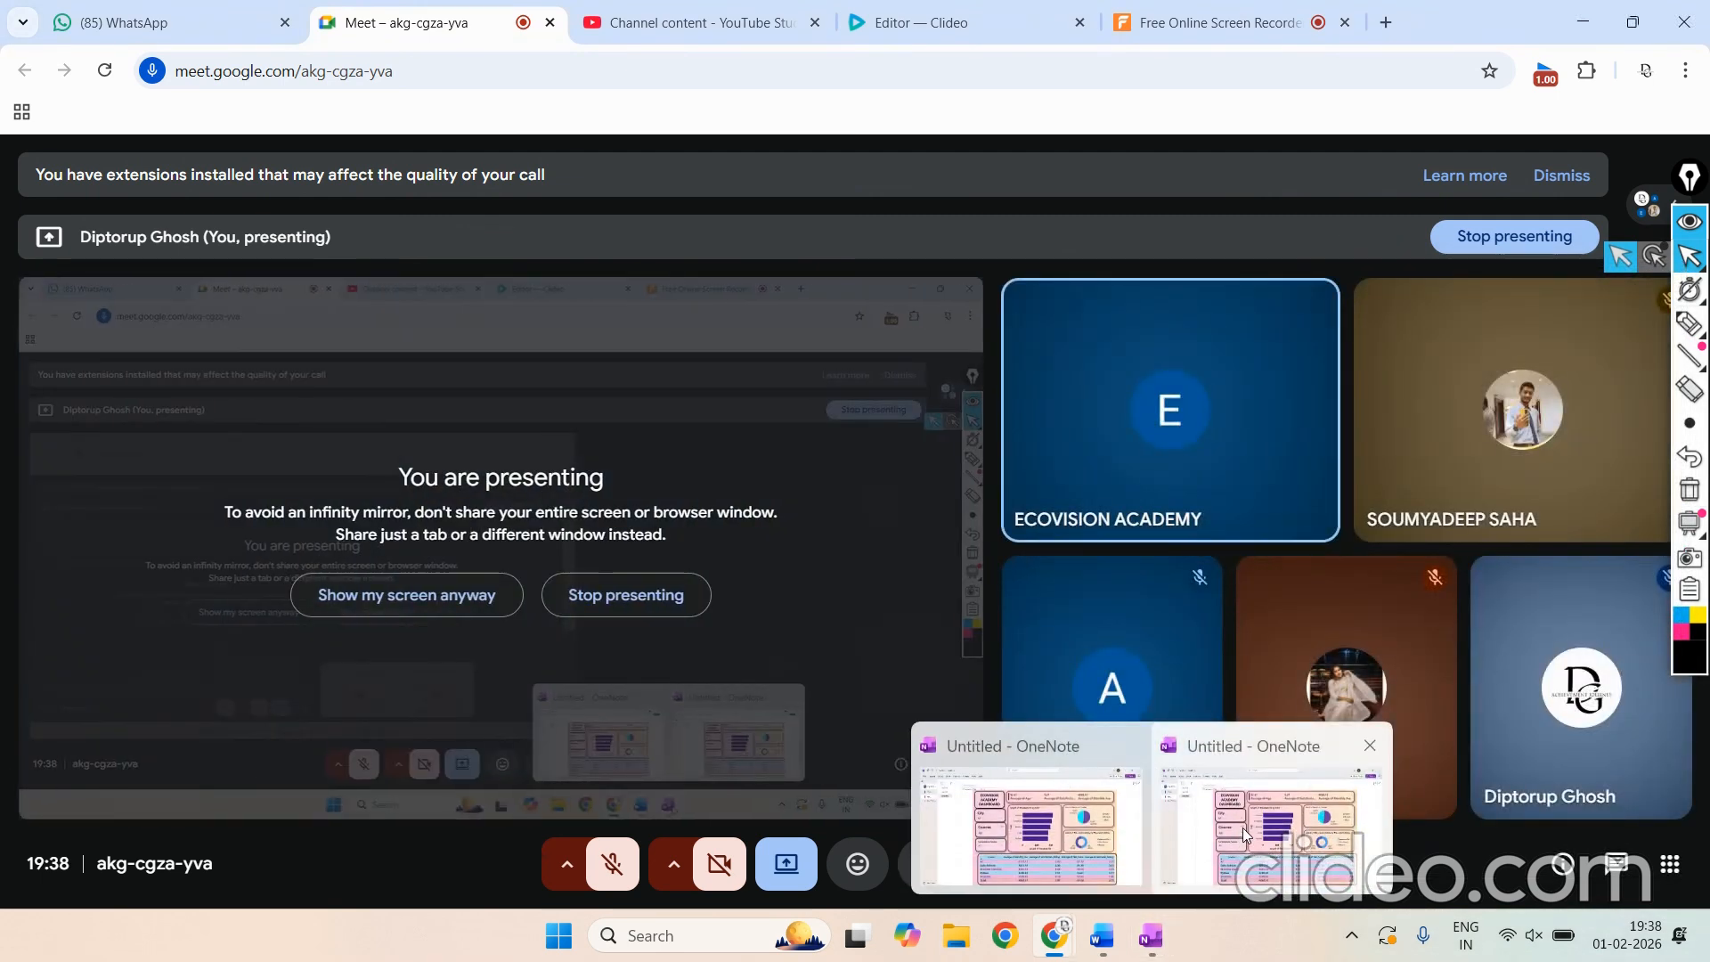
Step: Bring up the sample dashboard page in OneNote, and start a blank report in Power BI Desktop
{"action": "left_click", "coordinate": [1242, 827]}
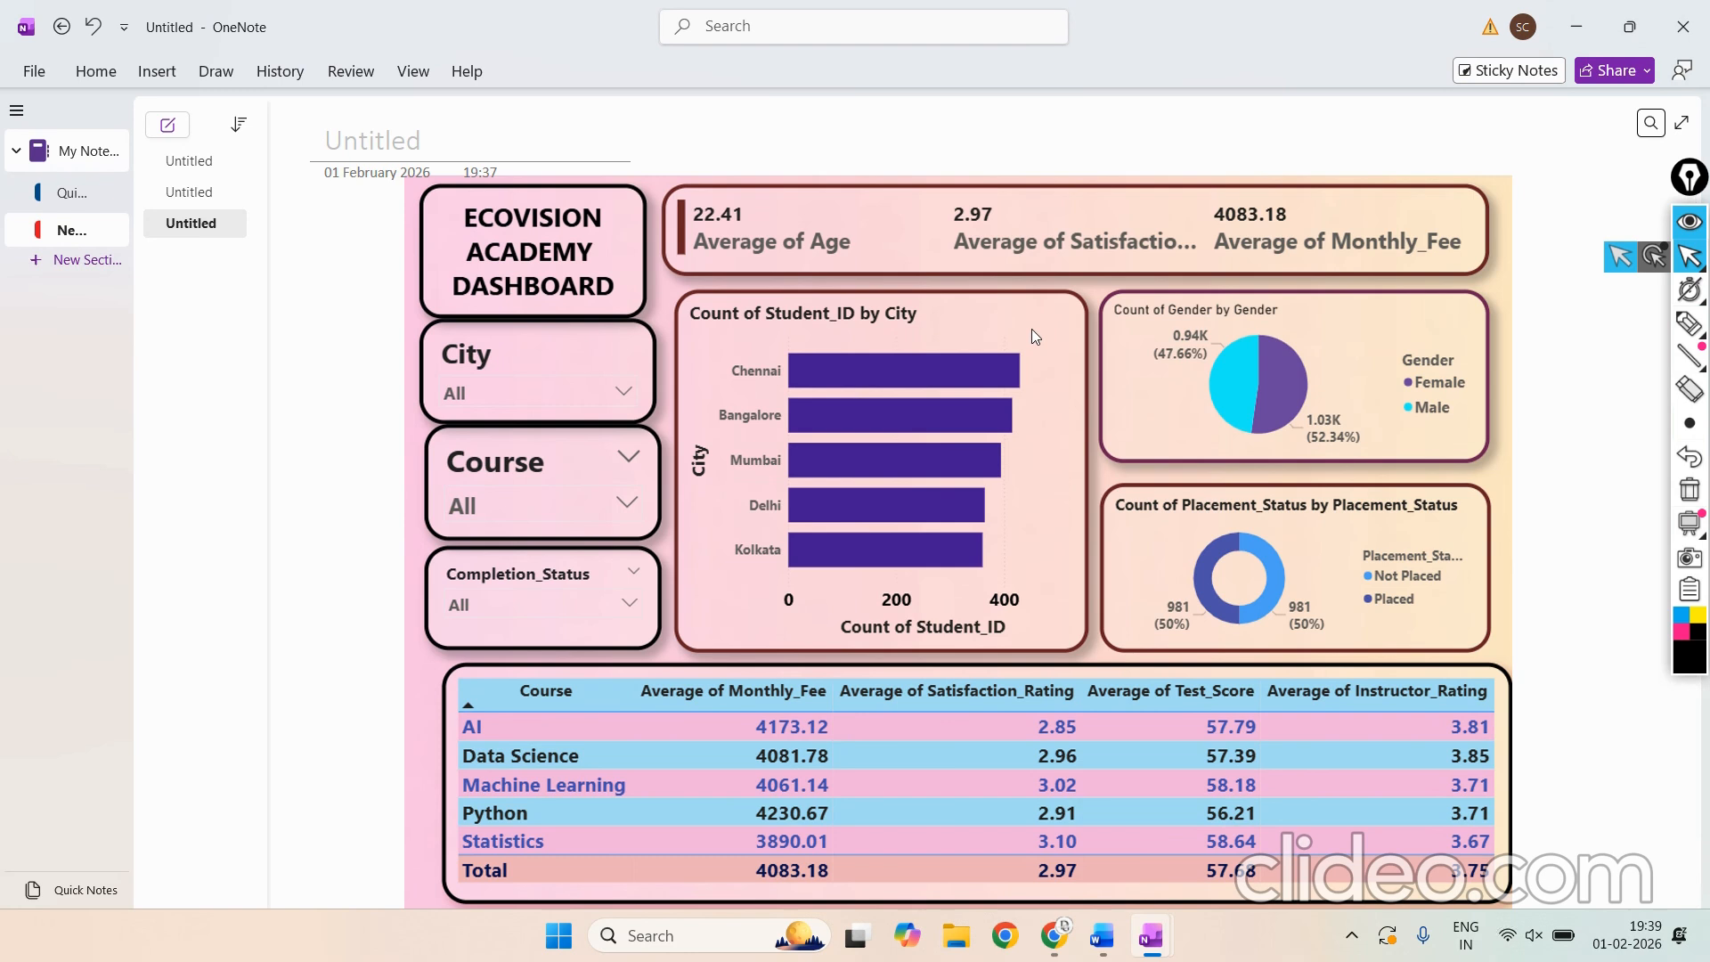
{"action": "left_click", "coordinate": [678, 949]}
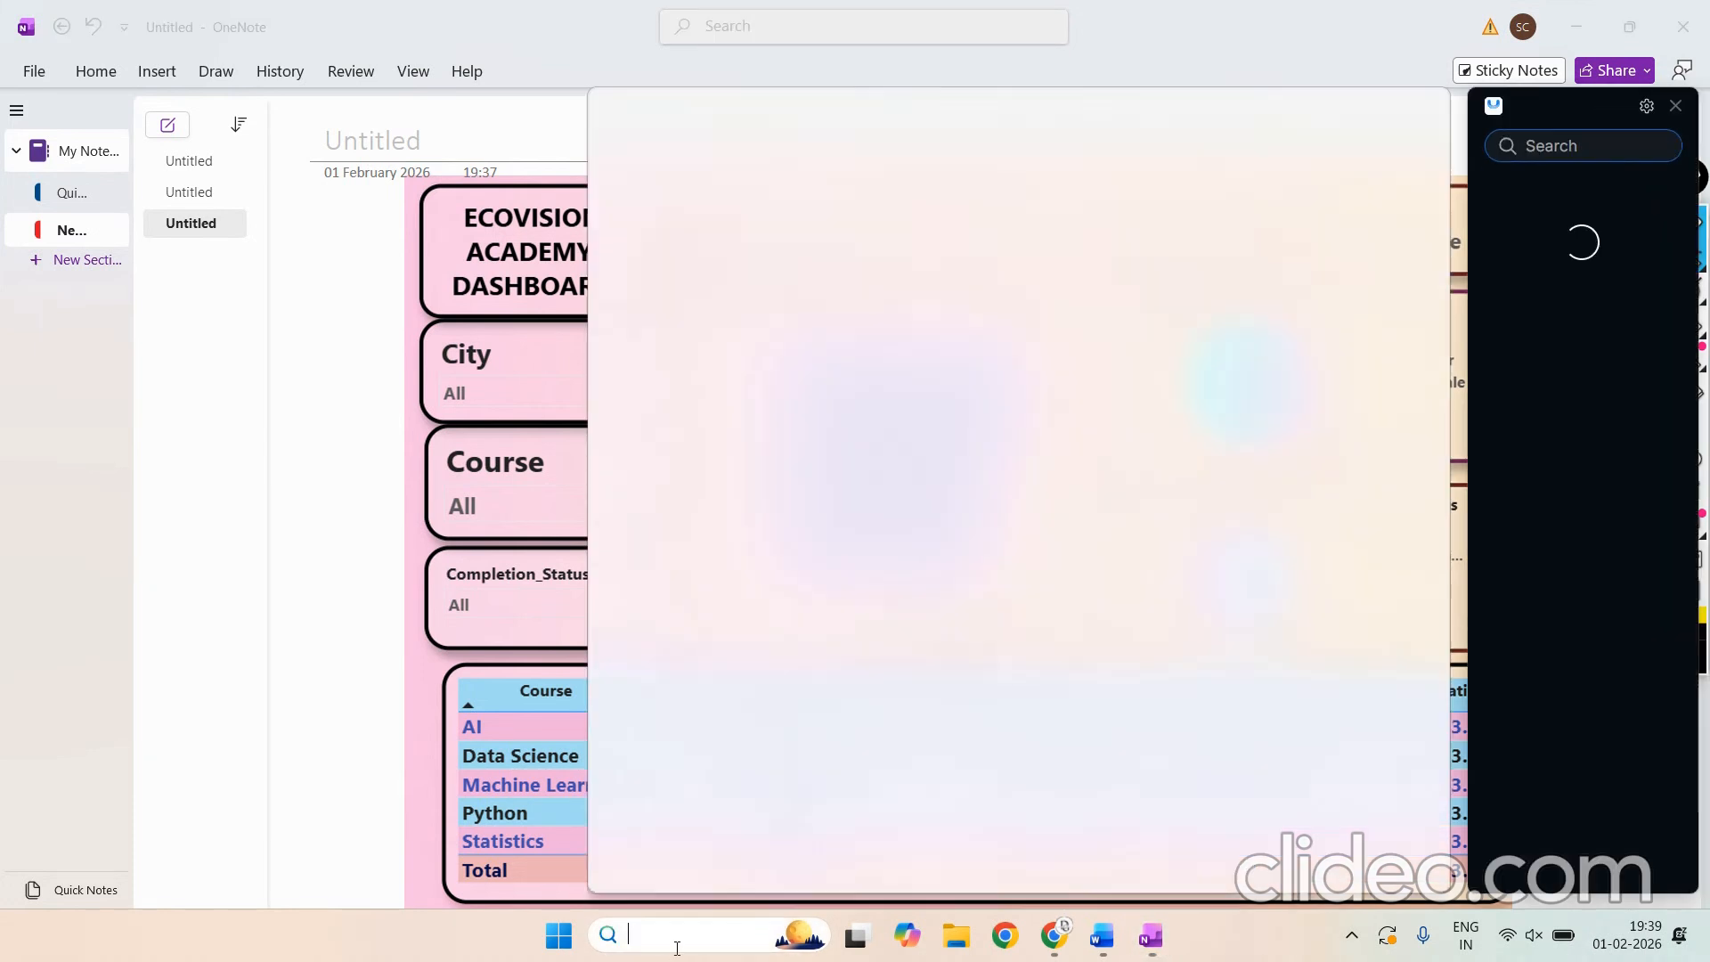
{"action": "type", "text": "POWER"}
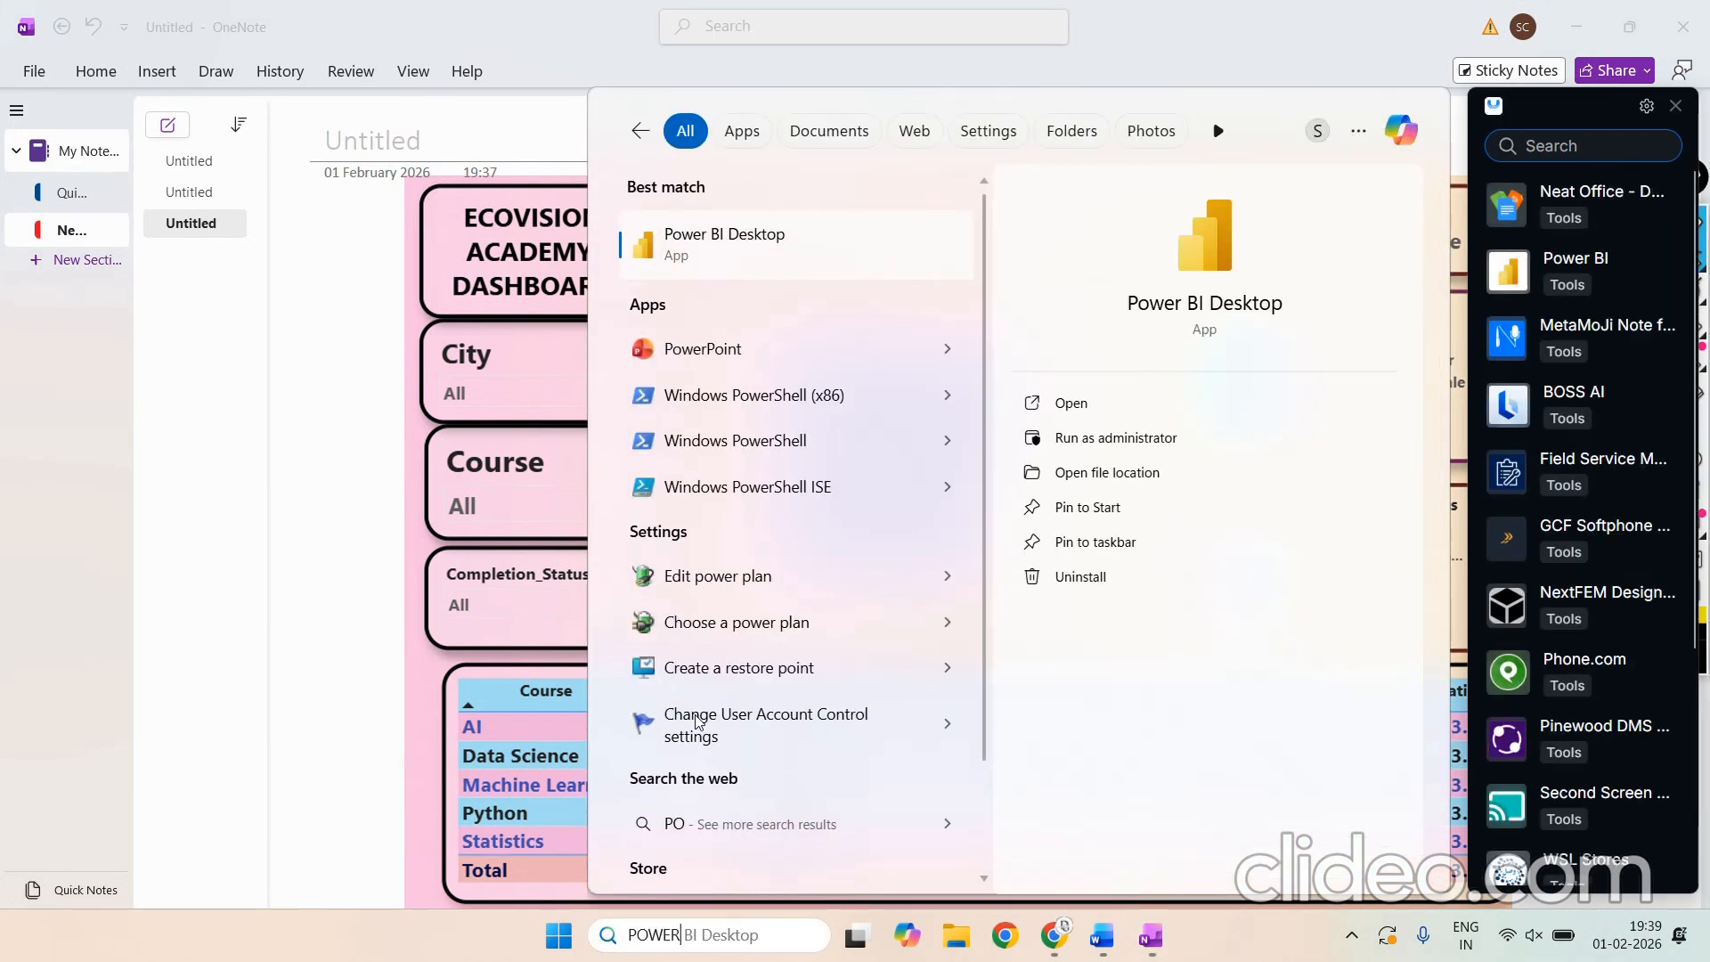
{"action": "left_click", "coordinate": [702, 244]}
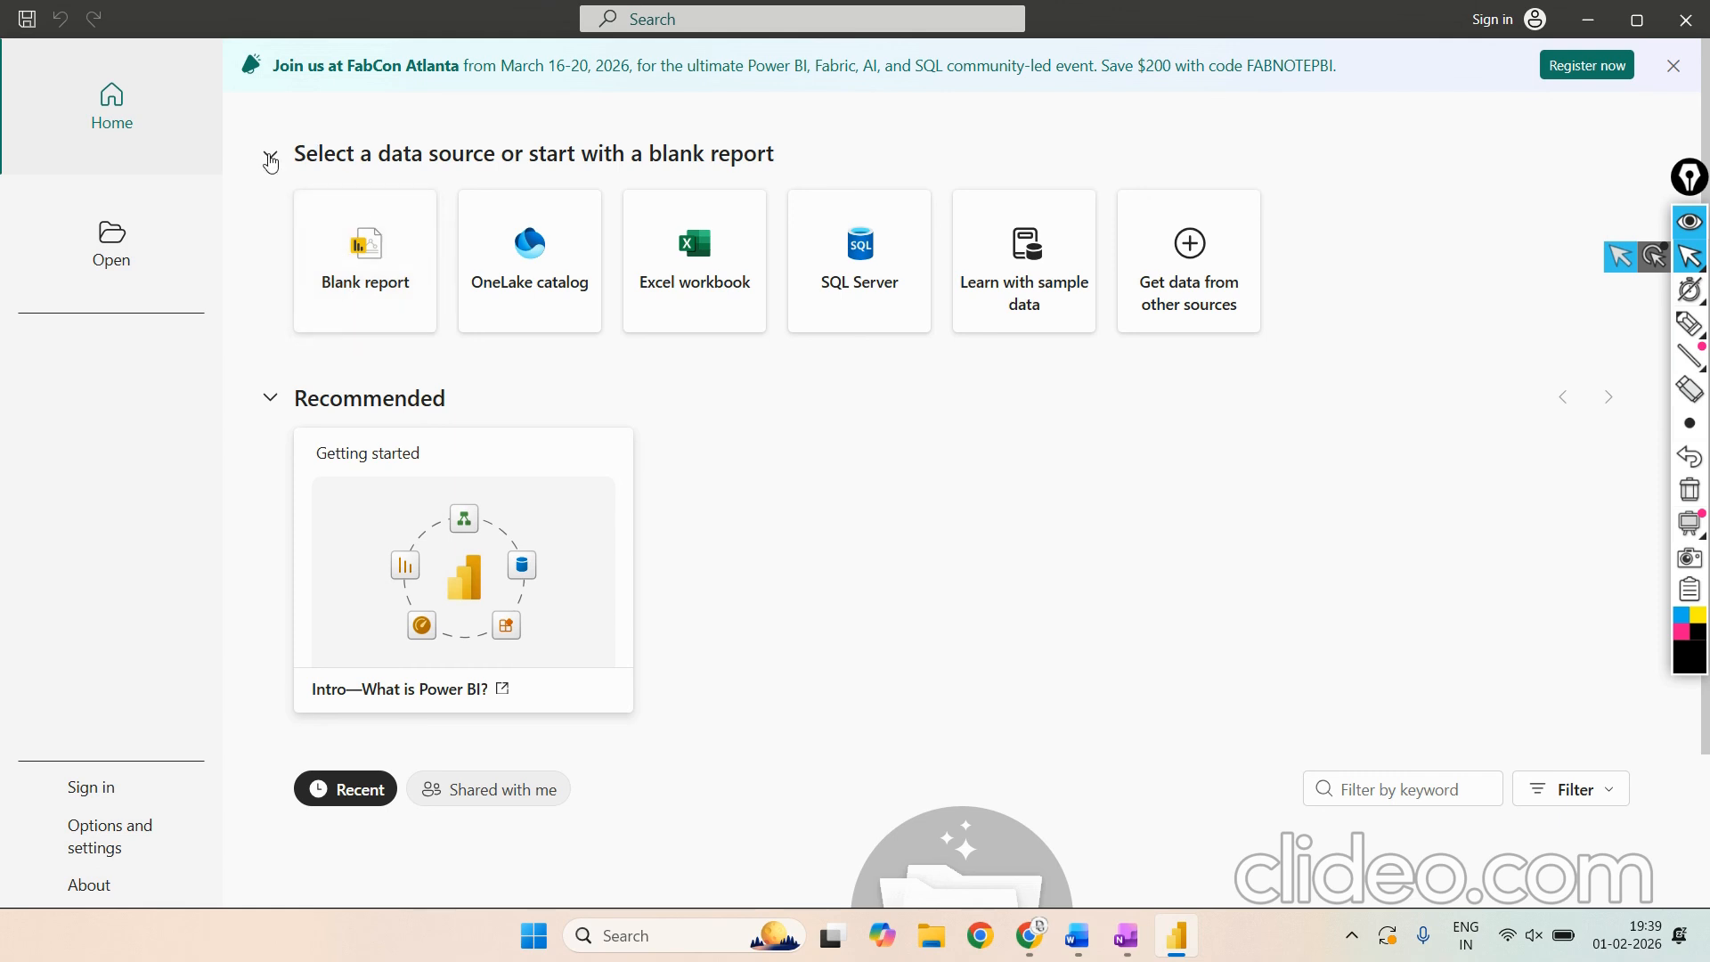
{"action": "left_click", "coordinate": [325, 237]}
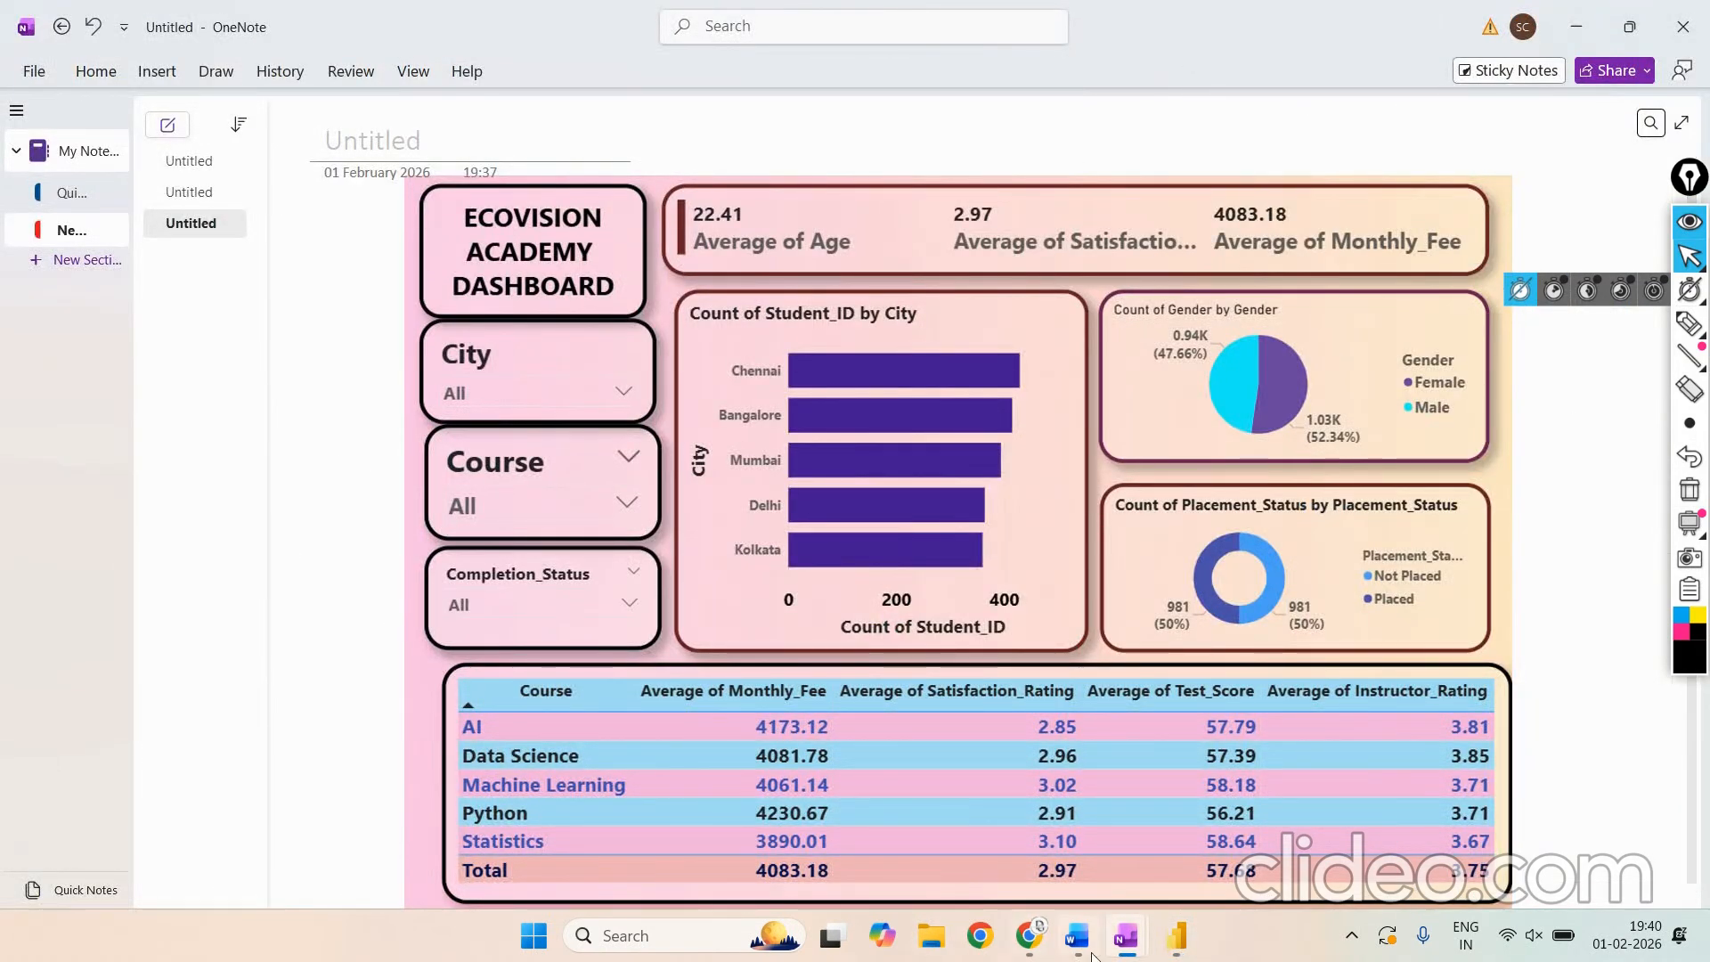
Step: Return to Power BI Desktop and open the Excel workbook POWER BI DATASET (EDITED) from Downloads as the data source
{"action": "left_click", "coordinate": [1169, 934]}
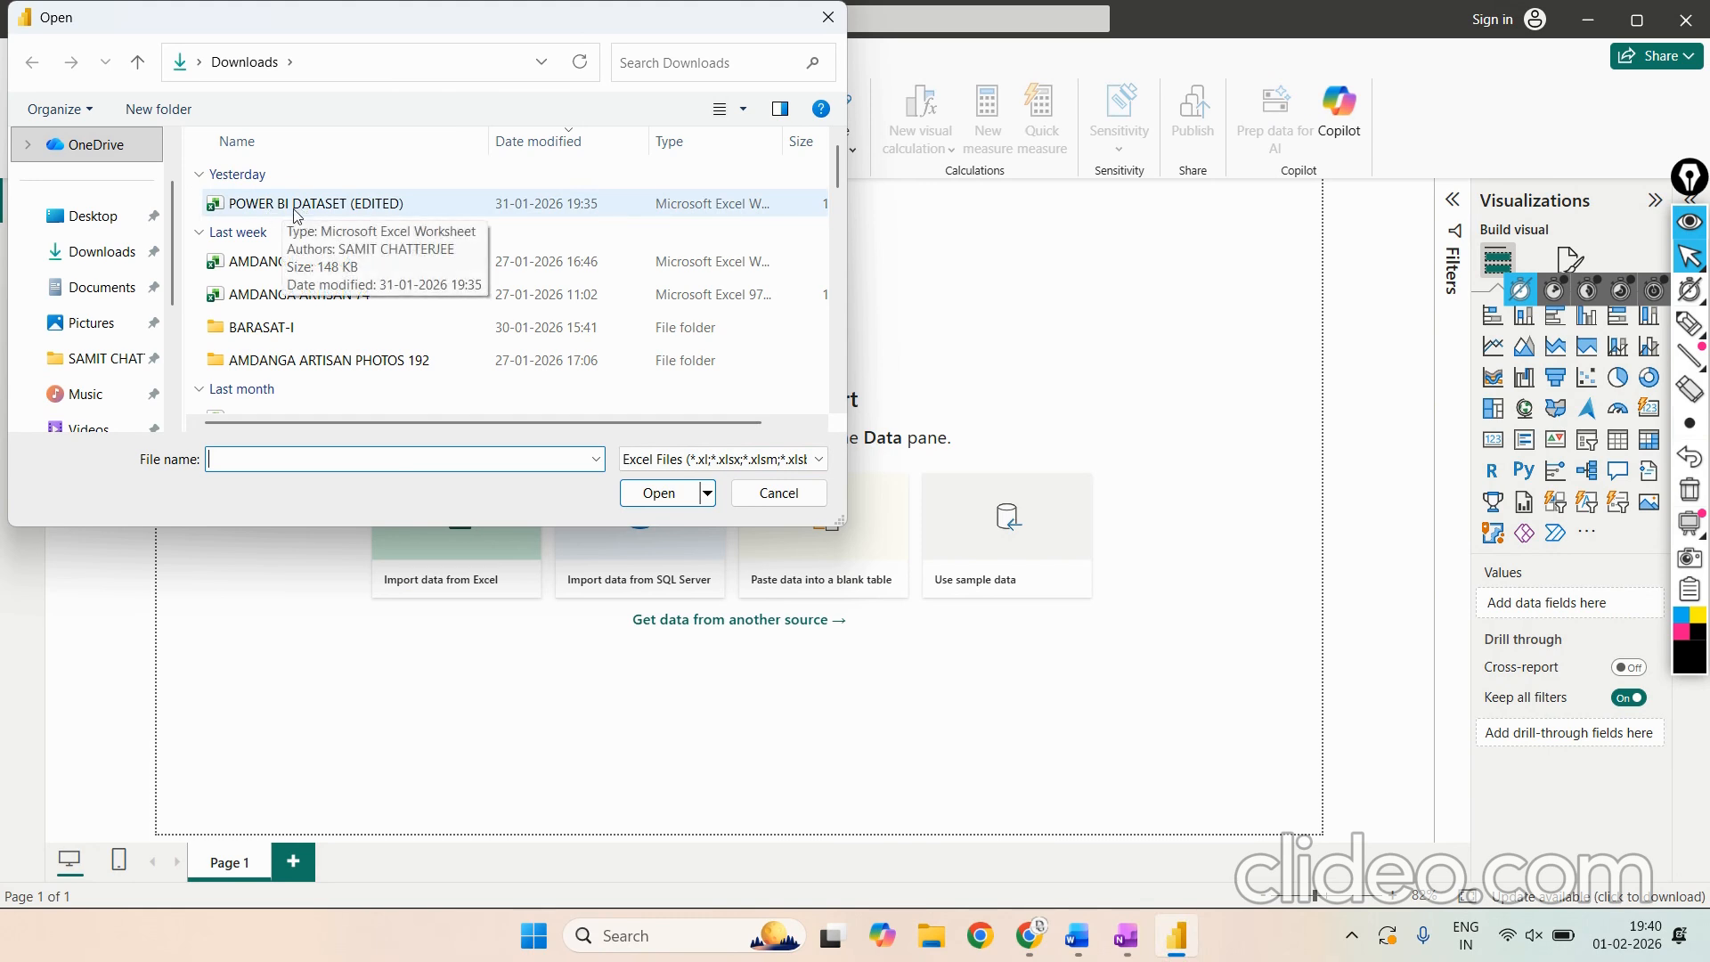
{"action": "double_click", "coordinate": [381, 204]}
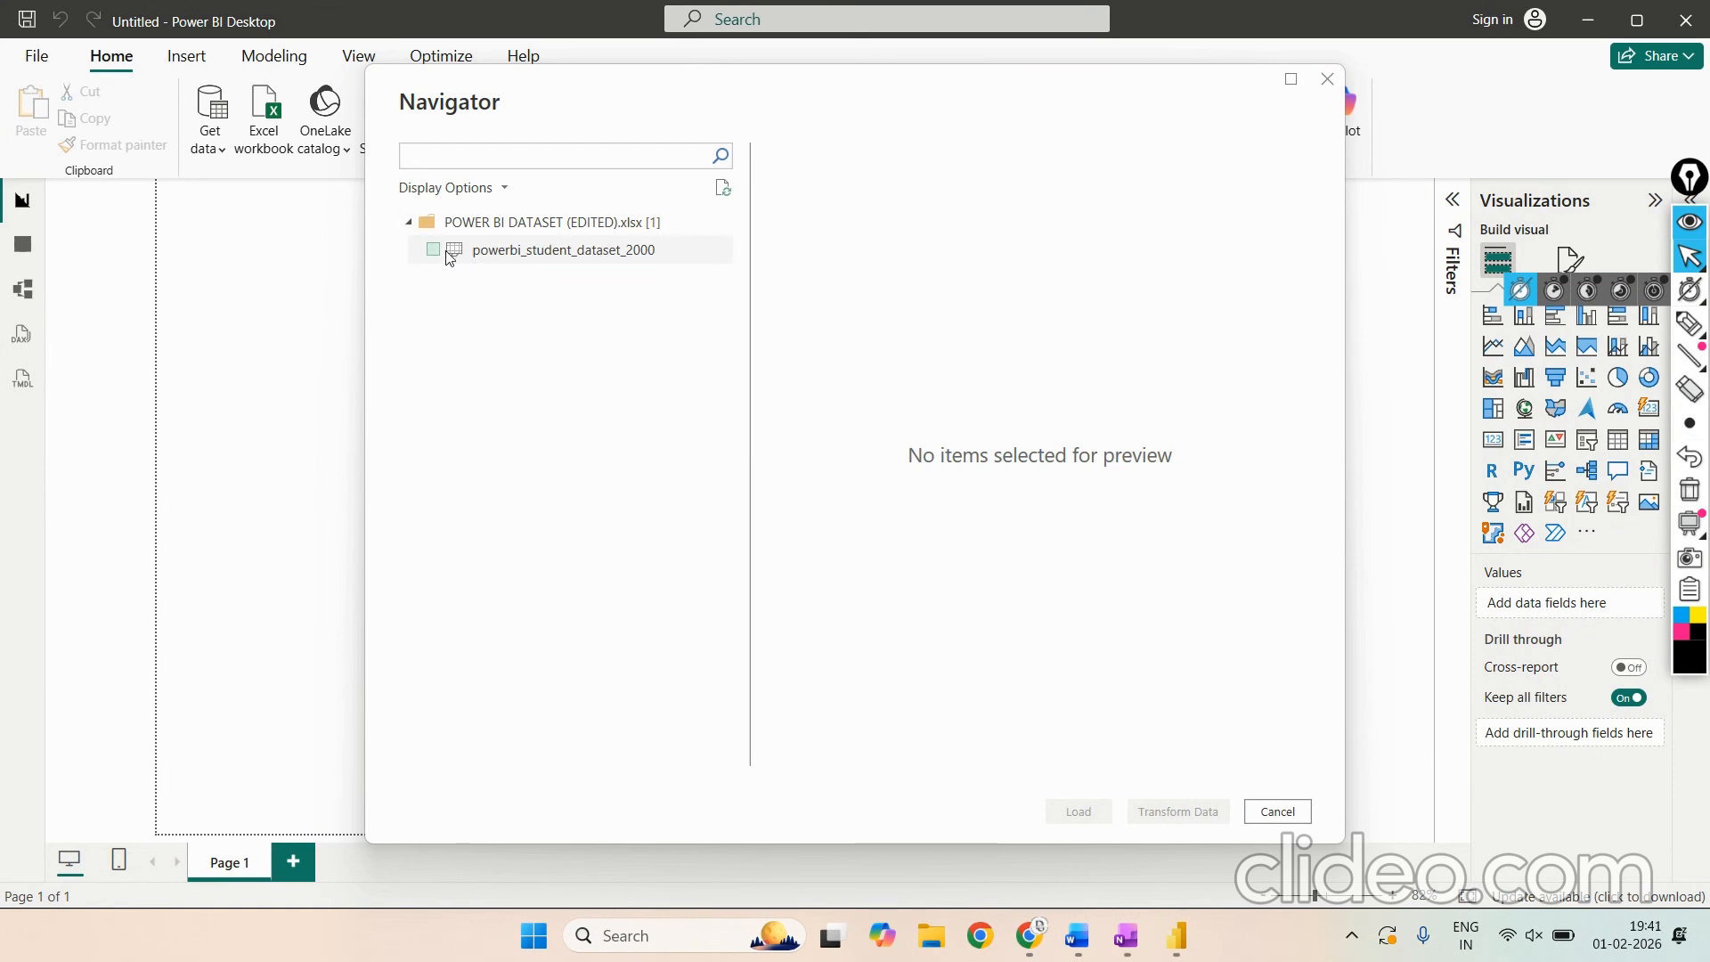
Step: Circle the checkbox of powerbi_student_dataset_2000 with the annotation pen, and clear the mark
{"action": "left_click", "coordinate": [1689, 323]}
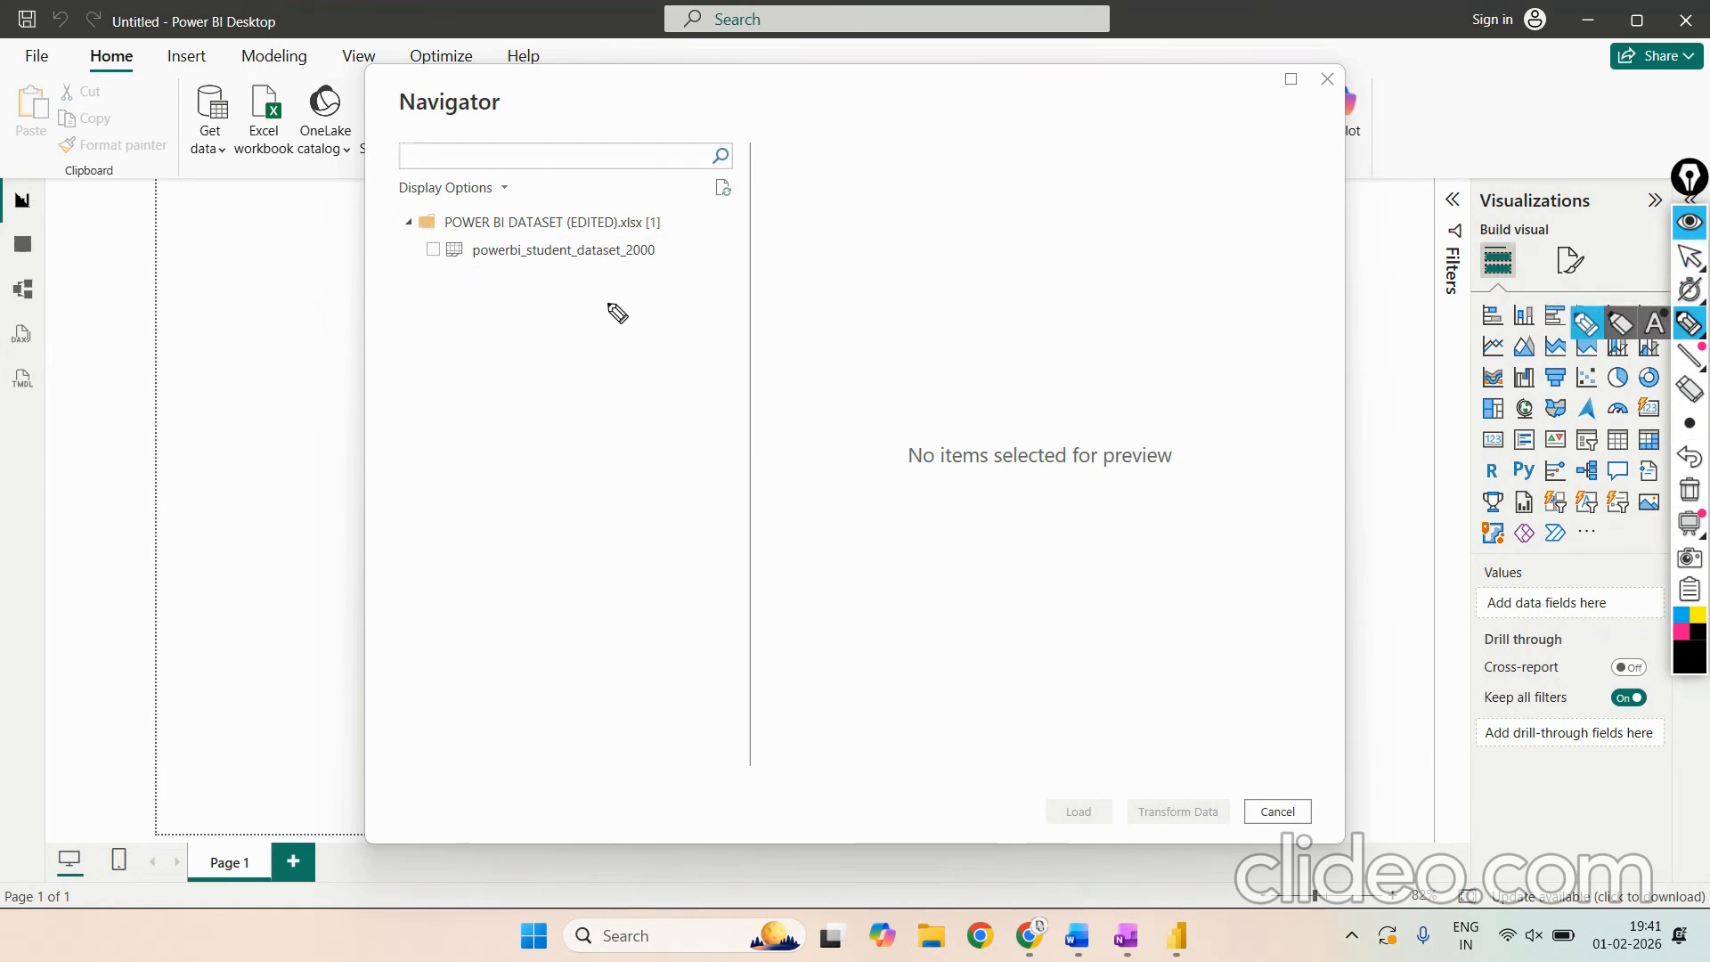
{"action": "mouse_move", "coordinate": [446, 230]}
{"action": "left_mouse_down"}
{"action": "mouse_move", "coordinate": [436, 281]}
{"action": "mouse_move", "coordinate": [457, 234]}
{"action": "left_mouse_up"}
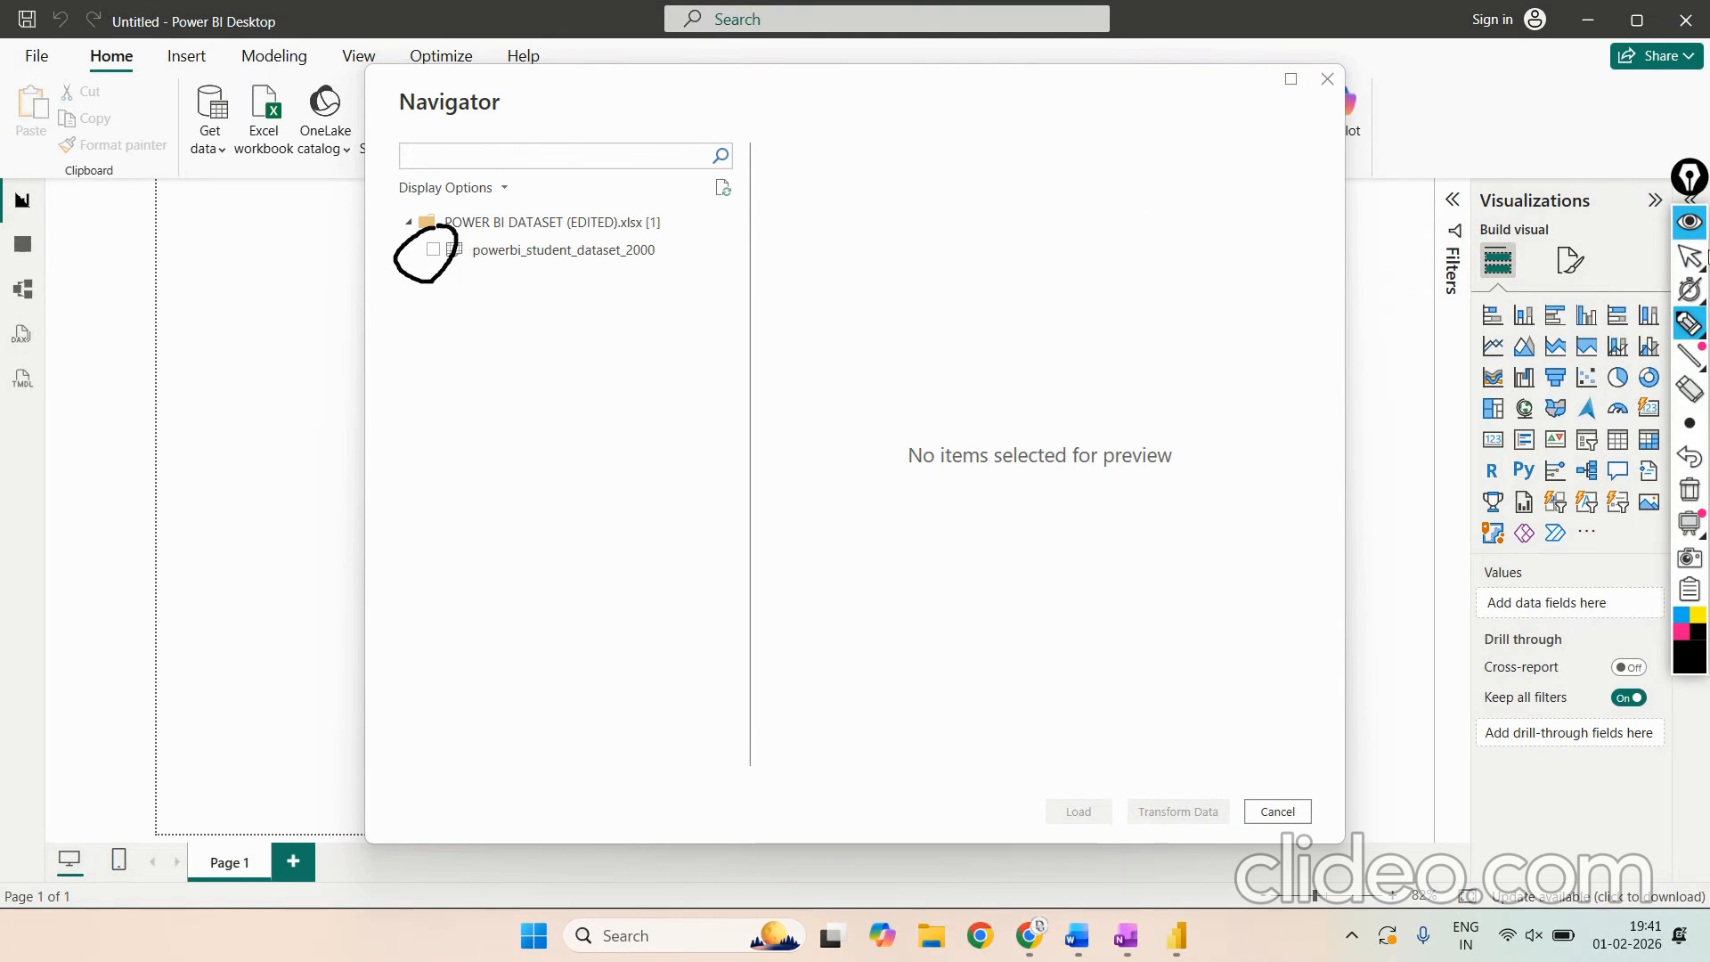
{"action": "left_click", "coordinate": [1689, 257]}
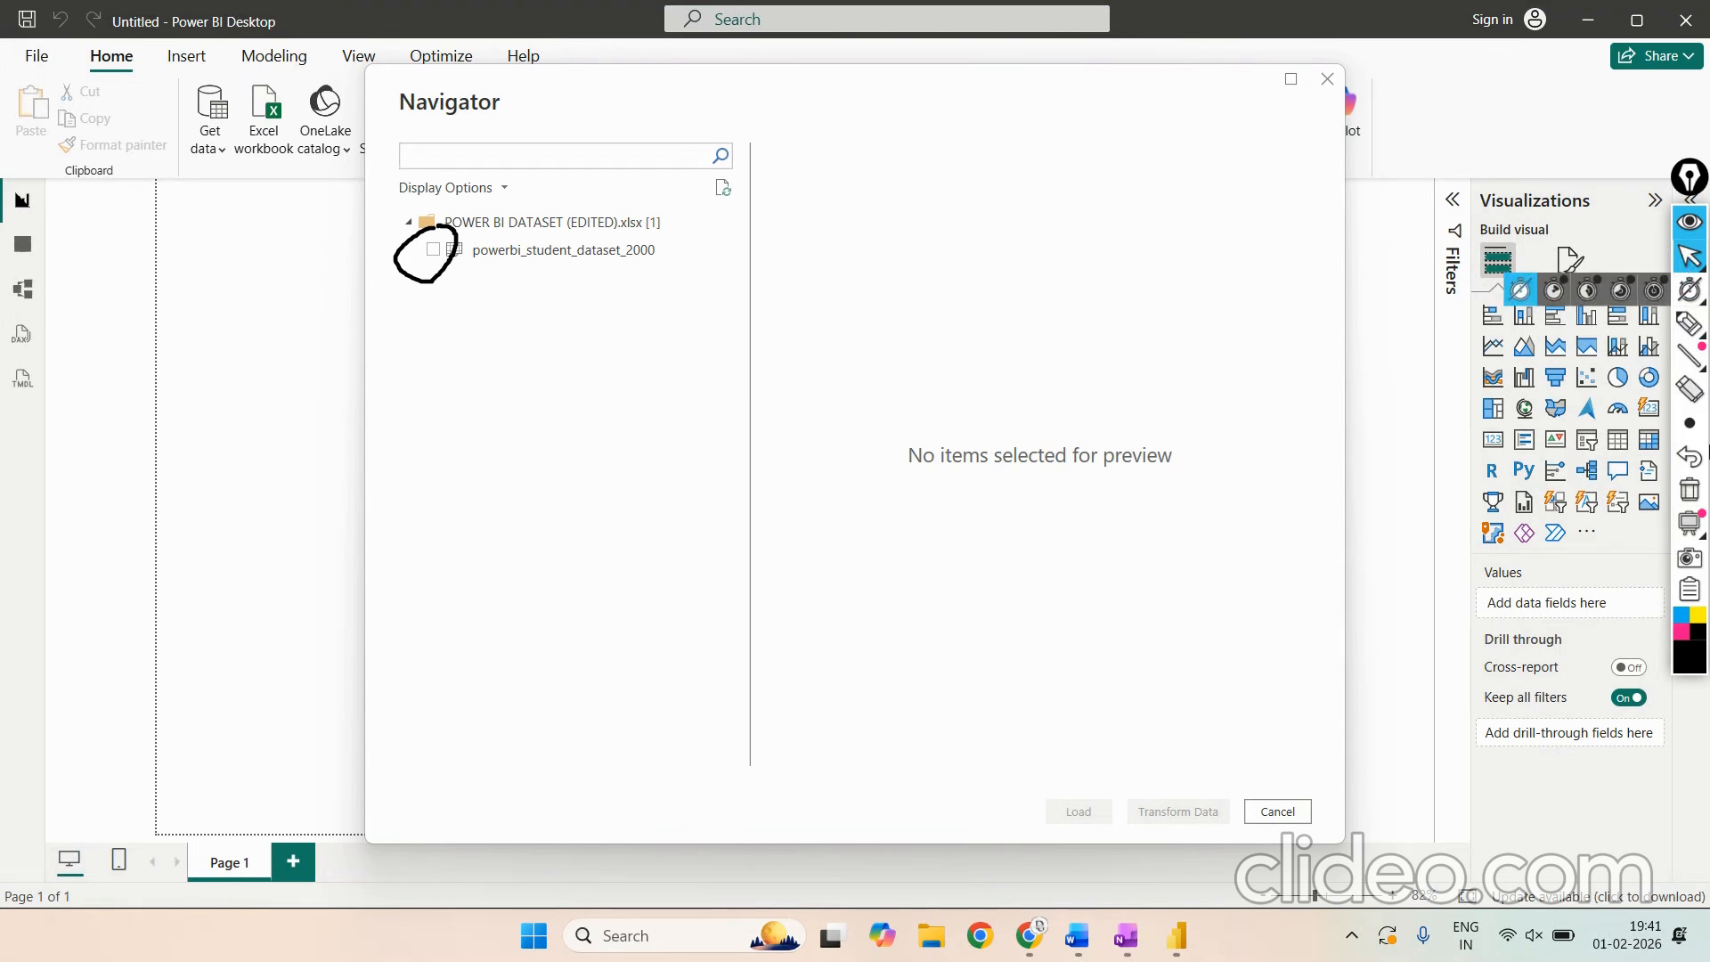
{"action": "left_click", "coordinate": [1690, 490]}
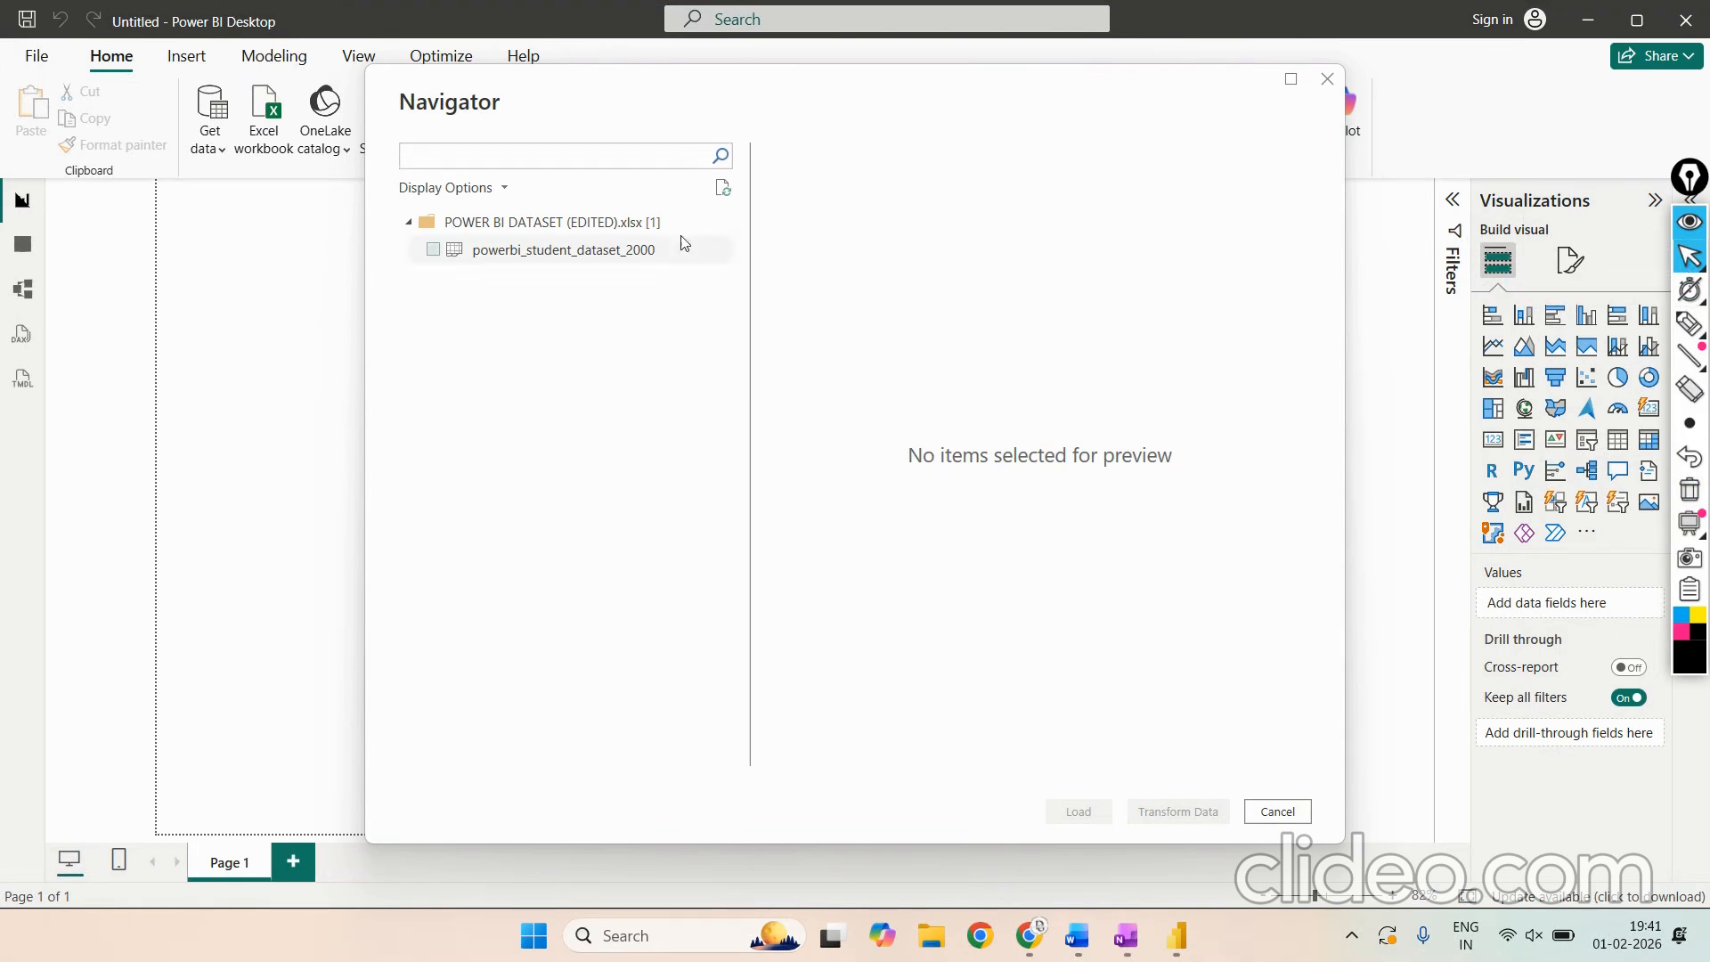
Step: Select the powerbi_student_dataset_2000 table for import
{"action": "left_click", "coordinate": [433, 250]}
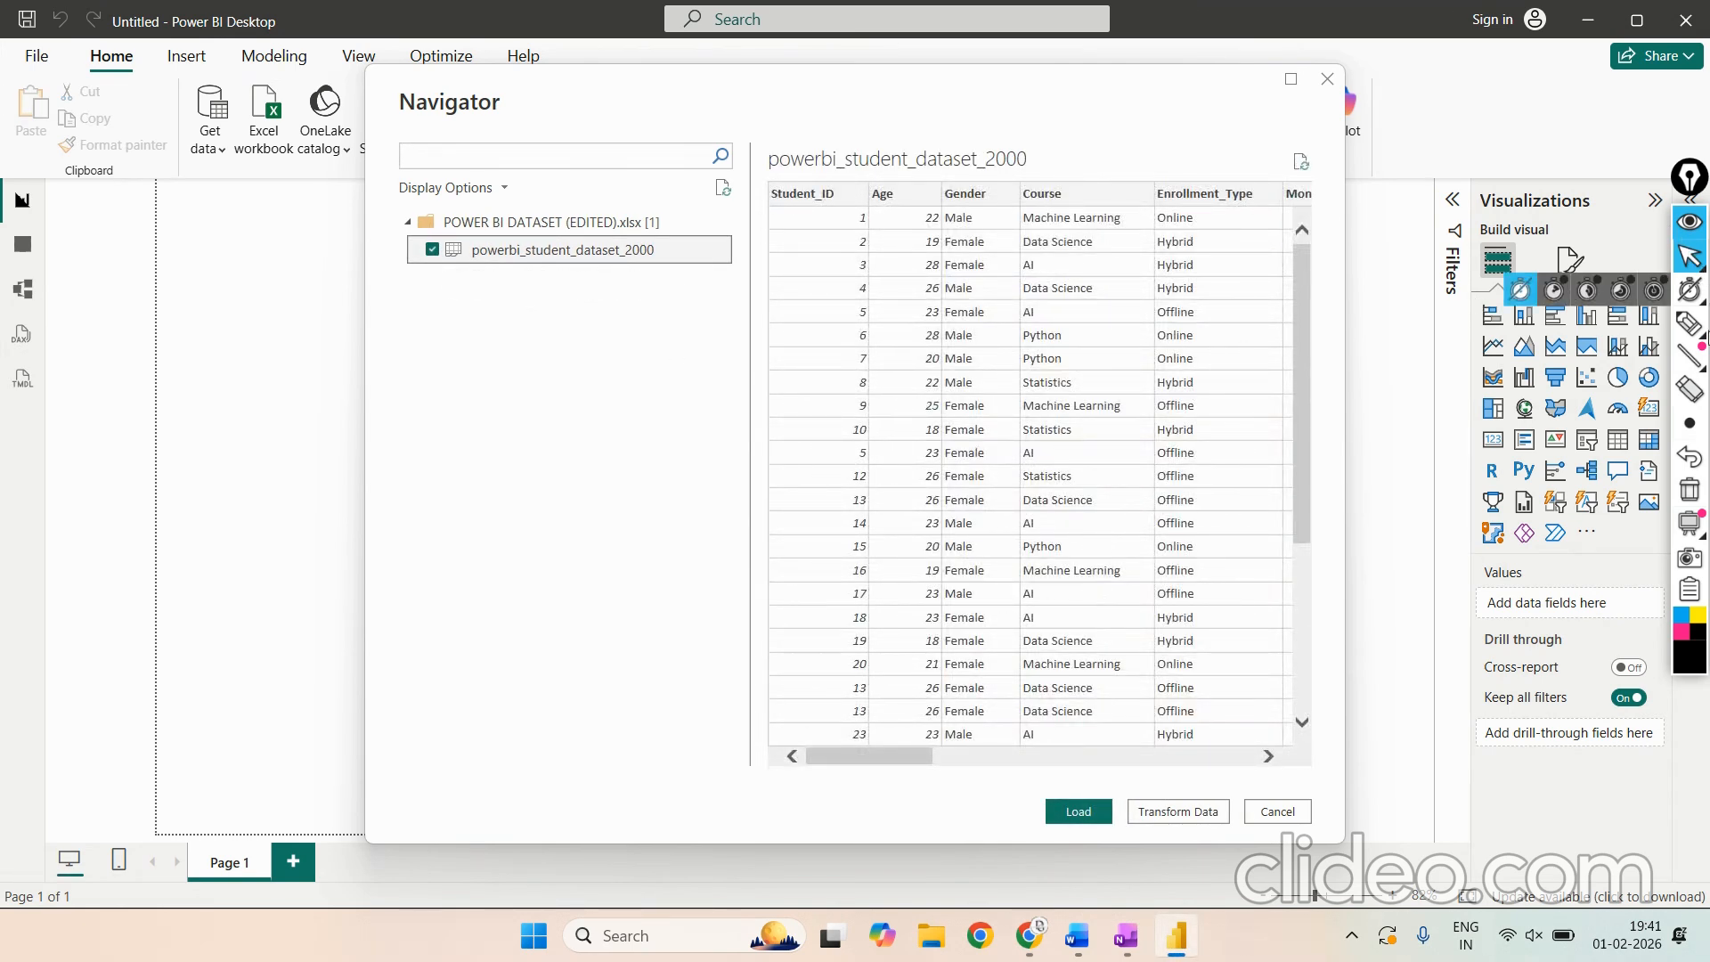
Step: Circle the table preview in the Navigator with the annotation pen, and erase the drawing
{"action": "left_click", "coordinate": [1689, 323]}
{"action": "mouse_move", "coordinate": [1238, 161]}
{"action": "left_mouse_down"}
{"action": "mouse_move", "coordinate": [906, 77]}
{"action": "mouse_move", "coordinate": [625, 414]}
{"action": "mouse_move", "coordinate": [851, 768]}
{"action": "mouse_move", "coordinate": [1287, 724]}
{"action": "mouse_move", "coordinate": [1423, 72]}
{"action": "mouse_move", "coordinate": [1195, 142]}
{"action": "left_mouse_up"}
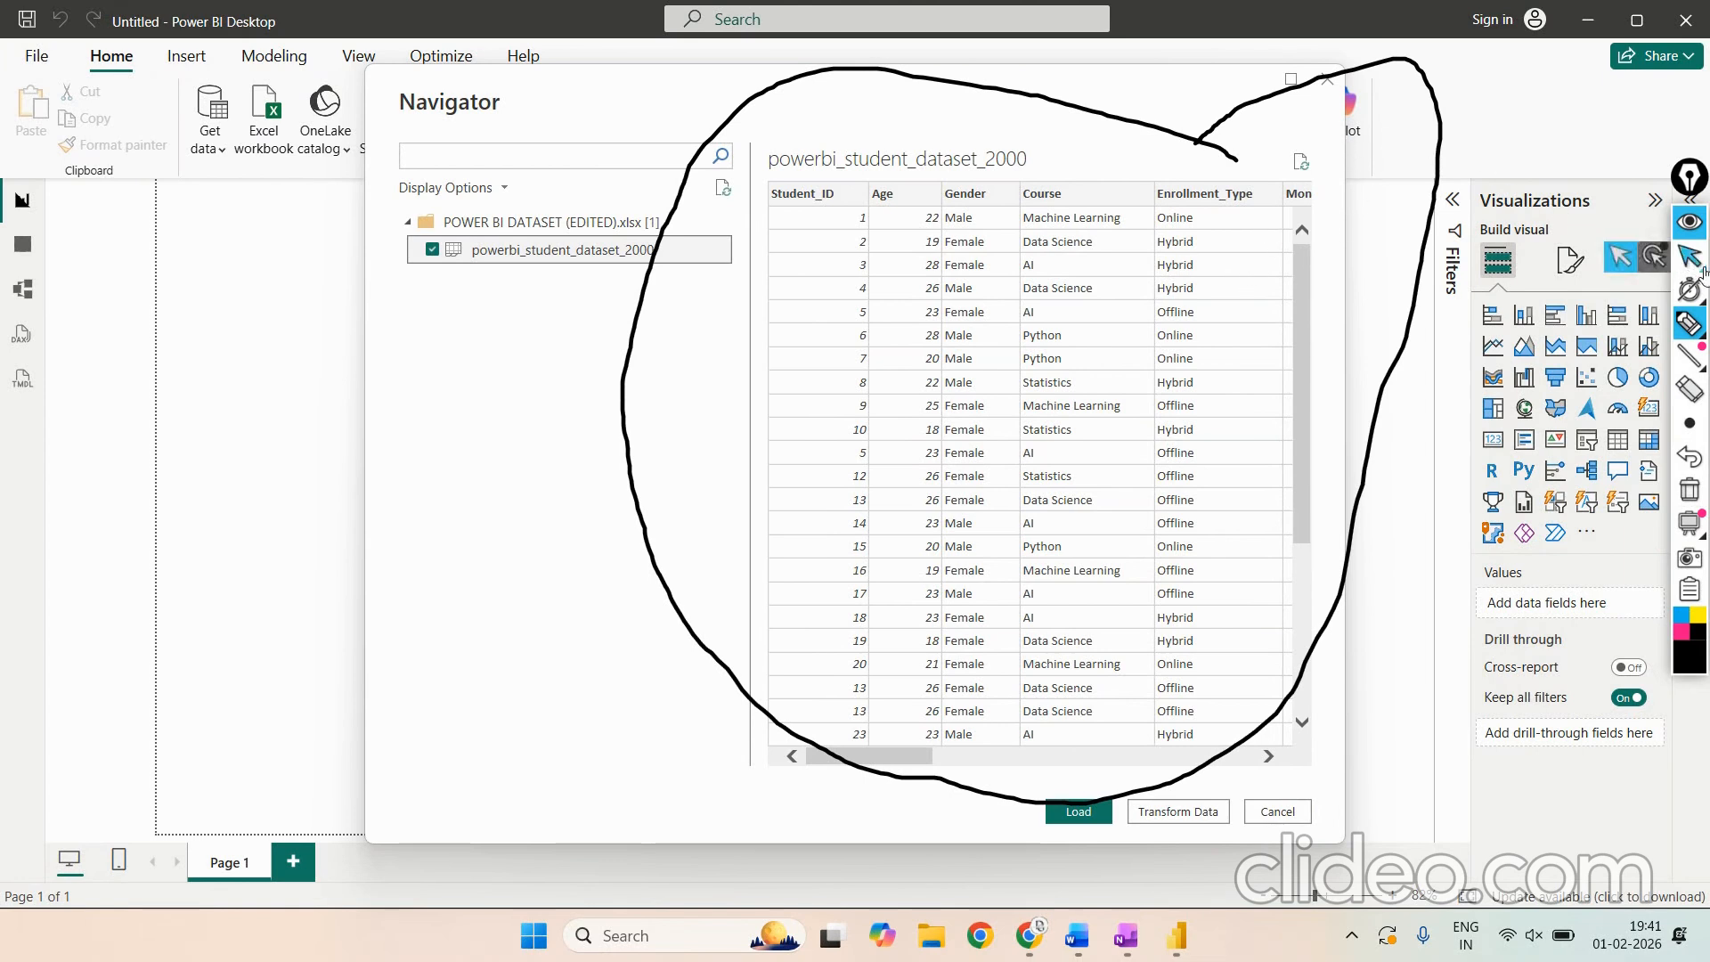
{"action": "left_click", "coordinate": [1692, 493]}
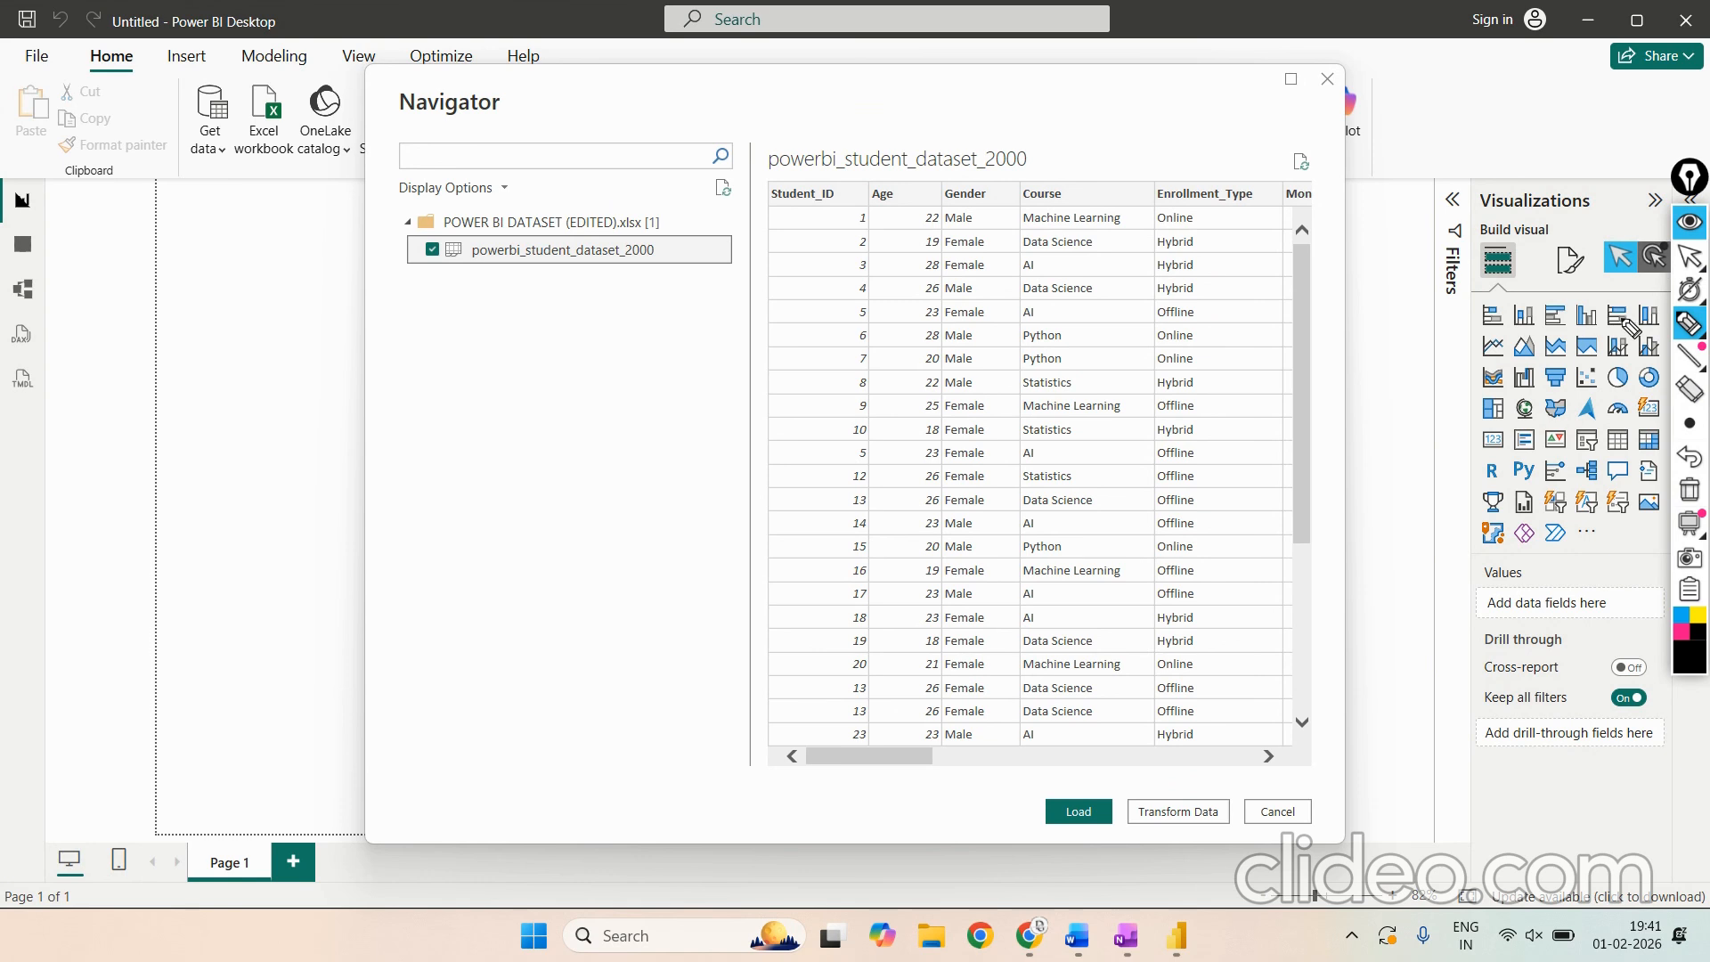
Step: Load the selected student dataset table into the report without transforming it
{"action": "left_click", "coordinate": [1680, 263]}
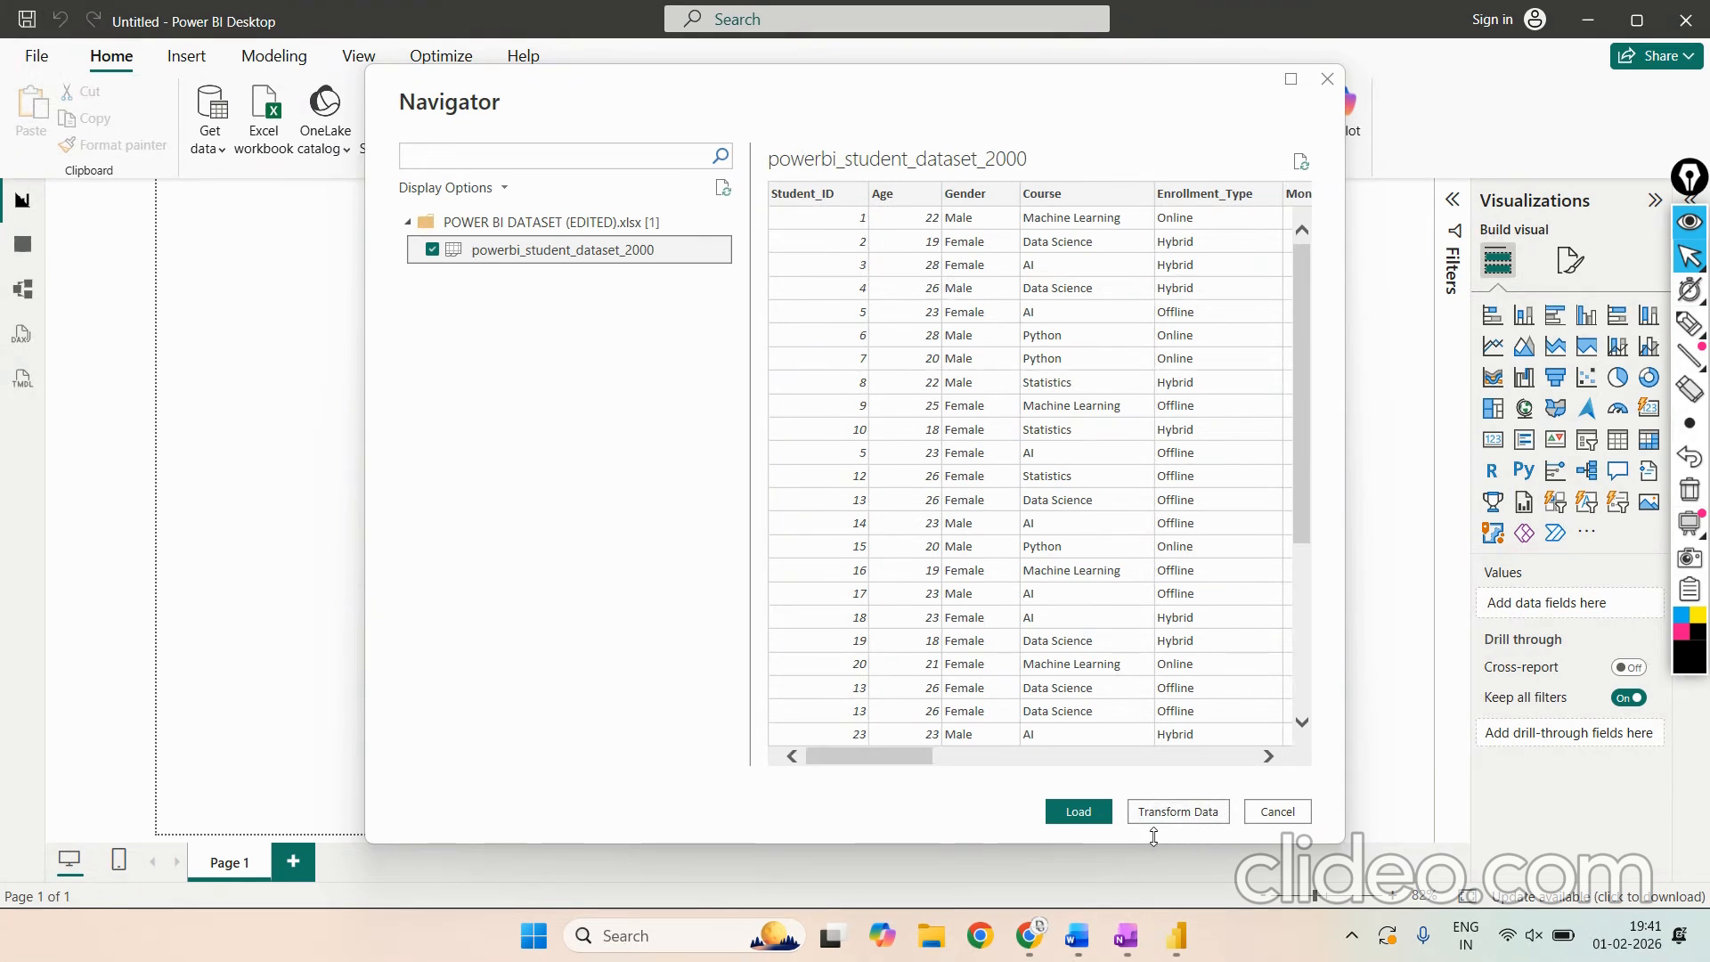
{"action": "left_click", "coordinate": [1087, 813]}
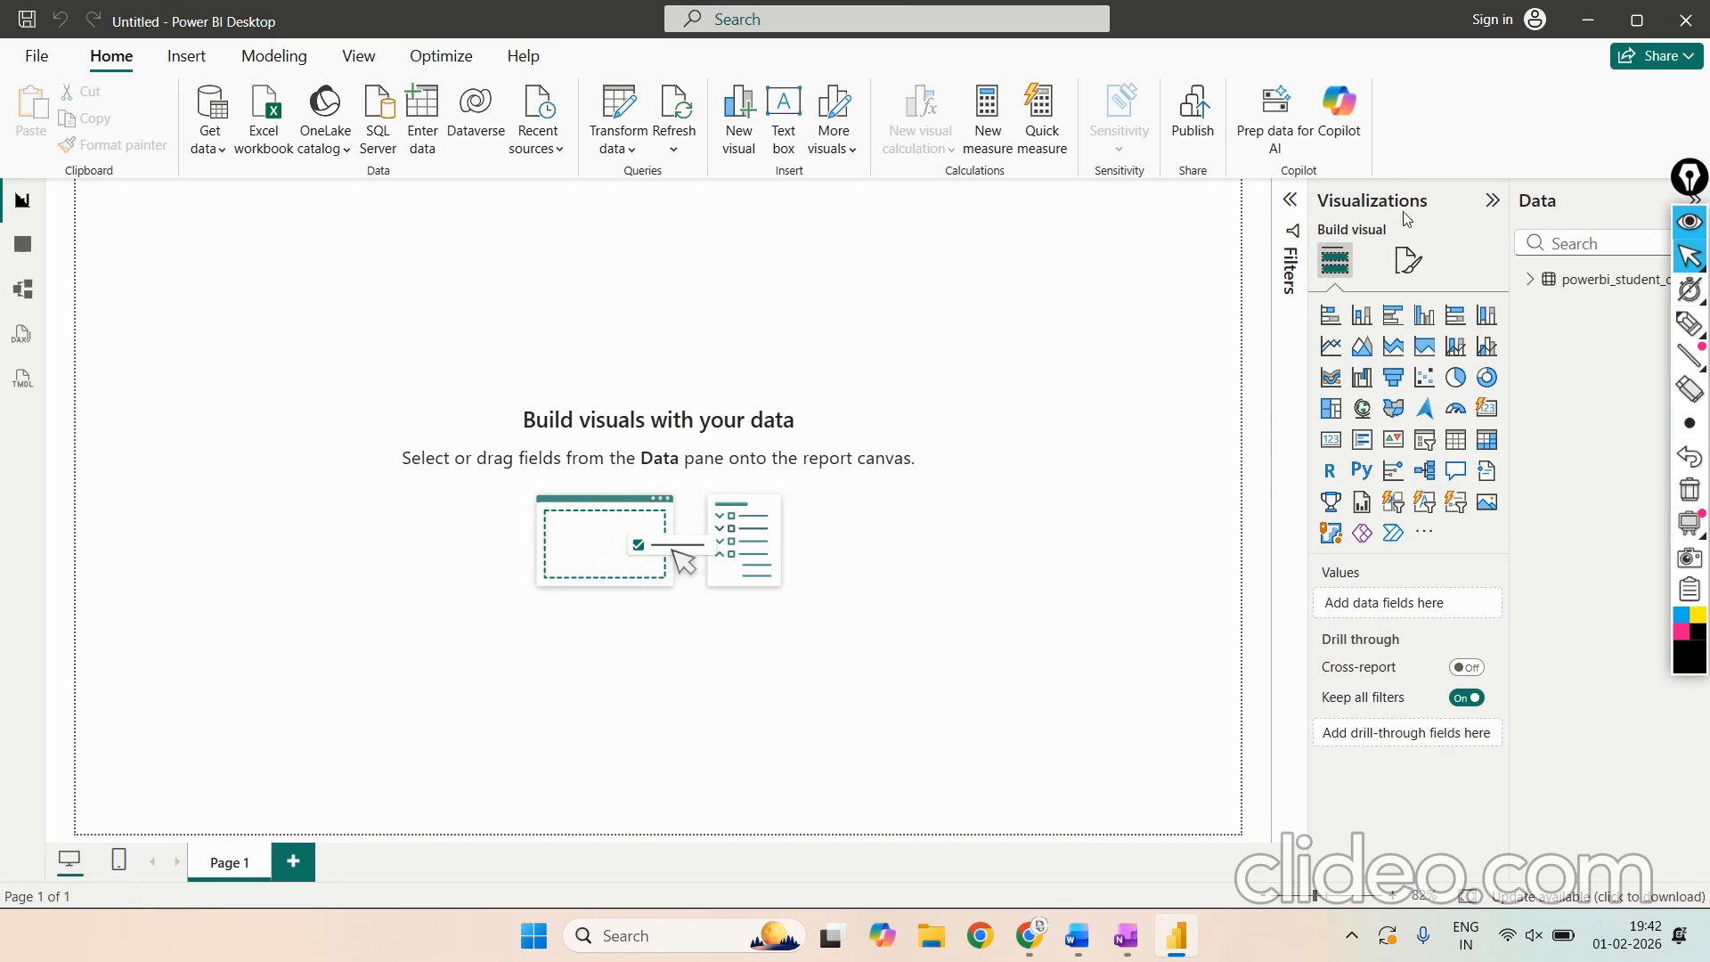
Step: Return to the Build visual options, circle them and the chart gallery with the annotation pen, and clear the marks
{"action": "left_click", "coordinate": [1414, 262]}
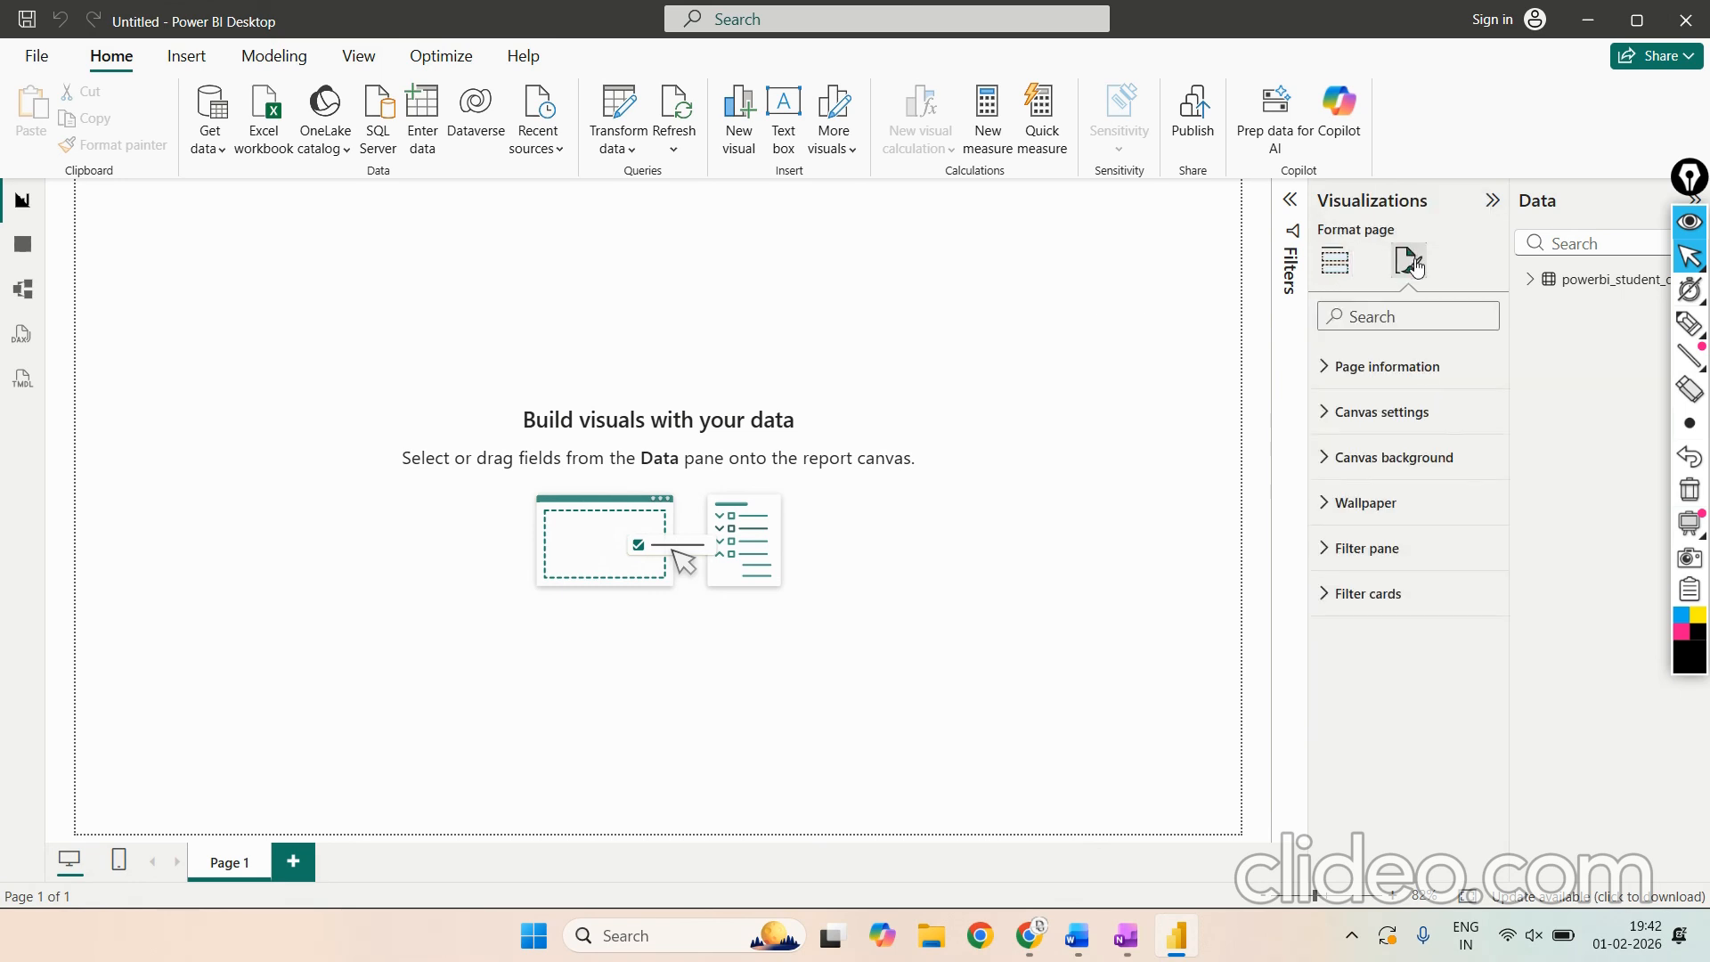
{"action": "left_click", "coordinate": [1332, 257]}
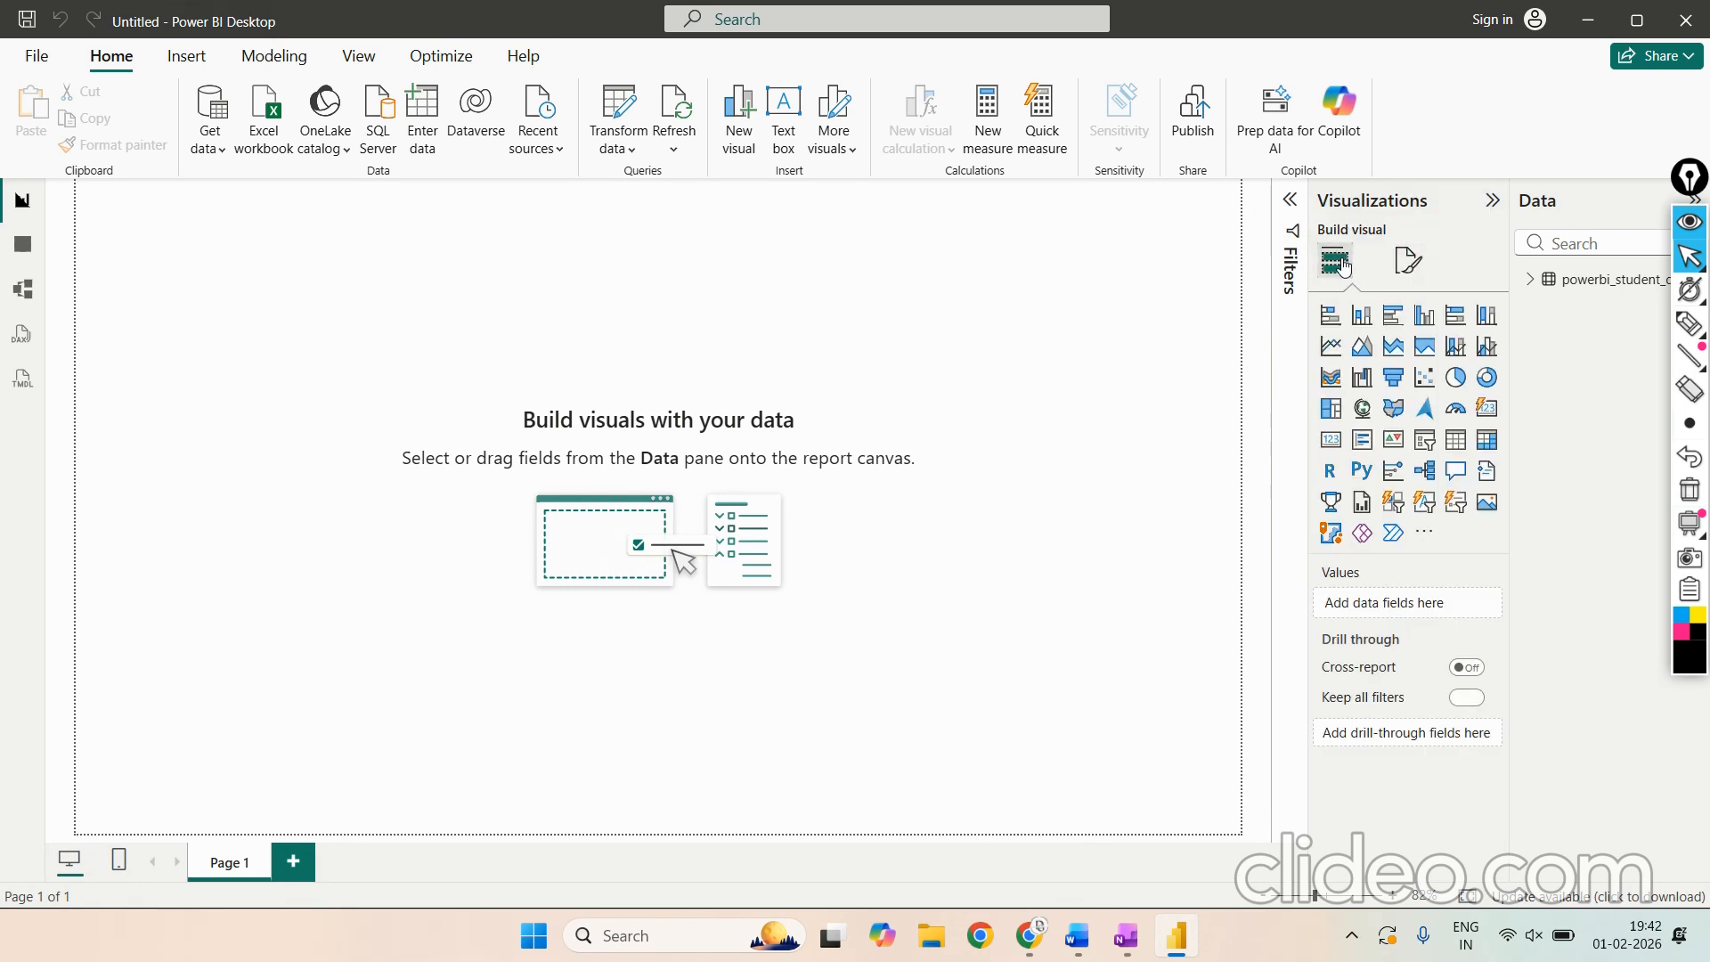
{"action": "left_click", "coordinate": [1690, 324]}
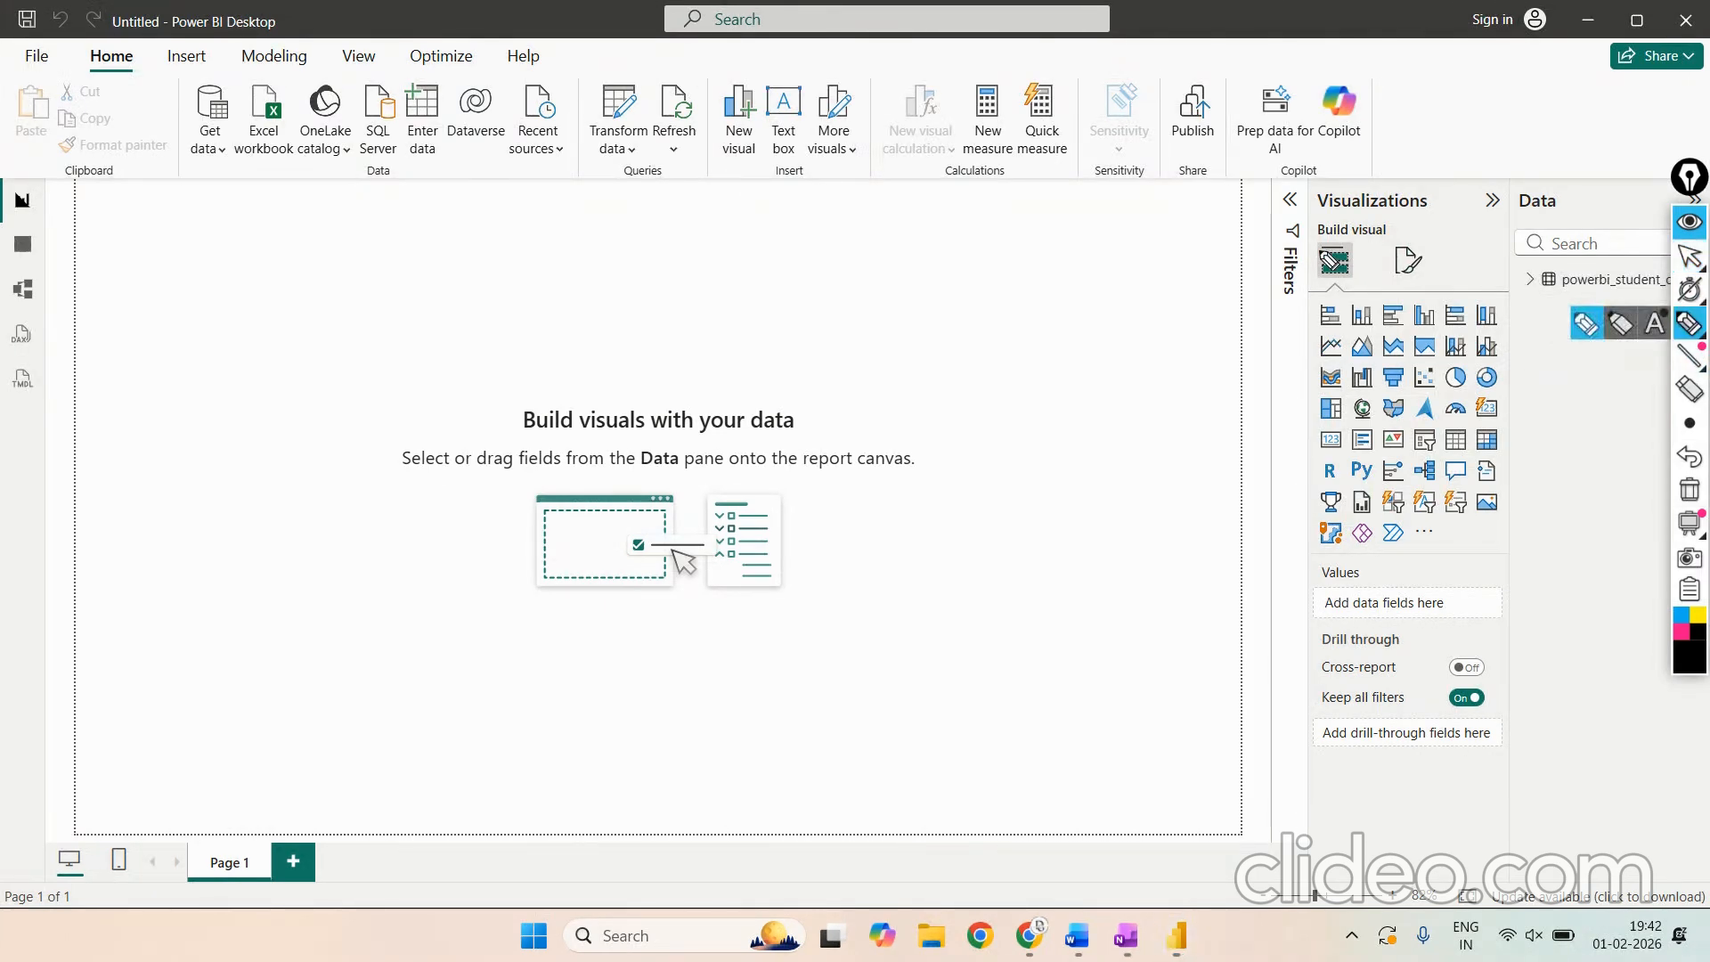
{"action": "mouse_move", "coordinate": [1343, 216]}
{"action": "left_mouse_down"}
{"action": "mouse_move", "coordinate": [1310, 229]}
{"action": "mouse_move", "coordinate": [1293, 279]}
{"action": "mouse_move", "coordinate": [1365, 253]}
{"action": "mouse_move", "coordinate": [1381, 208]}
{"action": "left_mouse_up"}
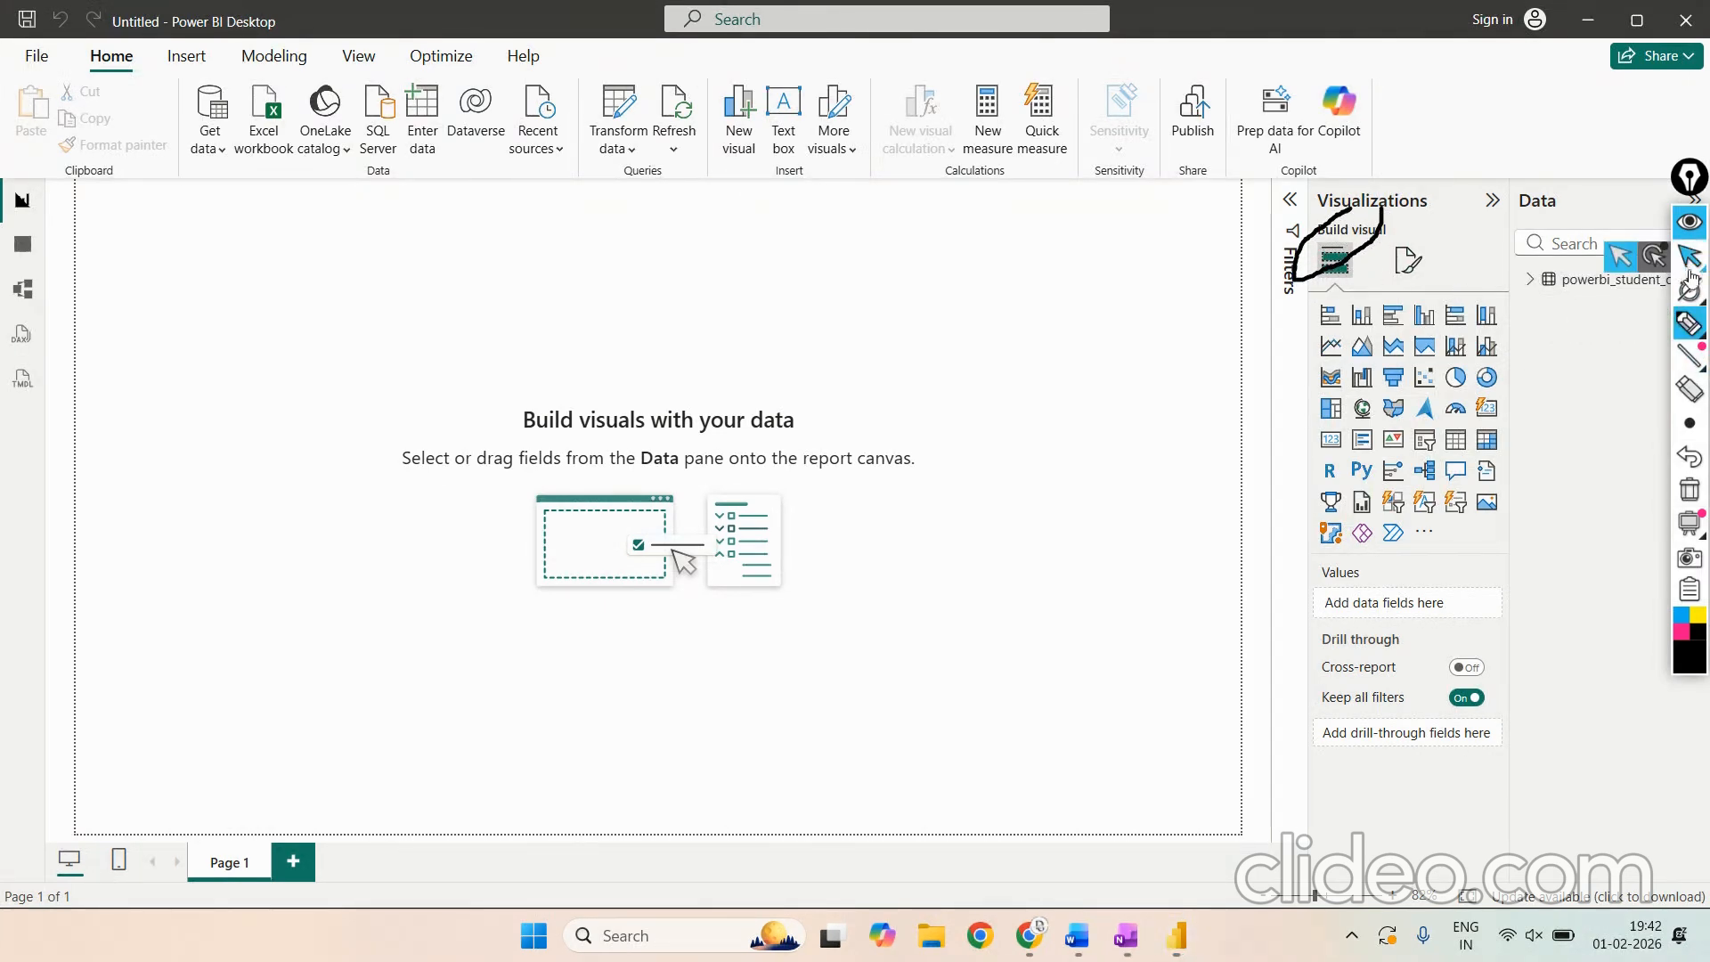
{"action": "left_click", "coordinate": [1690, 489]}
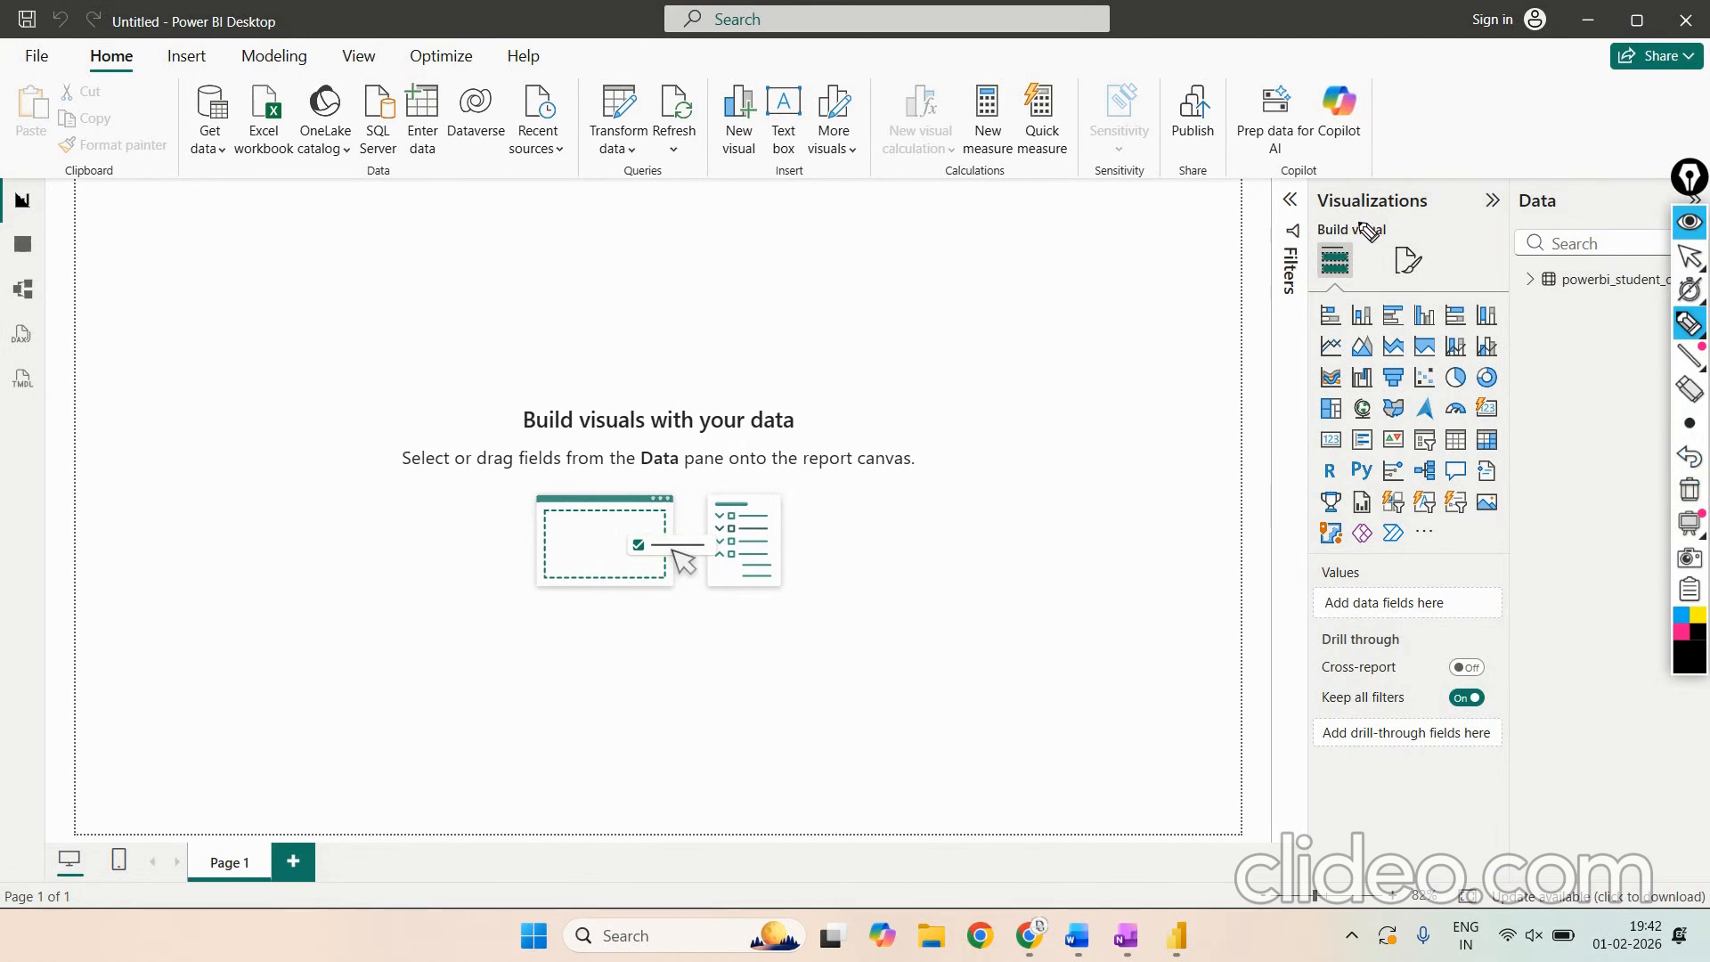
{"action": "mouse_move", "coordinate": [1362, 230]}
{"action": "left_mouse_down"}
{"action": "mouse_move", "coordinate": [1287, 260]}
{"action": "mouse_move", "coordinate": [1362, 285]}
{"action": "mouse_move", "coordinate": [1406, 224]}
{"action": "mouse_move", "coordinate": [1363, 230]}
{"action": "left_mouse_up"}
{"action": "mouse_move", "coordinate": [1515, 300]}
{"action": "left_mouse_down"}
{"action": "mouse_move", "coordinate": [1385, 299]}
{"action": "mouse_move", "coordinate": [1266, 534]}
{"action": "mouse_move", "coordinate": [1542, 600]}
{"action": "mouse_move", "coordinate": [1547, 336]}
{"action": "mouse_move", "coordinate": [1510, 296]}
{"action": "left_mouse_up"}
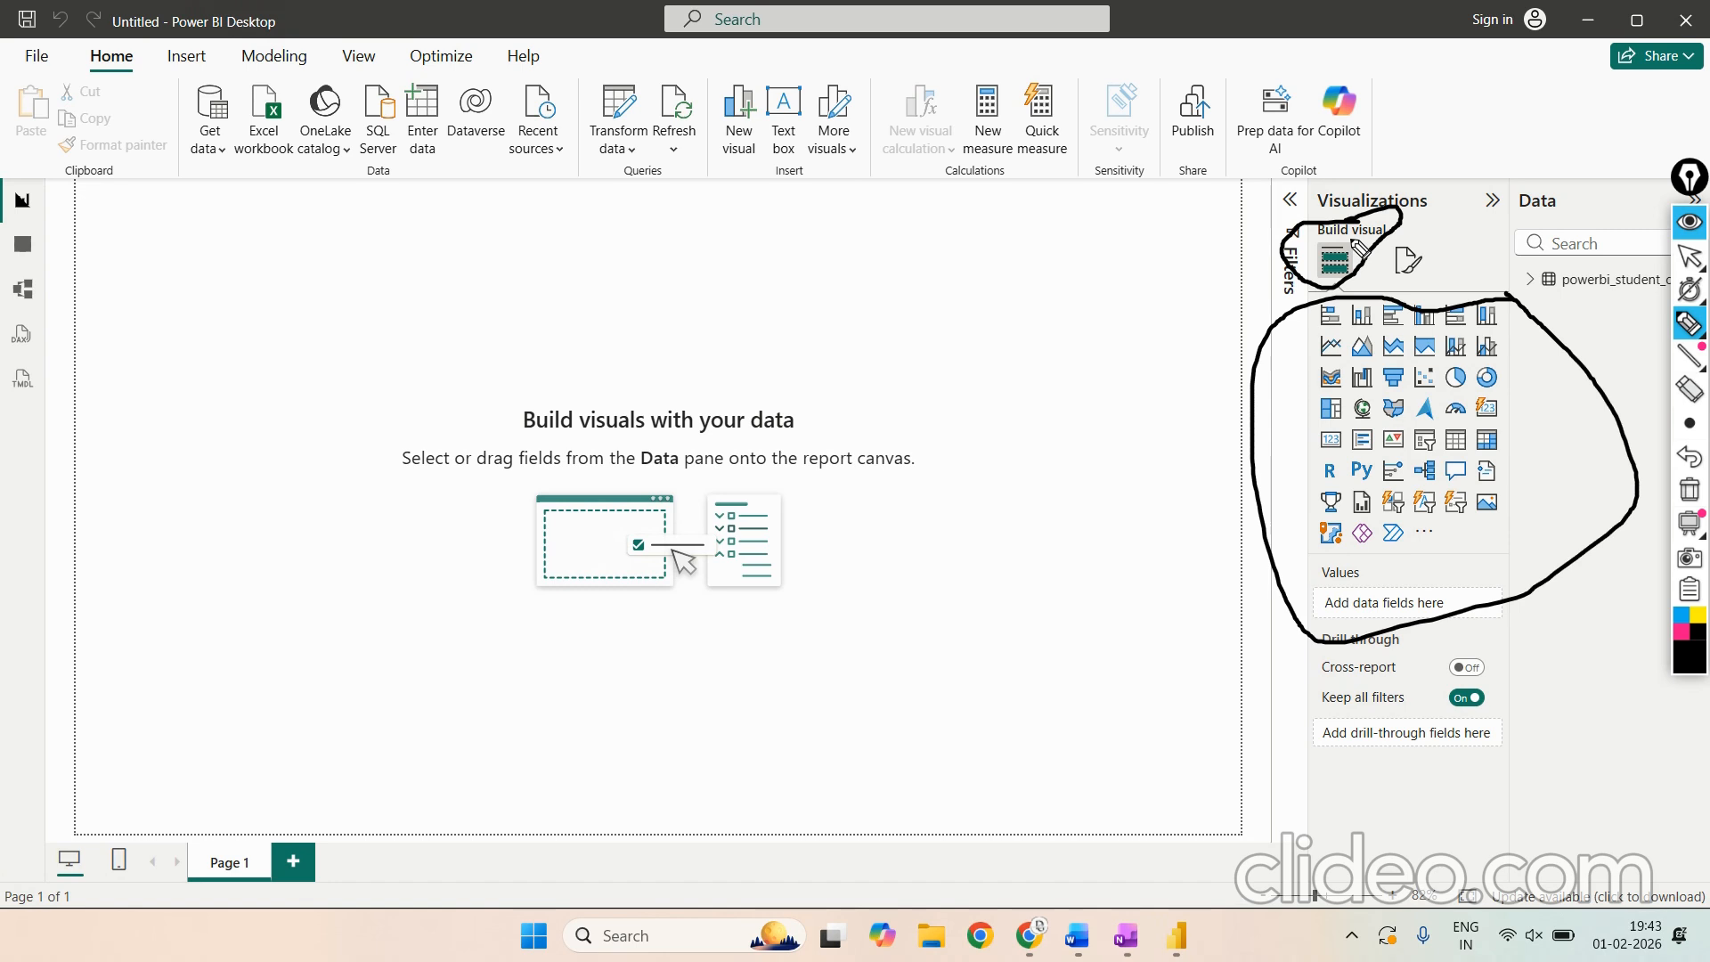
{"action": "left_click", "coordinate": [1690, 492]}
Step: Circle the page formatting option in the Visualizations area with the annotation pen, and clear the mark
{"action": "mouse_move", "coordinate": [1423, 242]}
{"action": "left_mouse_down"}
{"action": "mouse_move", "coordinate": [1374, 260]}
{"action": "mouse_move", "coordinate": [1388, 304]}
{"action": "mouse_move", "coordinate": [1426, 285]}
{"action": "mouse_move", "coordinate": [1430, 253]}
{"action": "left_mouse_up"}
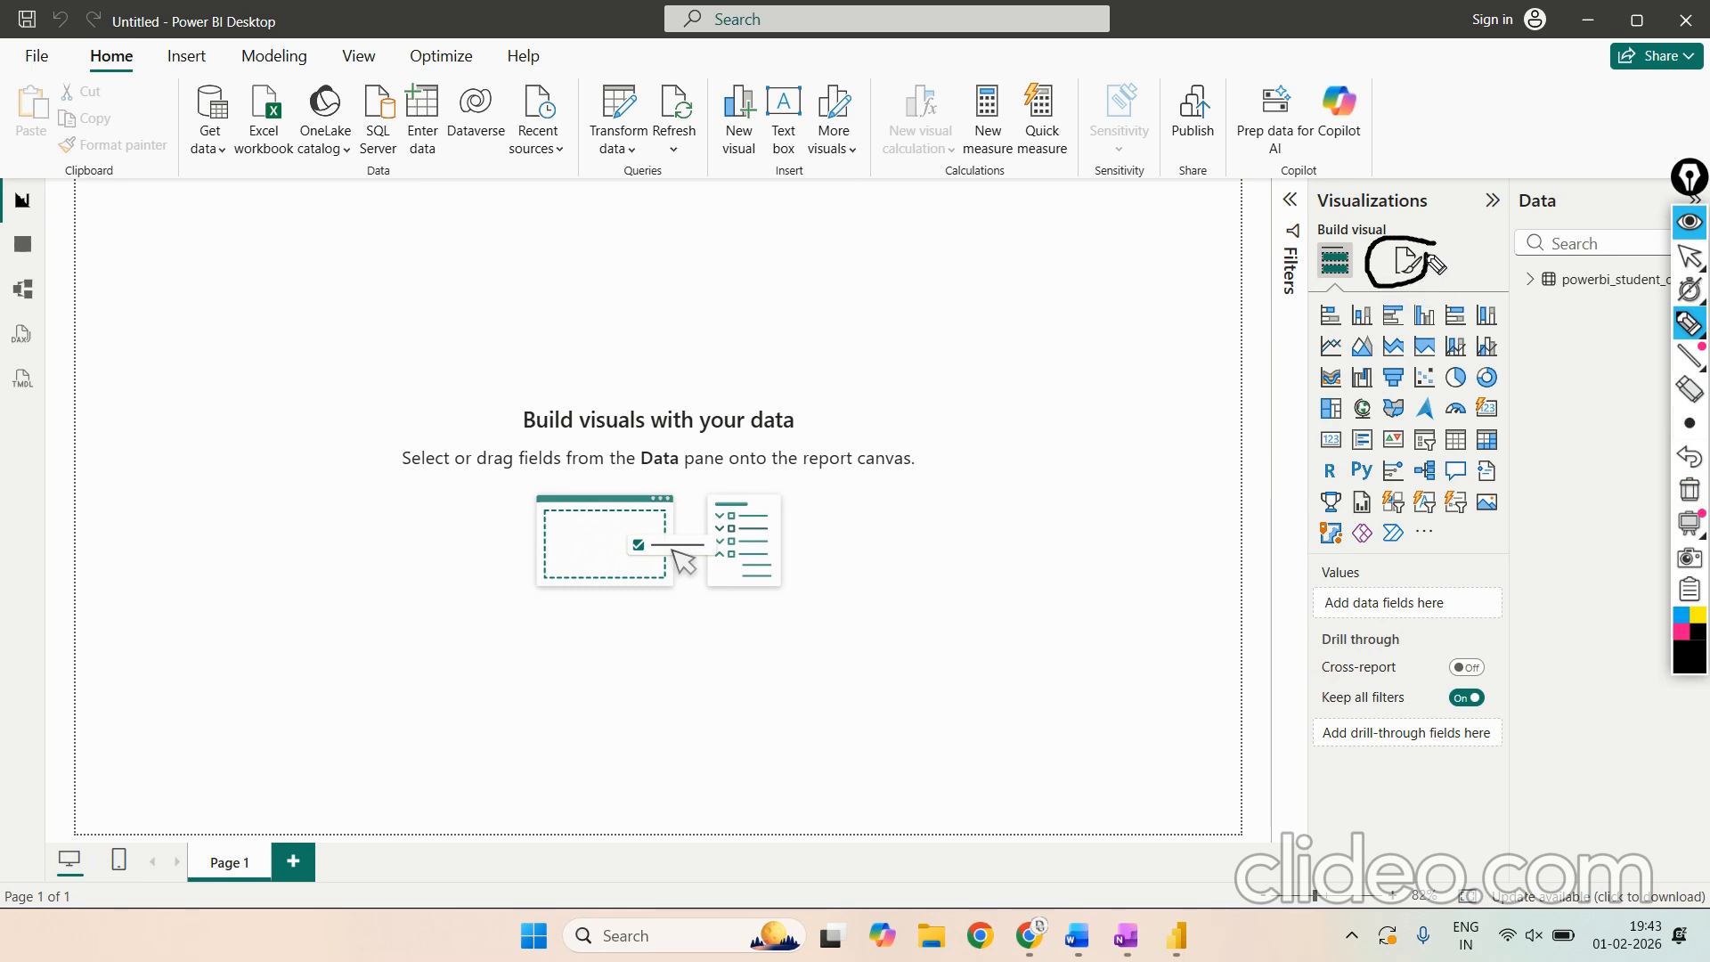
{"action": "left_click", "coordinate": [1692, 326]}
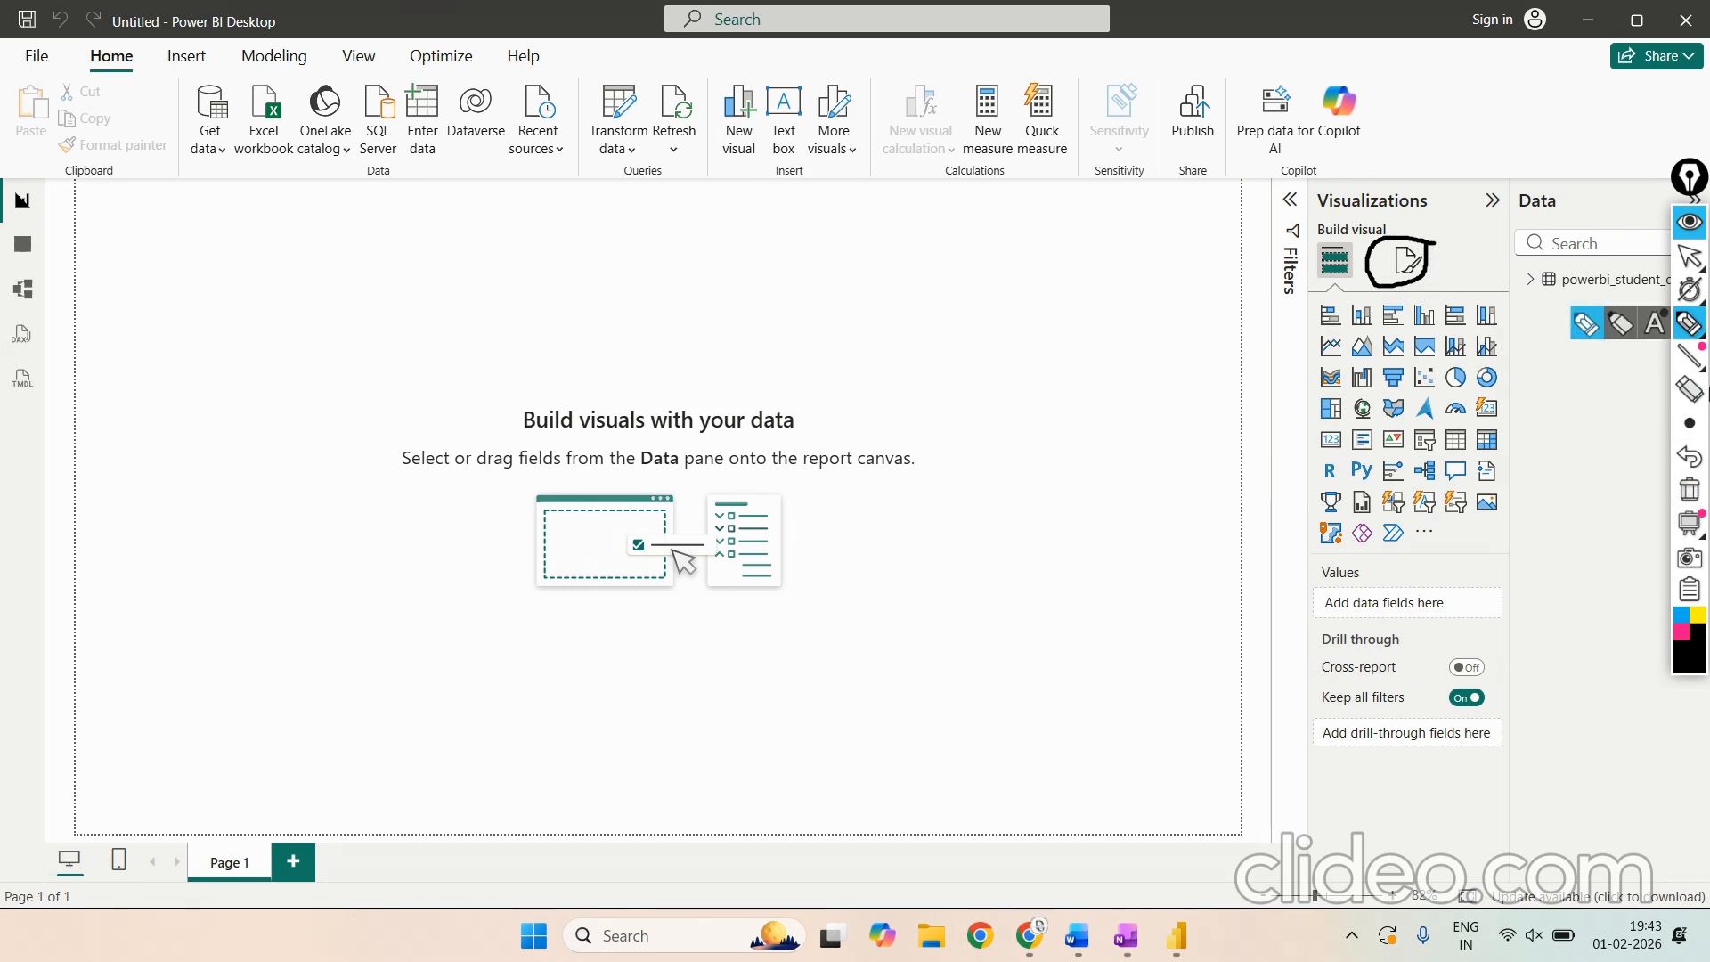
{"action": "left_click", "coordinate": [1689, 490]}
Step: Stop annotating and open the Format page settings for the report page
{"action": "left_click", "coordinate": [1690, 256]}
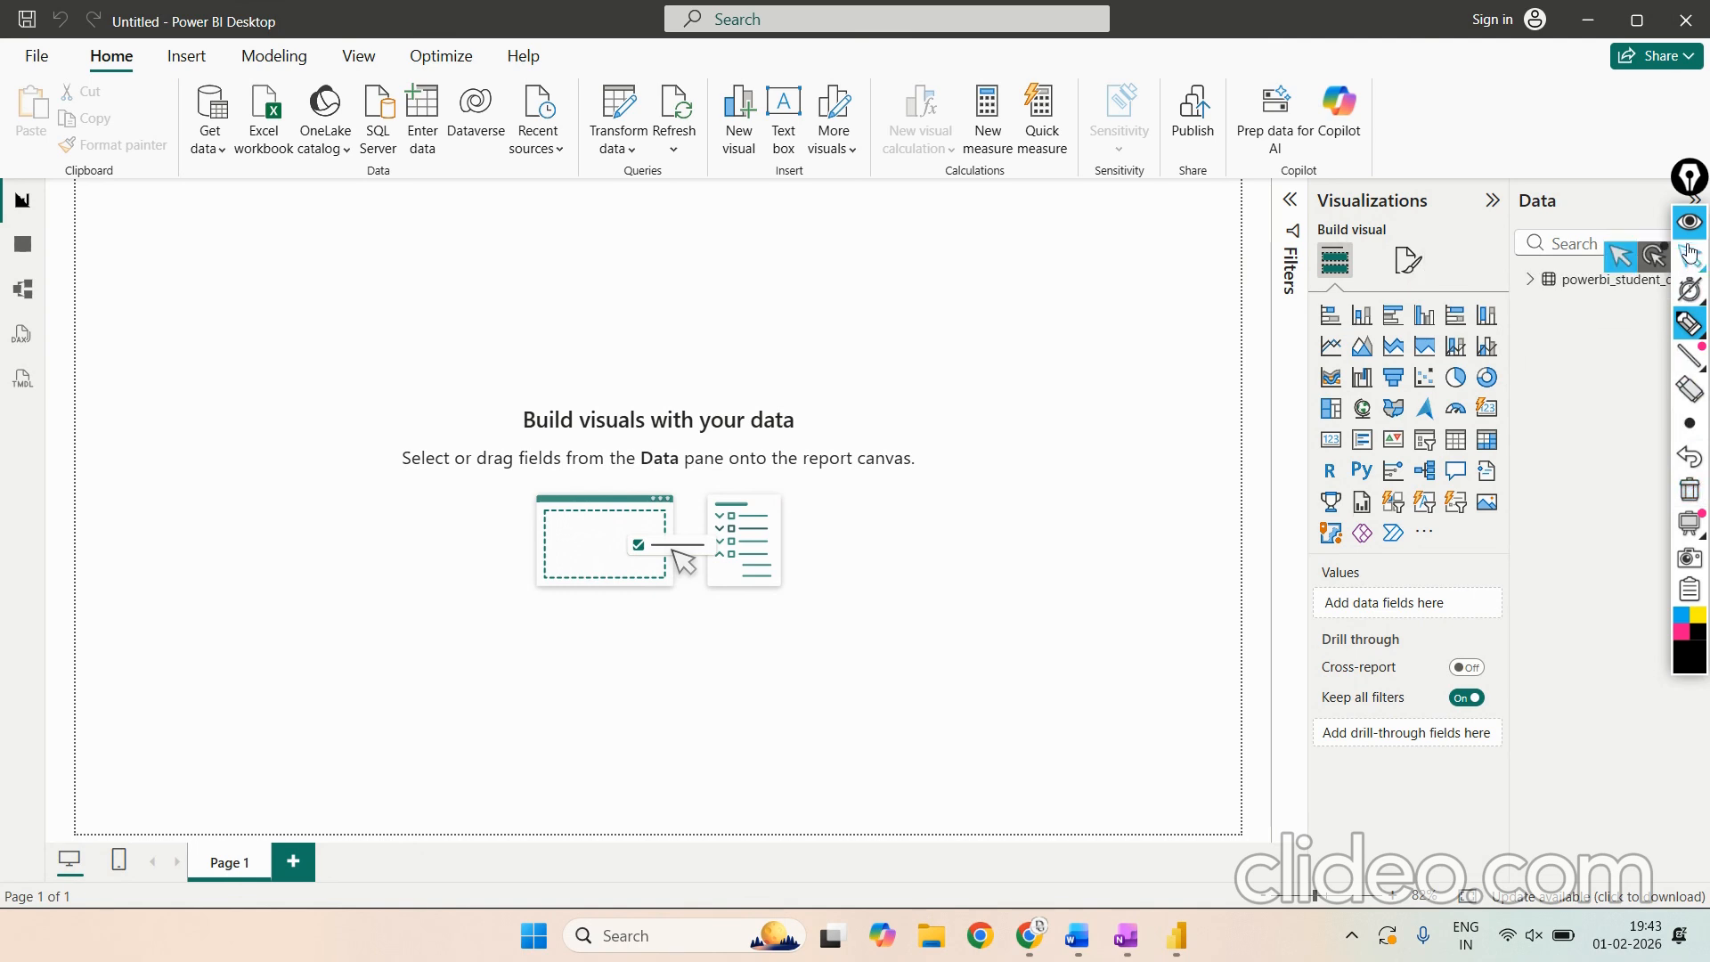
{"action": "left_click", "coordinate": [1619, 255]}
{"action": "left_click", "coordinate": [1408, 260]}
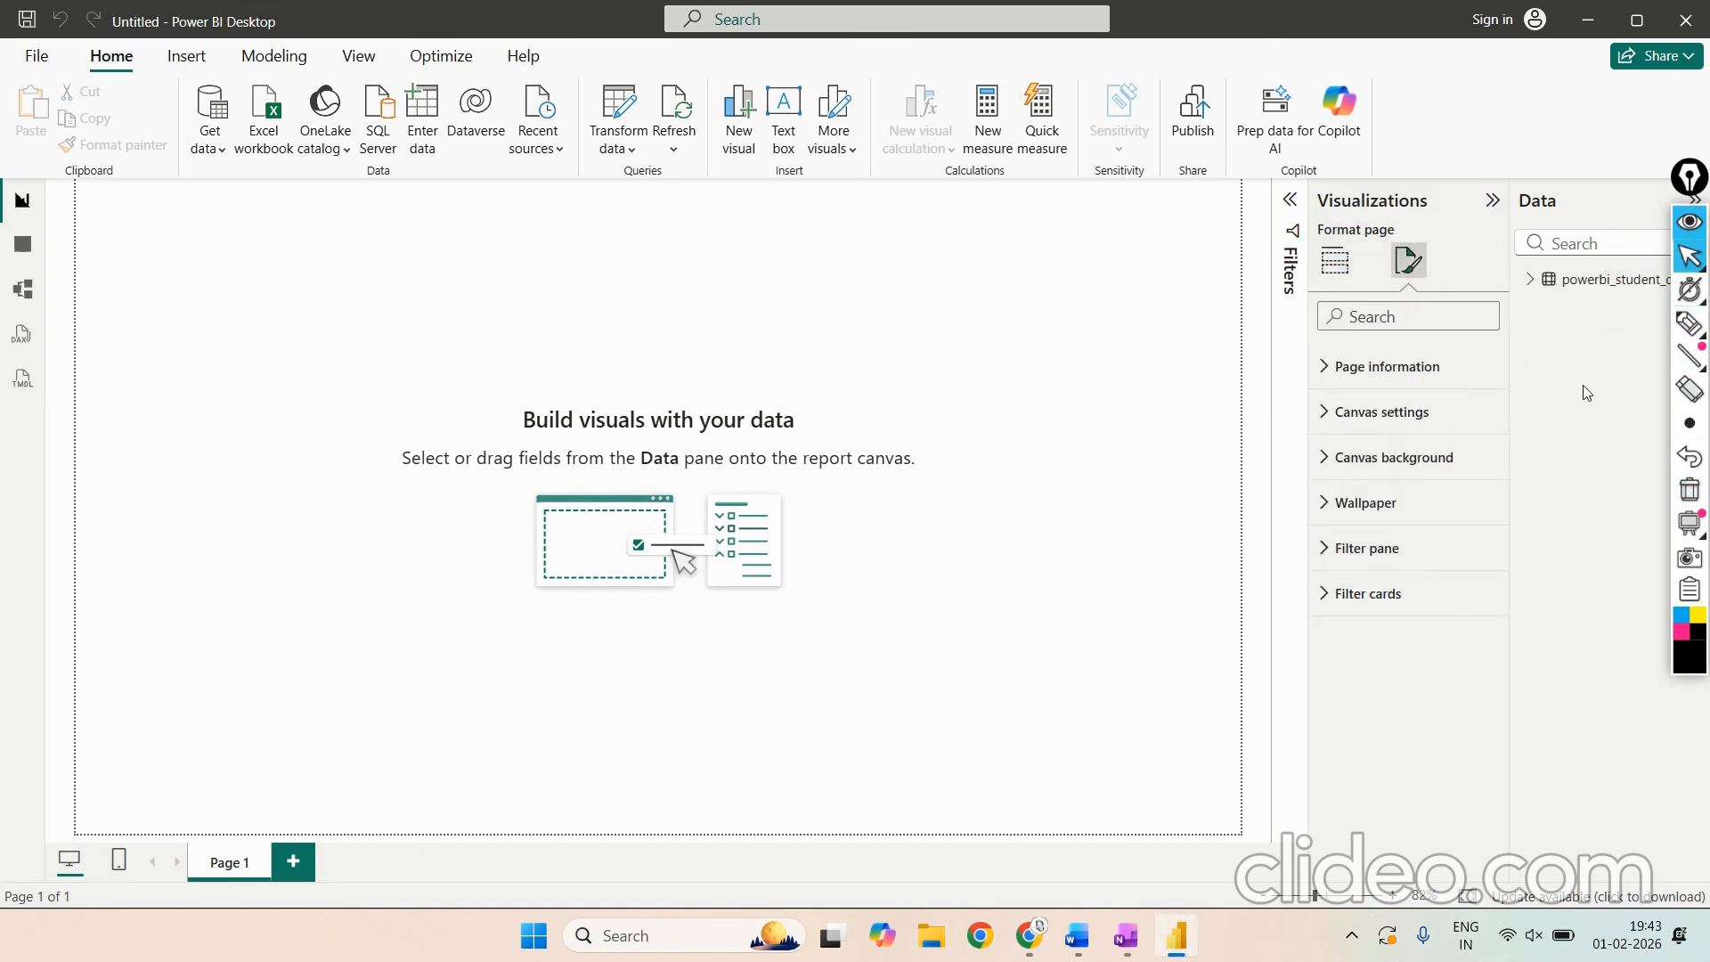
Step: Circle the Format page heading with the annotation pen, and clear the mark
{"action": "left_click", "coordinate": [1690, 323]}
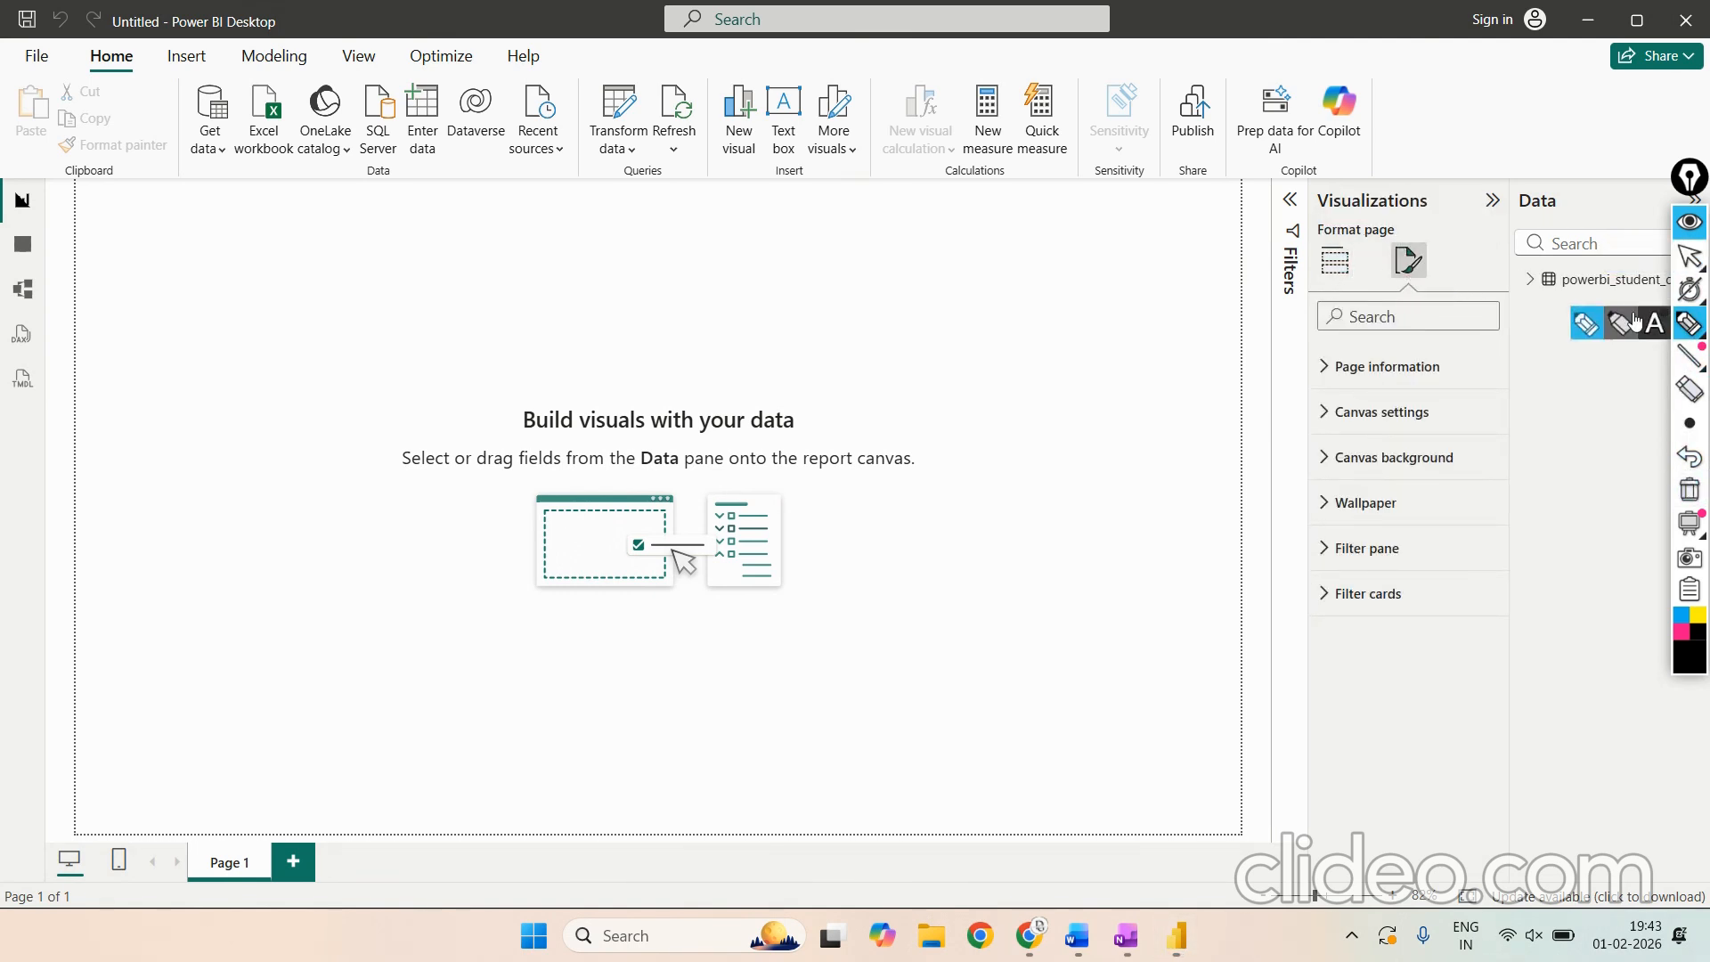
{"action": "mouse_move", "coordinate": [1443, 239]}
{"action": "left_mouse_down"}
{"action": "mouse_move", "coordinate": [1299, 221]}
{"action": "mouse_move", "coordinate": [1386, 252]}
{"action": "left_mouse_up"}
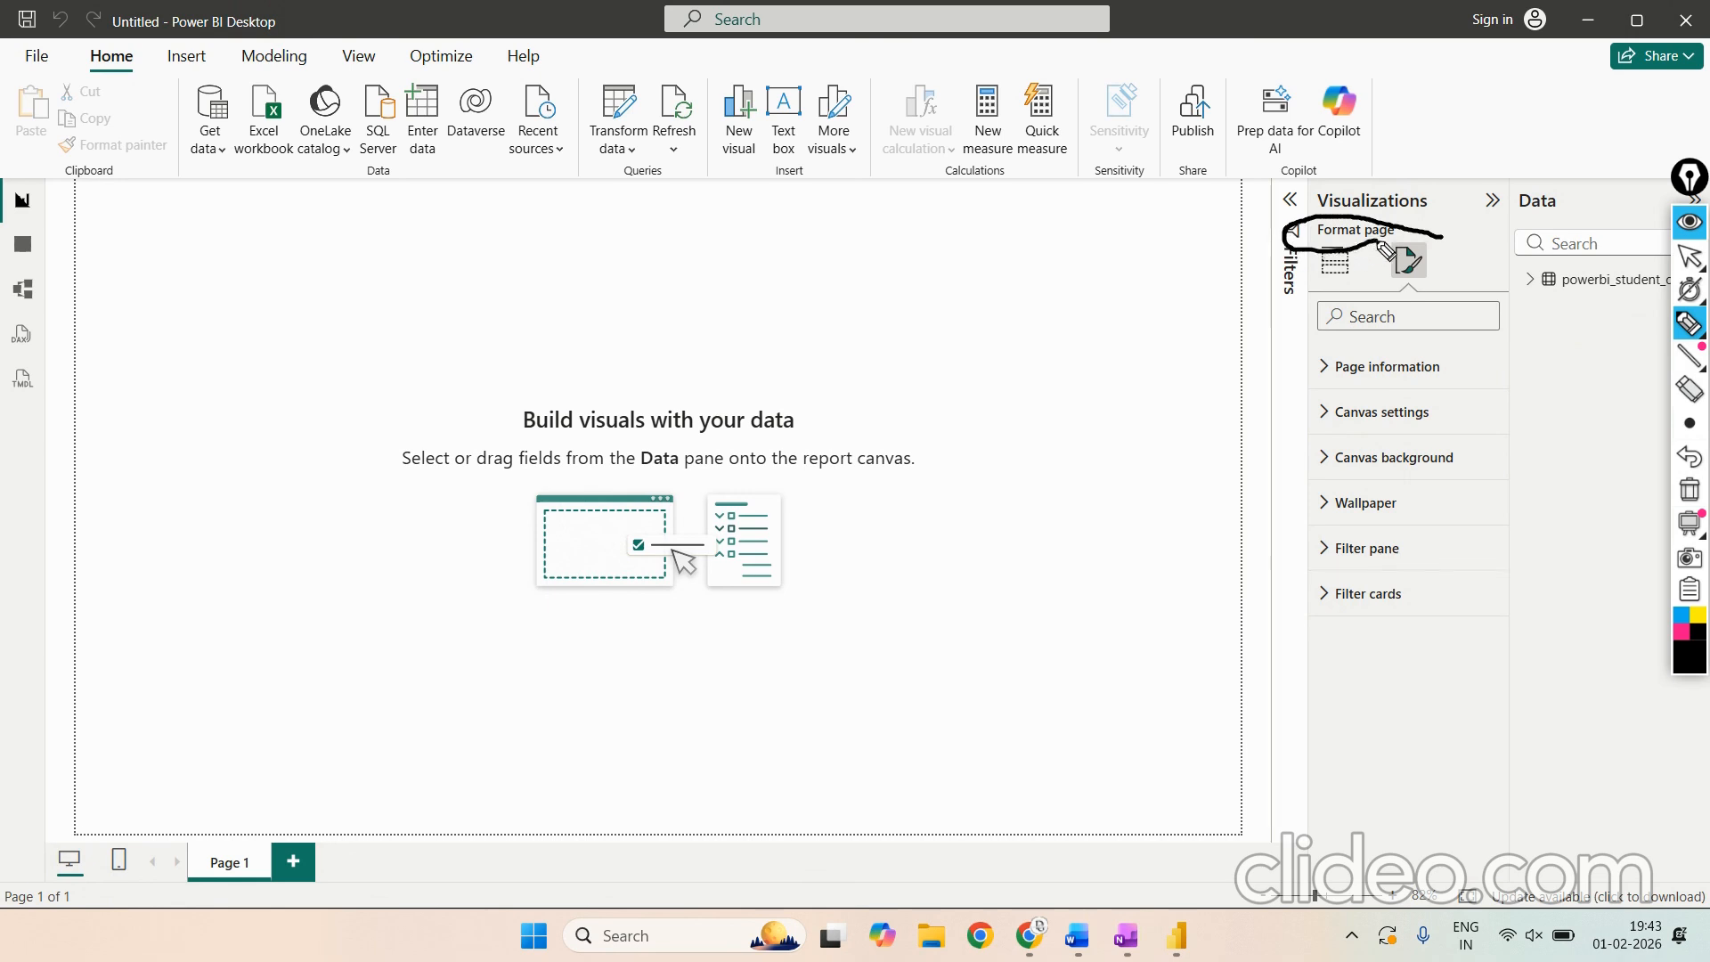
{"action": "mouse_move", "coordinate": [1695, 428]}
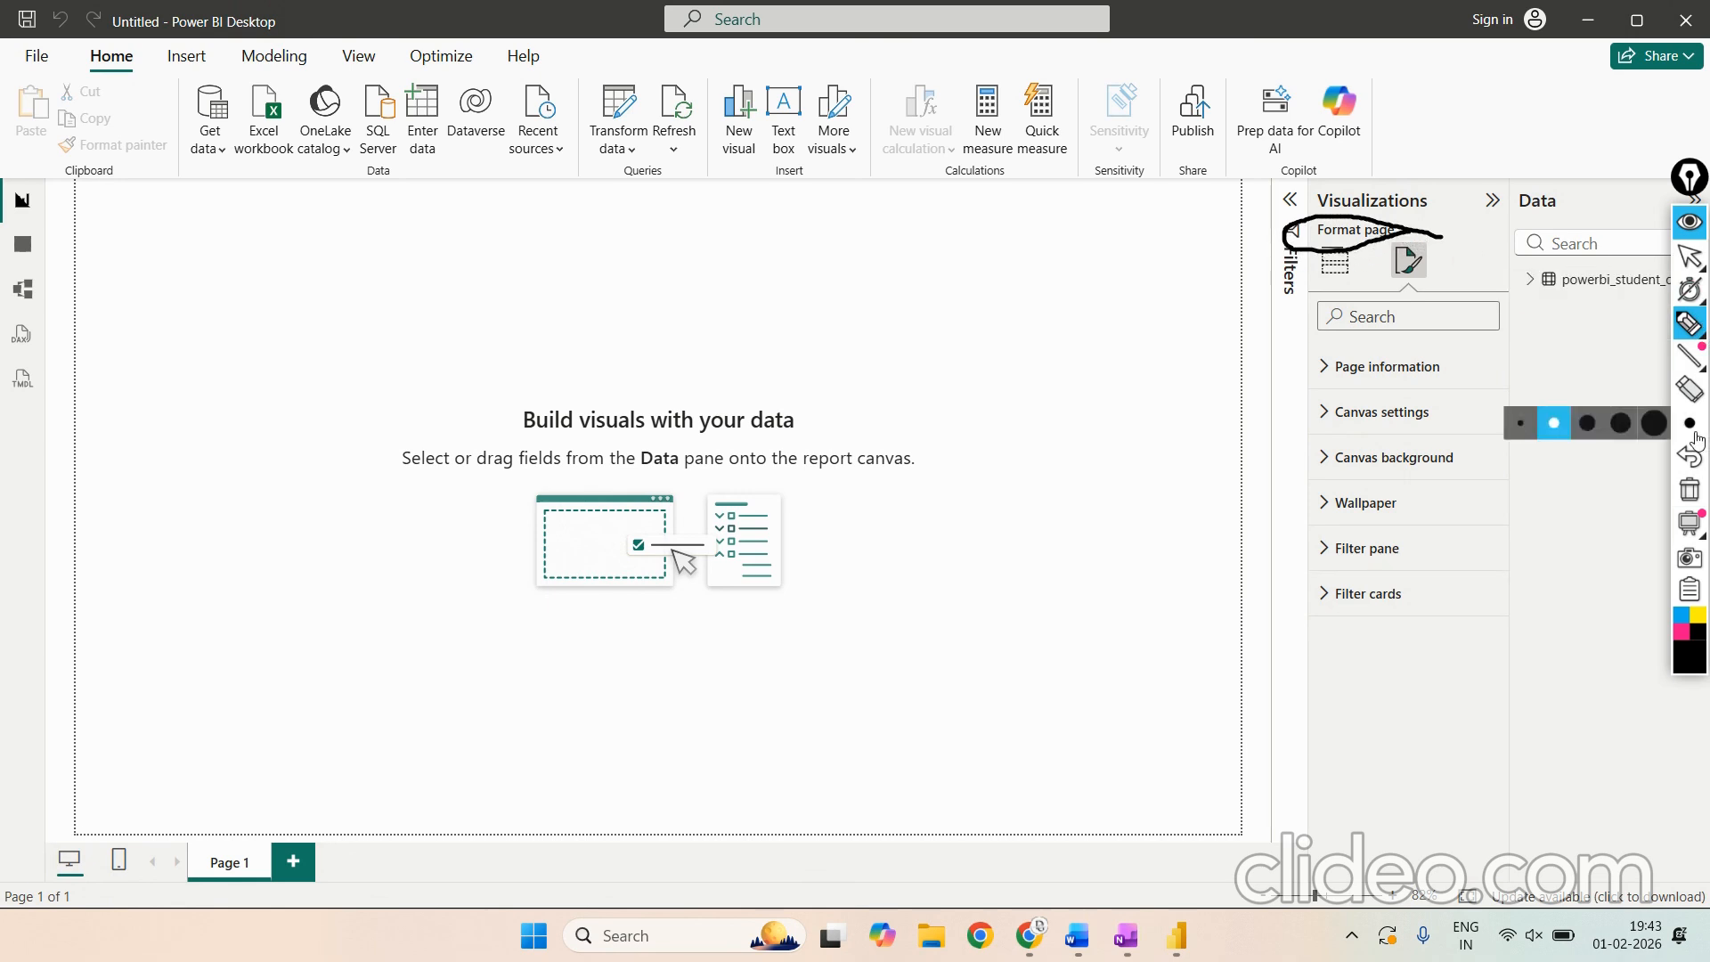
{"action": "left_click", "coordinate": [1690, 490]}
Step: Leave the annotation pen and expand the Canvas background settings of the page
{"action": "left_click", "coordinate": [1690, 256]}
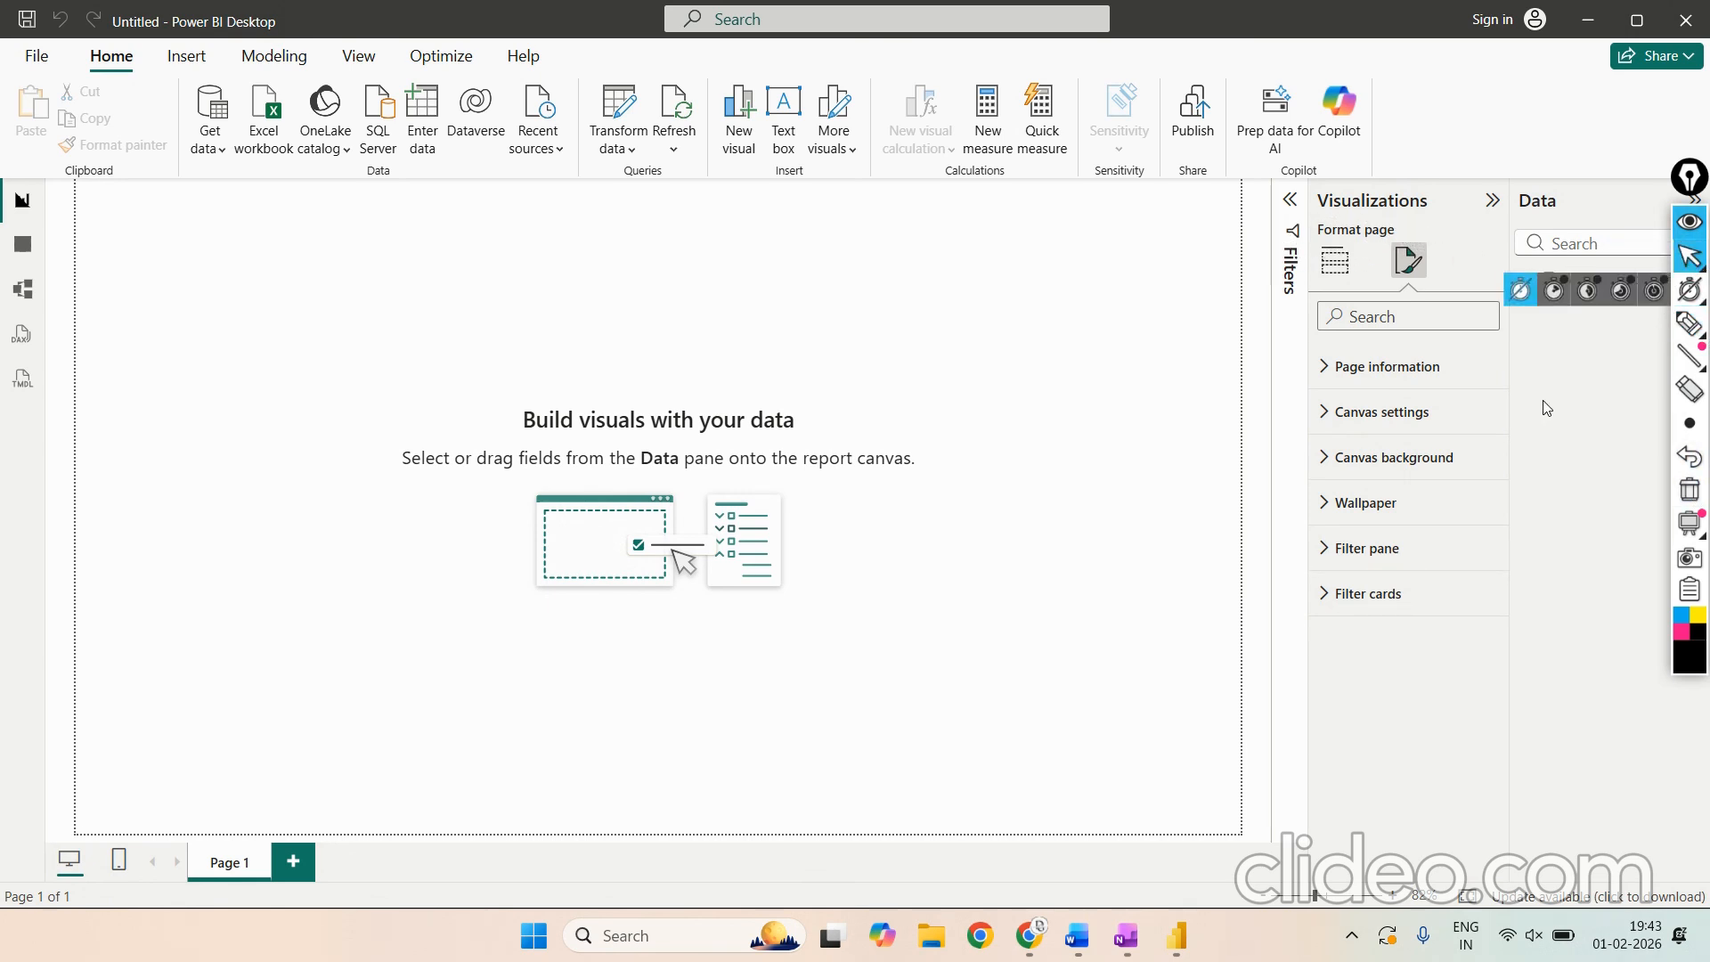
{"action": "left_click", "coordinate": [1339, 469]}
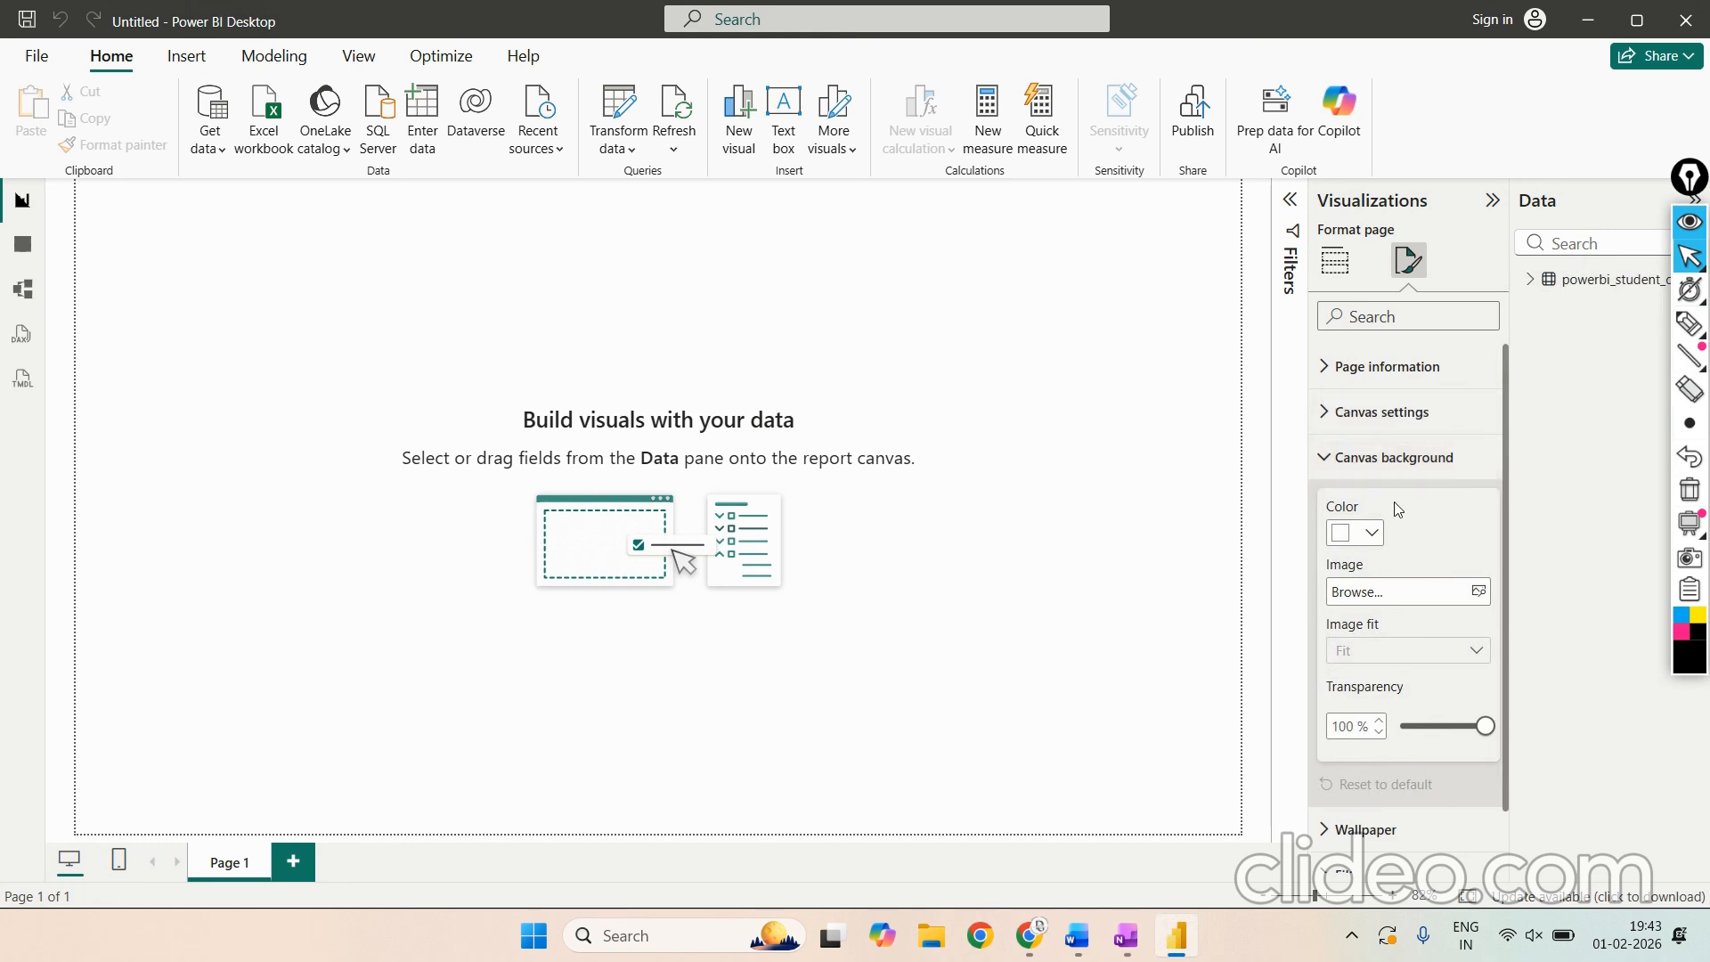
Step: Circle the Canvas background heading and its Image browse option with the annotation pen, and clear both marks
{"action": "left_click", "coordinate": [1690, 324]}
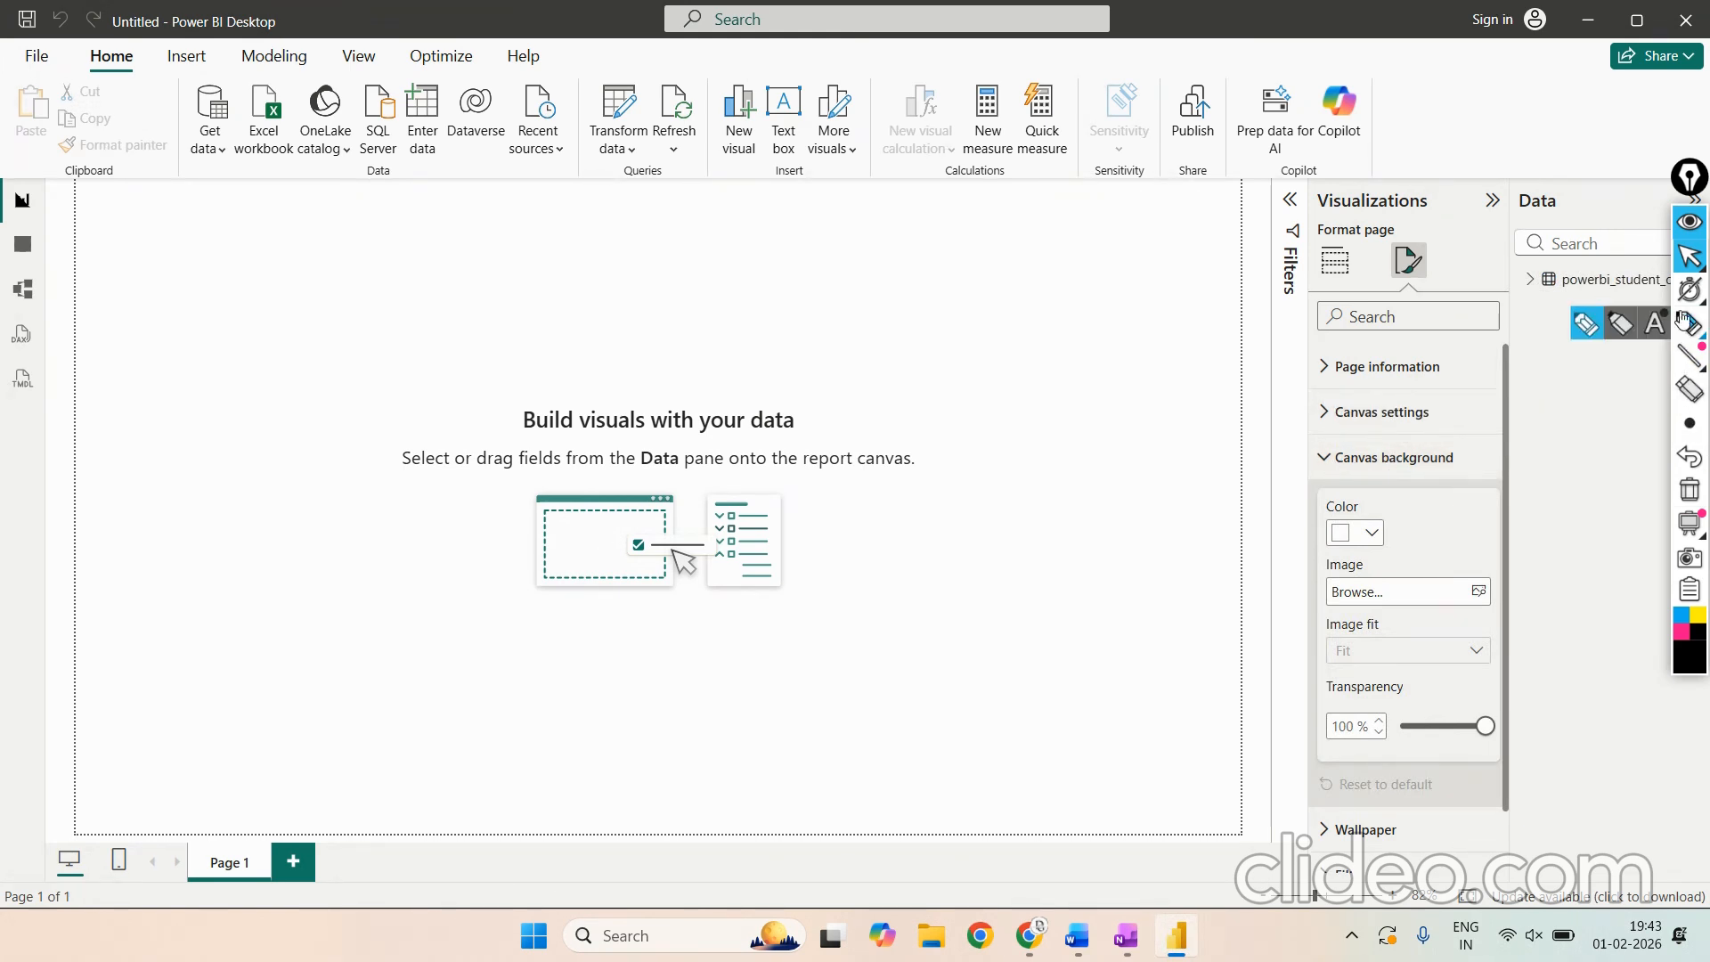
{"action": "mouse_move", "coordinate": [1485, 447]}
{"action": "left_mouse_down"}
{"action": "mouse_move", "coordinate": [1381, 440]}
{"action": "mouse_move", "coordinate": [1261, 486]}
{"action": "mouse_move", "coordinate": [1525, 463]}
{"action": "mouse_move", "coordinate": [1479, 439]}
{"action": "left_mouse_up"}
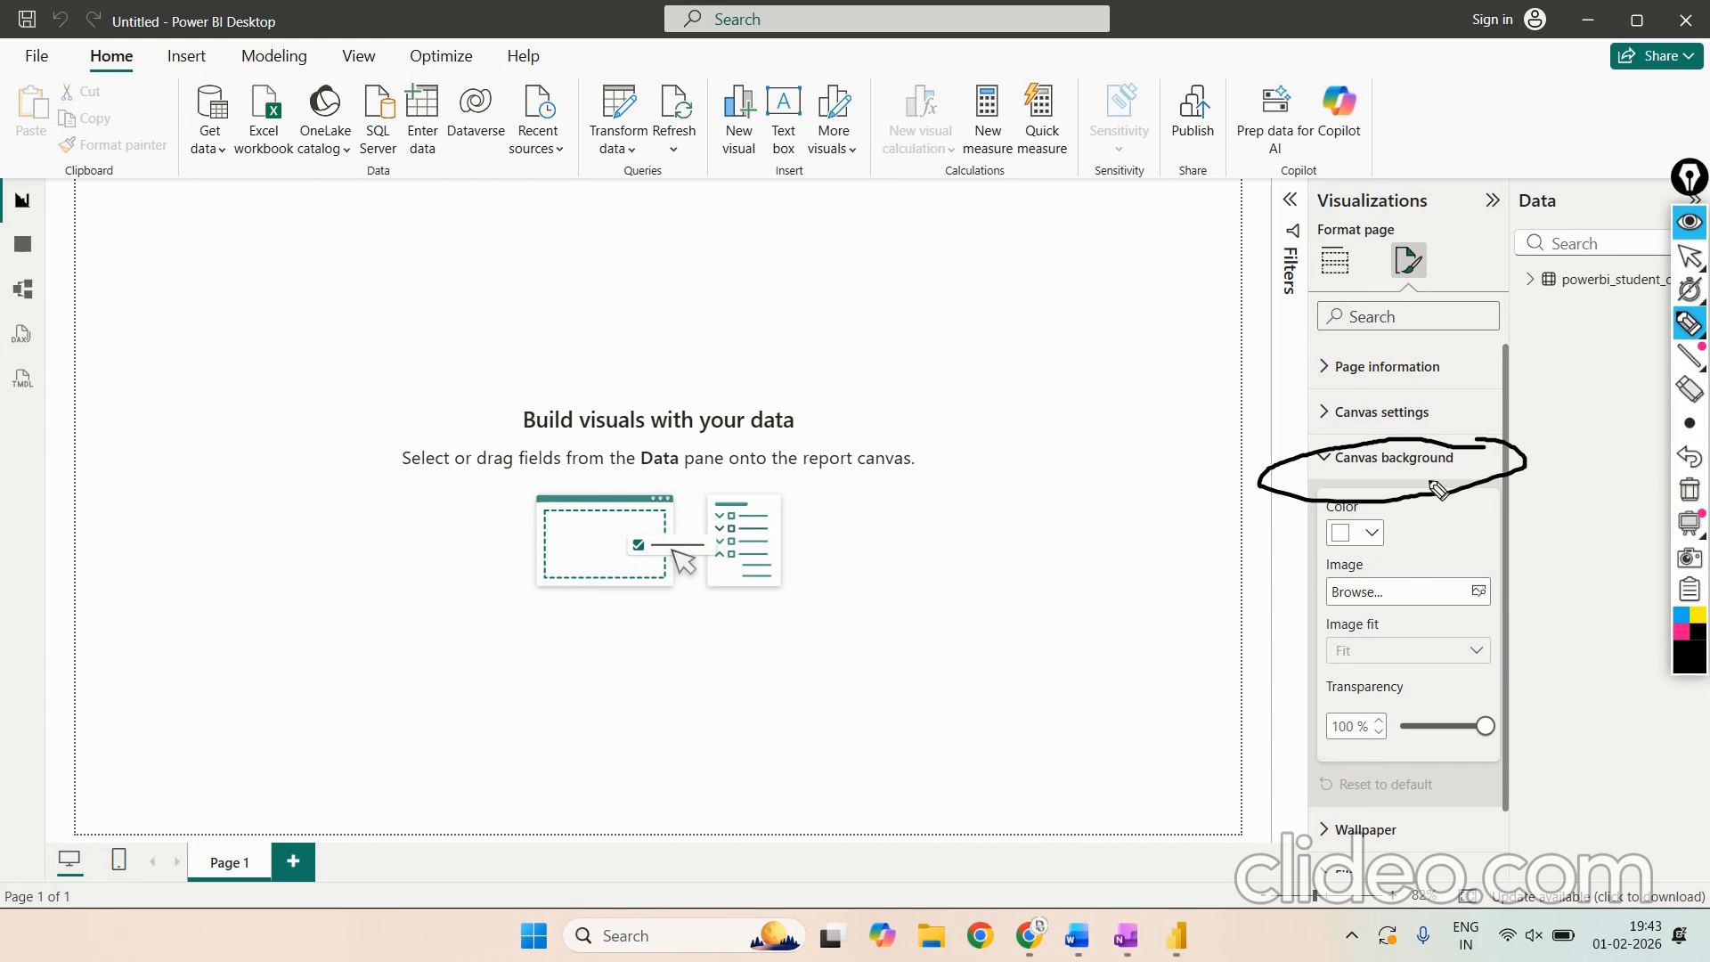
{"action": "mouse_move", "coordinate": [1495, 559]}
{"action": "left_mouse_down"}
{"action": "mouse_move", "coordinate": [1336, 561]}
{"action": "mouse_move", "coordinate": [1269, 601]}
{"action": "mouse_move", "coordinate": [1404, 622]}
{"action": "mouse_move", "coordinate": [1525, 613]}
{"action": "mouse_move", "coordinate": [1482, 561]}
{"action": "left_mouse_up"}
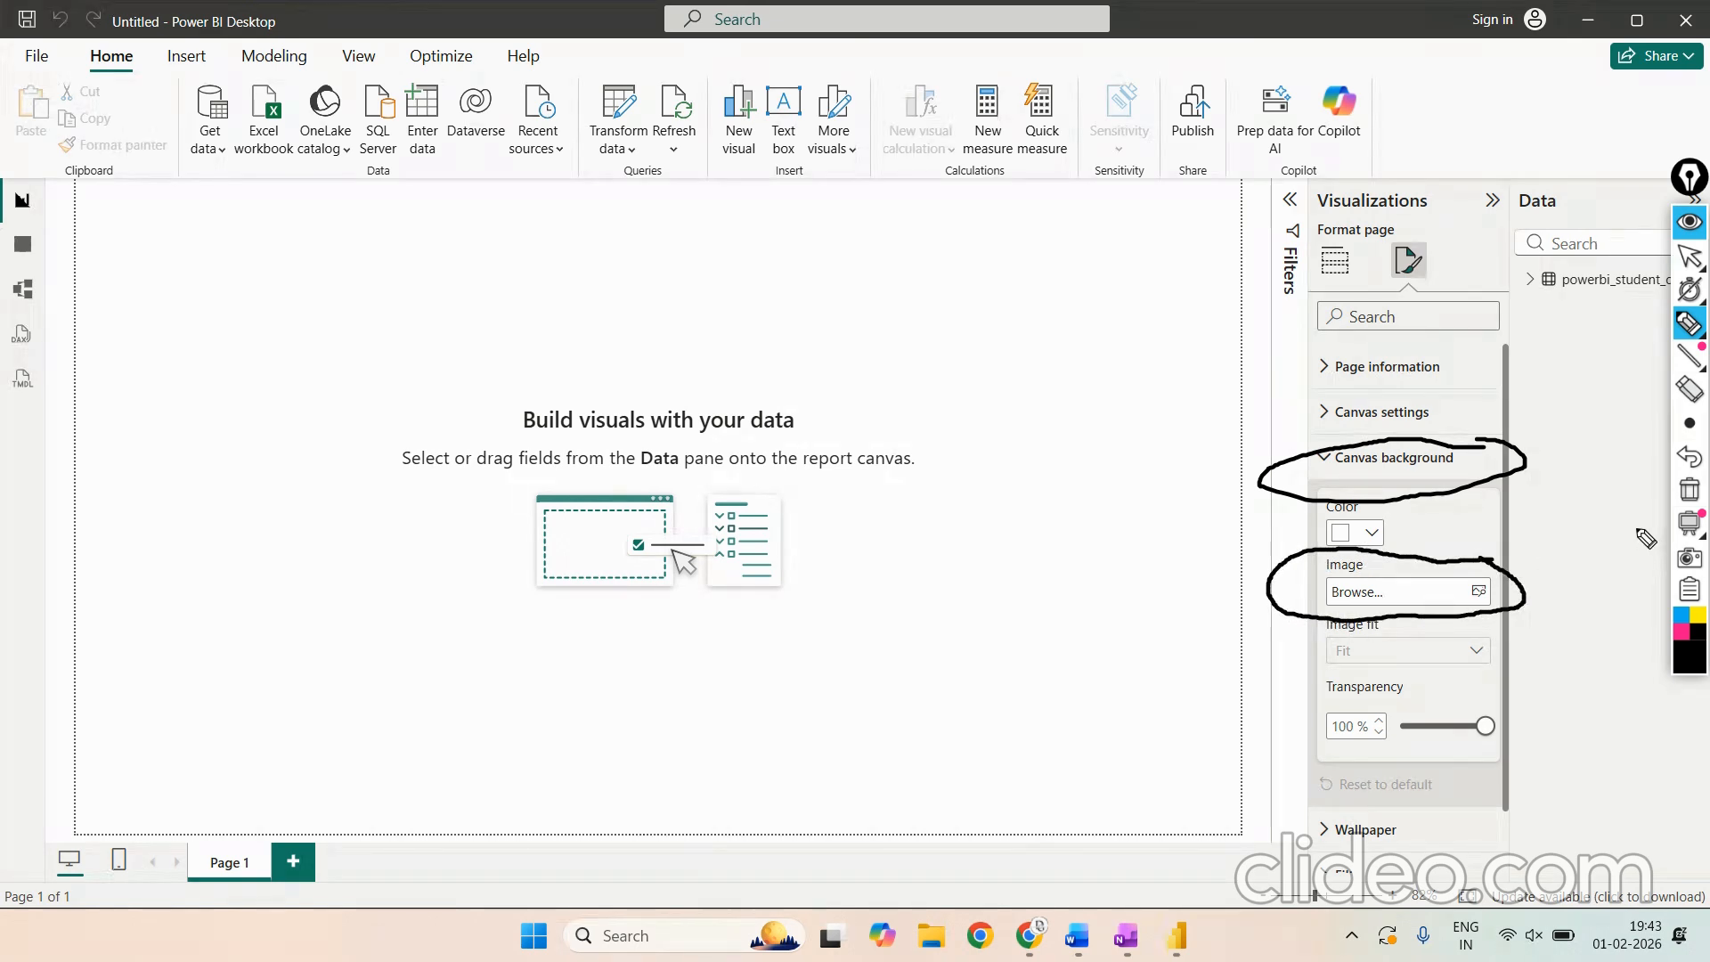
{"action": "left_click", "coordinate": [1690, 490]}
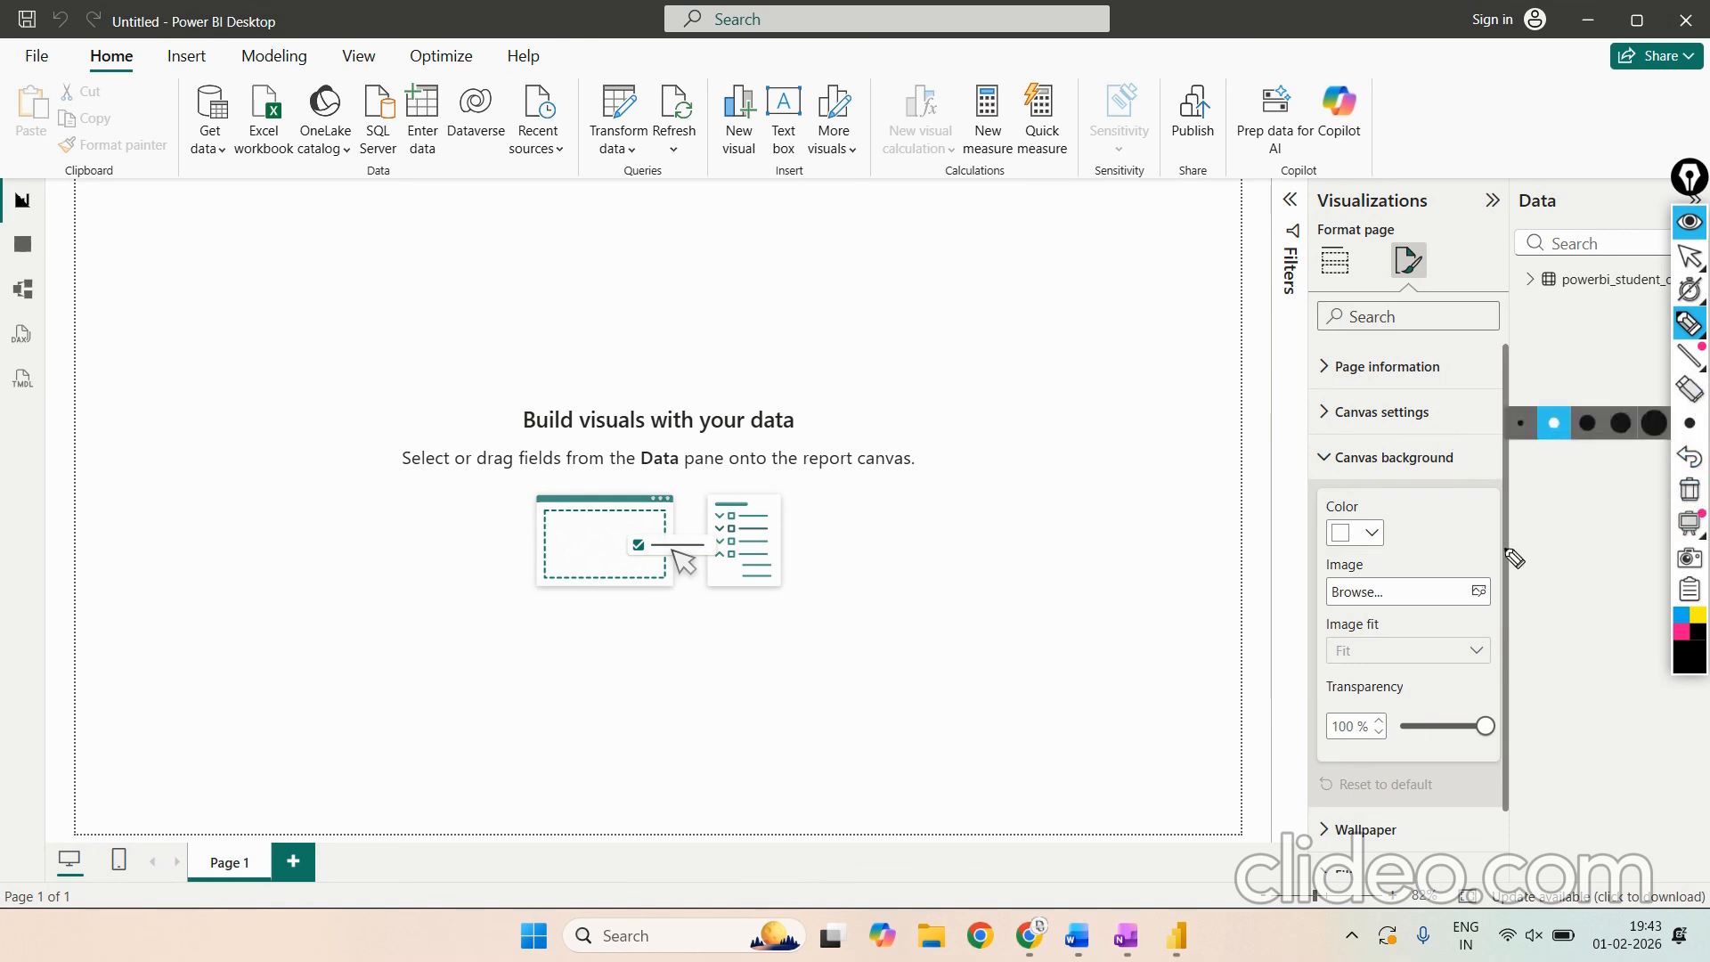
Step: Leave the annotation pen and load BACKGROUND IMAGE from the Downloads folder as the page's canvas background image
{"action": "left_click", "coordinate": [1690, 257]}
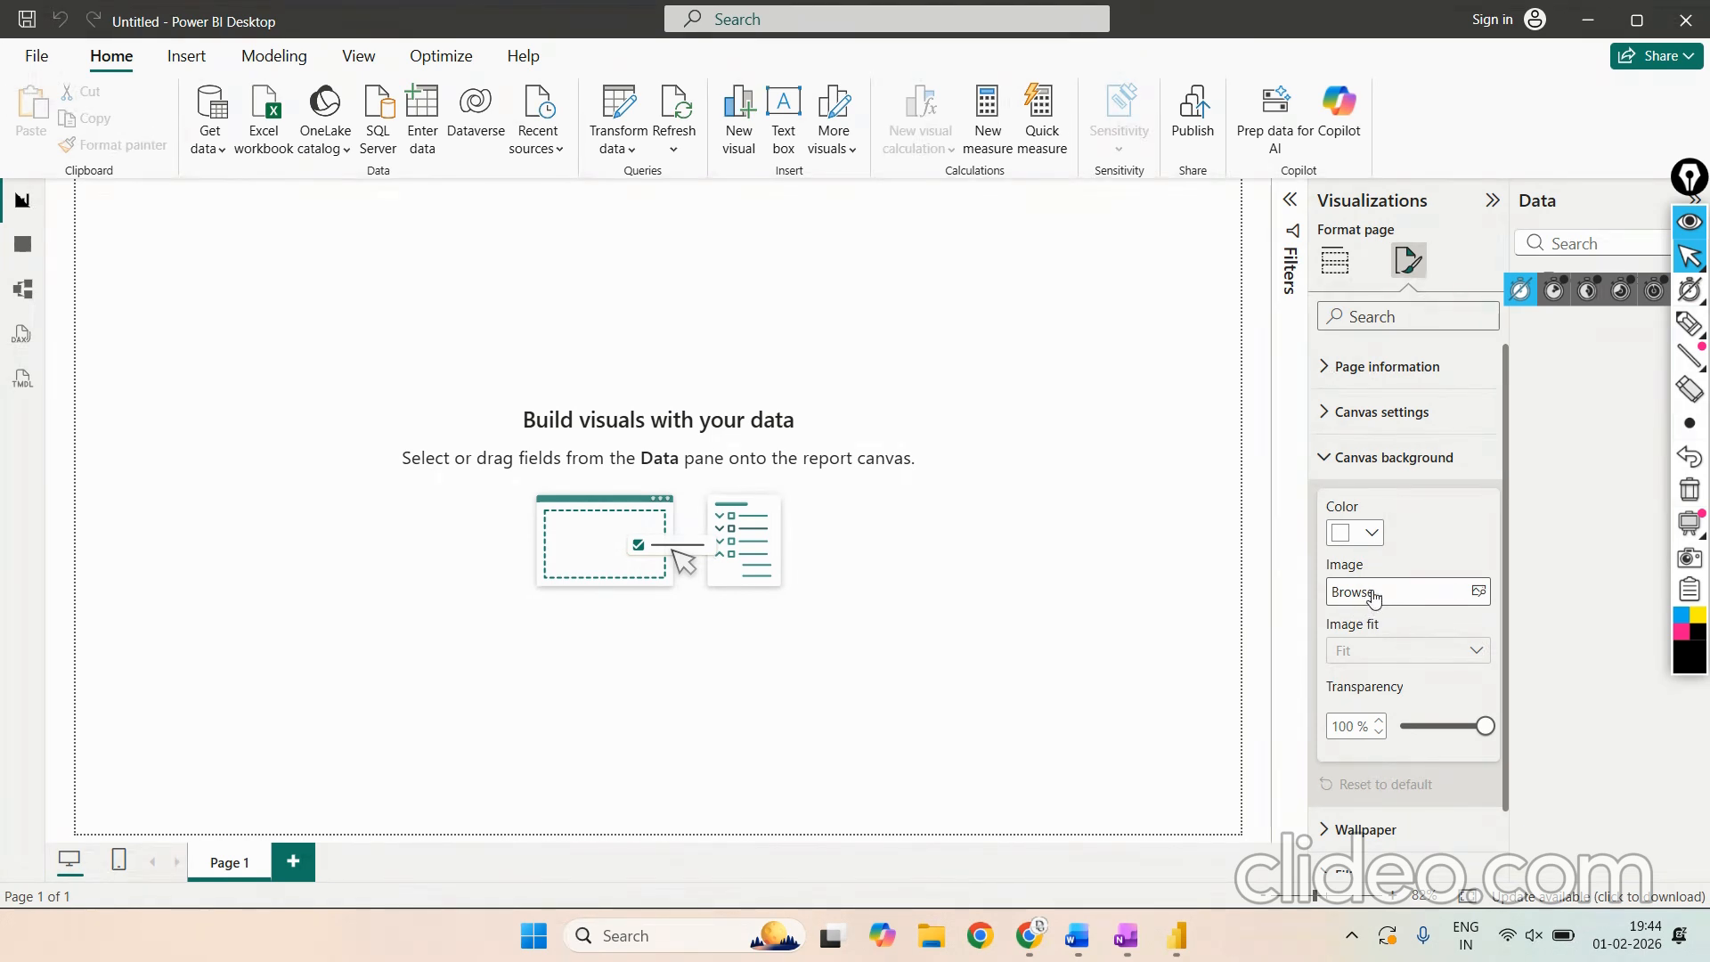
{"action": "left_click", "coordinate": [1375, 593]}
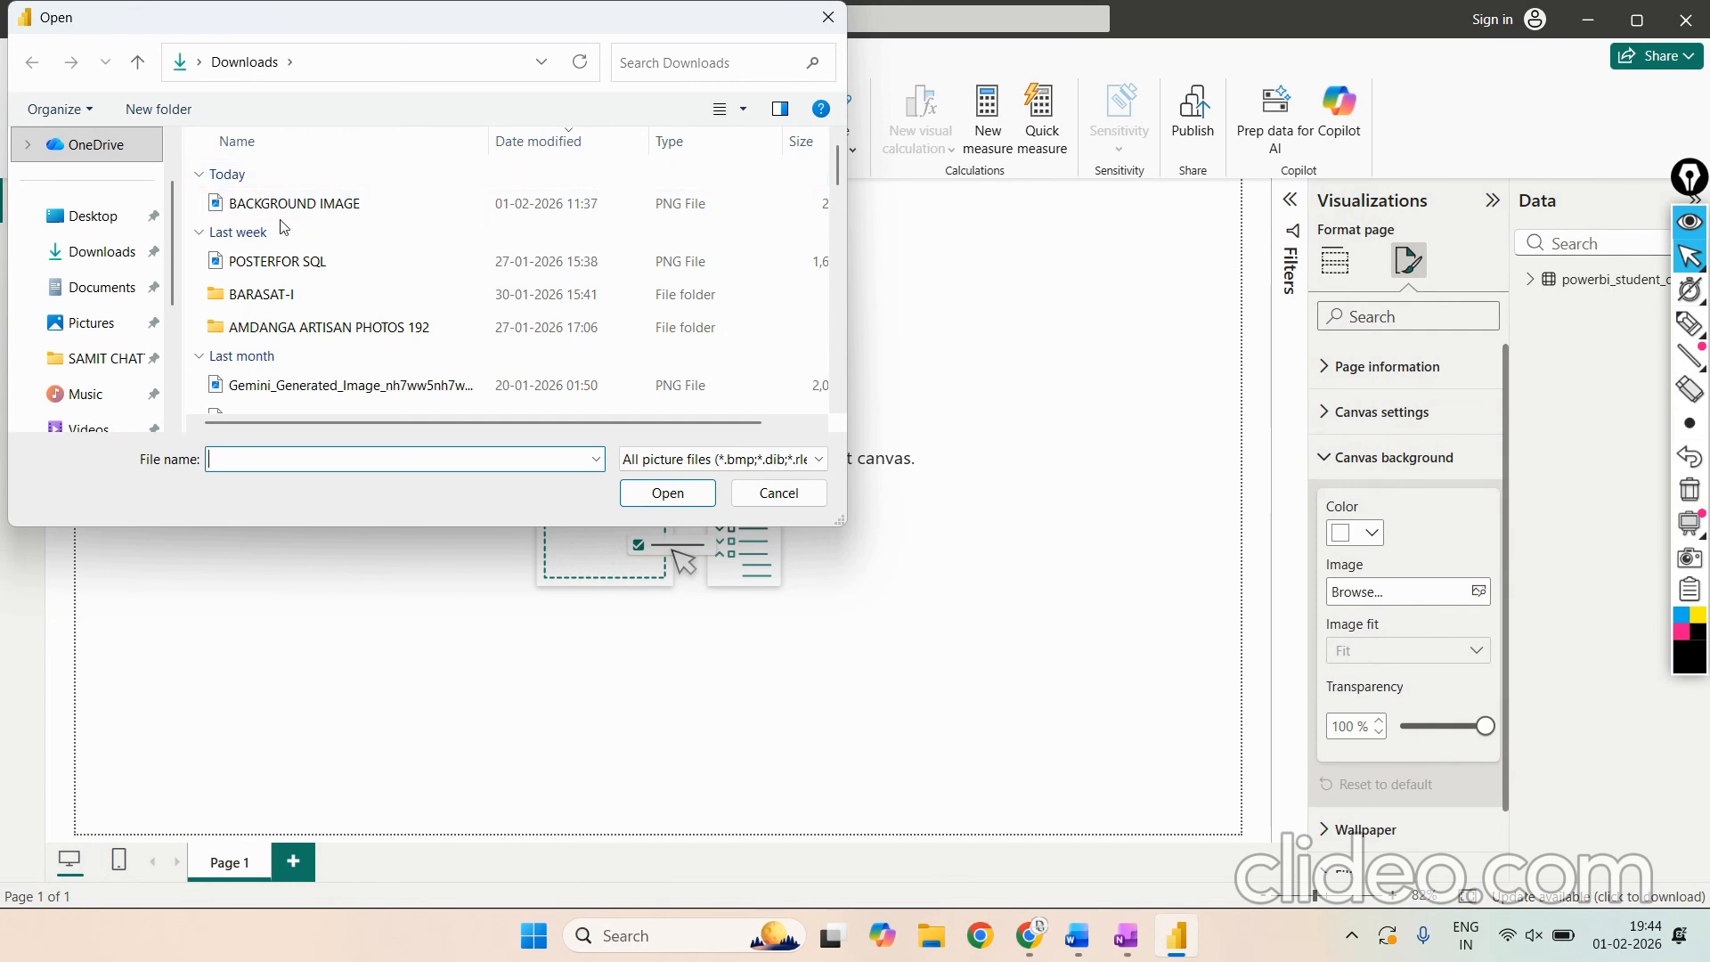
{"action": "double_click", "coordinate": [330, 203]}
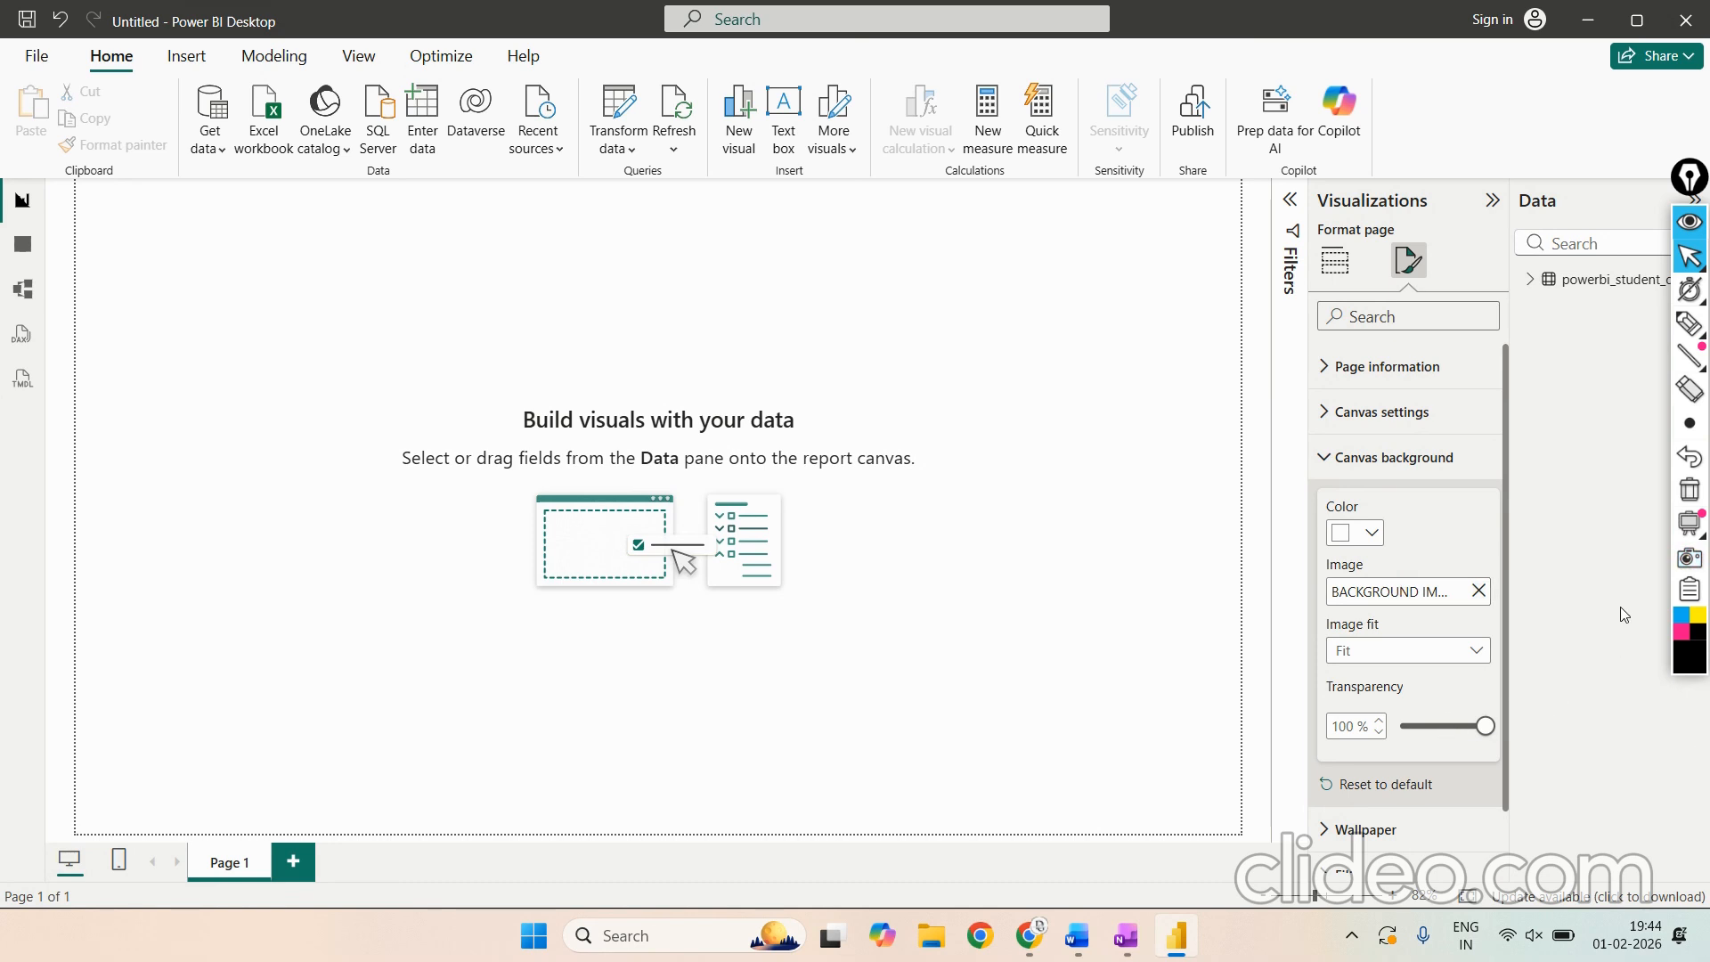
Step: Circle the Transparency setting of the canvas background with the annotation pen, and clear the mark
{"action": "mouse_move", "coordinate": [1686, 363]}
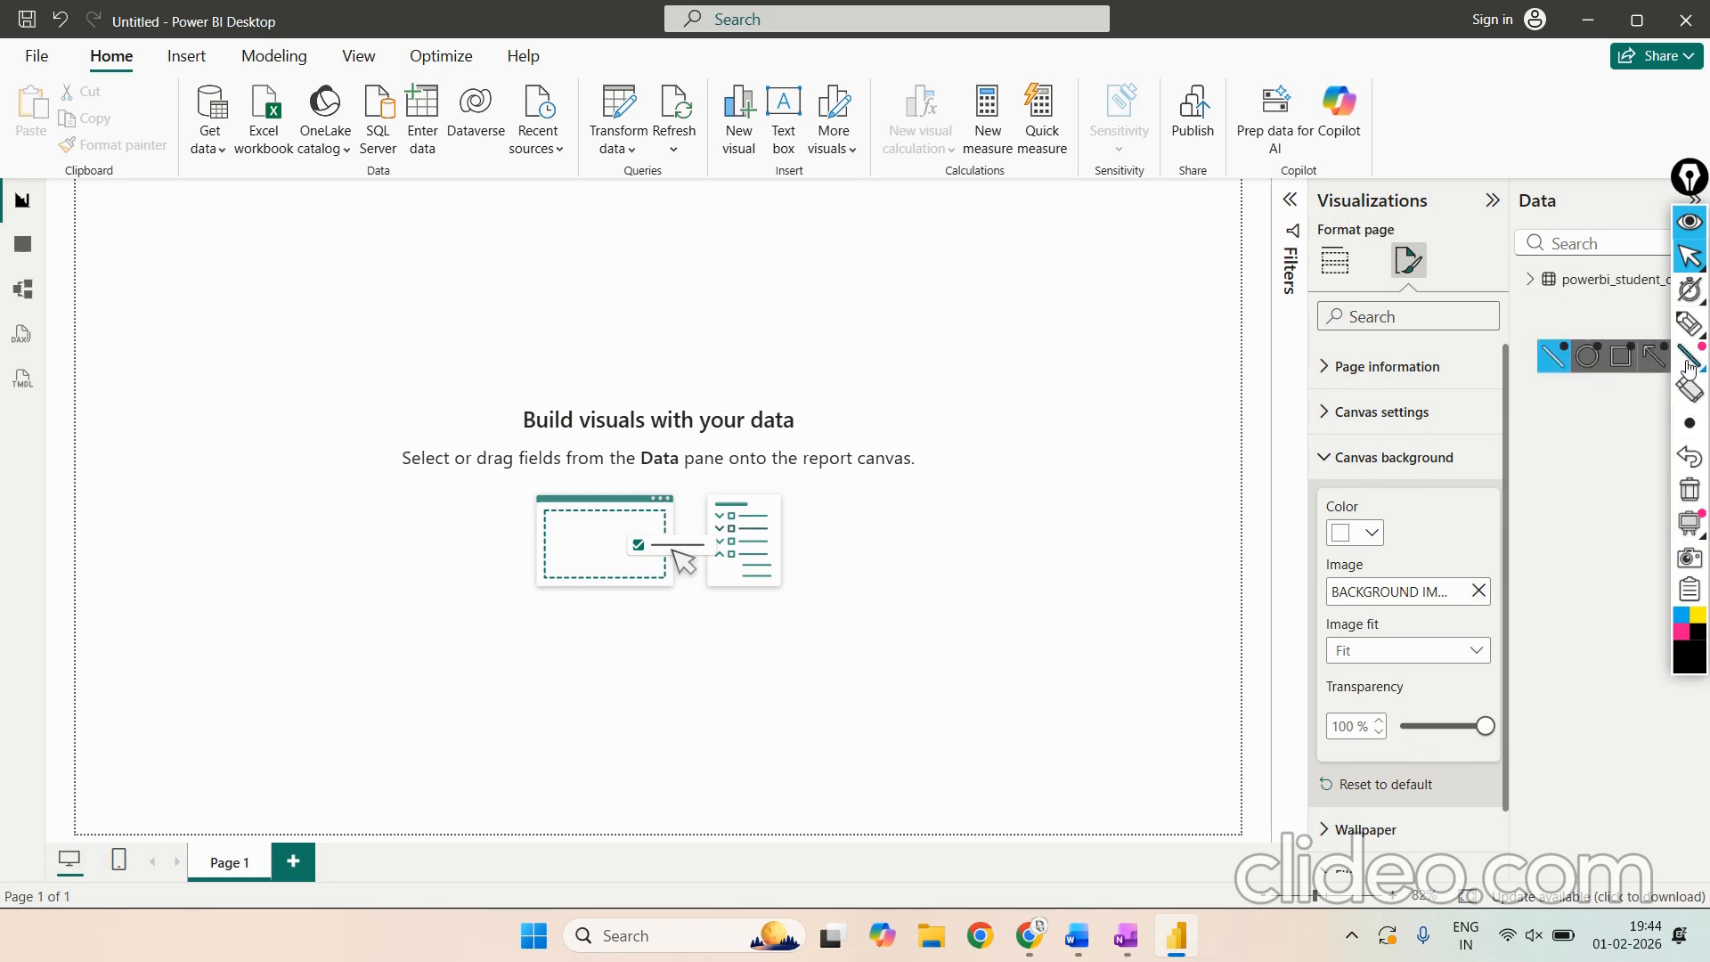
{"action": "left_click", "coordinate": [1690, 323]}
{"action": "mouse_move", "coordinate": [1519, 704]}
{"action": "left_mouse_down"}
{"action": "mouse_move", "coordinate": [1406, 677]}
{"action": "mouse_move", "coordinate": [1287, 713]}
{"action": "mouse_move", "coordinate": [1448, 786]}
{"action": "mouse_move", "coordinate": [1555, 711]}
{"action": "left_mouse_up"}
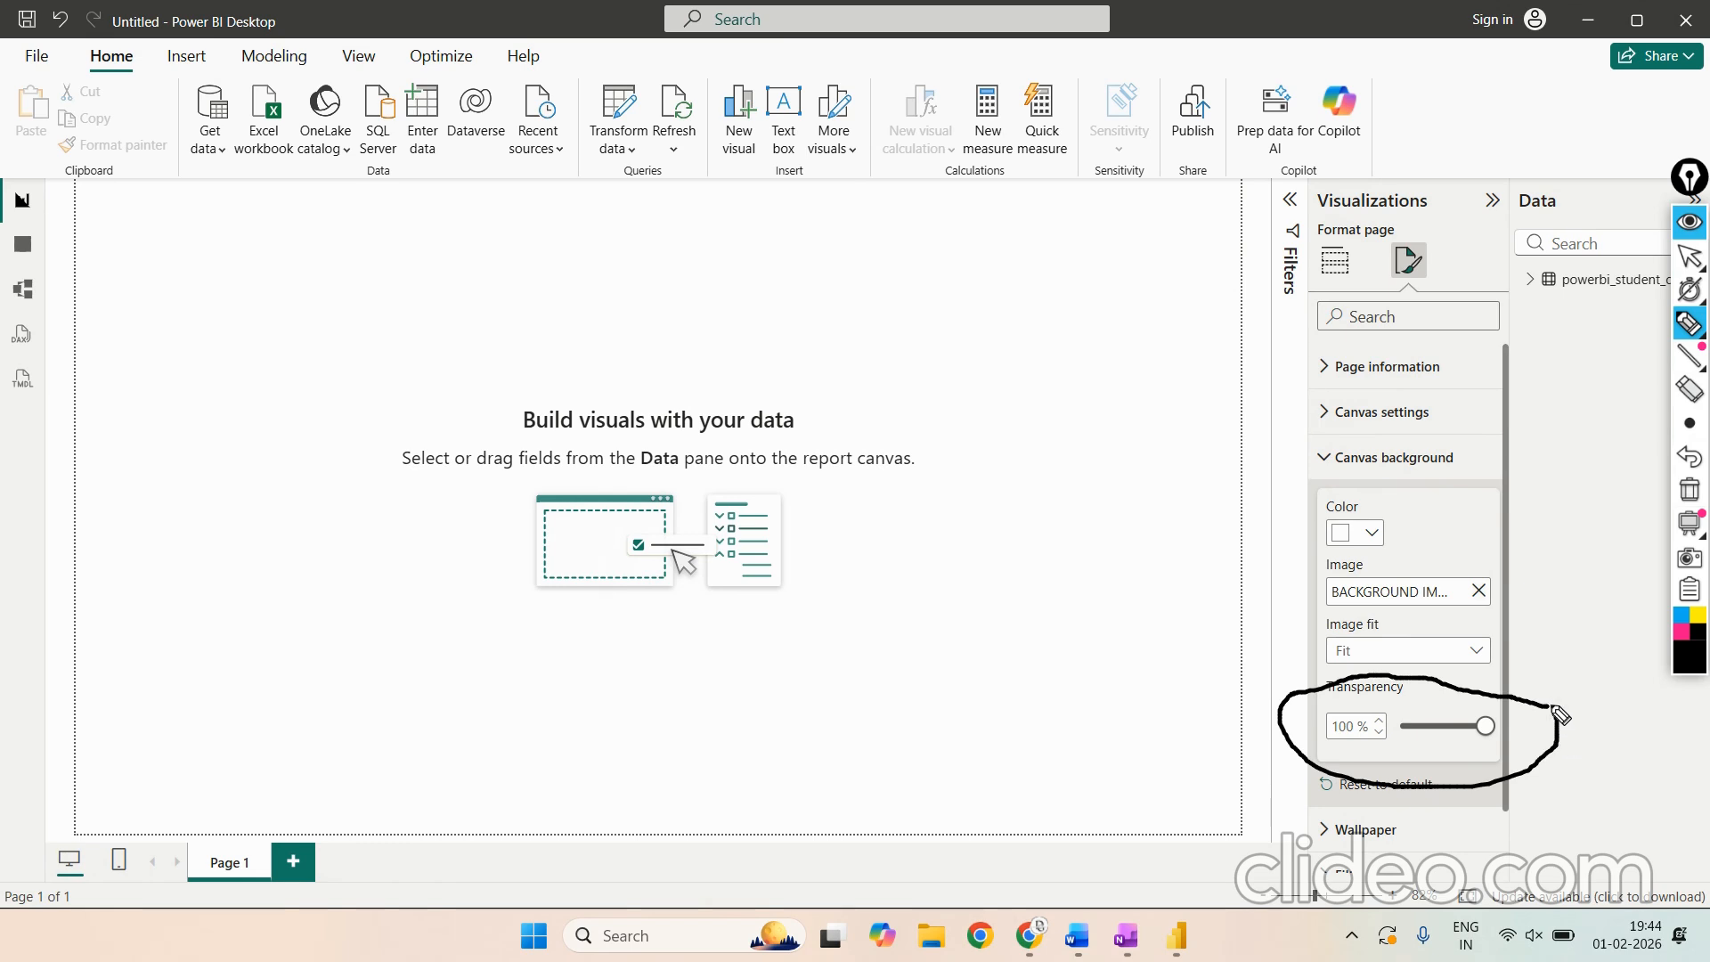
{"action": "left_click", "coordinate": [1690, 491]}
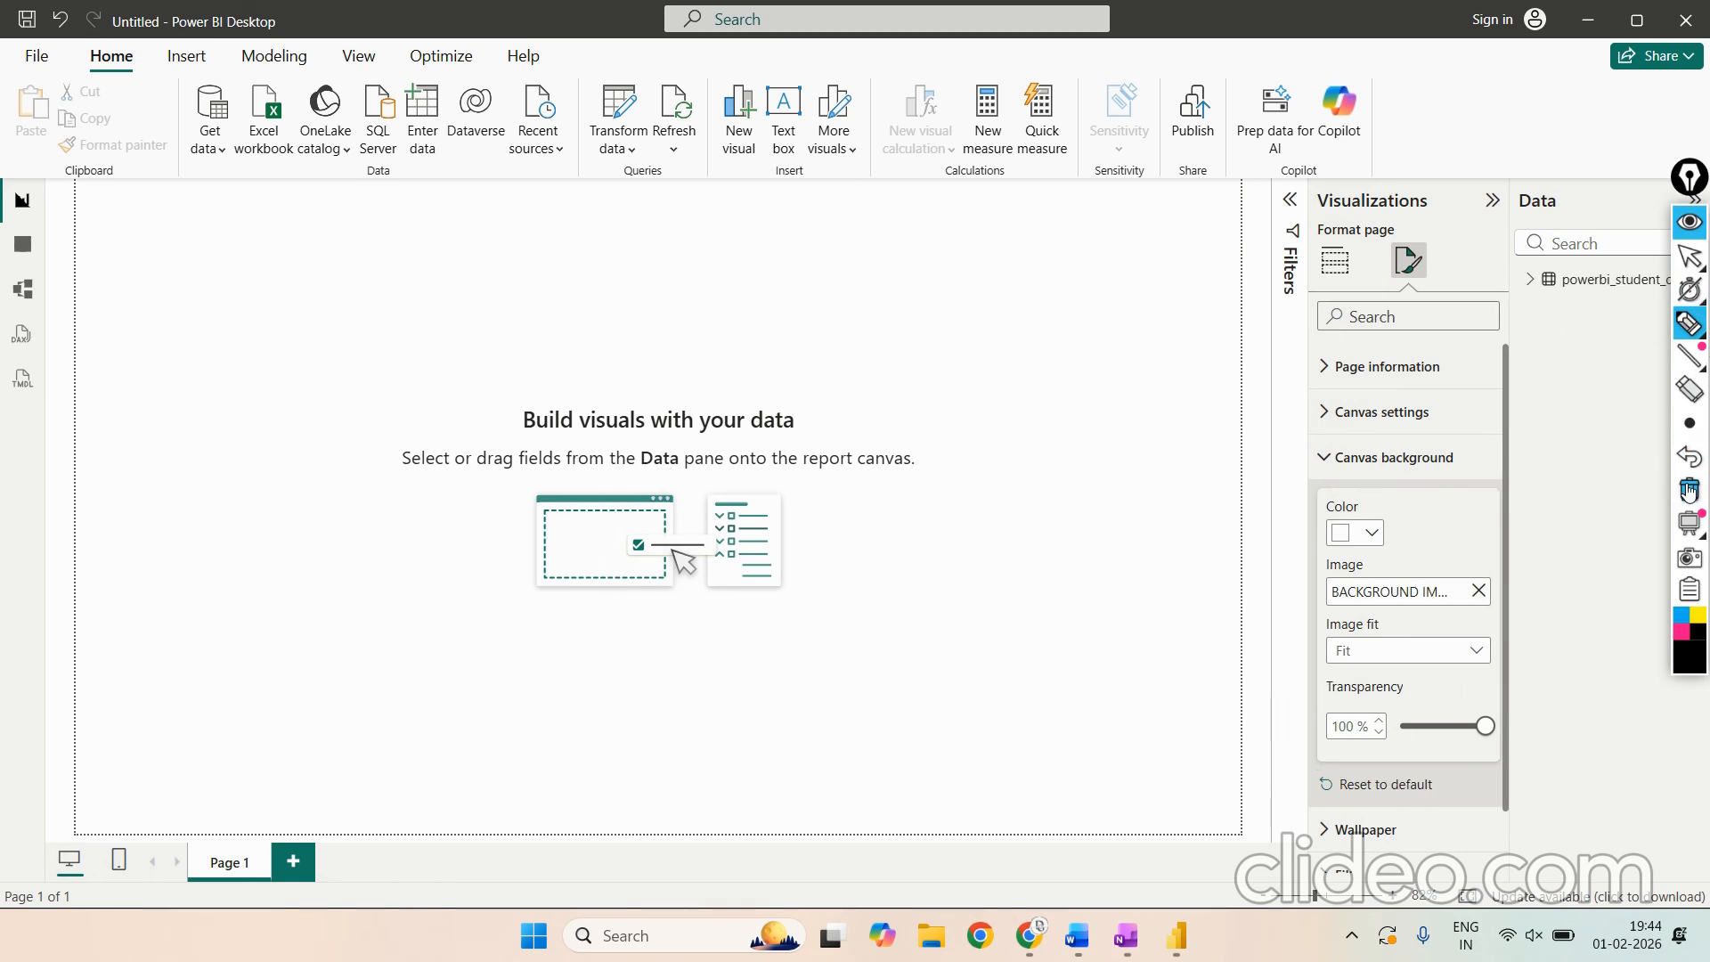
Step: Stop annotating and set the canvas background transparency to 0%
{"action": "left_click", "coordinate": [1688, 258]}
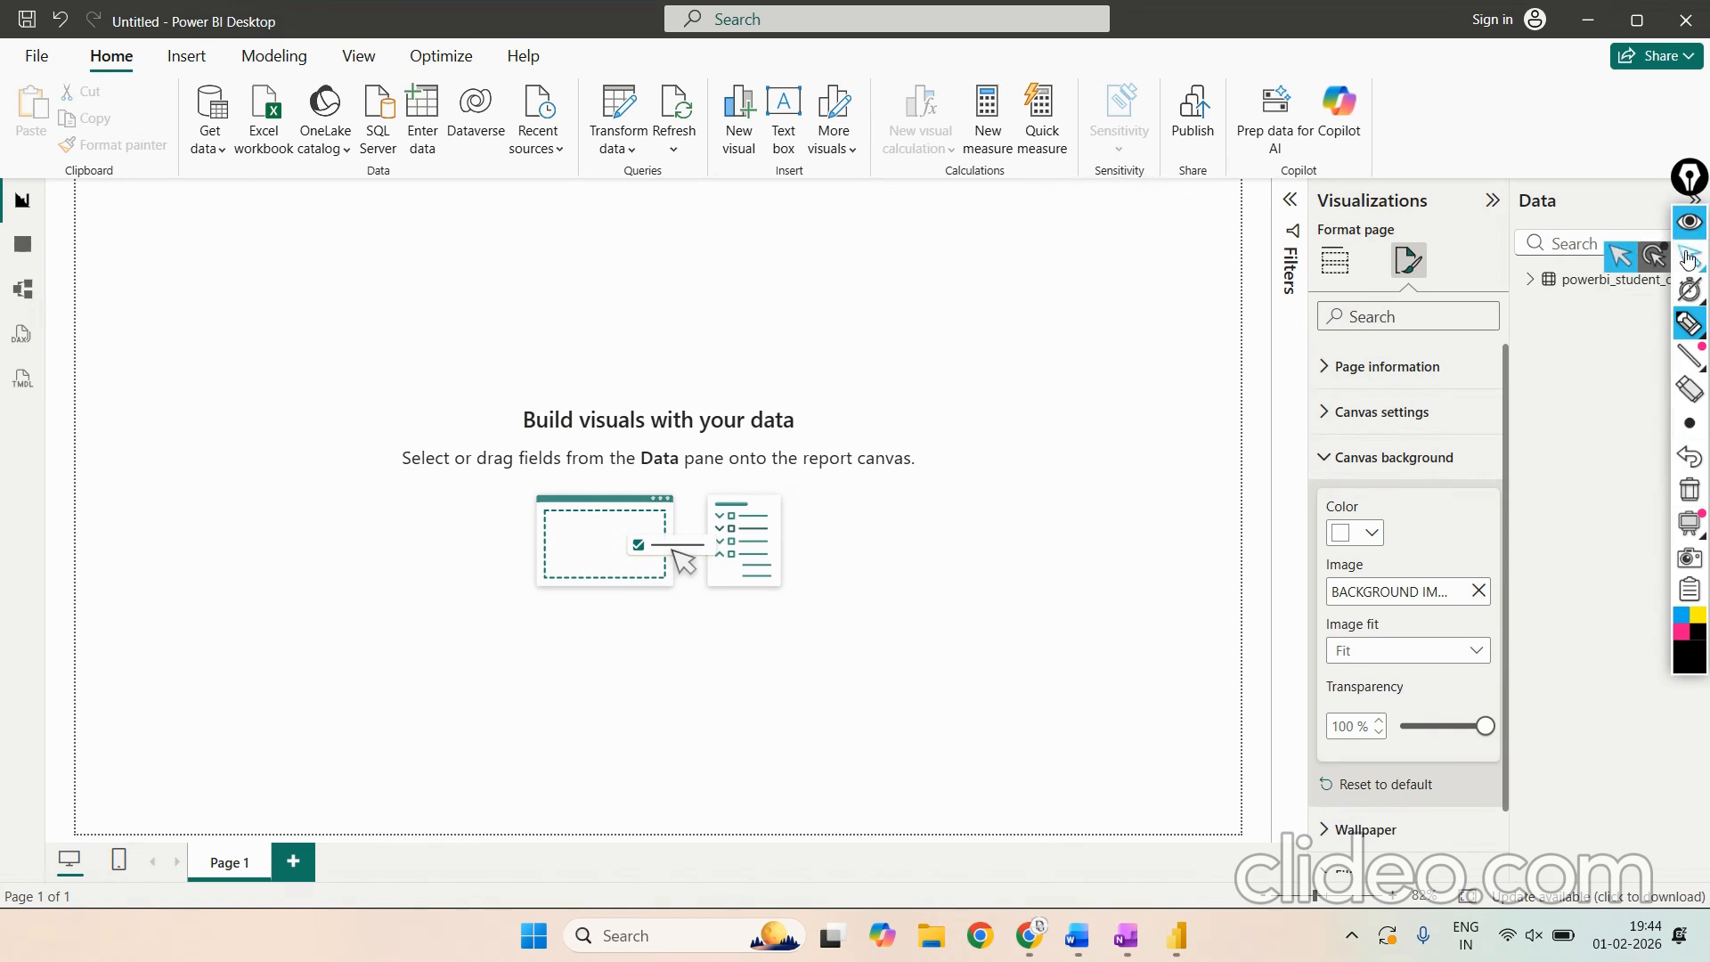
{"action": "left_click", "coordinate": [1688, 257]}
{"action": "left_click_drag", "start_coordinate": [1485, 726], "coordinate": [1400, 736]}
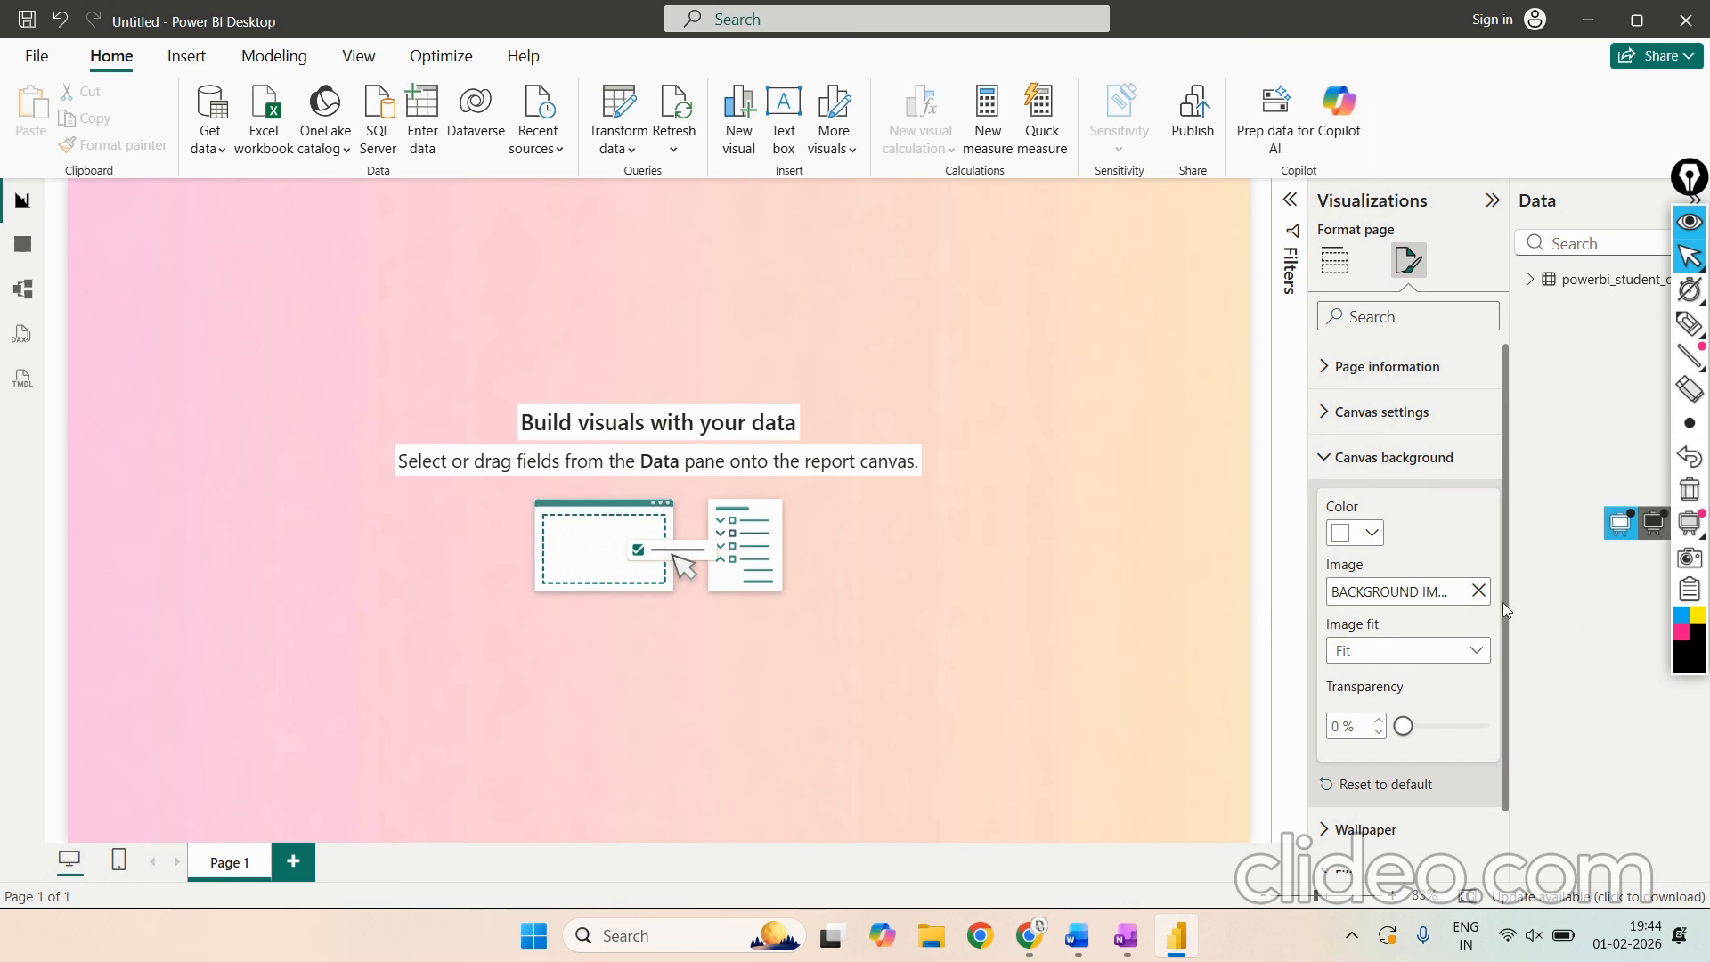
Step: Remove the canvas background image and load BACKGROUND IMAGE from Downloads again, keeping transparency at 0%
{"action": "left_click", "coordinate": [1480, 593]}
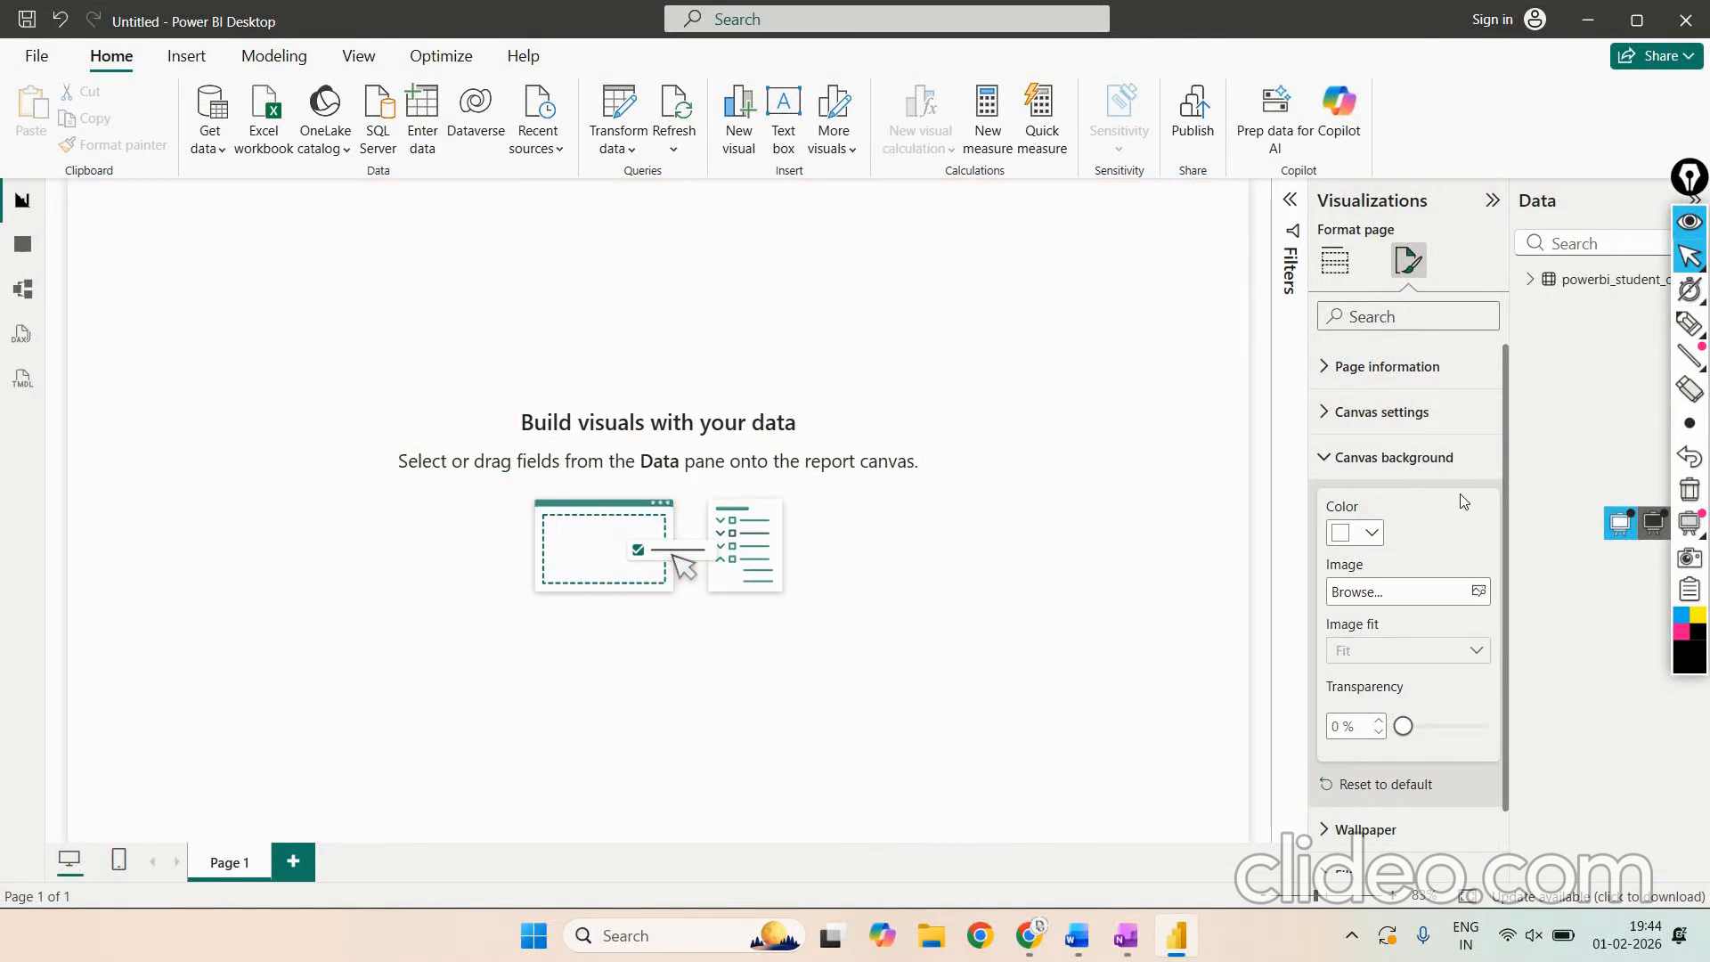
{"action": "left_click", "coordinate": [1371, 459]}
{"action": "left_click", "coordinate": [1370, 462]}
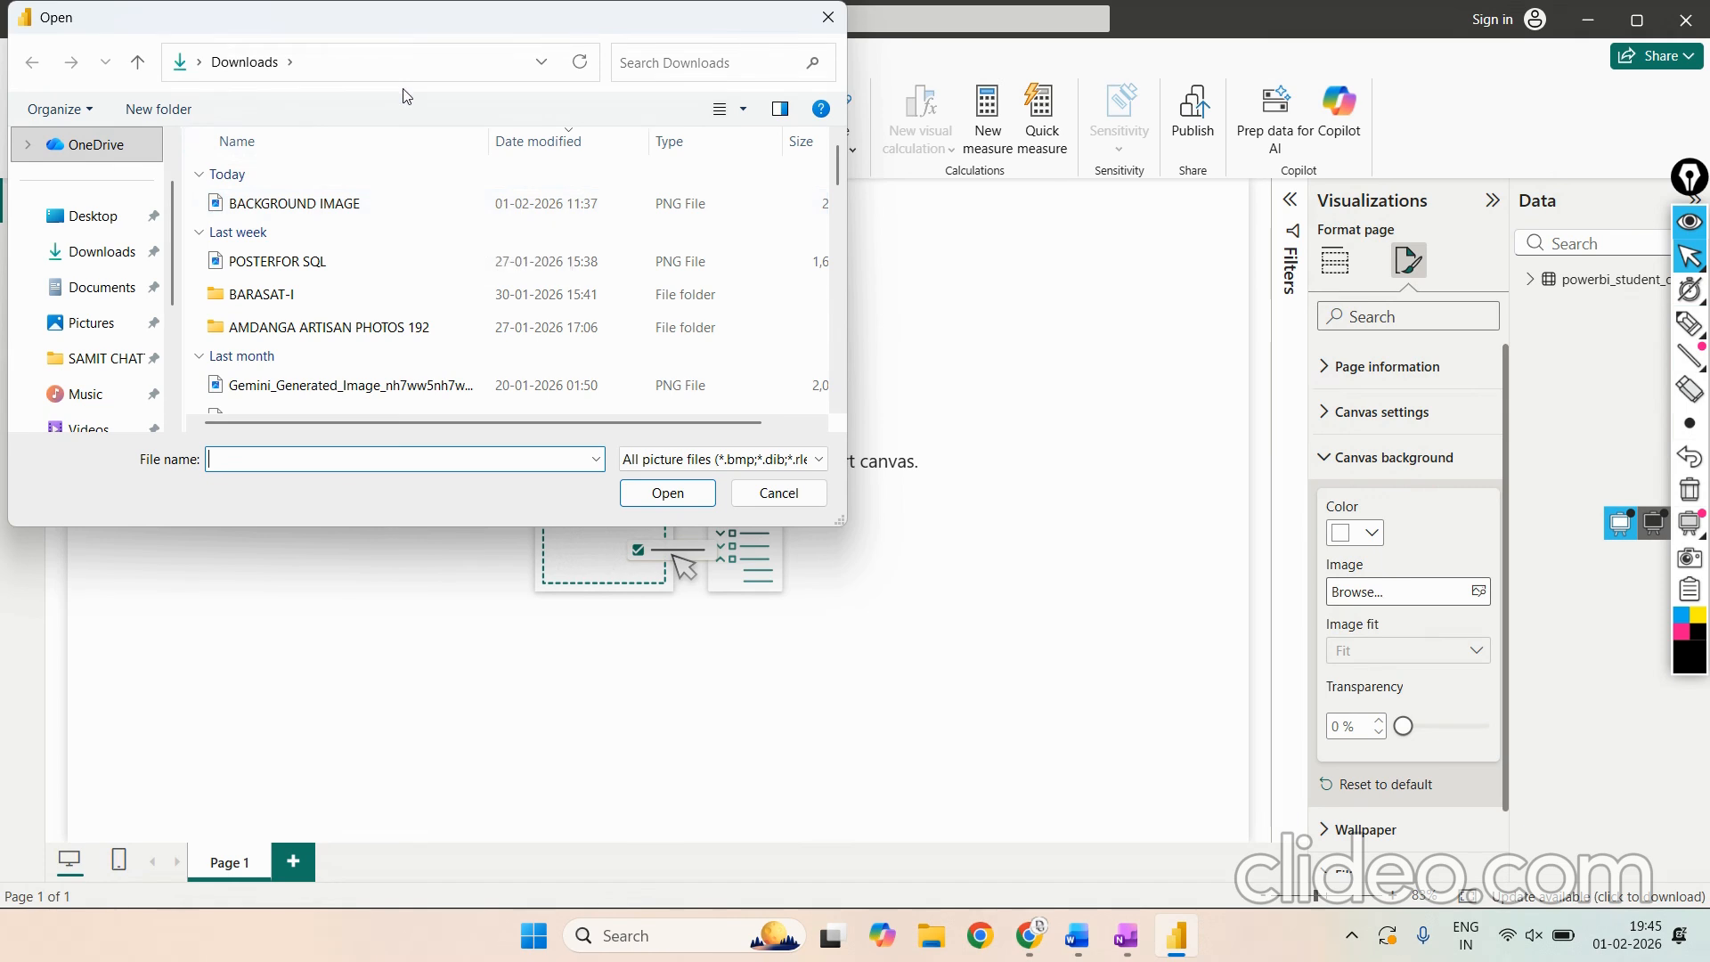
{"action": "double_click", "coordinate": [367, 208]}
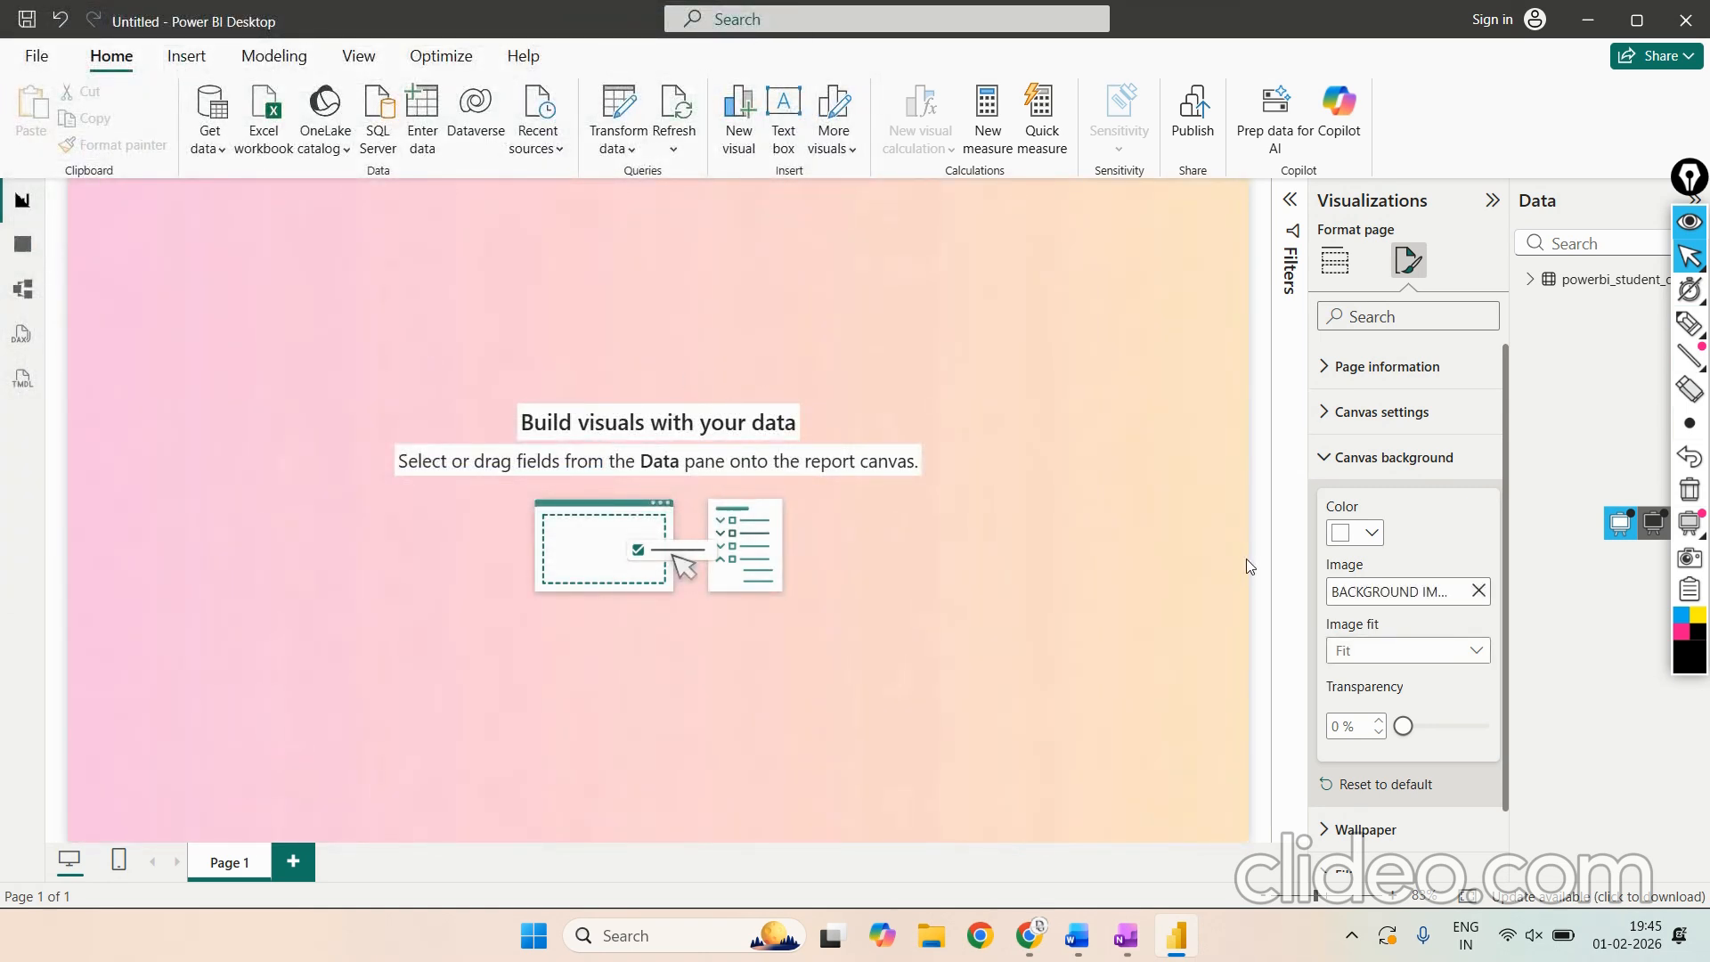
{"action": "left_click_drag", "start_coordinate": [1488, 726], "coordinate": [1370, 741]}
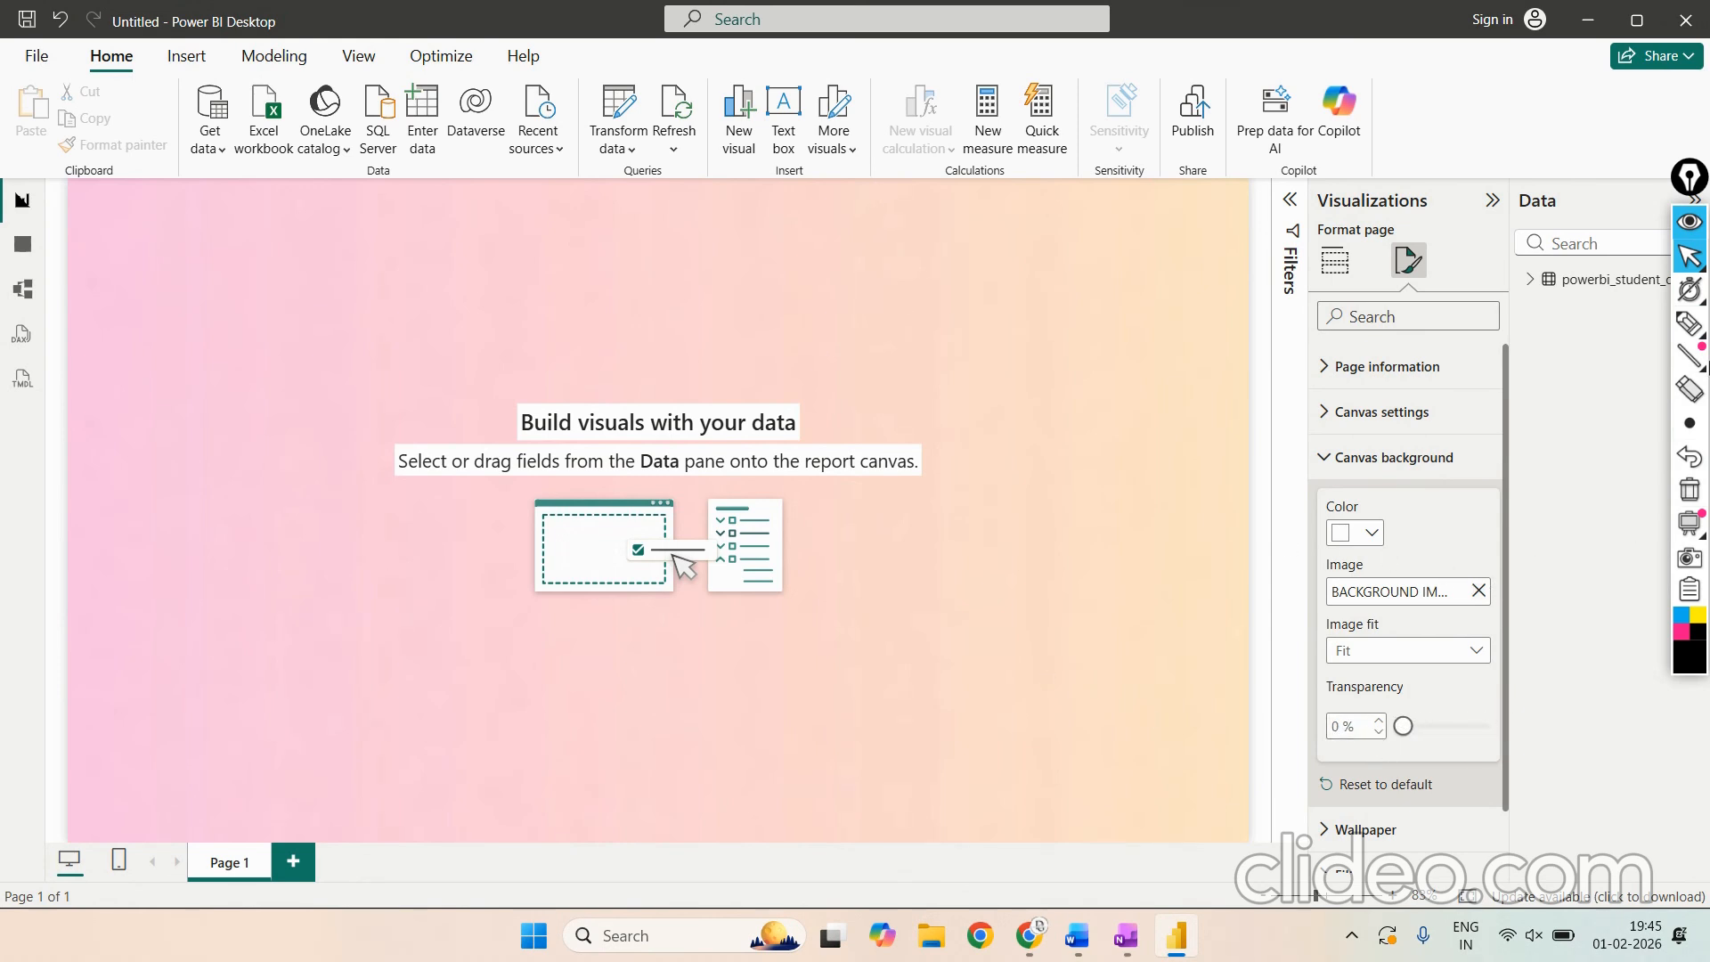
Step: Close one of the two OneNote windows and switch to the other to view the finished dashboard sample
{"action": "mouse_move", "coordinate": [1699, 258]}
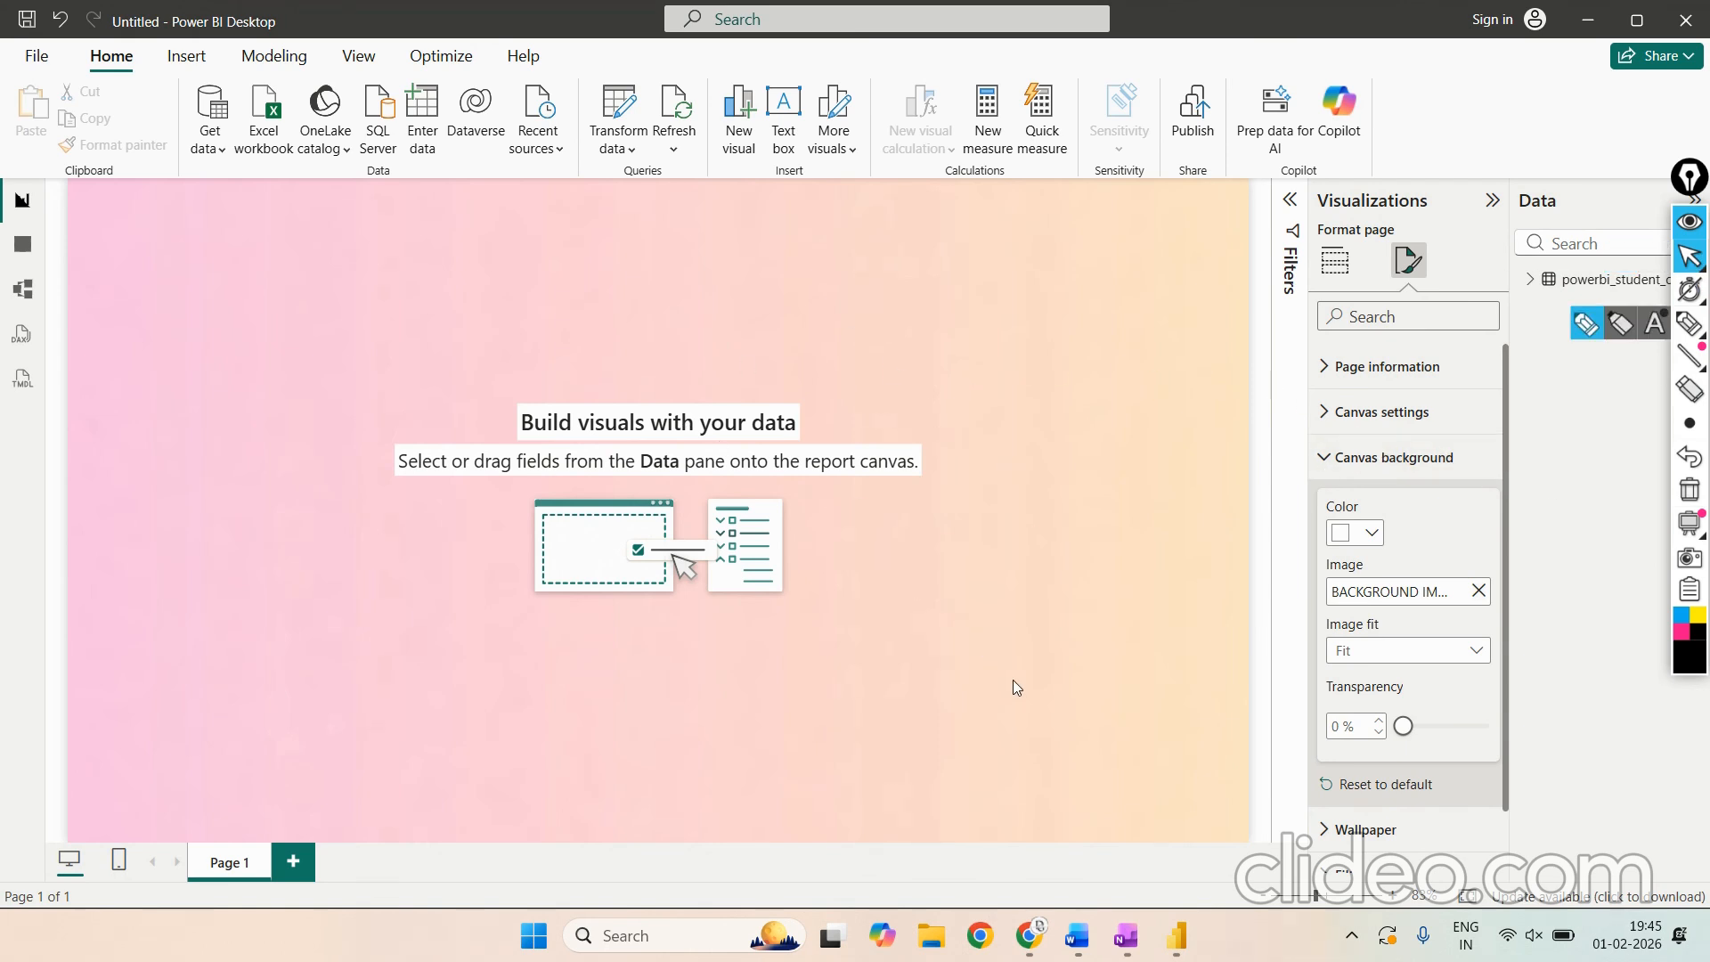
{"action": "mouse_move", "coordinate": [1125, 935]}
{"action": "mouse_move", "coordinate": [1189, 853]}
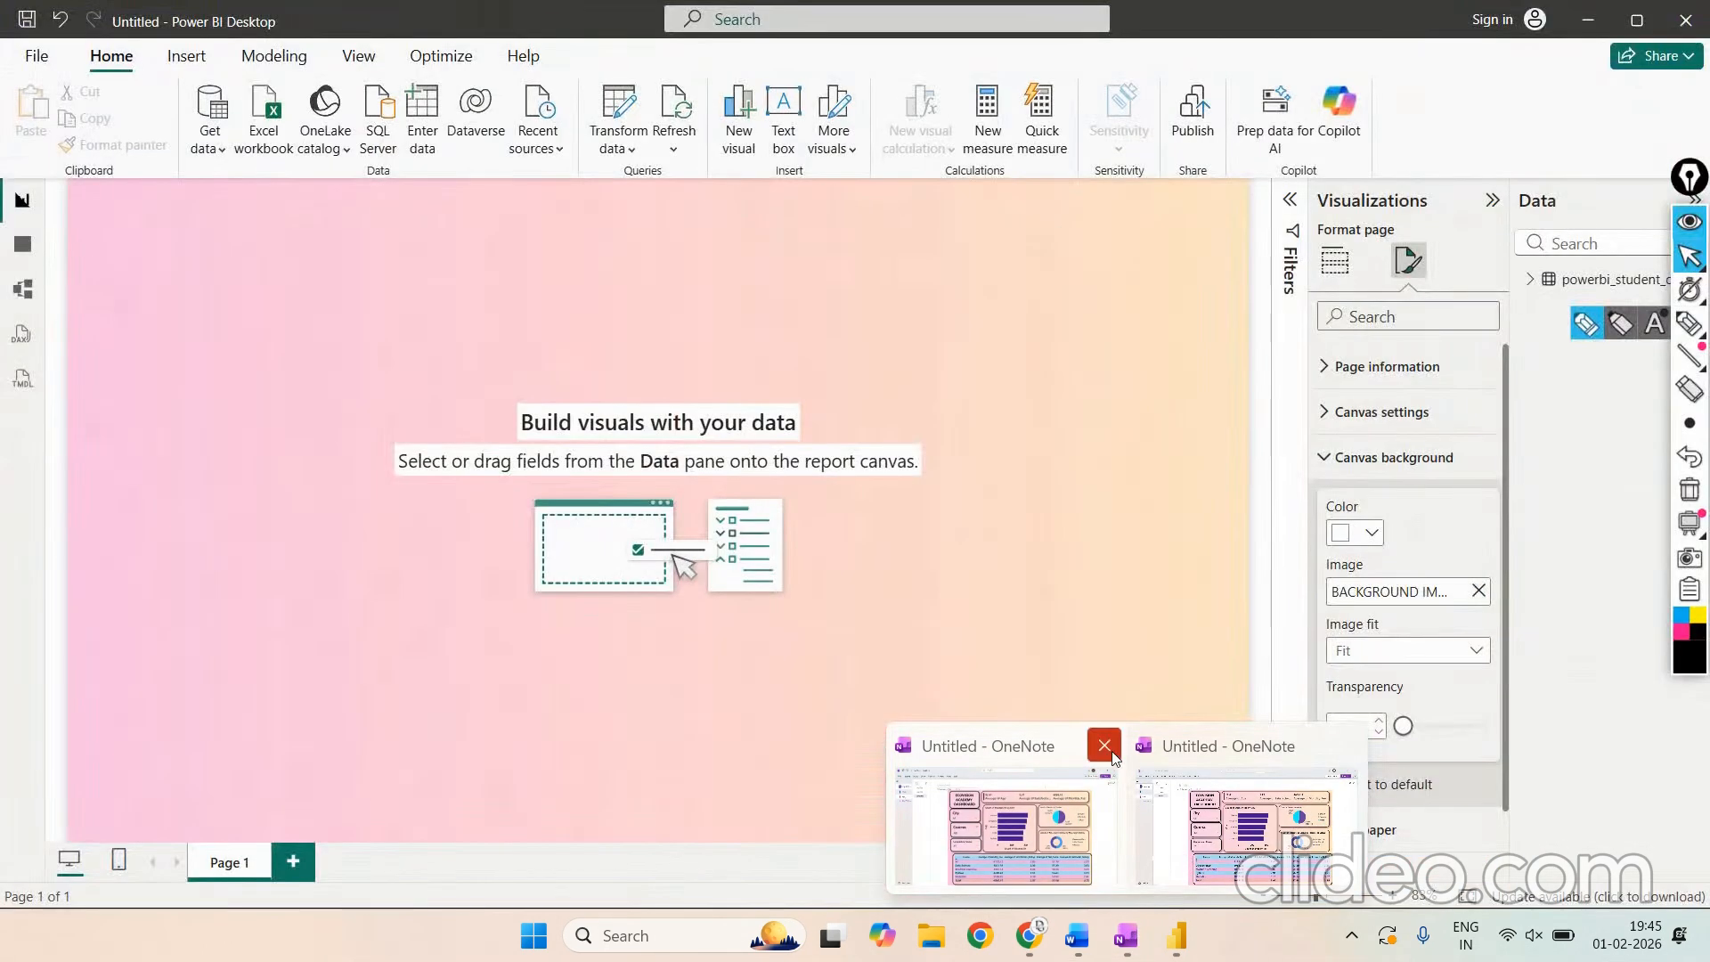
{"action": "left_click", "coordinate": [1103, 745]}
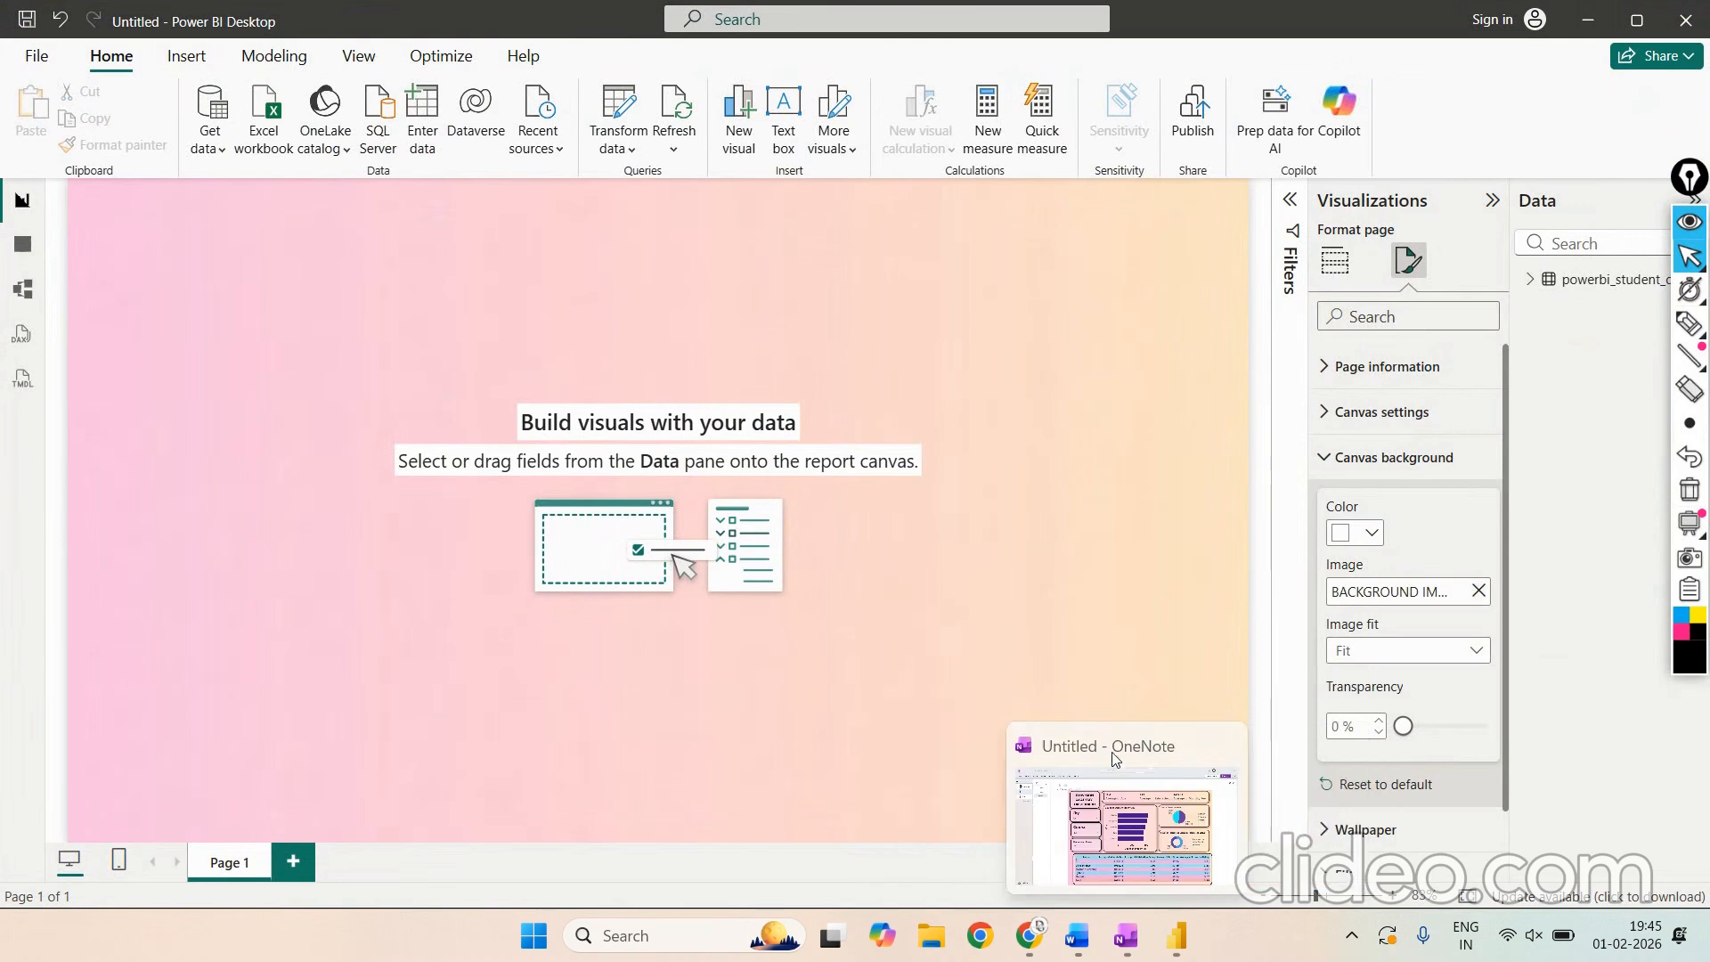
{"action": "left_click", "coordinate": [1125, 809]}
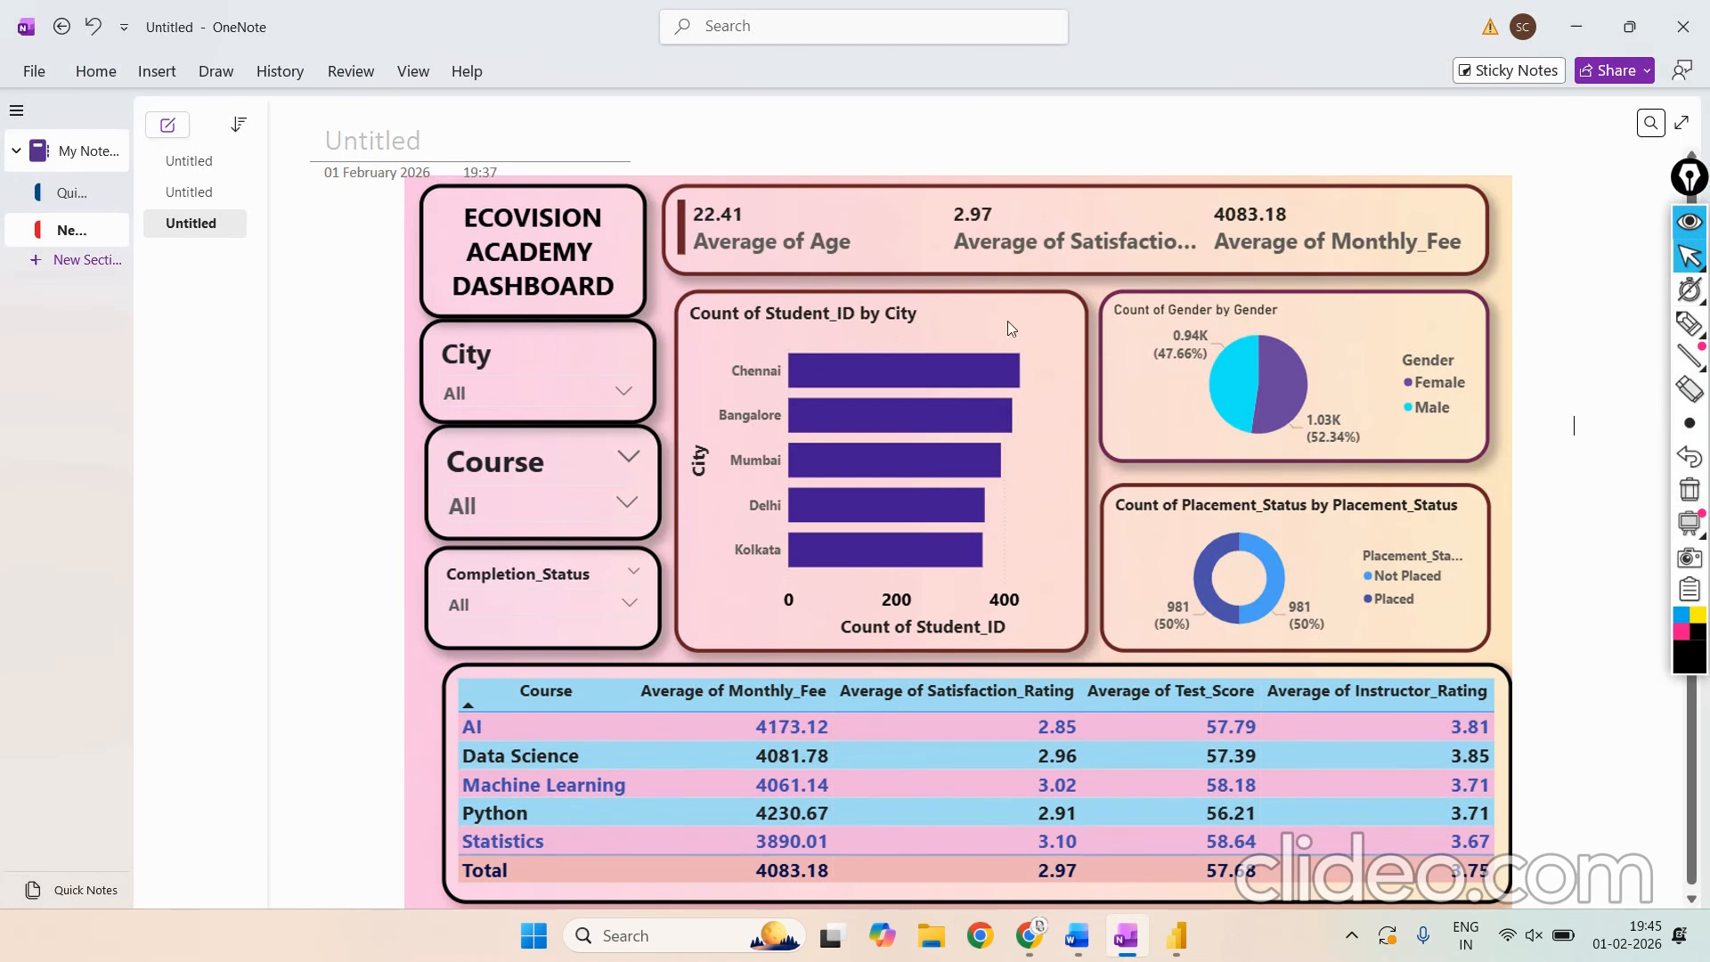
Step: Open the POWER BI DATASET (EDITED) workbook from the Downloads folder in File Explorer
{"action": "left_click", "coordinate": [932, 937]}
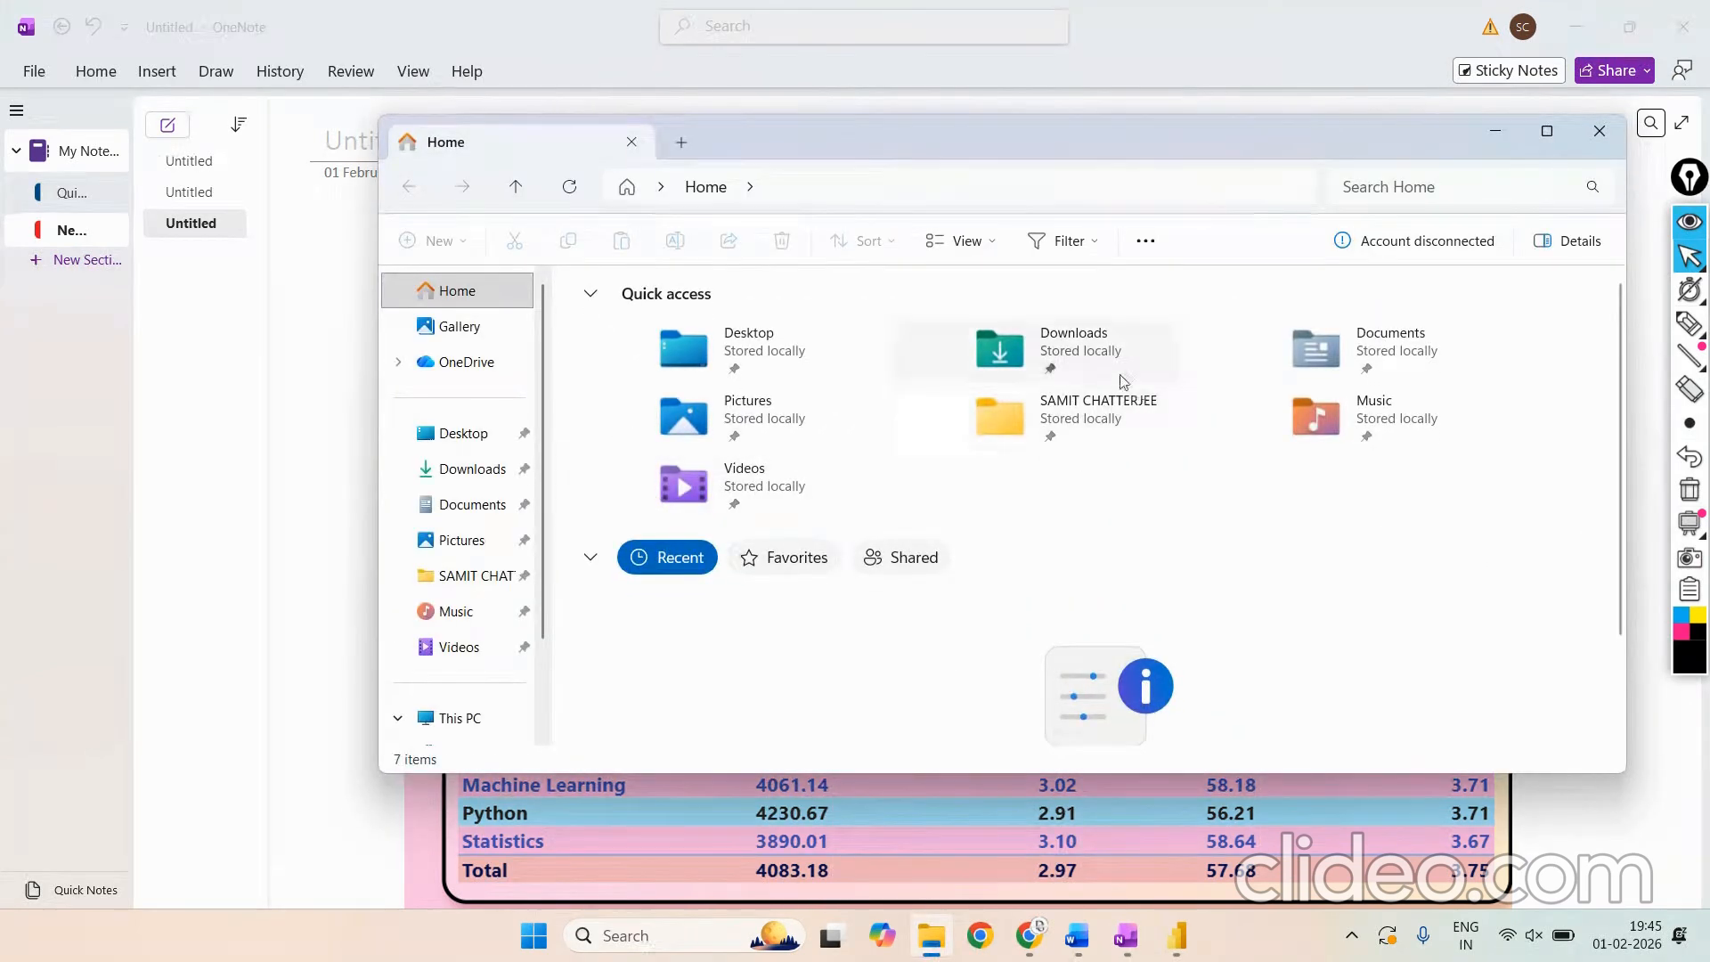
{"action": "left_click", "coordinate": [1066, 345]}
{"action": "double_click", "coordinate": [1066, 344]}
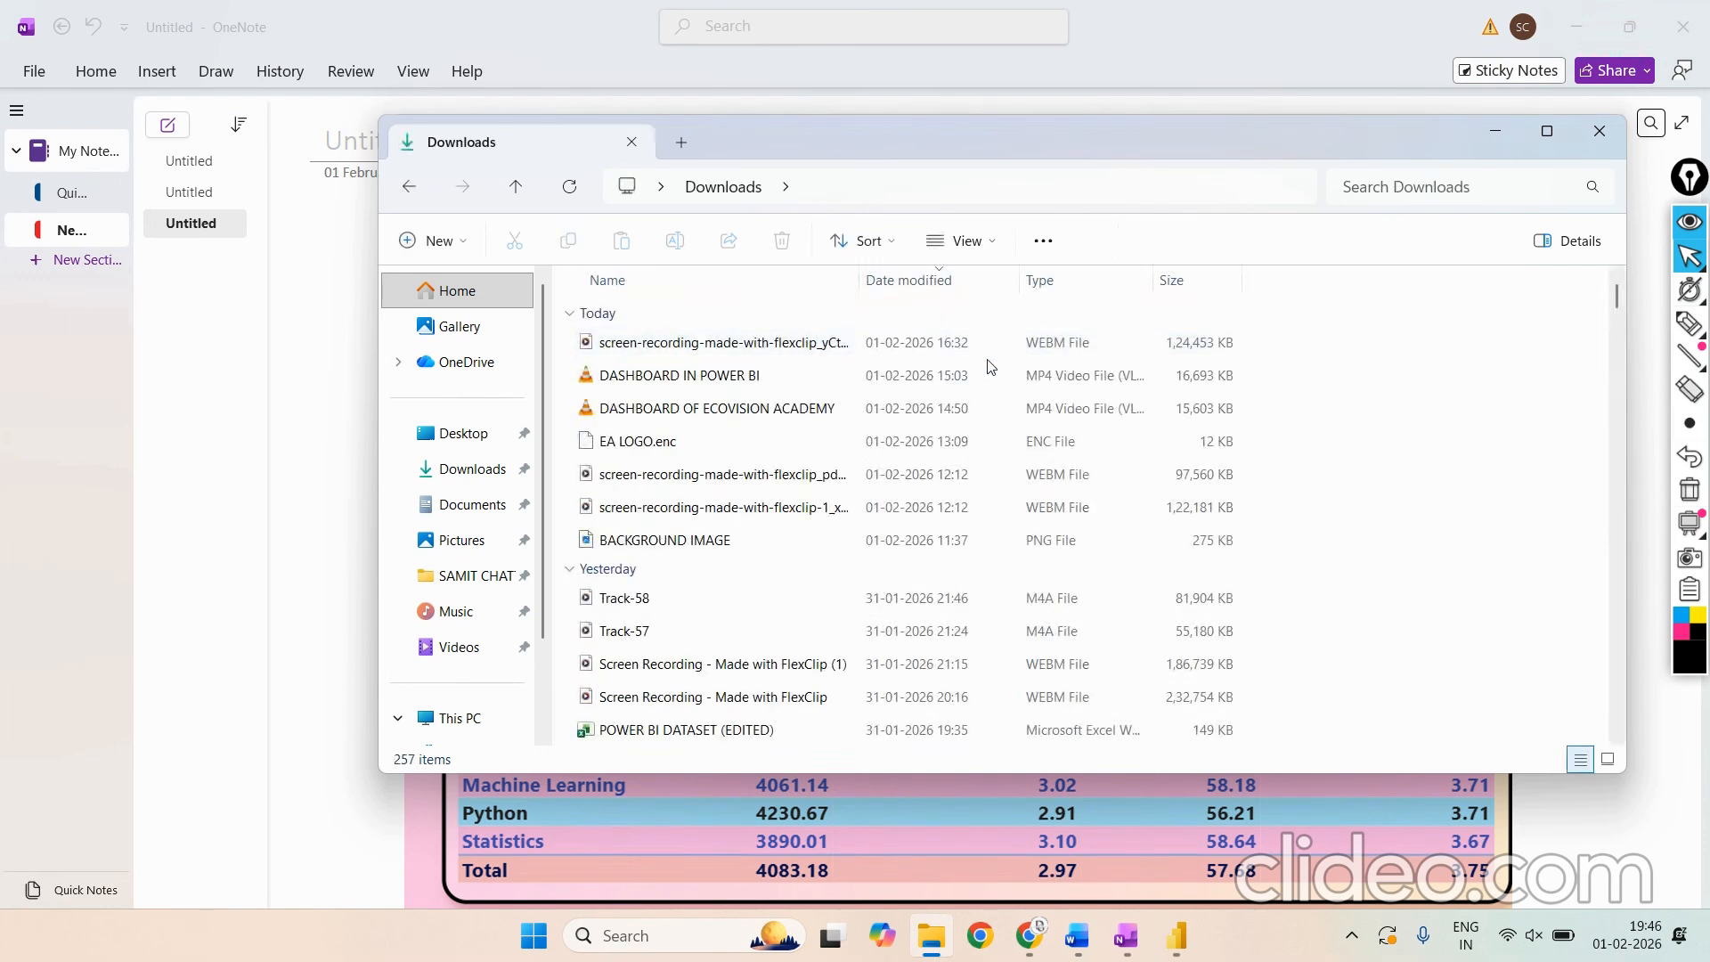
{"action": "scroll", "coordinate": [624, 499], "scroll_direction": "down", "scroll_amount": 1}
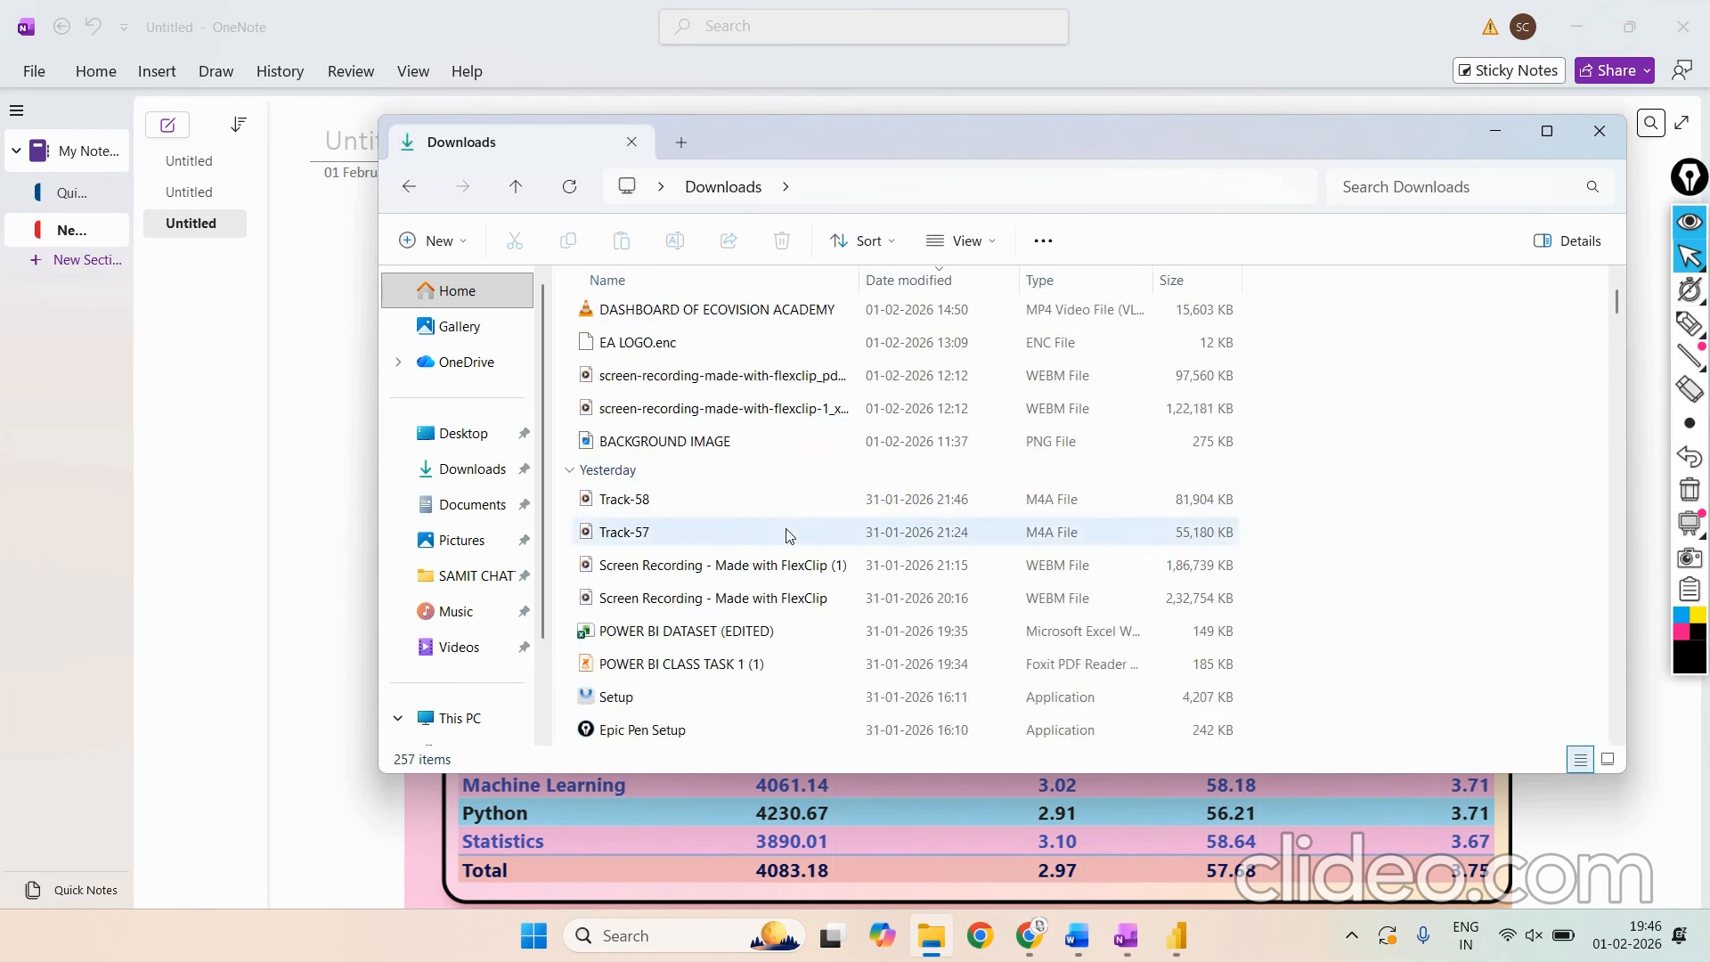
{"action": "left_click", "coordinate": [744, 630]}
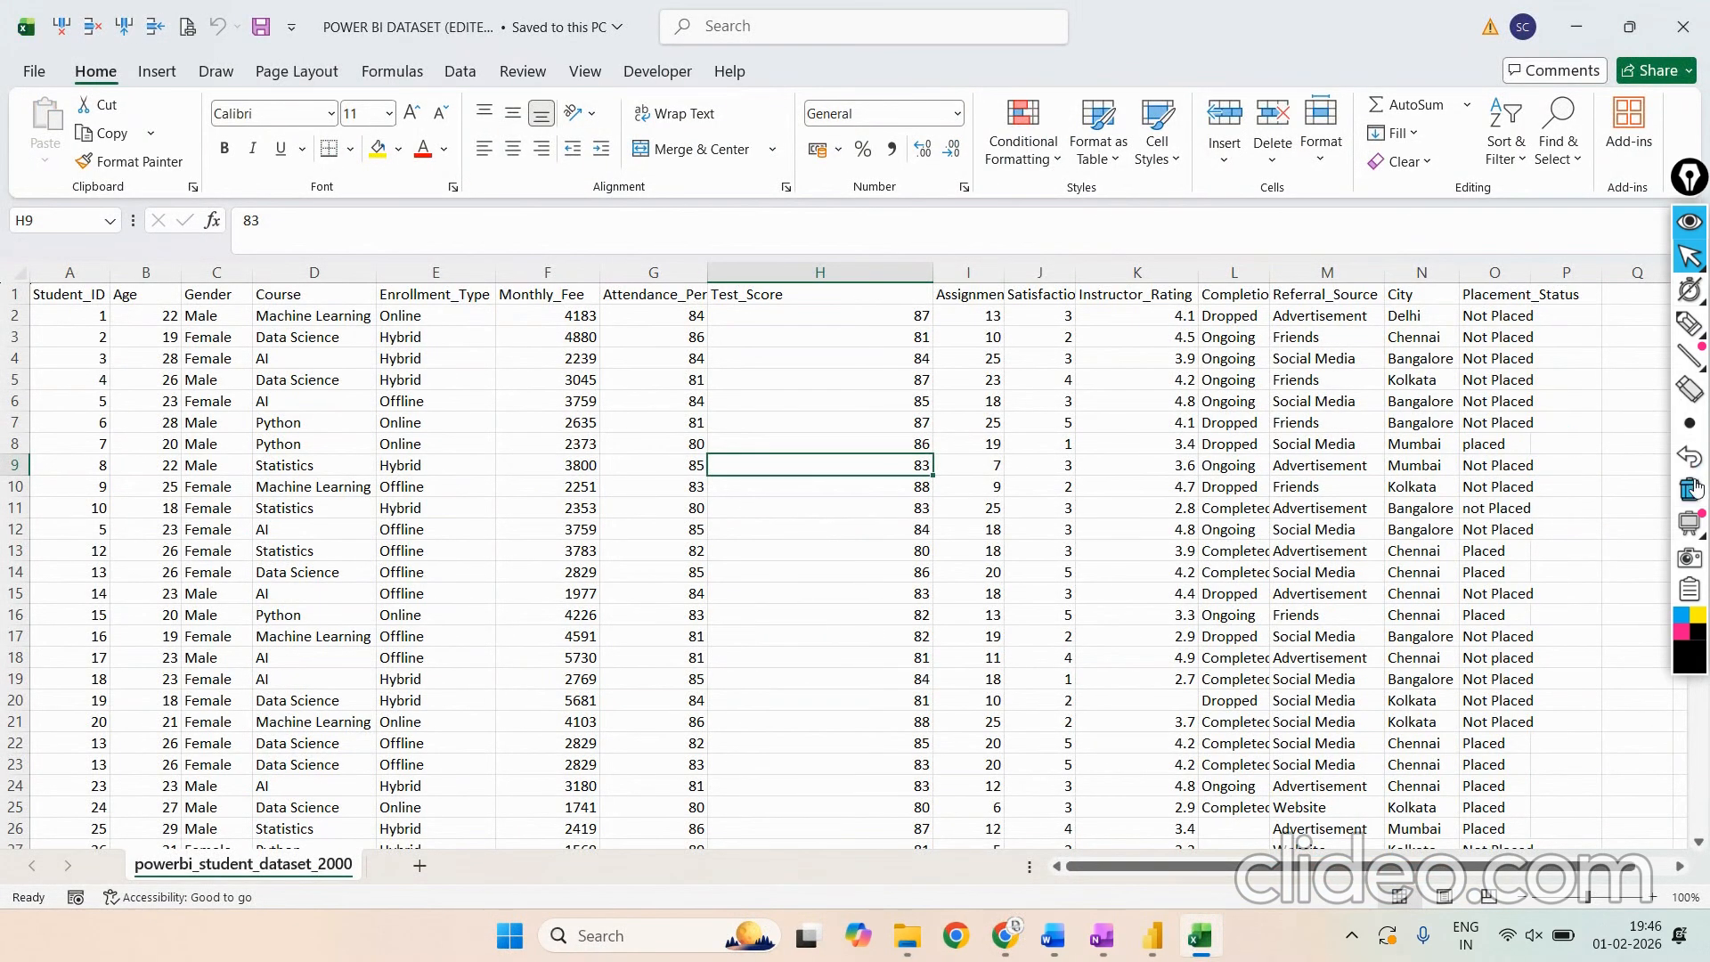
Step: Mark the Student_ID, Age, Gender, Course, Test_Score and Instructor_Rating headers with the annotation pen, and clear the marks
{"action": "left_click", "coordinate": [1692, 326]}
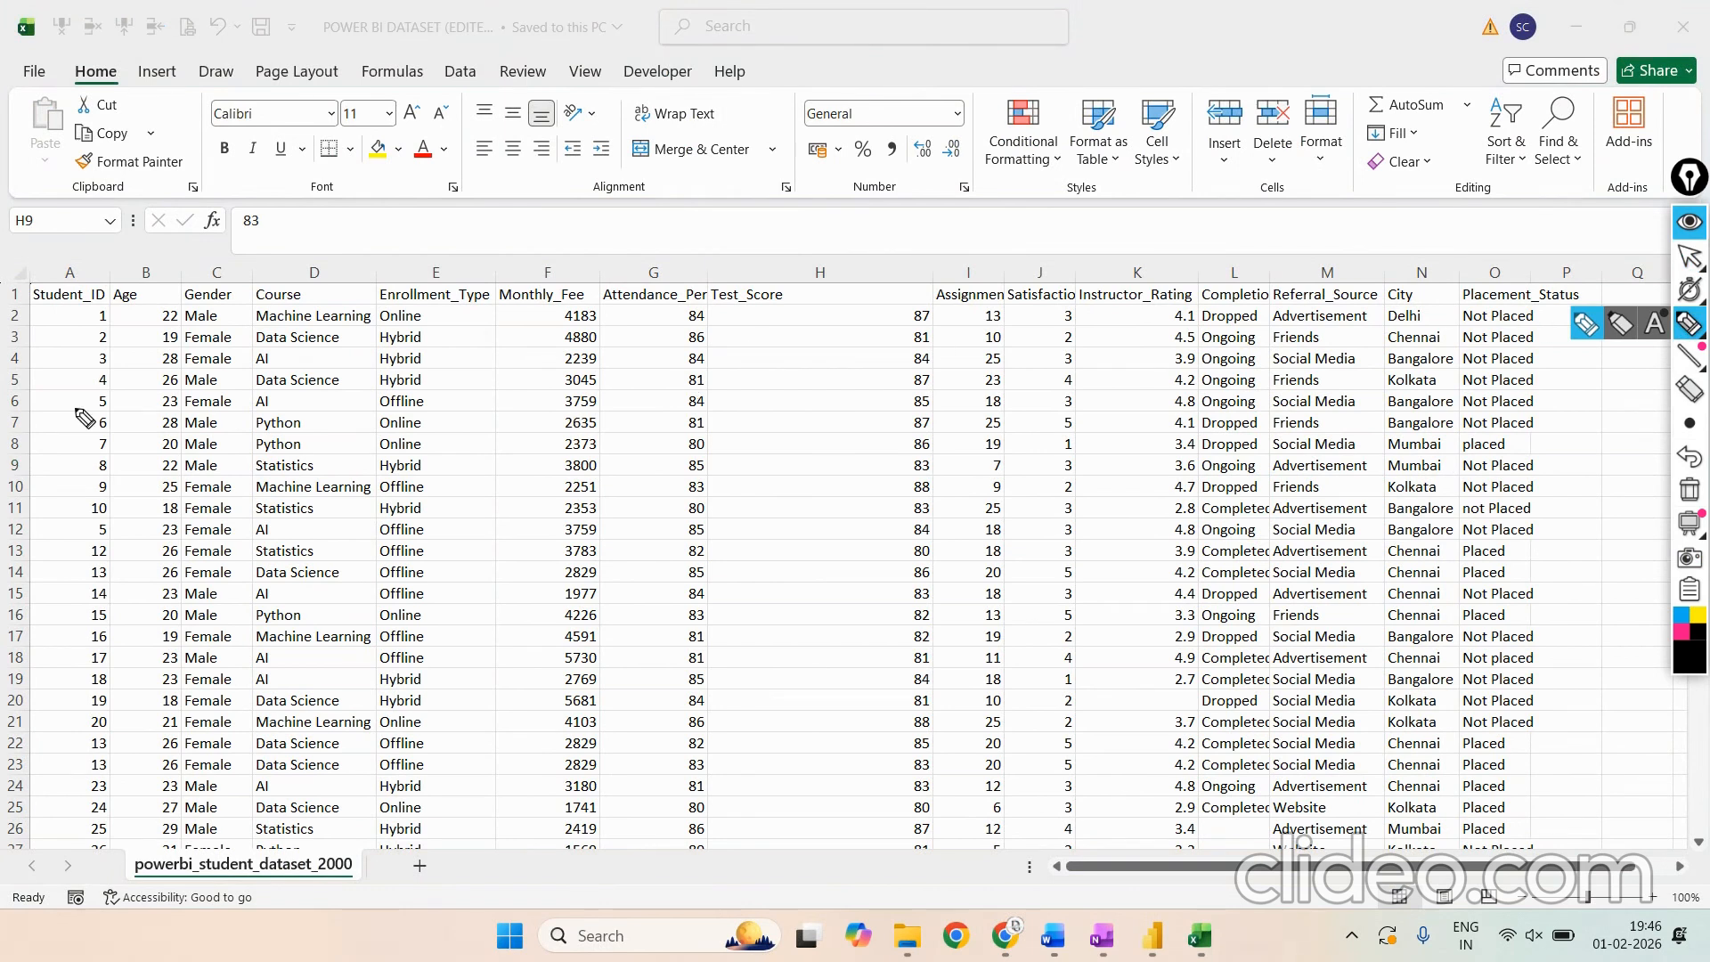
{"action": "mouse_move", "coordinate": [57, 251]}
{"action": "left_mouse_down"}
{"action": "mouse_move", "coordinate": [32, 324]}
{"action": "mouse_move", "coordinate": [209, 306]}
{"action": "left_mouse_up"}
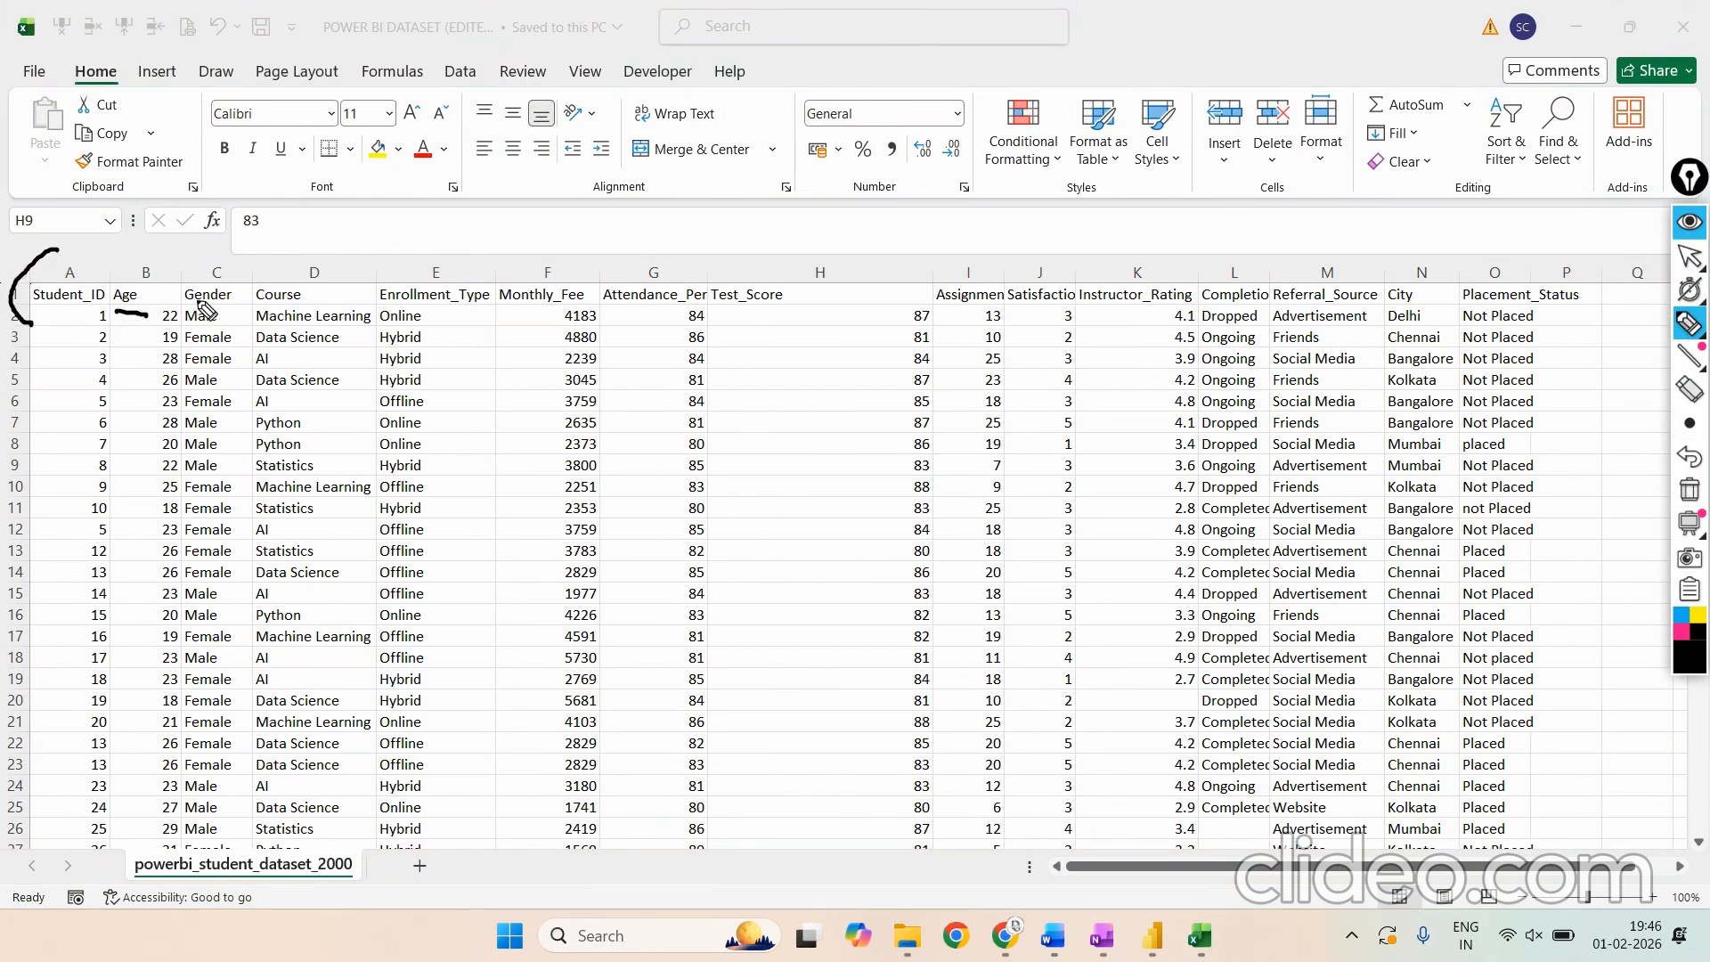
{"action": "mouse_move", "coordinate": [288, 266]}
{"action": "left_mouse_down"}
{"action": "mouse_move", "coordinate": [251, 290]}
{"action": "mouse_move", "coordinate": [305, 308]}
{"action": "mouse_move", "coordinate": [284, 268]}
{"action": "left_mouse_up"}
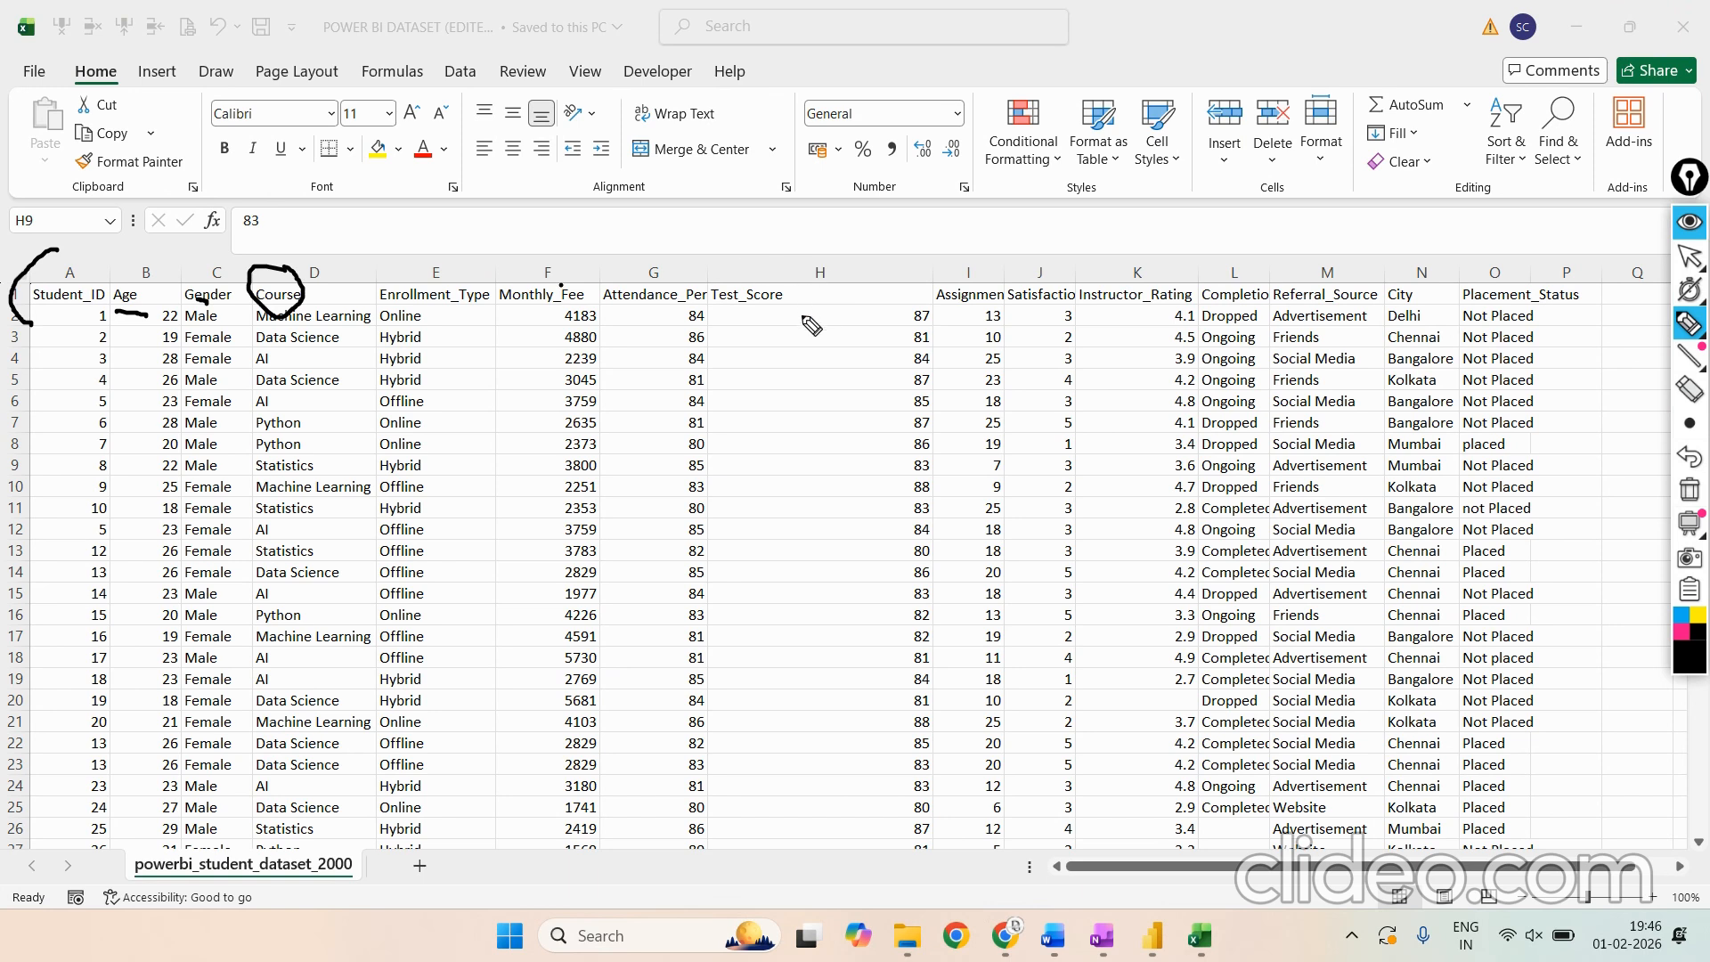
{"action": "left_click_drag", "start_coordinate": [758, 318], "coordinate": [851, 301]}
{"action": "left_click_drag", "start_coordinate": [1088, 316], "coordinate": [1142, 320]}
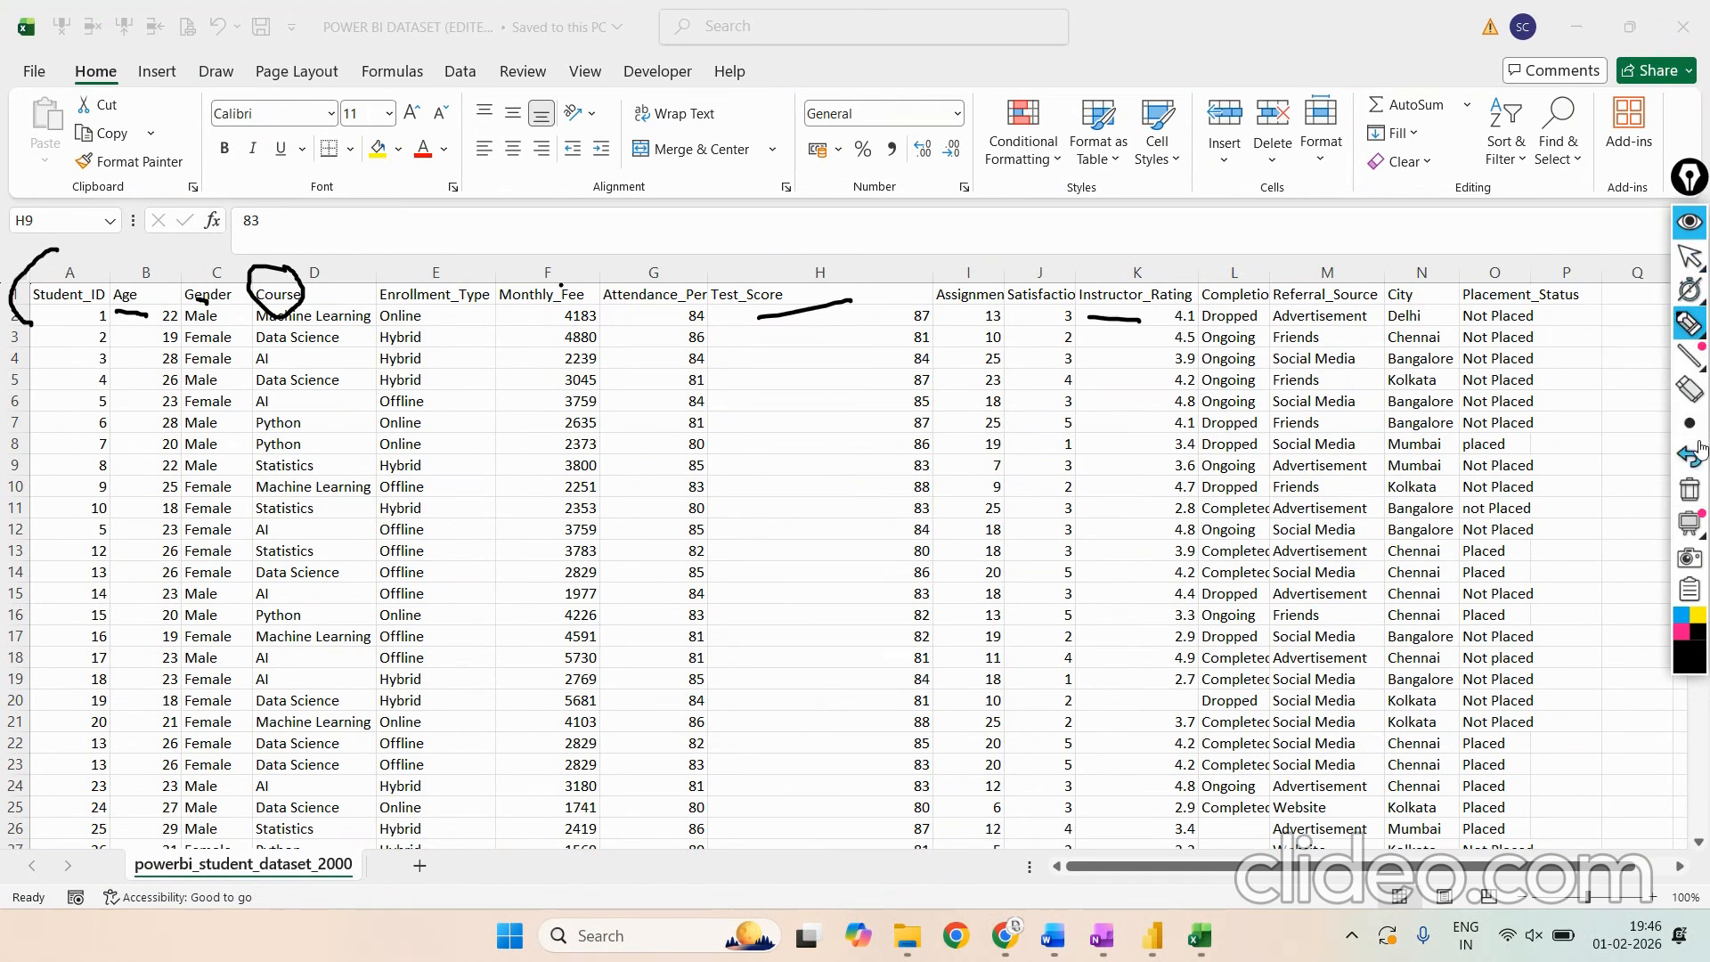
{"action": "left_click", "coordinate": [1696, 497]}
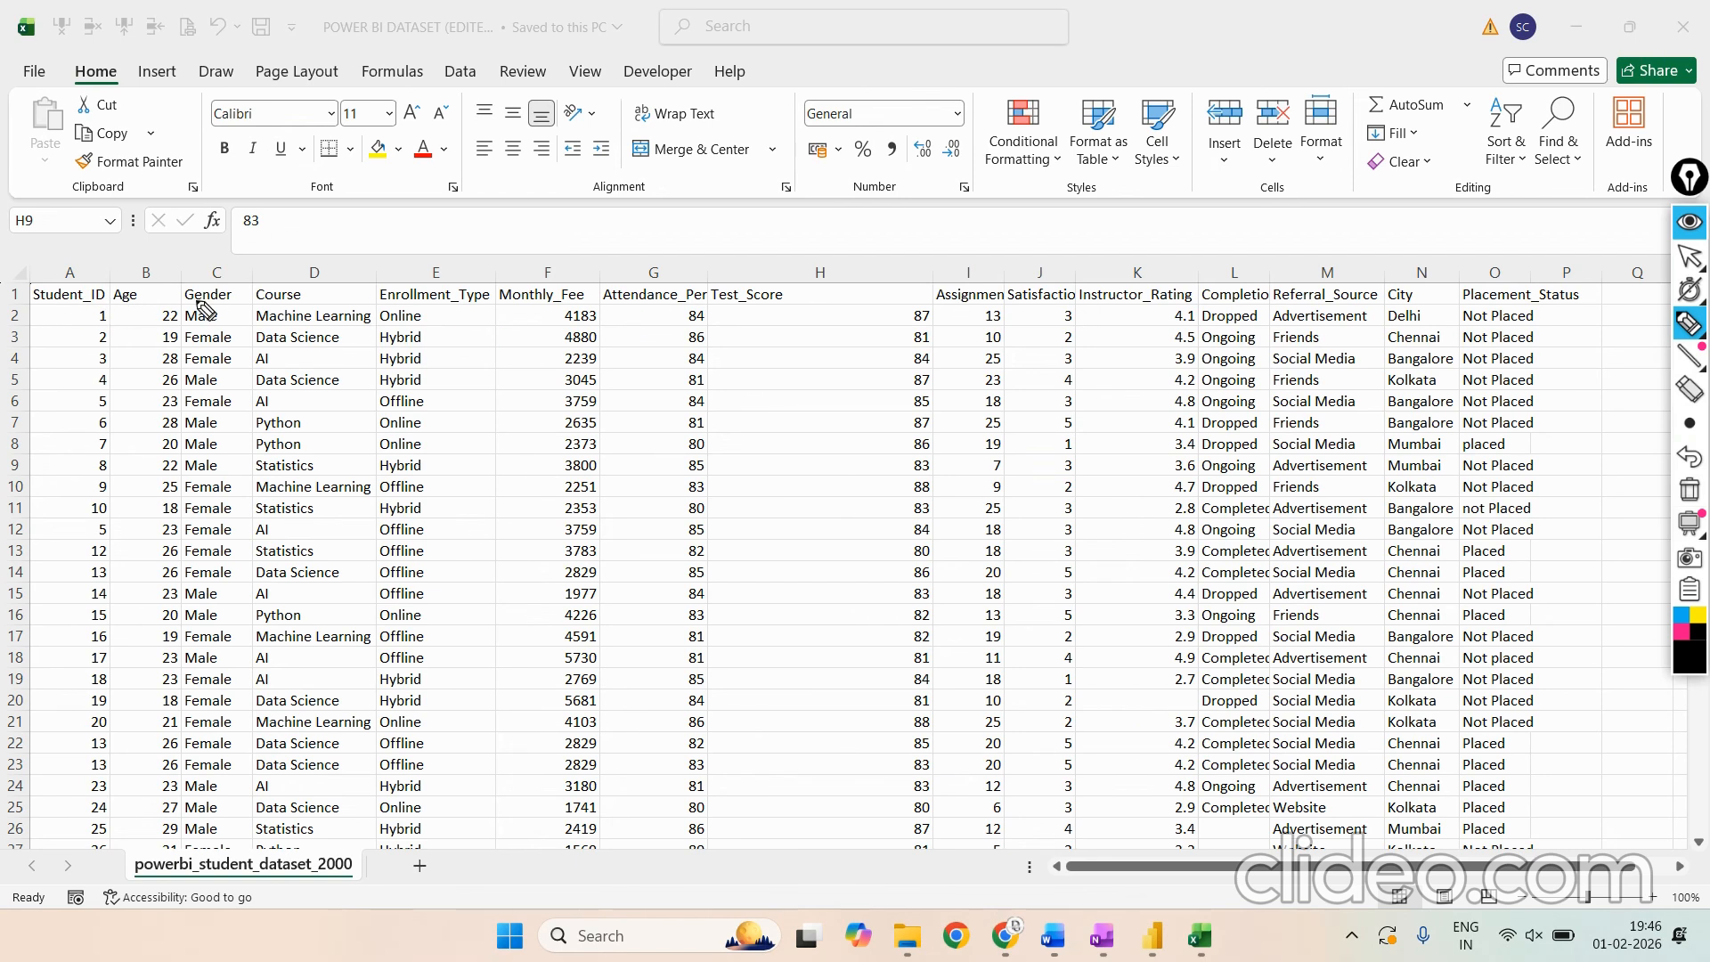
Step: Circle the Age and Course headers and mark the first attendance value with the annotation pen
{"action": "mouse_move", "coordinate": [1691, 358]}
{"action": "mouse_move", "coordinate": [162, 267]}
{"action": "left_mouse_down"}
{"action": "mouse_move", "coordinate": [130, 268]}
{"action": "mouse_move", "coordinate": [124, 322]}
{"action": "mouse_move", "coordinate": [166, 278]}
{"action": "mouse_move", "coordinate": [153, 265]}
{"action": "left_mouse_up"}
{"action": "mouse_move", "coordinate": [290, 270]}
{"action": "left_mouse_down"}
{"action": "mouse_move", "coordinate": [263, 322]}
{"action": "mouse_move", "coordinate": [311, 316]}
{"action": "mouse_move", "coordinate": [317, 267]}
{"action": "left_mouse_up"}
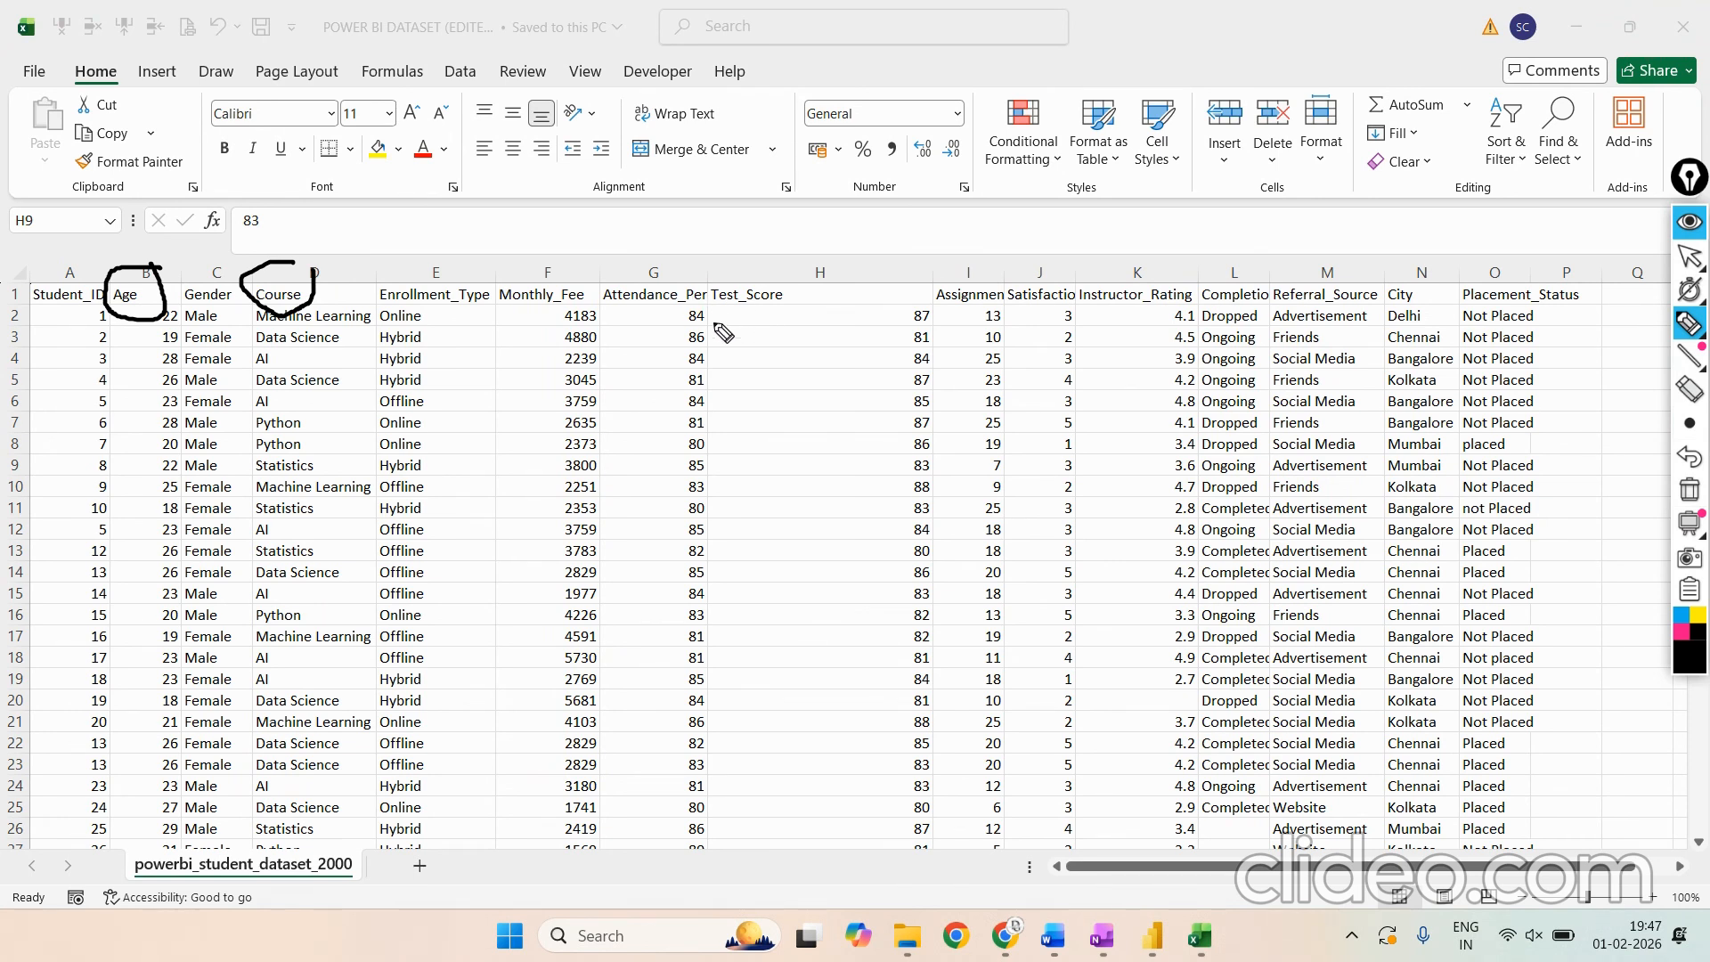
{"action": "mouse_move", "coordinate": [713, 305]}
{"action": "left_mouse_down"}
{"action": "mouse_move", "coordinate": [657, 328]}
{"action": "mouse_move", "coordinate": [721, 323]}
{"action": "left_mouse_up"}
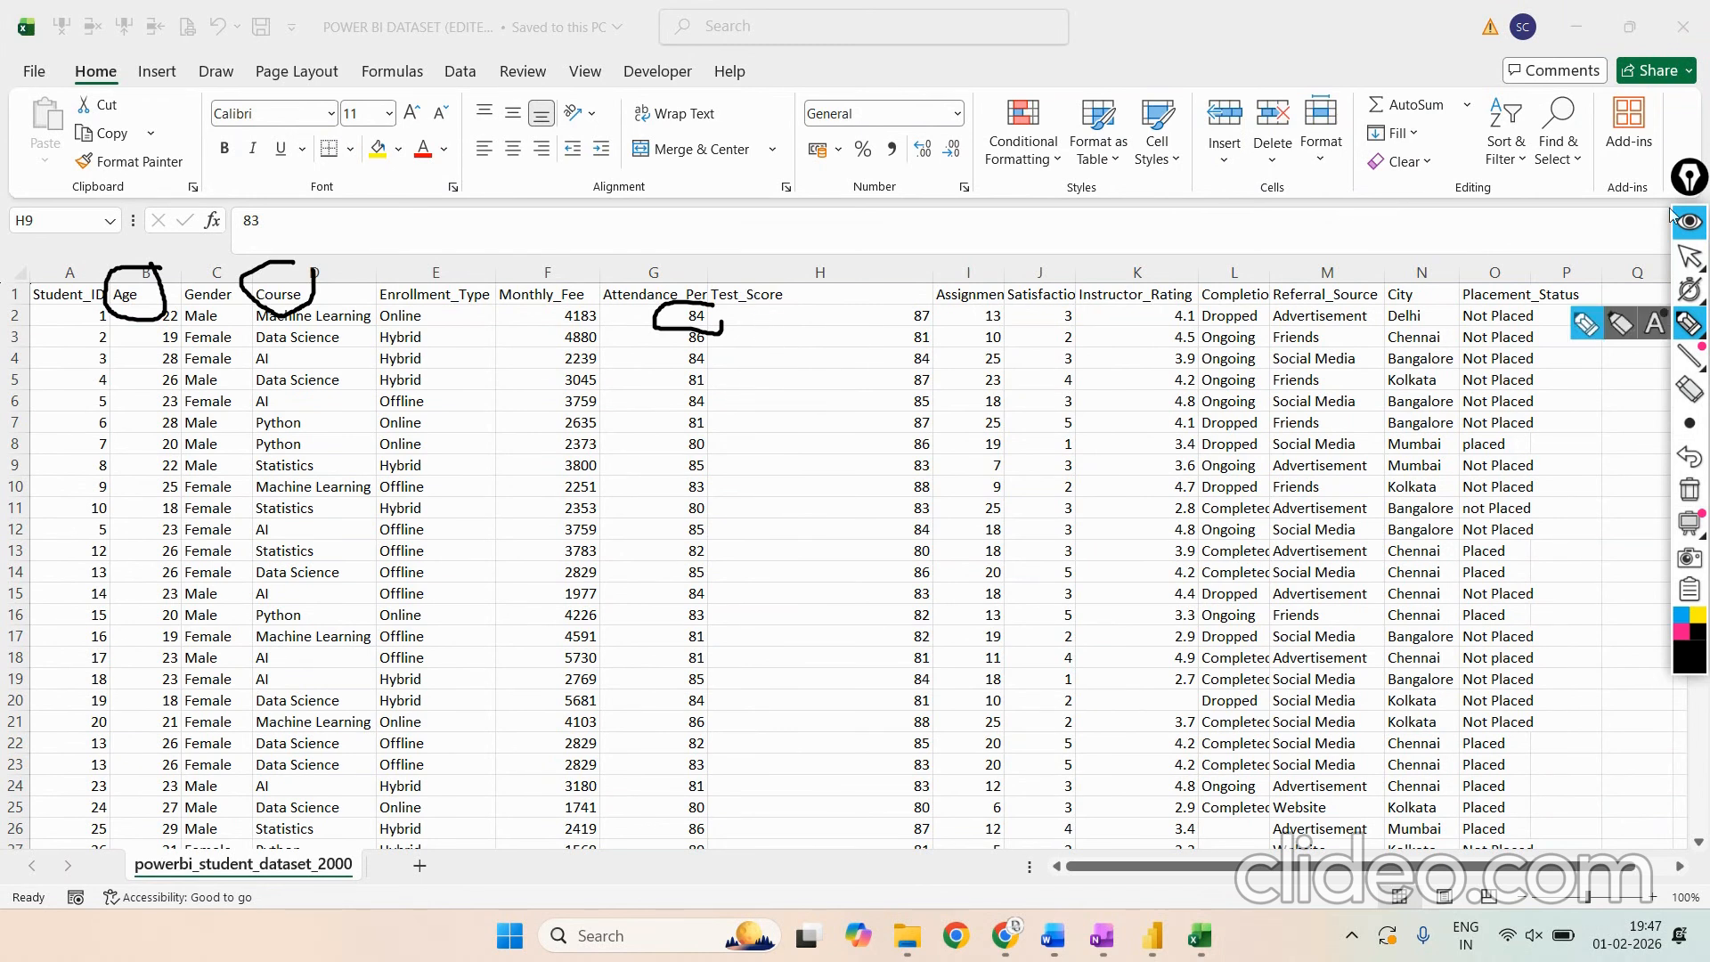
Step: Leave the annotation pen and autofit the Attendance_Percentage and Assignments_Submitted columns, finishing on cell I2
{"action": "left_click", "coordinate": [1690, 257]}
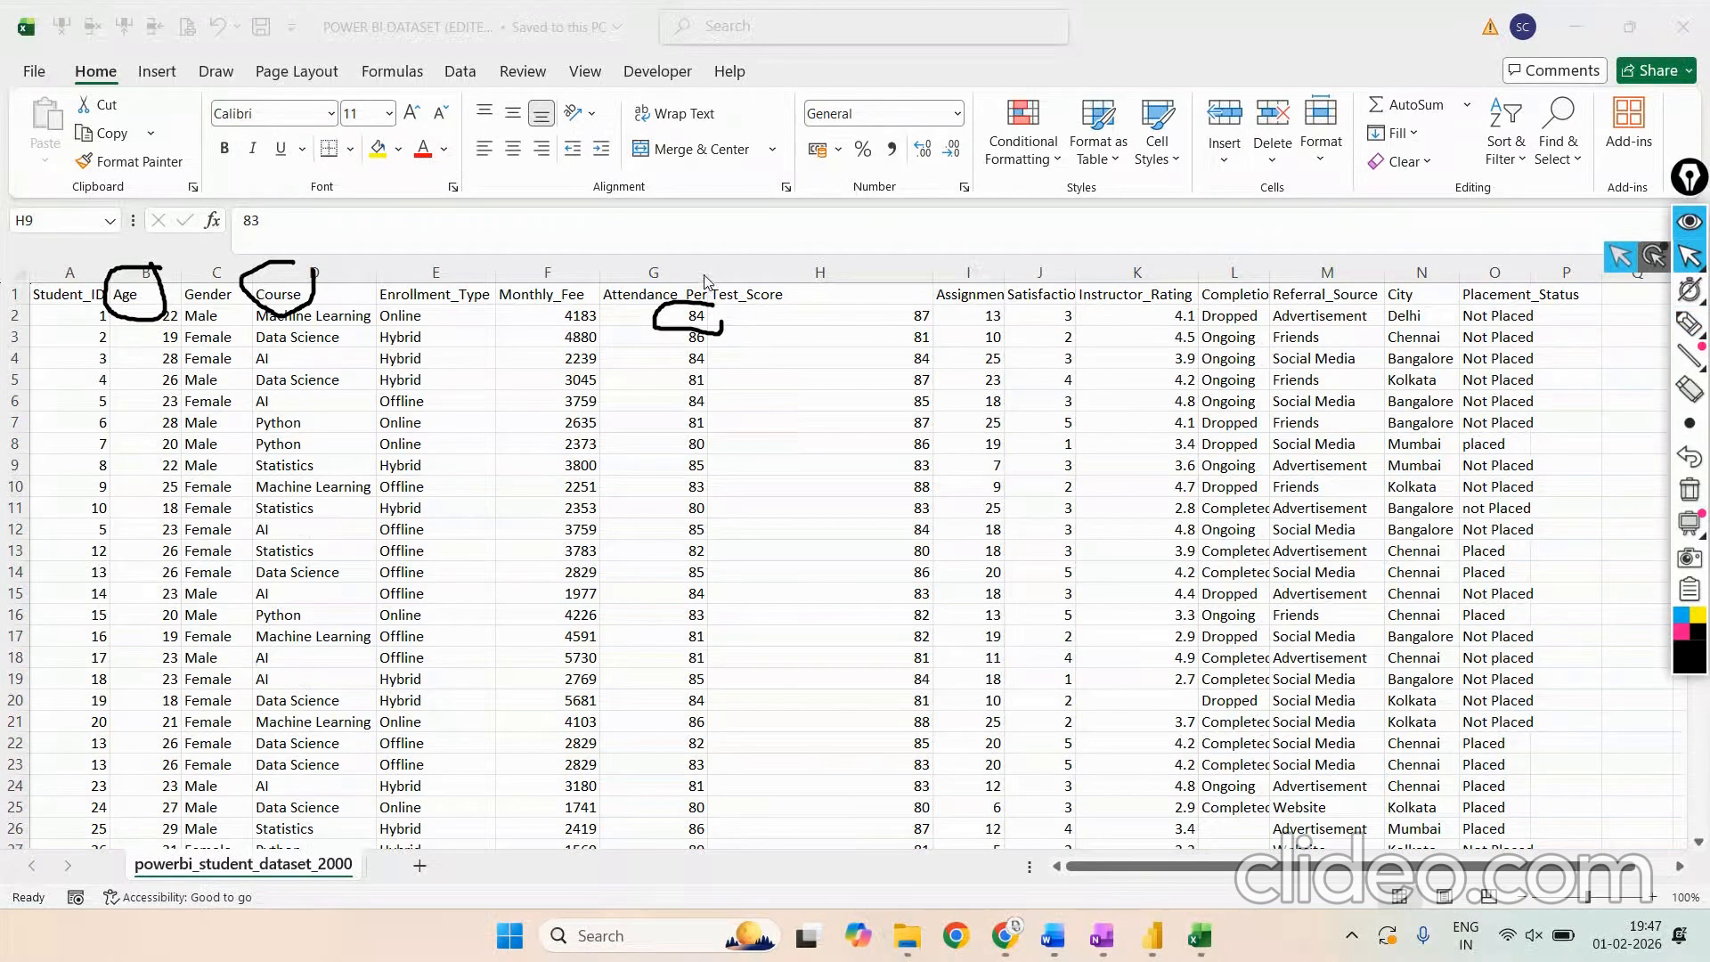
{"action": "double_click", "coordinate": [707, 276]}
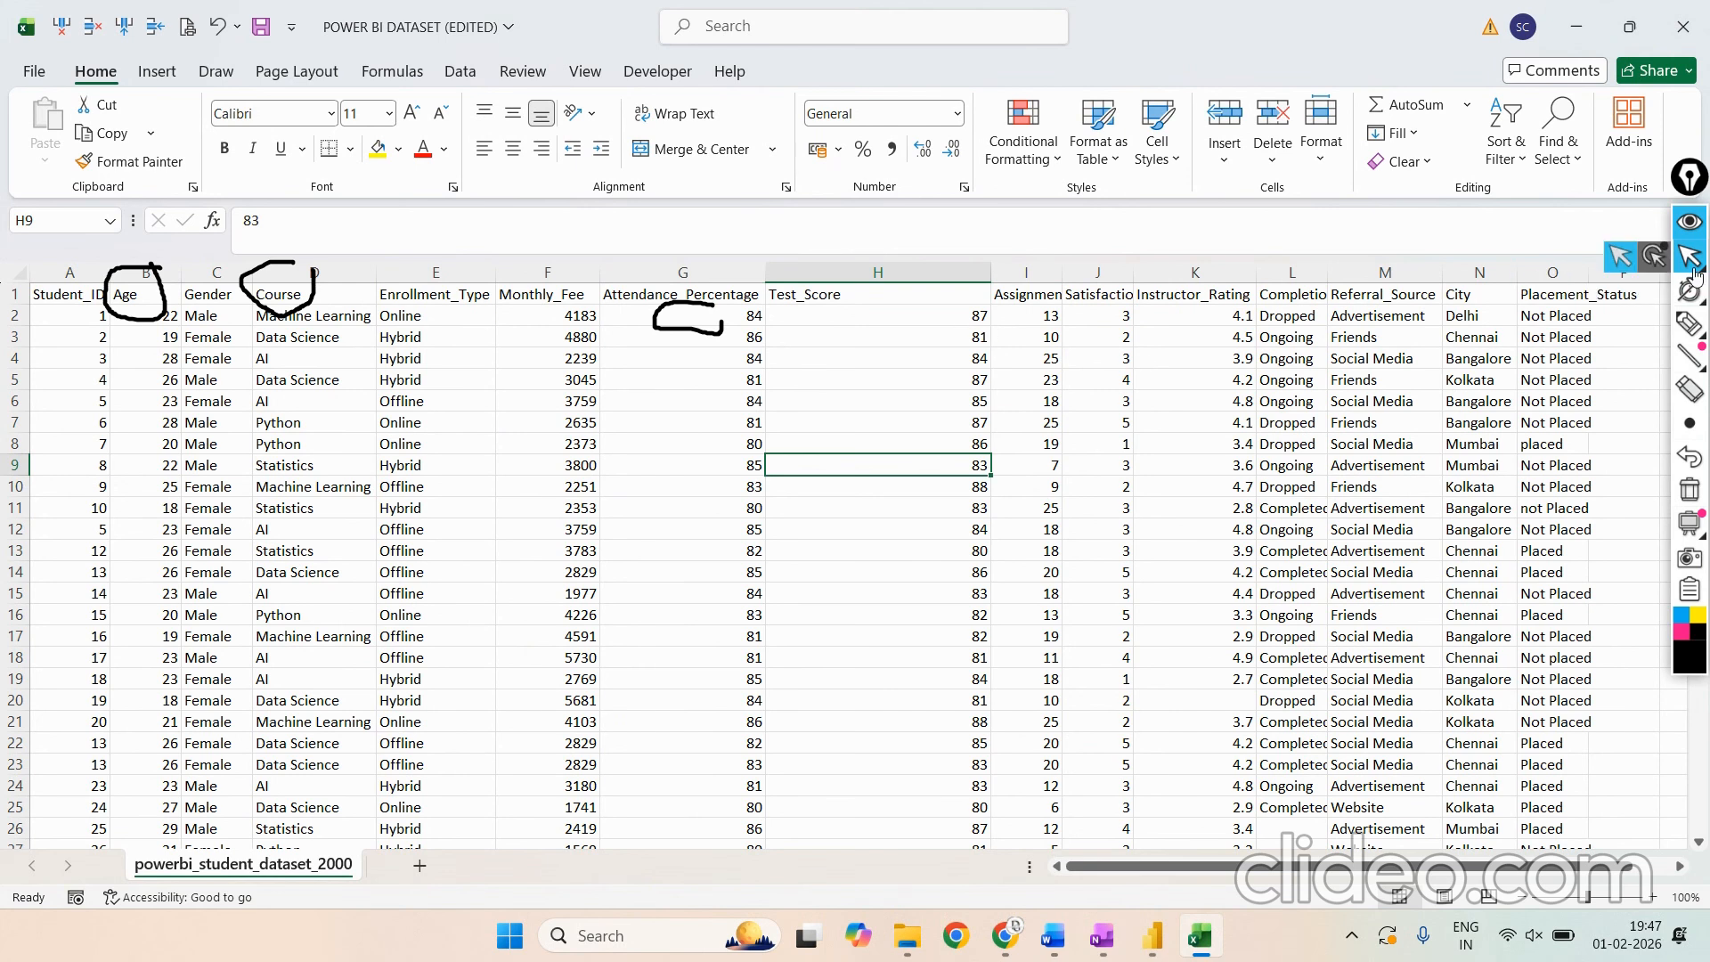
{"action": "left_click", "coordinate": [1690, 324]}
{"action": "left_click", "coordinate": [1690, 222]}
{"action": "left_click", "coordinate": [1699, 217]}
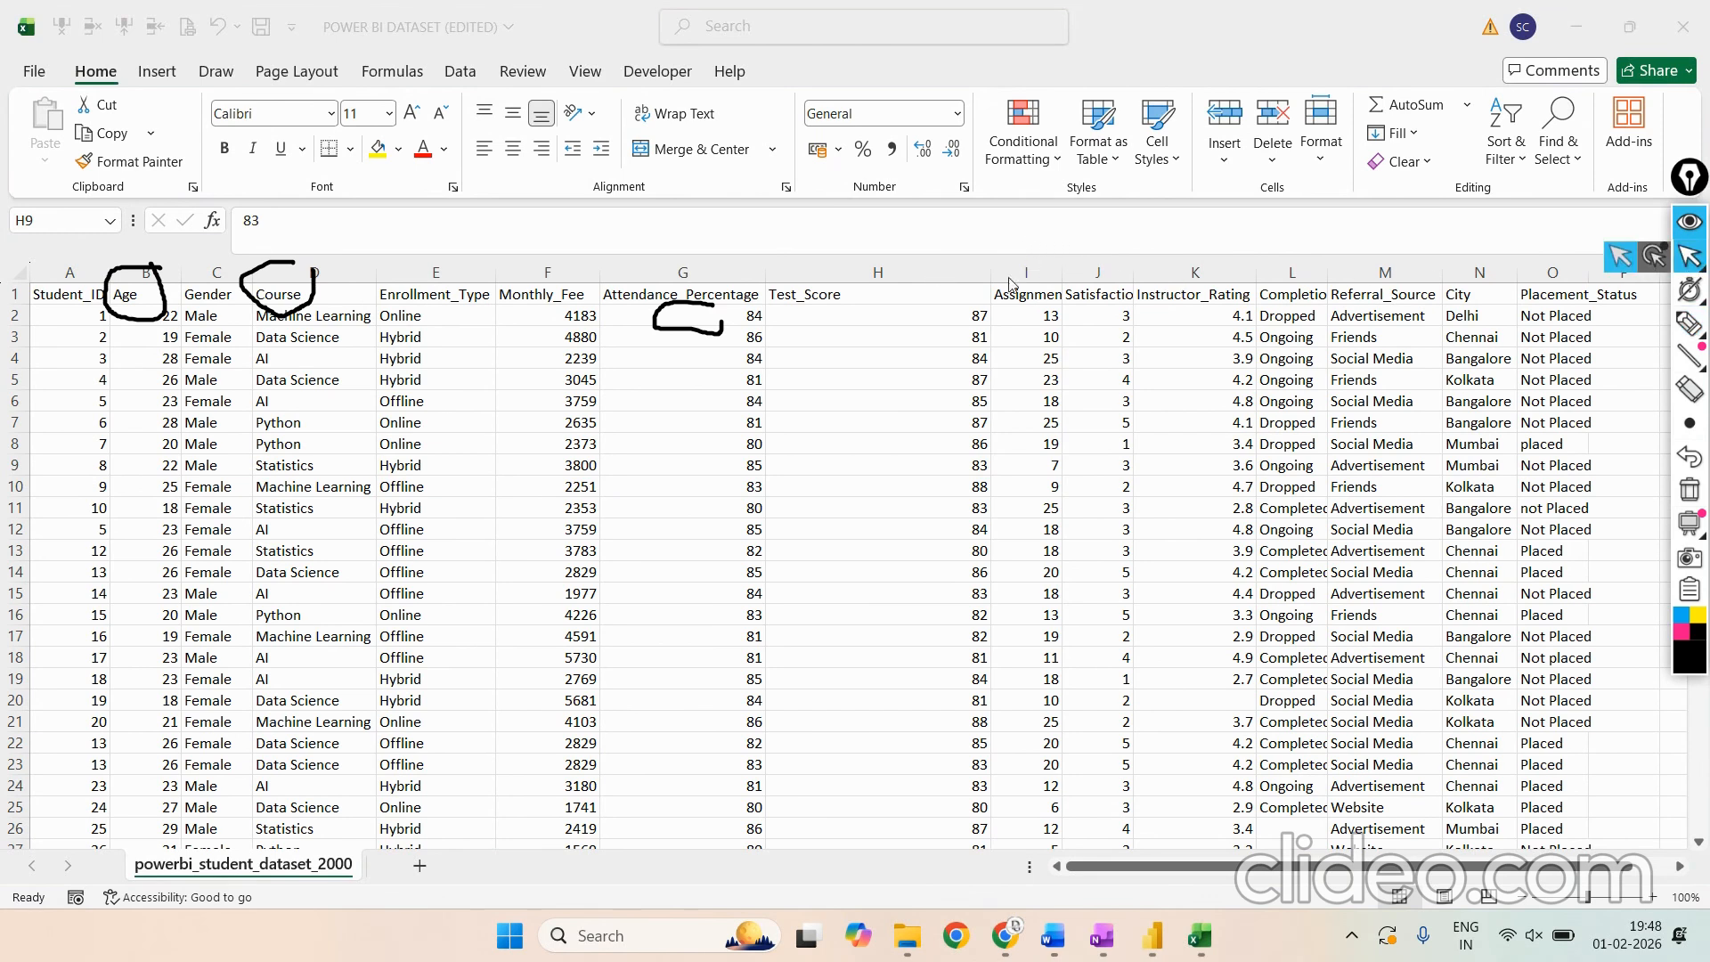
{"action": "double_click", "coordinate": [1063, 271]}
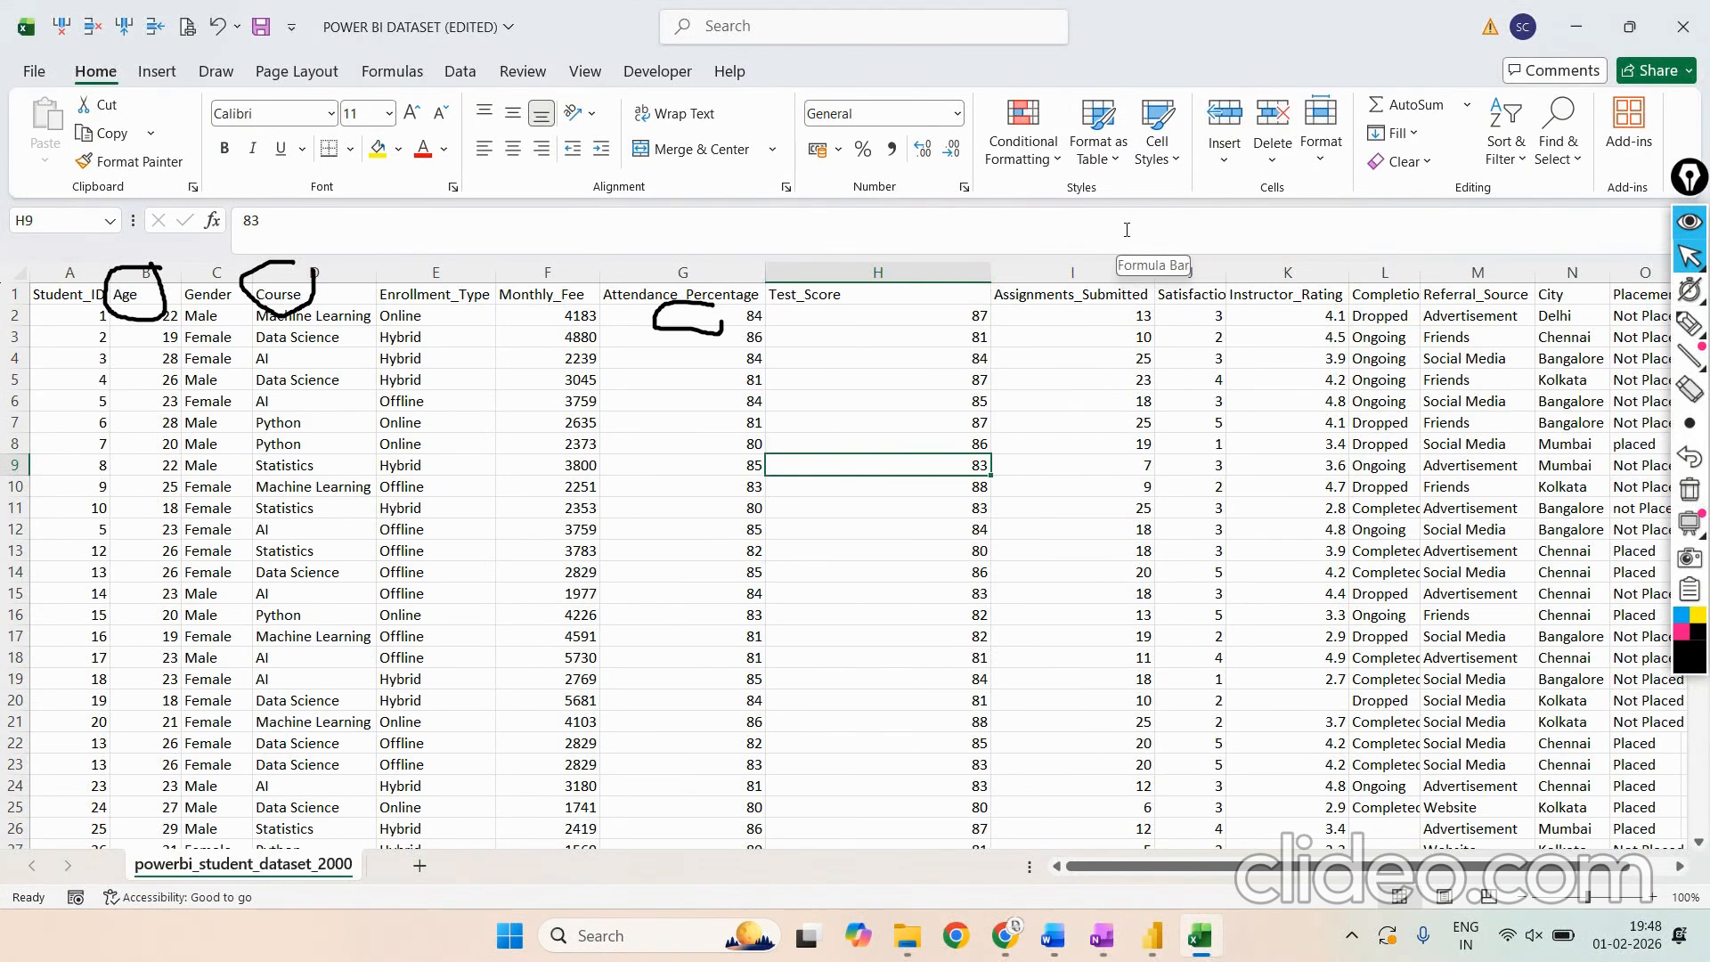
{"action": "left_click", "coordinate": [1091, 316]}
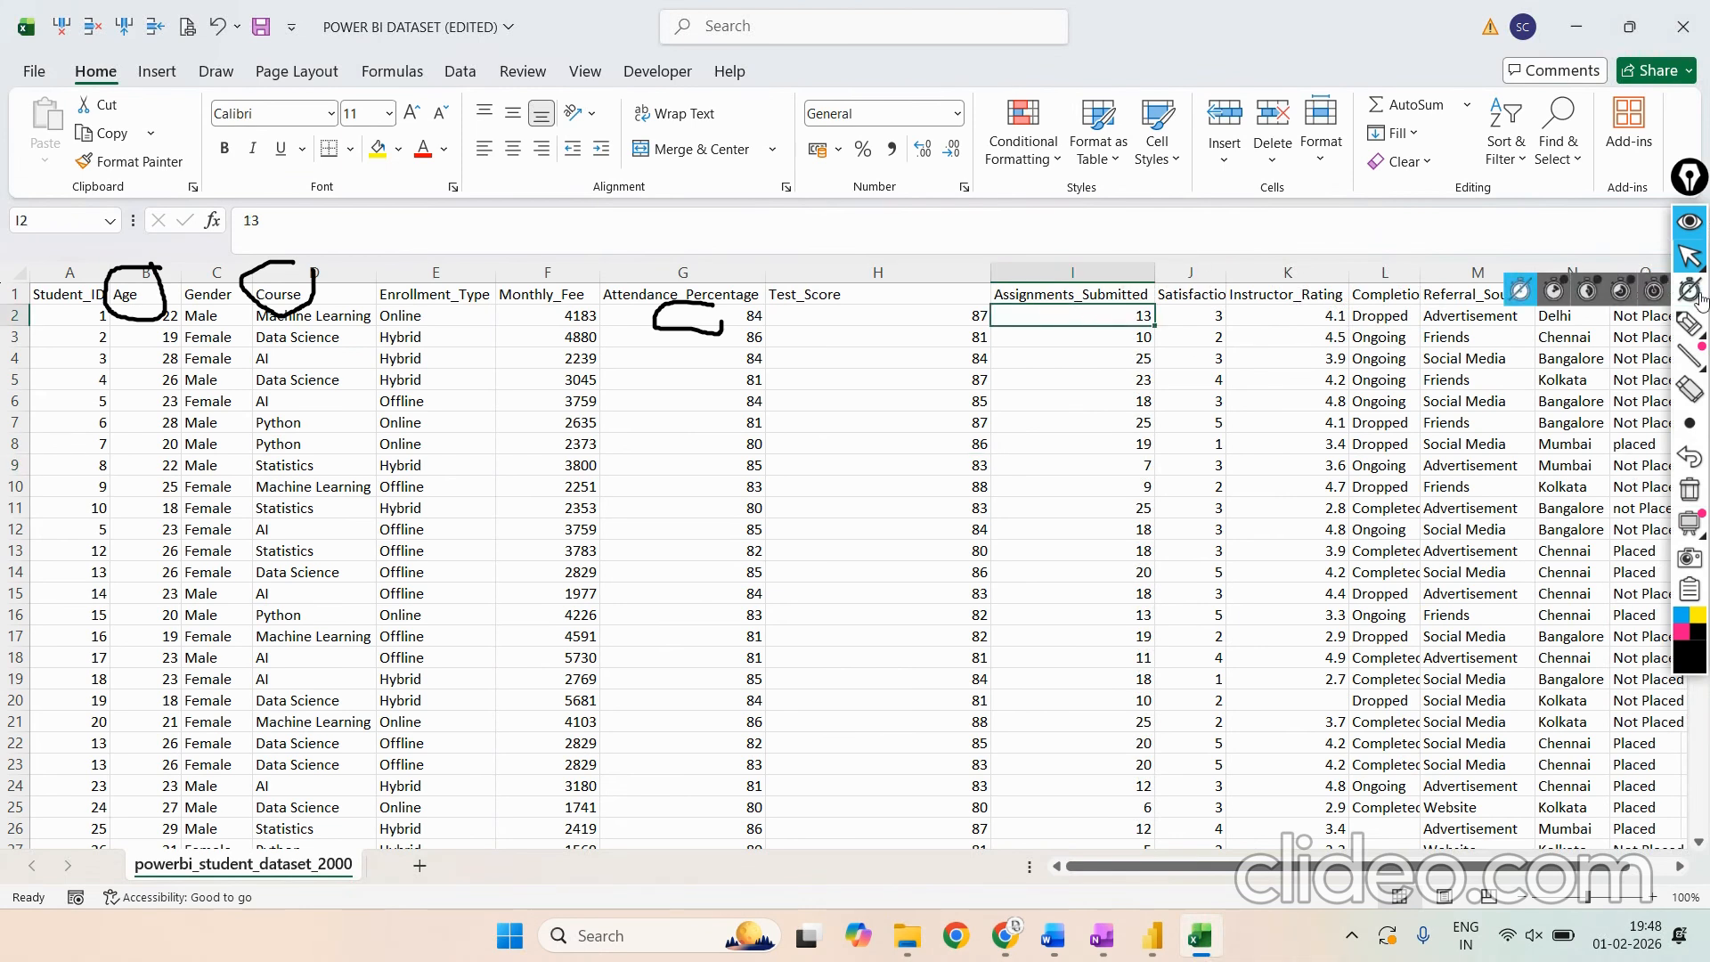
Step: Clear the pen marks, autofit the Satisfaction_Rating column and select its first value in J2
{"action": "left_click", "coordinate": [1689, 490]}
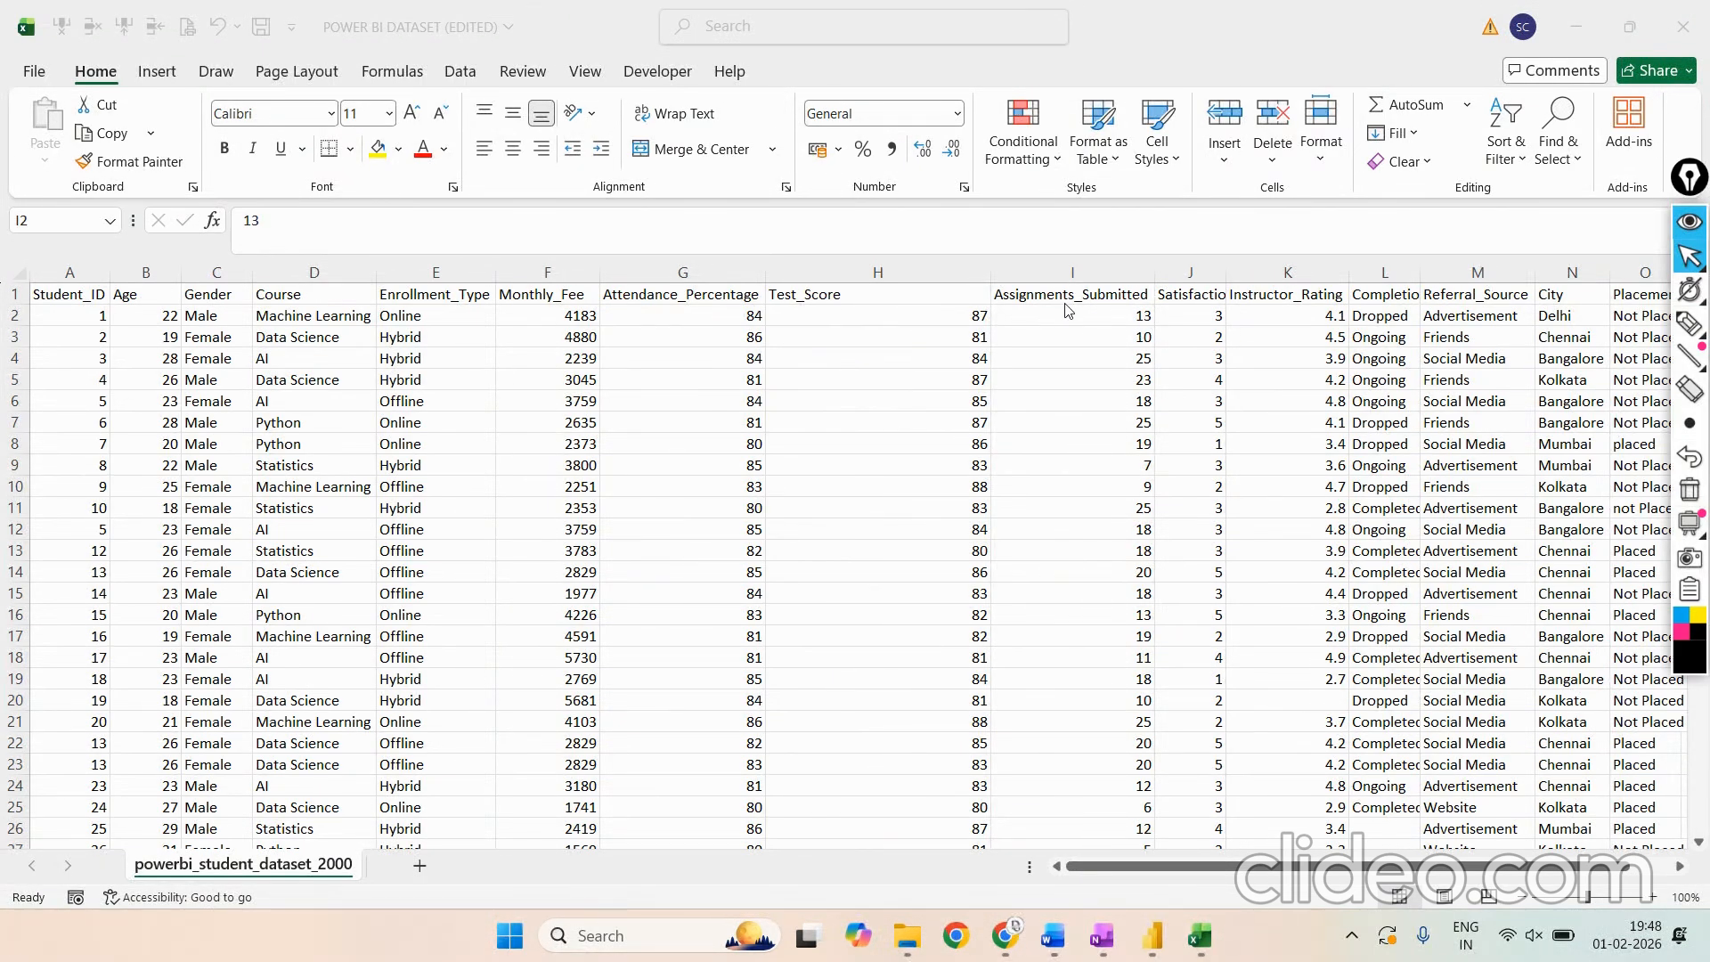
{"action": "double_click", "coordinate": [1235, 277]}
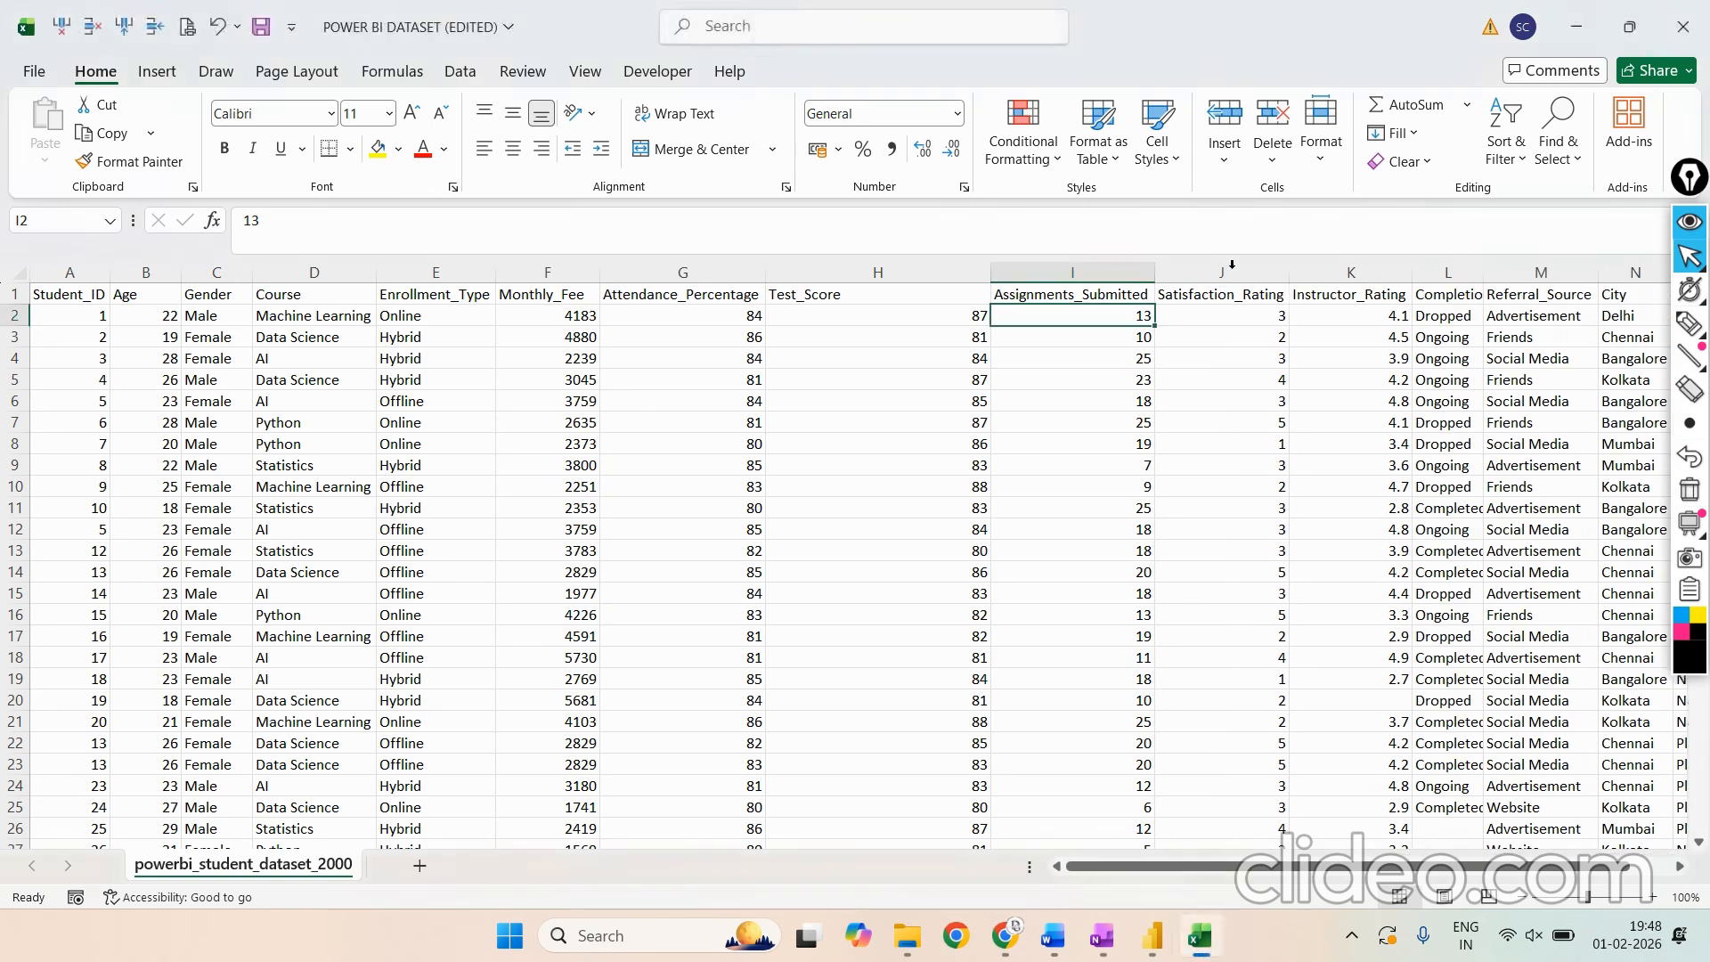
{"action": "left_click", "coordinate": [1246, 316]}
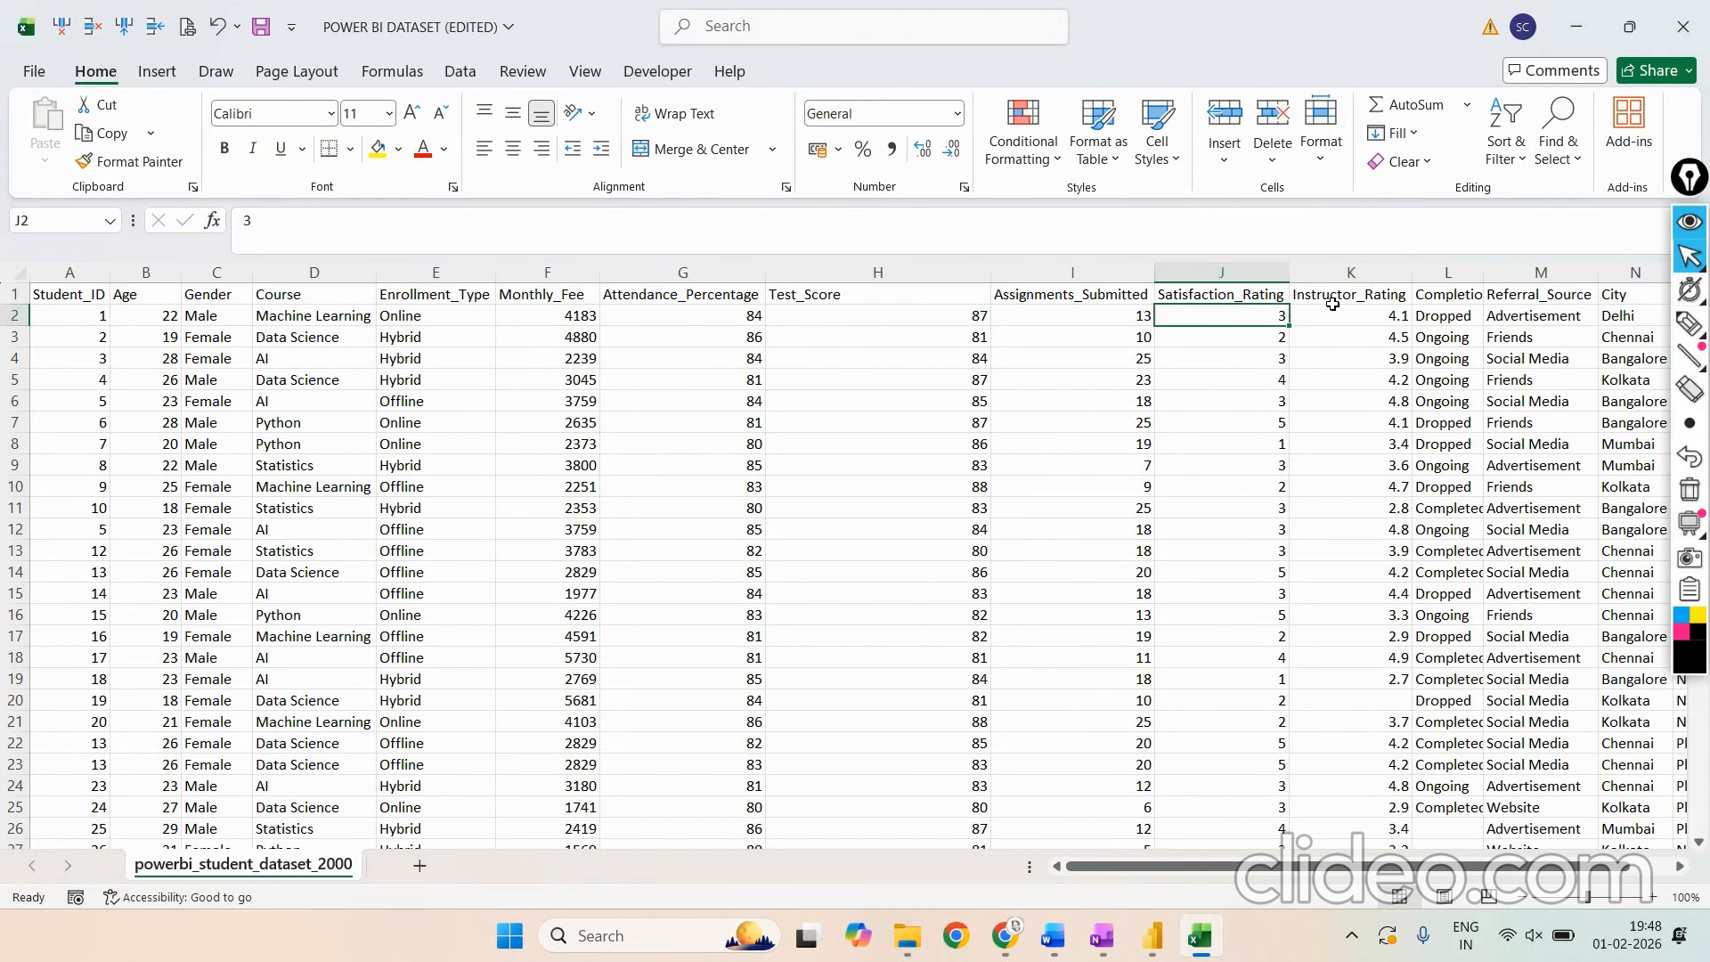
Step: Select the first Instructor_Rating value, autofit the Completion_Status column and select its first two values in L2 and L3
{"action": "left_click", "coordinate": [1364, 317]}
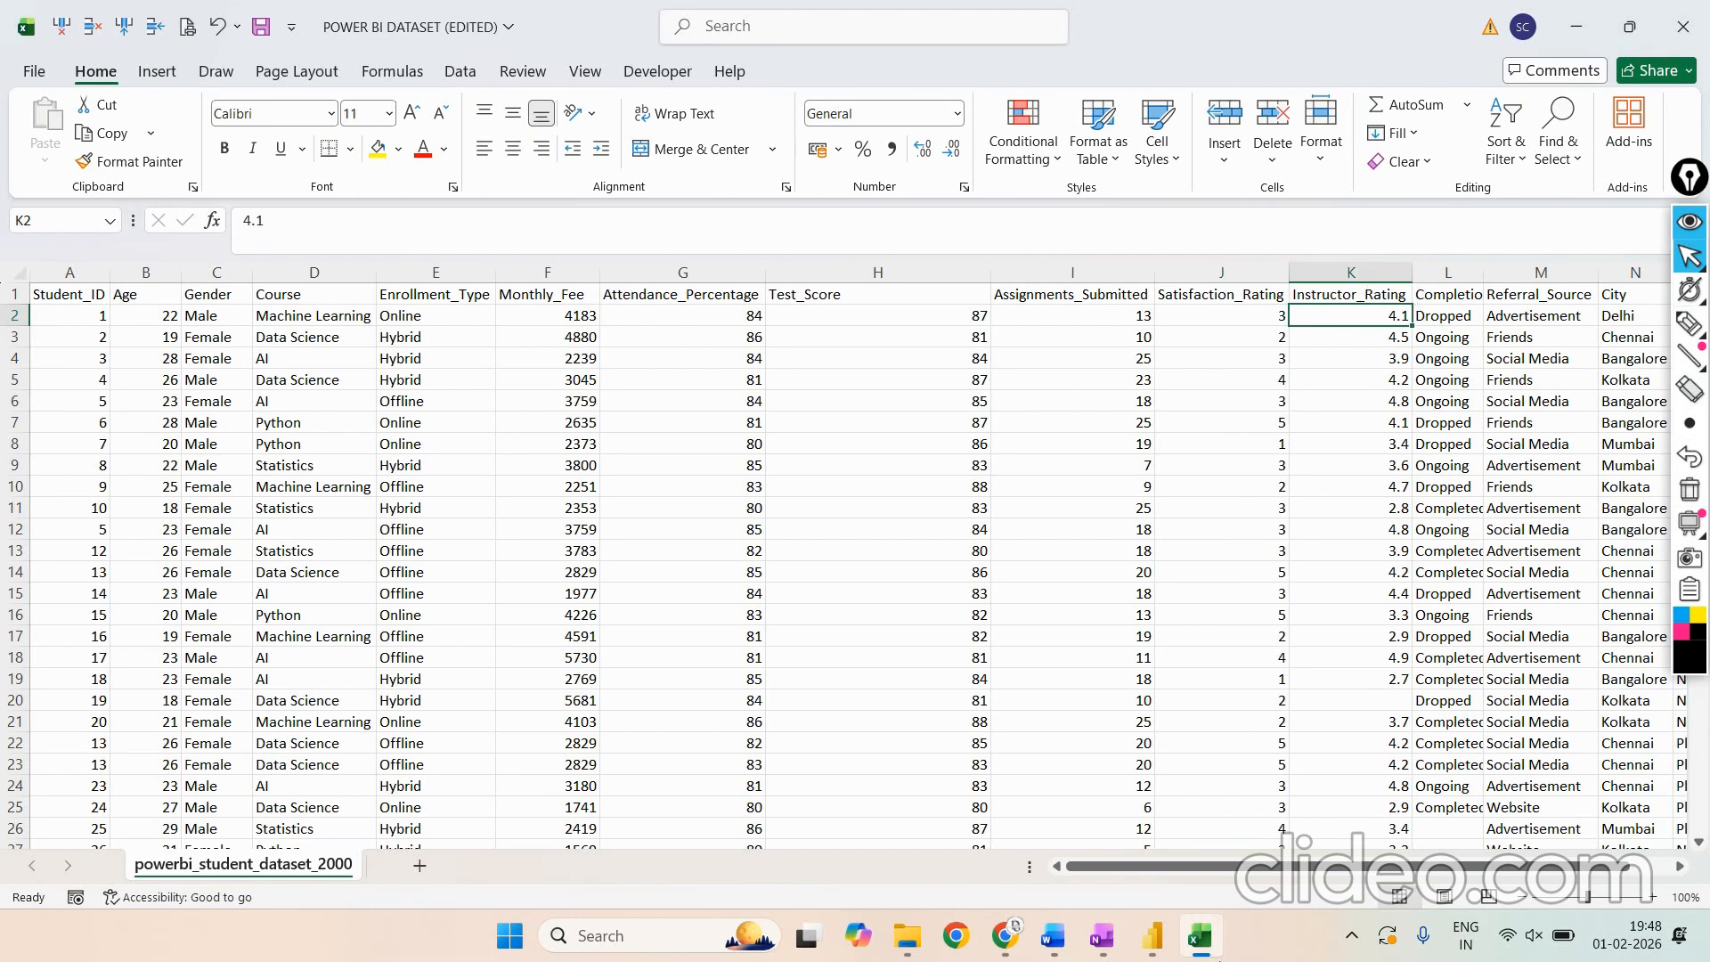
{"action": "left_click_drag", "start_coordinate": [1256, 882], "coordinate": [1363, 873]}
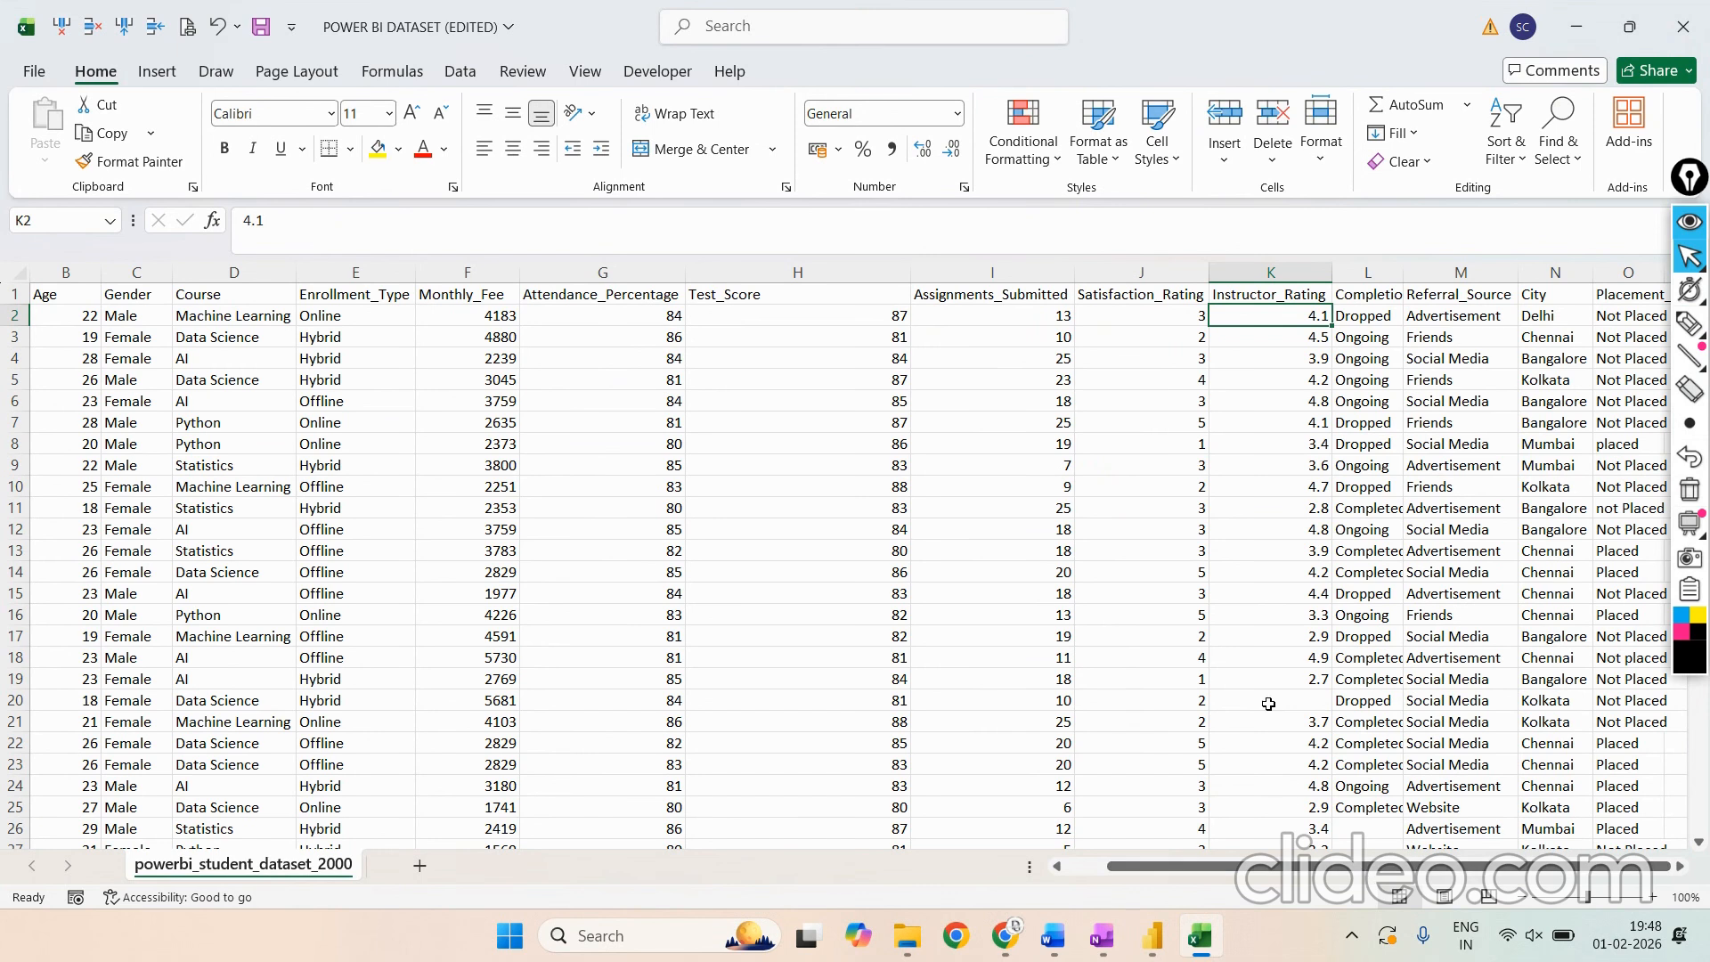
{"action": "double_click", "coordinate": [1403, 272]}
{"action": "left_click", "coordinate": [1404, 308]}
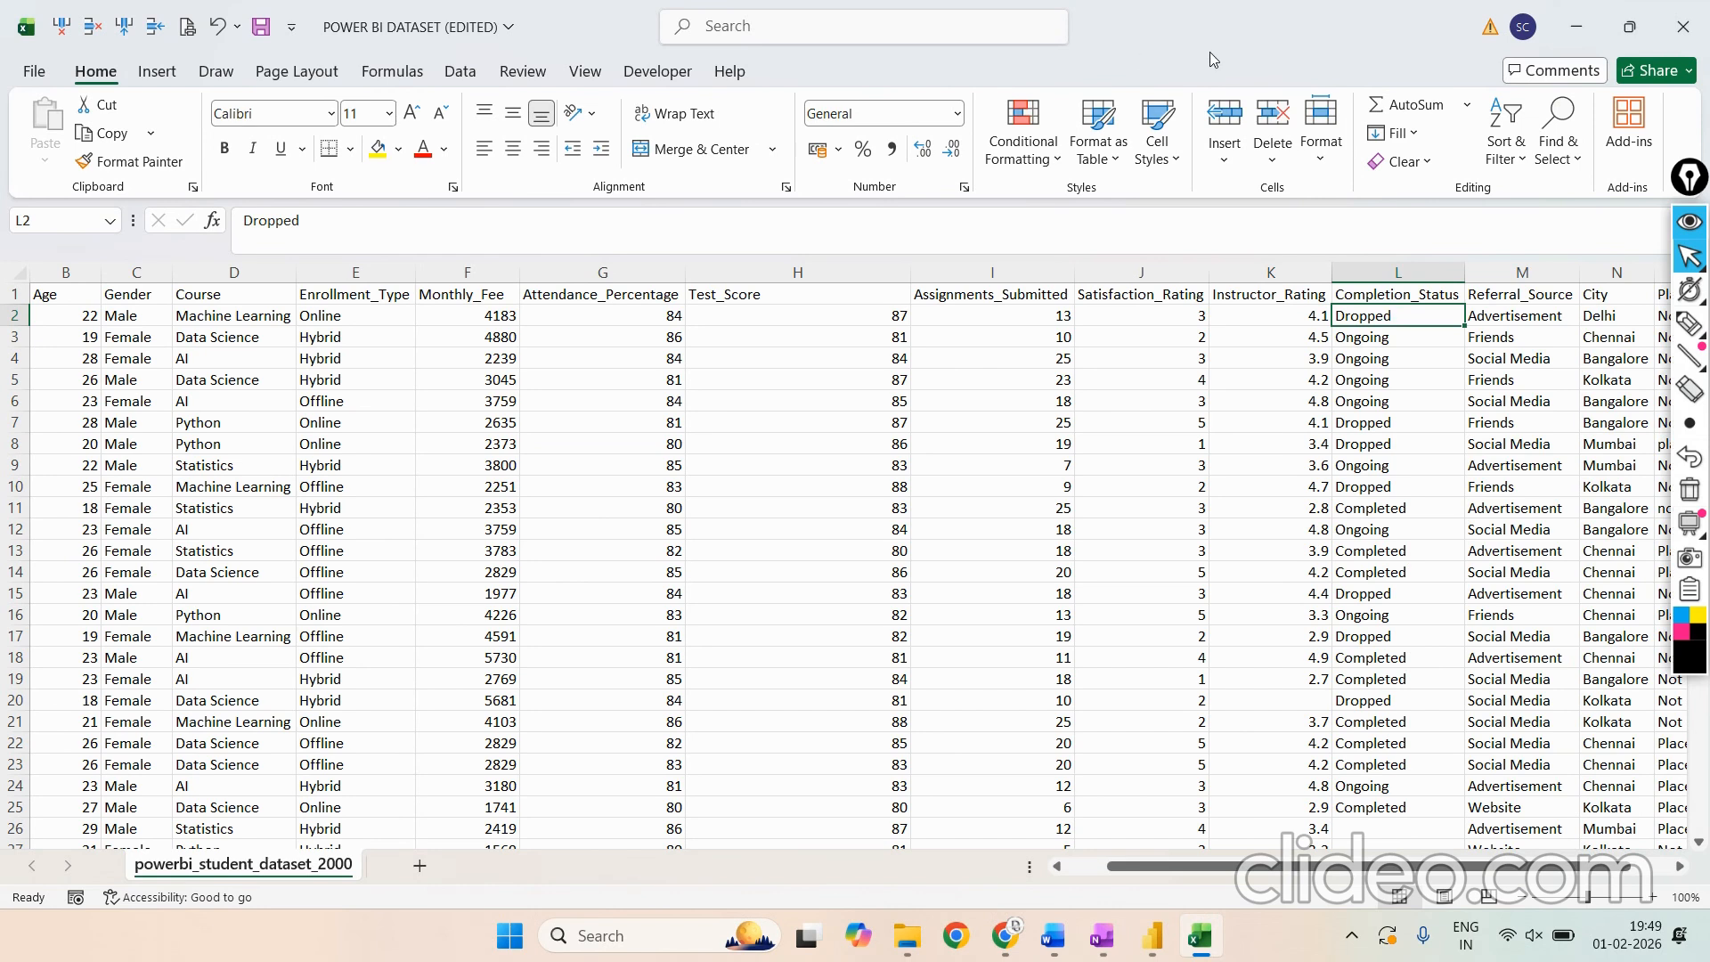
{"action": "left_click", "coordinate": [1371, 337]}
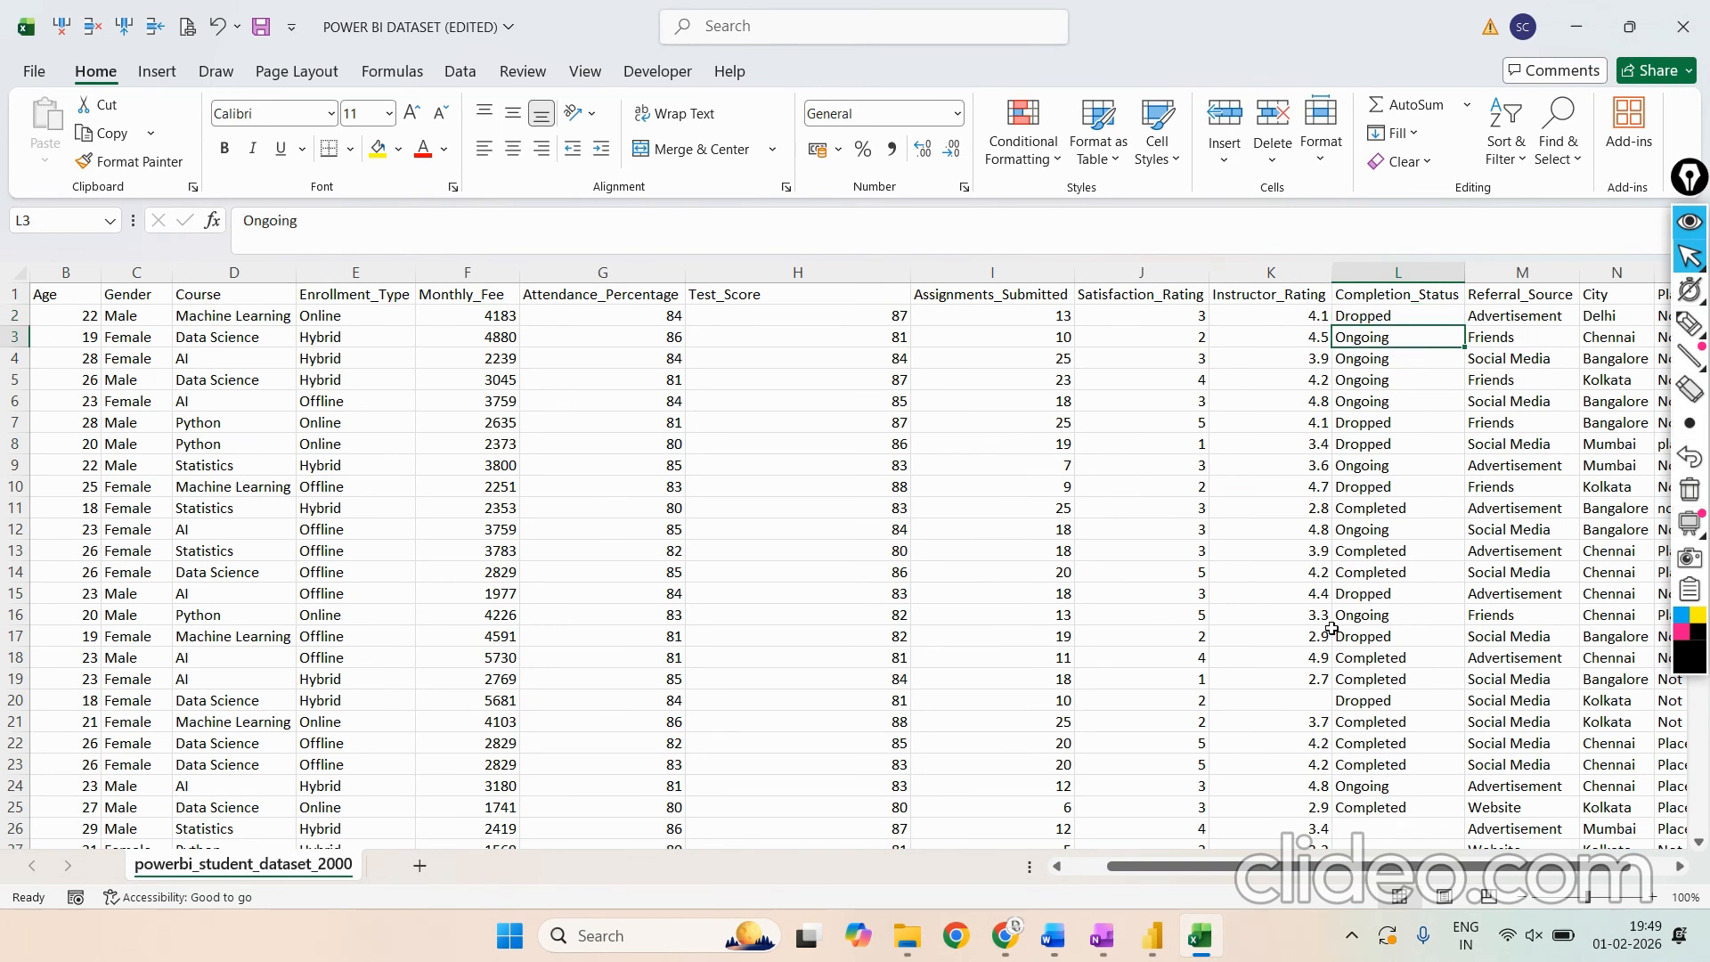
Step: Review the Referral_Source, City and Placement_Status columns, selecting cells N2 and O2, and return to the first columns
{"action": "left_click_drag", "start_coordinate": [1444, 876], "coordinate": [1487, 876]}
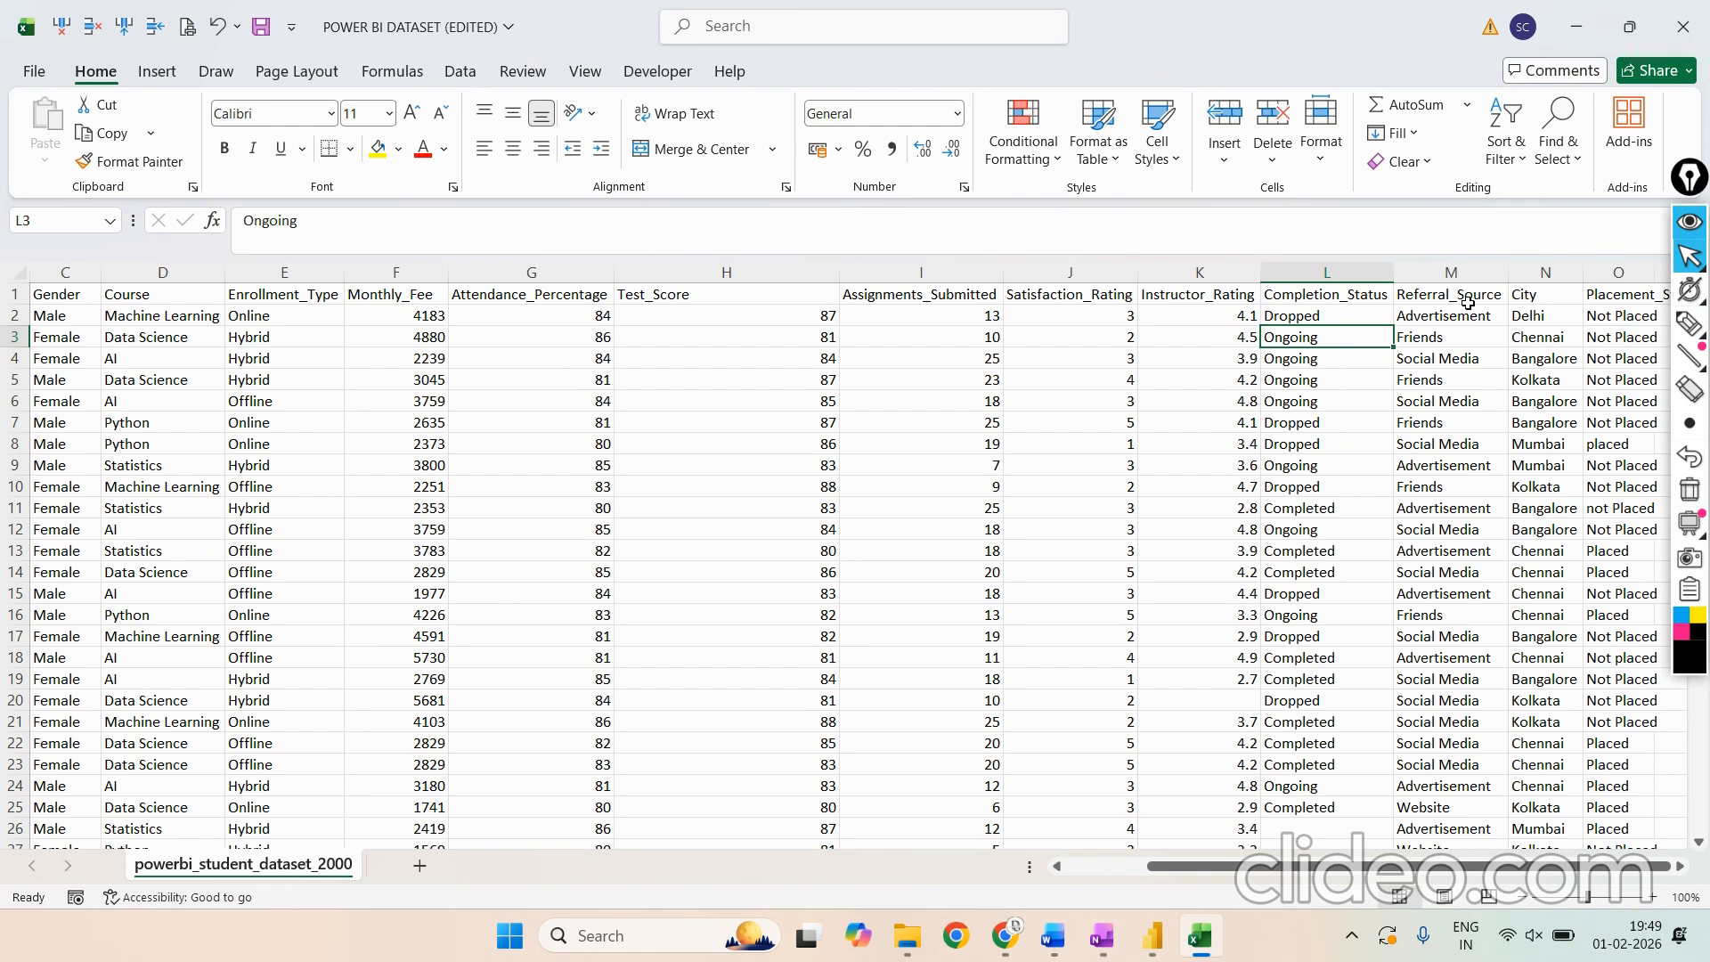
{"action": "left_click_drag", "start_coordinate": [1402, 872], "coordinate": [1515, 856]}
{"action": "left_click", "coordinate": [1557, 318]}
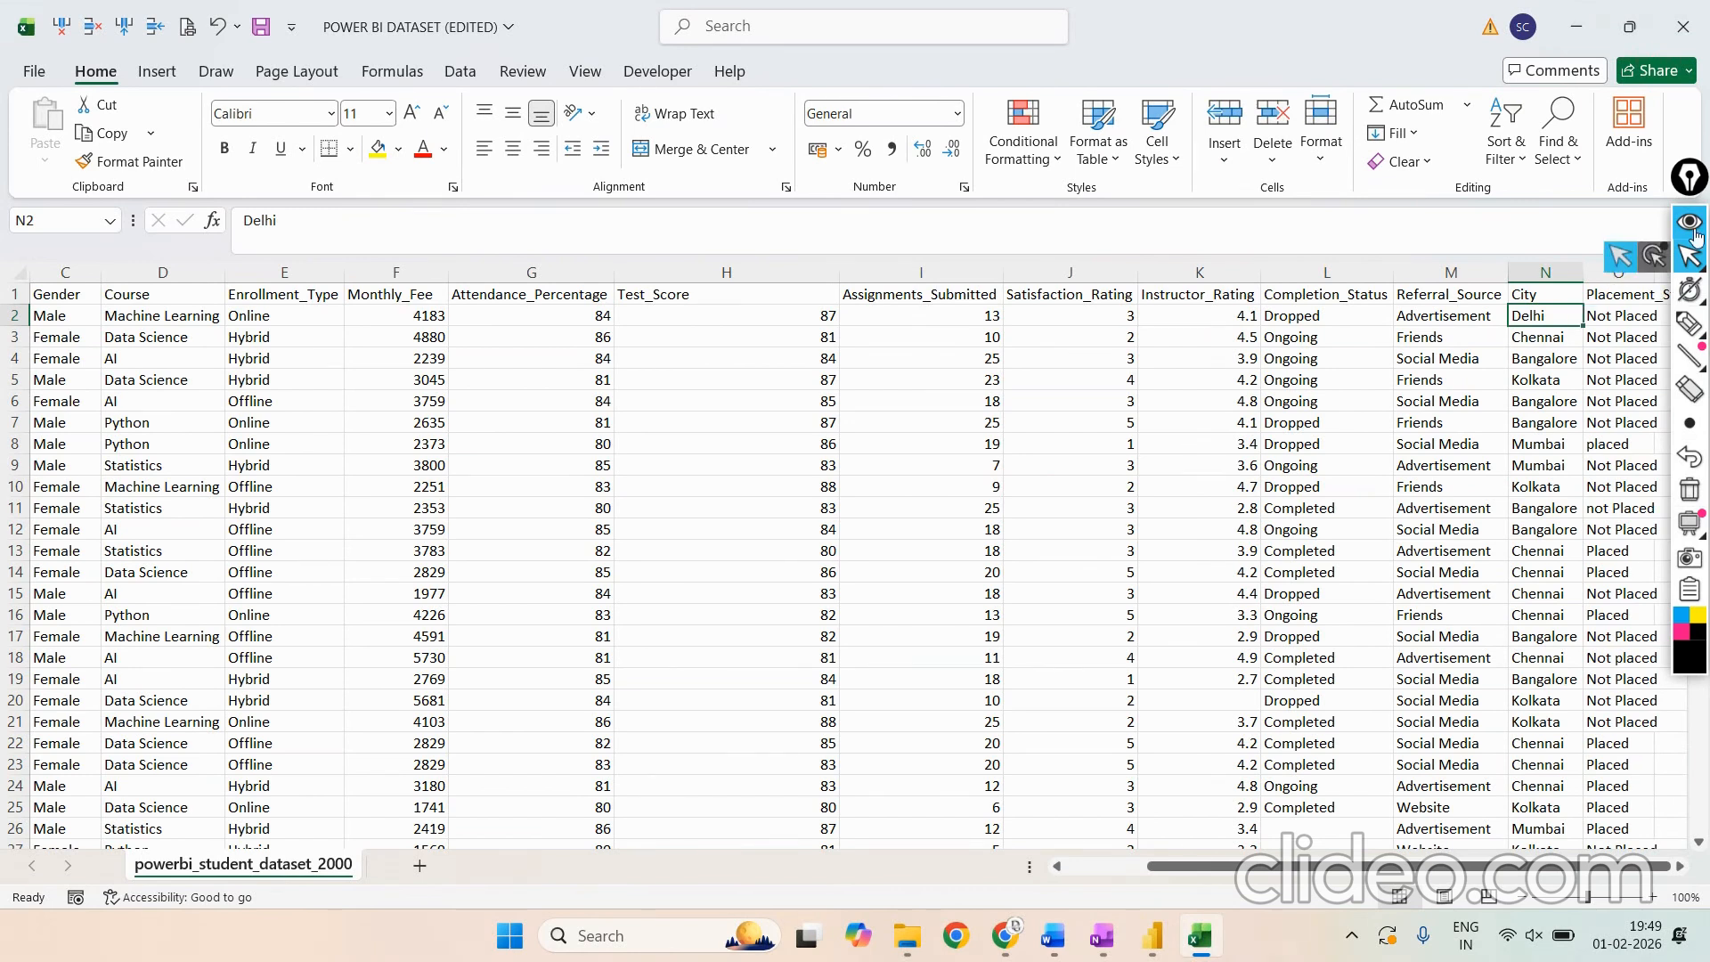
{"action": "left_click", "coordinate": [1627, 317]}
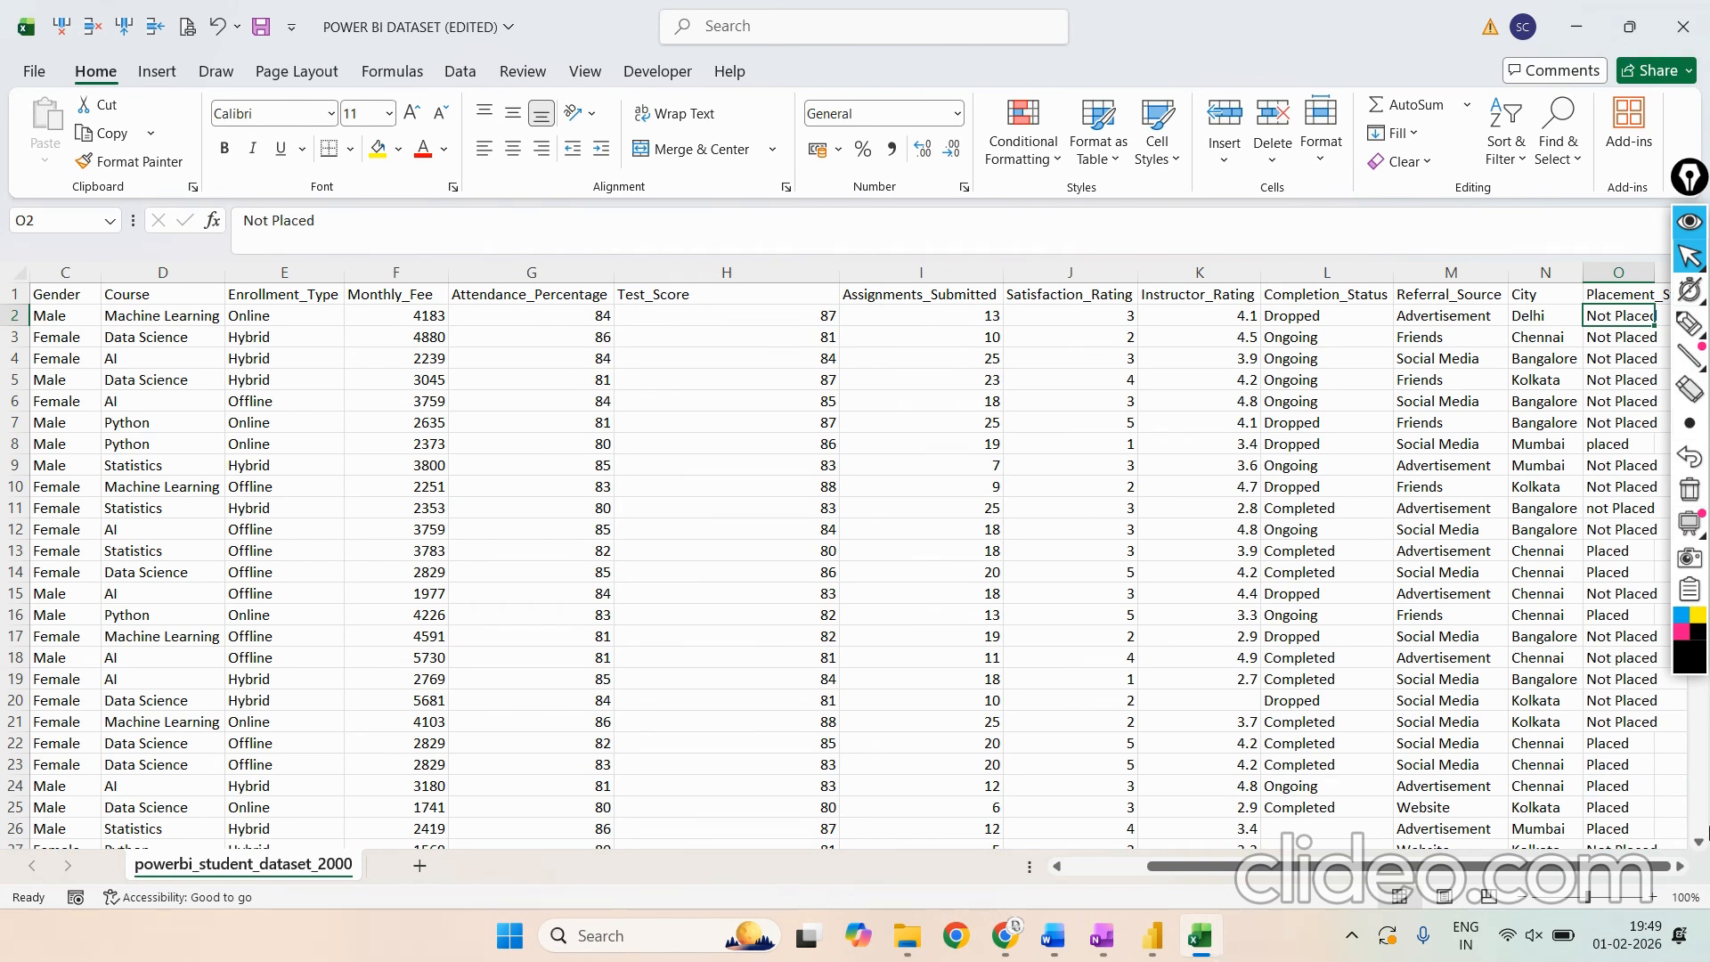
{"action": "left_click_drag", "start_coordinate": [1529, 868], "coordinate": [1446, 868]}
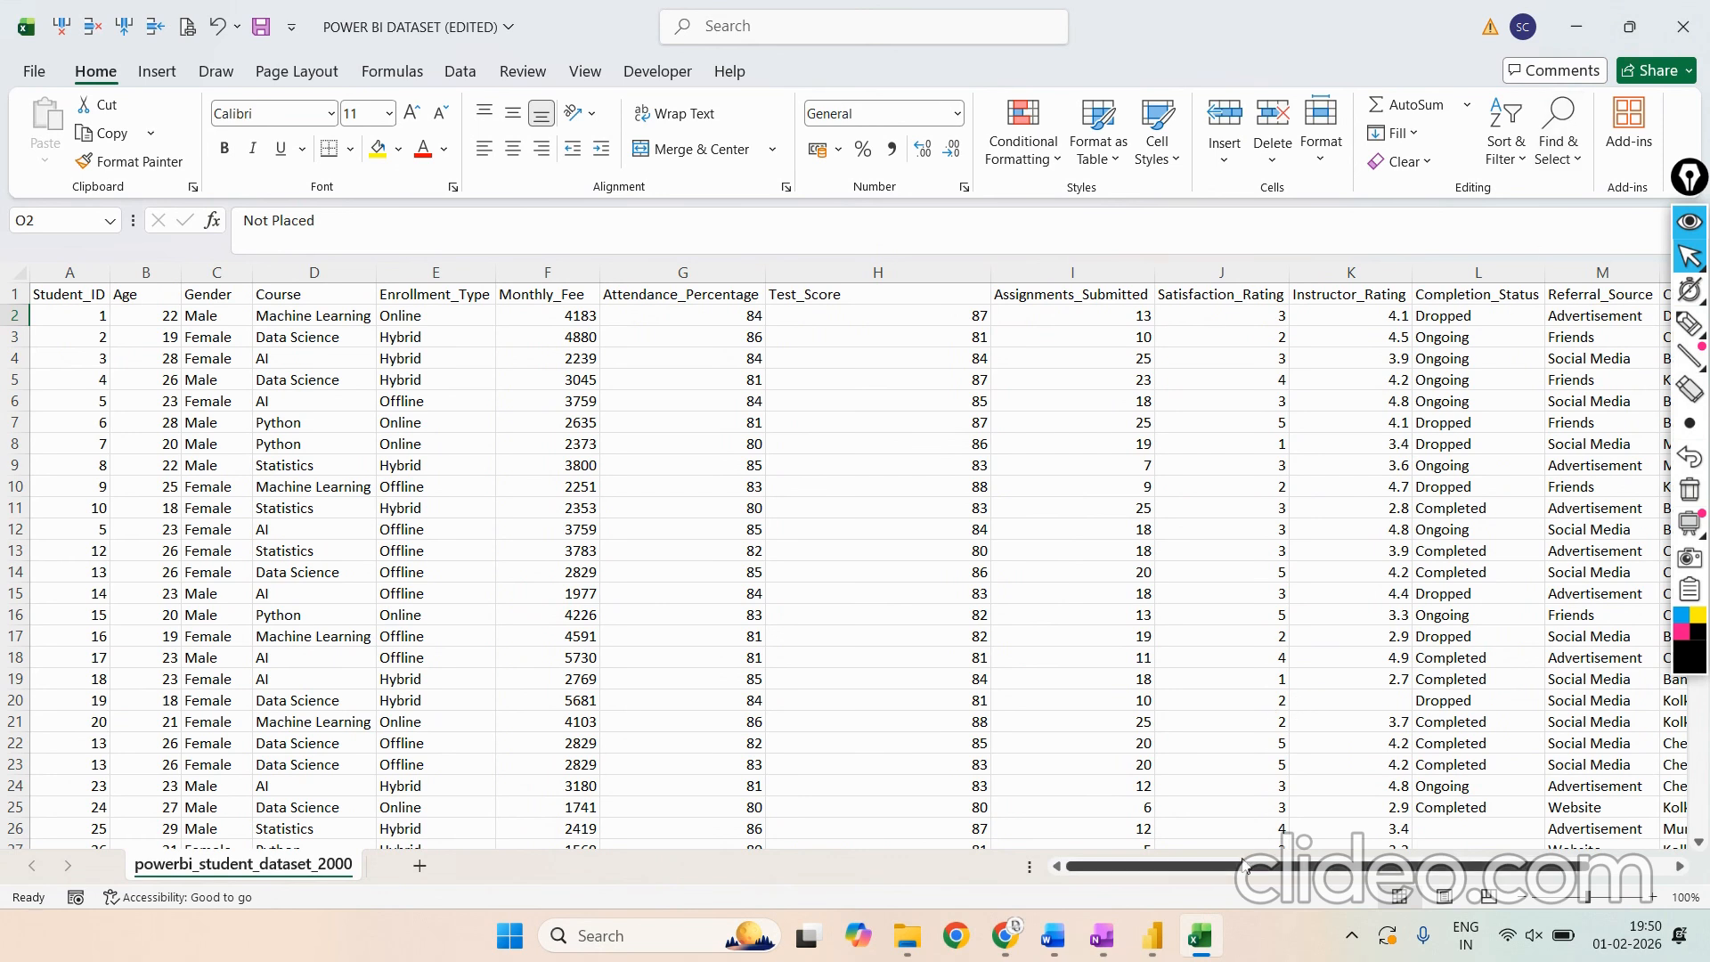
Step: Close the Excel dataset and the Downloads window, and switch to Power BI Desktop
{"action": "left_click", "coordinate": [1687, 27]}
{"action": "left_click", "coordinate": [945, 627]}
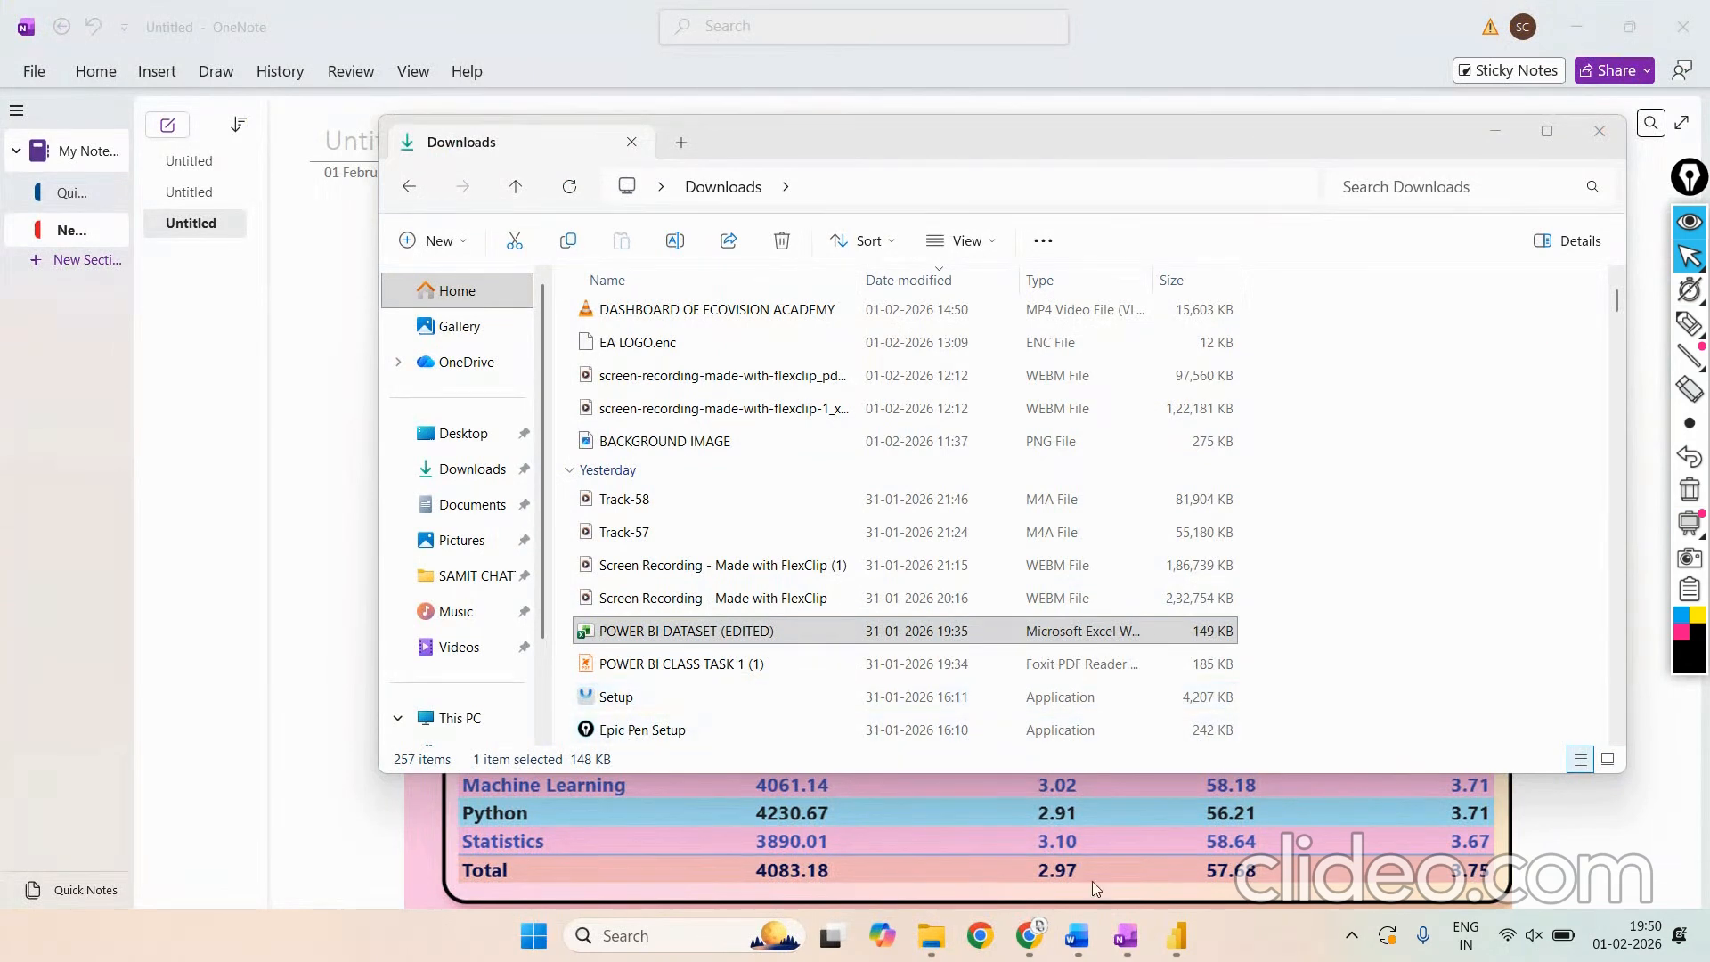
{"action": "left_click", "coordinate": [1595, 131]}
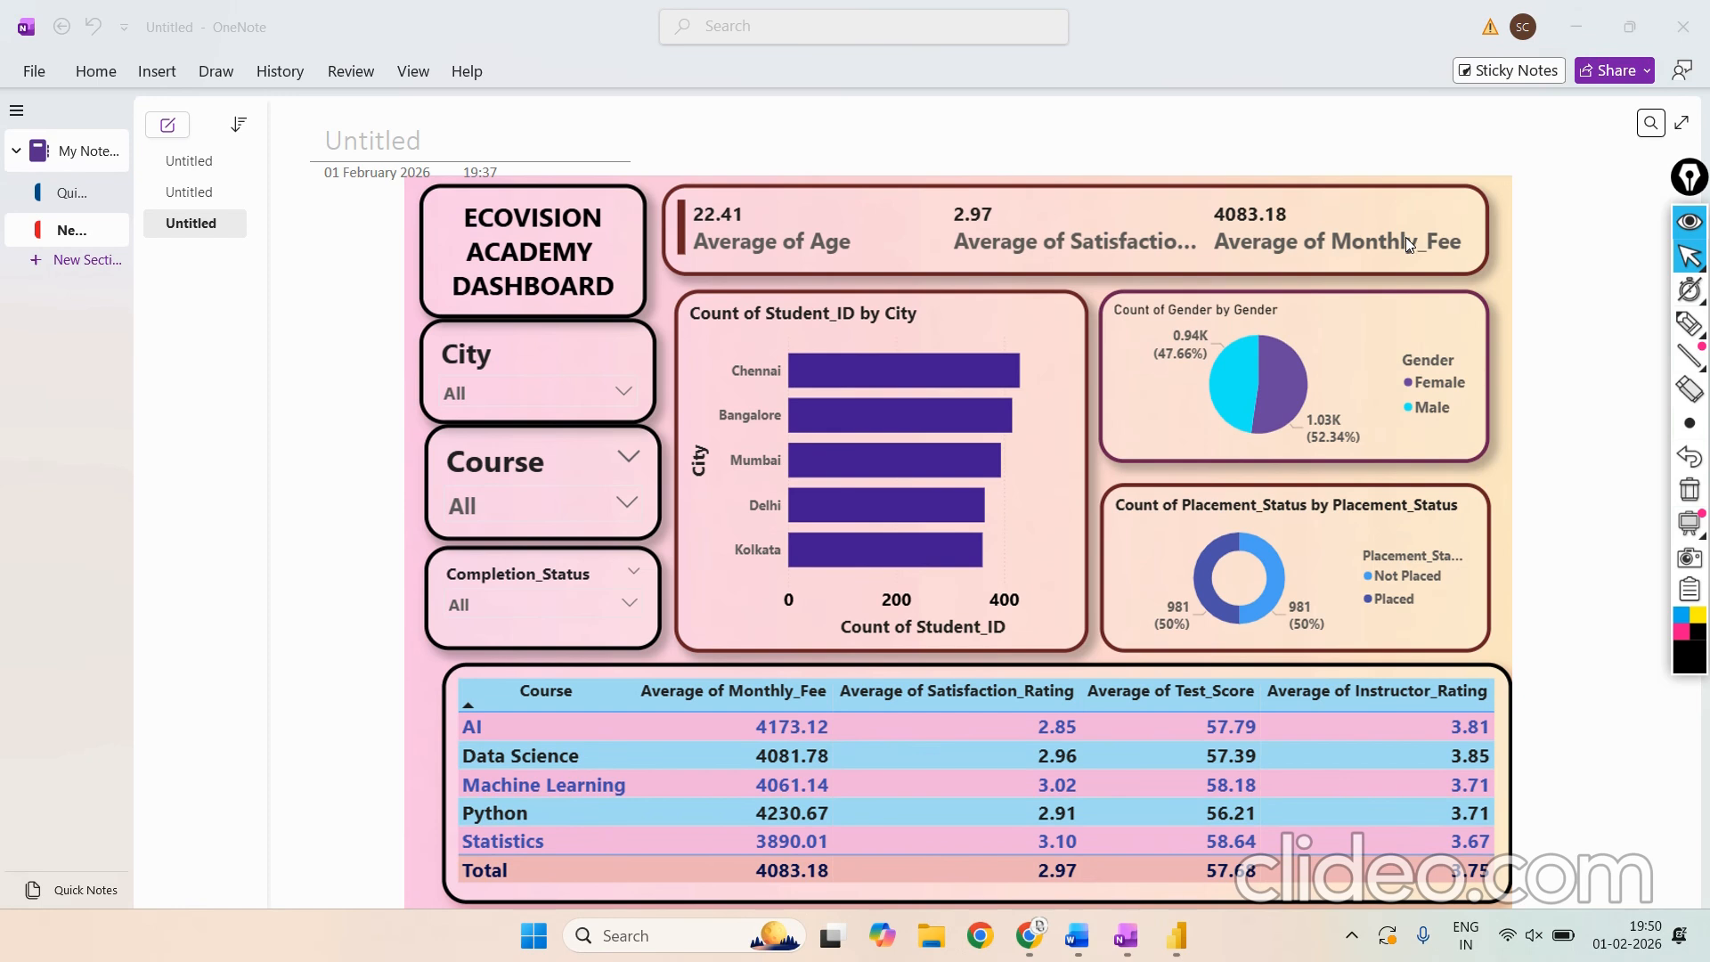
{"action": "left_click", "coordinate": [1178, 946]}
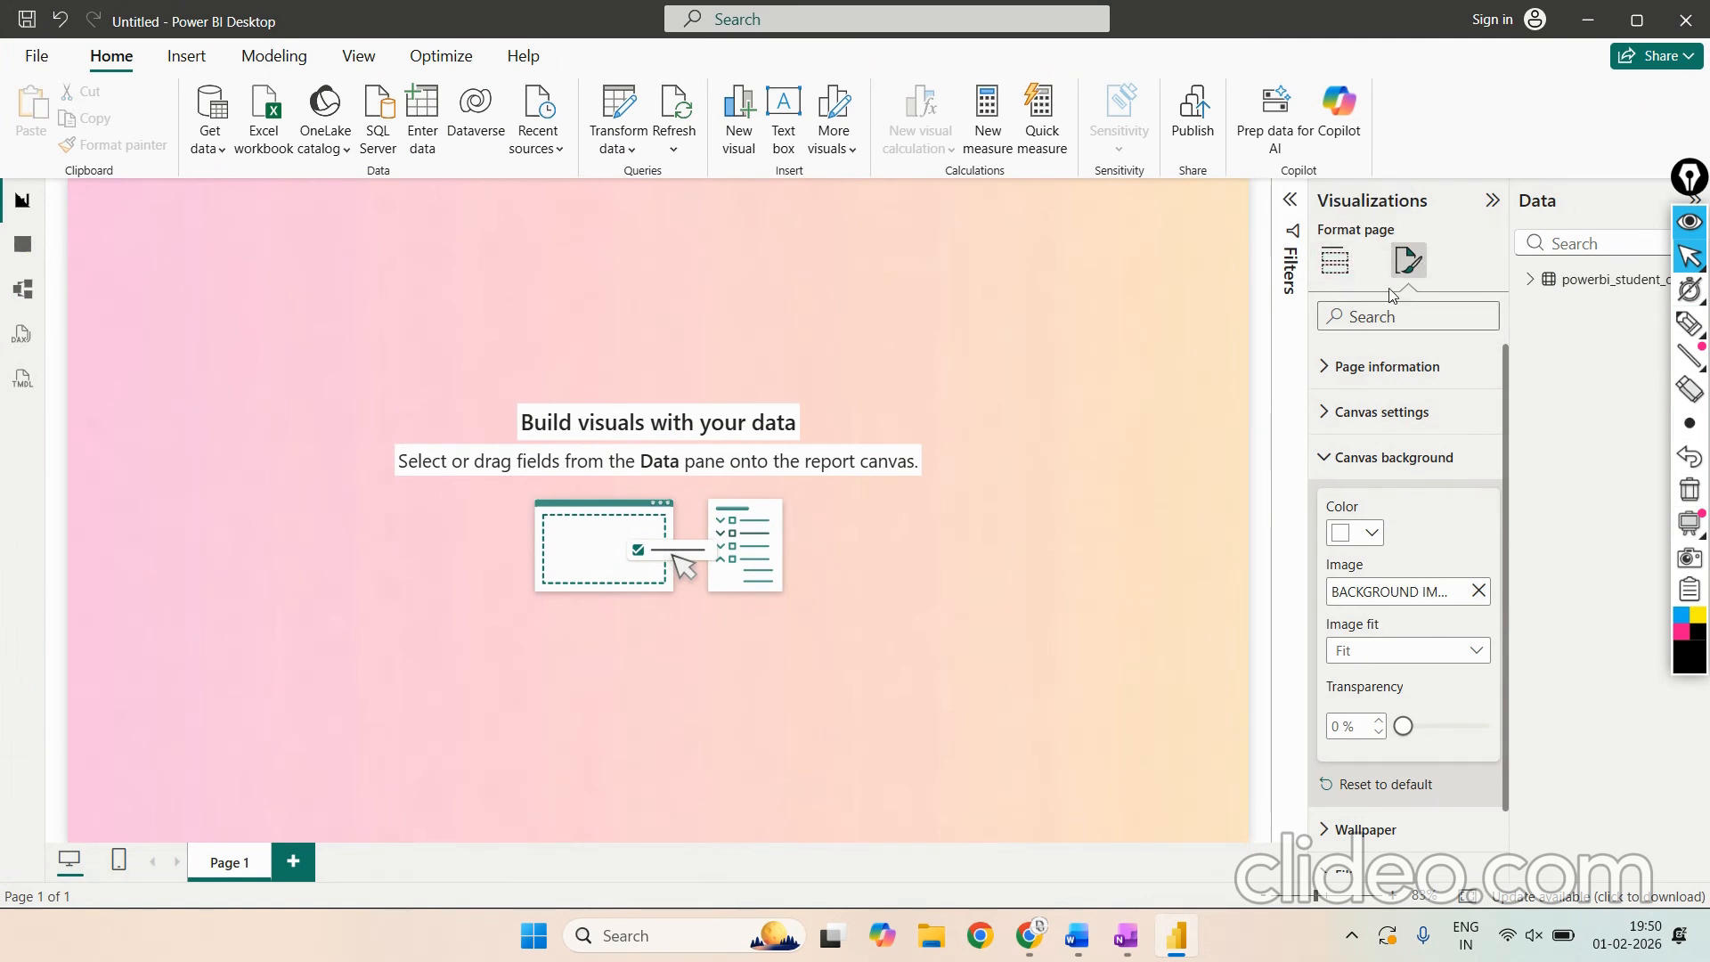
Step: Expand the powerbi_student_dataset_2000 fields, widen the Data pane to show the full field names and display the visual-building options
{"action": "left_click", "coordinate": [1532, 280]}
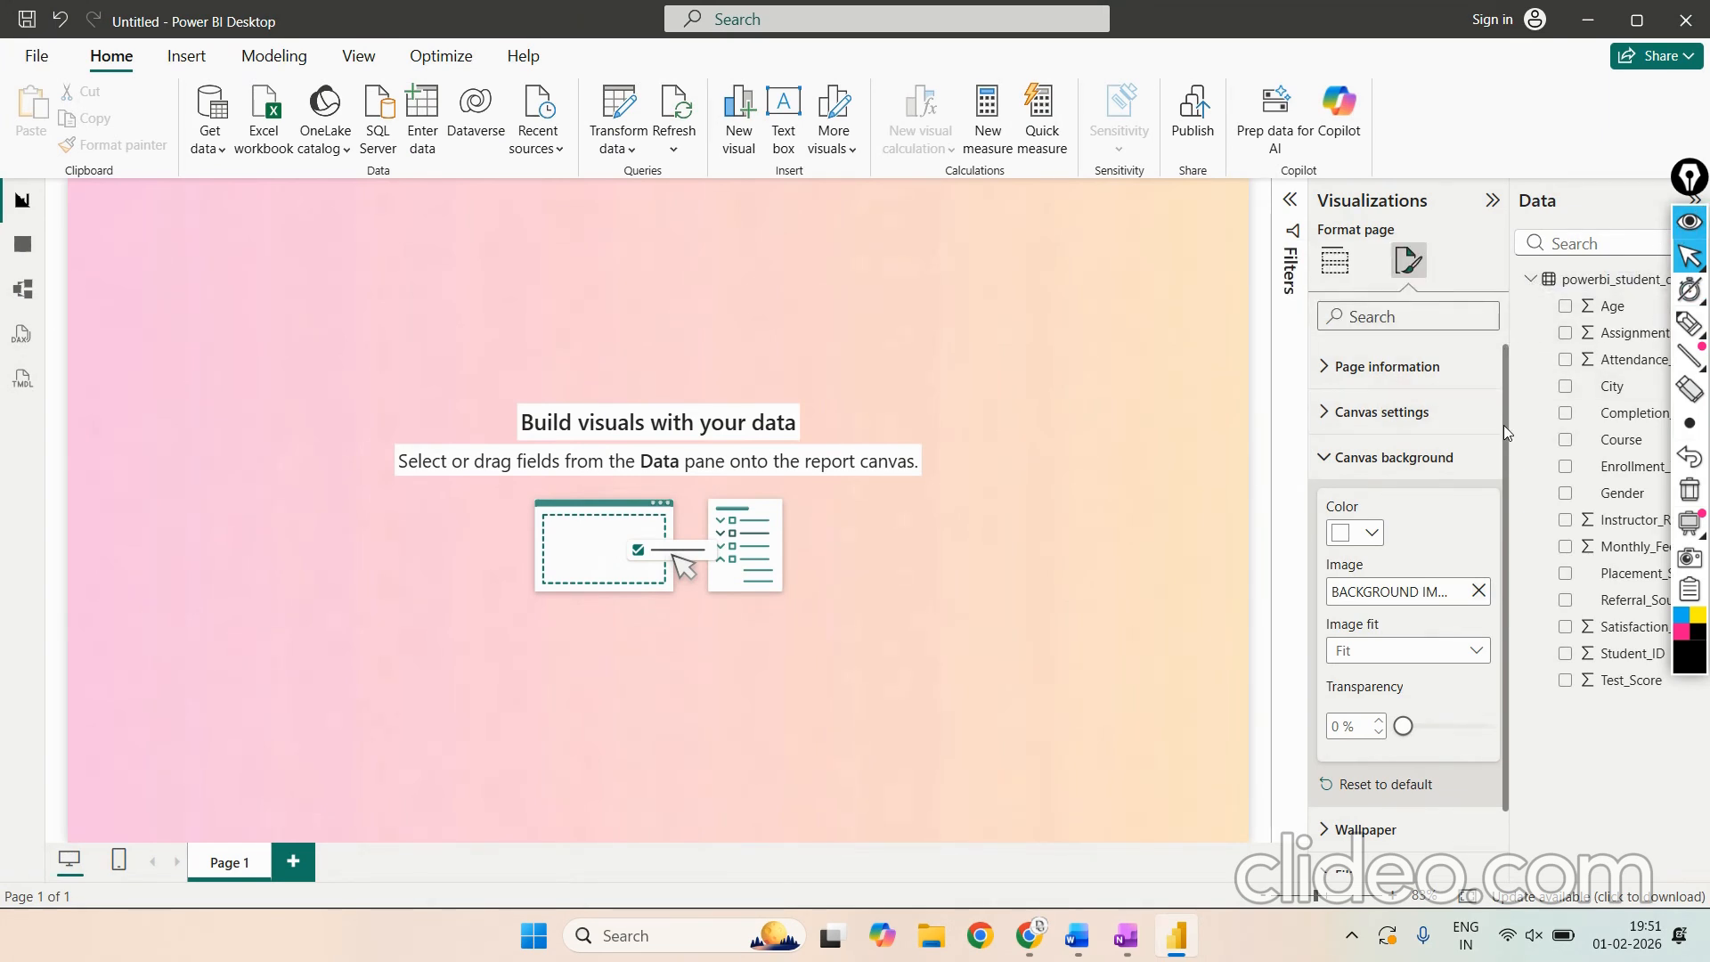
{"action": "left_click_drag", "start_coordinate": [1510, 456], "coordinate": [1402, 473]}
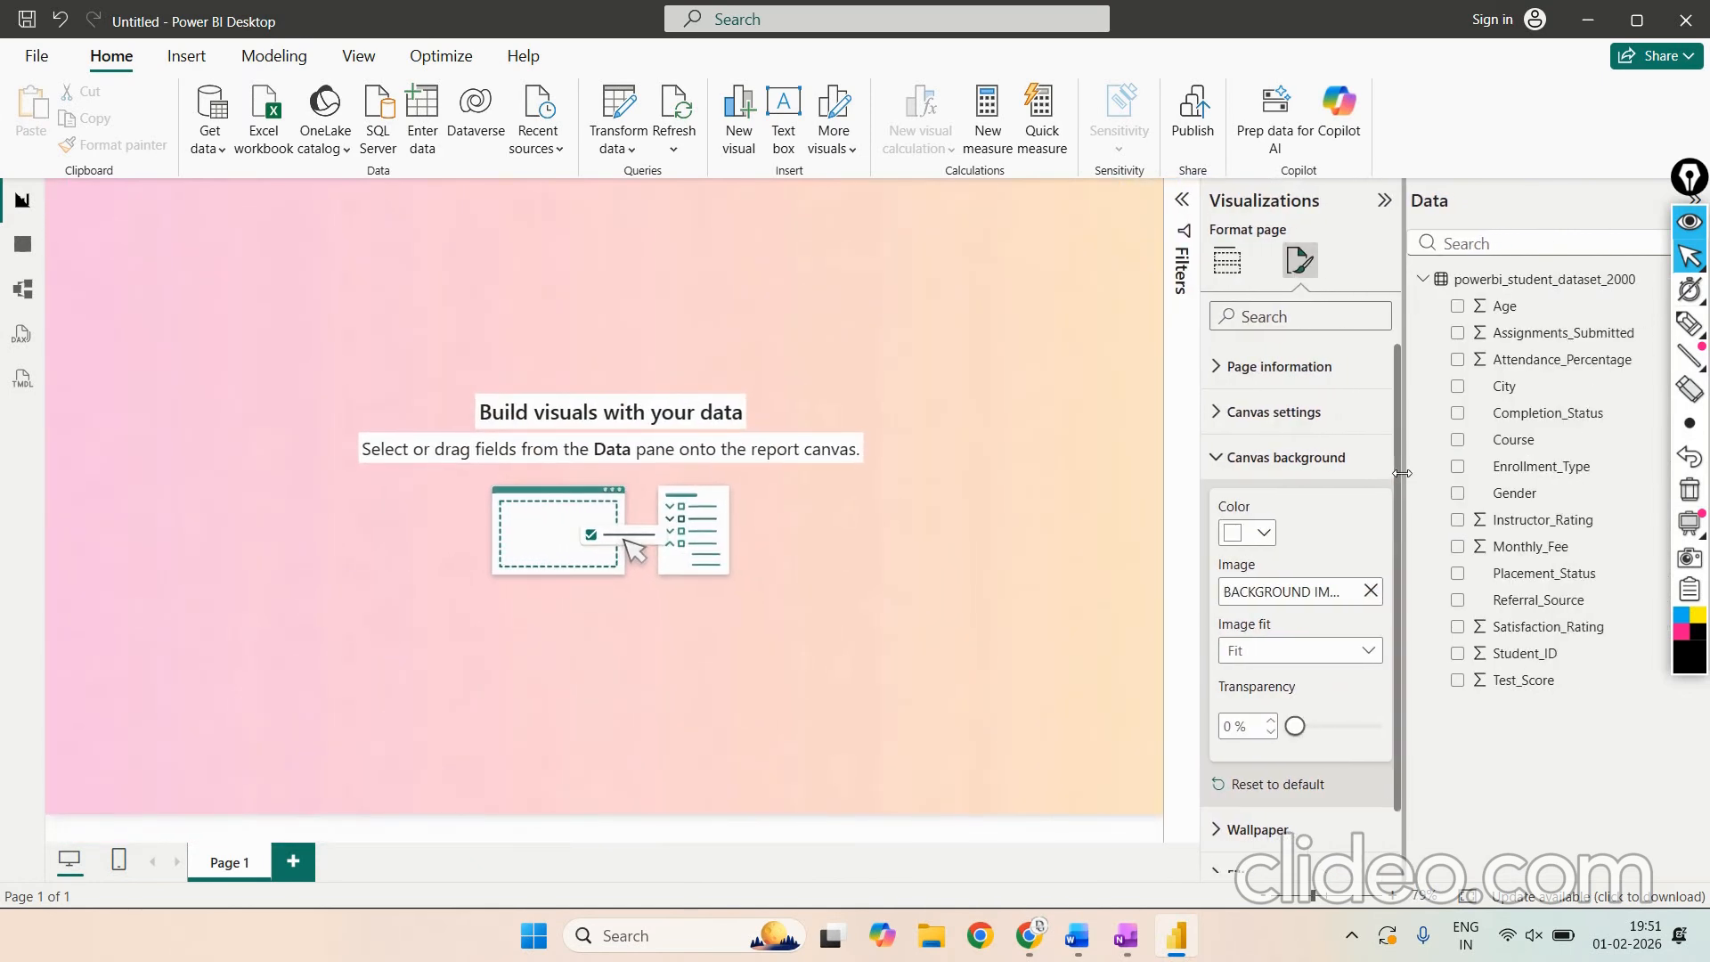
{"action": "left_click", "coordinate": [1225, 265]}
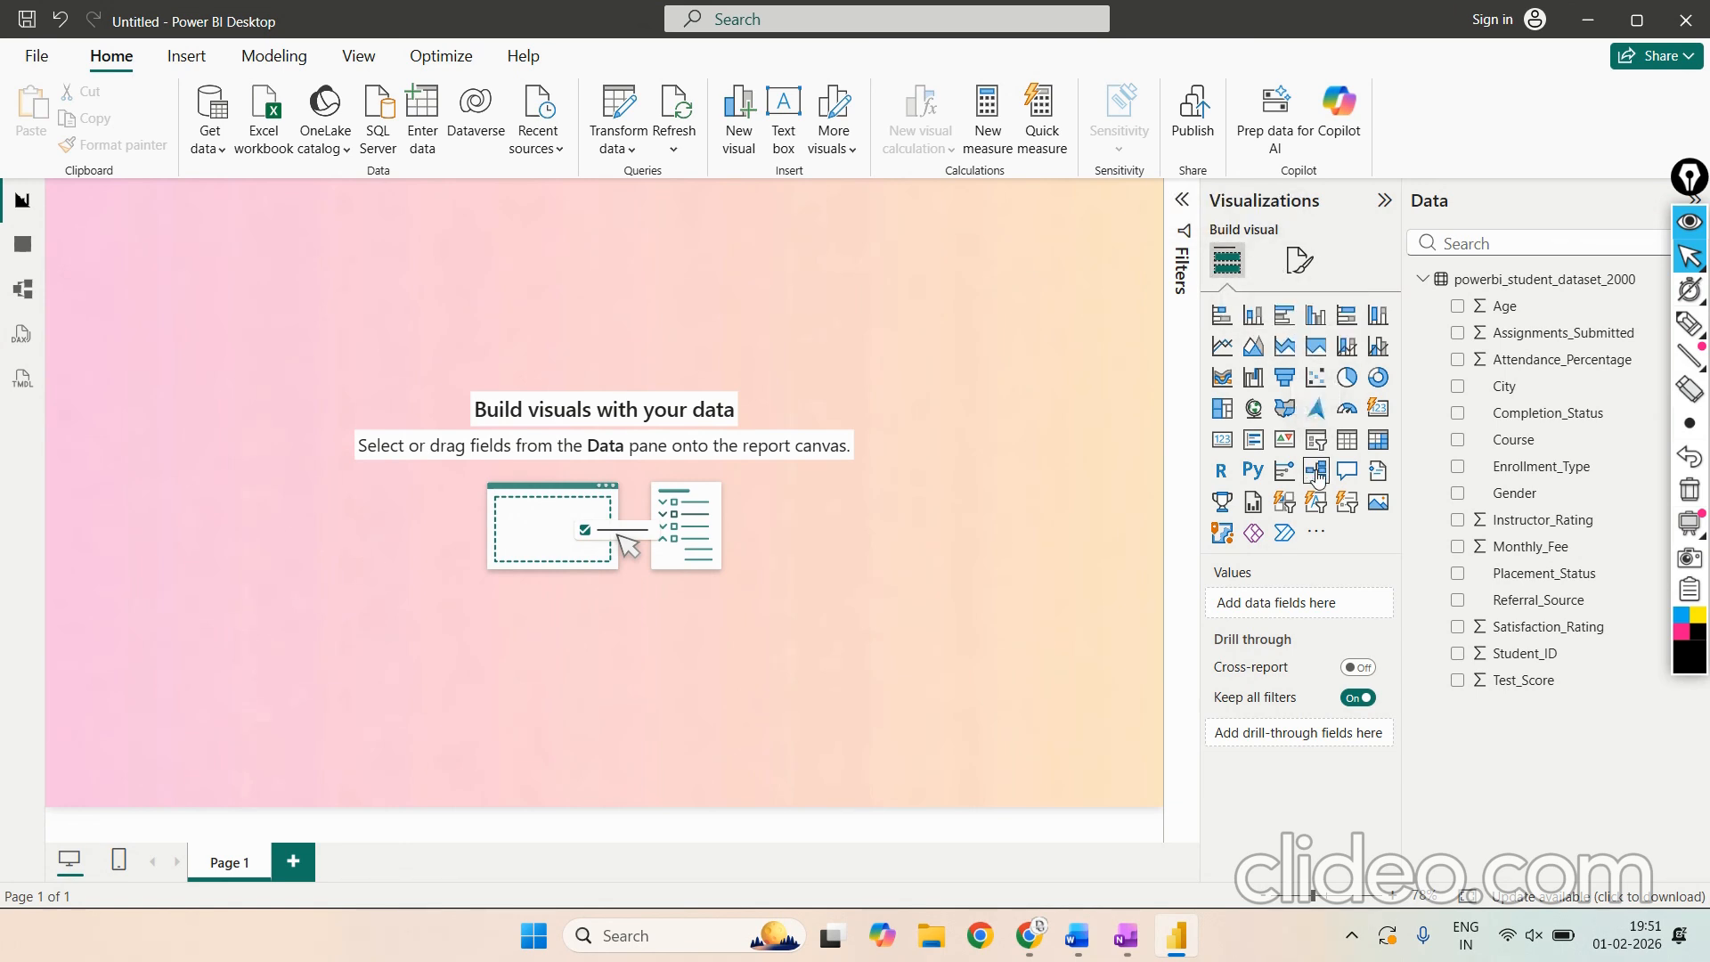
Step: Circle the card visual type with the annotation pen and clear the mark
{"action": "mouse_move", "coordinate": [1692, 330]}
{"action": "left_click", "coordinate": [1595, 327]}
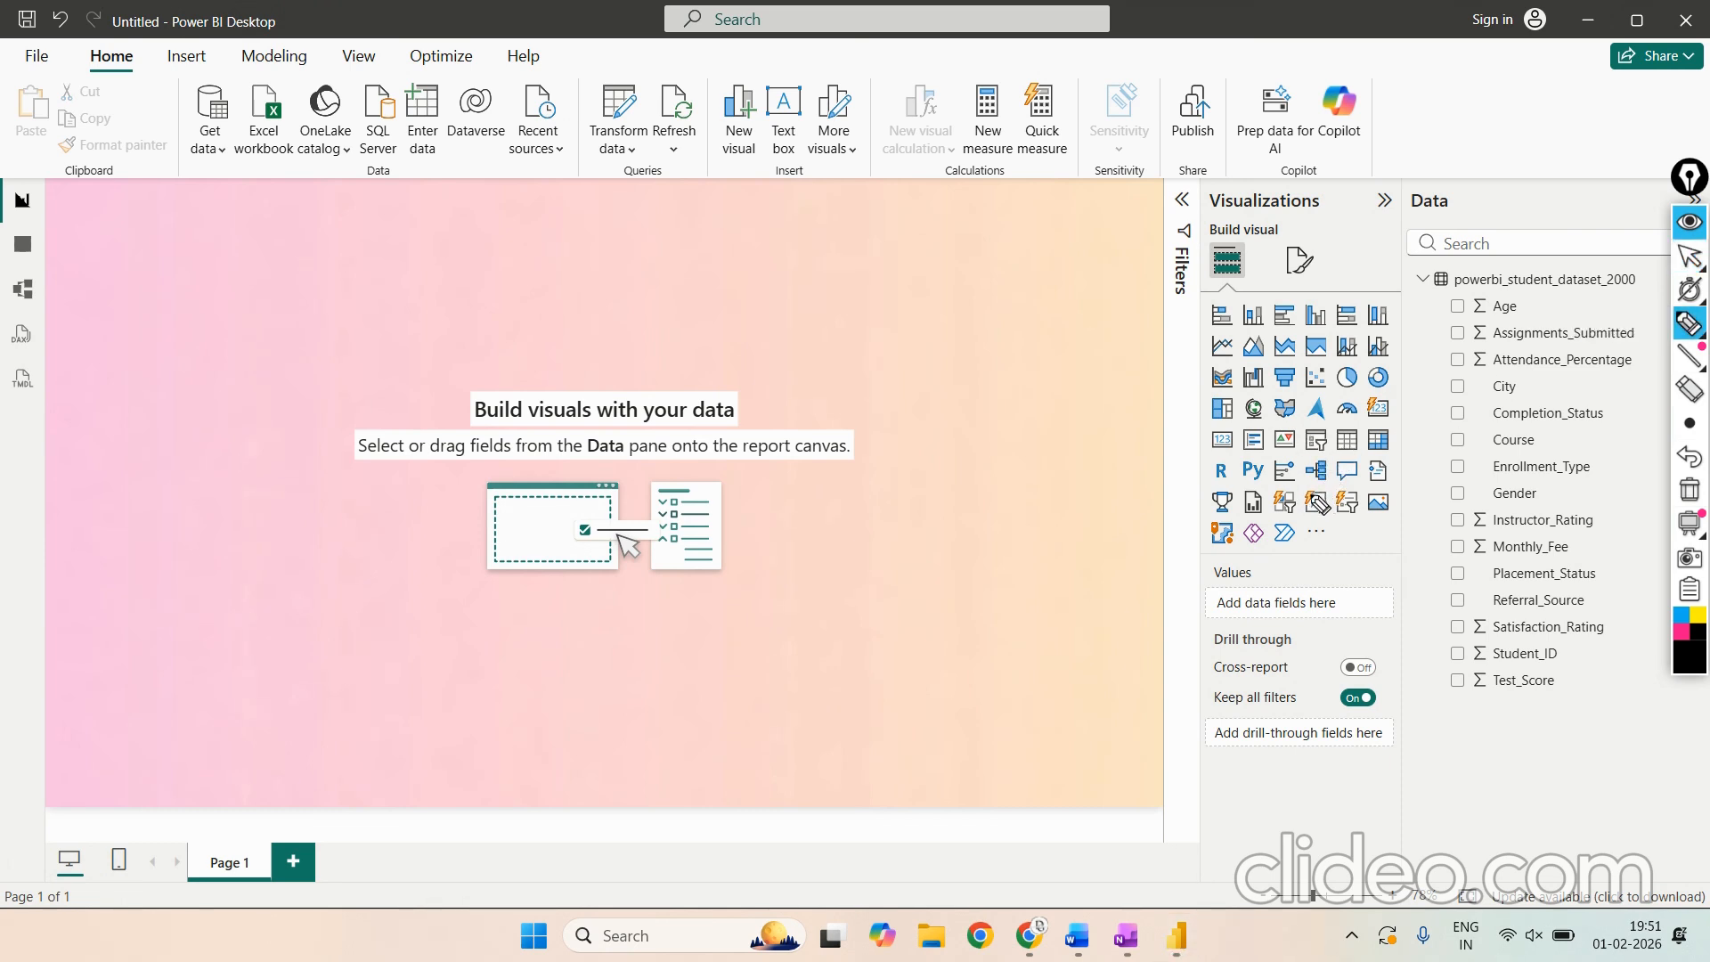
{"action": "mouse_move", "coordinate": [1246, 426]}
{"action": "left_mouse_down"}
{"action": "mouse_move", "coordinate": [1217, 422]}
{"action": "mouse_move", "coordinate": [1208, 448]}
{"action": "left_mouse_up"}
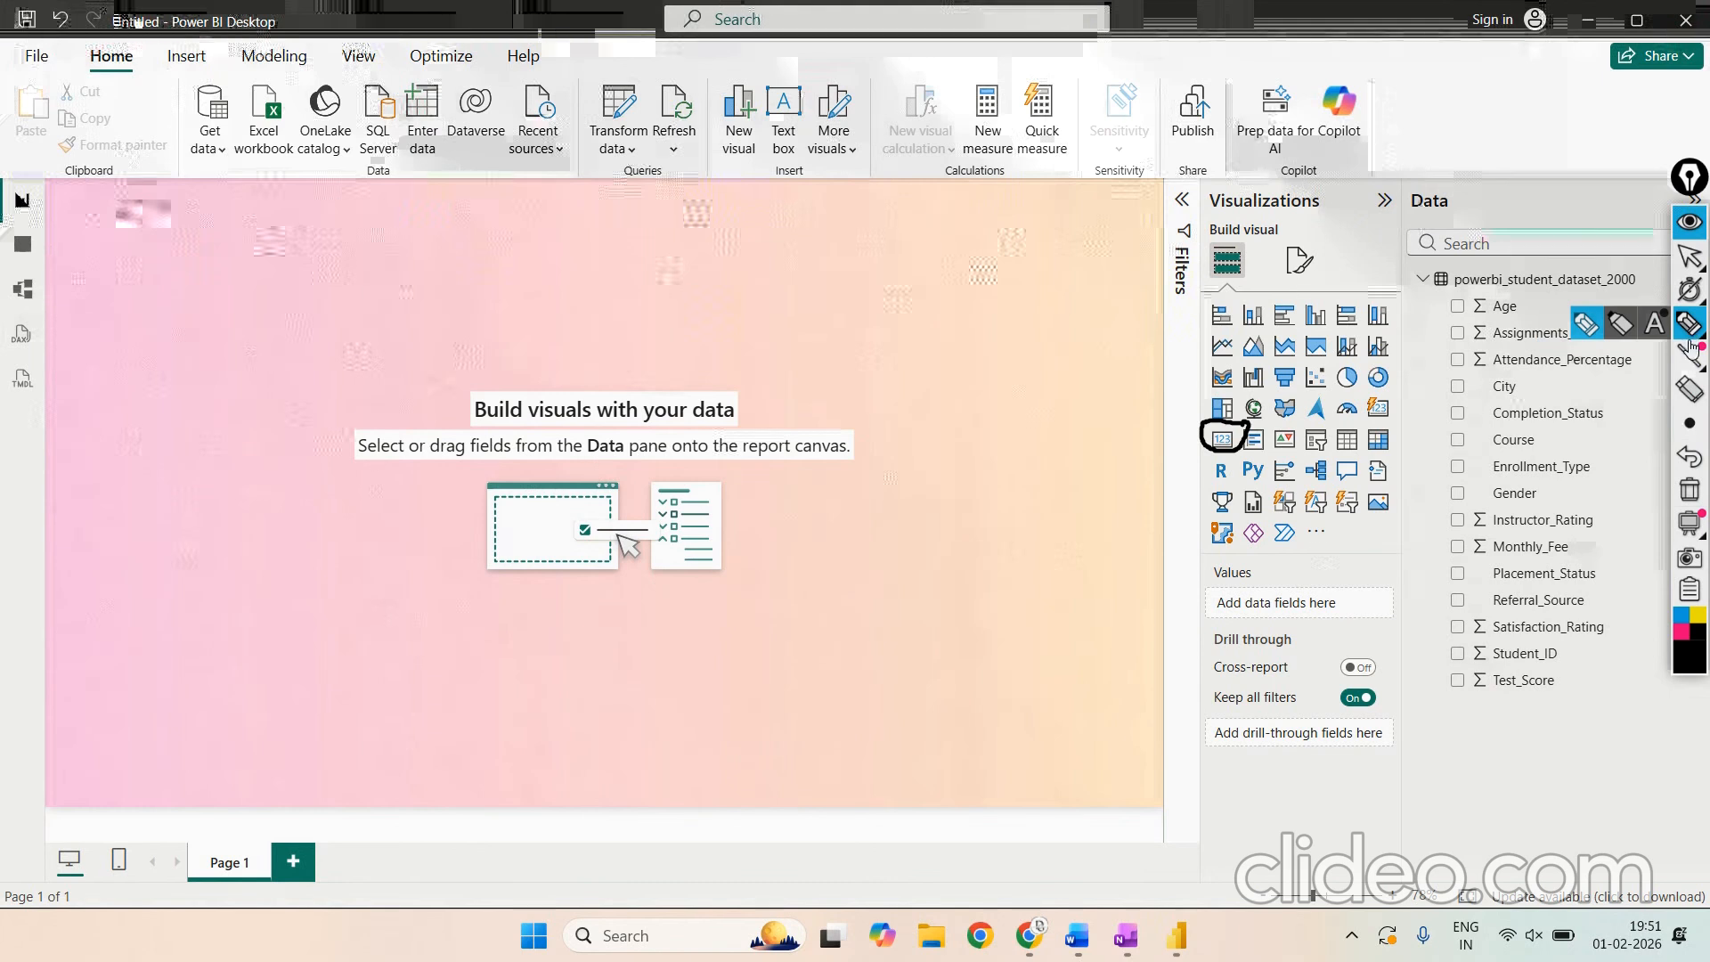
{"action": "left_click", "coordinate": [1689, 490]}
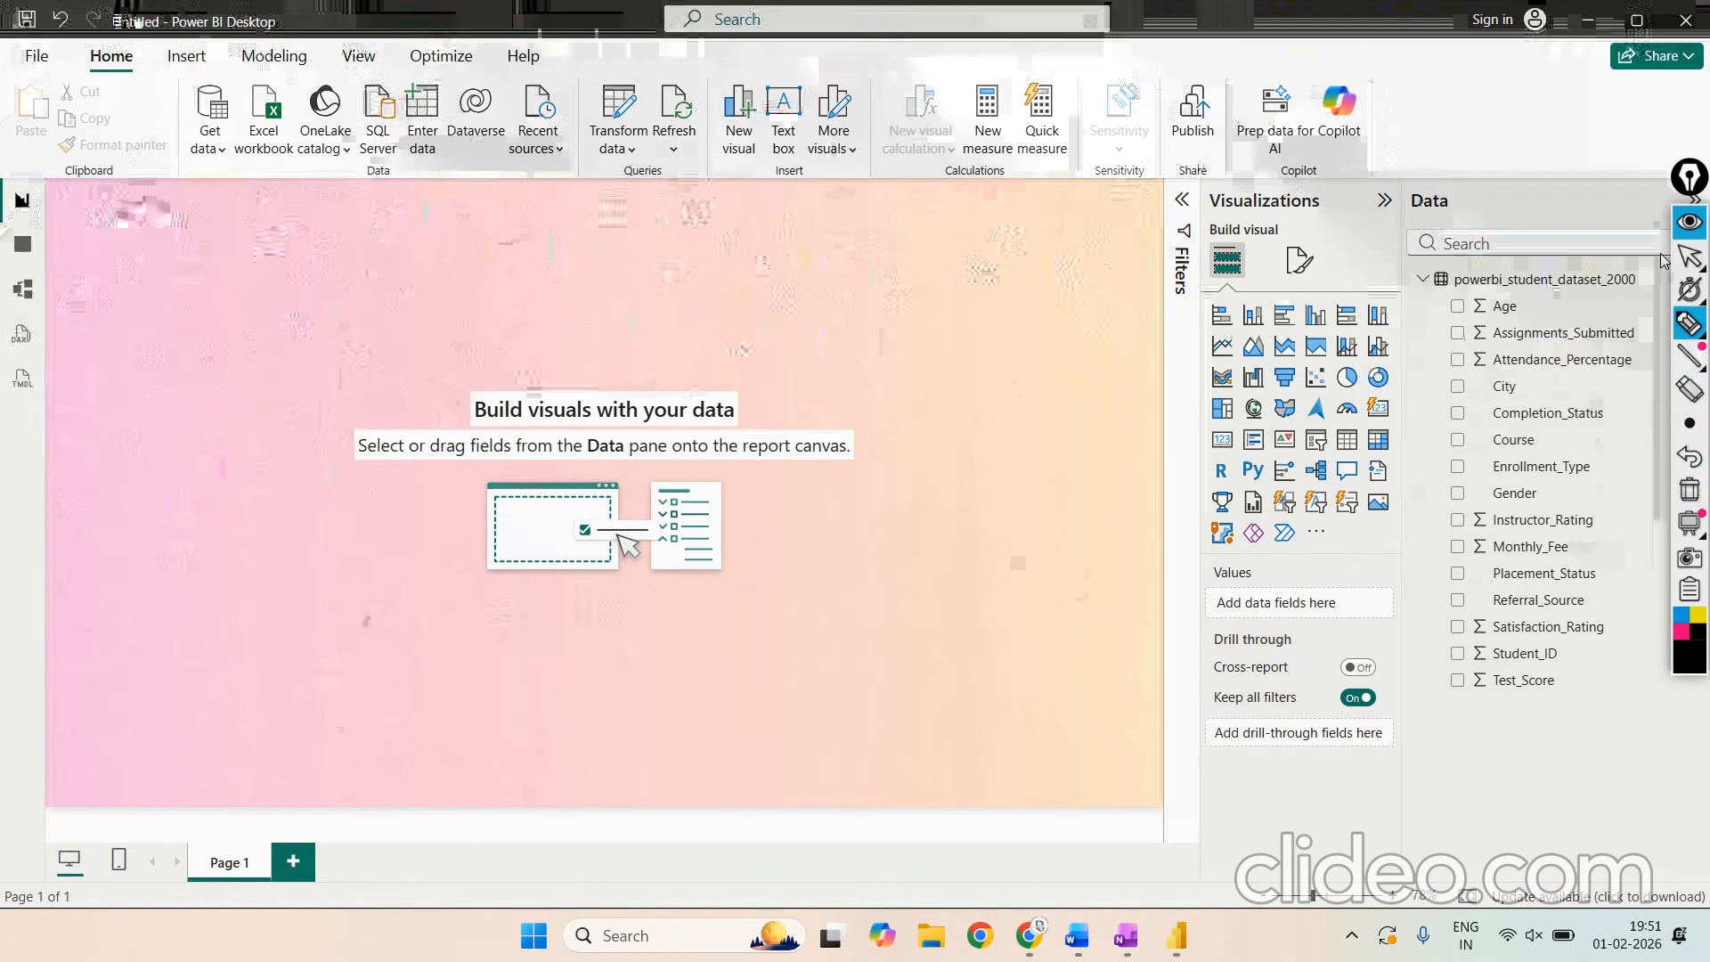
Step: Add three empty card visuals to the report canvas
{"action": "left_click", "coordinate": [1221, 442]}
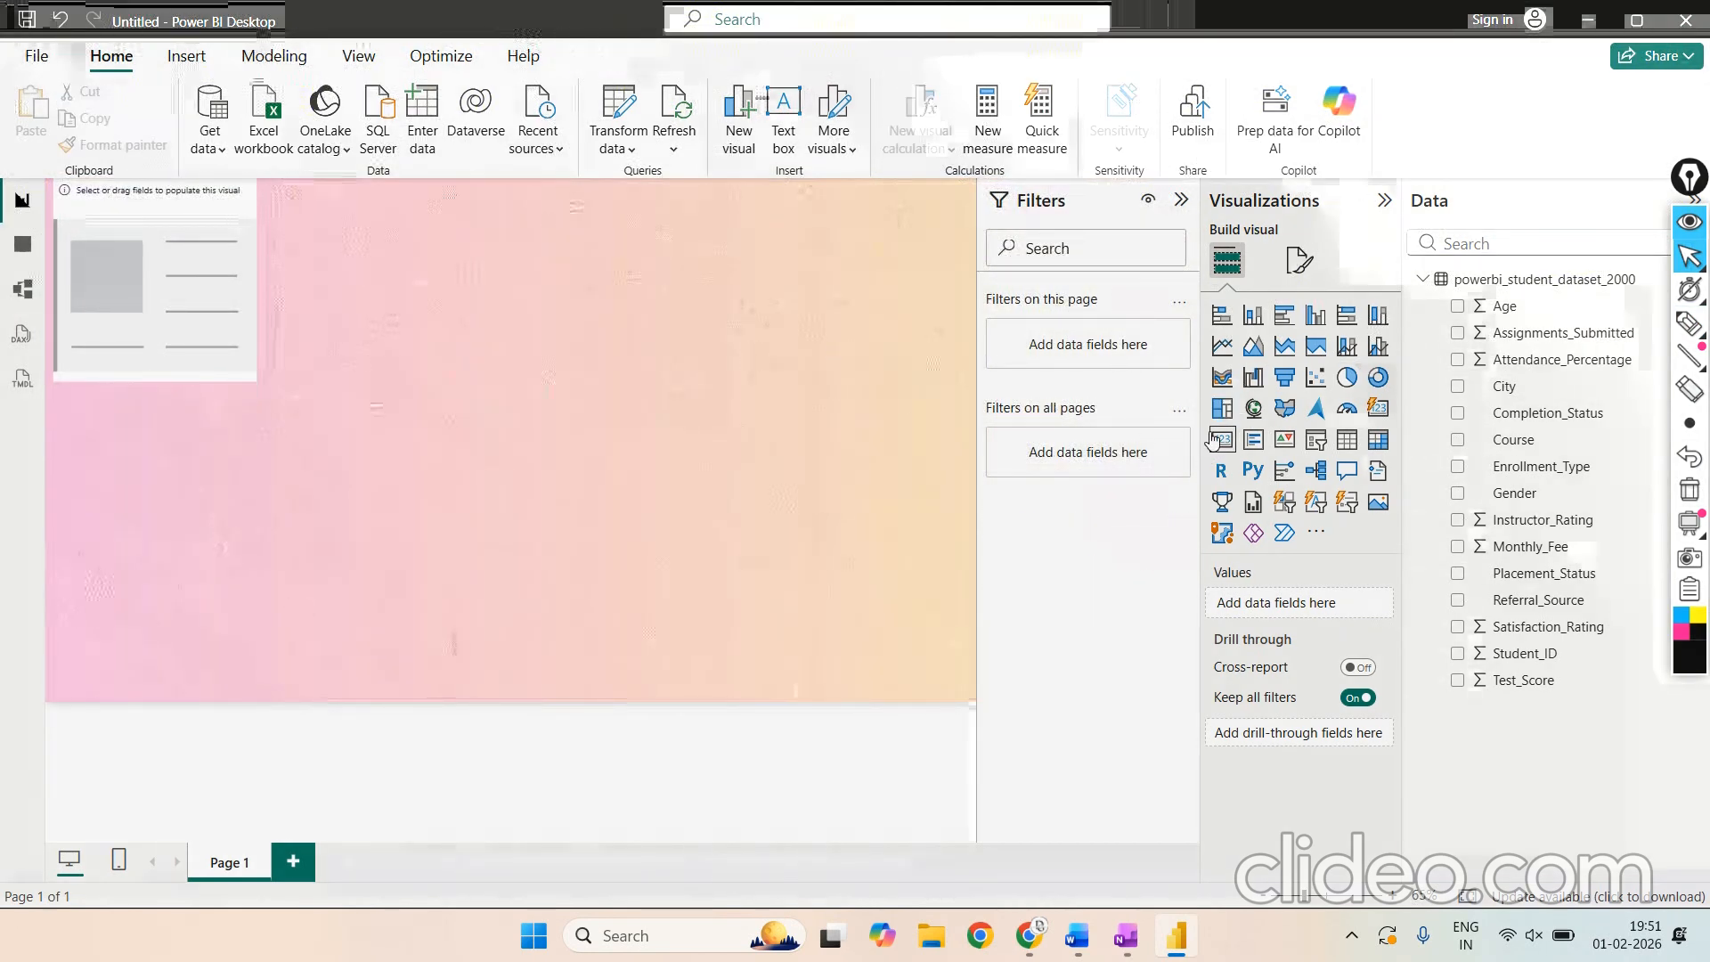
{"action": "left_click", "coordinate": [1223, 448]}
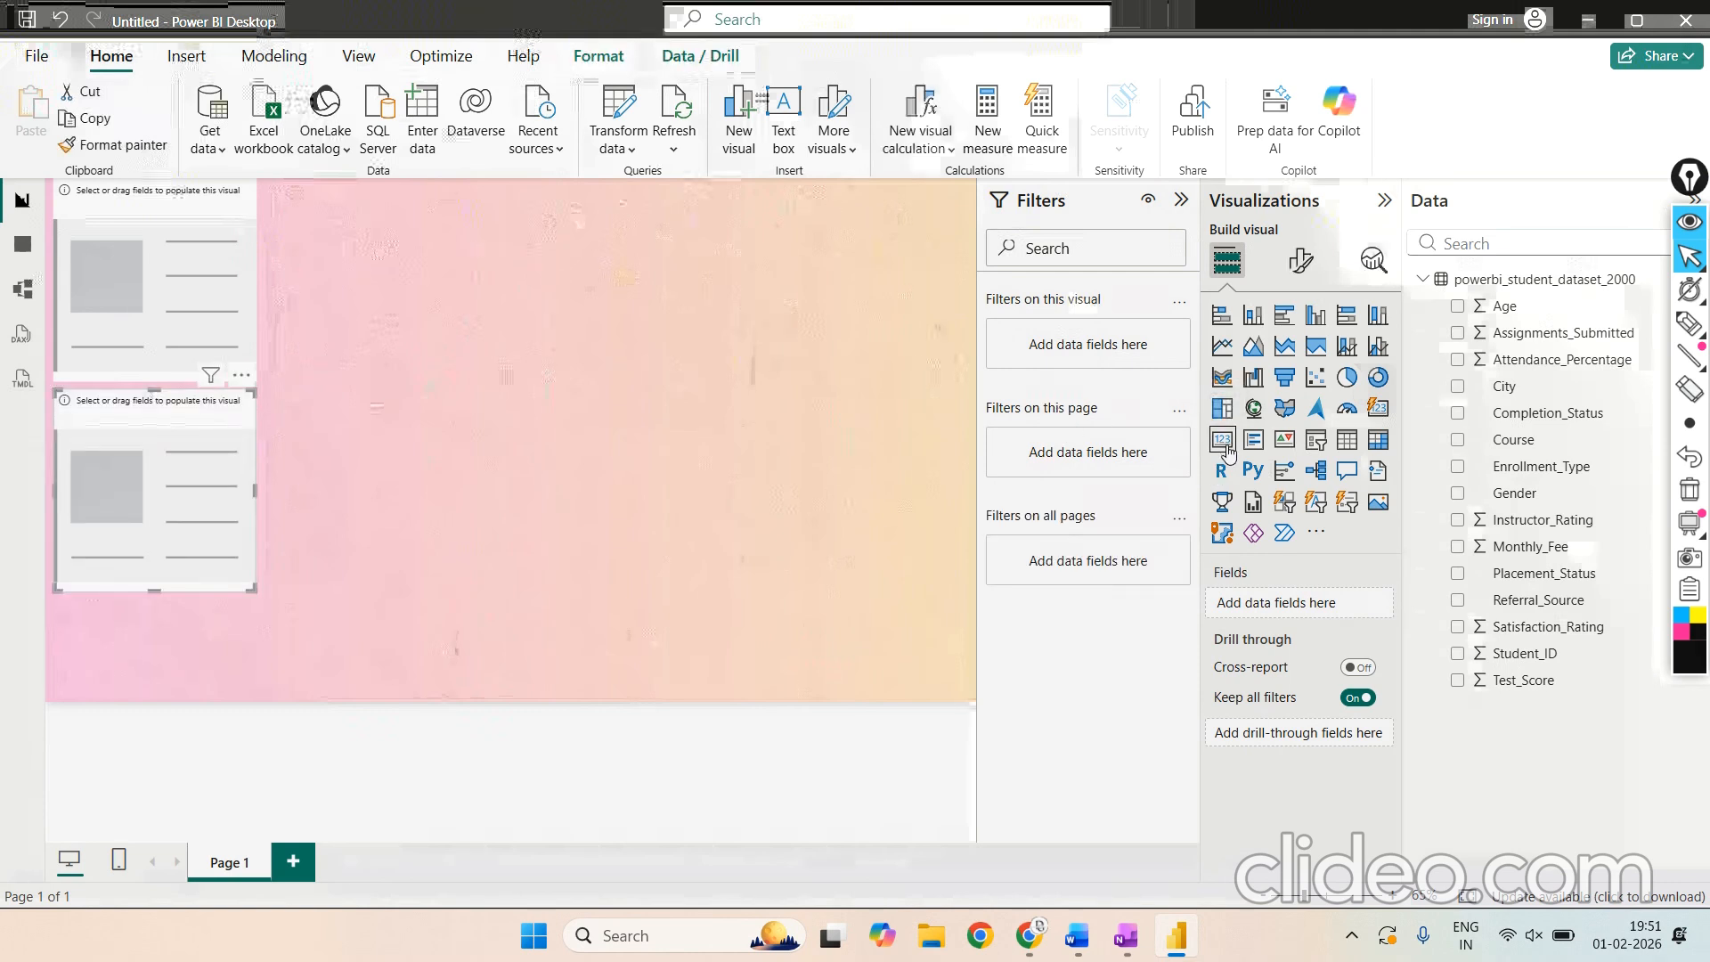
{"action": "left_click", "coordinate": [621, 405]}
{"action": "left_click", "coordinate": [1224, 445]}
Step: Arrange the three cards side by side along the canvas's upper edge and shorten them to the same height
{"action": "left_click_drag", "start_coordinate": [226, 670], "coordinate": [883, 284]}
{"action": "left_click_drag", "start_coordinate": [231, 441], "coordinate": [611, 246]}
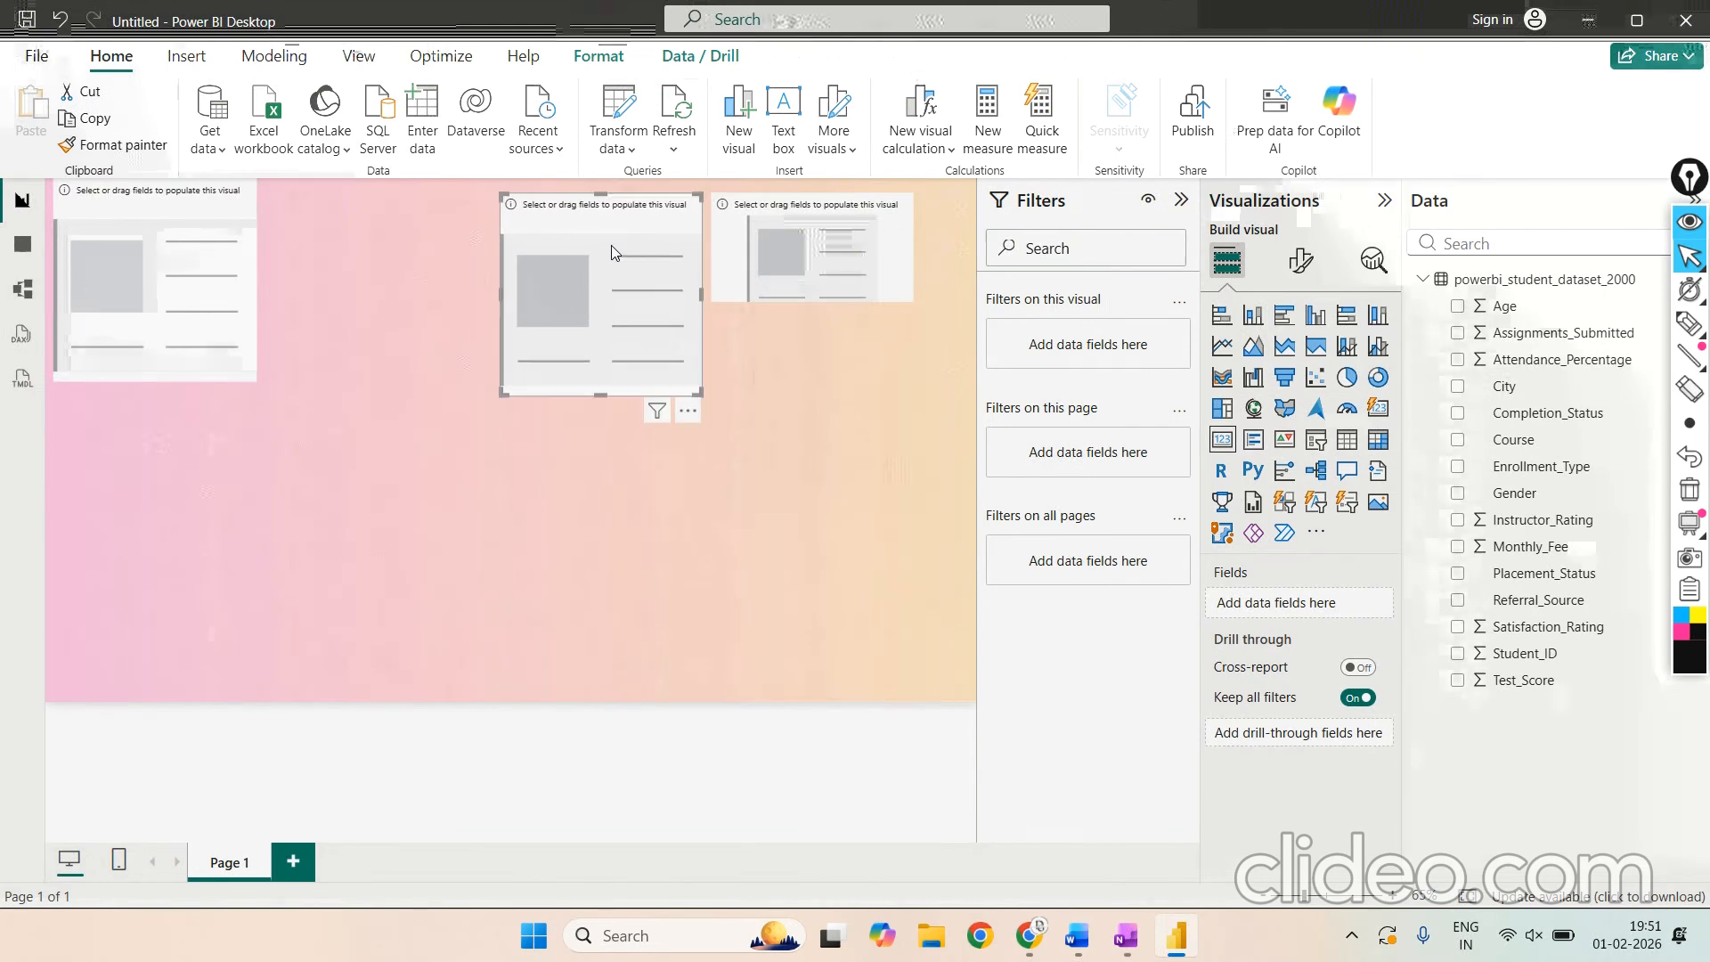
{"action": "left_click_drag", "start_coordinate": [601, 392], "coordinate": [624, 297]}
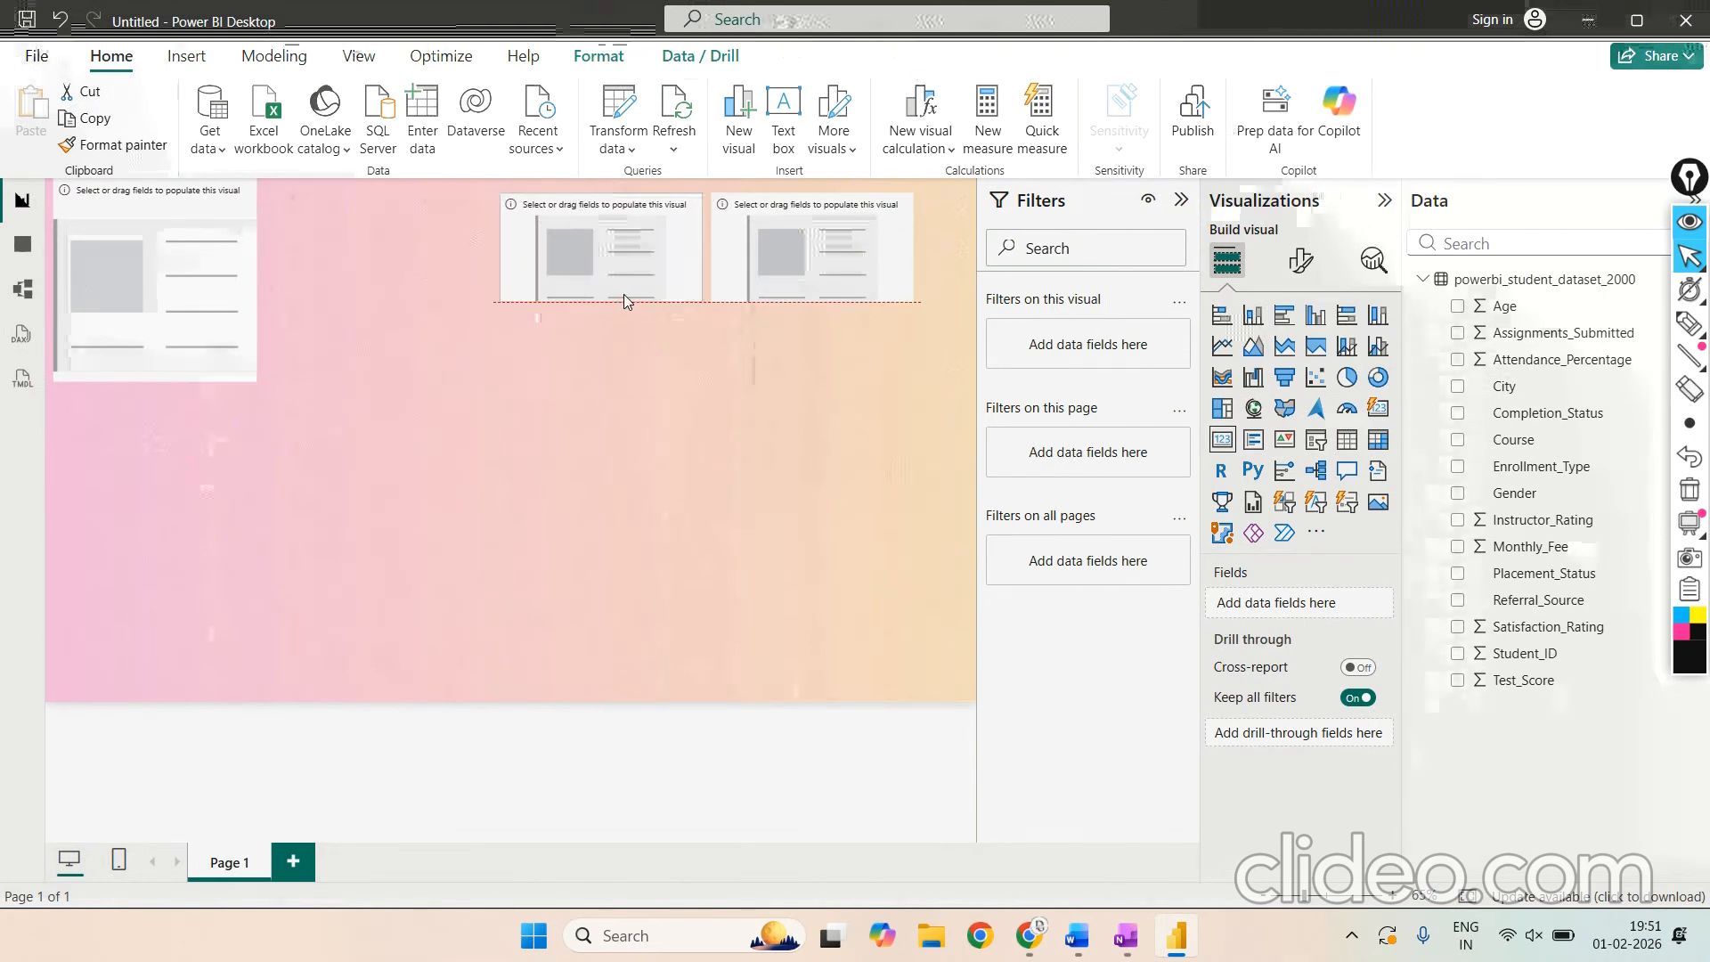
{"action": "left_click_drag", "start_coordinate": [205, 250], "coordinate": [394, 287]}
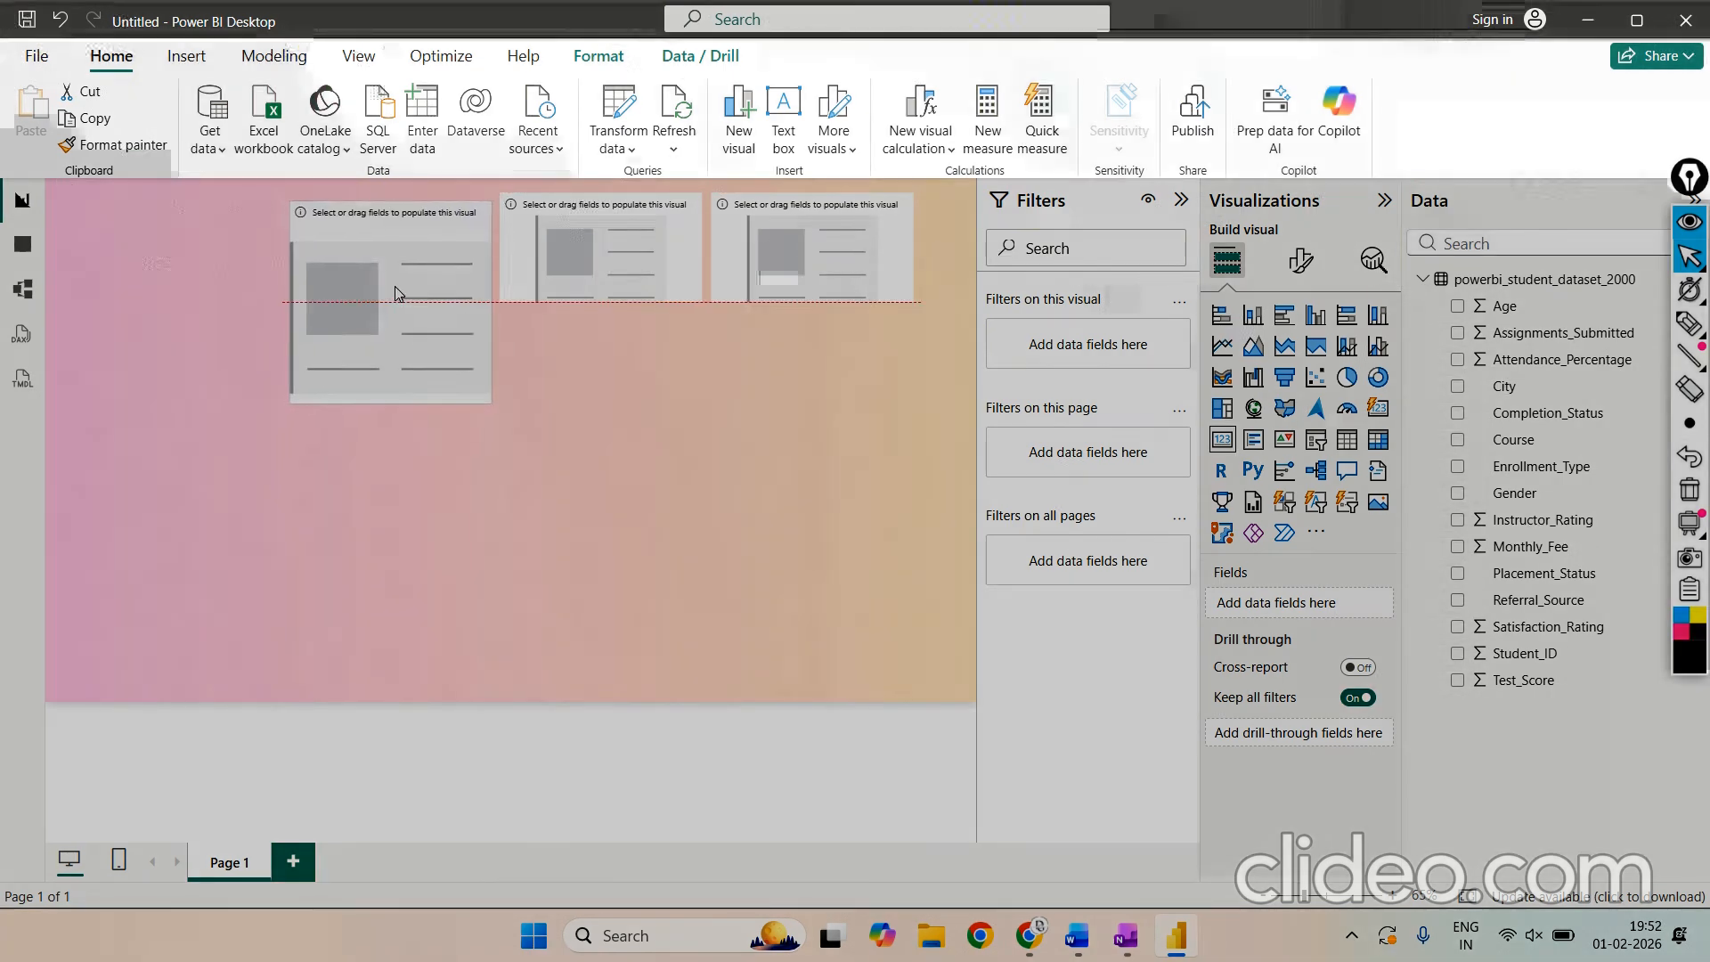
{"action": "left_click_drag", "start_coordinate": [389, 395], "coordinate": [434, 297]}
{"action": "left_click", "coordinate": [436, 303]}
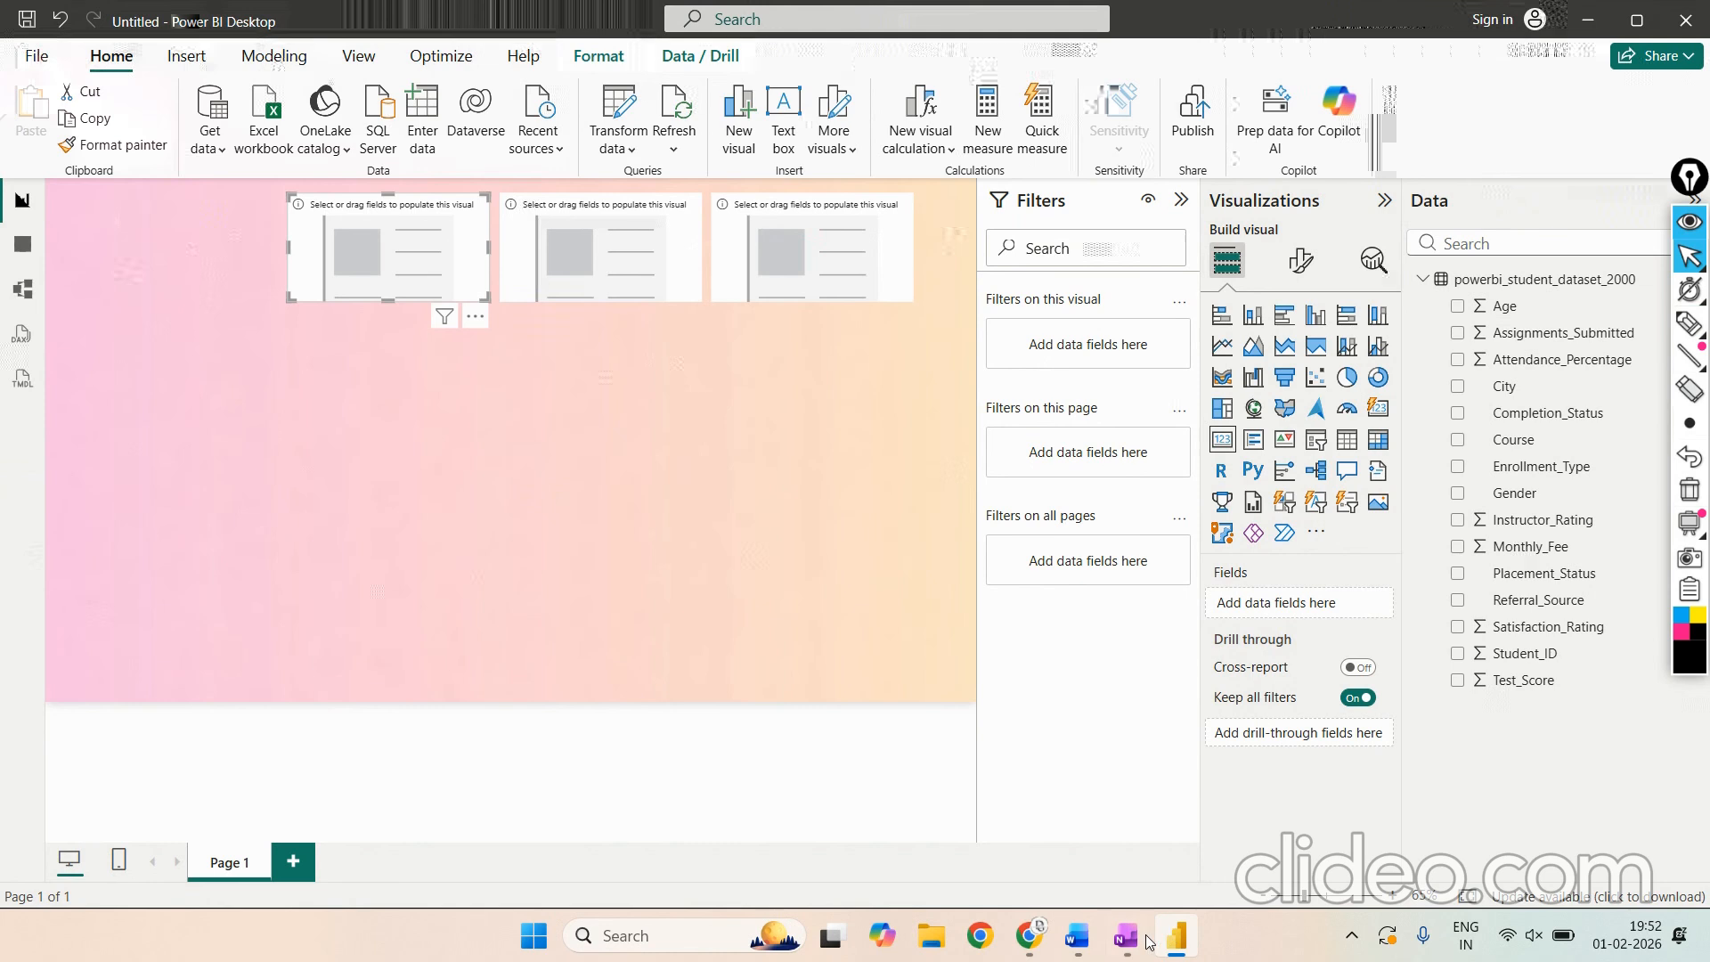
Step: Check the average cards on the reference dashboard in OneNote, return to Power BI Desktop and select the Age field
{"action": "left_click", "coordinate": [1126, 936]}
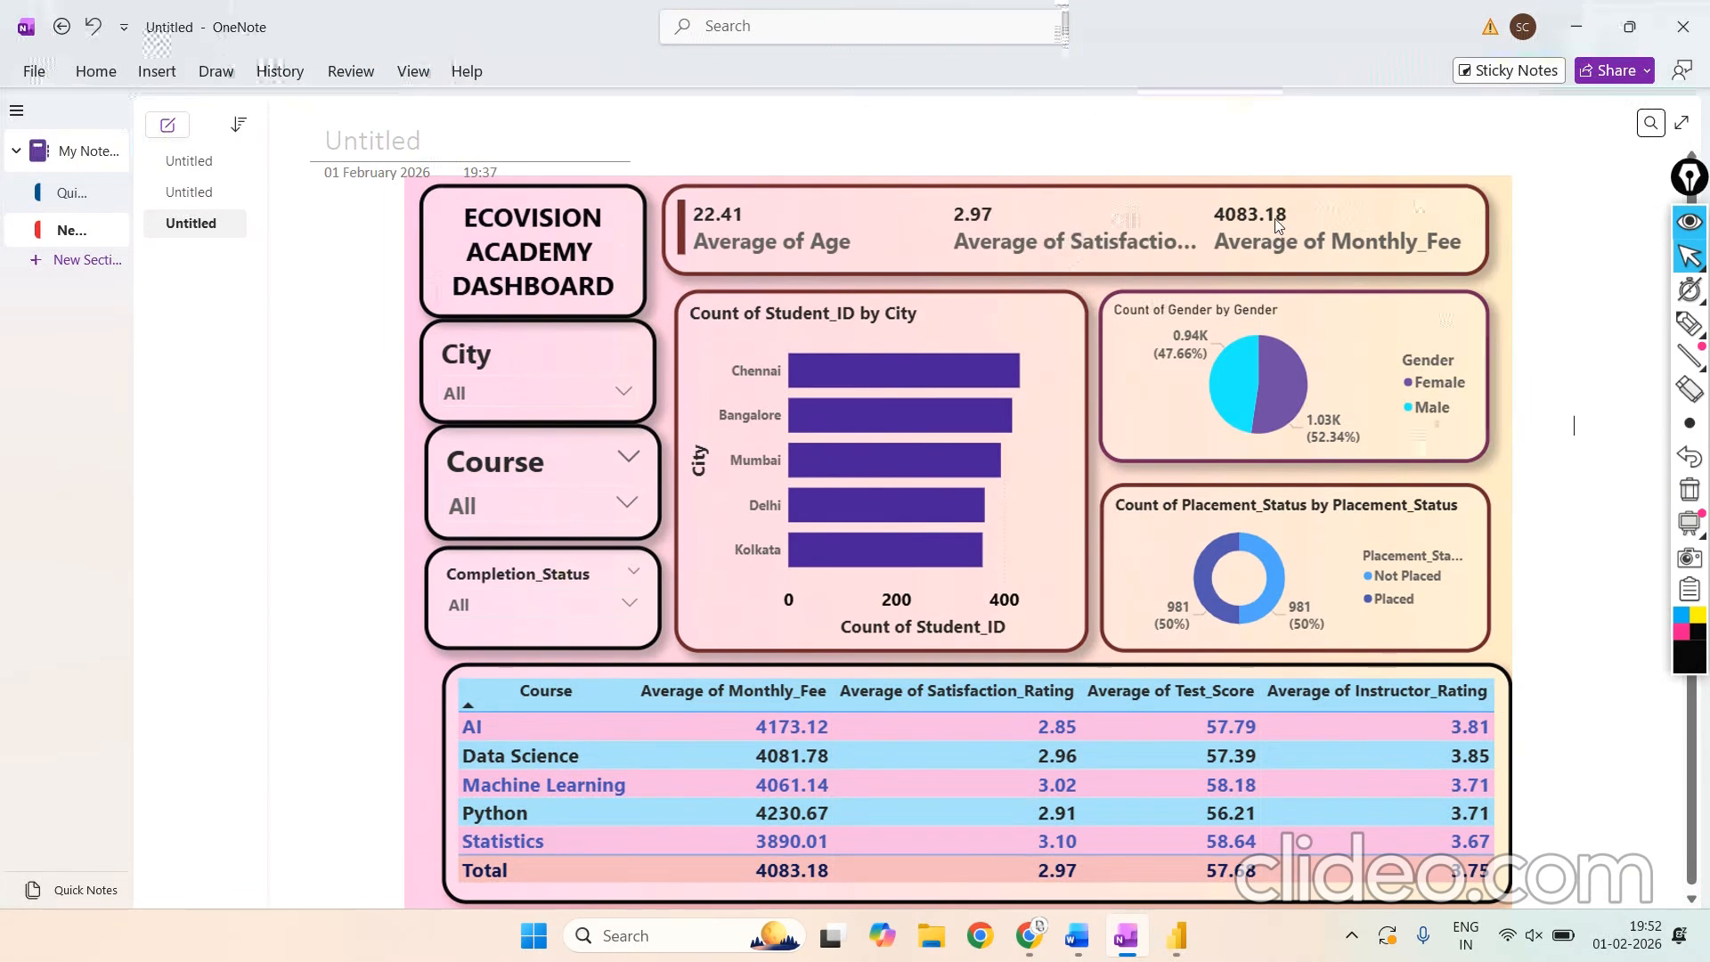
{"action": "left_click", "coordinate": [1588, 35]}
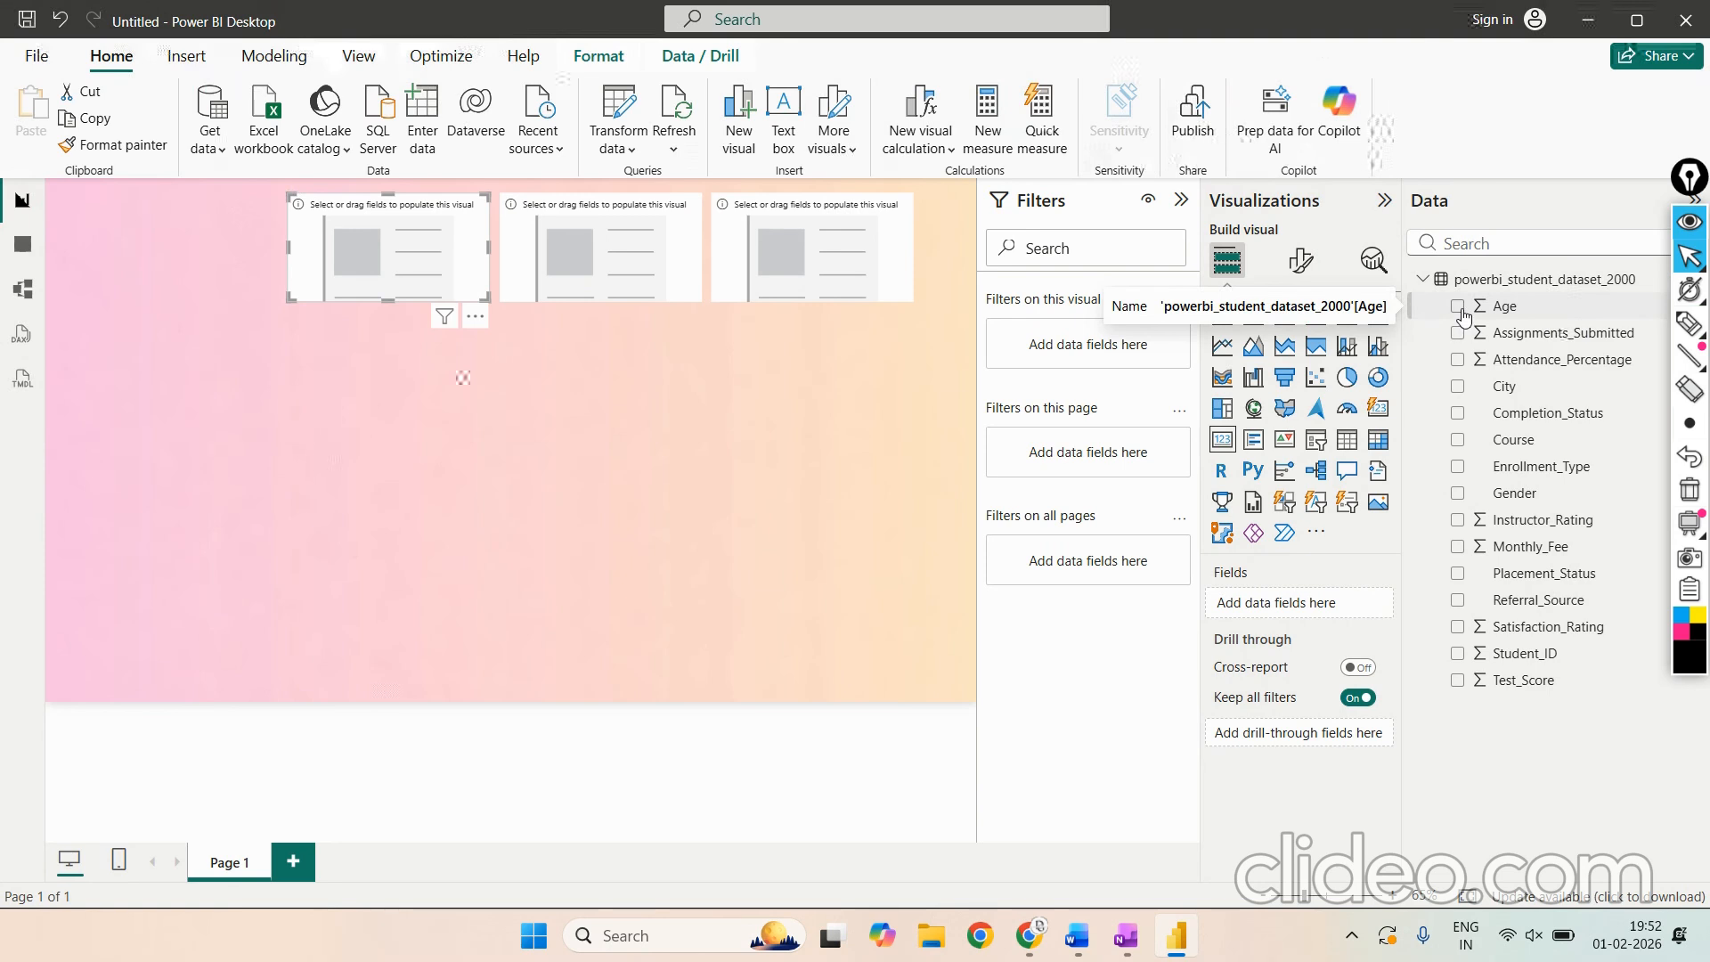
{"action": "double_click", "coordinate": [1501, 305]}
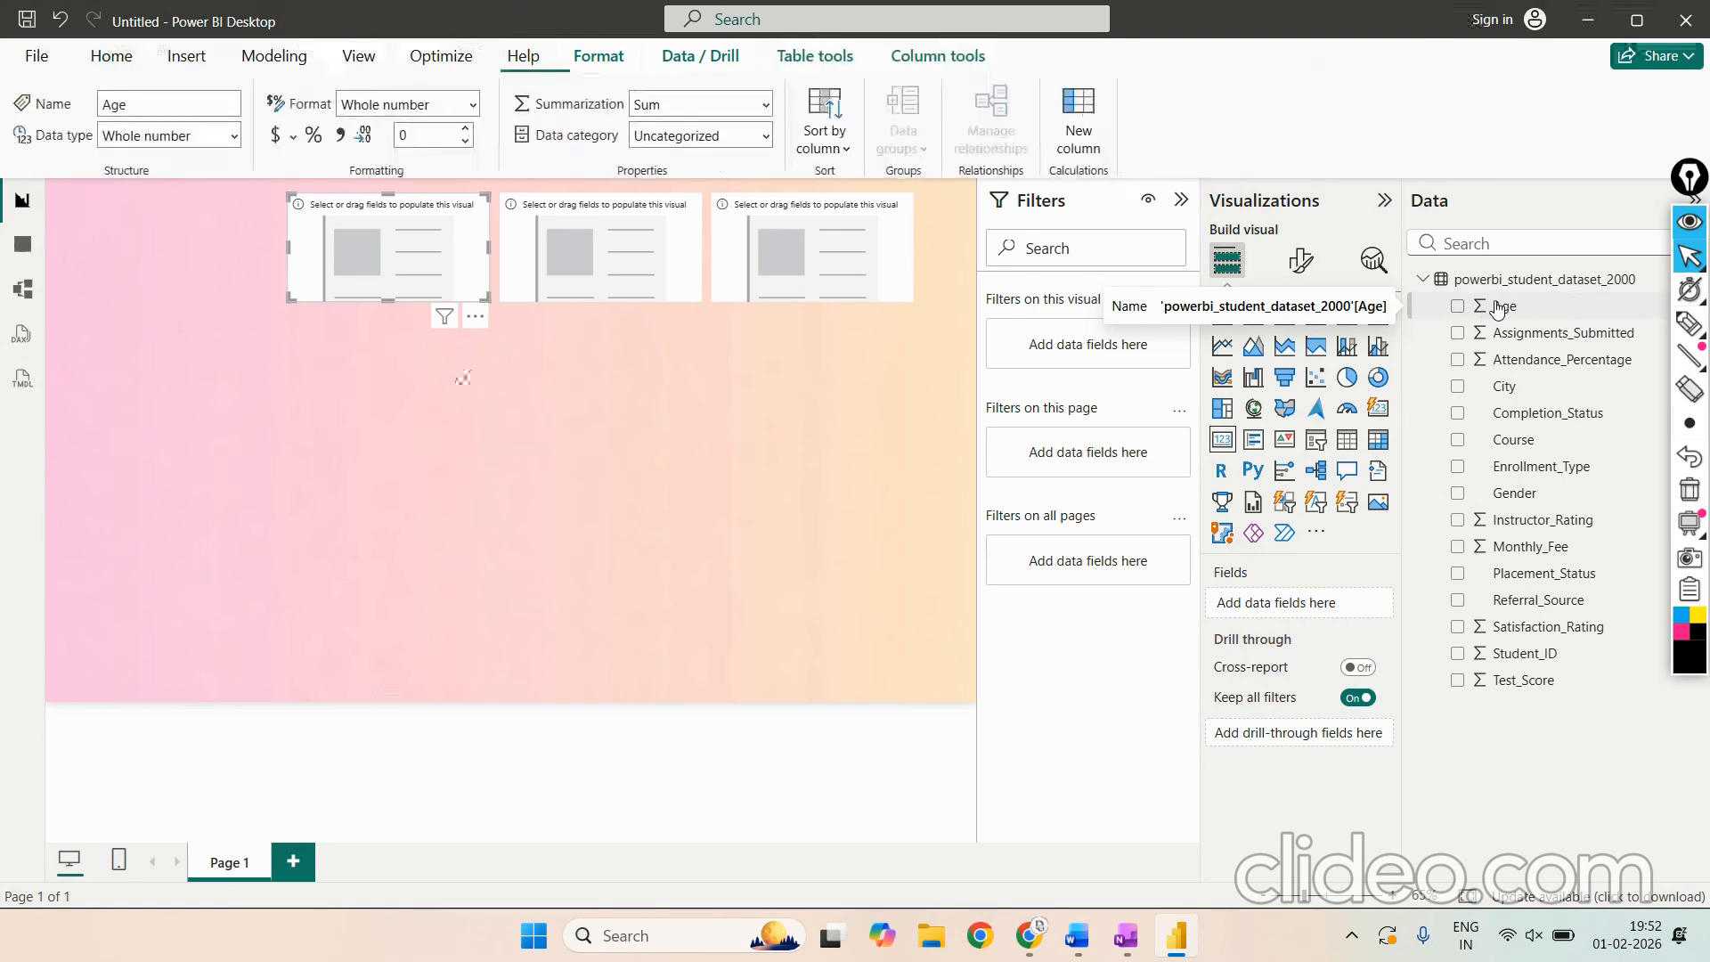
Step: Circle Age's Summarization and Data category properties and the Sum value with the annotation pen, clear the marks and leave the pen
{"action": "mouse_move", "coordinate": [1689, 255]}
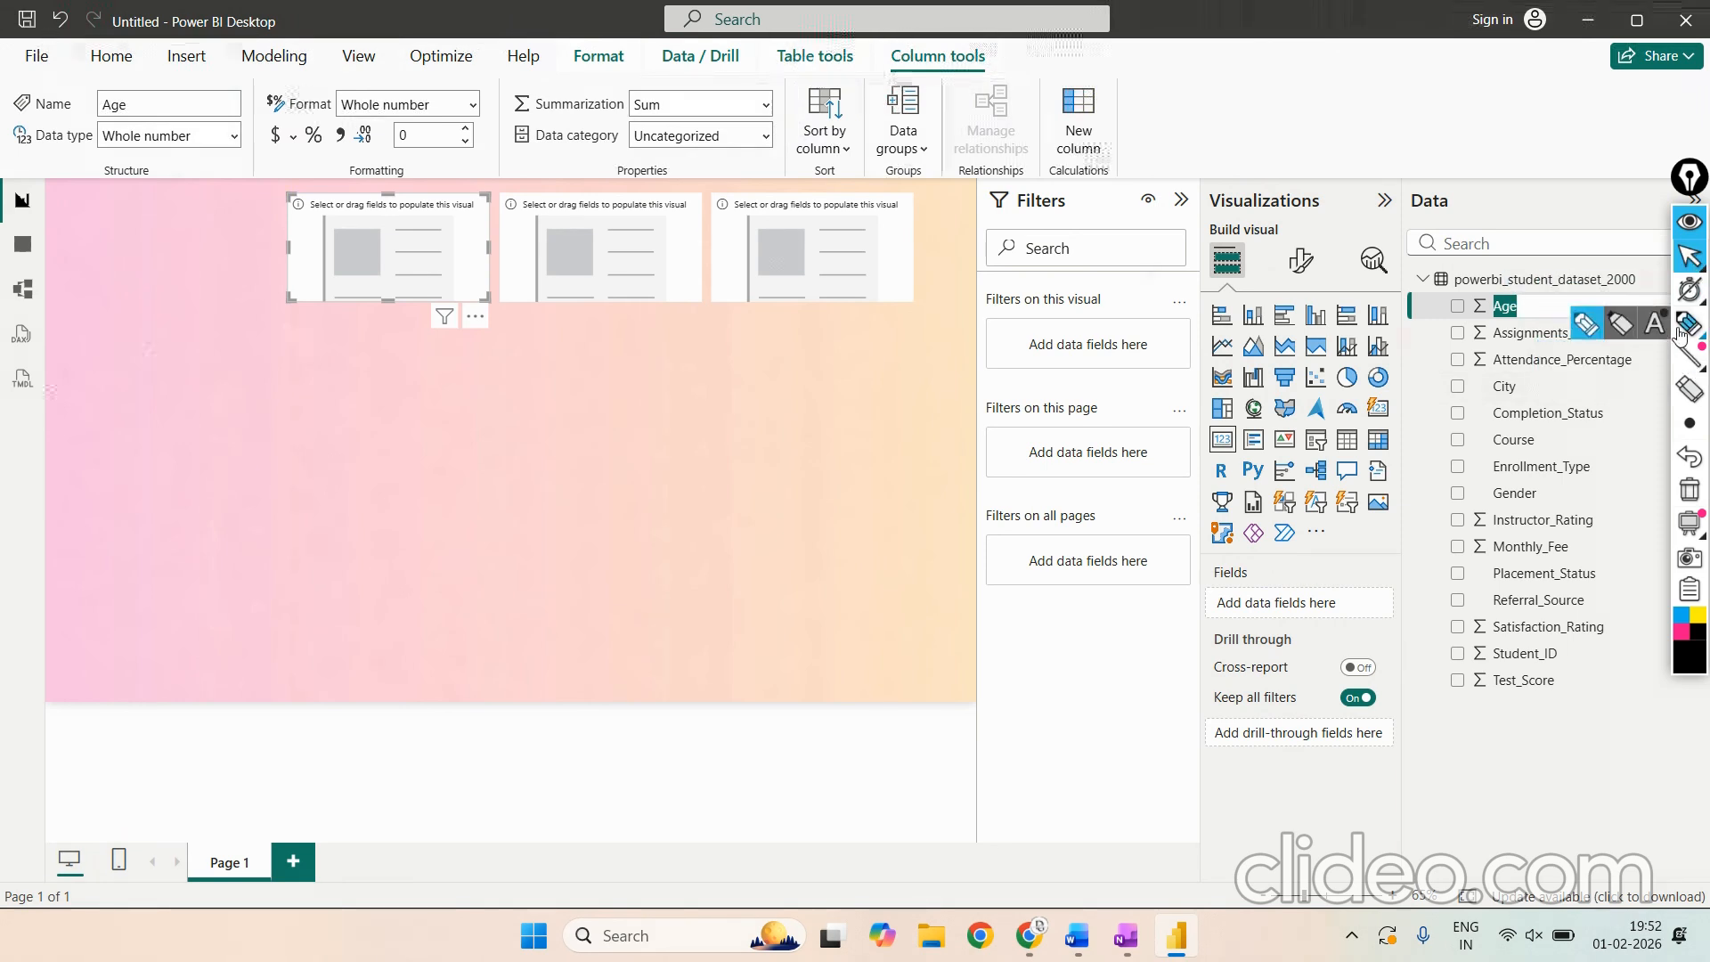
{"action": "mouse_move", "coordinate": [1681, 331]}
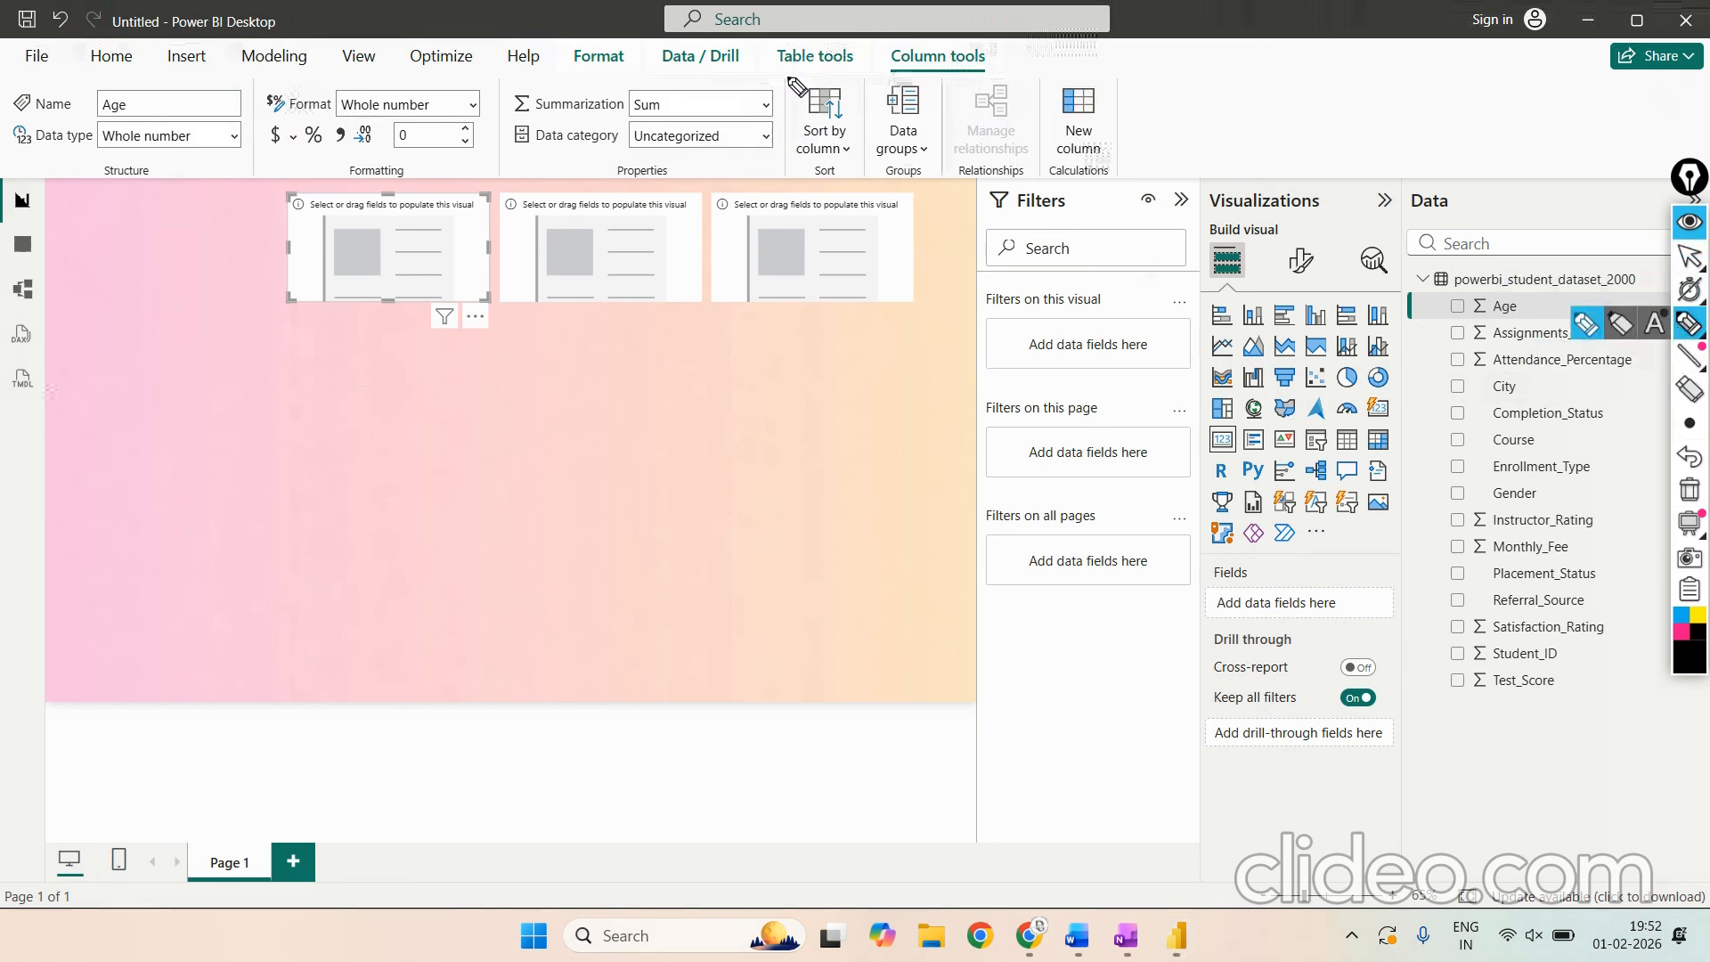
{"action": "mouse_move", "coordinate": [780, 80]}
{"action": "left_mouse_down"}
{"action": "mouse_move", "coordinate": [589, 67]}
{"action": "mouse_move", "coordinate": [472, 129]}
{"action": "mouse_move", "coordinate": [554, 196]}
{"action": "mouse_move", "coordinate": [833, 171]}
{"action": "mouse_move", "coordinate": [784, 71]}
{"action": "left_mouse_up"}
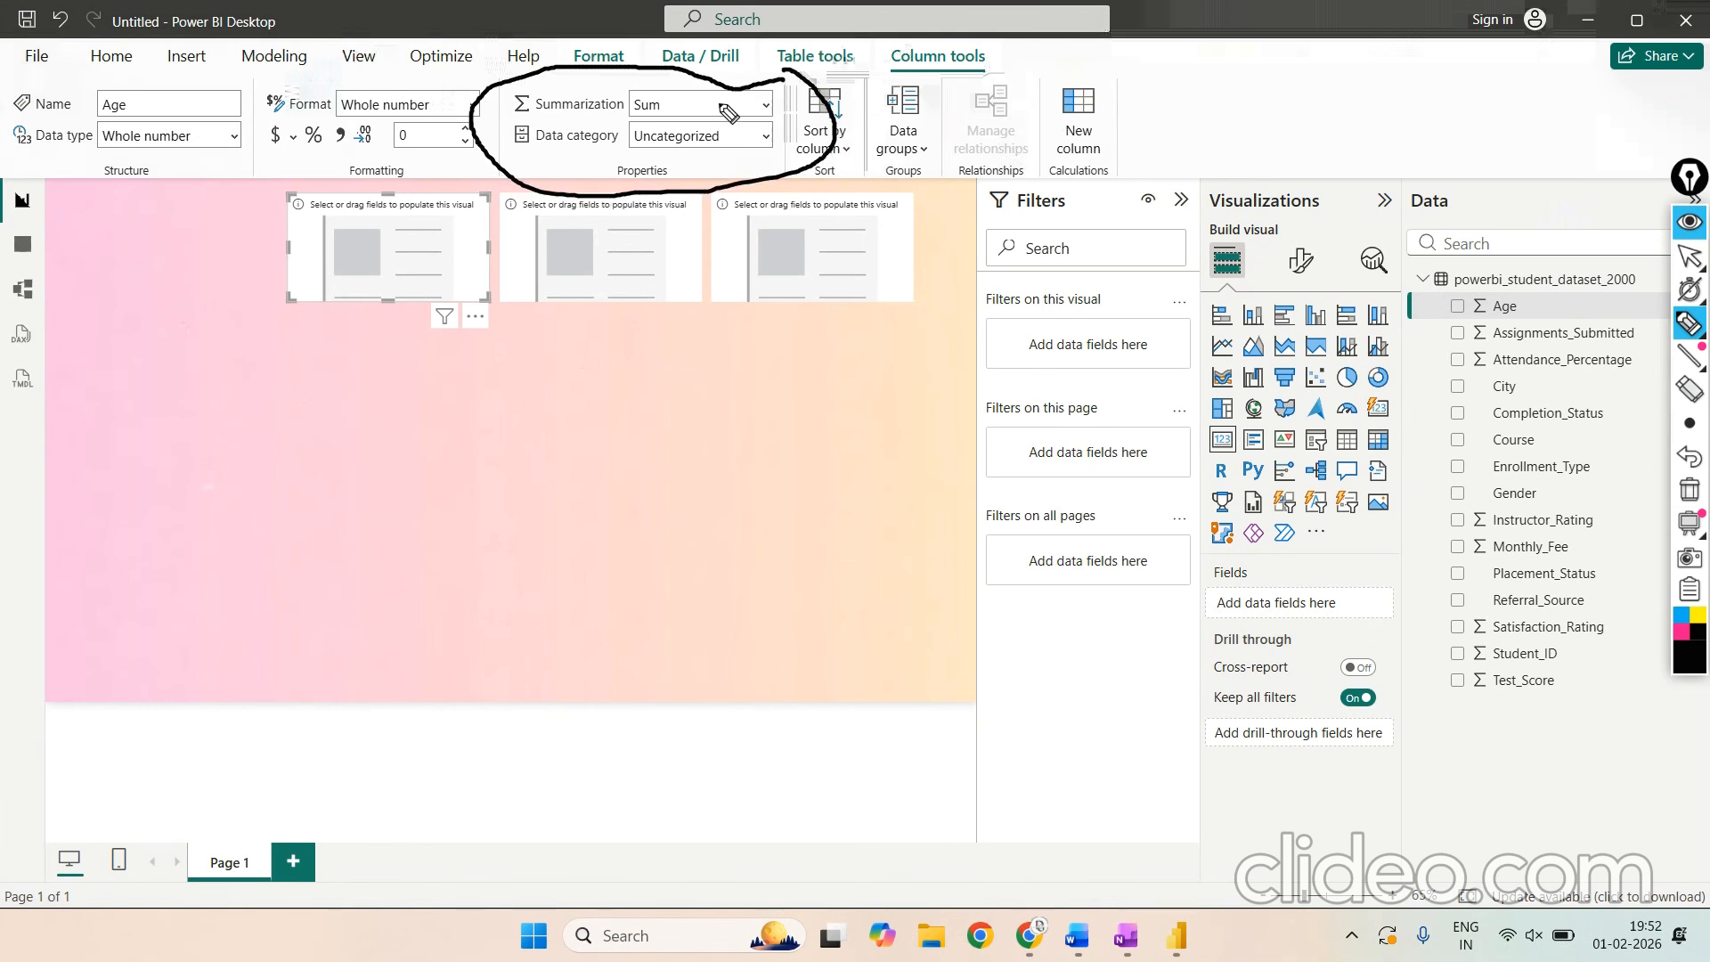
{"action": "mouse_move", "coordinate": [642, 127]}
{"action": "left_mouse_down"}
{"action": "mouse_move", "coordinate": [649, 95]}
{"action": "mouse_move", "coordinate": [654, 132]}
{"action": "mouse_move", "coordinate": [679, 90]}
{"action": "left_mouse_up"}
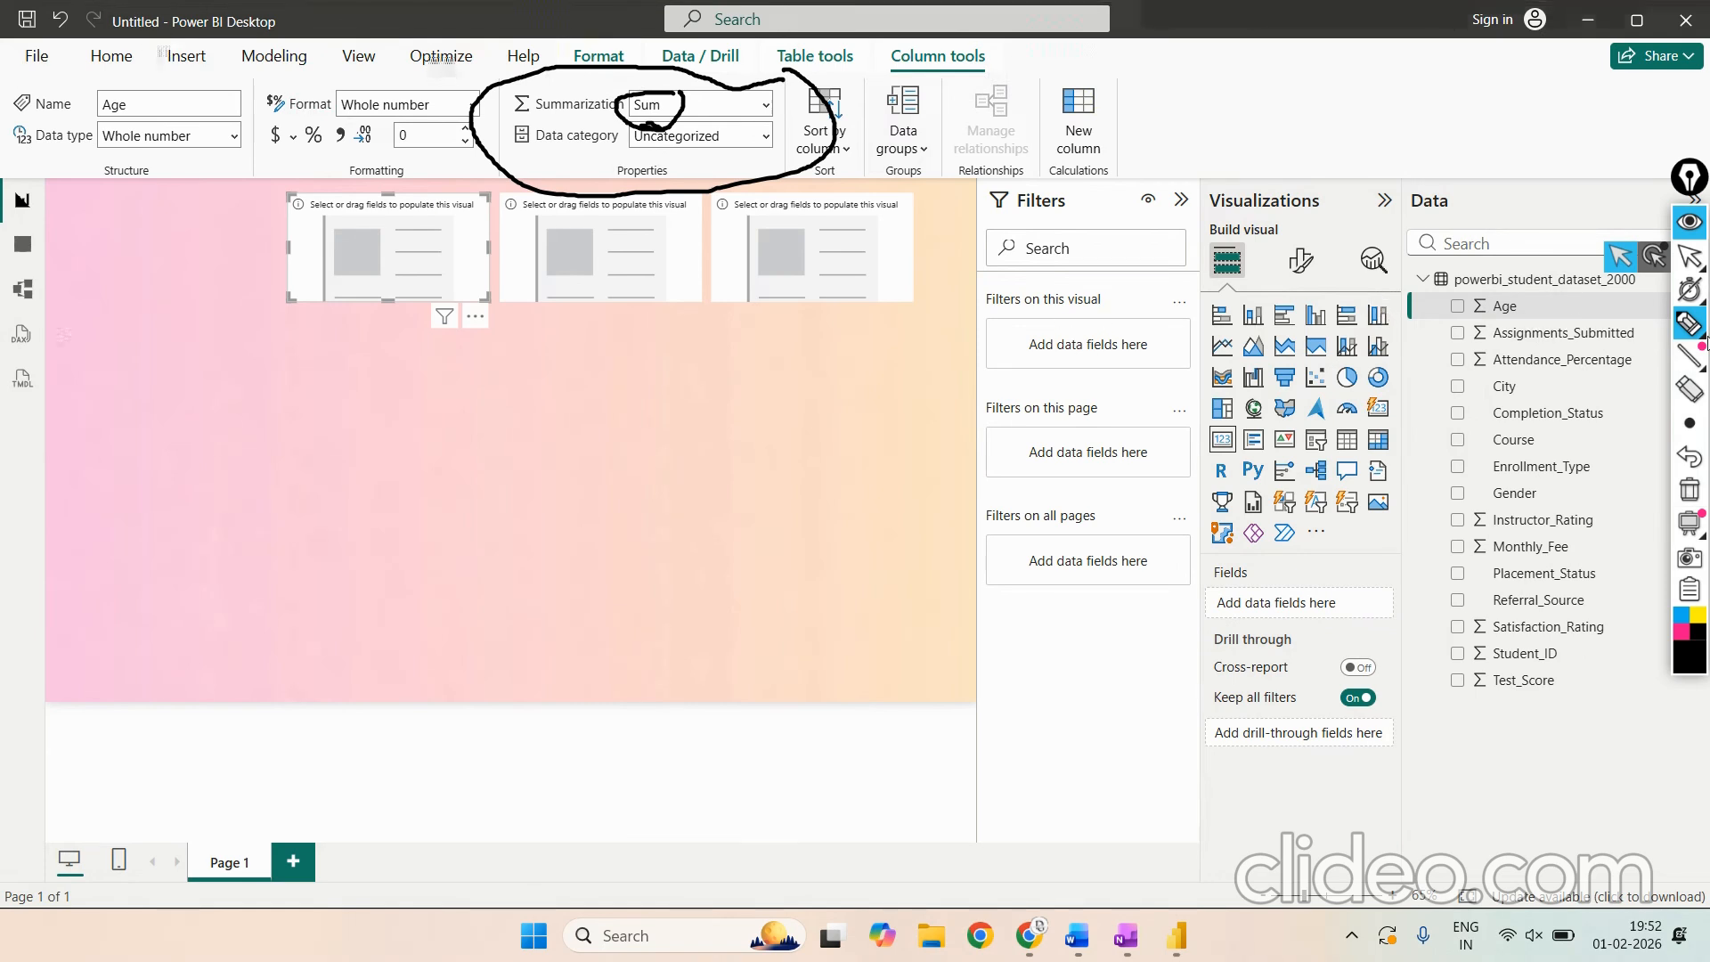
{"action": "left_click", "coordinate": [1688, 490]}
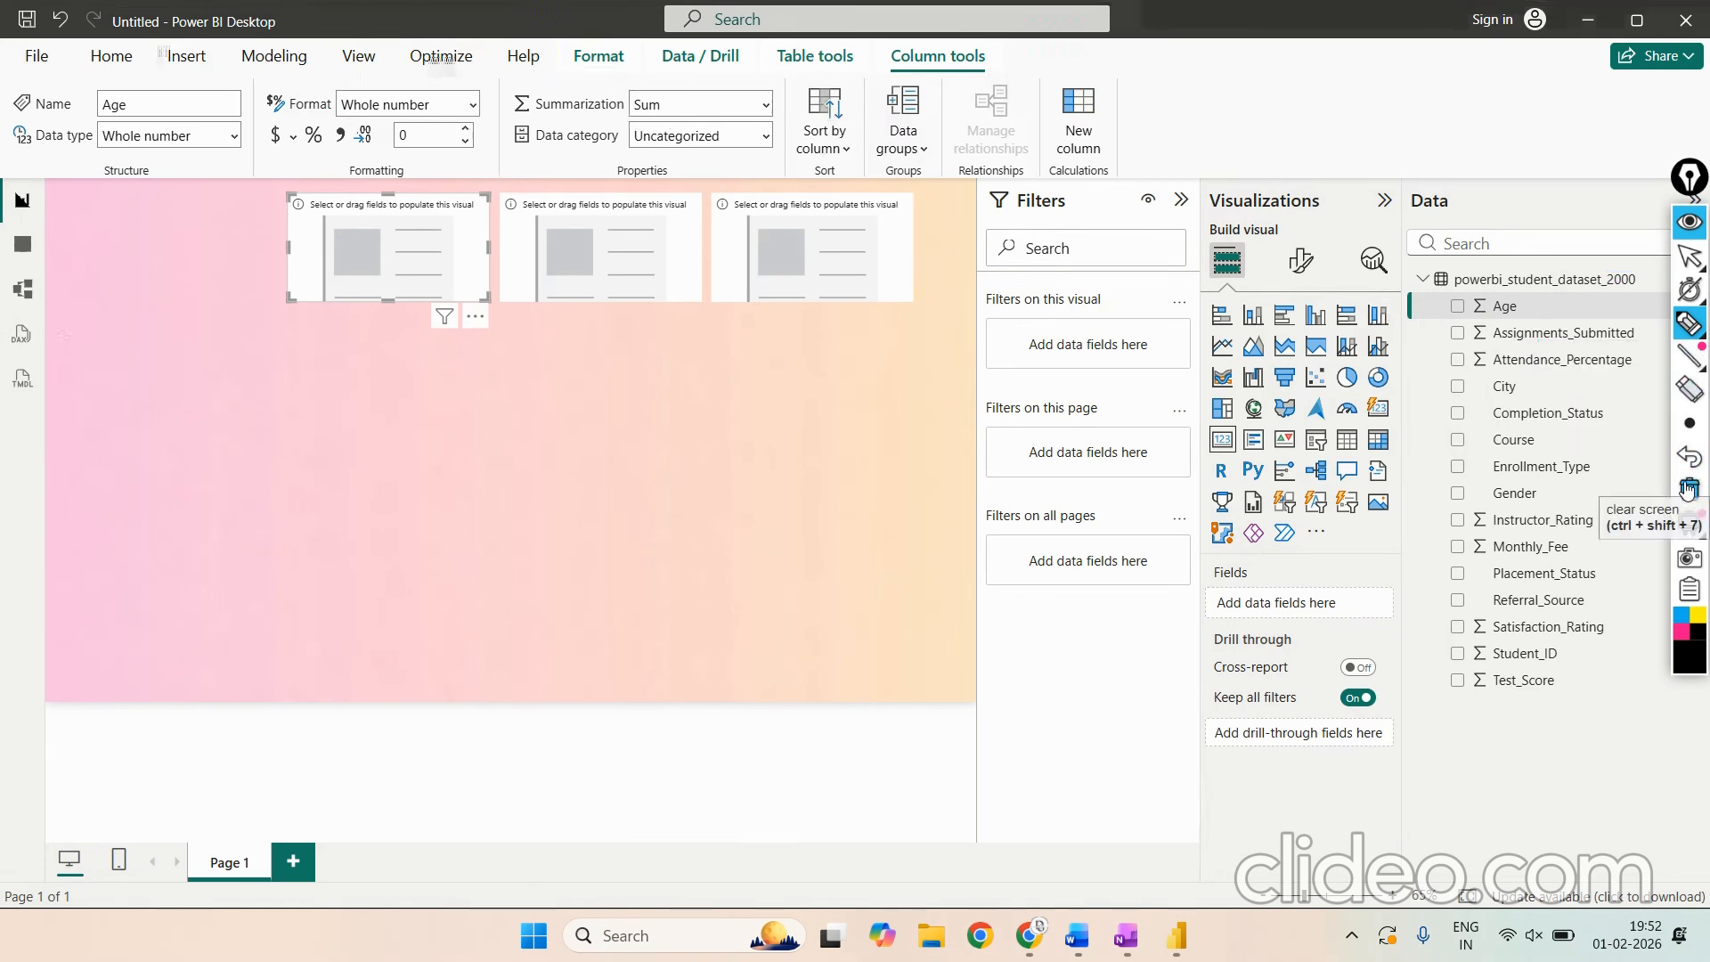
{"action": "left_click", "coordinate": [1691, 258]}
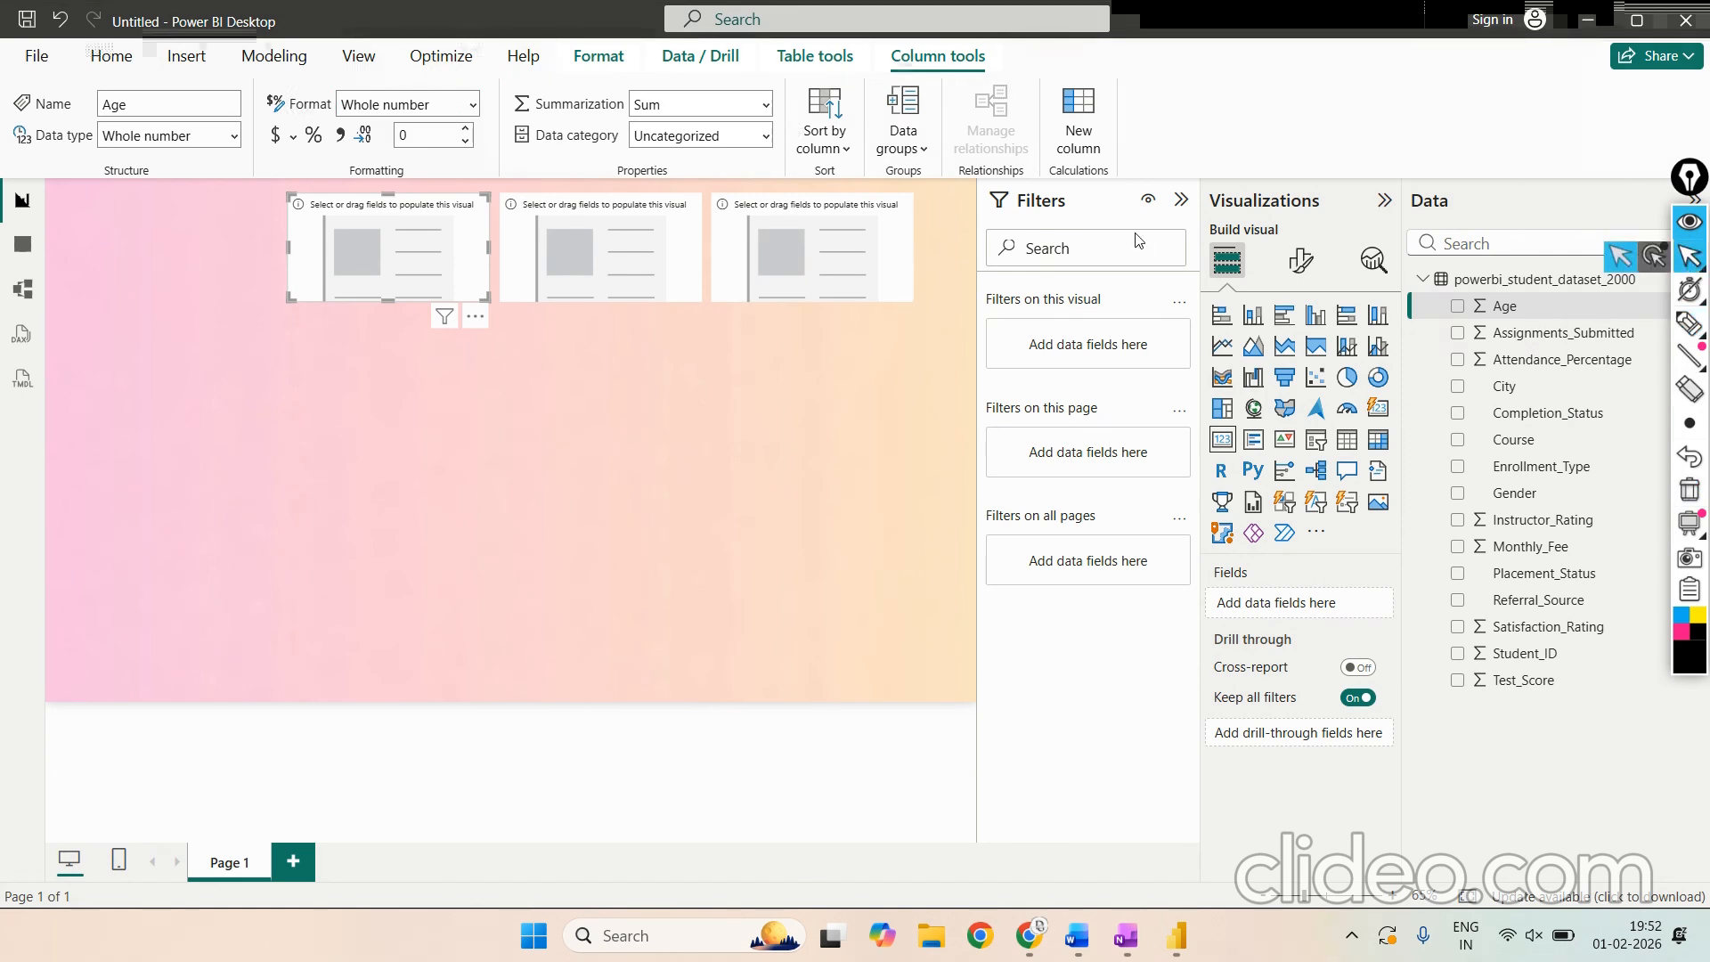
Step: View the available summarization options for the Age field and close the list without choosing one
{"action": "left_click", "coordinate": [764, 105]}
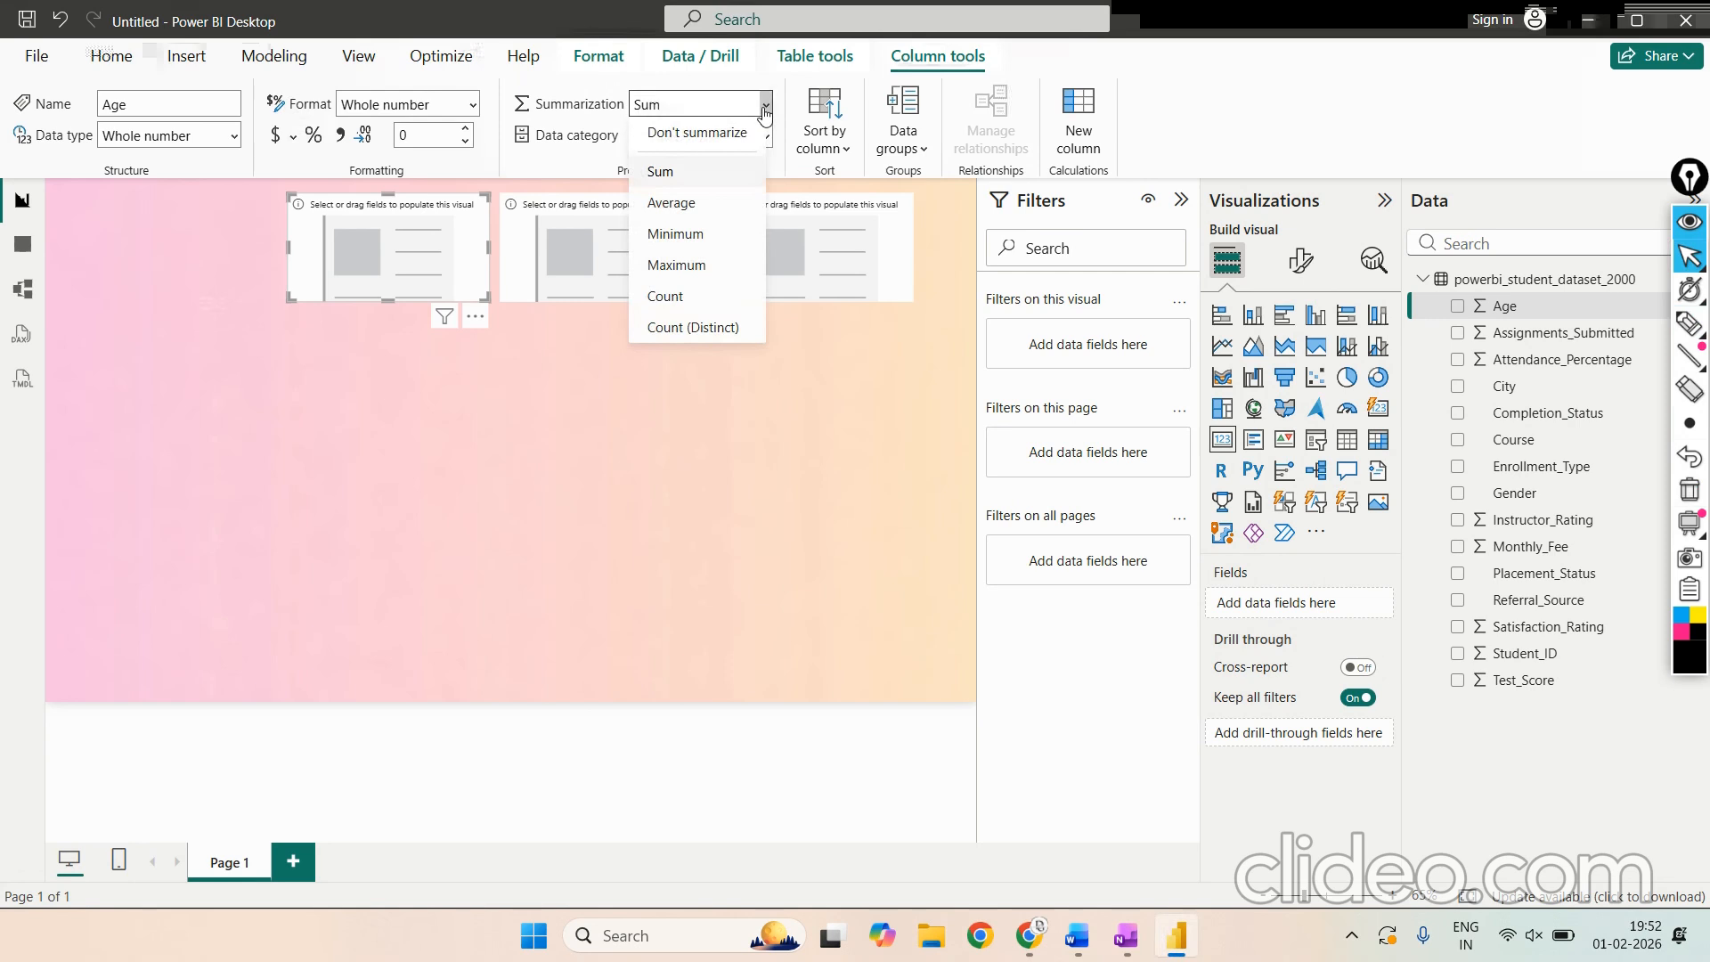
{"action": "left_click", "coordinate": [764, 107]}
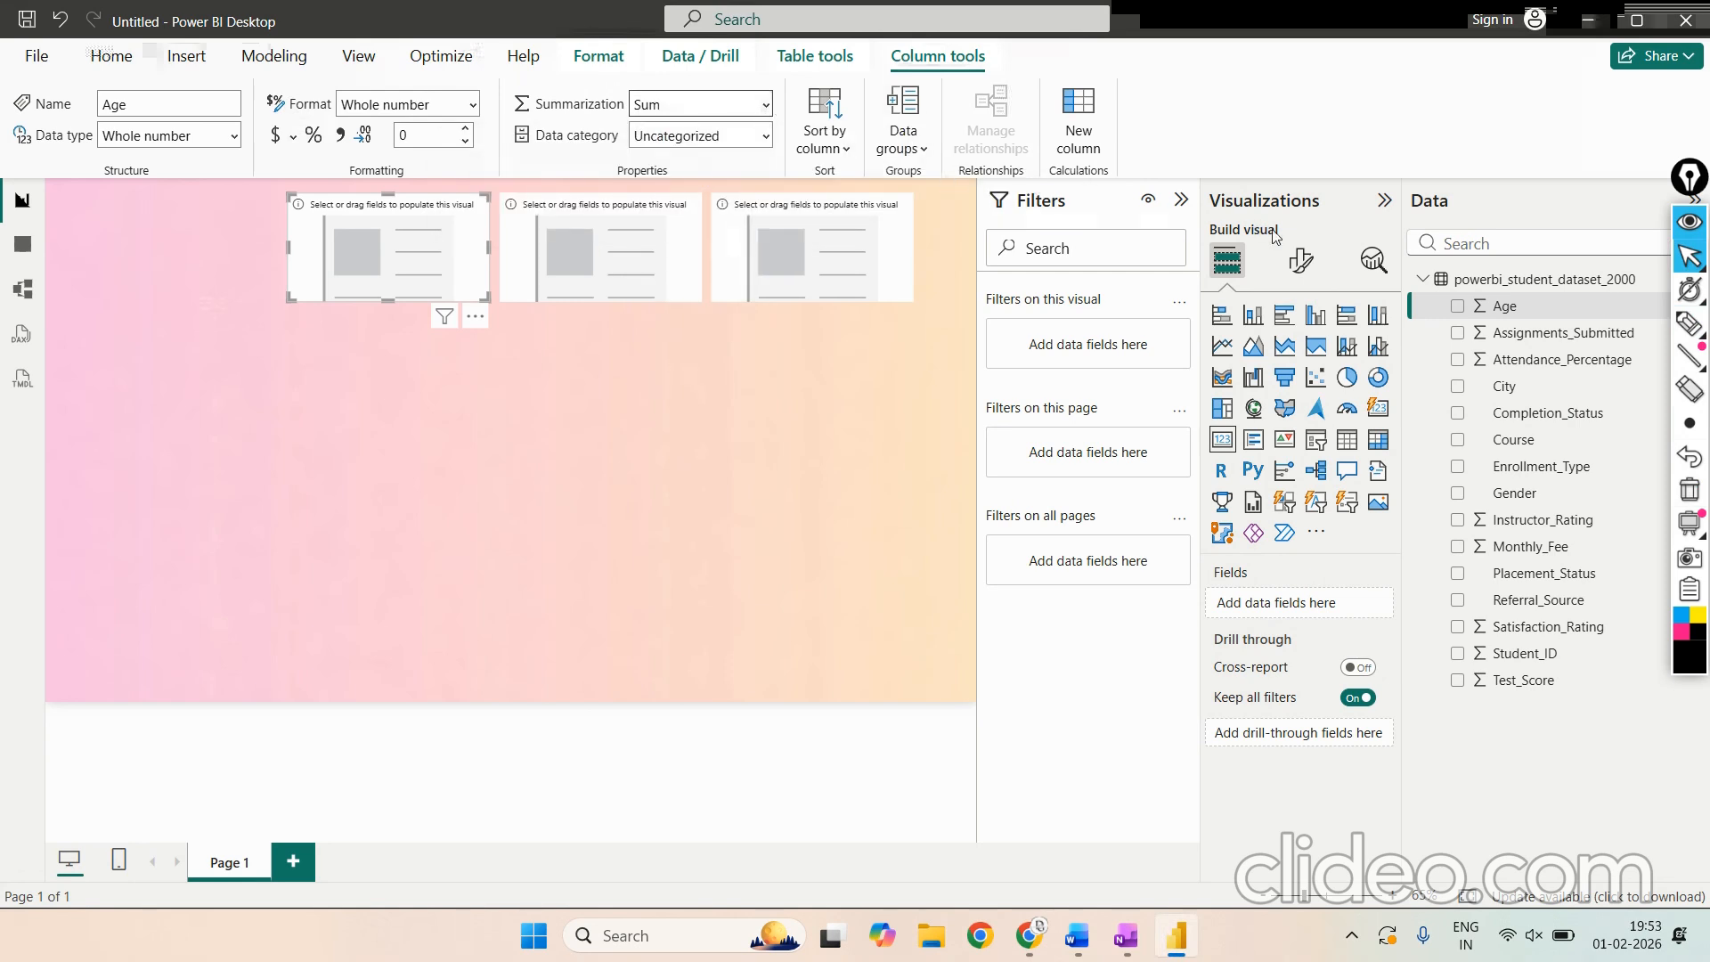
{"action": "mouse_move", "coordinate": [1681, 353]}
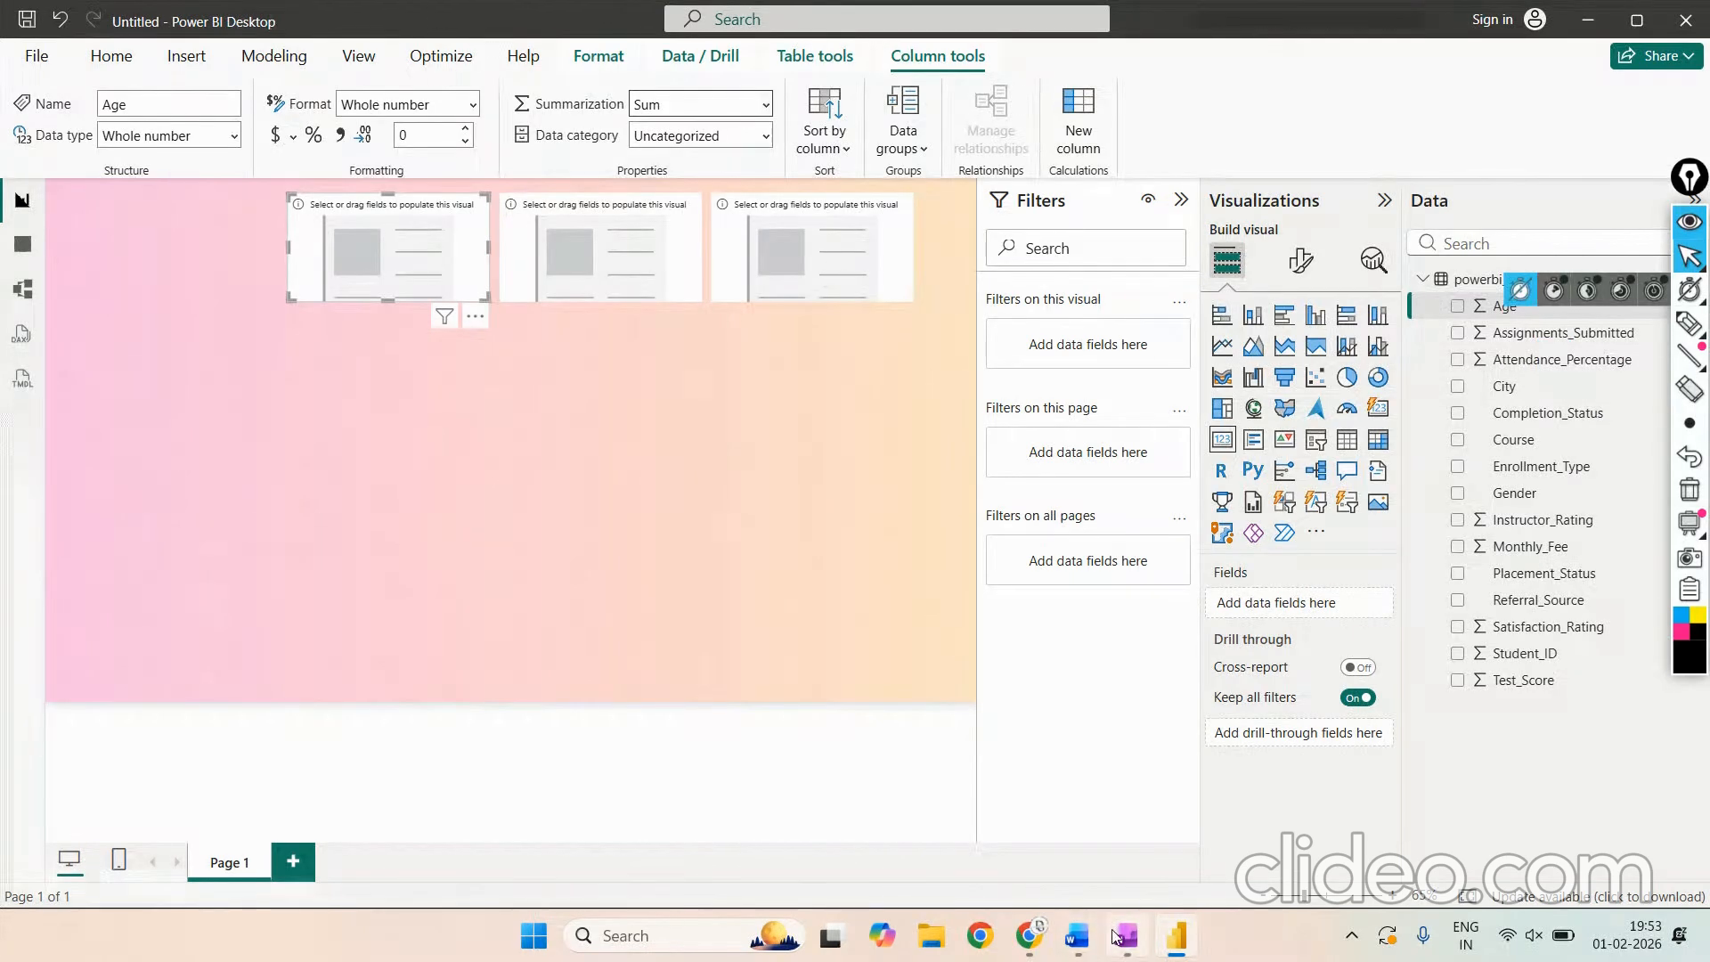
Step: Switch to OneNote, circle the Average of Age card on the reference dashboard, clear the mark, leave the pen and return to Power BI Desktop
{"action": "mouse_move", "coordinate": [1127, 937]}
{"action": "left_click", "coordinate": [1094, 799]}
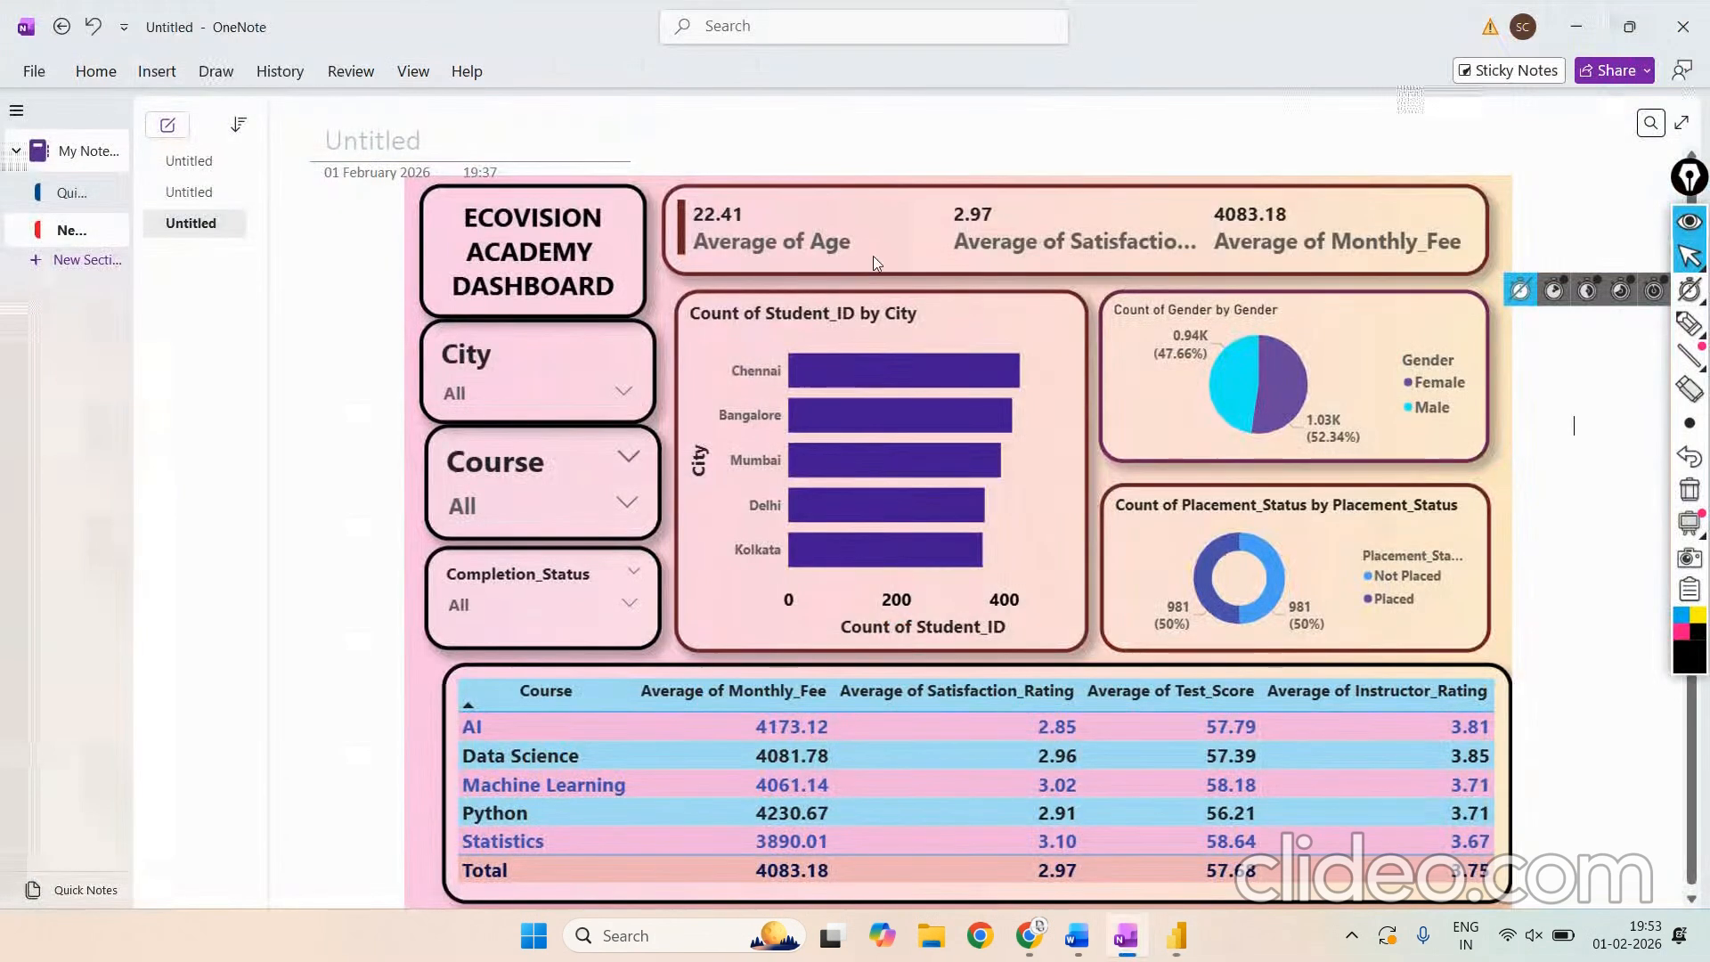
{"action": "left_click", "coordinate": [1690, 323]}
{"action": "mouse_move", "coordinate": [751, 177]}
{"action": "left_mouse_down"}
{"action": "mouse_move", "coordinate": [731, 176]}
{"action": "mouse_move", "coordinate": [686, 263]}
{"action": "mouse_move", "coordinate": [891, 191]}
{"action": "mouse_move", "coordinate": [719, 163]}
{"action": "left_mouse_up"}
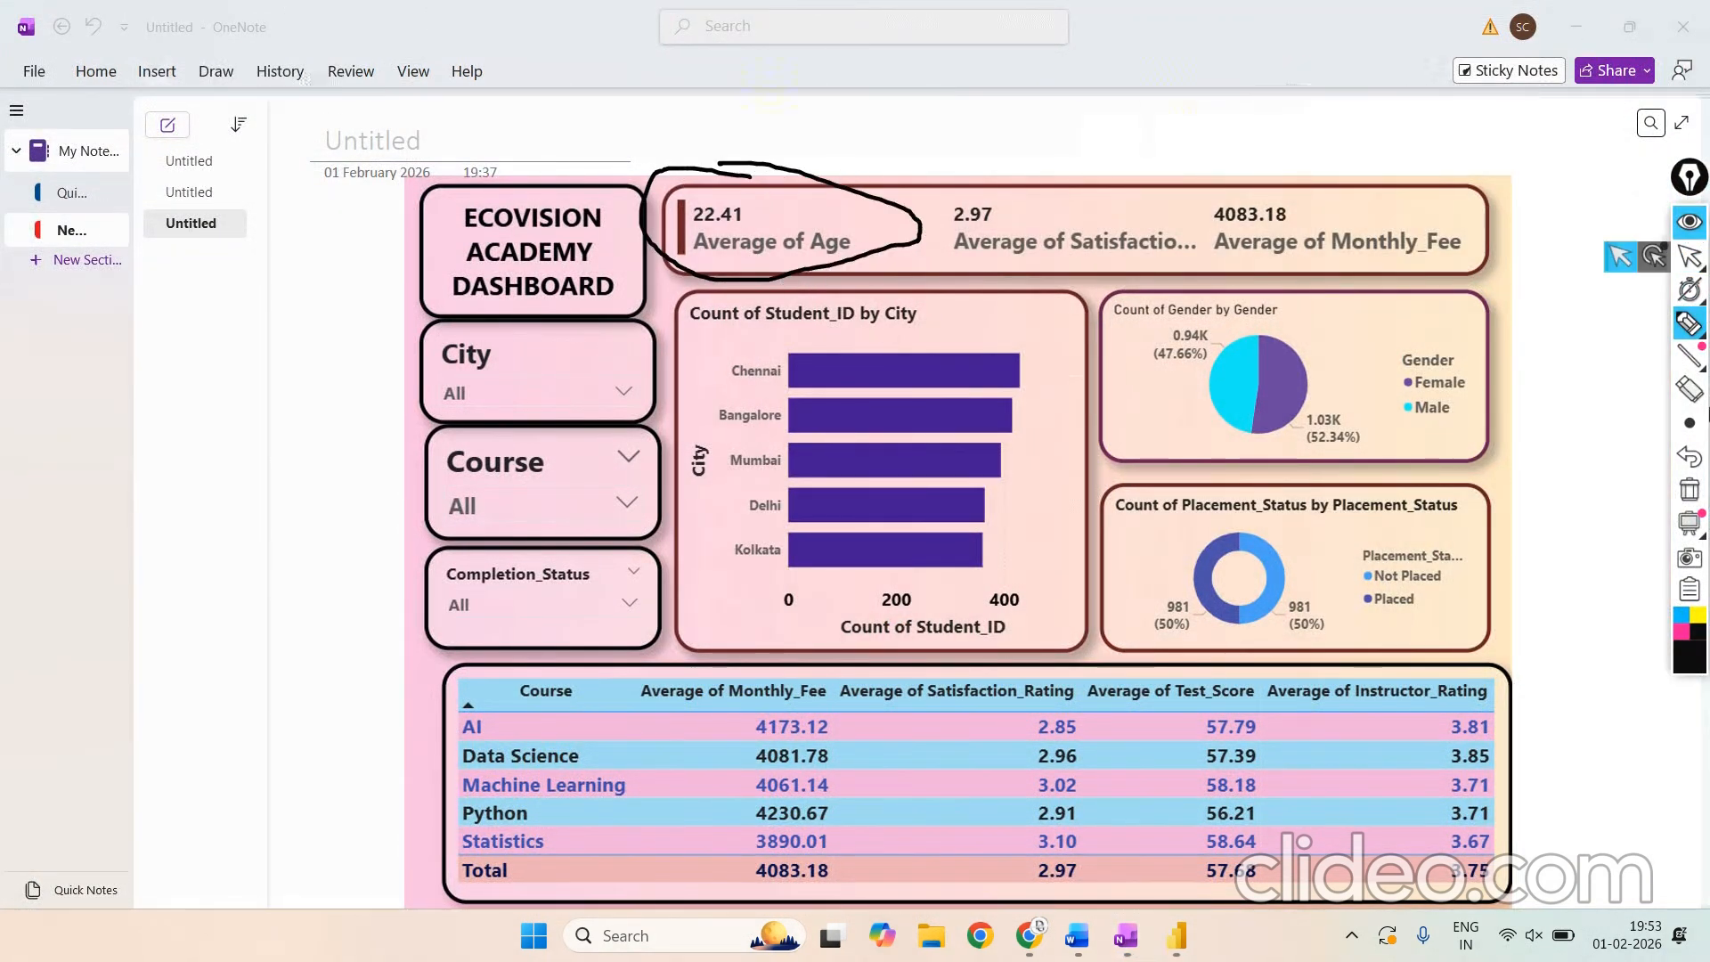
{"action": "left_click", "coordinate": [1686, 494]}
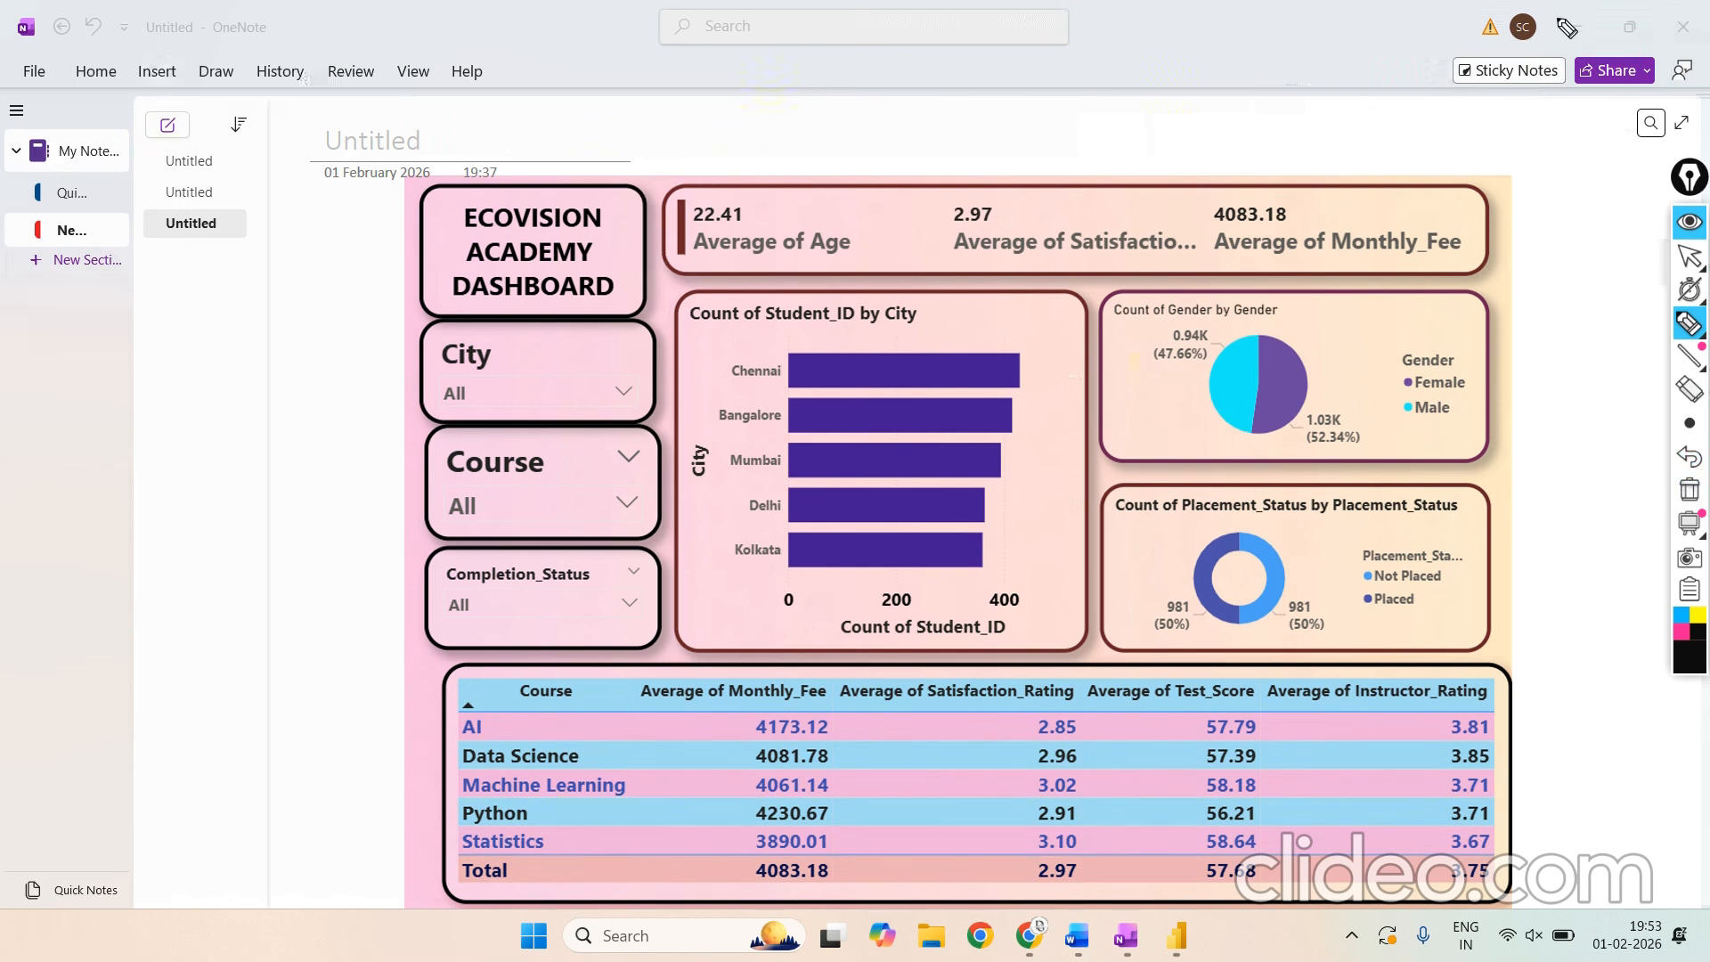
{"action": "left_click", "coordinate": [1690, 256]}
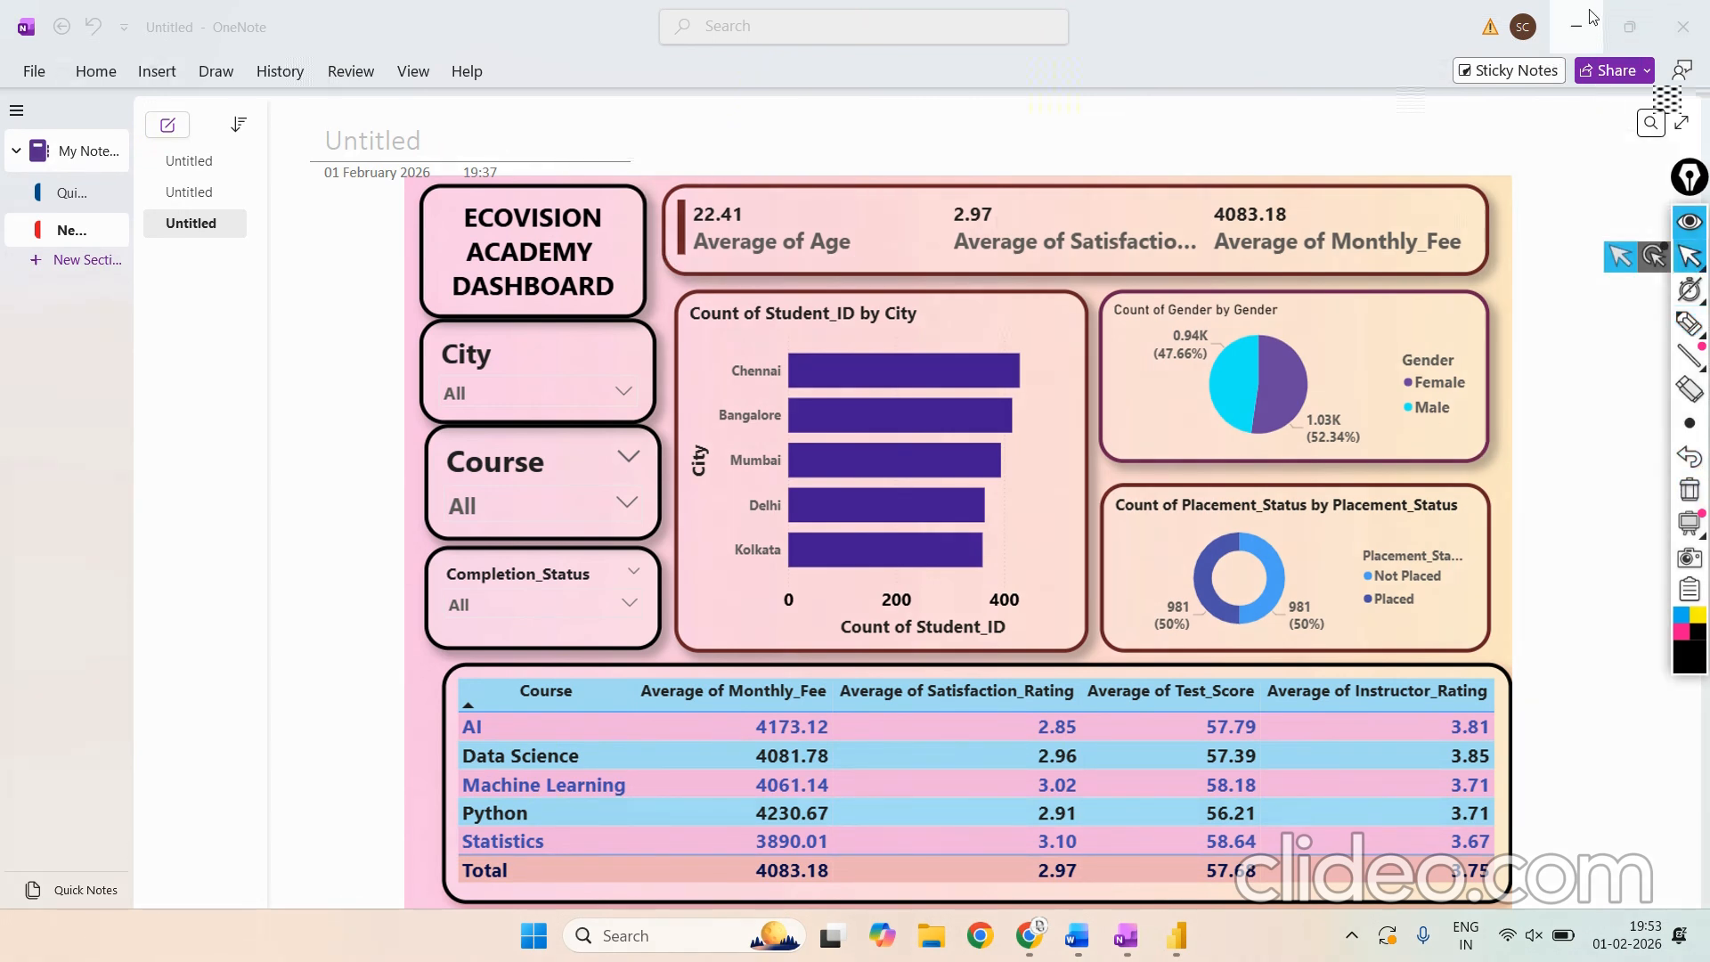
{"action": "left_click", "coordinate": [1579, 26]}
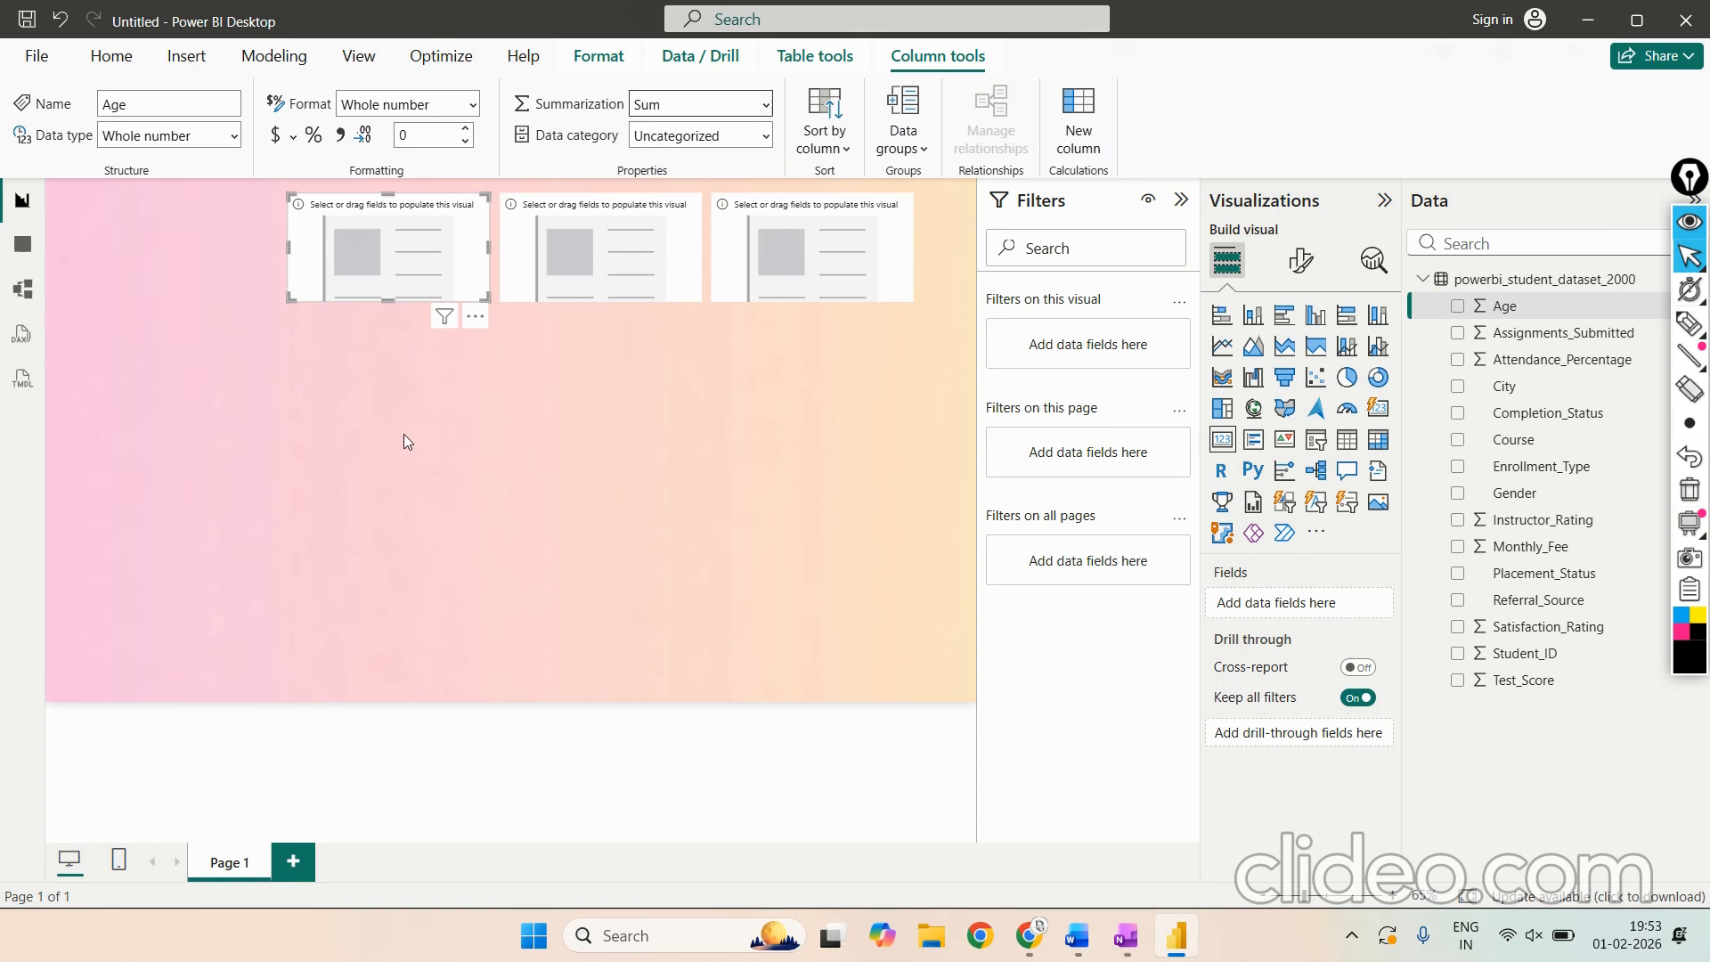
Step: Add a spare card to the empty canvas and delete it, and add the Age field with no visual selected and undo it
{"action": "left_click", "coordinate": [352, 444]}
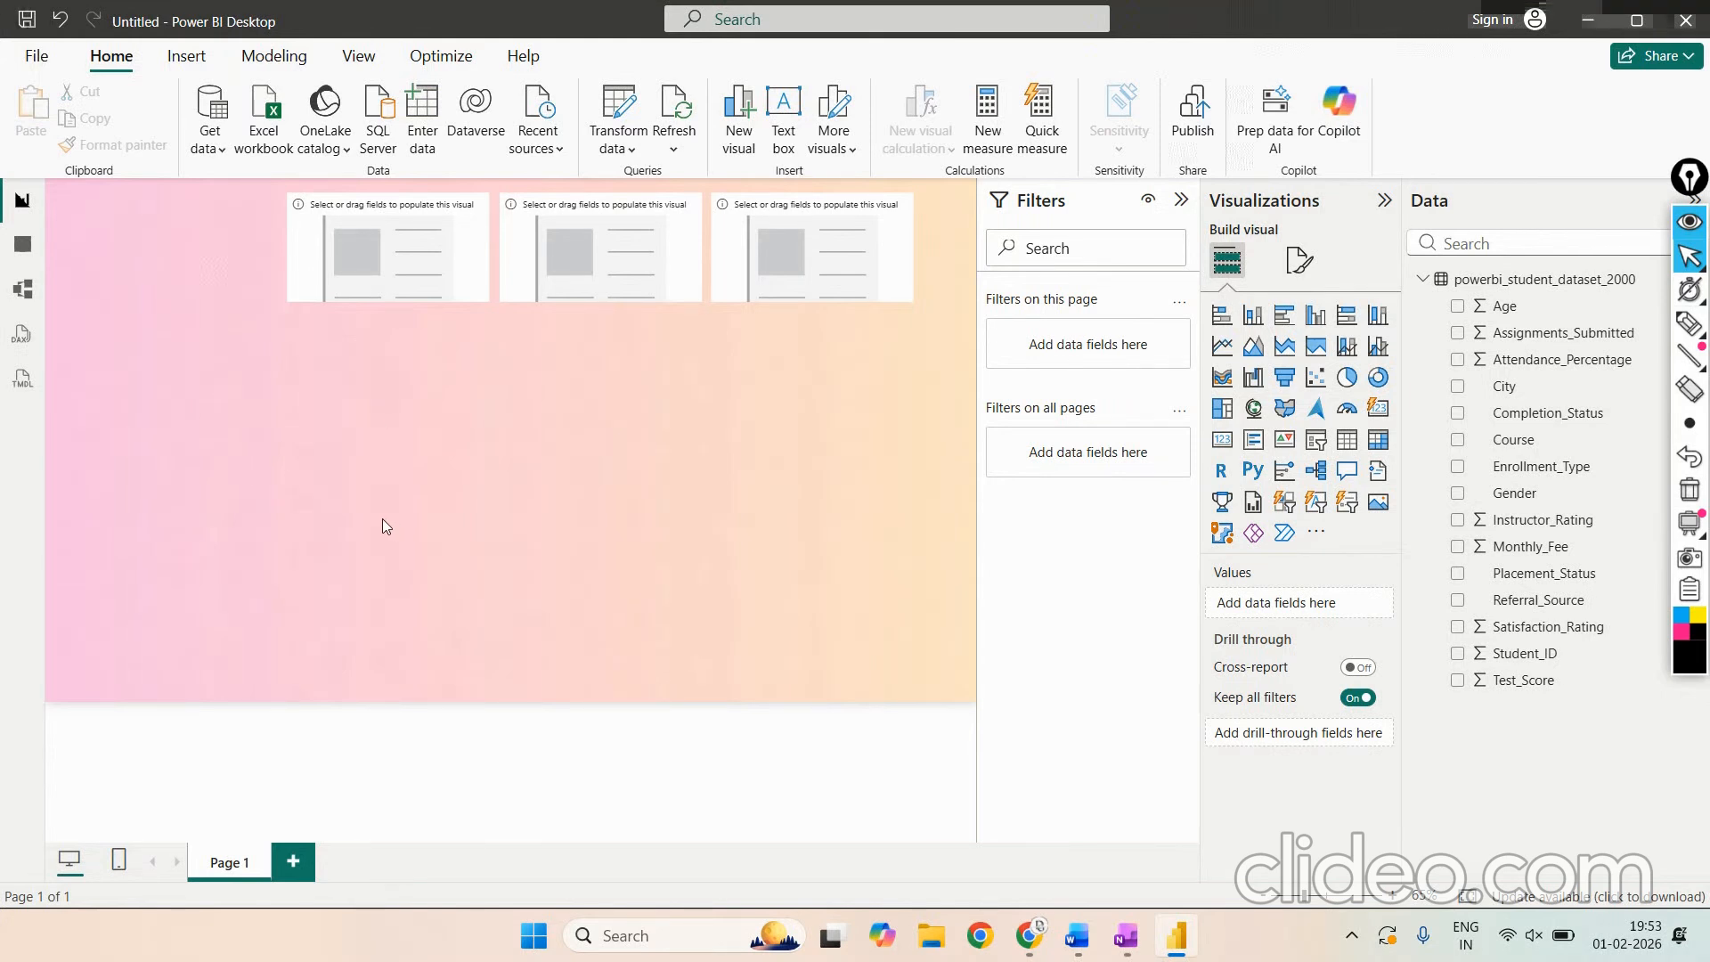
{"action": "left_click", "coordinate": [319, 250]}
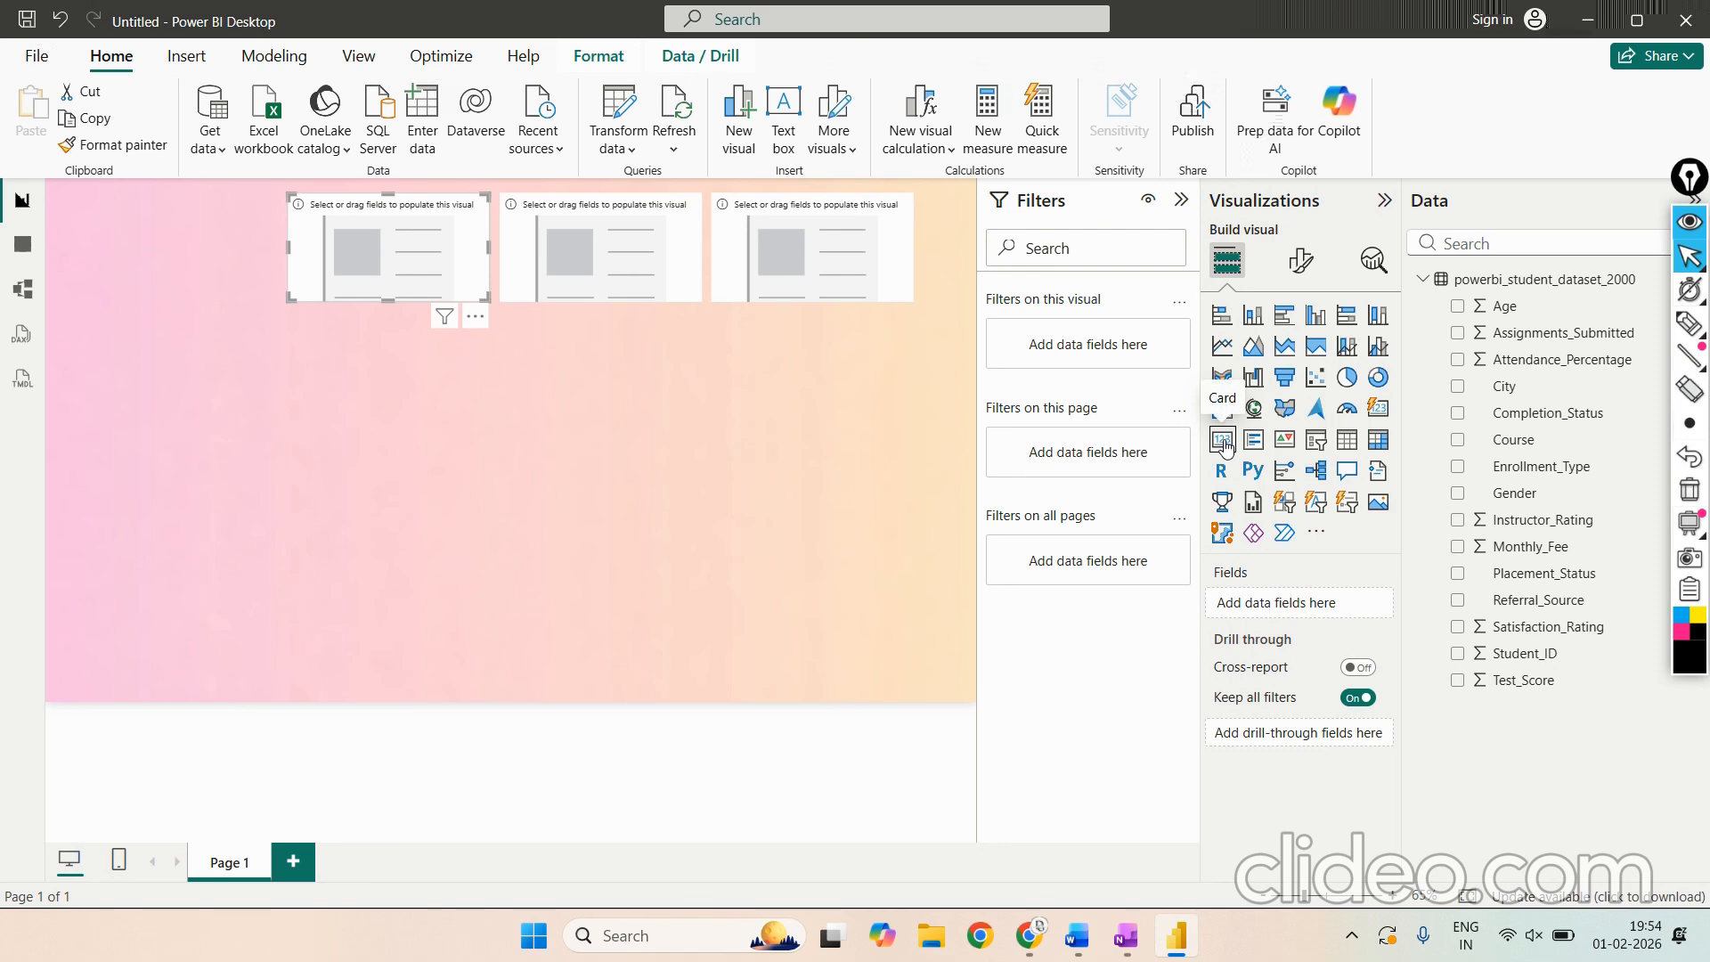
{"action": "left_click", "coordinate": [401, 469]}
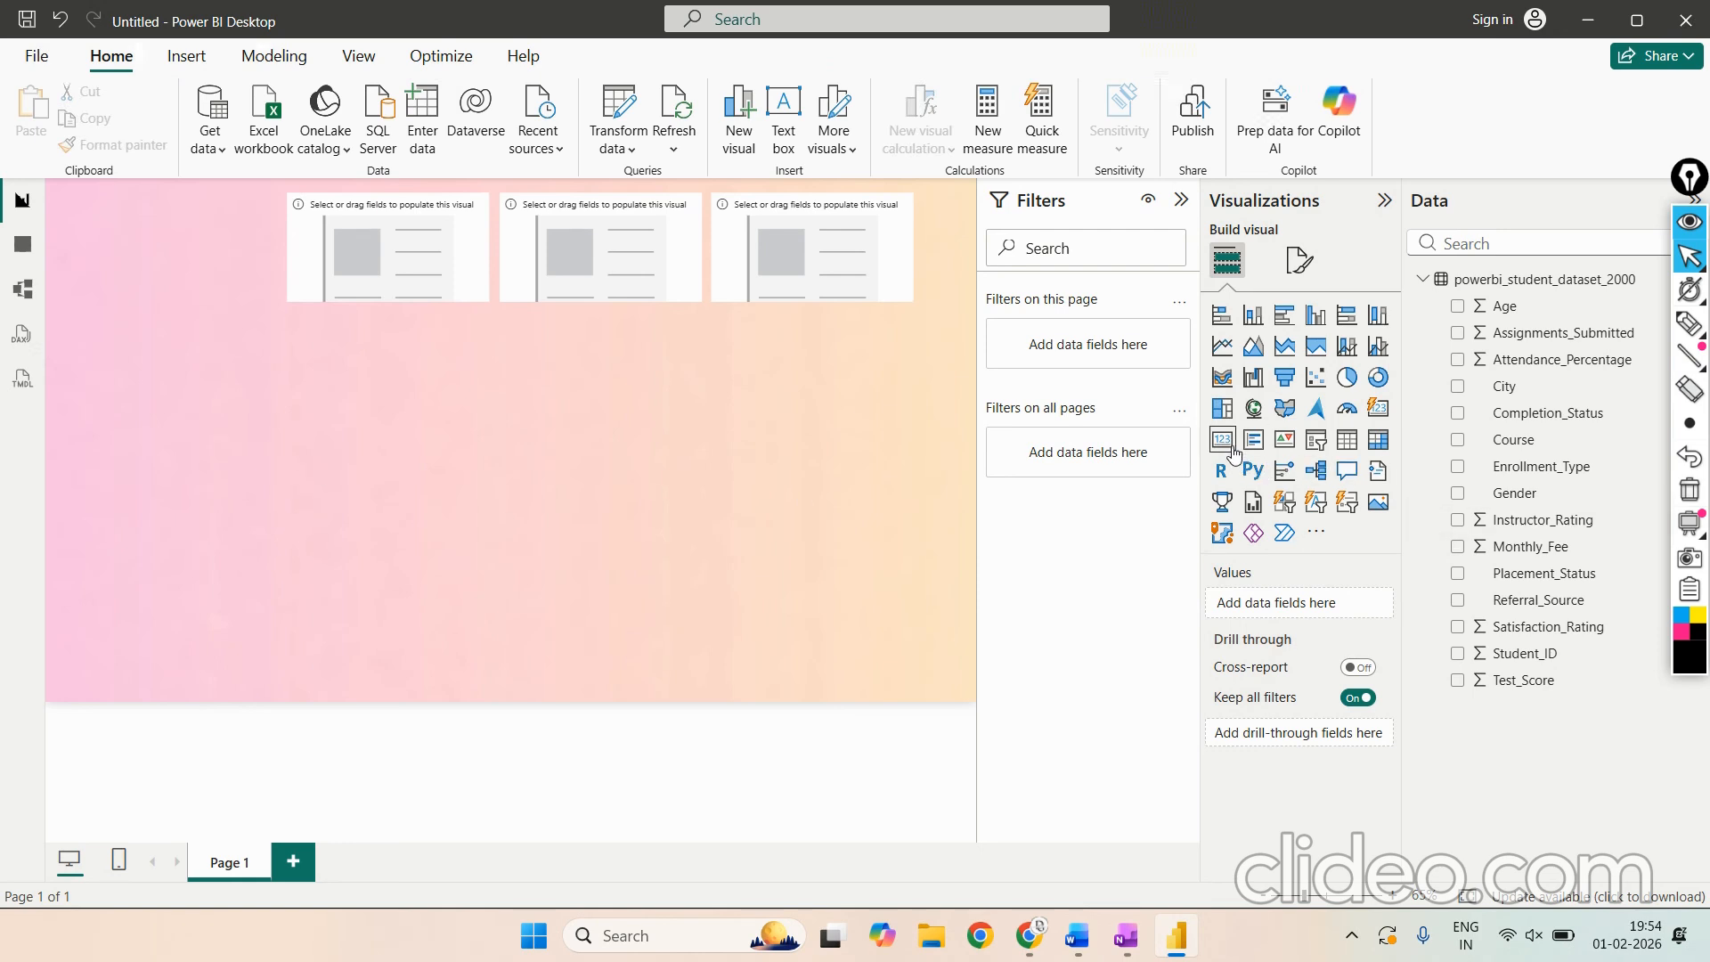
{"action": "left_click_drag", "start_coordinate": [1225, 441], "coordinate": [424, 534]}
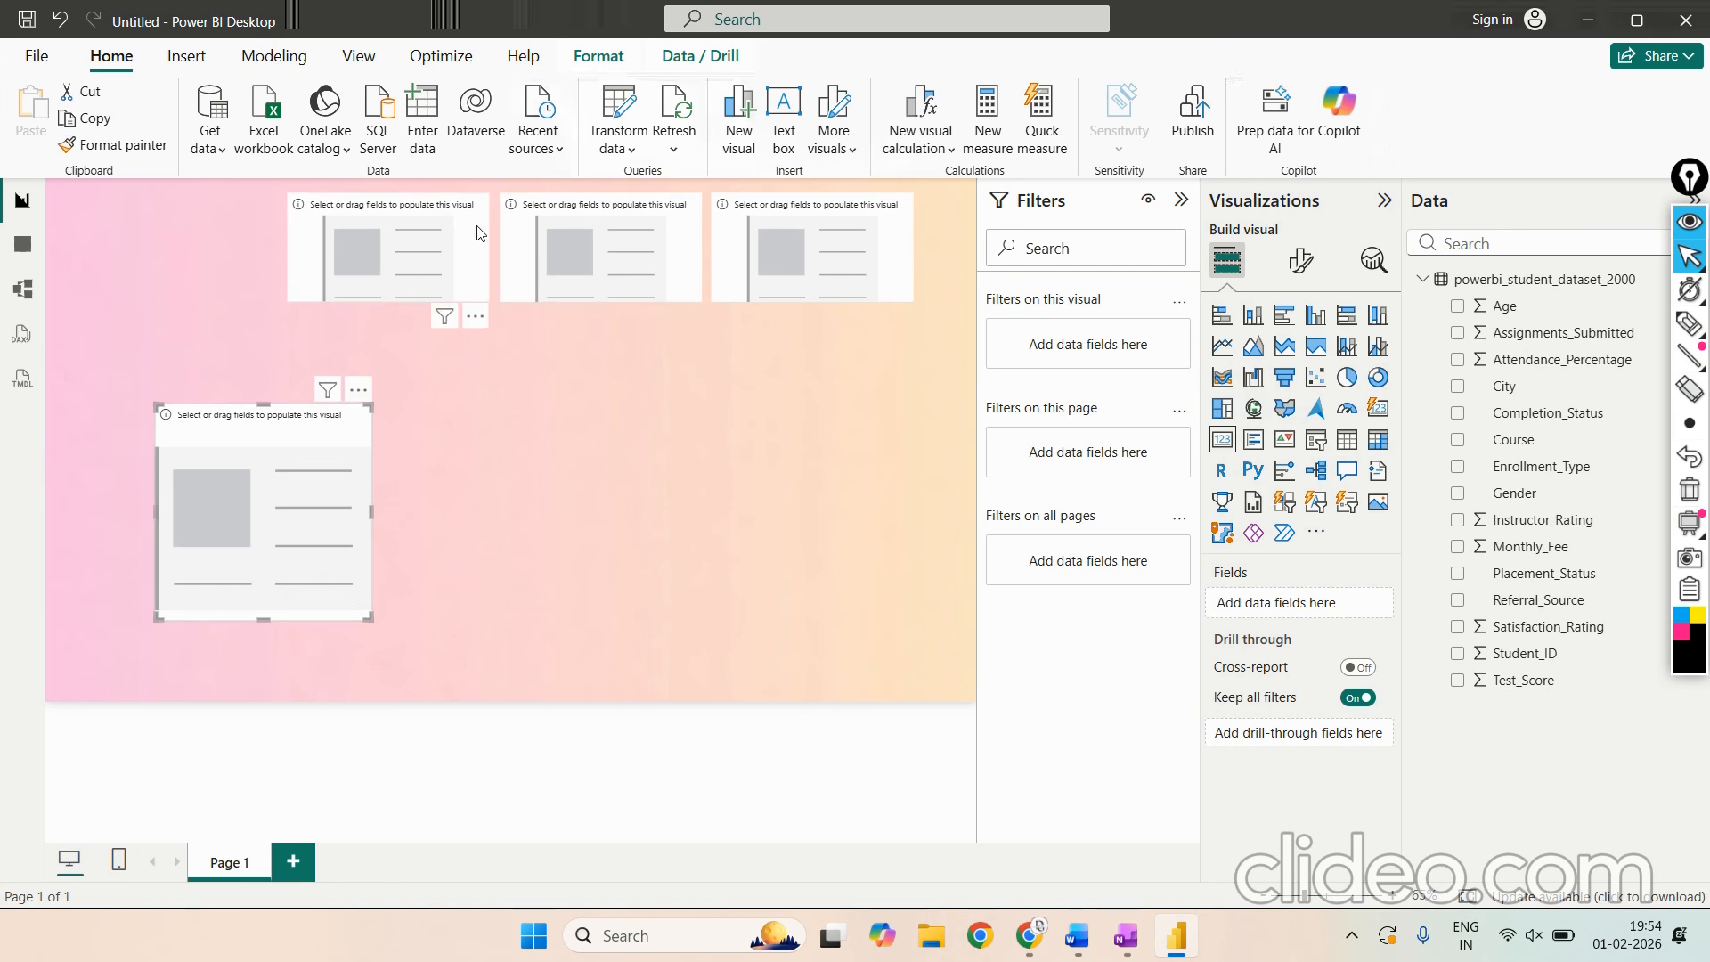
{"action": "key", "text": "Delete"}
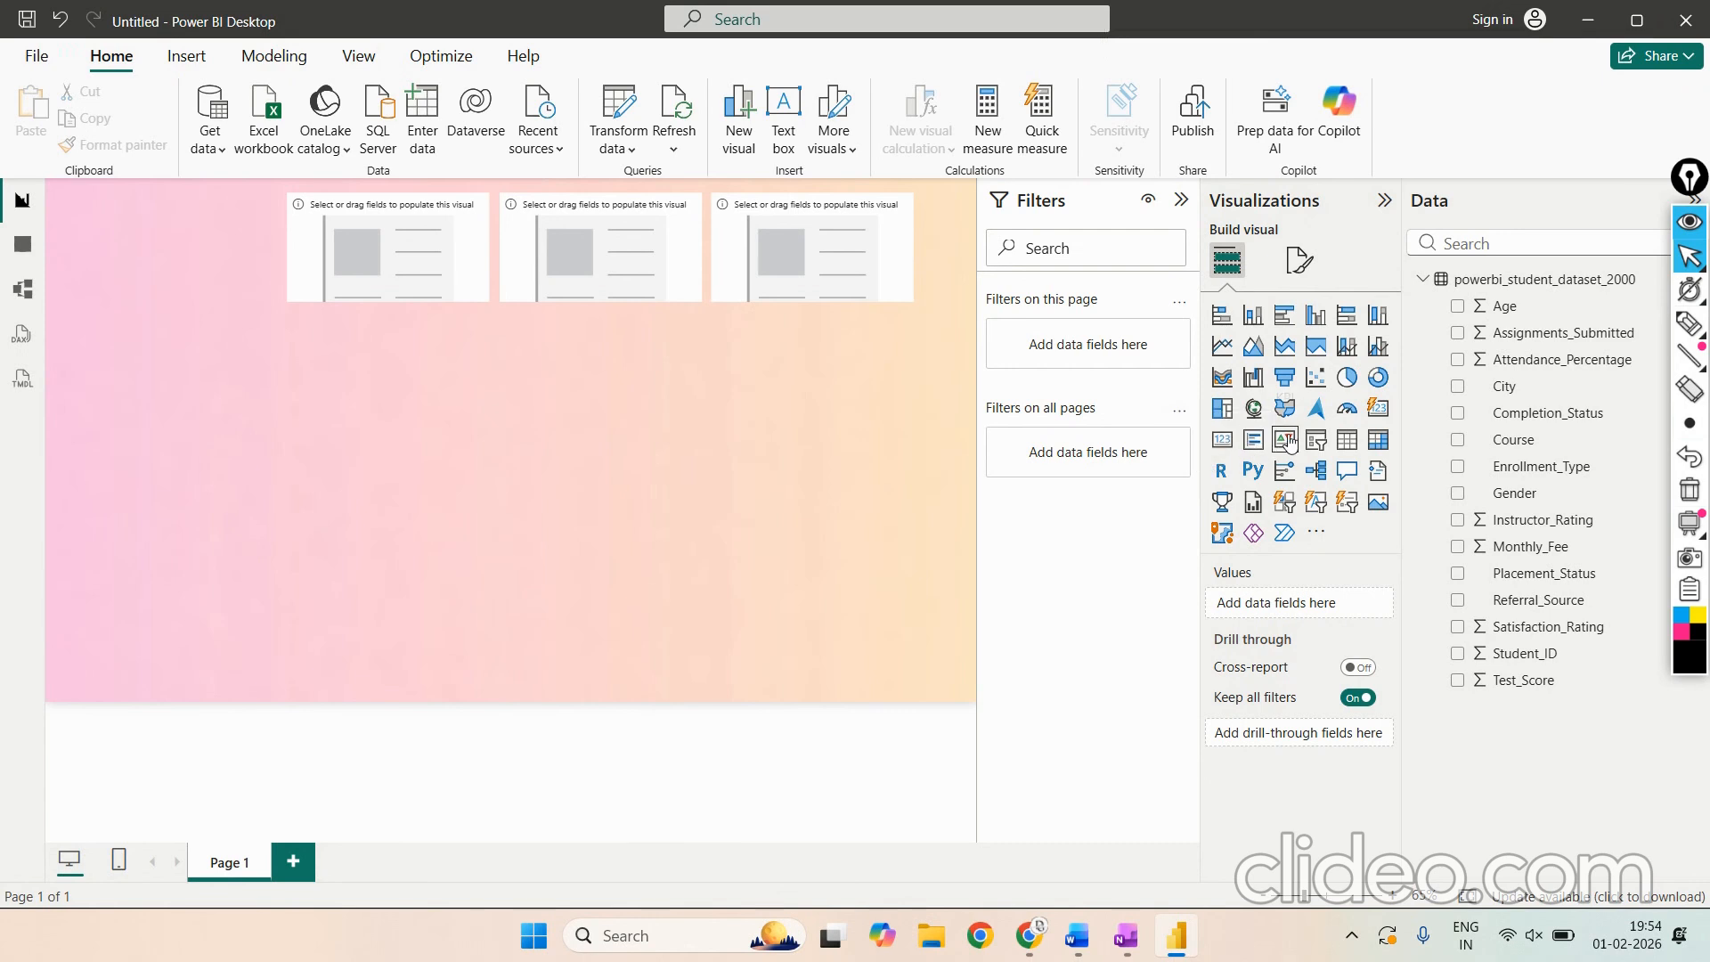
{"action": "left_click", "coordinate": [1459, 307]}
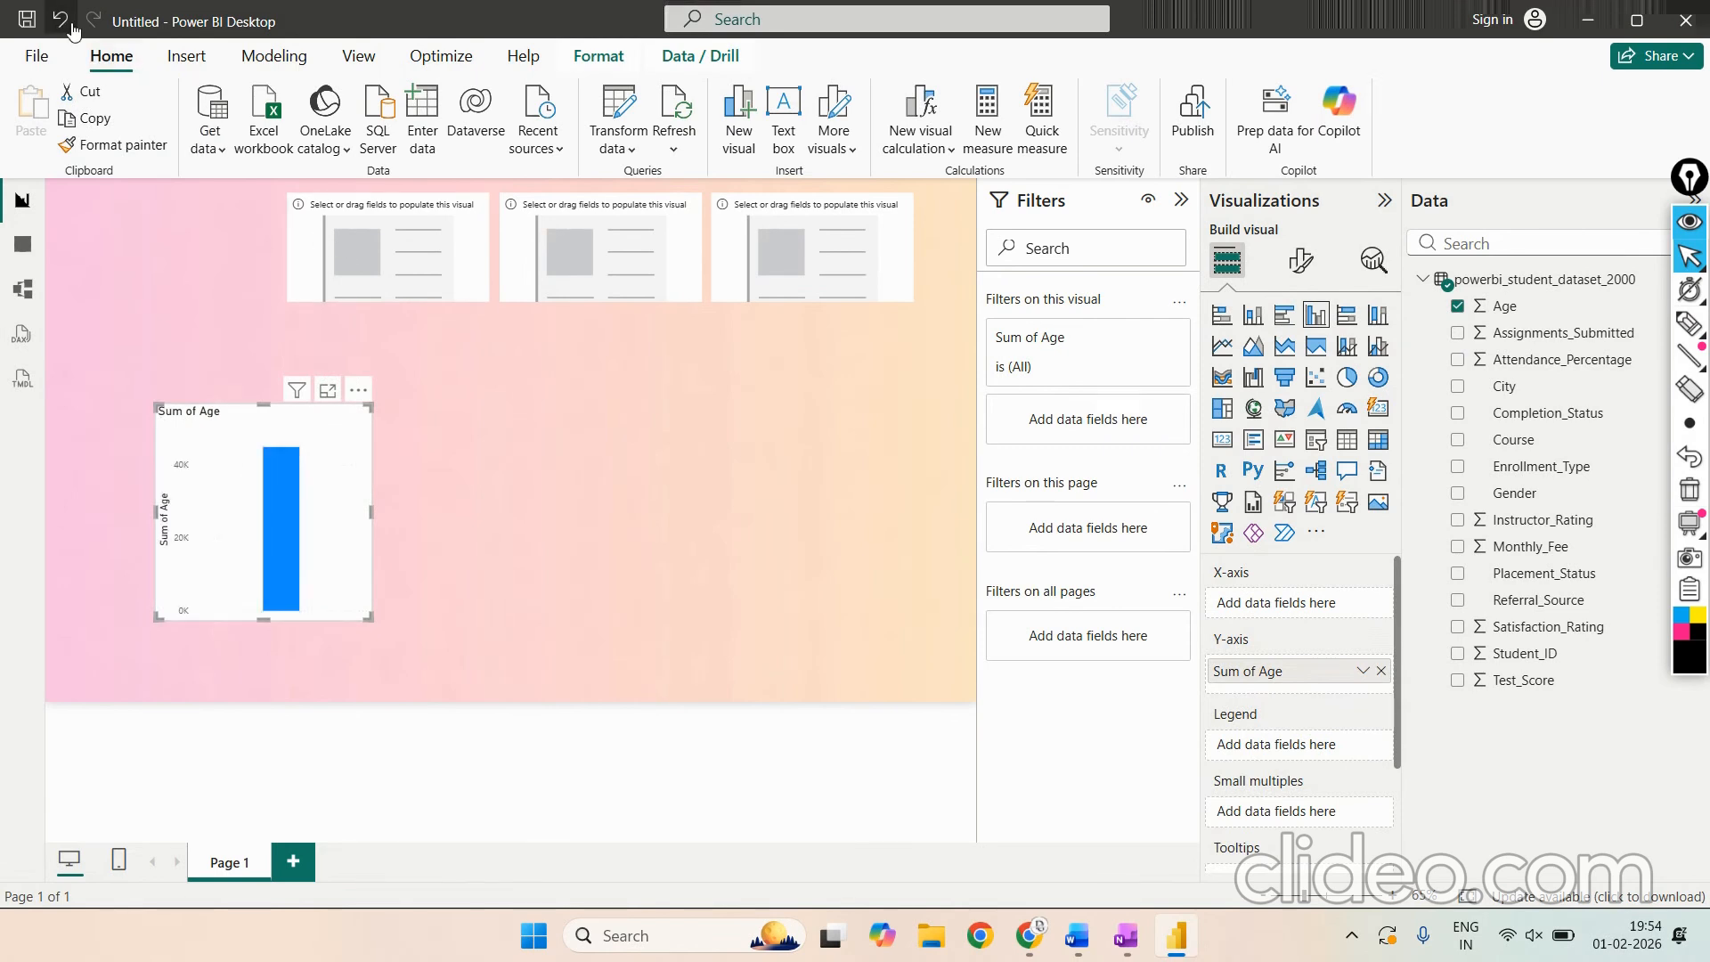
{"action": "key", "text": "ctrl+z"}
Step: Select the first card, circle the Age field's Summarization arrow with the annotation pen, clear the mark and set Age's summarization to Average
{"action": "left_click", "coordinate": [447, 248]}
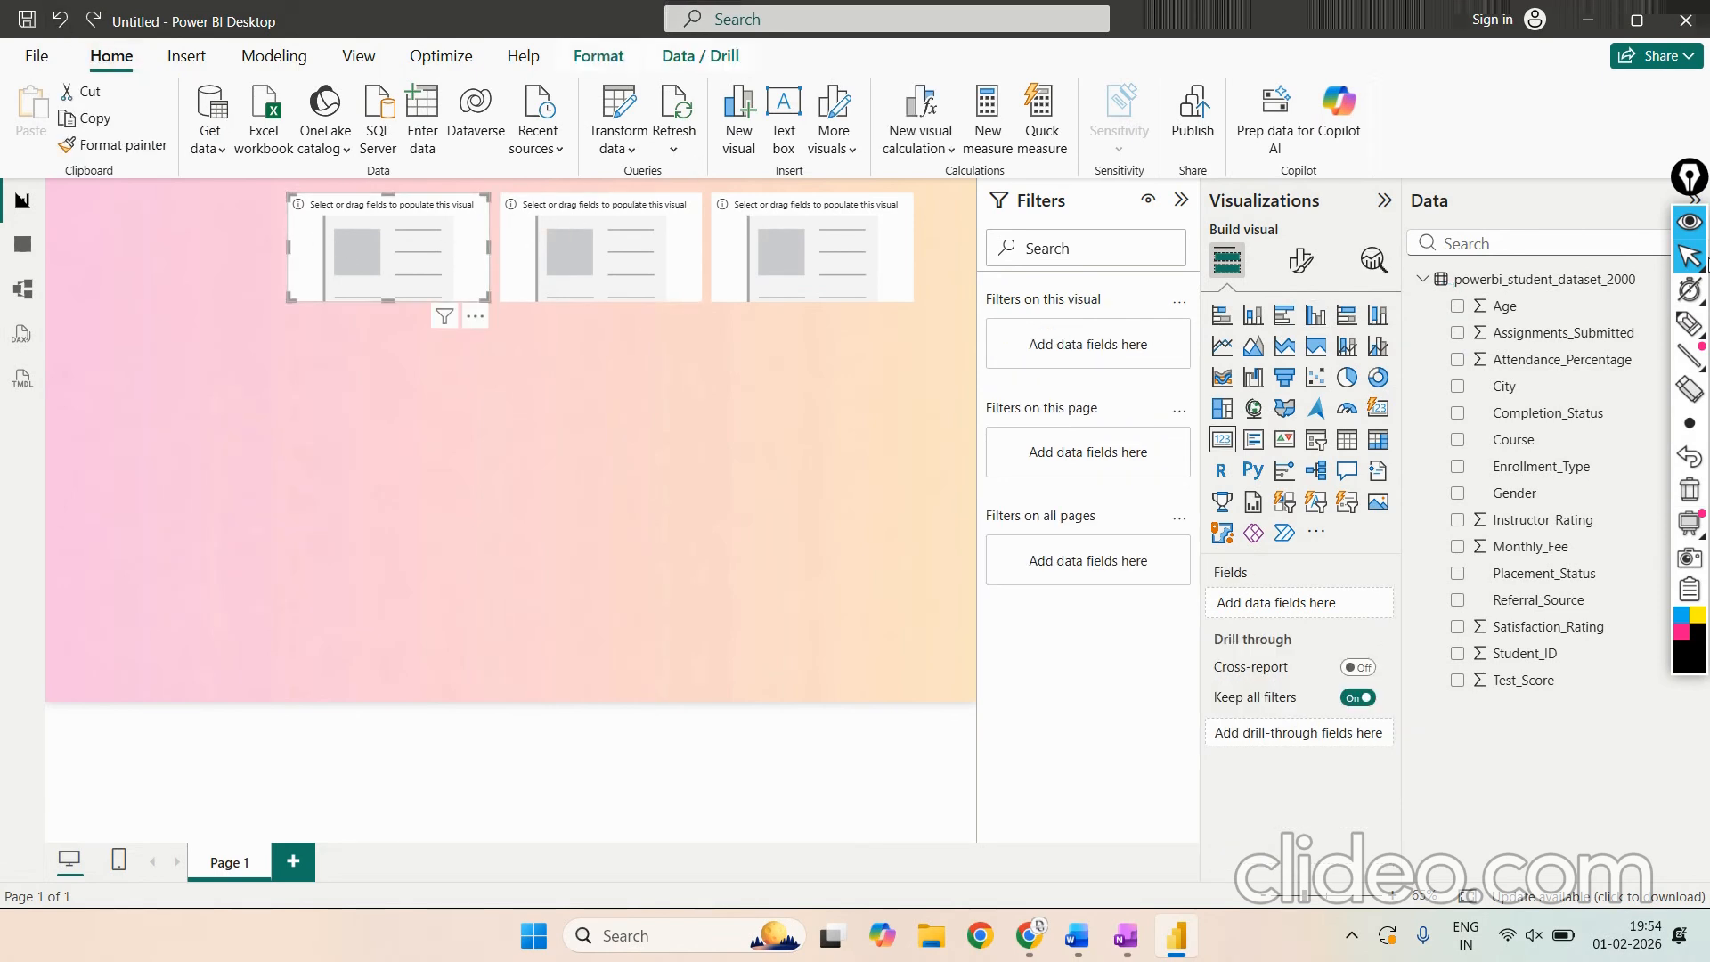
{"action": "double_click", "coordinate": [1590, 308]}
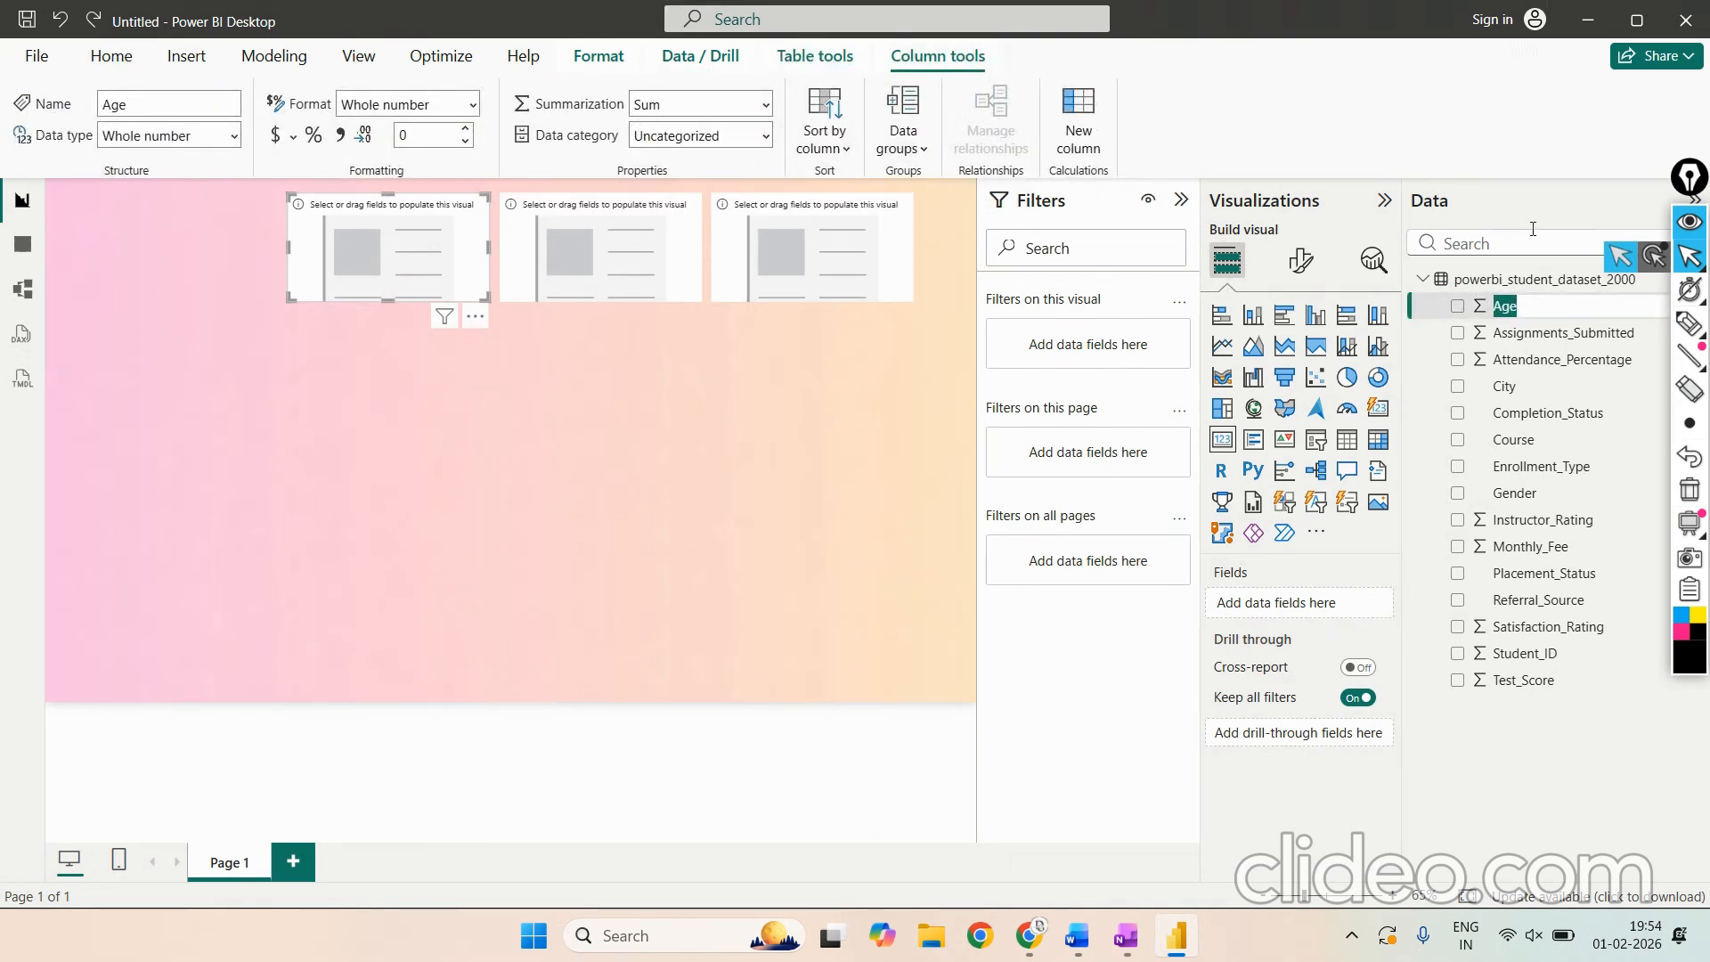
{"action": "left_click", "coordinate": [1697, 322]}
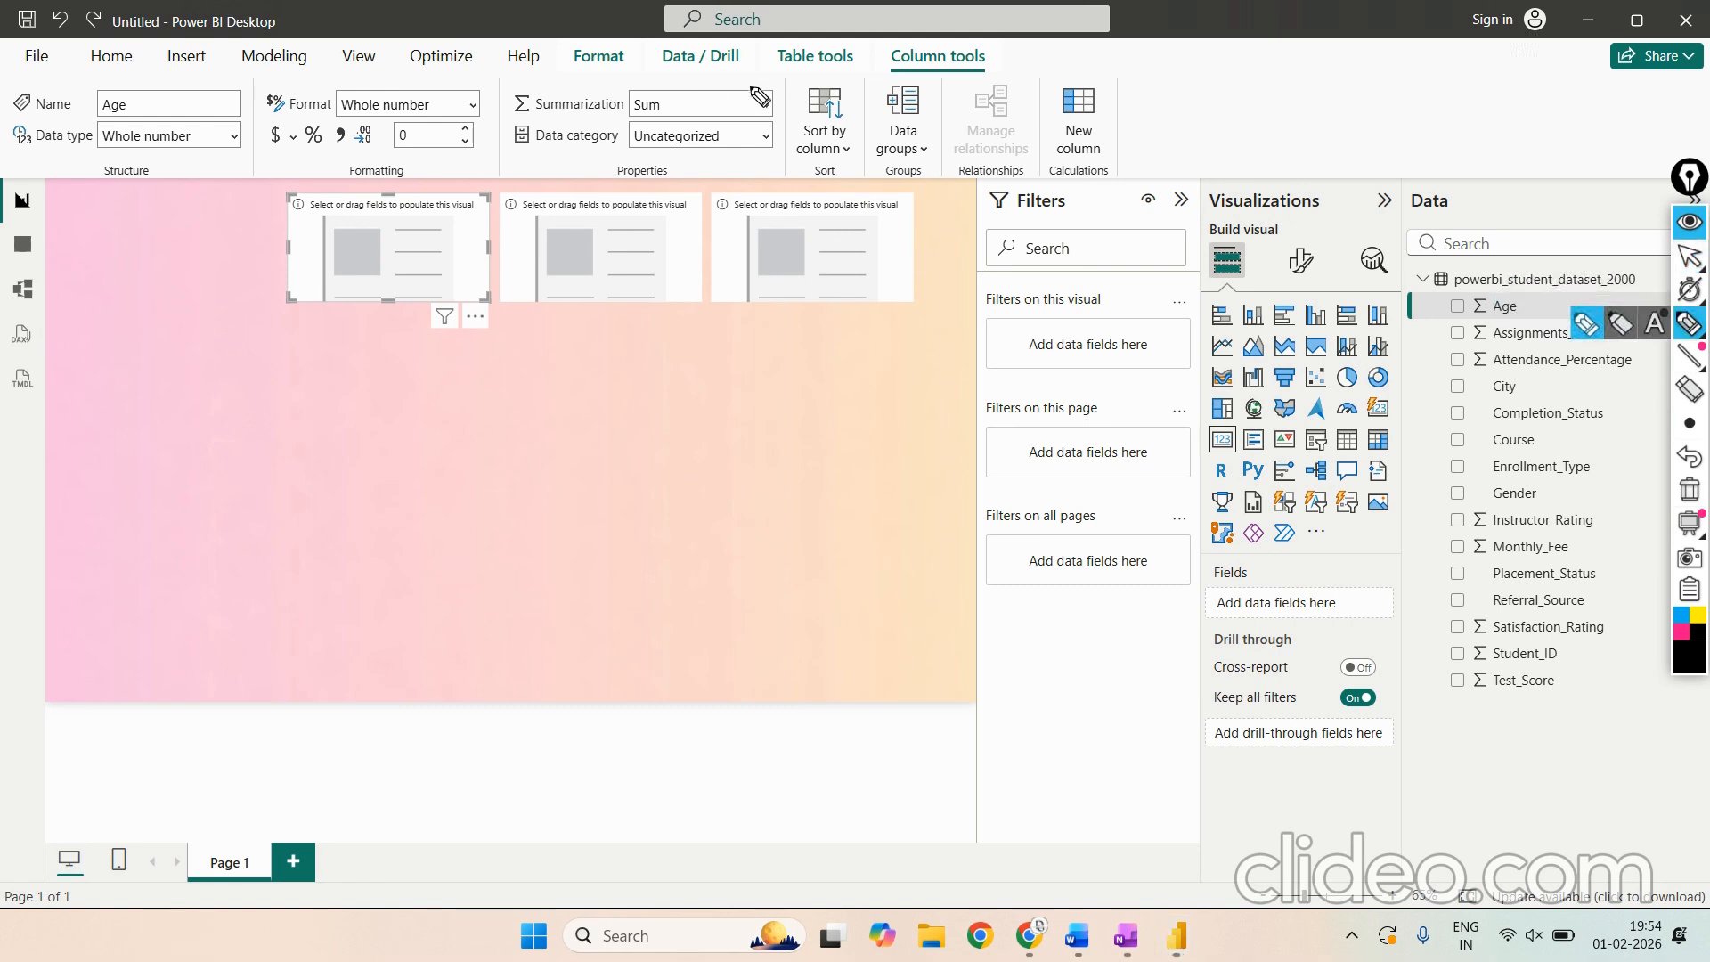
{"action": "mouse_move", "coordinate": [759, 80]}
{"action": "left_mouse_down"}
{"action": "mouse_move", "coordinate": [758, 111]}
{"action": "mouse_move", "coordinate": [776, 116]}
{"action": "mouse_move", "coordinate": [761, 78]}
{"action": "left_mouse_up"}
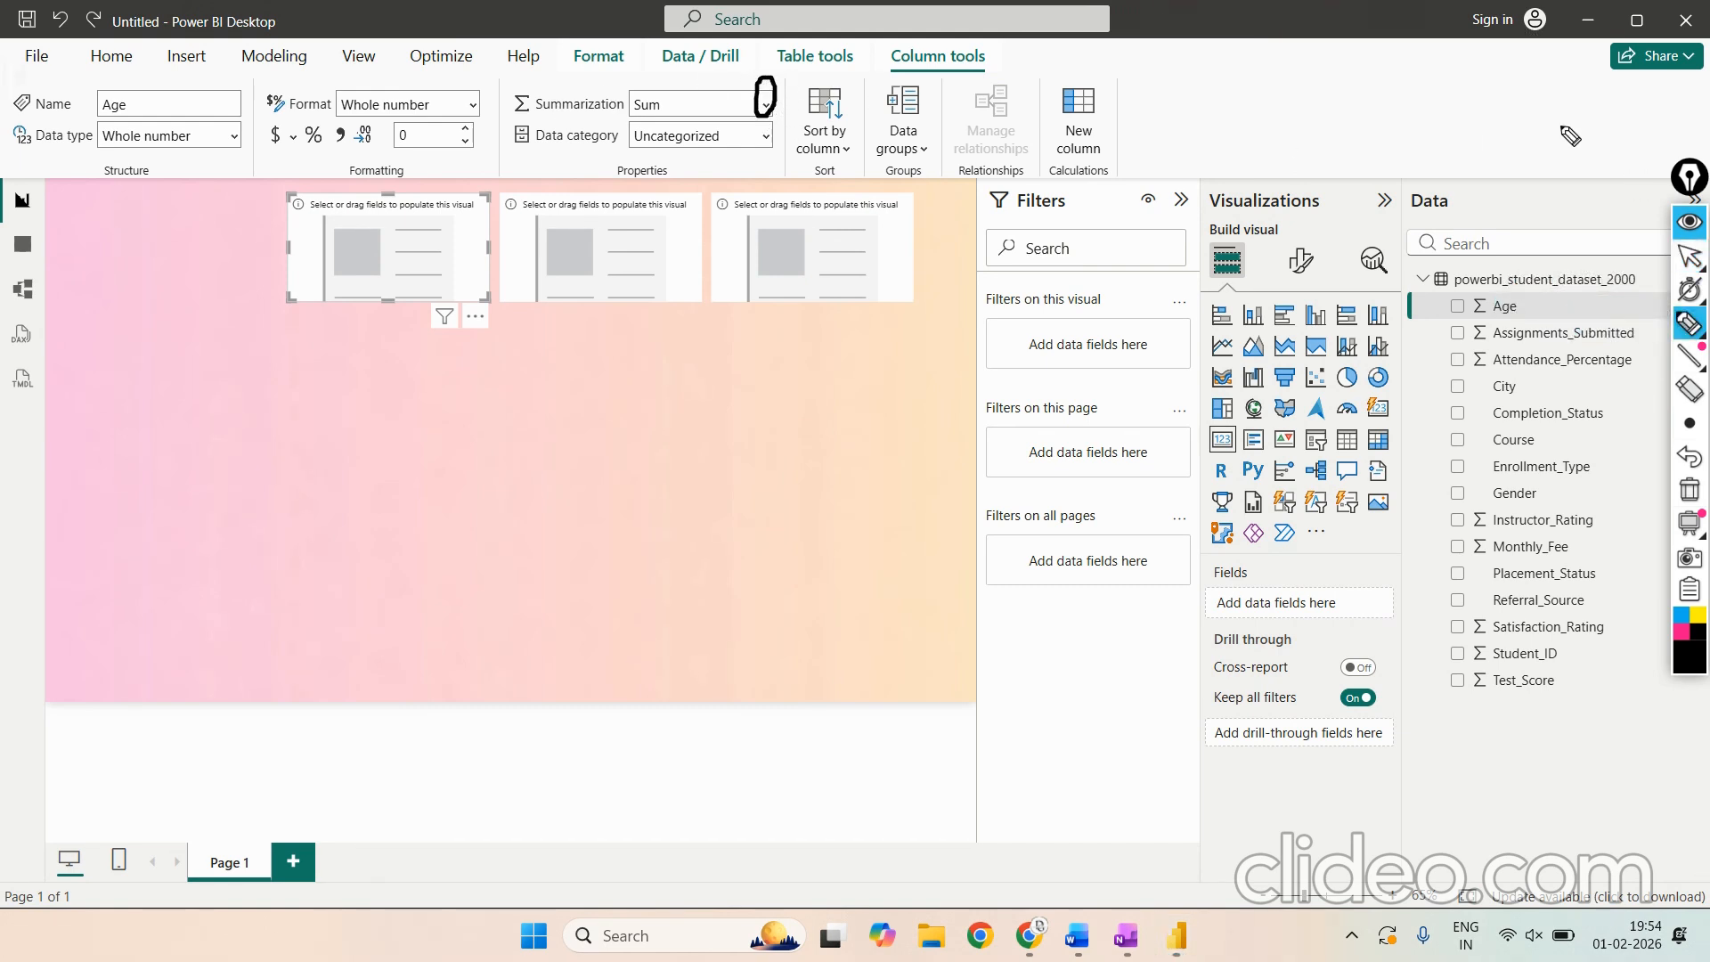
{"action": "left_click", "coordinate": [1690, 490]}
{"action": "left_click", "coordinate": [1690, 256]}
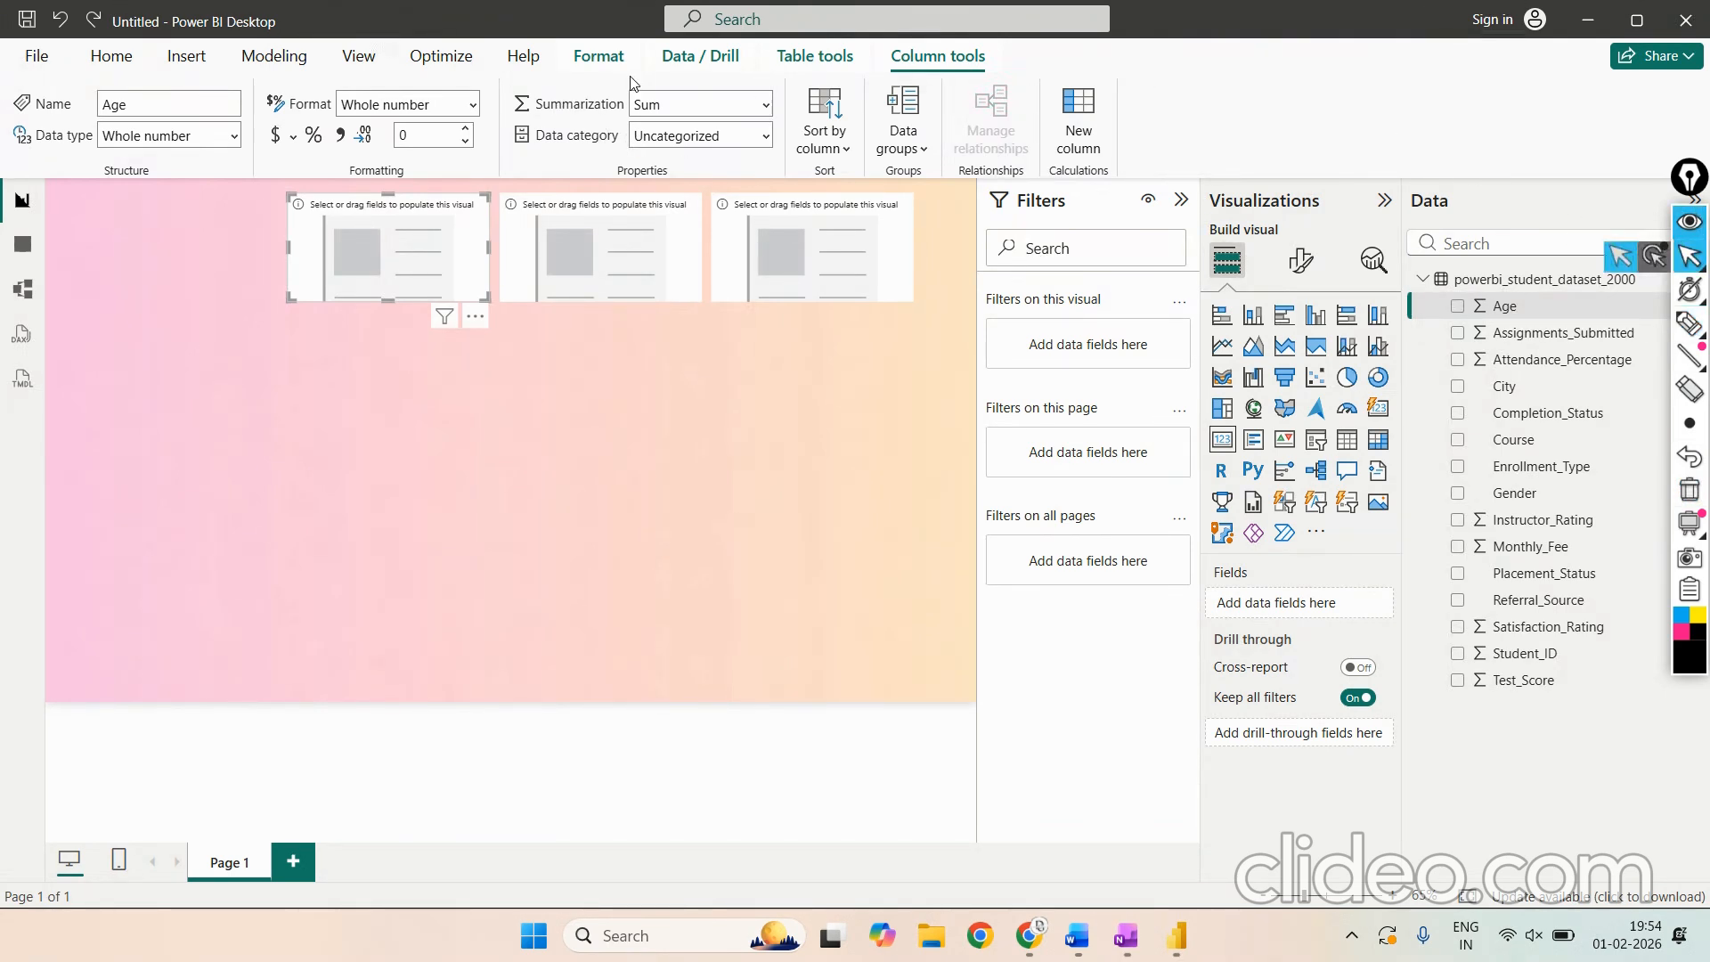
{"action": "left_click", "coordinate": [764, 110]}
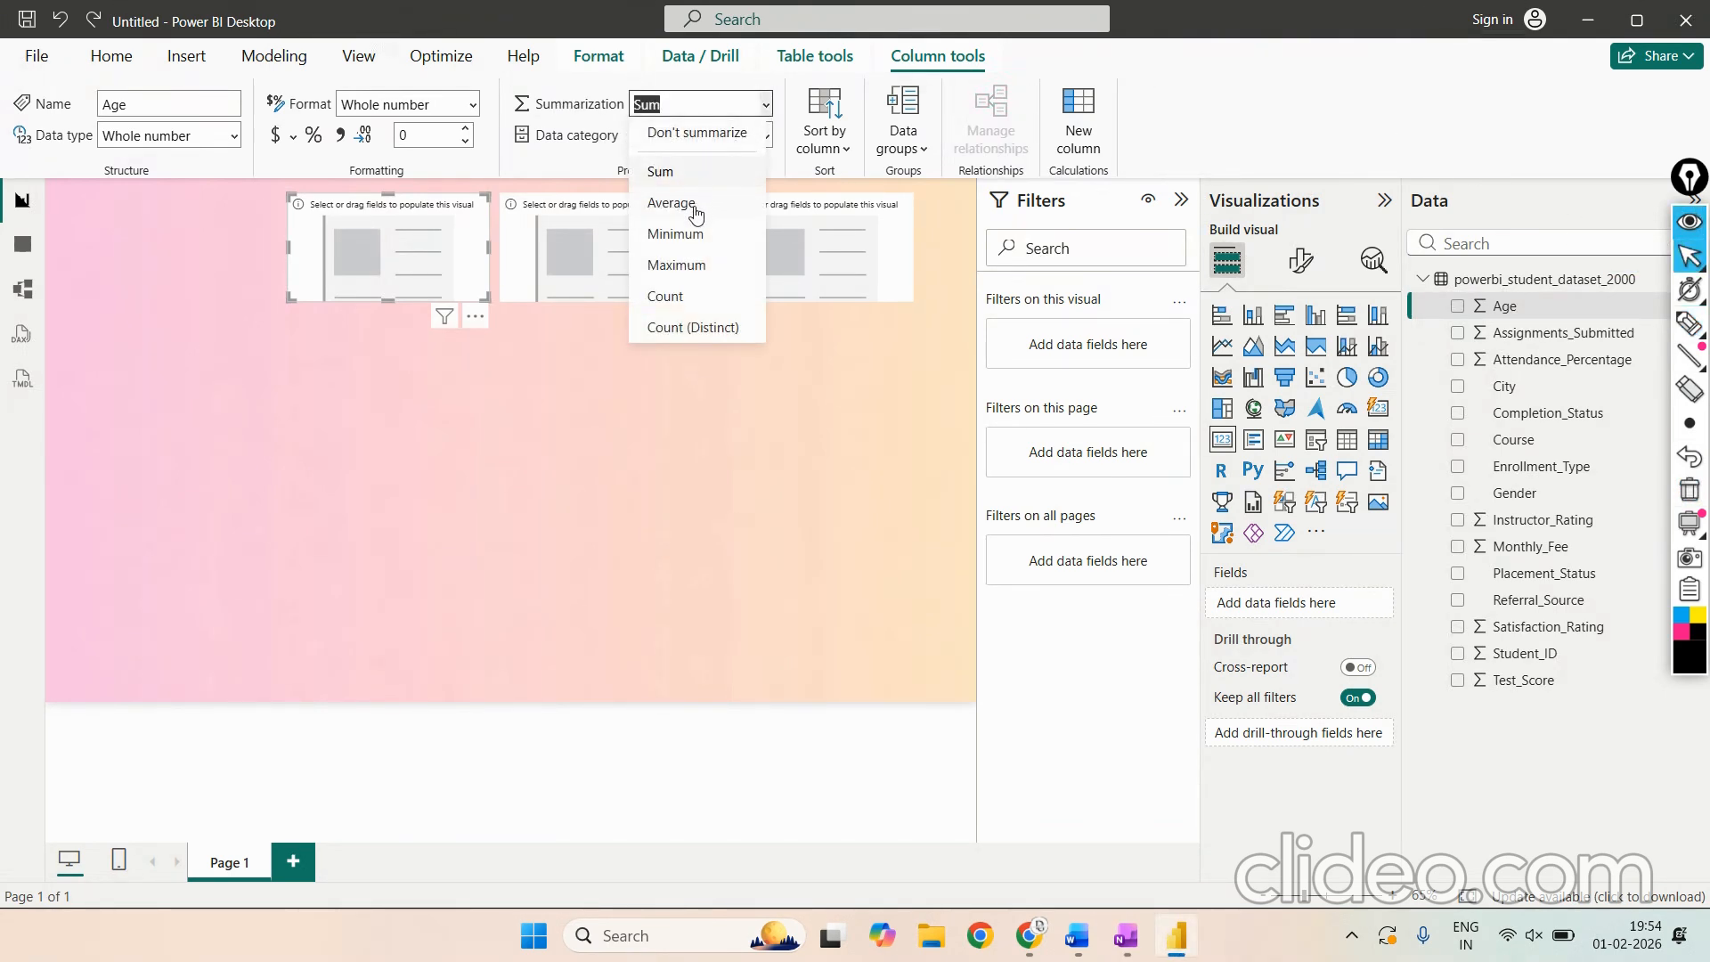
{"action": "left_click", "coordinate": [696, 212]}
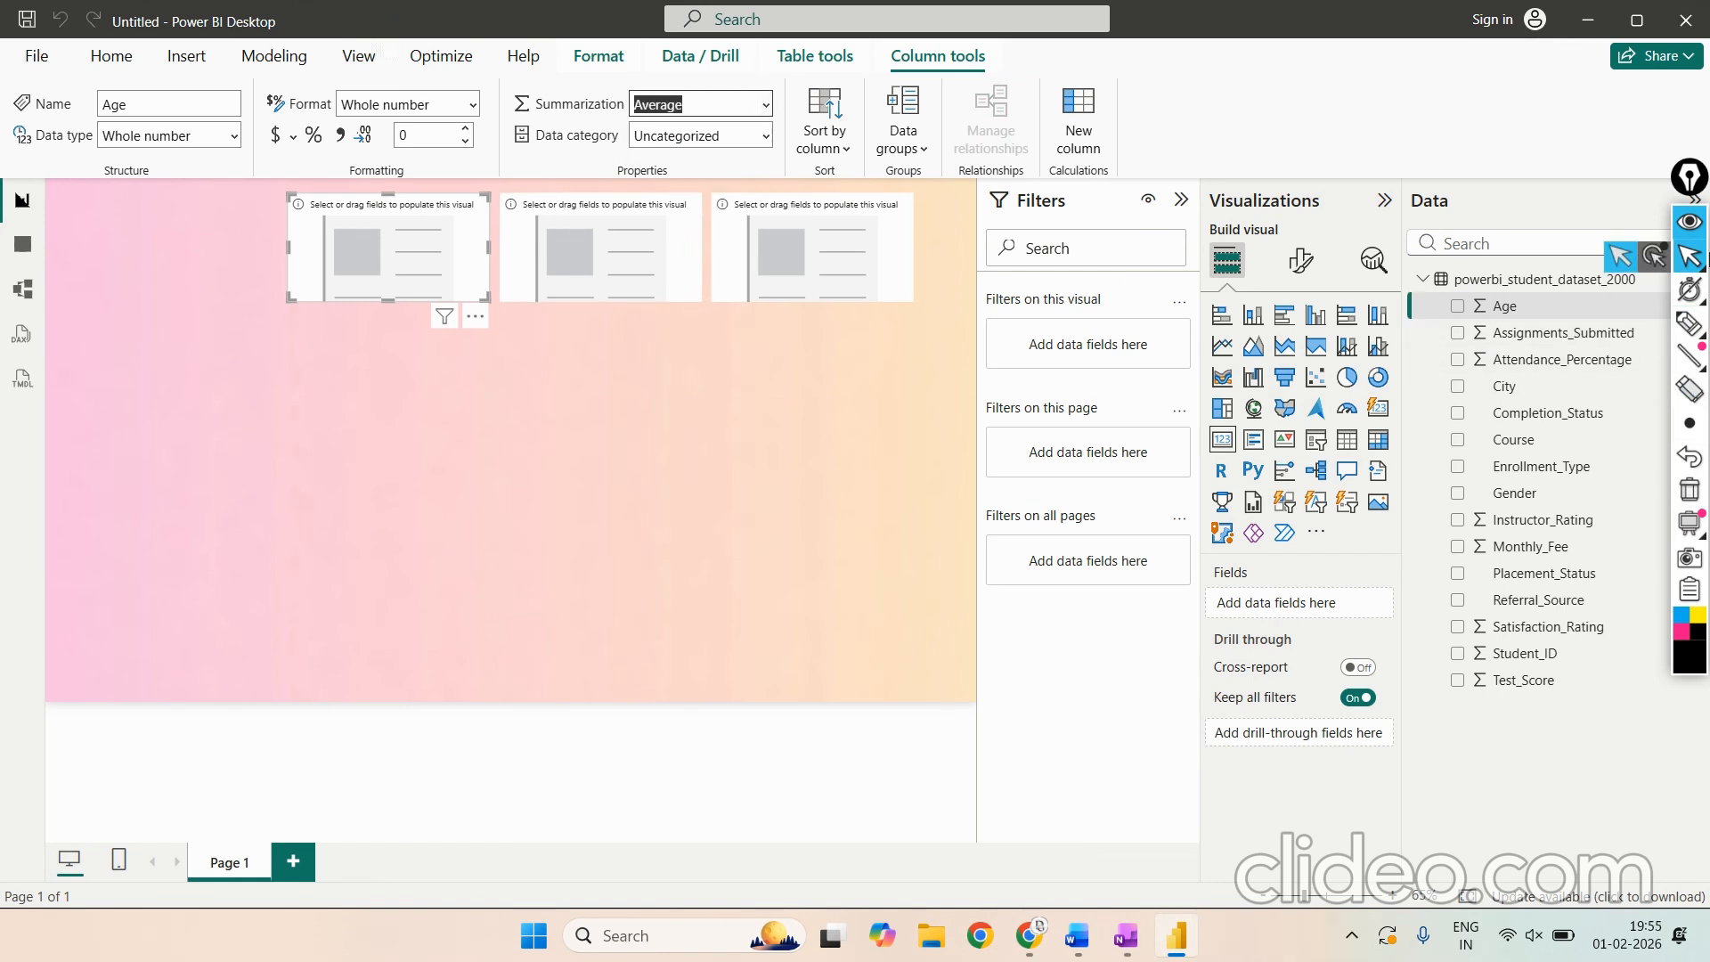
Step: Compare the column properties of Age, Attendance_Percentage, Completion_Status, Enrollment_Type and Assignments_Submitted, and reselect the Age field
{"action": "left_click", "coordinate": [1509, 318]}
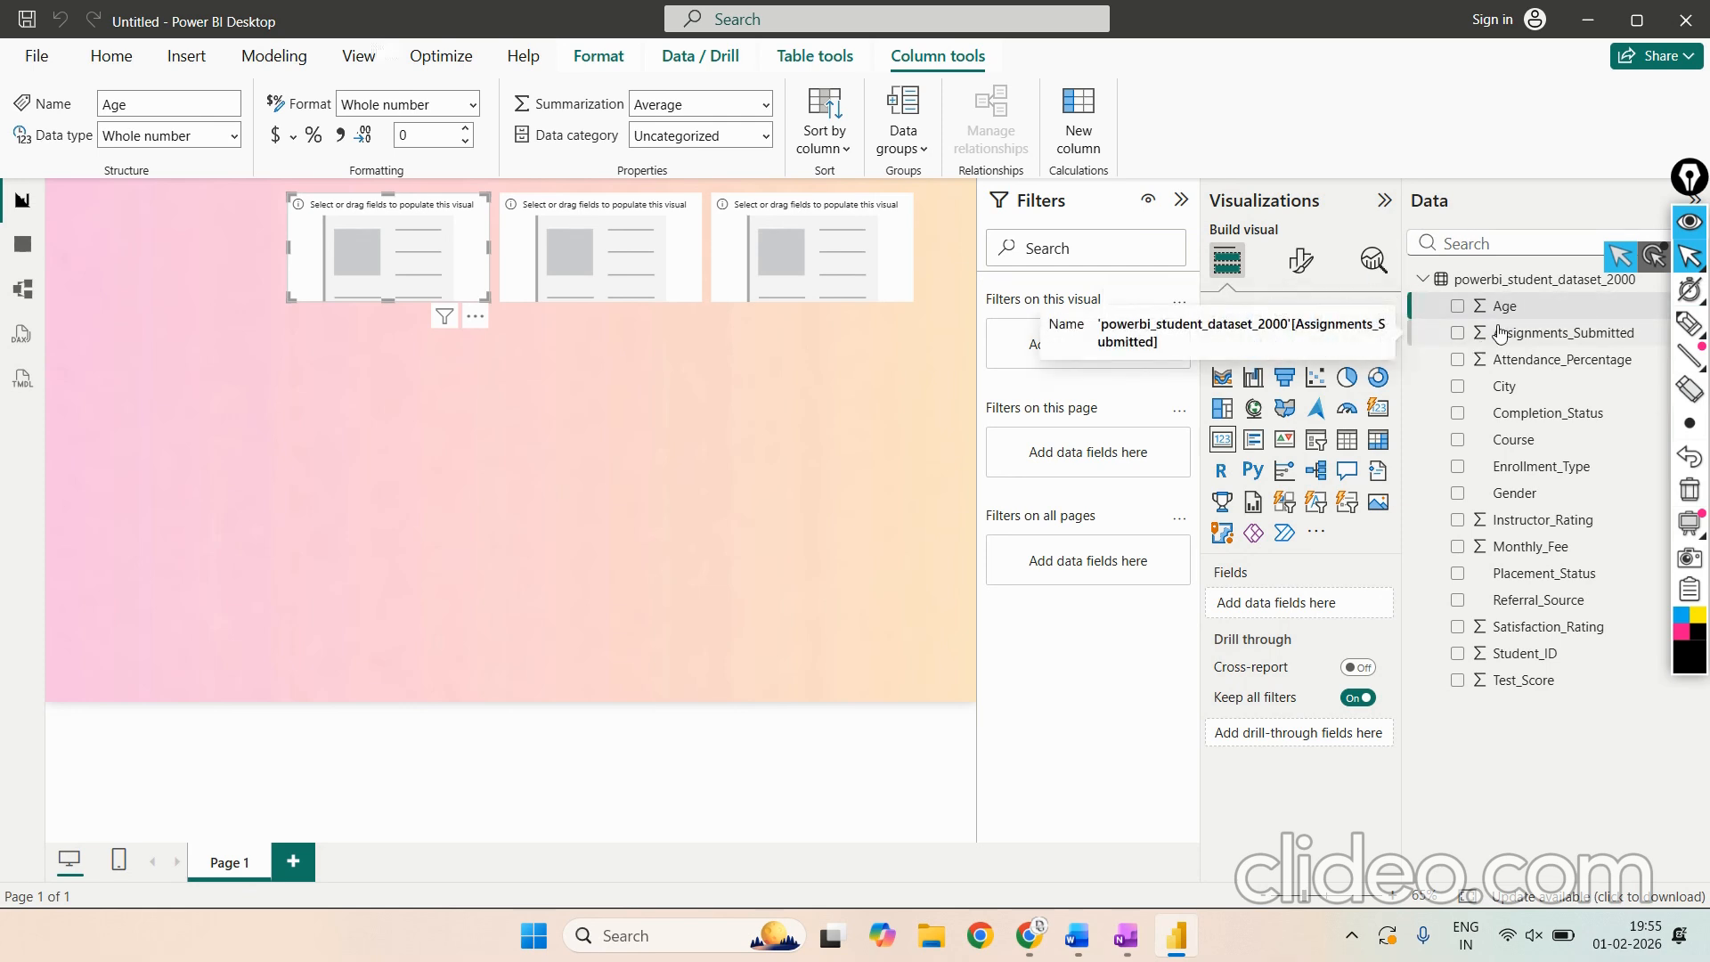
{"action": "double_click", "coordinate": [1551, 314]}
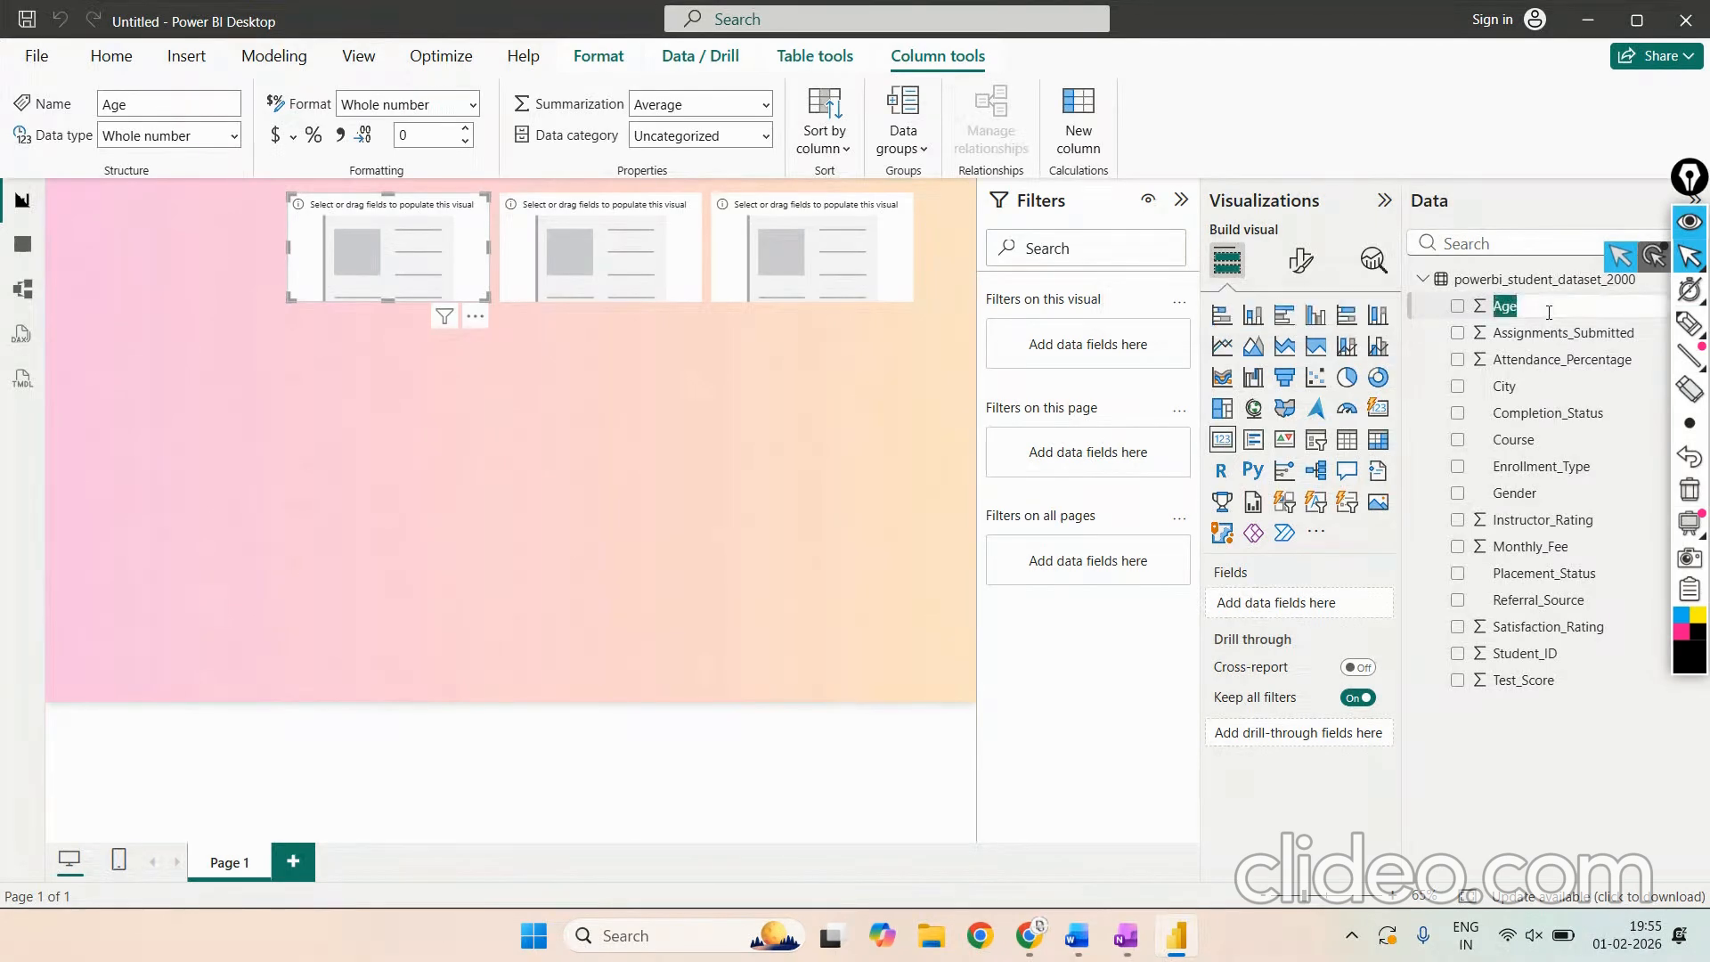
{"action": "double_click", "coordinate": [1544, 359]}
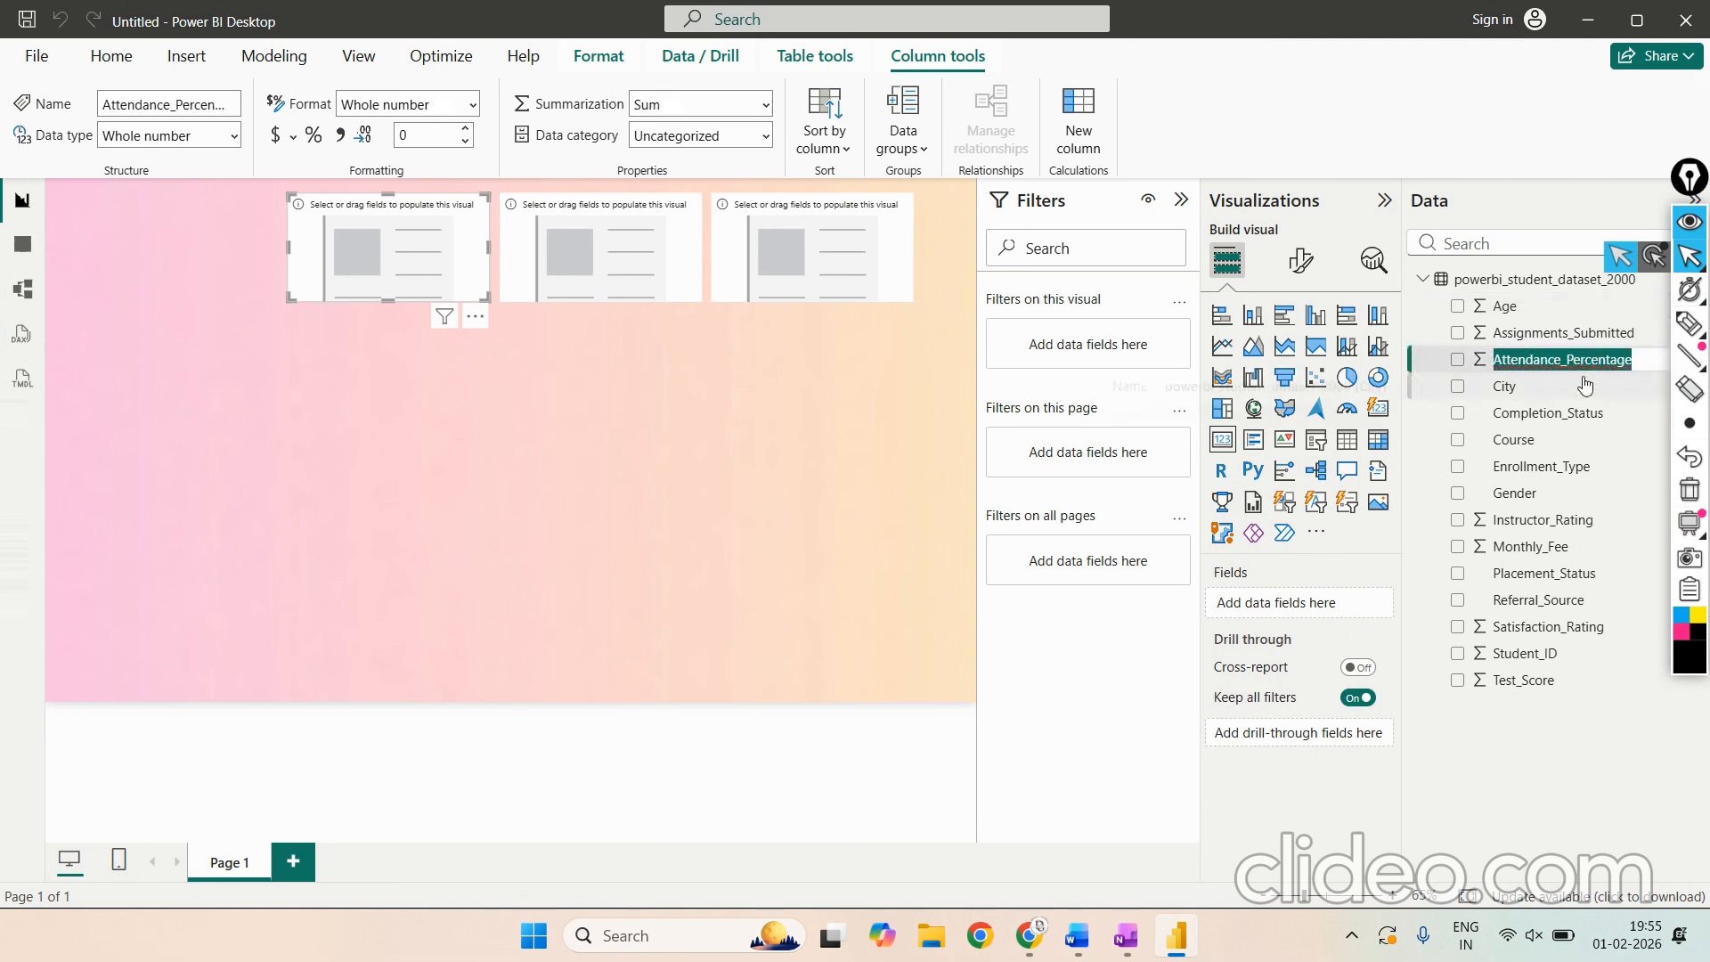
{"action": "double_click", "coordinate": [1550, 413]}
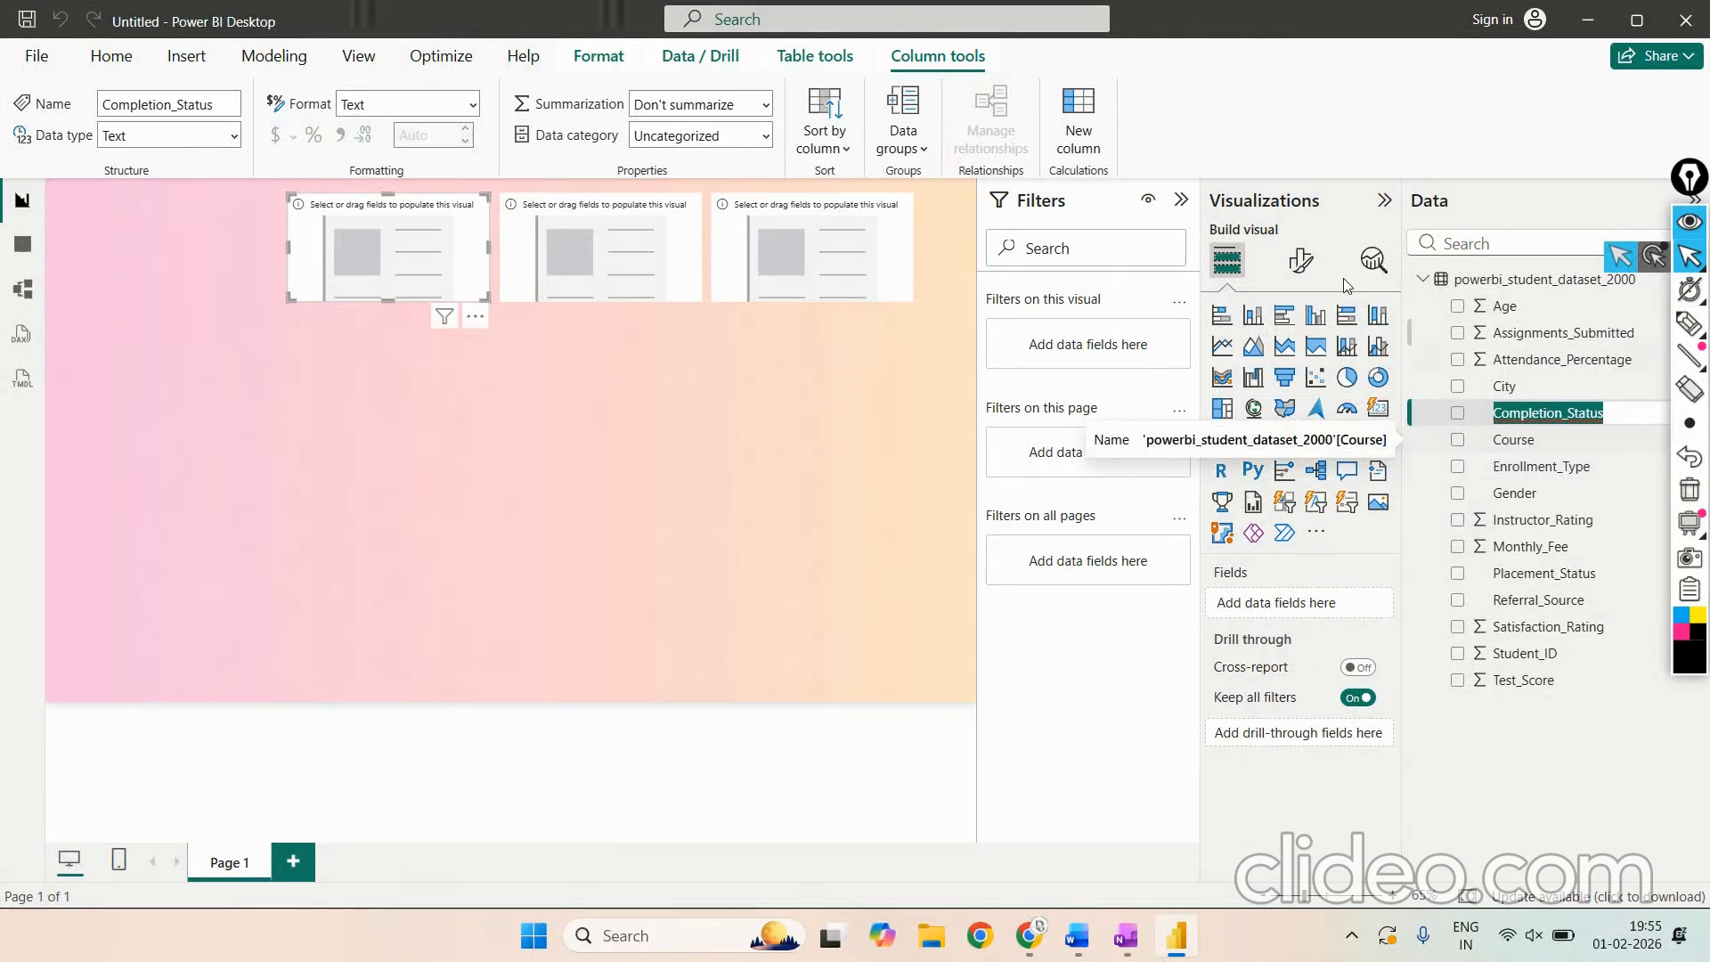
{"action": "left_click", "coordinate": [1559, 490]}
{"action": "left_click", "coordinate": [1566, 470]}
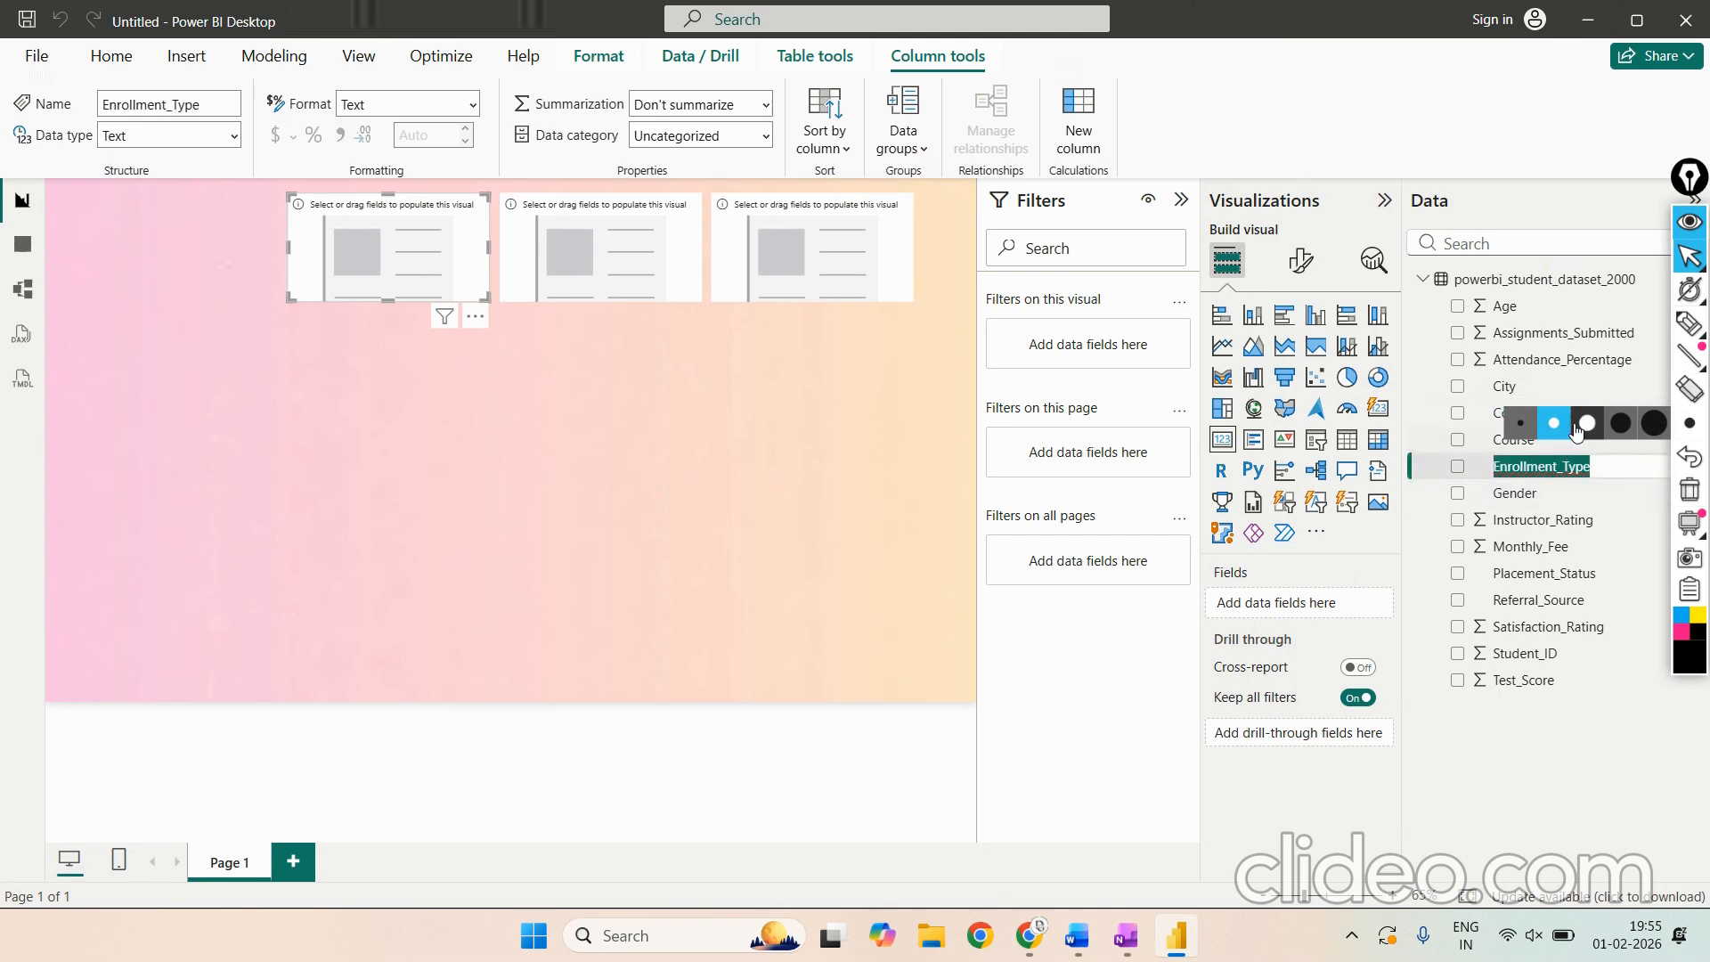
{"action": "left_click", "coordinate": [1565, 332]}
{"action": "mouse_move", "coordinate": [1696, 422]}
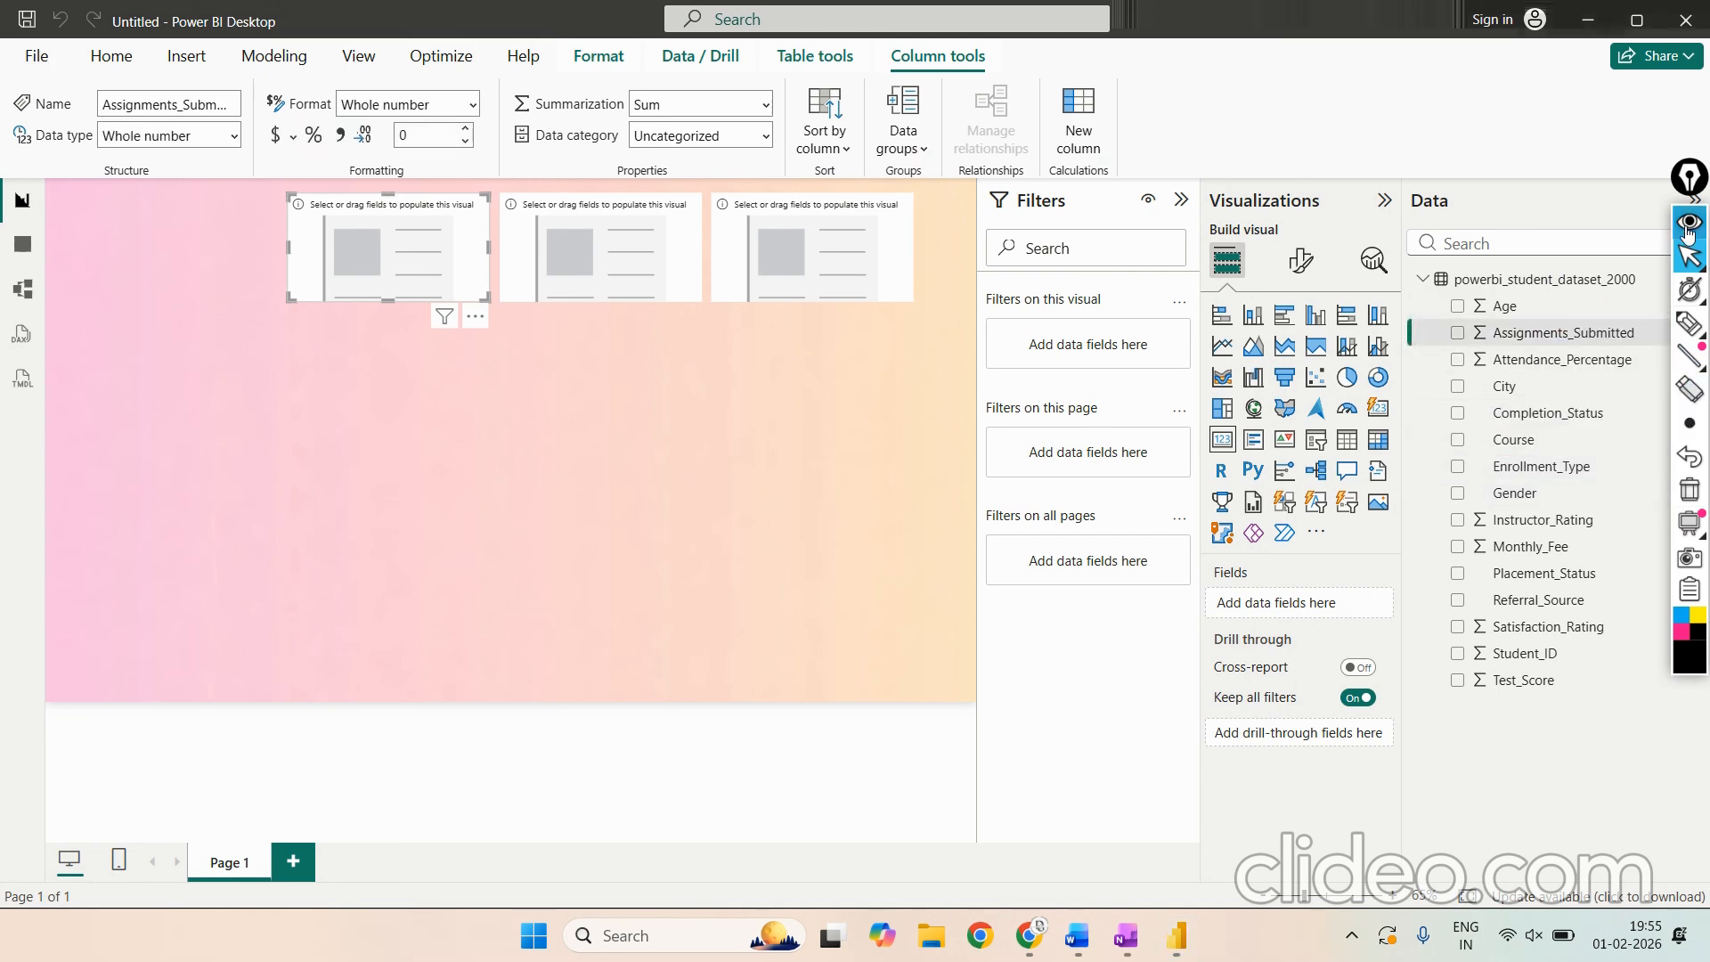
{"action": "left_click", "coordinate": [1542, 310]}
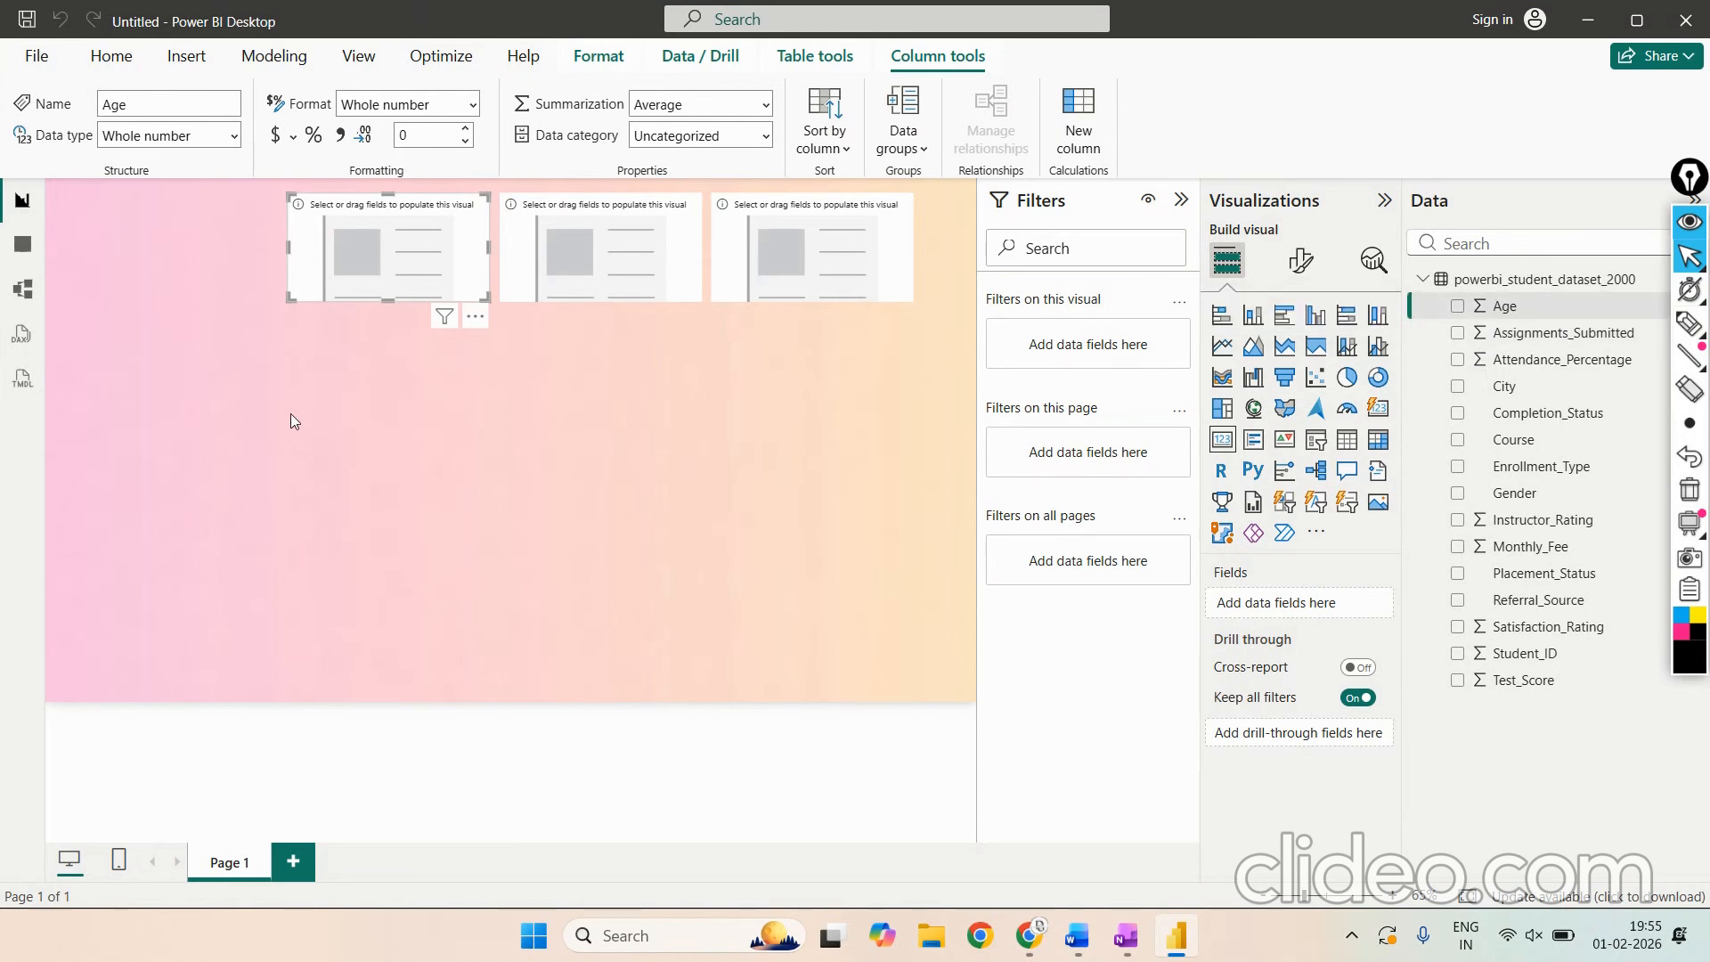
Step: Look at the first card's format options, return to its build options and compare the column properties of Age and Attendance_Percentage
{"action": "left_click", "coordinate": [1303, 263]}
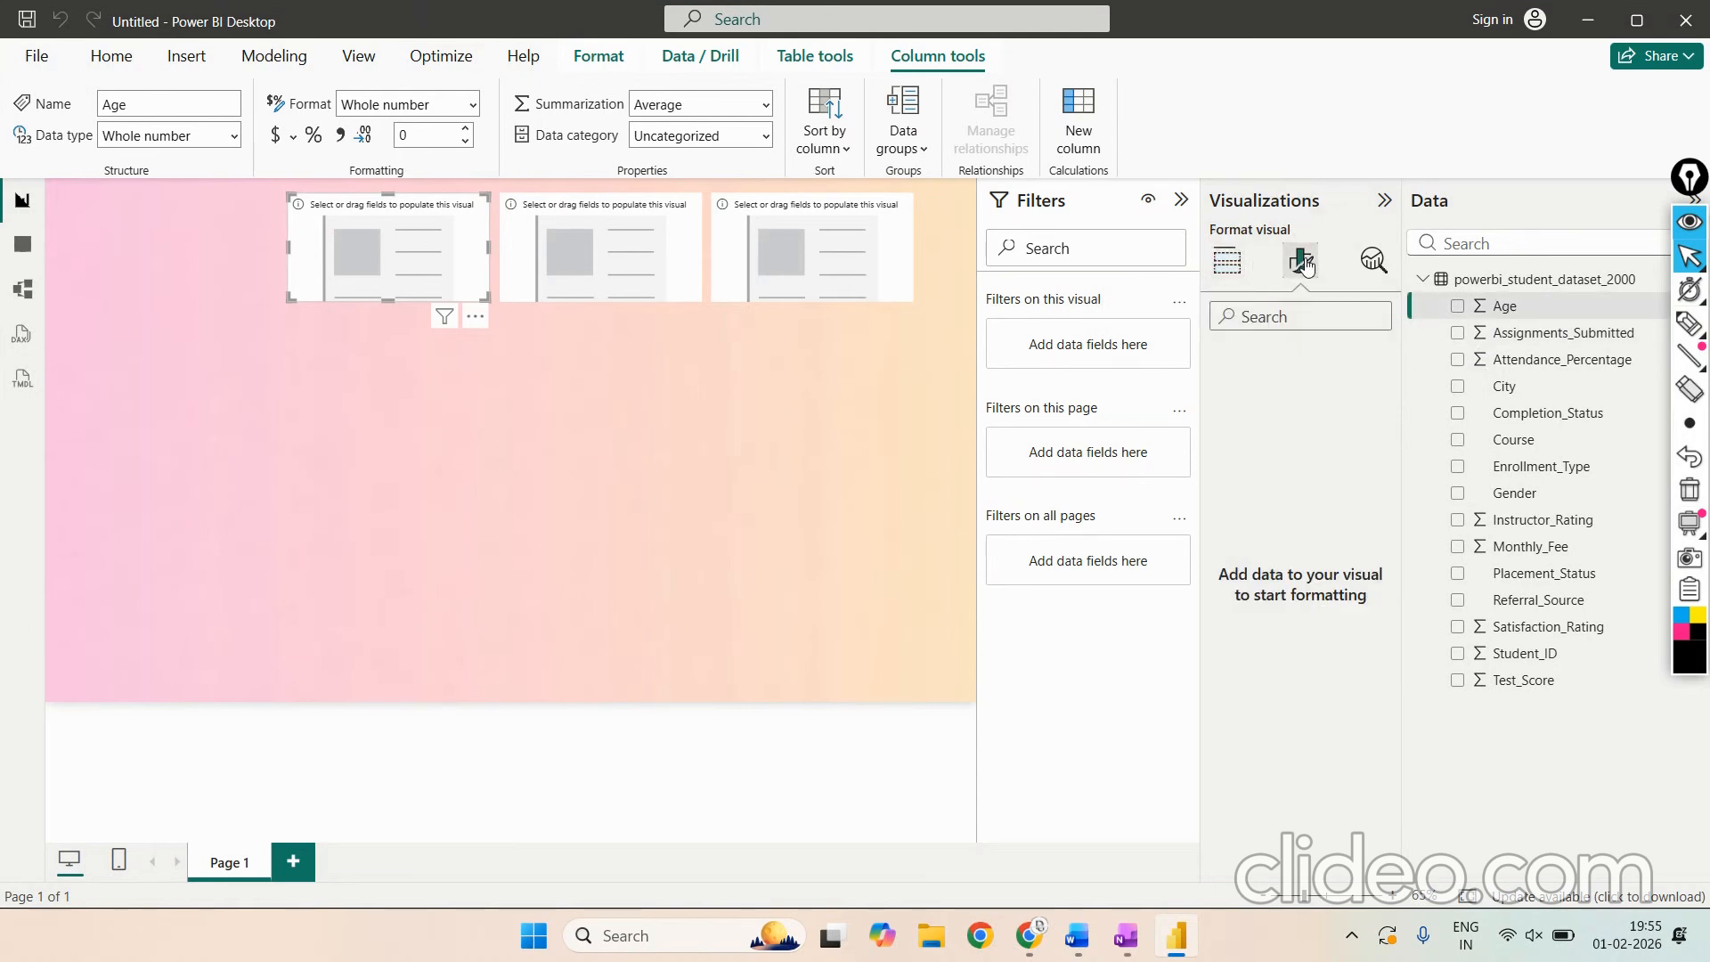
{"action": "left_click", "coordinate": [1228, 260]}
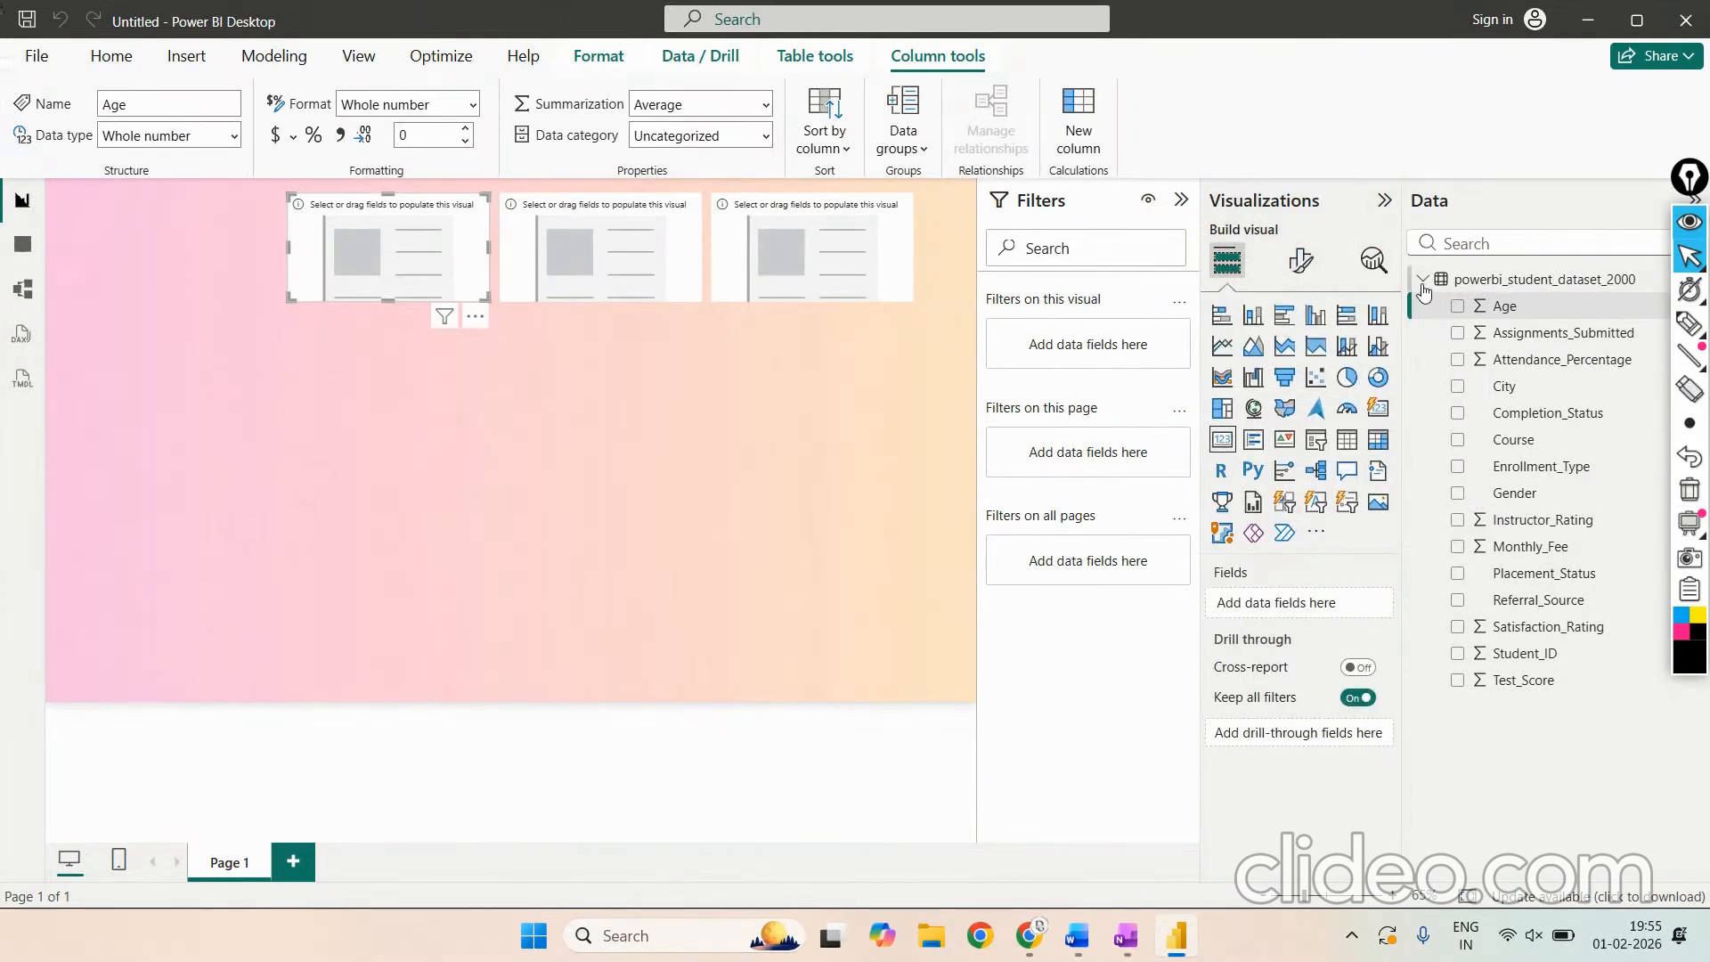
{"action": "double_click", "coordinate": [1501, 308]}
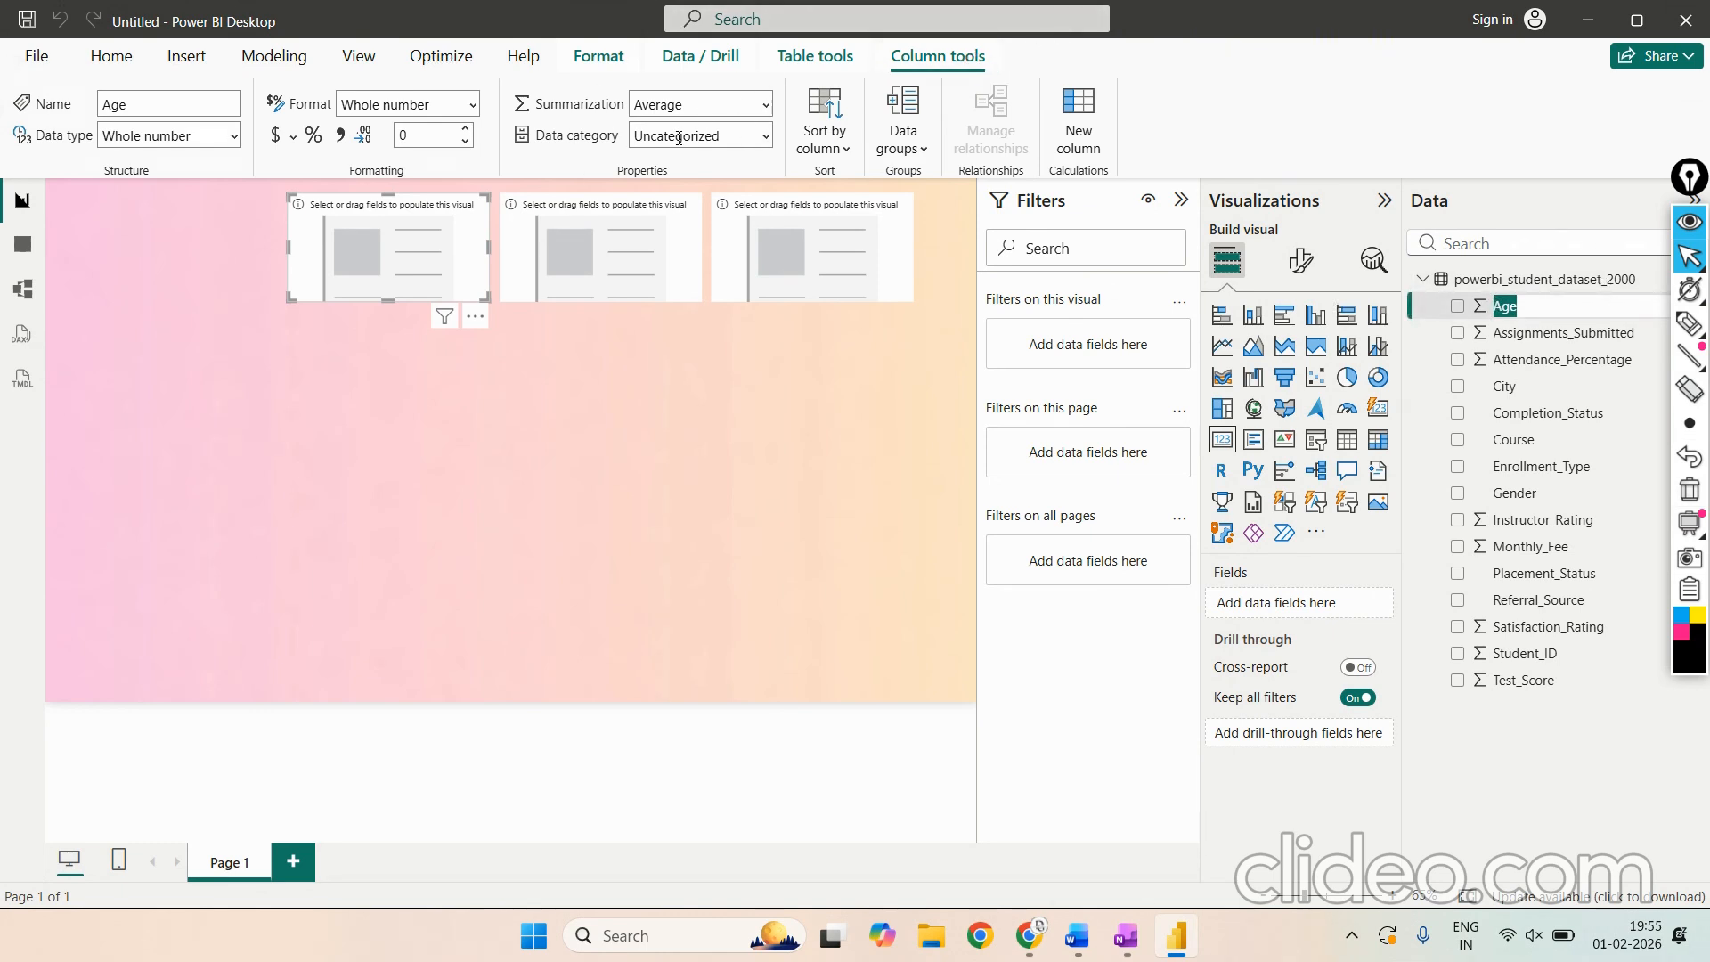
{"action": "left_click", "coordinate": [1541, 357]}
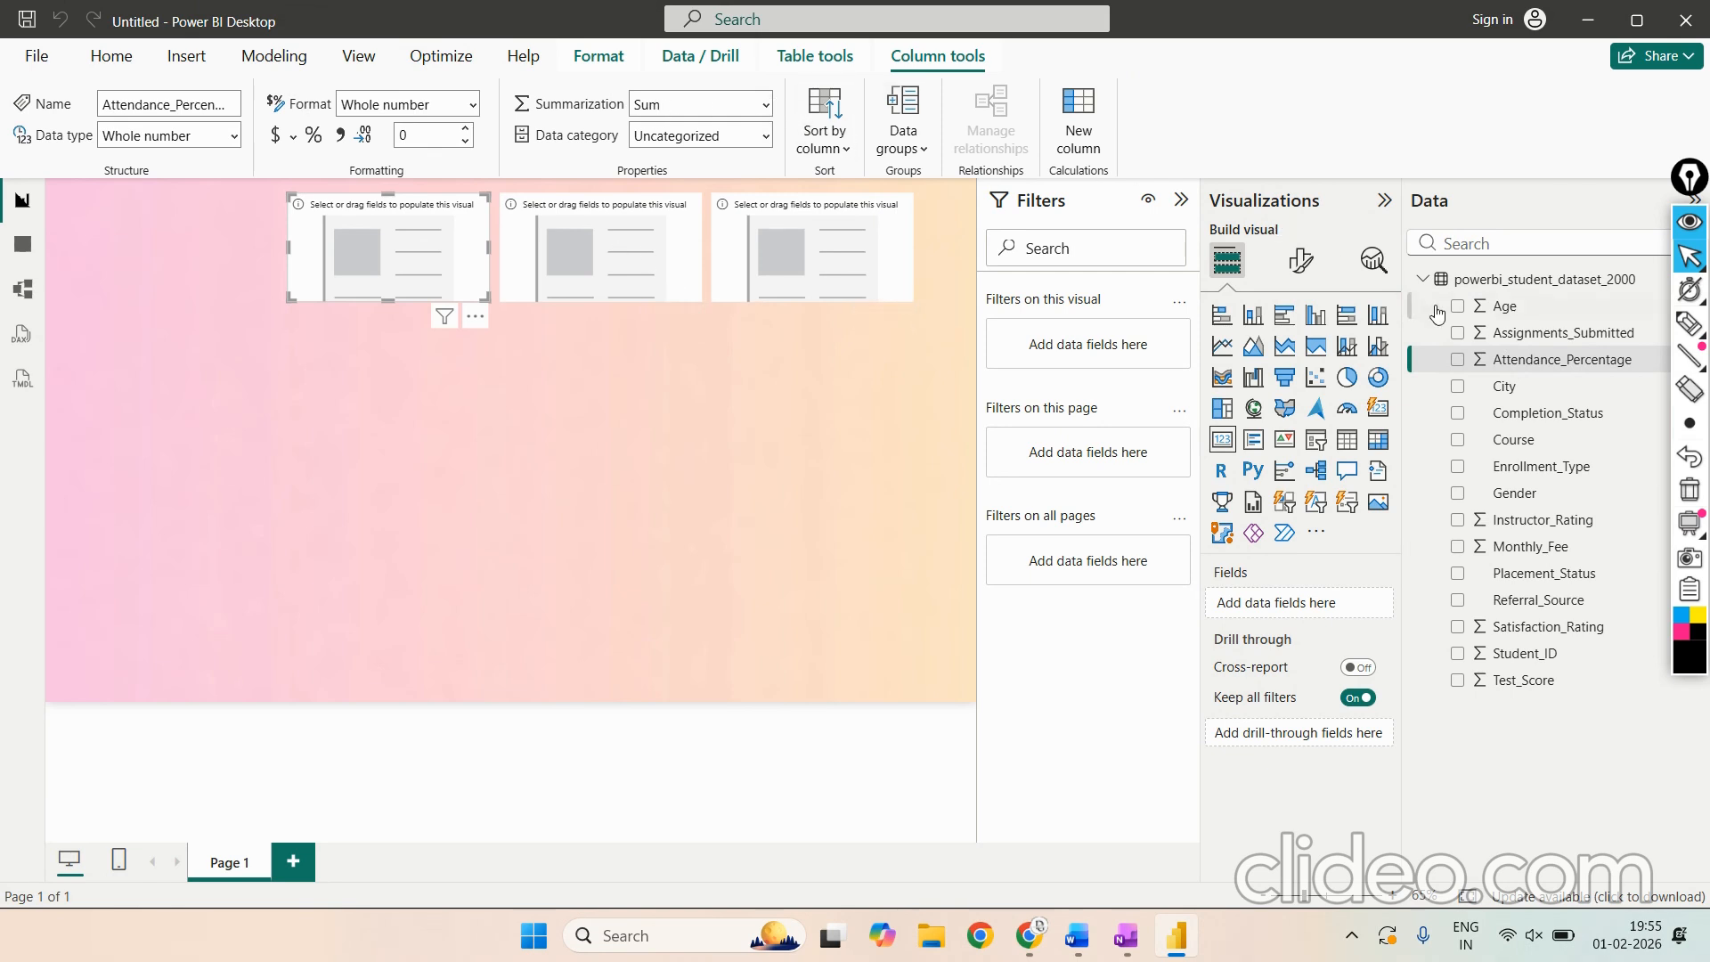
{"action": "left_click", "coordinate": [1505, 305]}
{"action": "double_click", "coordinate": [1505, 305]}
{"action": "left_click", "coordinate": [1584, 719]}
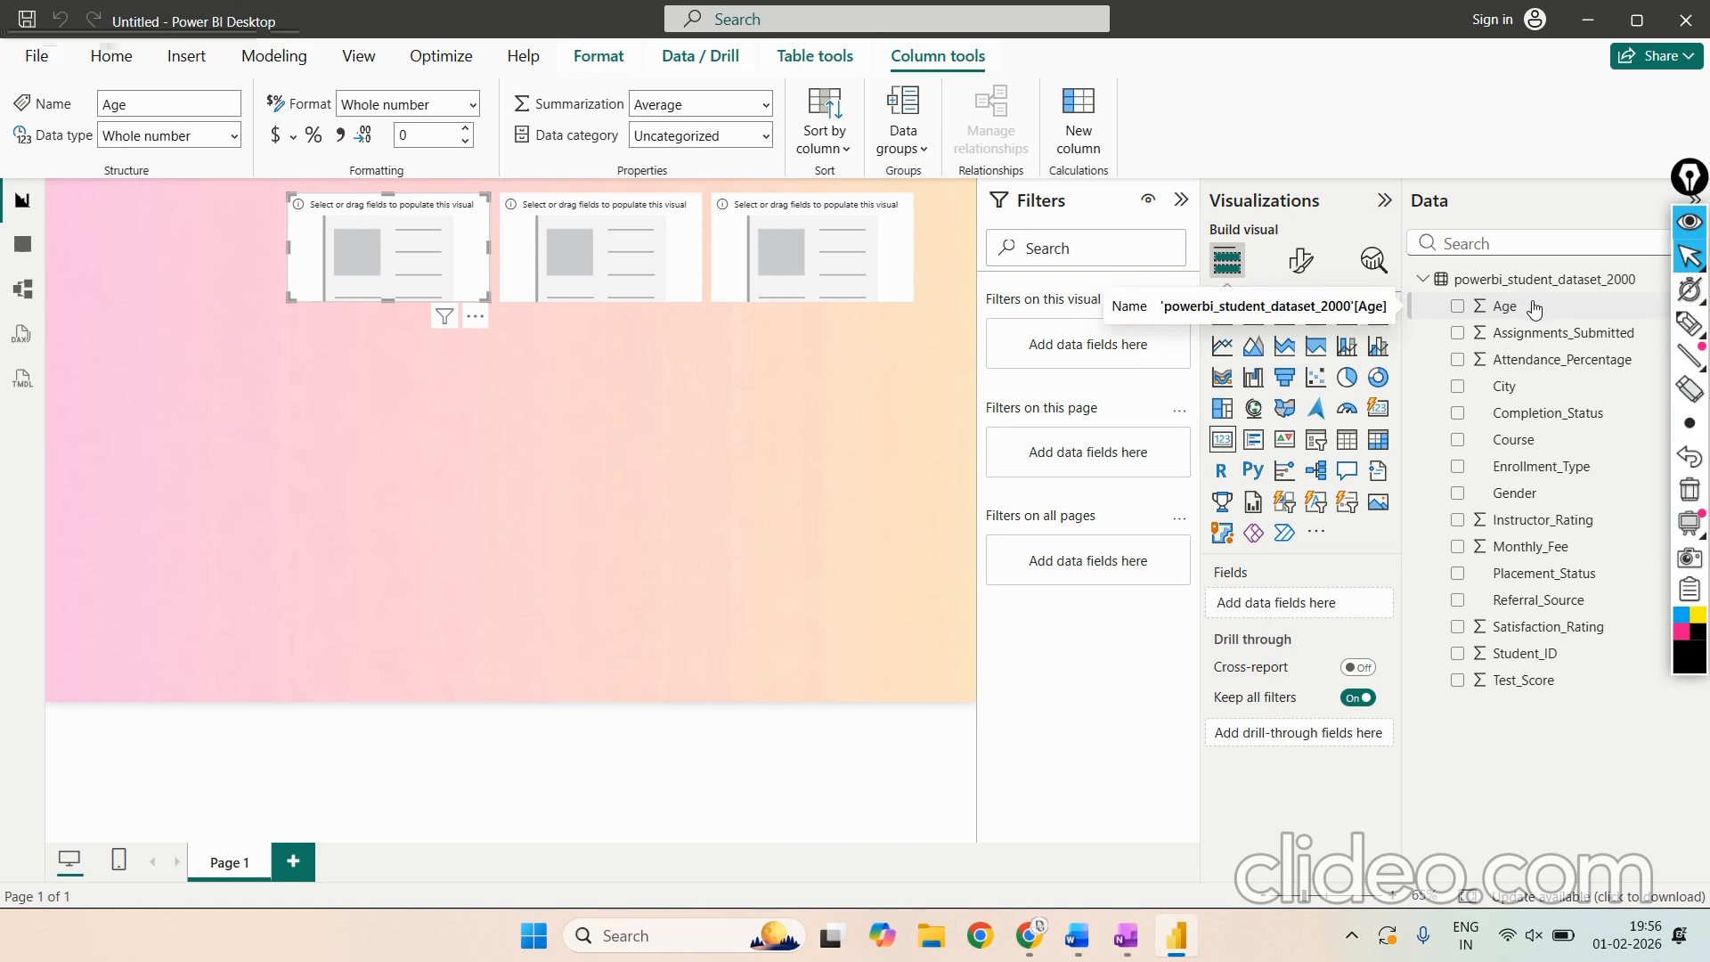
Step: Populate the first card by placing the Age field directly on it, and undo the addition
{"action": "left_click_drag", "start_coordinate": [1529, 309], "coordinate": [846, 254]}
{"action": "left_click_drag", "start_coordinate": [405, 255], "coordinate": [404, 255]}
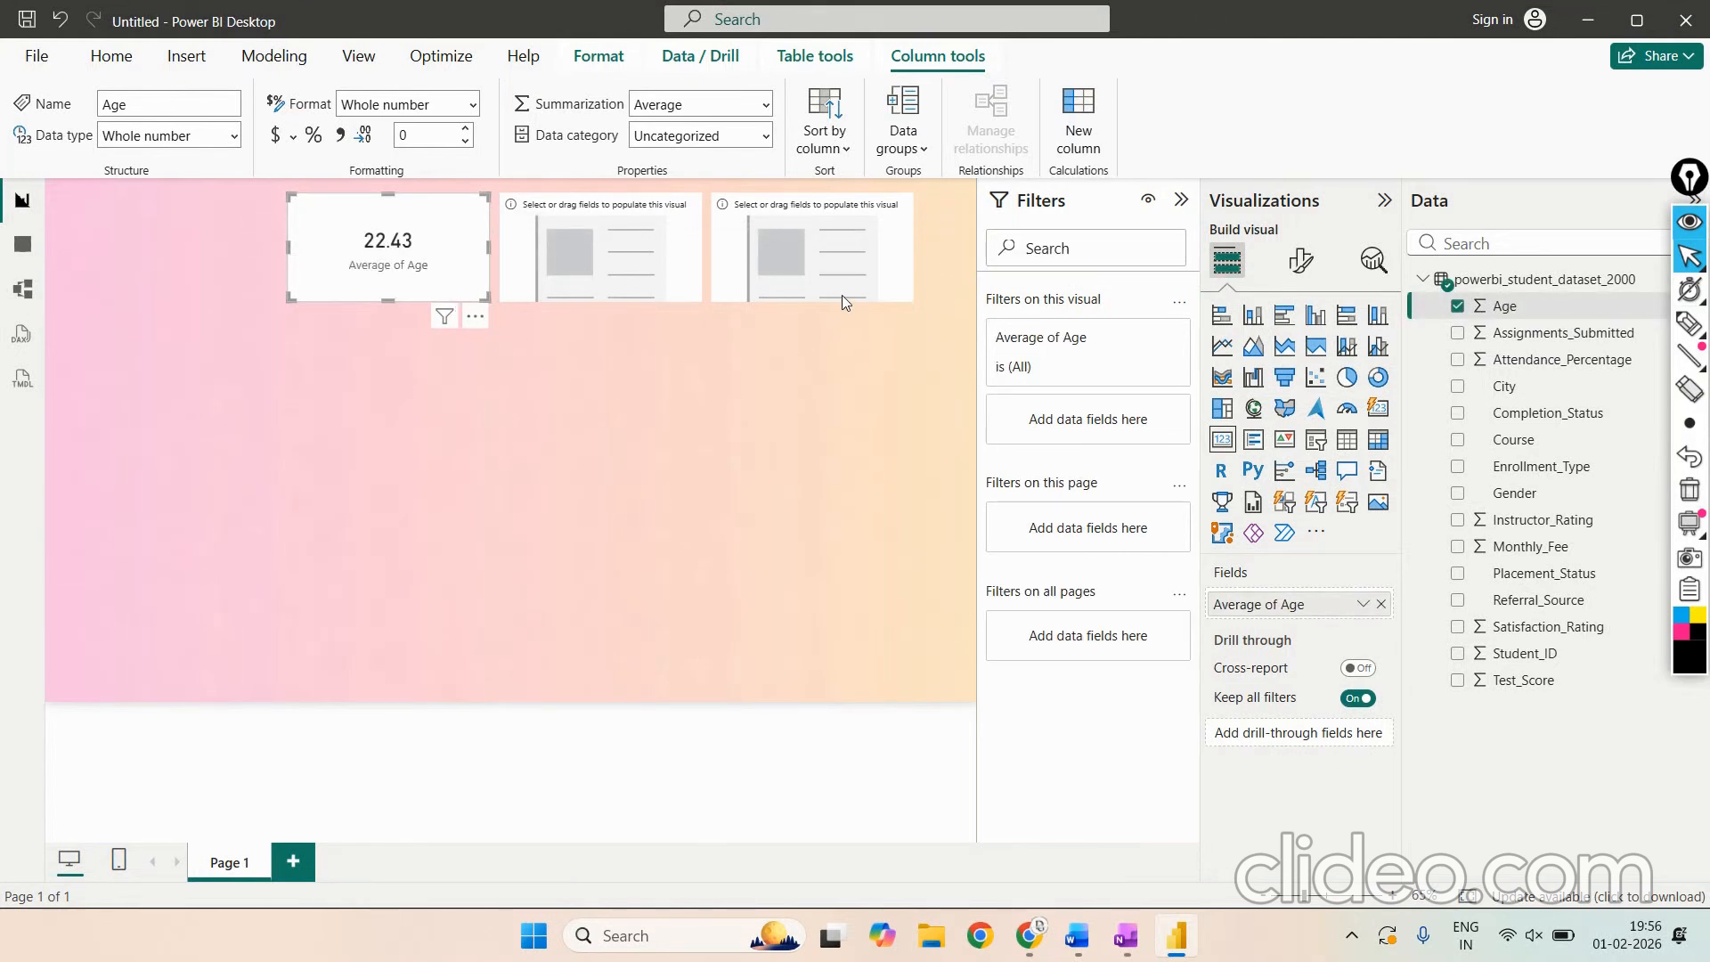
{"action": "left_click", "coordinate": [60, 22]}
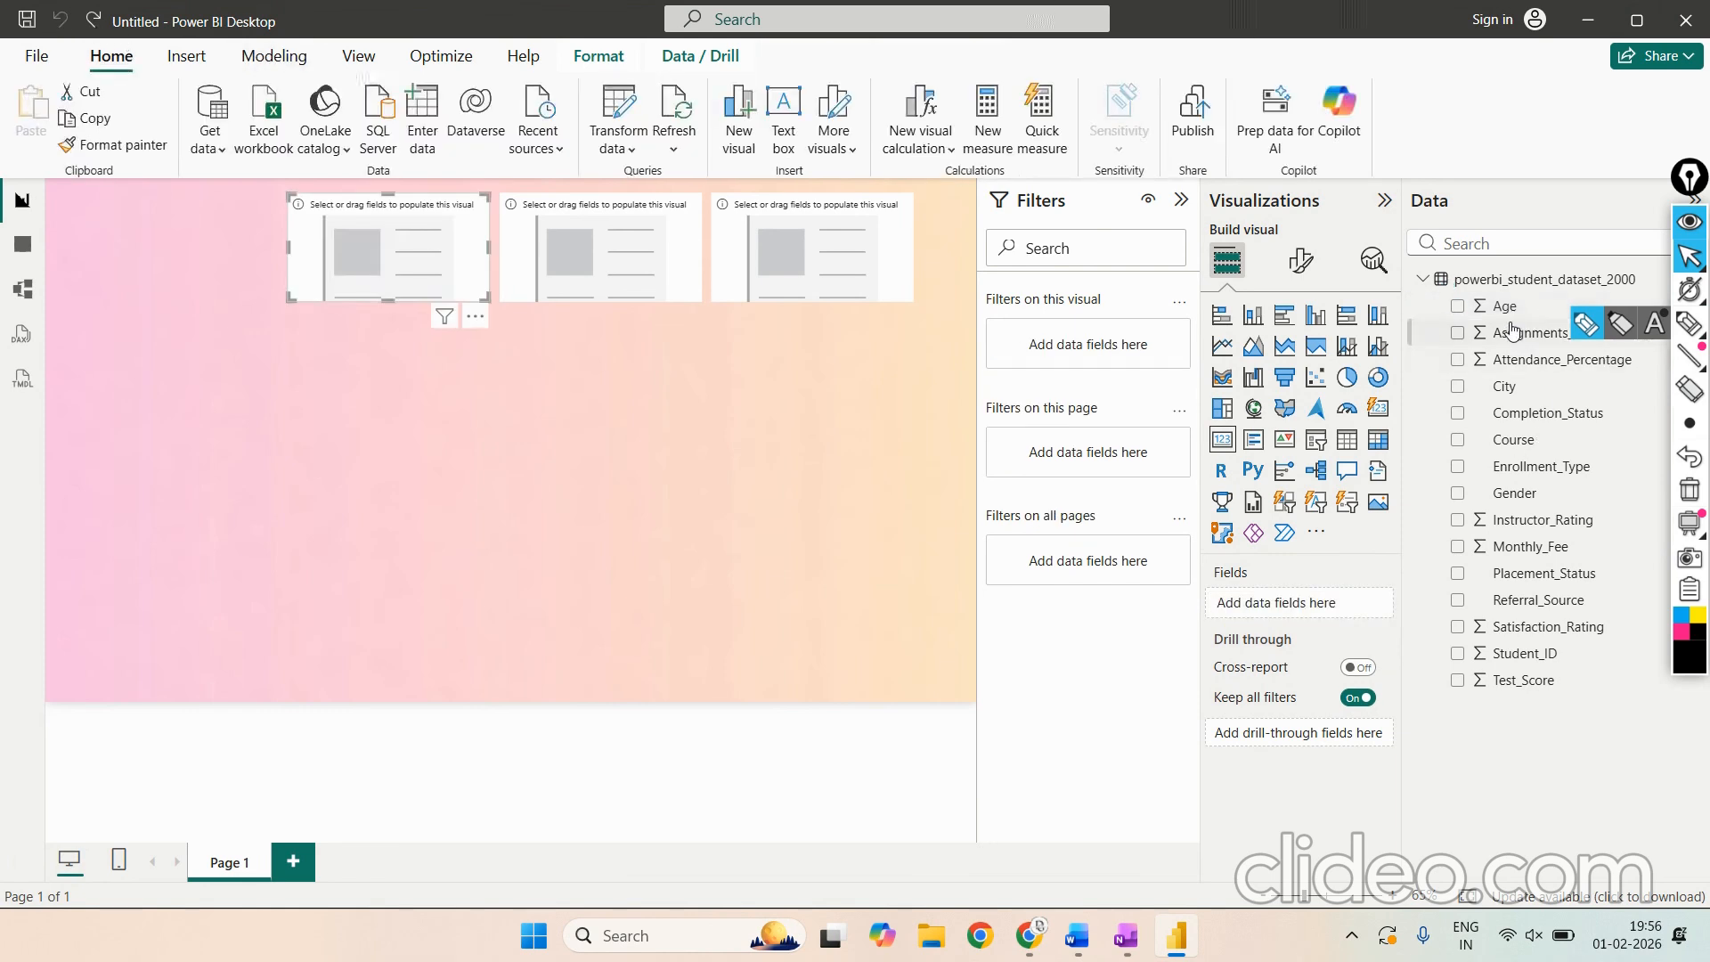
Step: Add the Age field to the first card's Fields well and circle the well with the annotation pen
{"action": "left_click_drag", "start_coordinate": [1504, 311], "coordinate": [1291, 604]}
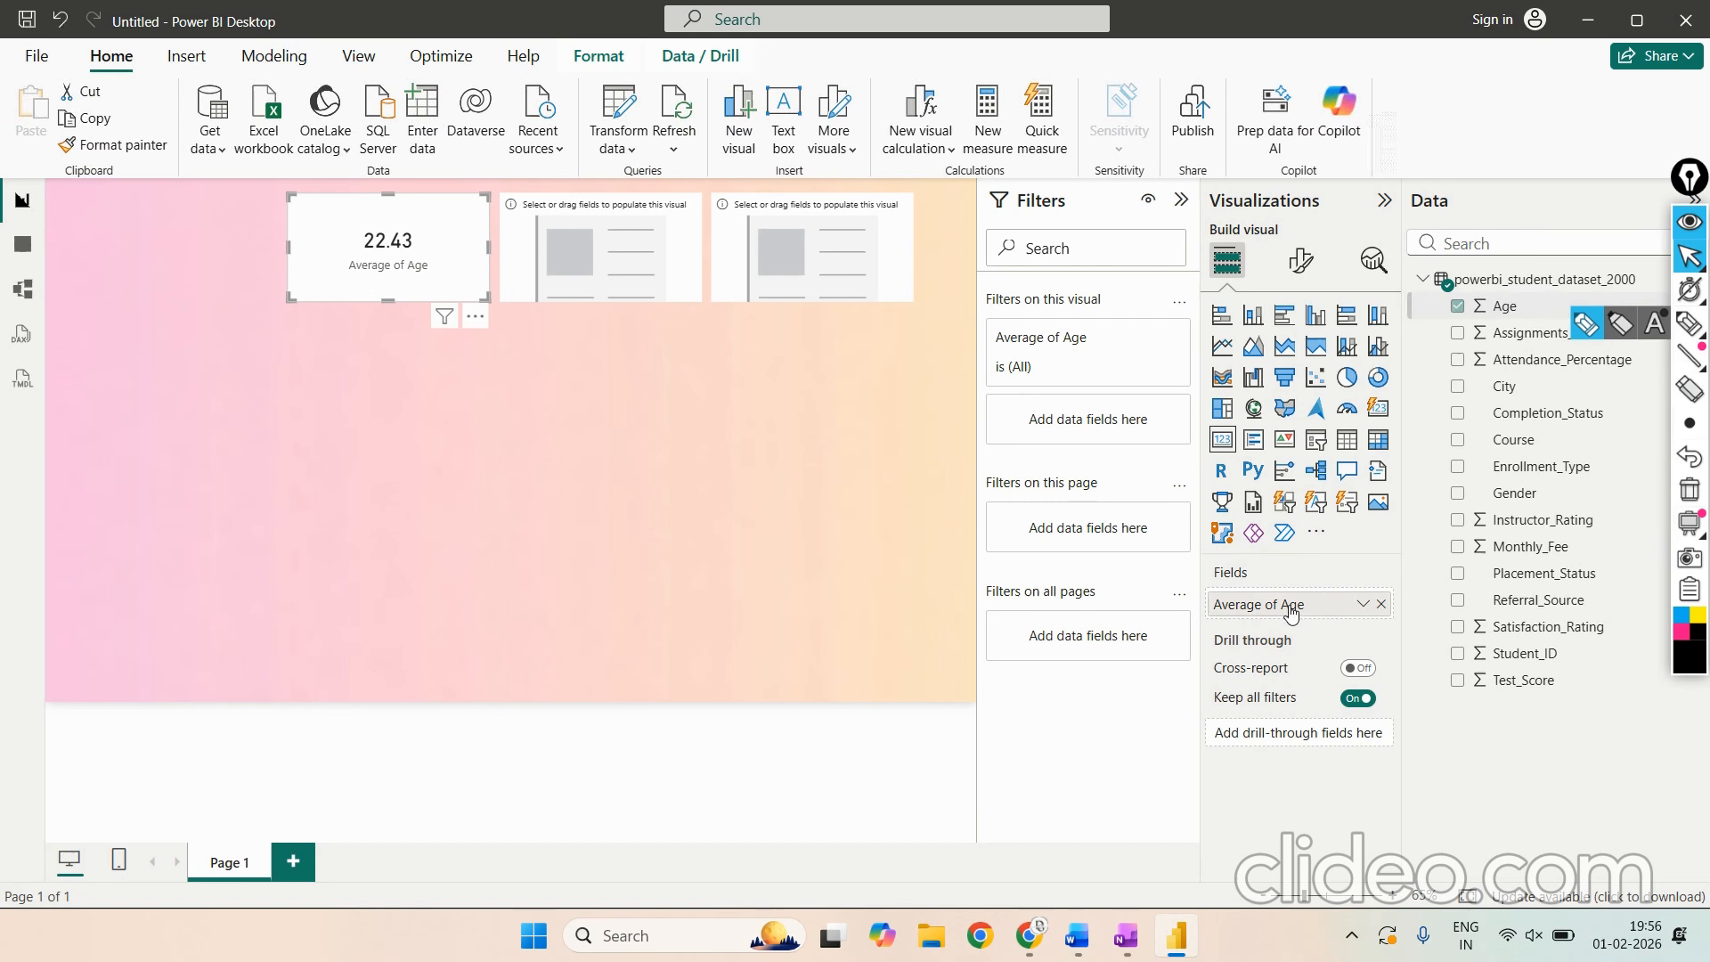
{"action": "mouse_move", "coordinate": [1690, 351]}
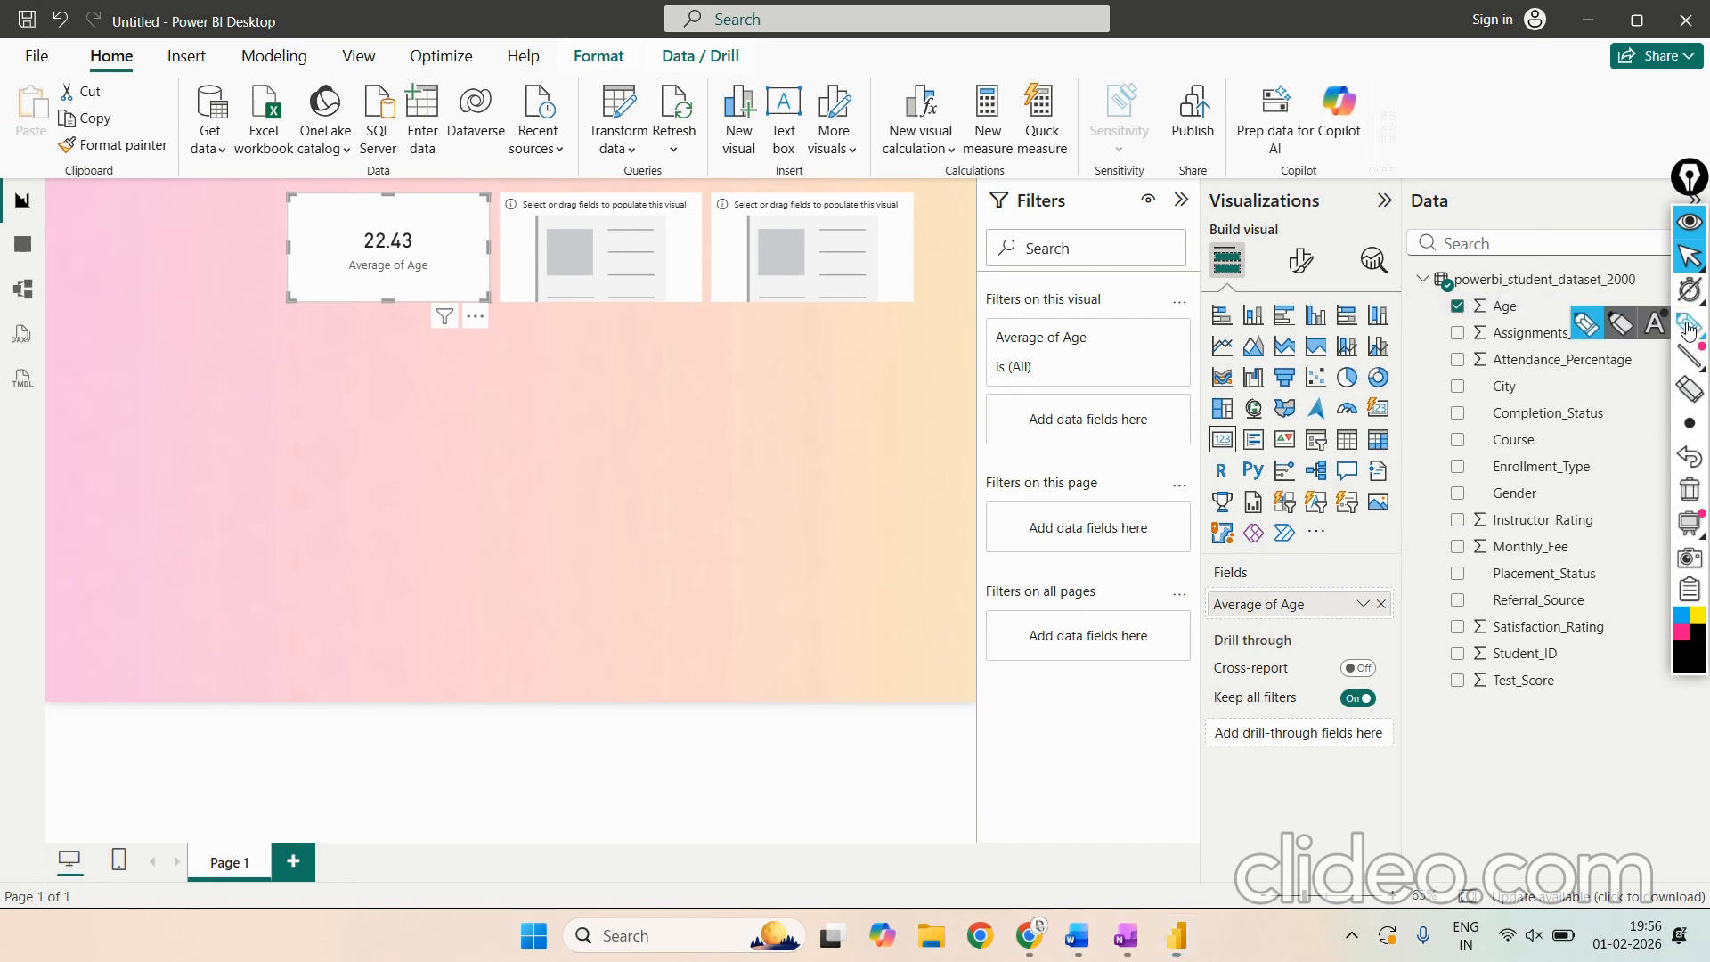
{"action": "left_click", "coordinate": [1690, 322]}
{"action": "mouse_move", "coordinate": [1406, 563]}
{"action": "left_mouse_down"}
{"action": "mouse_move", "coordinate": [1231, 538]}
{"action": "mouse_move", "coordinate": [1168, 606]}
{"action": "mouse_move", "coordinate": [1269, 643]}
{"action": "mouse_move", "coordinate": [1438, 624]}
{"action": "mouse_move", "coordinate": [1416, 558]}
{"action": "left_mouse_up"}
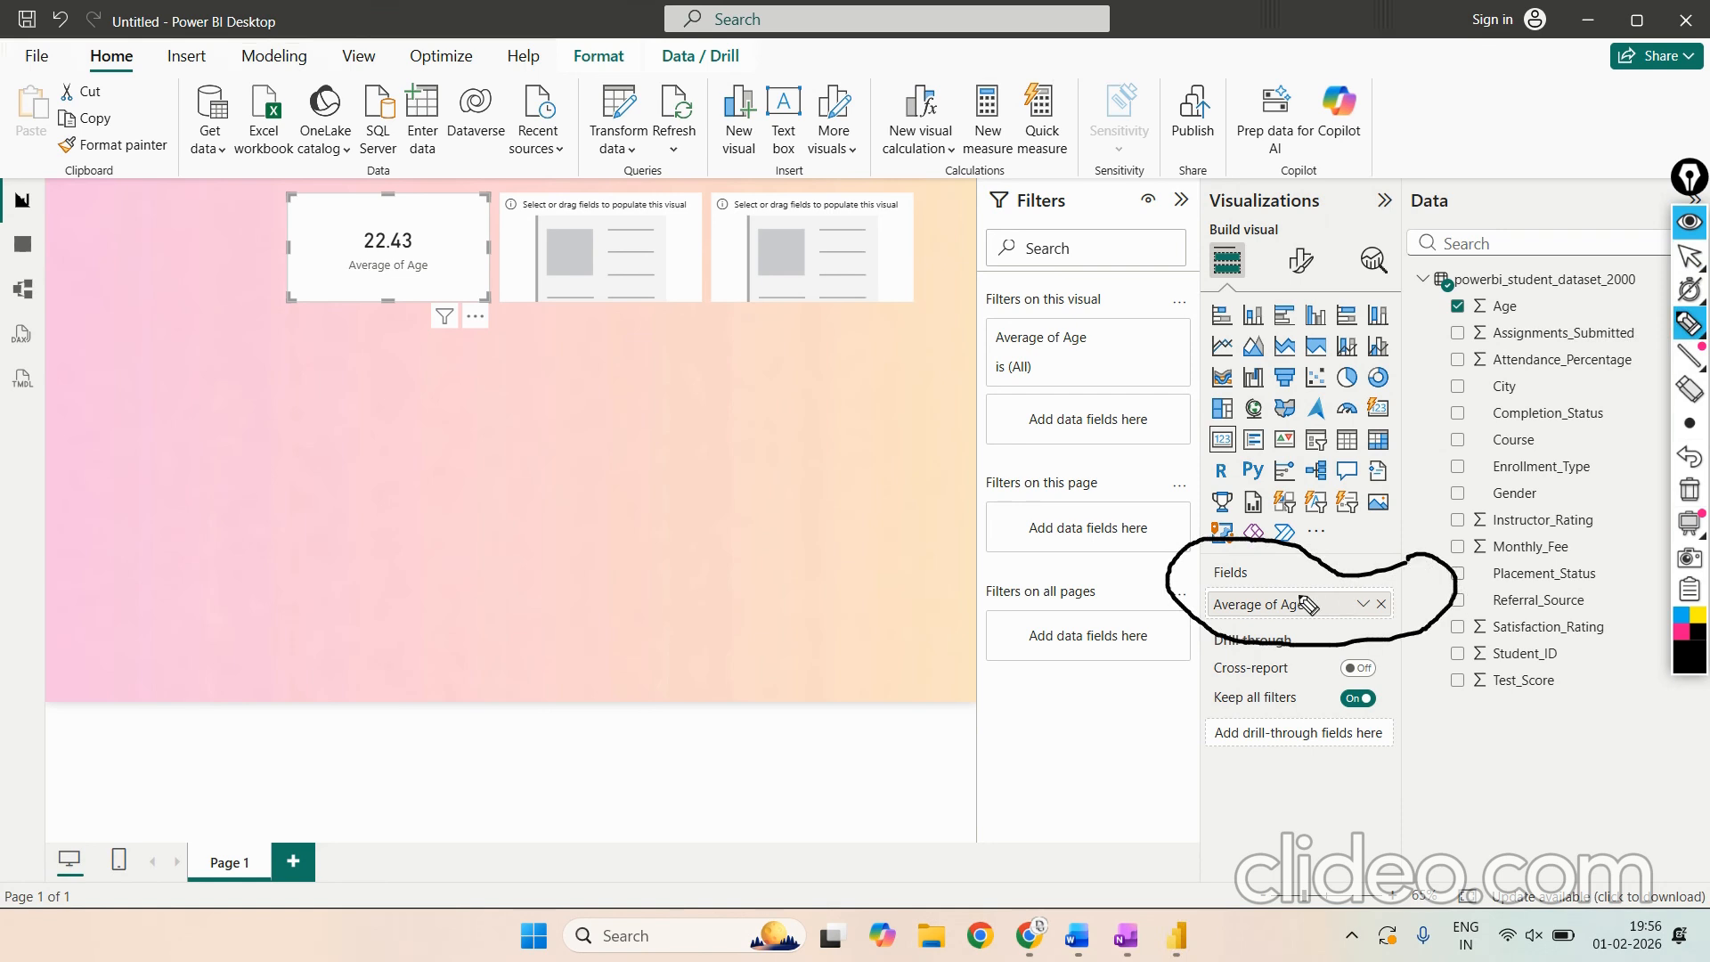
Step: Erase the pen circle around the Fields well, circle the well again, and clear the annotation
{"action": "left_click", "coordinate": [1701, 270]}
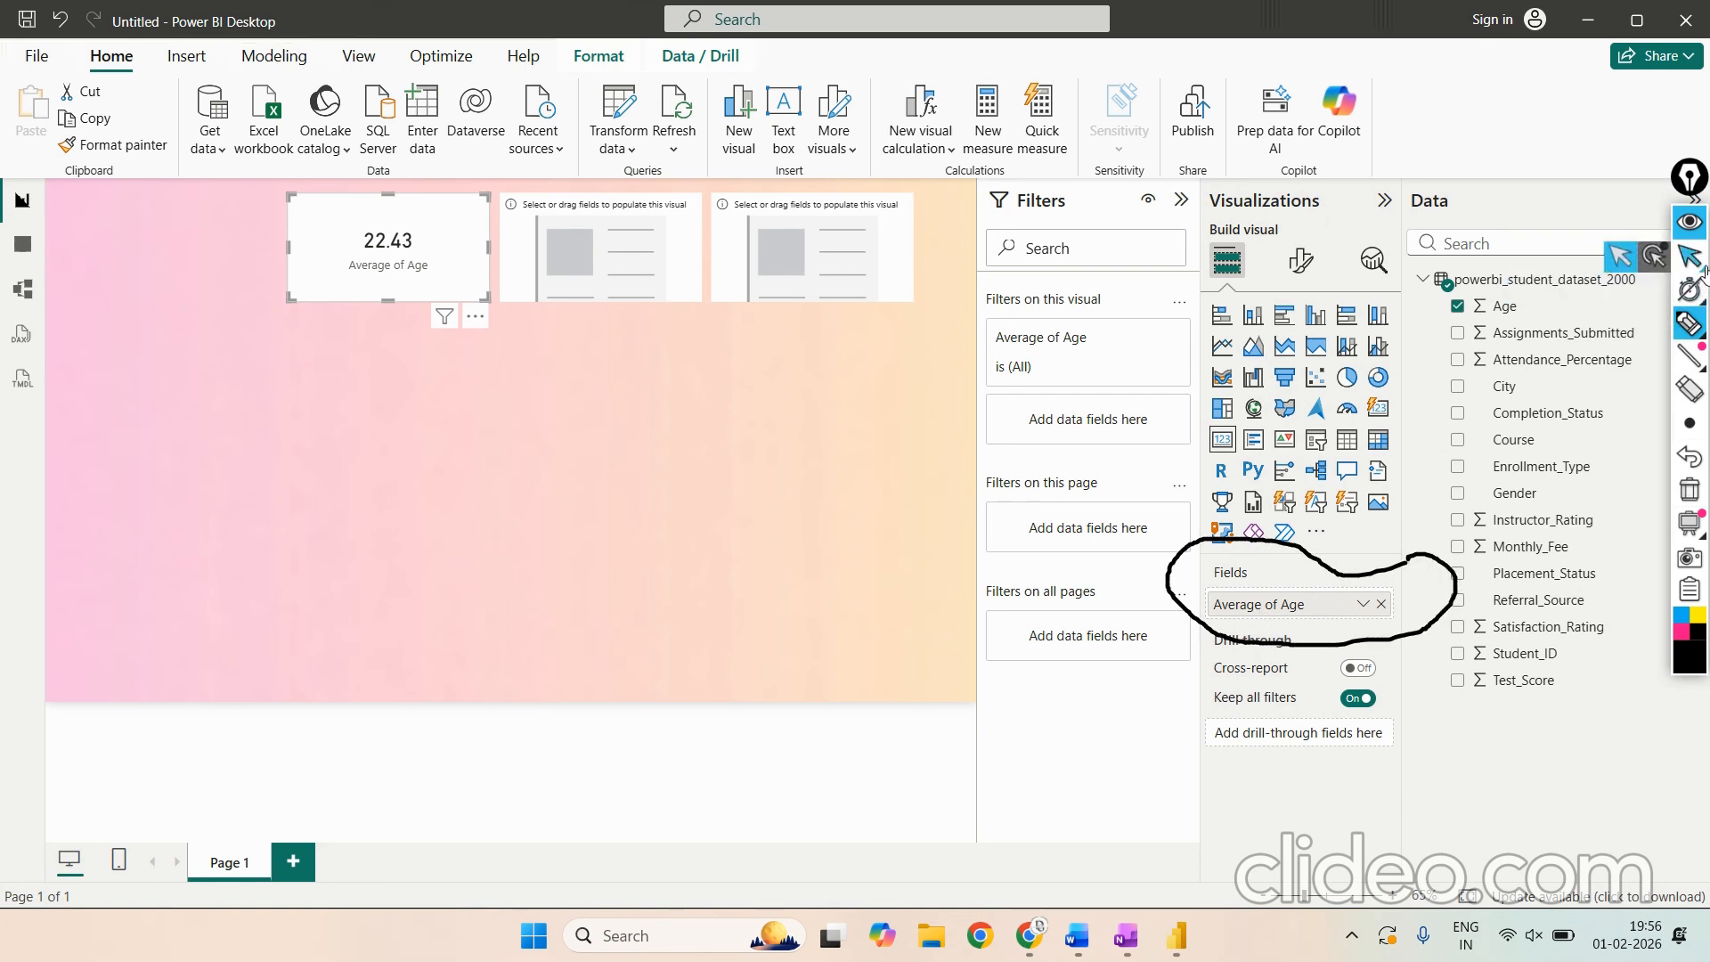
{"action": "left_click", "coordinate": [1695, 496]}
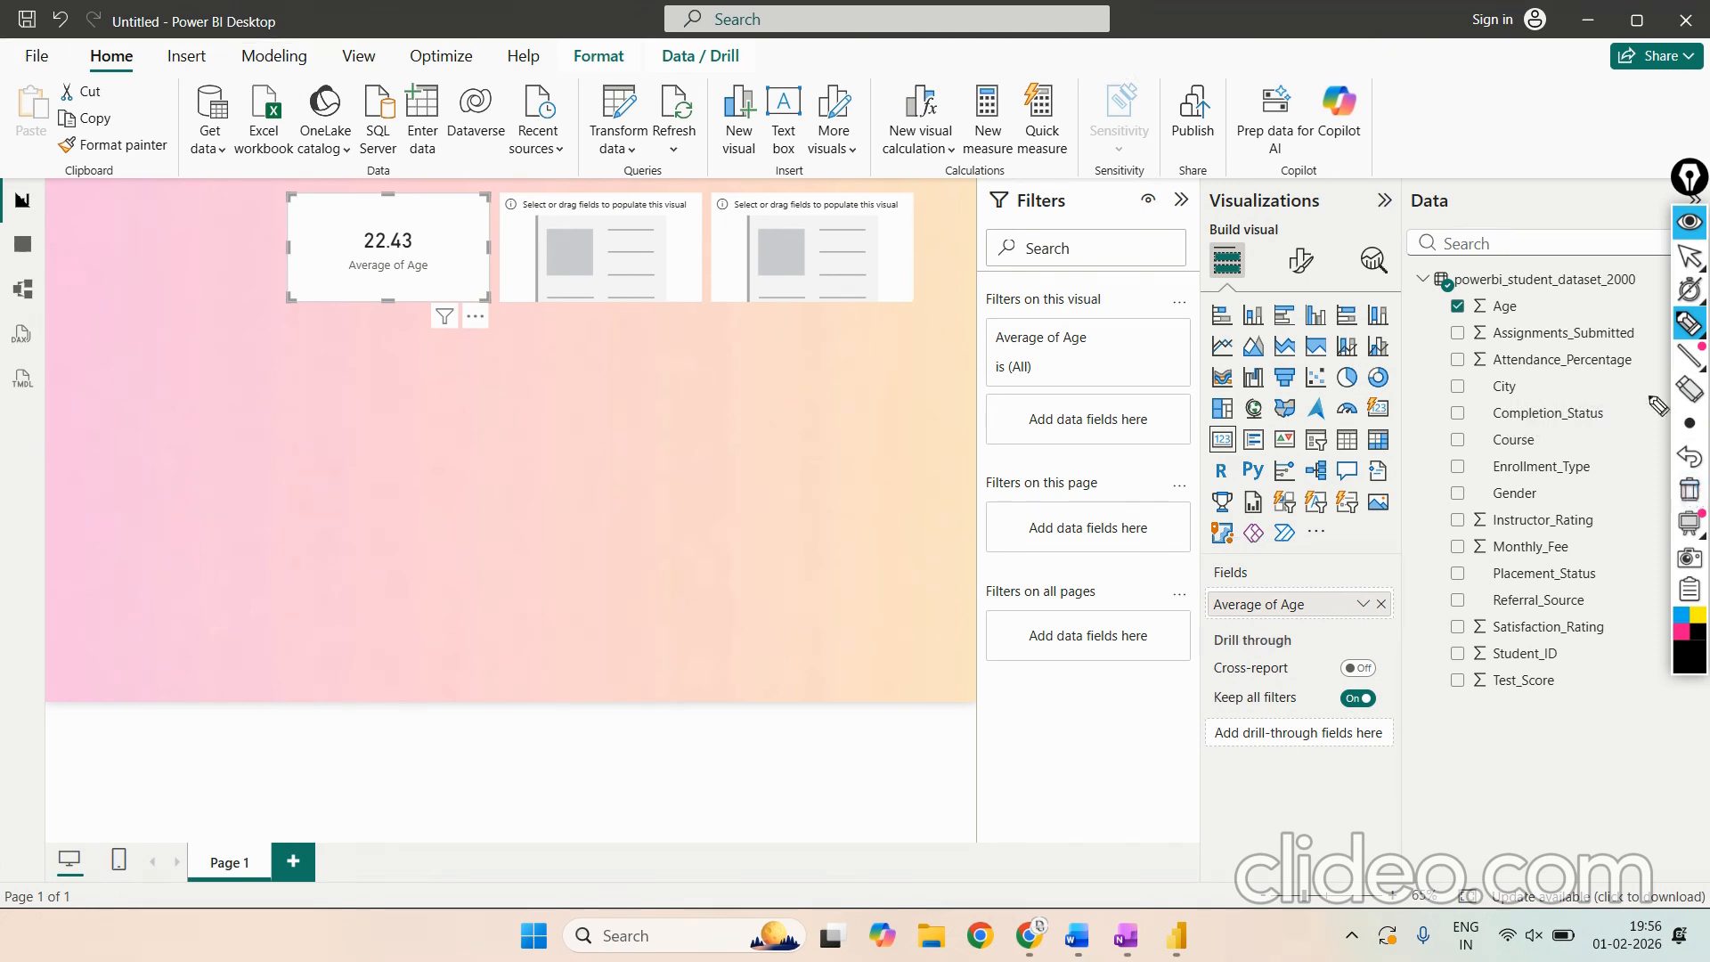
{"action": "mouse_move", "coordinate": [1697, 292]}
{"action": "left_click", "coordinate": [1689, 322]}
{"action": "mouse_move", "coordinate": [1422, 562]}
{"action": "left_mouse_down"}
{"action": "mouse_move", "coordinate": [1216, 543]}
{"action": "mouse_move", "coordinate": [1172, 593]}
{"action": "mouse_move", "coordinate": [1209, 647]}
{"action": "mouse_move", "coordinate": [1297, 667]}
{"action": "mouse_move", "coordinate": [1394, 639]}
{"action": "mouse_move", "coordinate": [1436, 575]}
{"action": "mouse_move", "coordinate": [1417, 553]}
{"action": "left_mouse_up"}
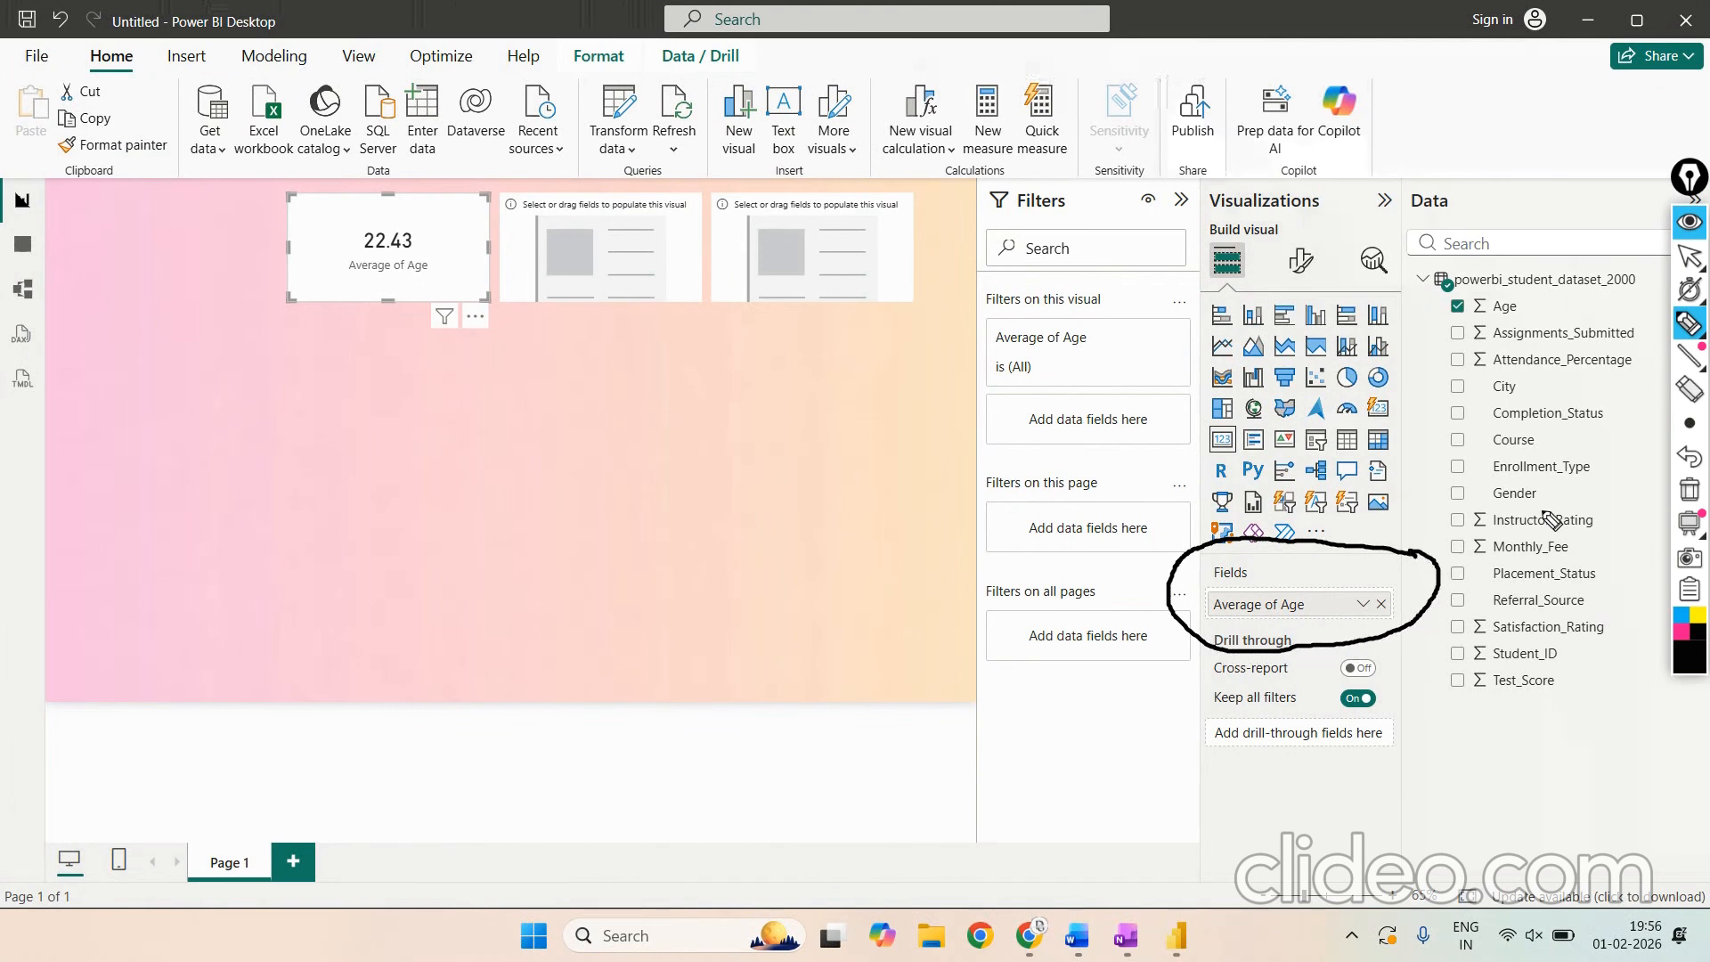
{"action": "mouse_move", "coordinate": [1697, 260]}
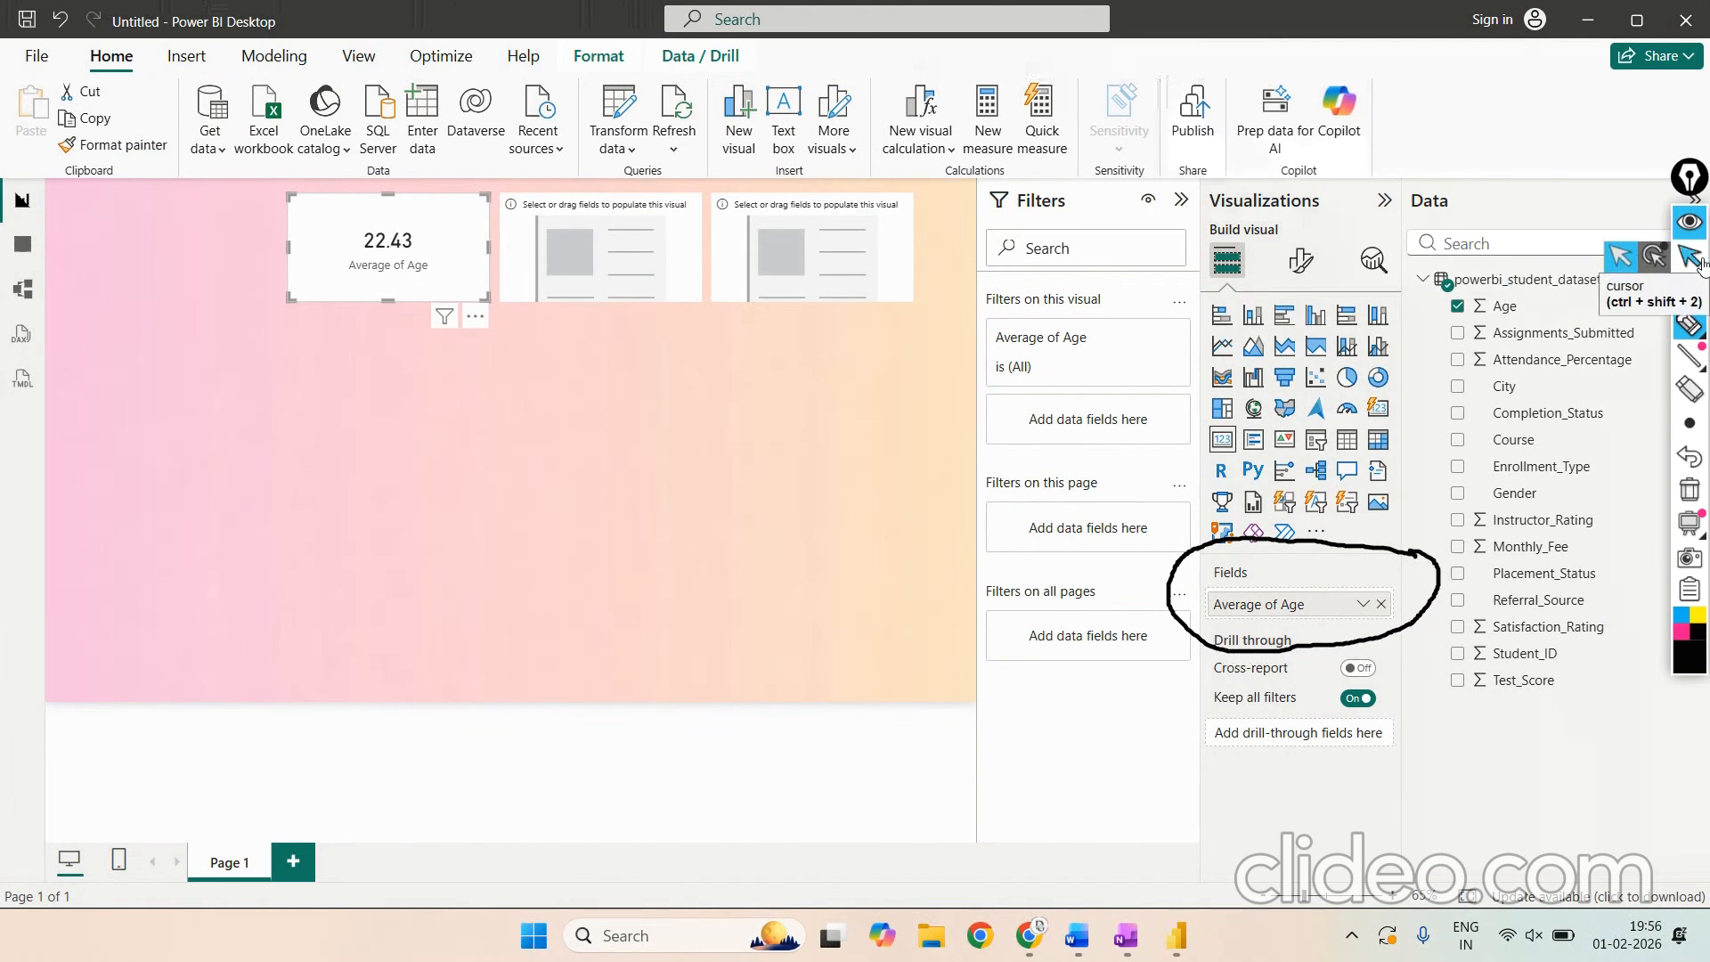
{"action": "left_click", "coordinate": [1690, 257]}
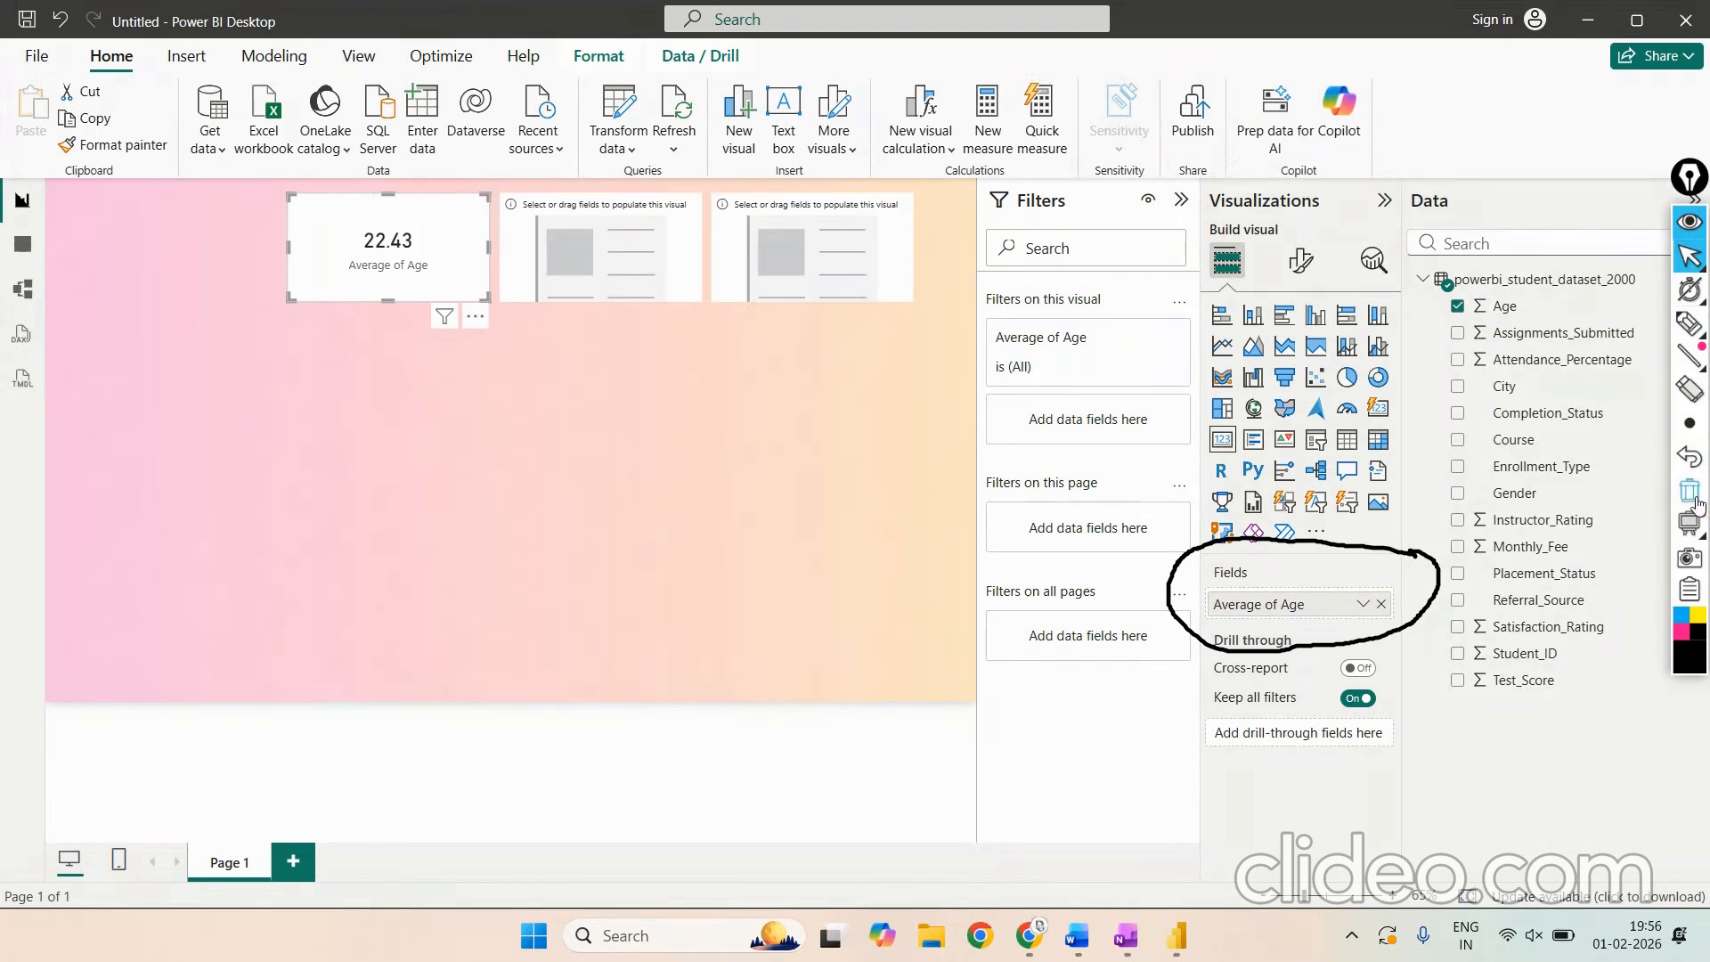
{"action": "left_click", "coordinate": [1686, 493]}
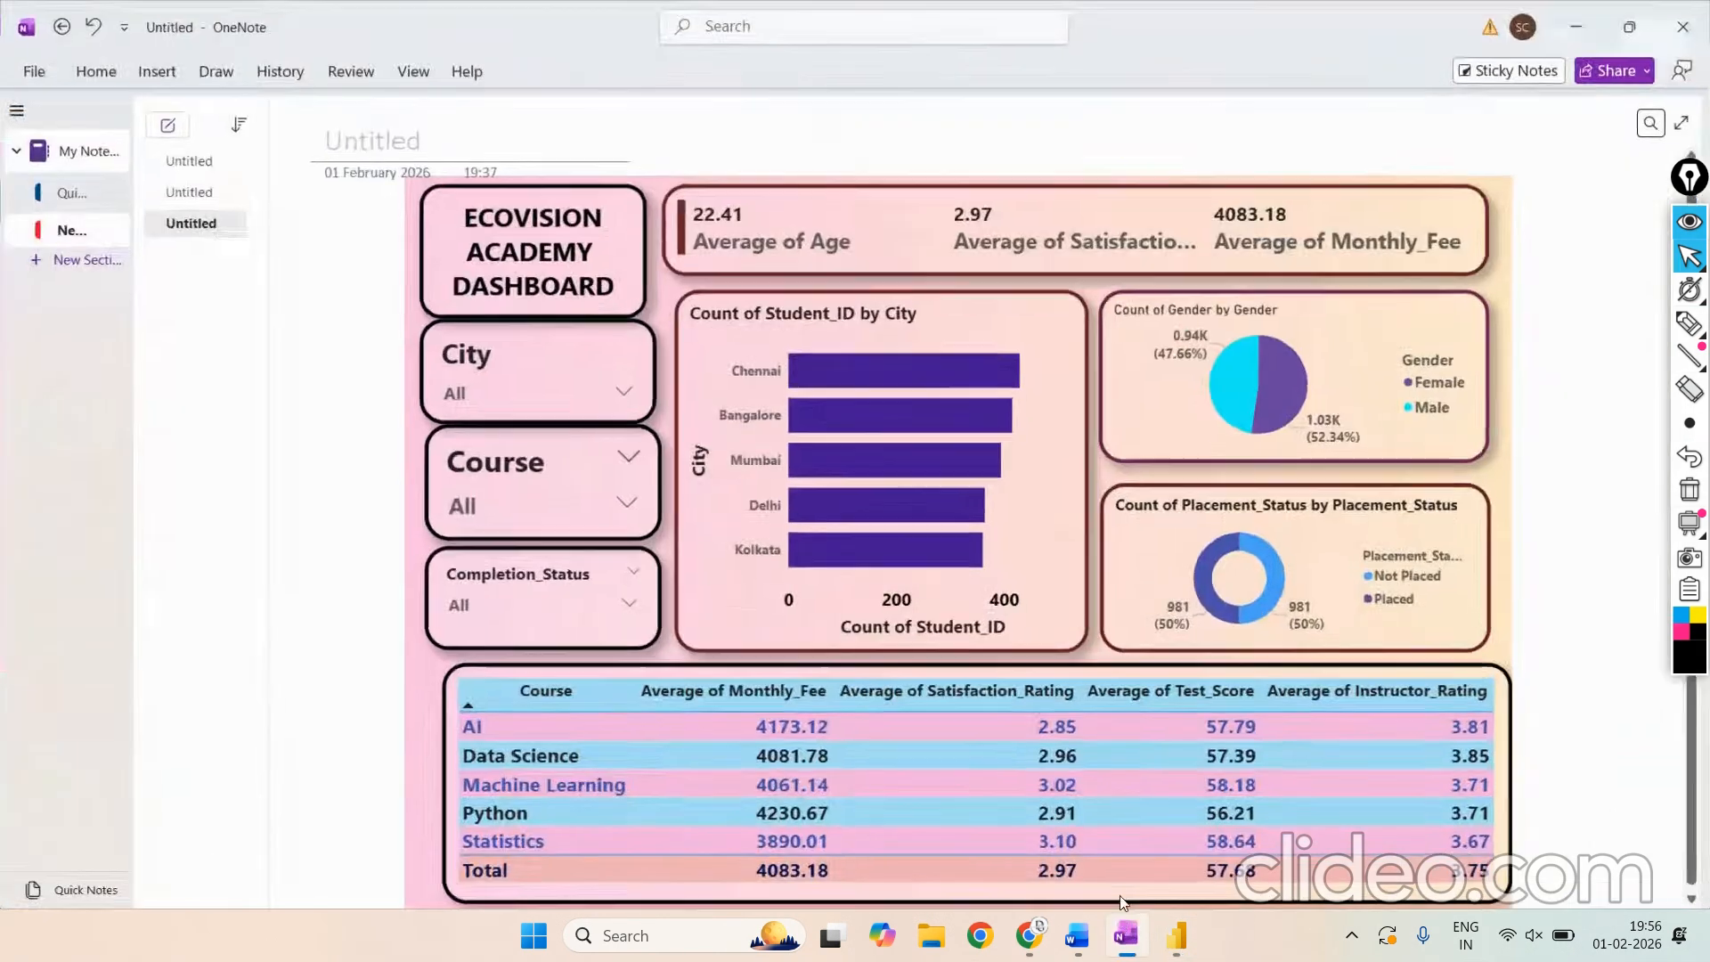
Step: Following the OneNote reference dashboard, set Satisfaction_Rating's default summarization to Average in Power BI and place the field on the second card
{"action": "left_click", "coordinate": [1125, 936]}
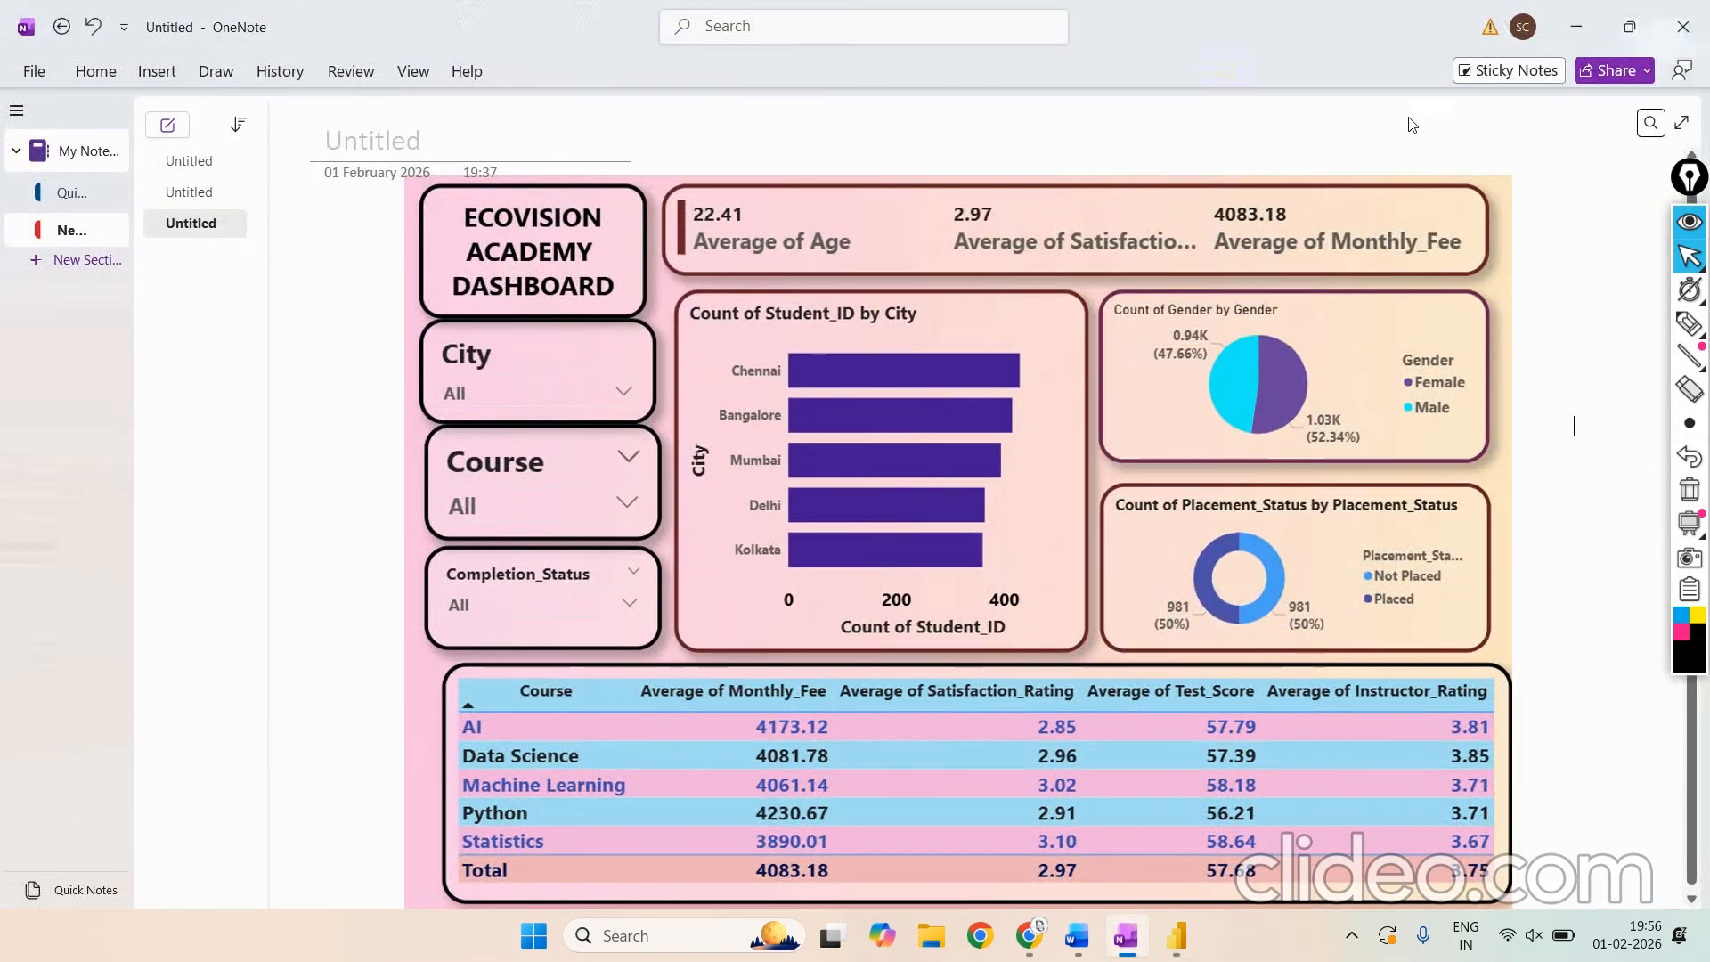
{"action": "left_click", "coordinate": [1577, 33]}
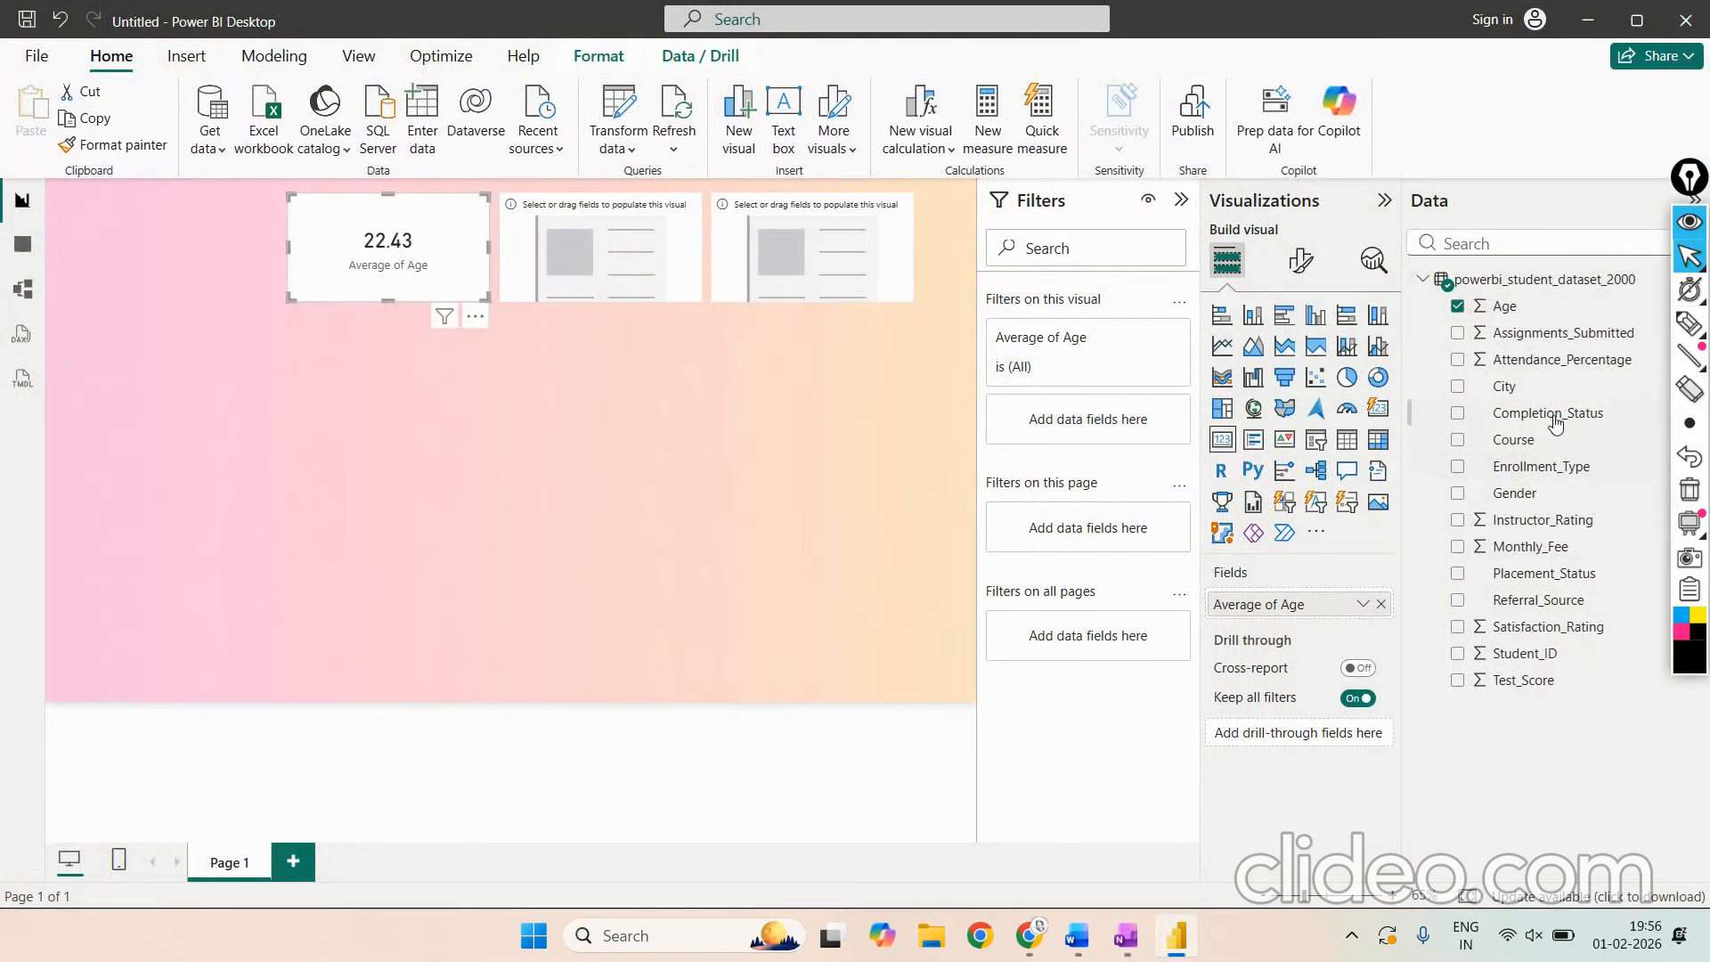
{"action": "double_click", "coordinate": [1525, 628]}
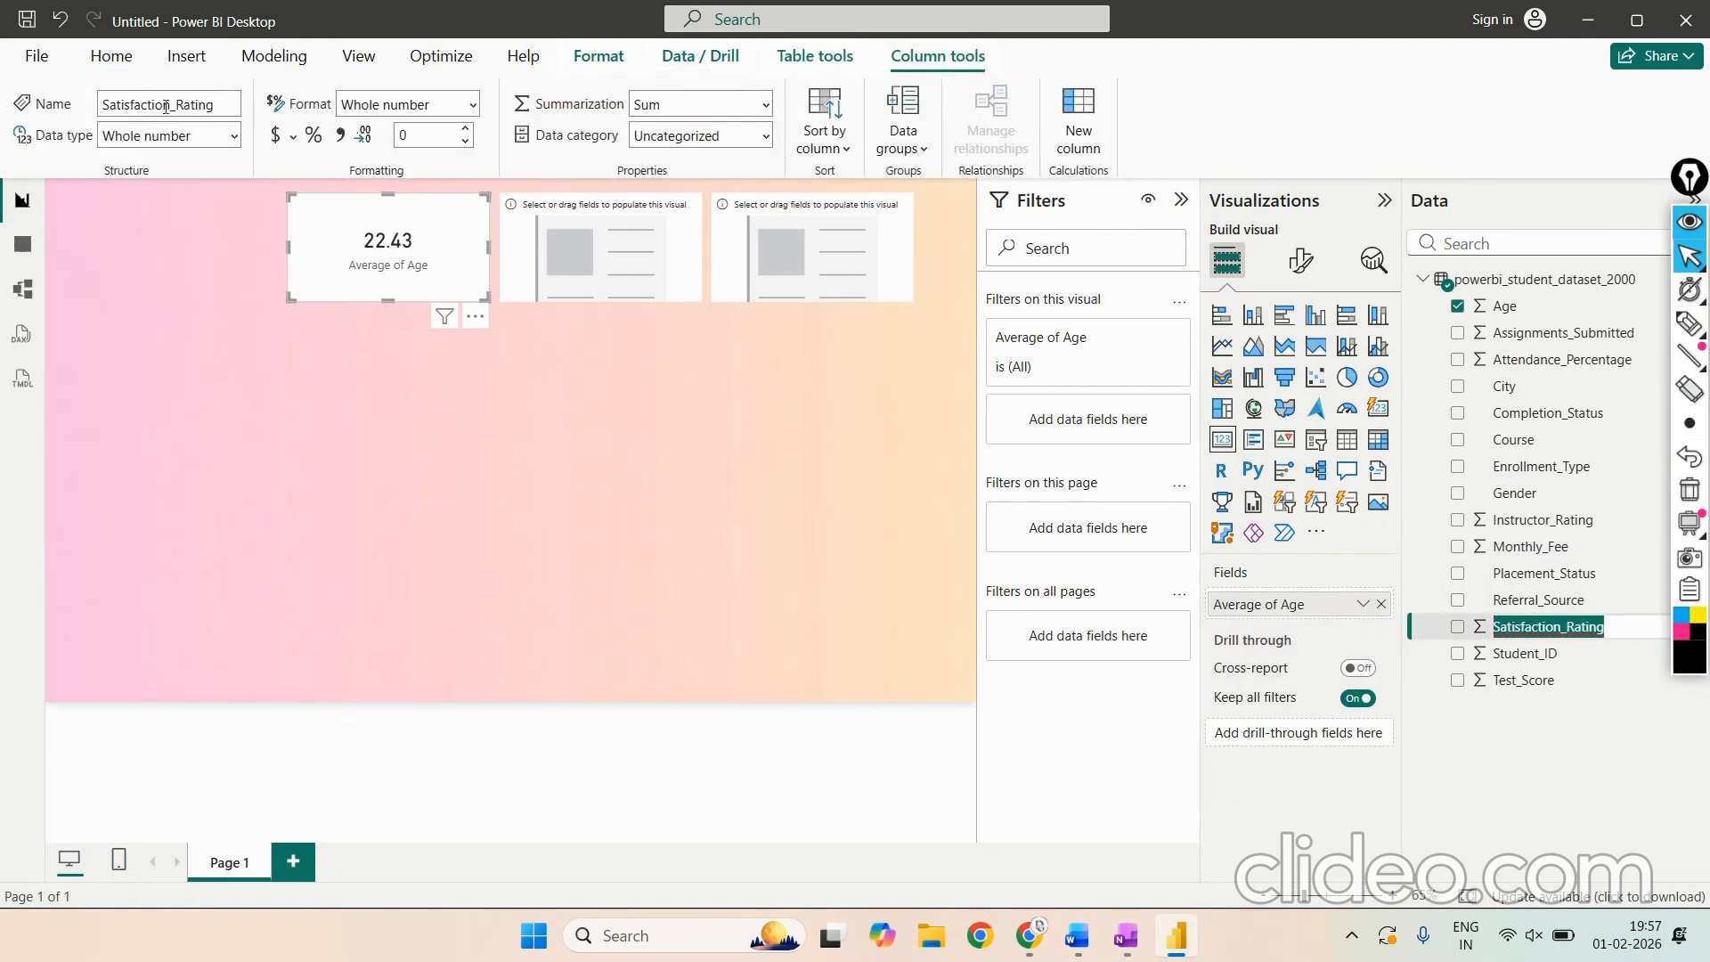
{"action": "left_click", "coordinate": [615, 234]}
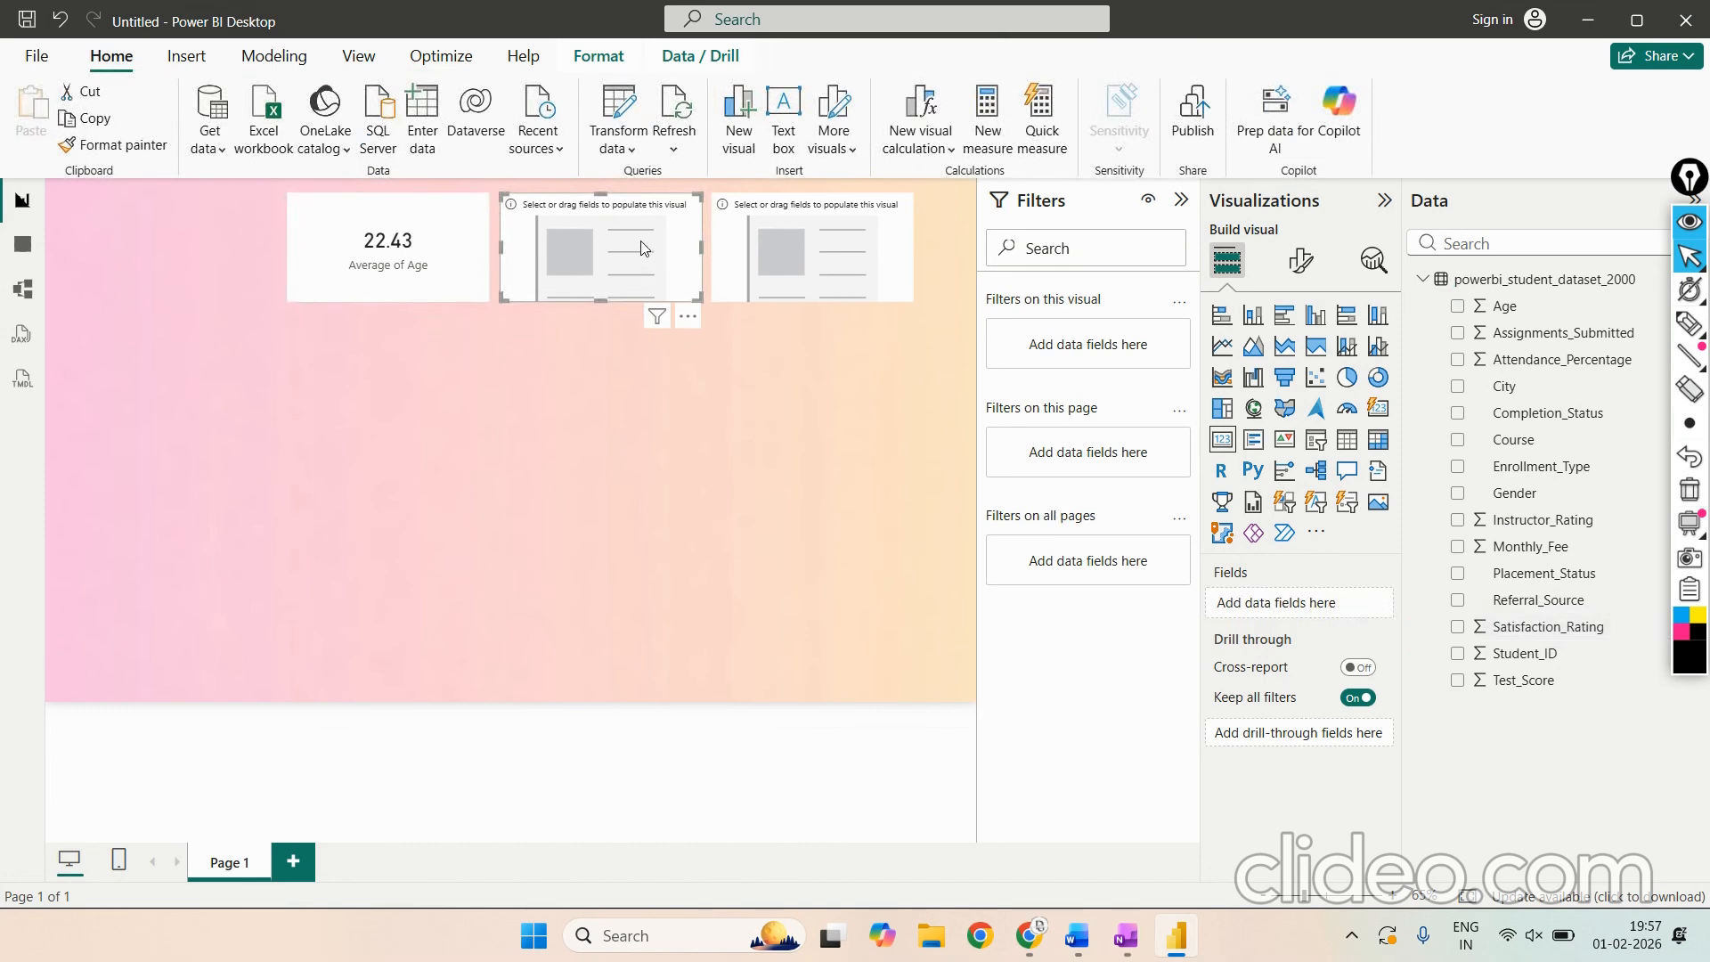
{"action": "left_click", "coordinate": [1612, 628]}
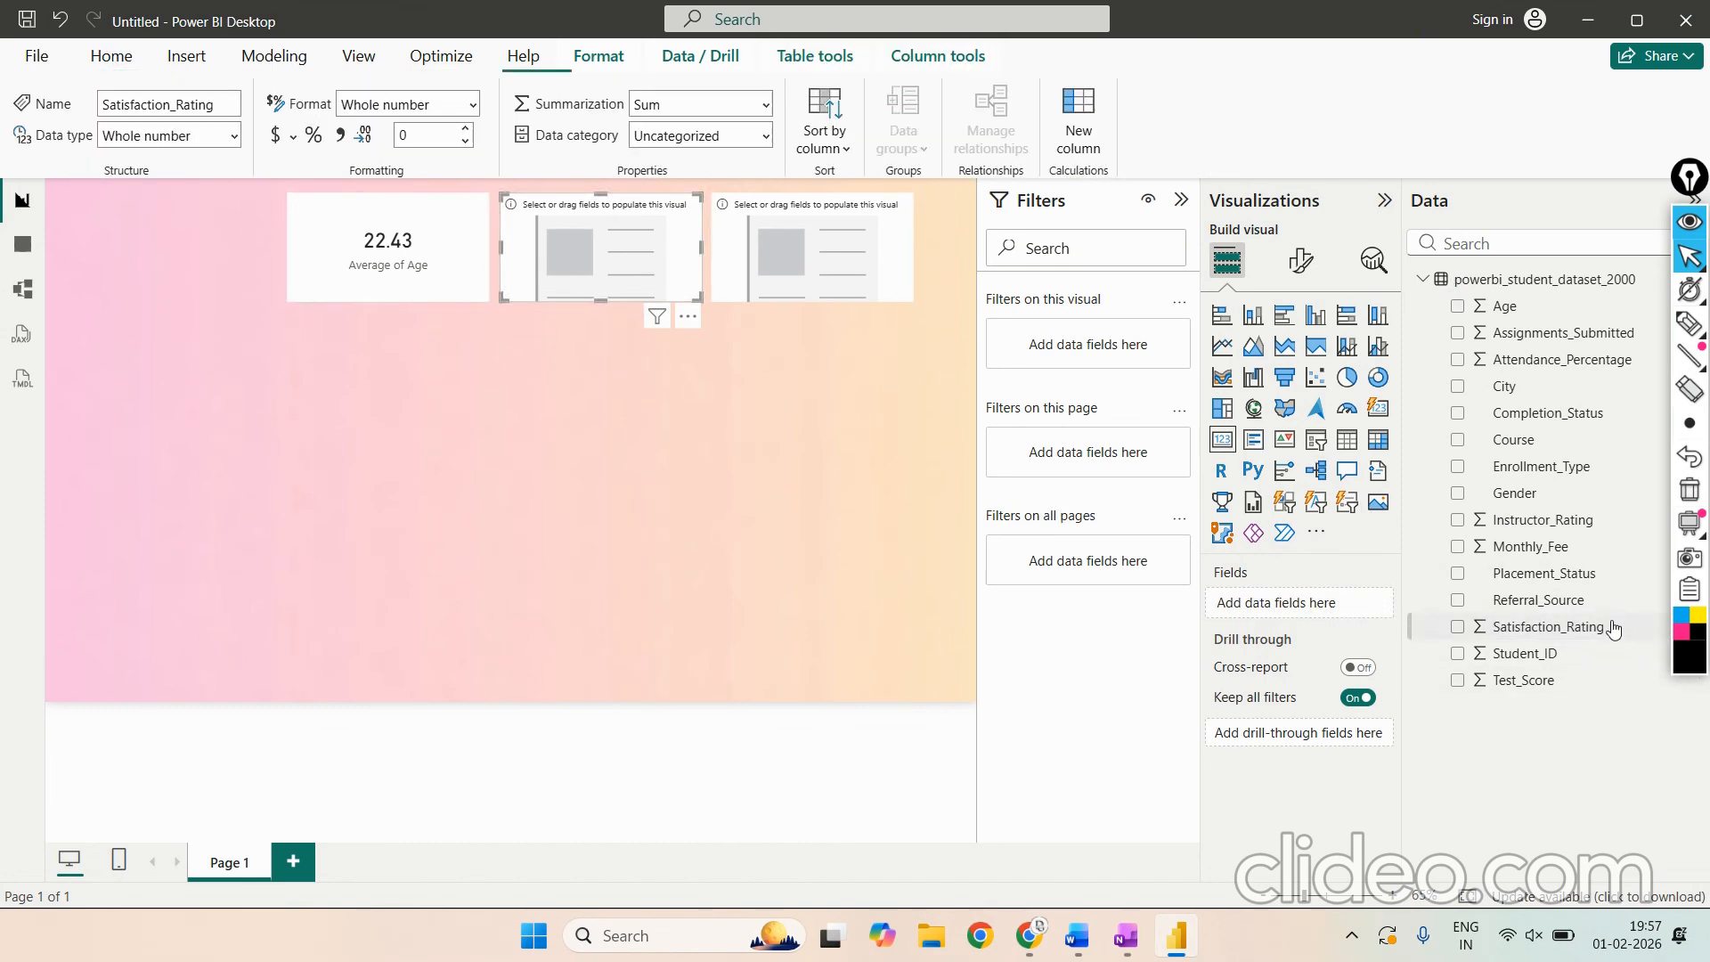
{"action": "left_click", "coordinate": [1614, 628]}
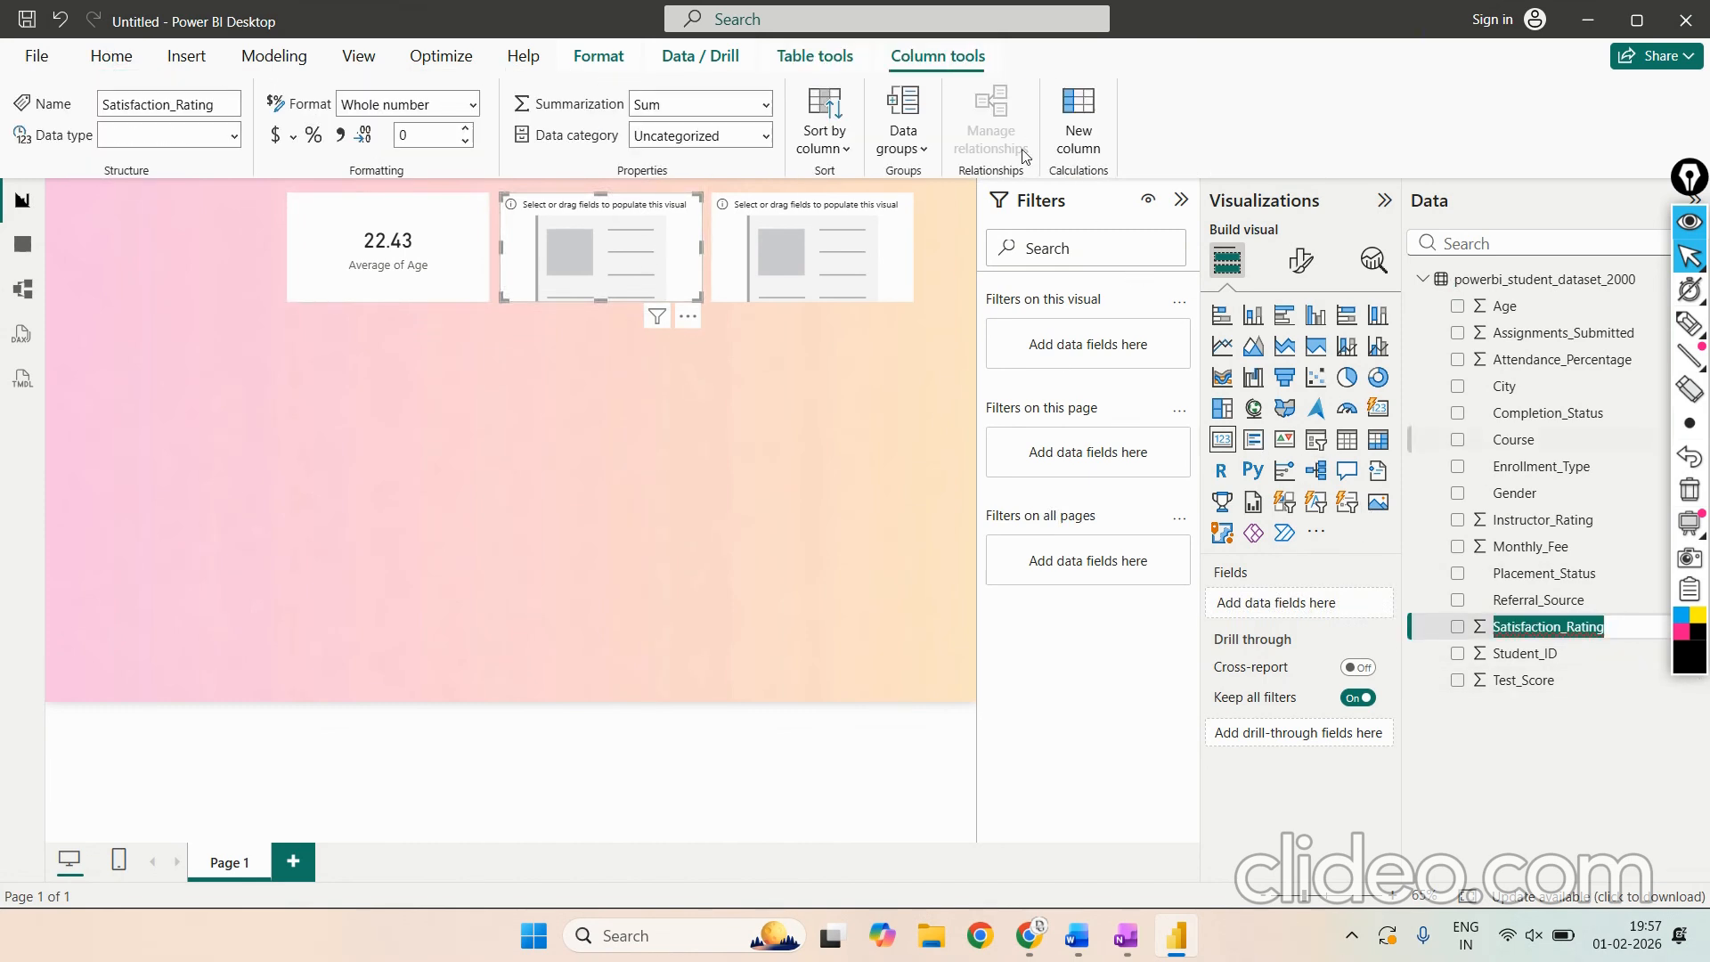
{"action": "left_click", "coordinate": [764, 105]}
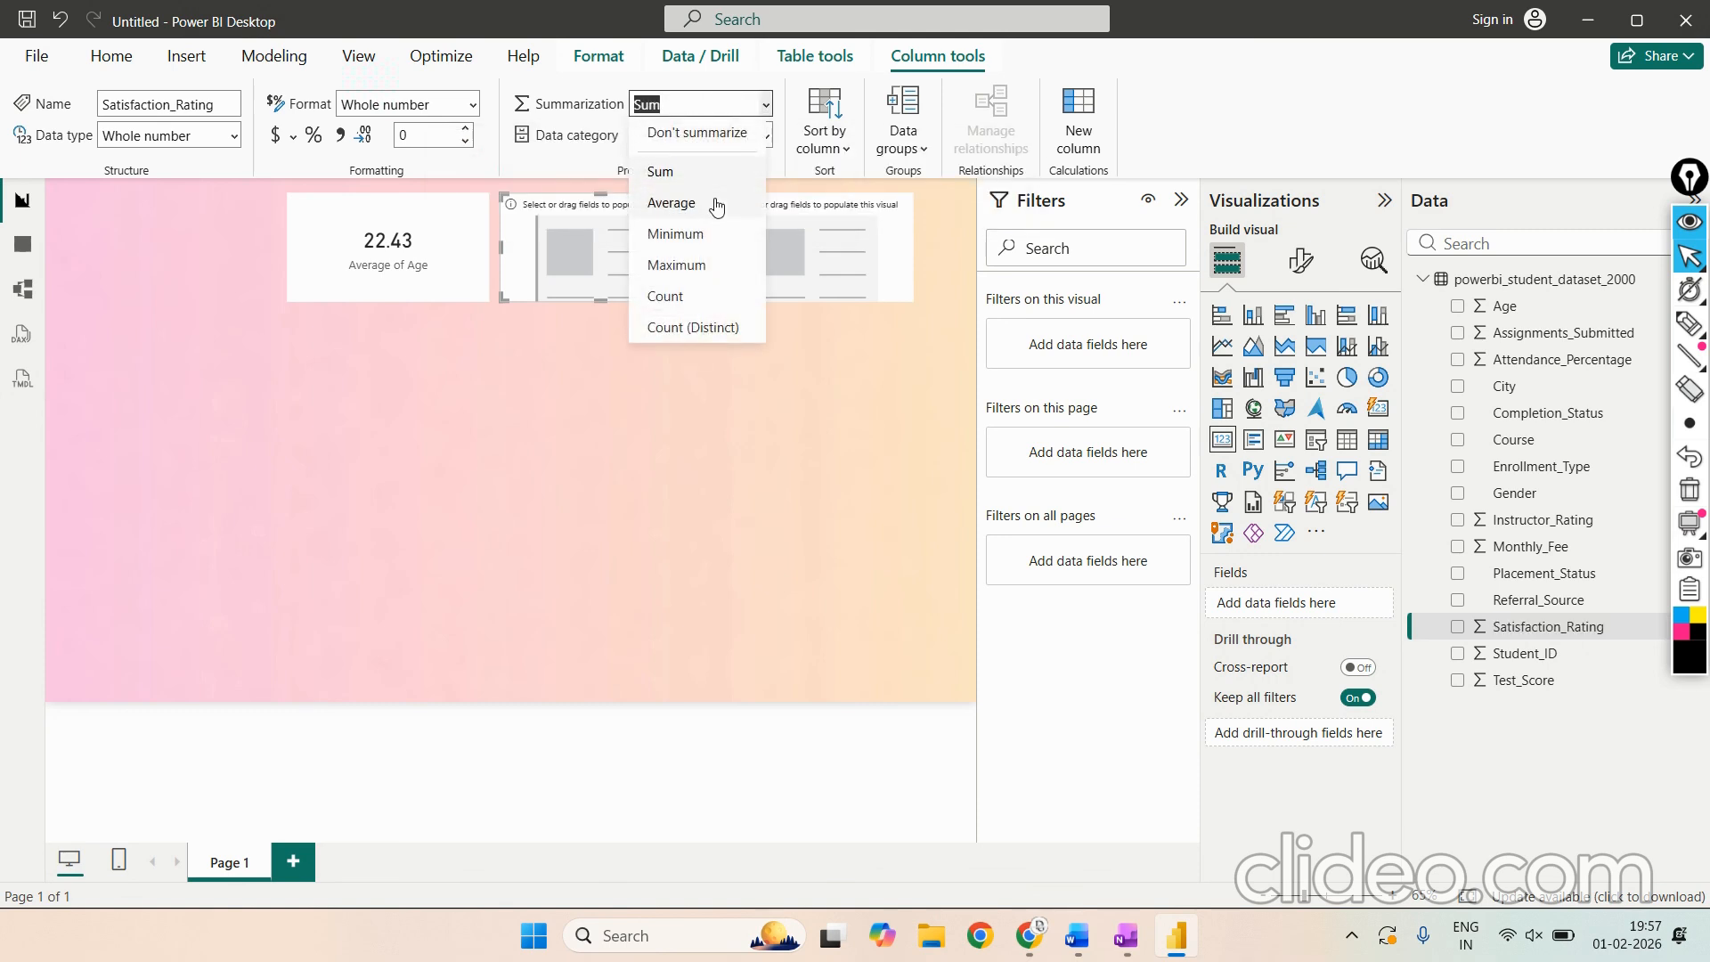
{"action": "left_click", "coordinate": [717, 208]}
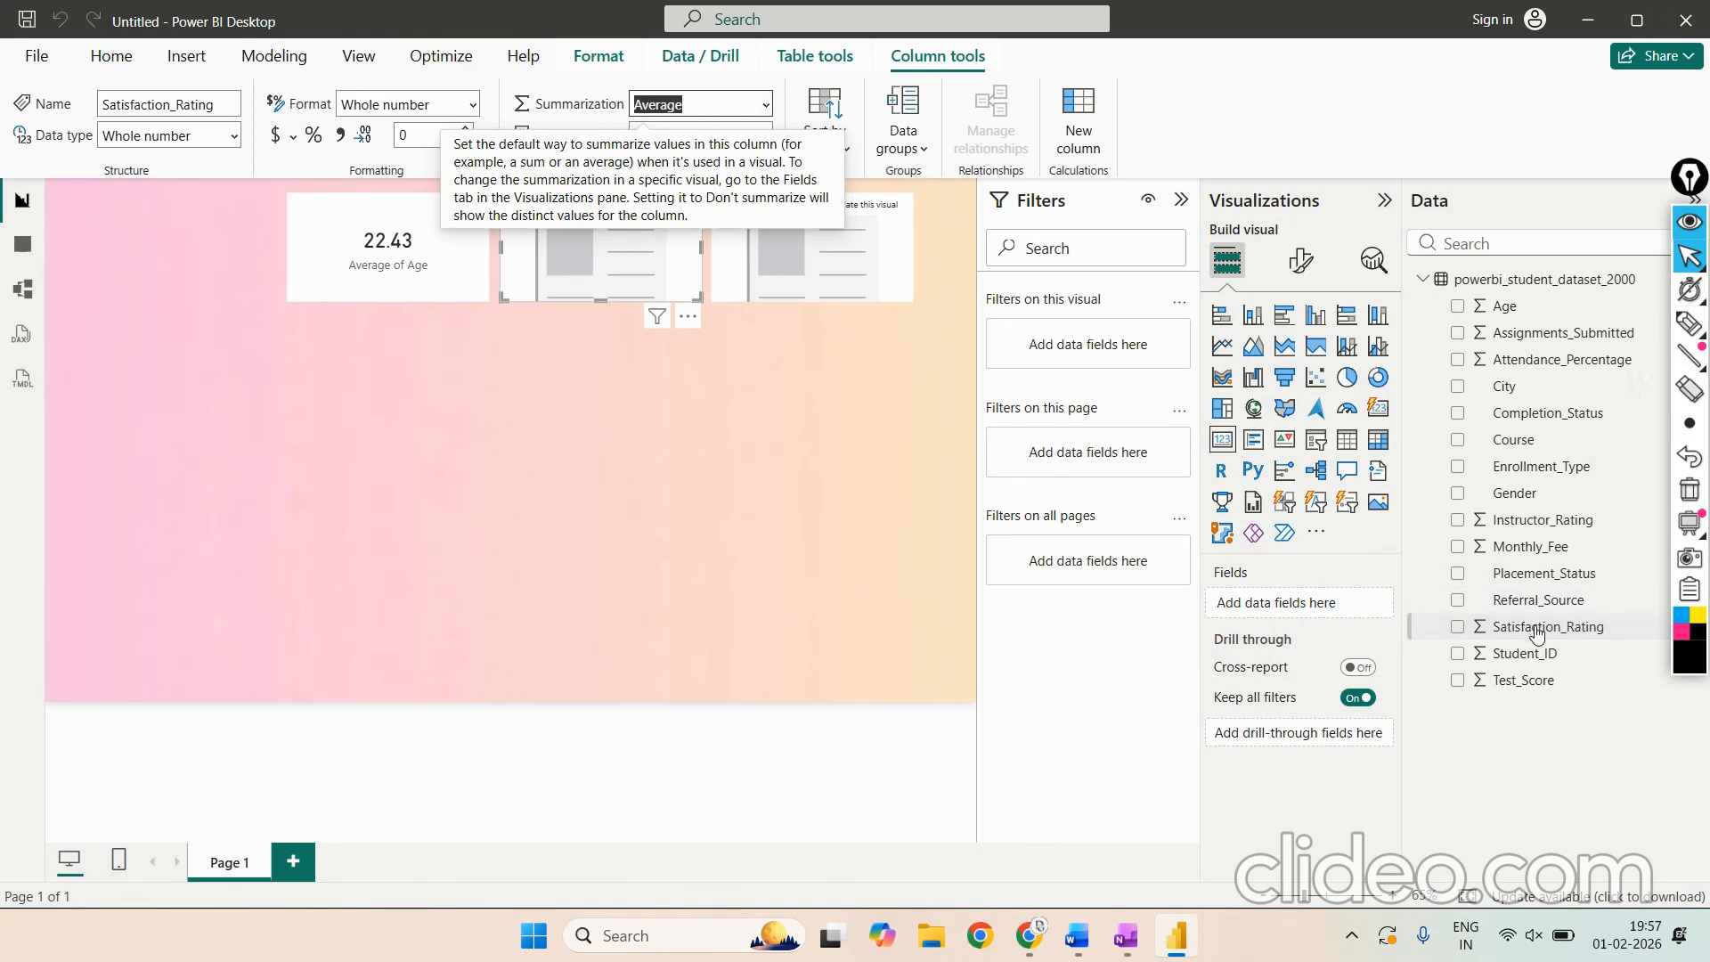
{"action": "left_click", "coordinate": [909, 374]}
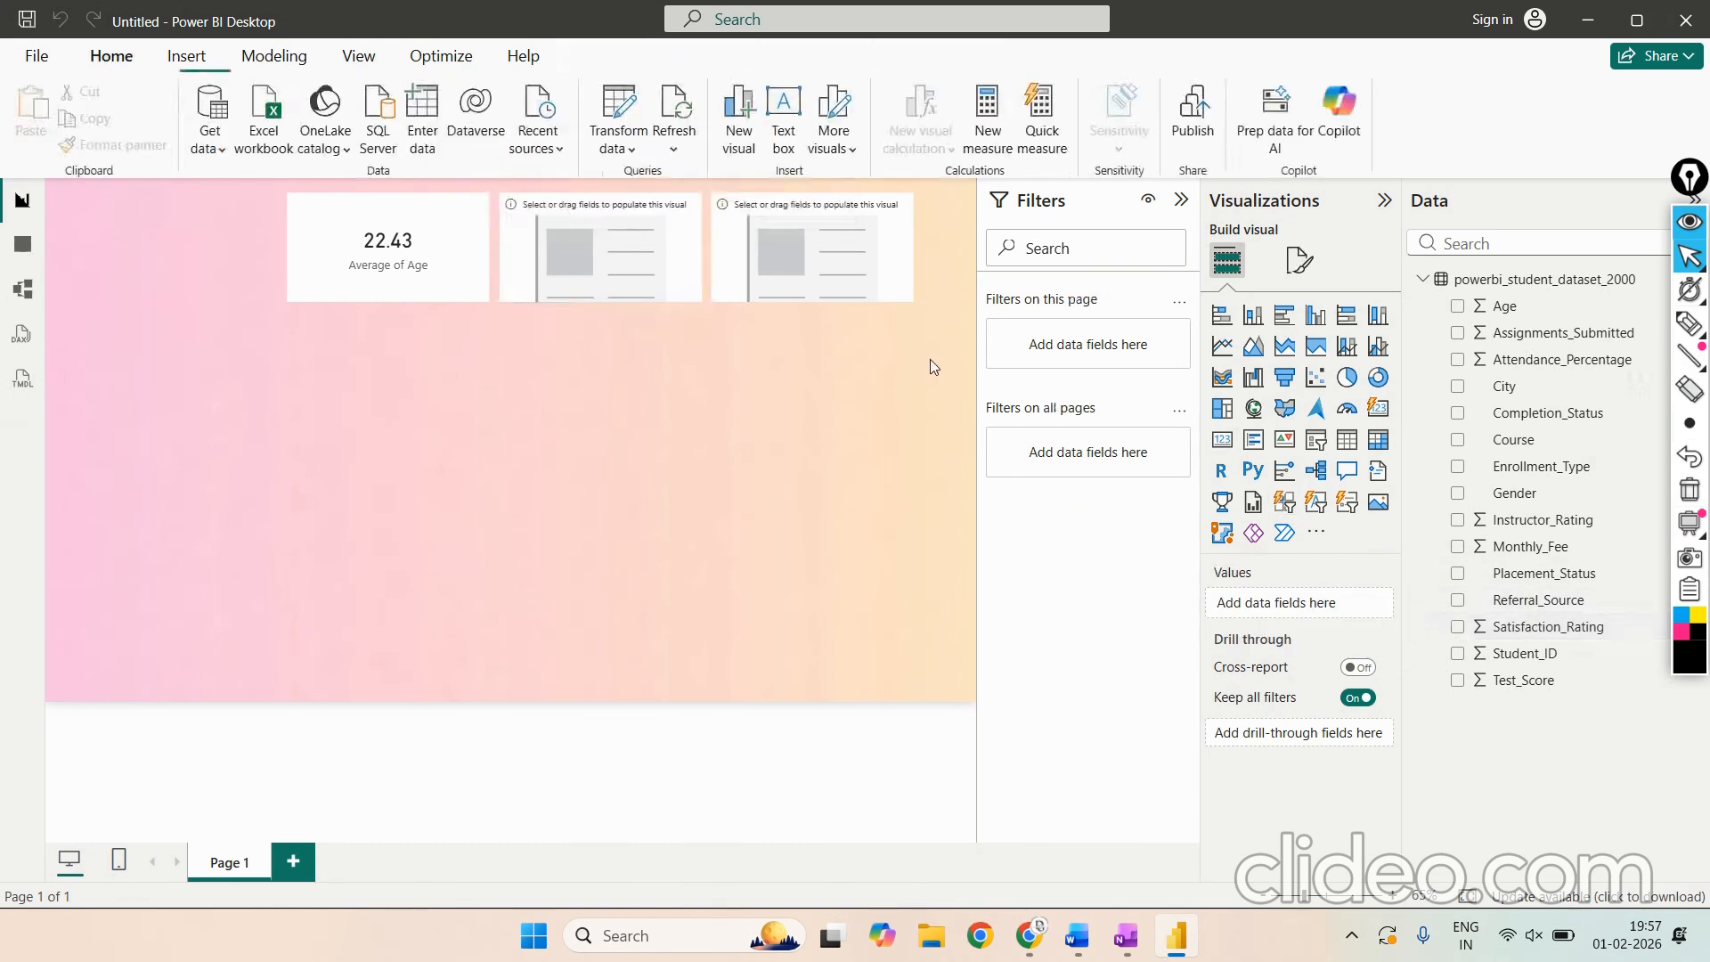
{"action": "left_click_drag", "start_coordinate": [1561, 632], "coordinate": [636, 258]}
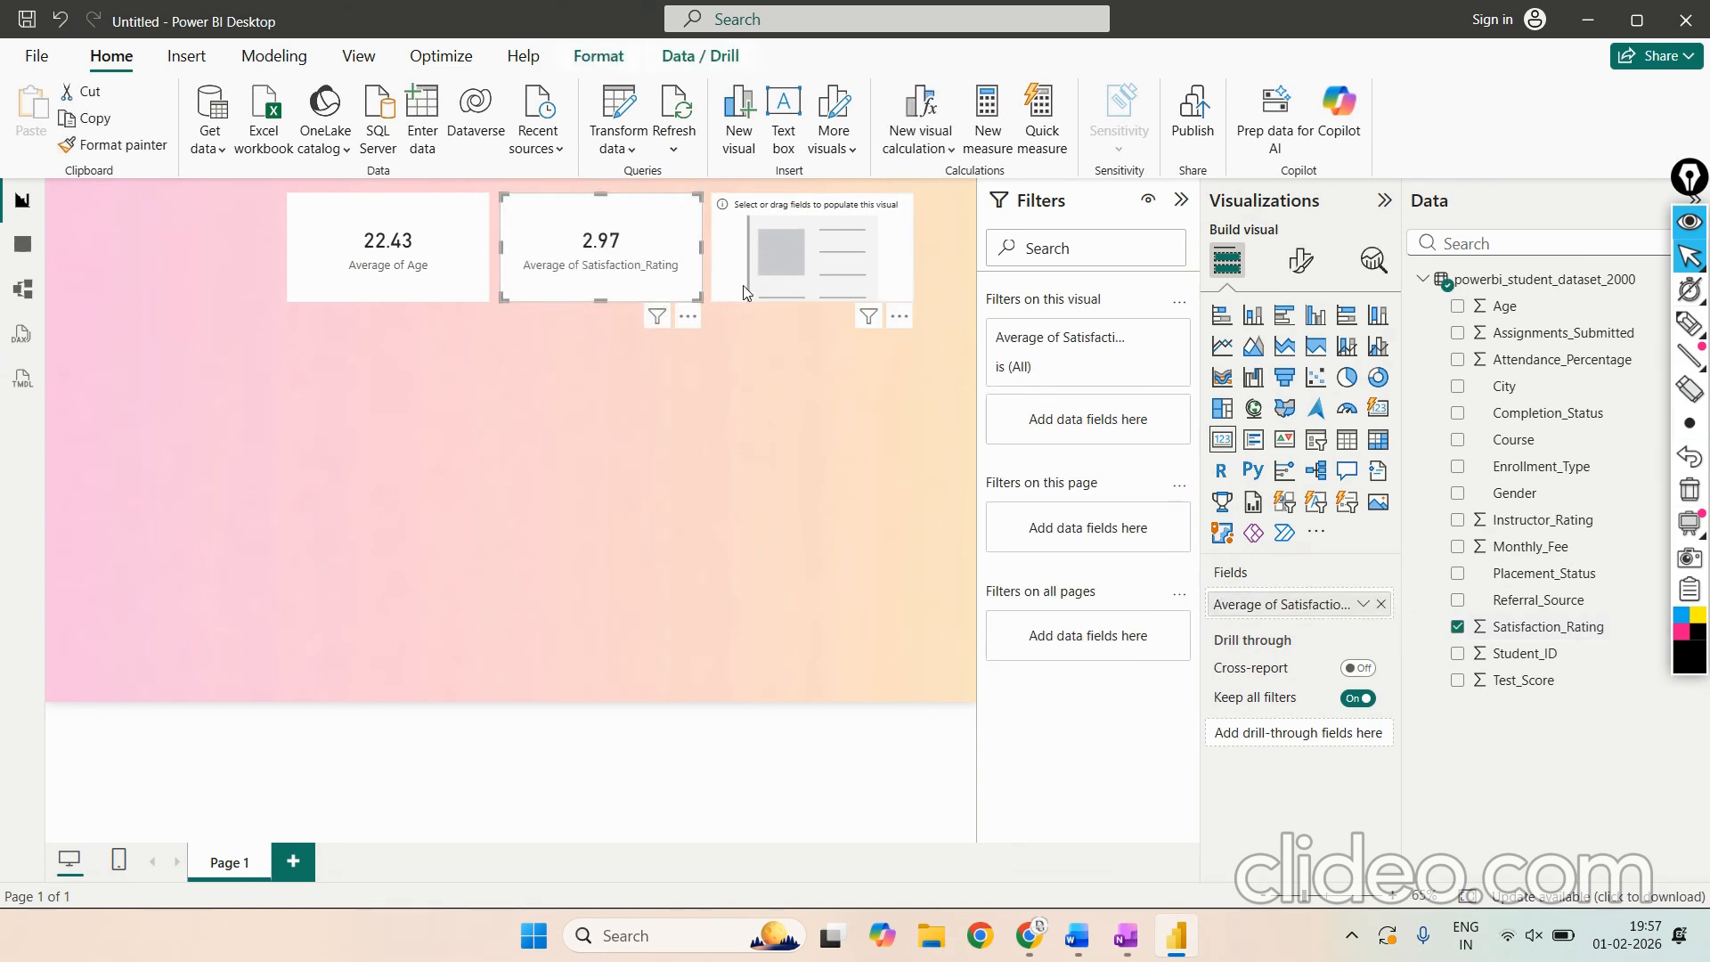
Step: Following the OneNote reference dashboard, set Monthly_Fee's default summarization to Average in Power BI and place the field on the third card
{"action": "left_click", "coordinate": [1127, 937]}
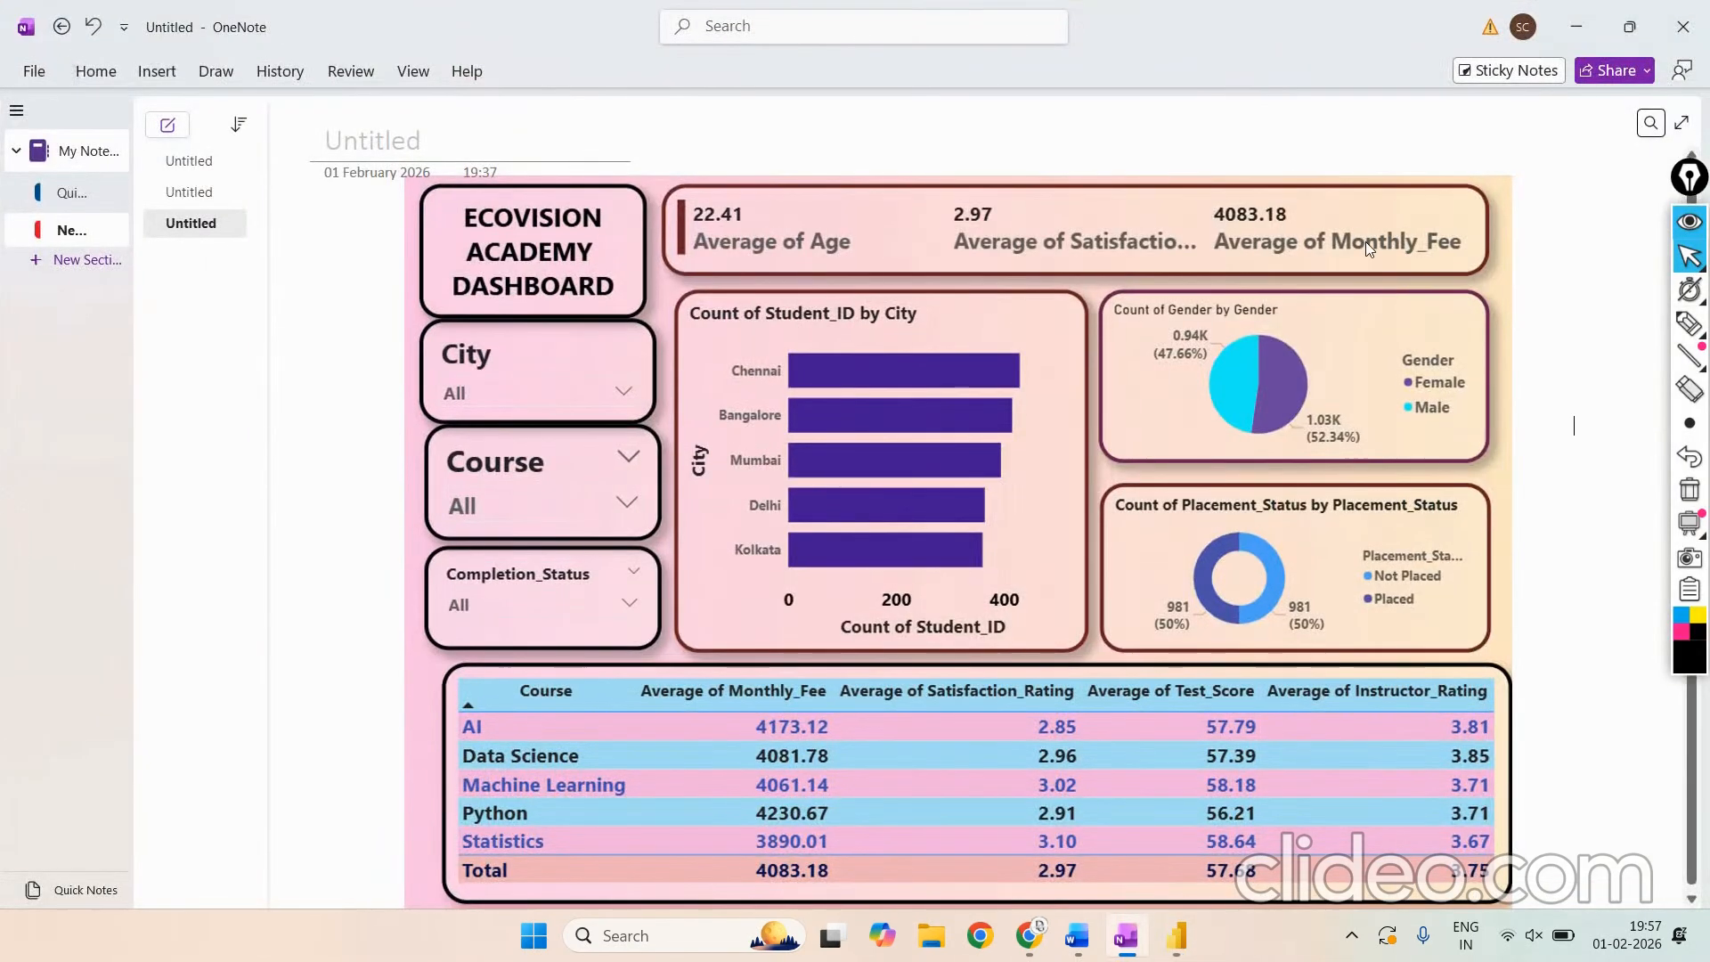
{"action": "left_click", "coordinate": [1171, 929]}
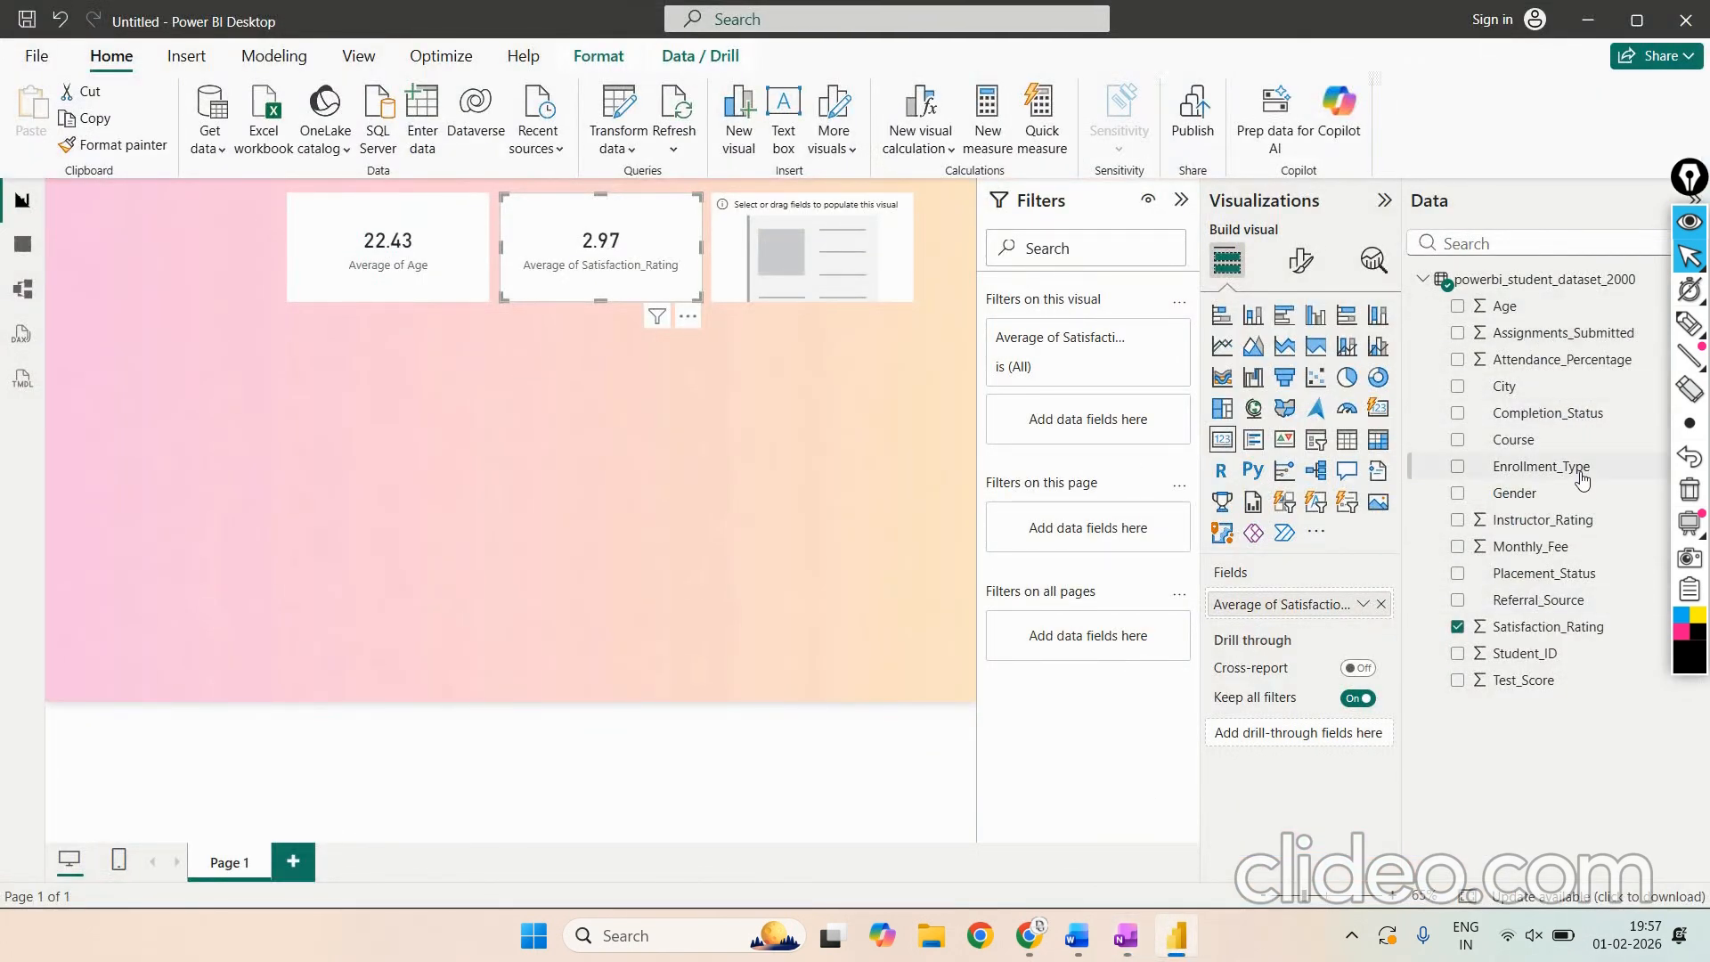
{"action": "double_click", "coordinate": [1552, 547]}
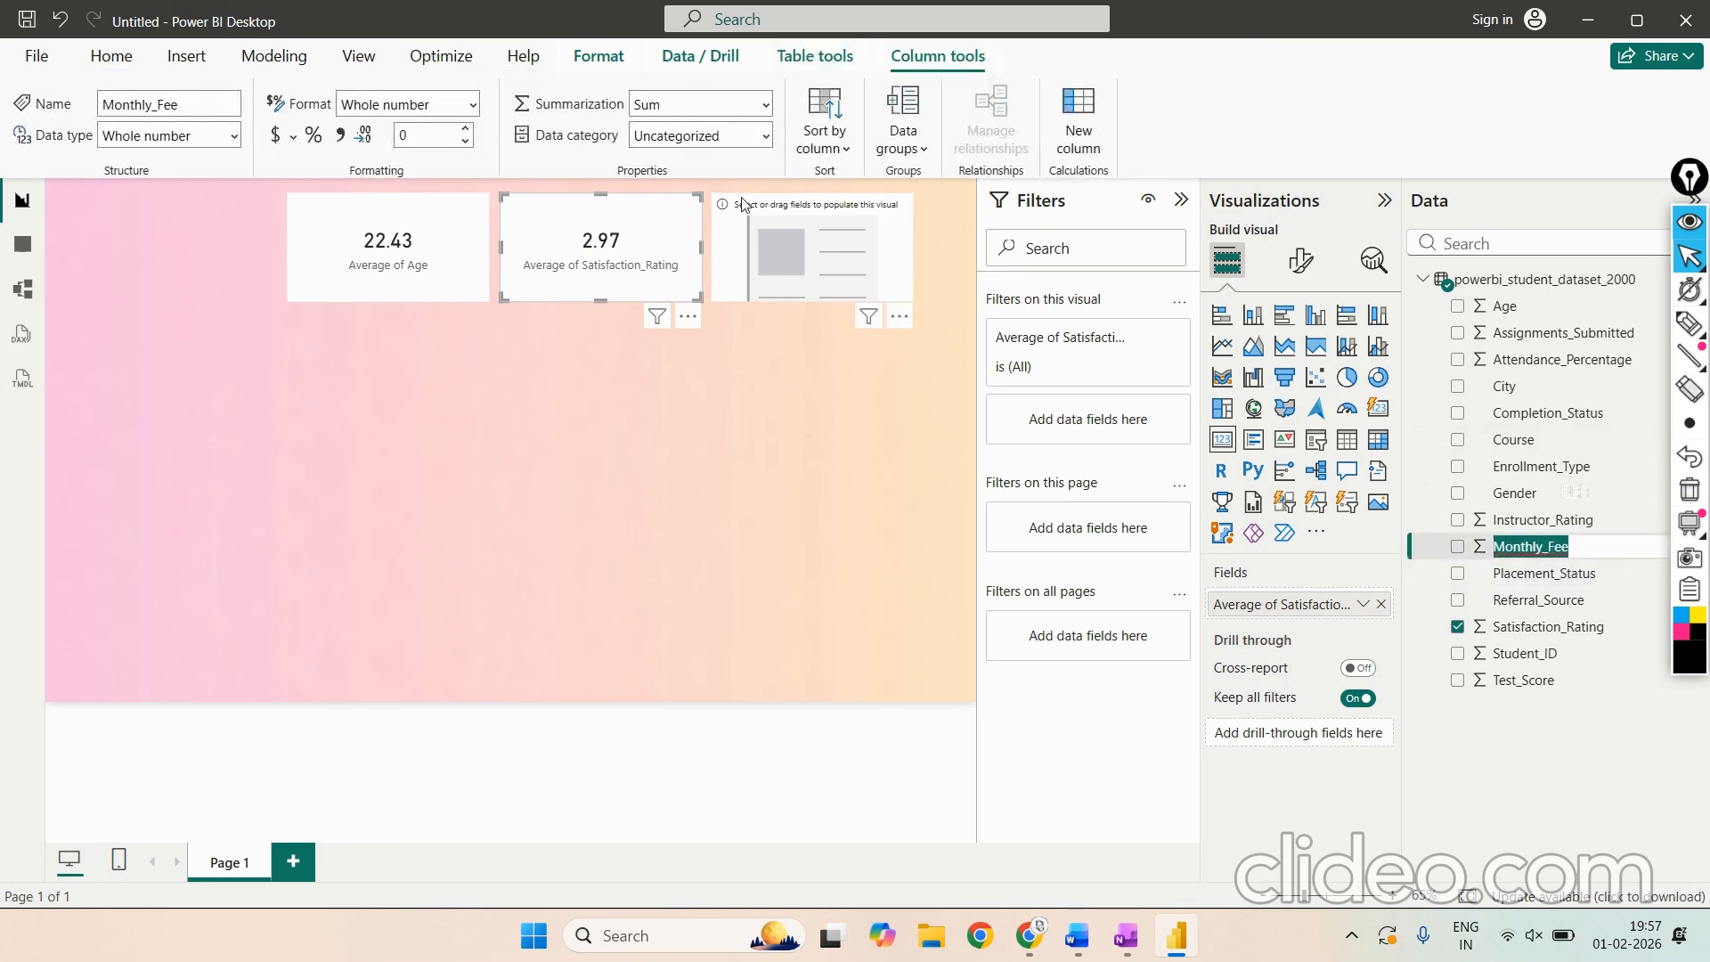
{"action": "left_click", "coordinate": [764, 106]}
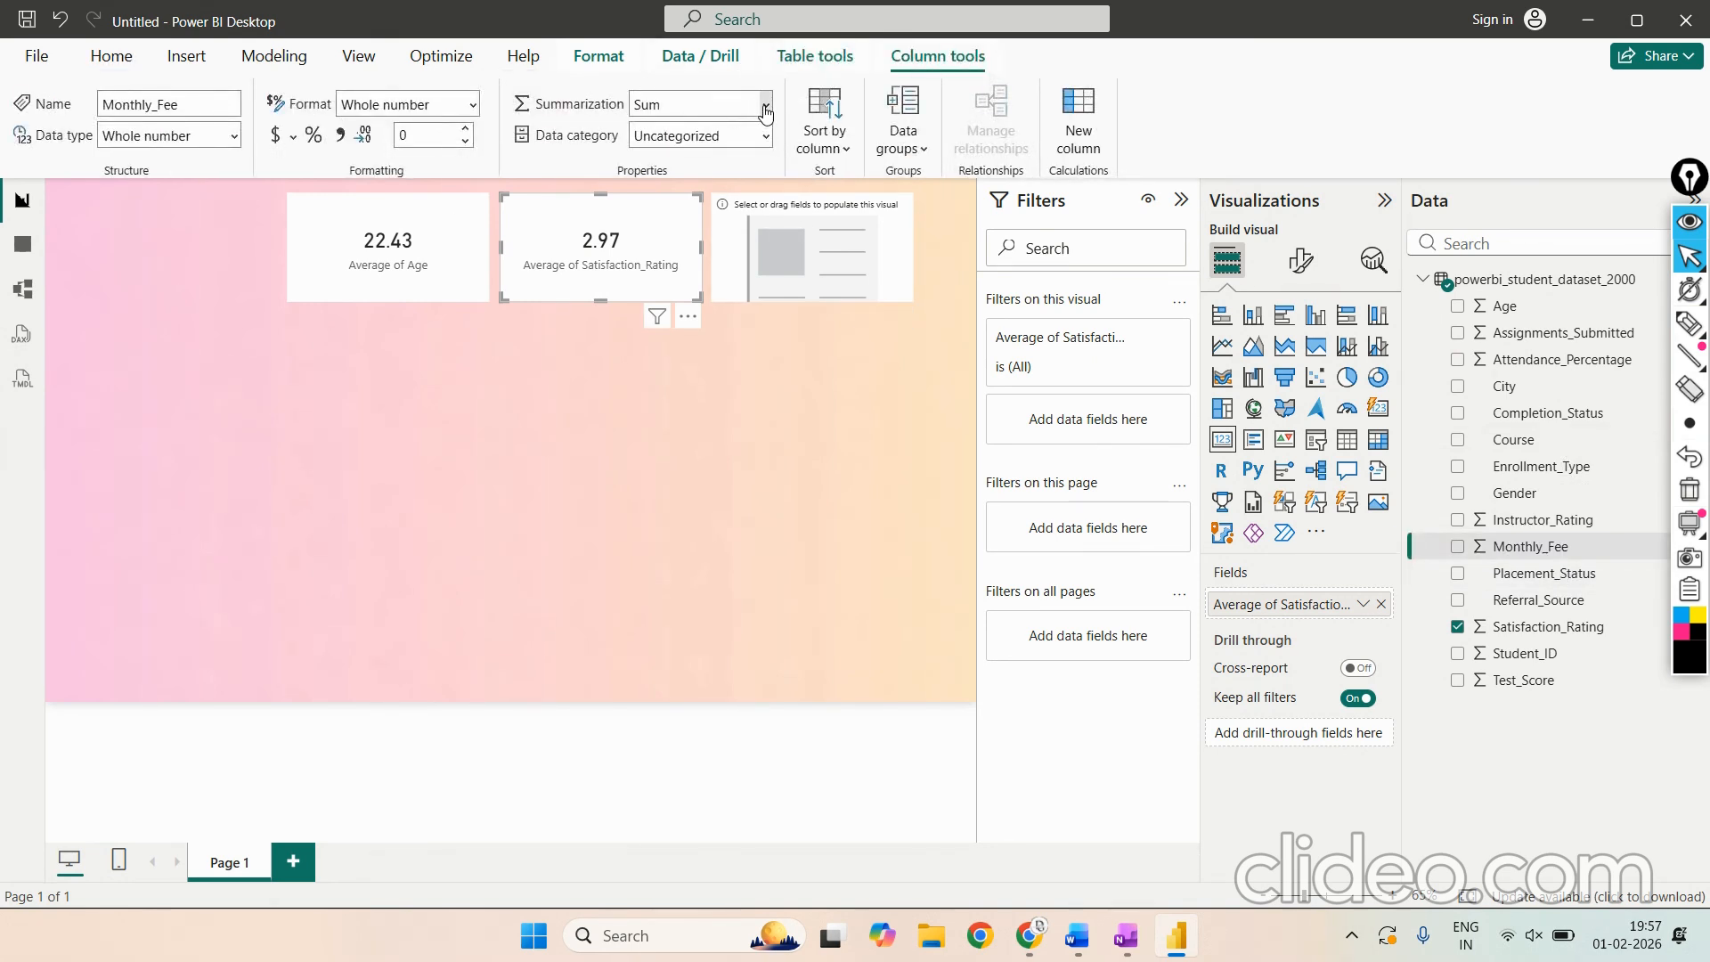
{"action": "left_click", "coordinate": [708, 211]}
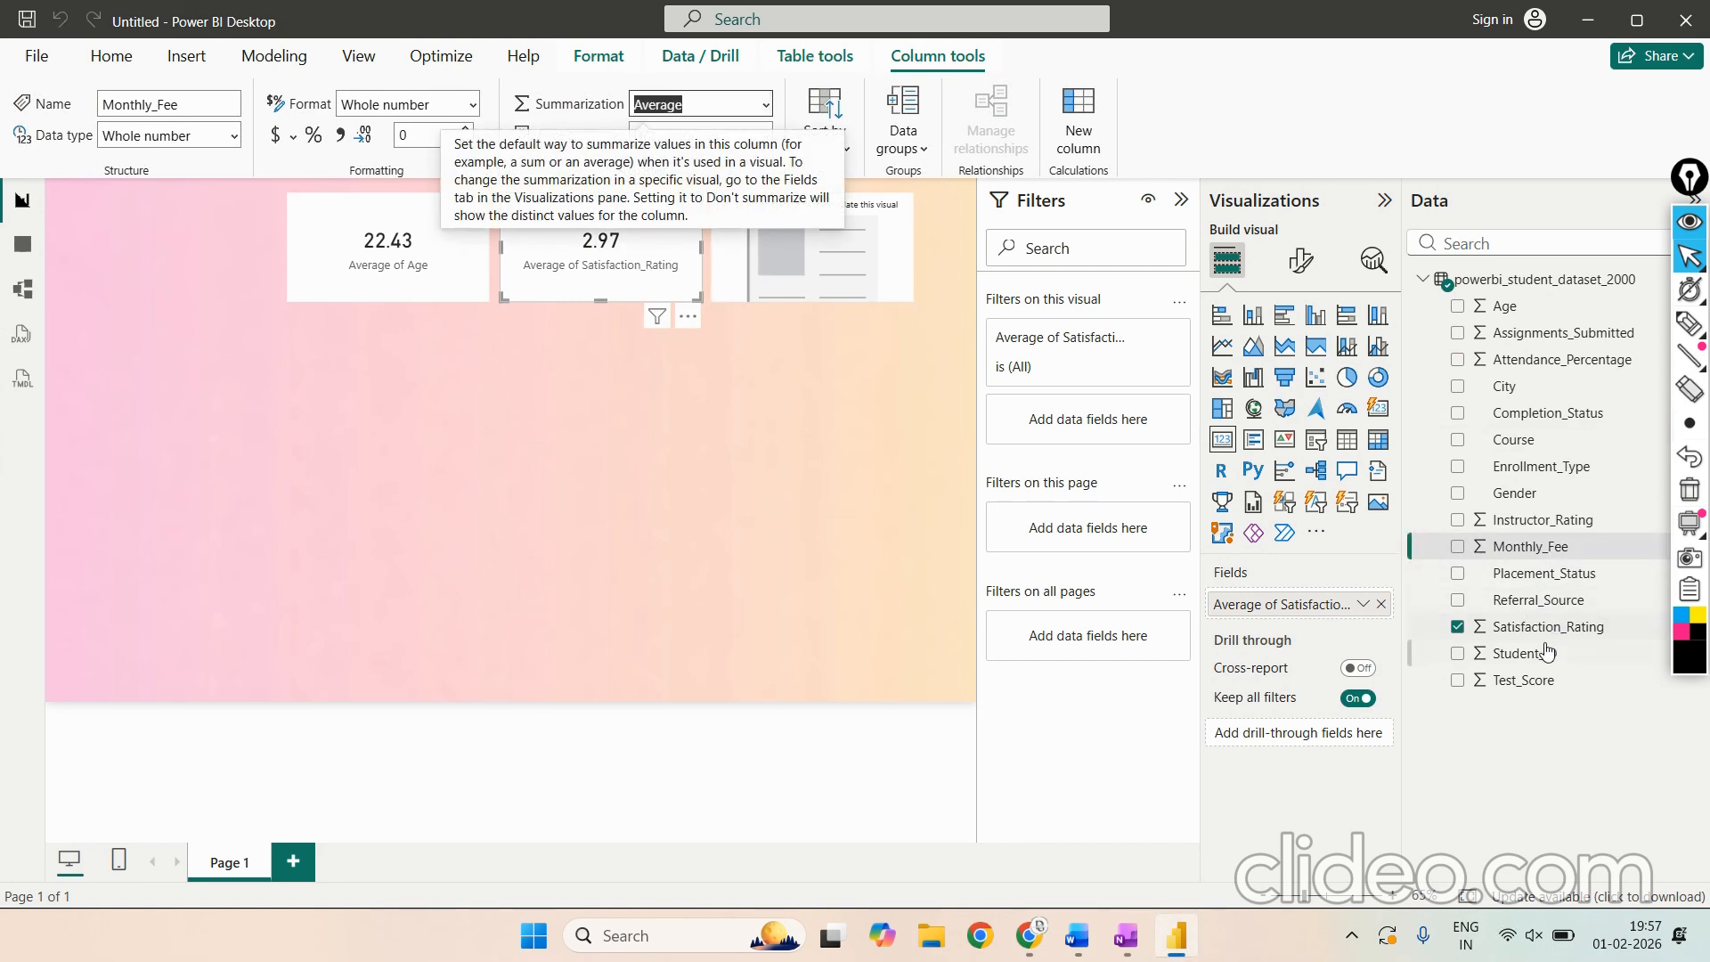
{"action": "left_click_drag", "start_coordinate": [1563, 547], "coordinate": [833, 242]}
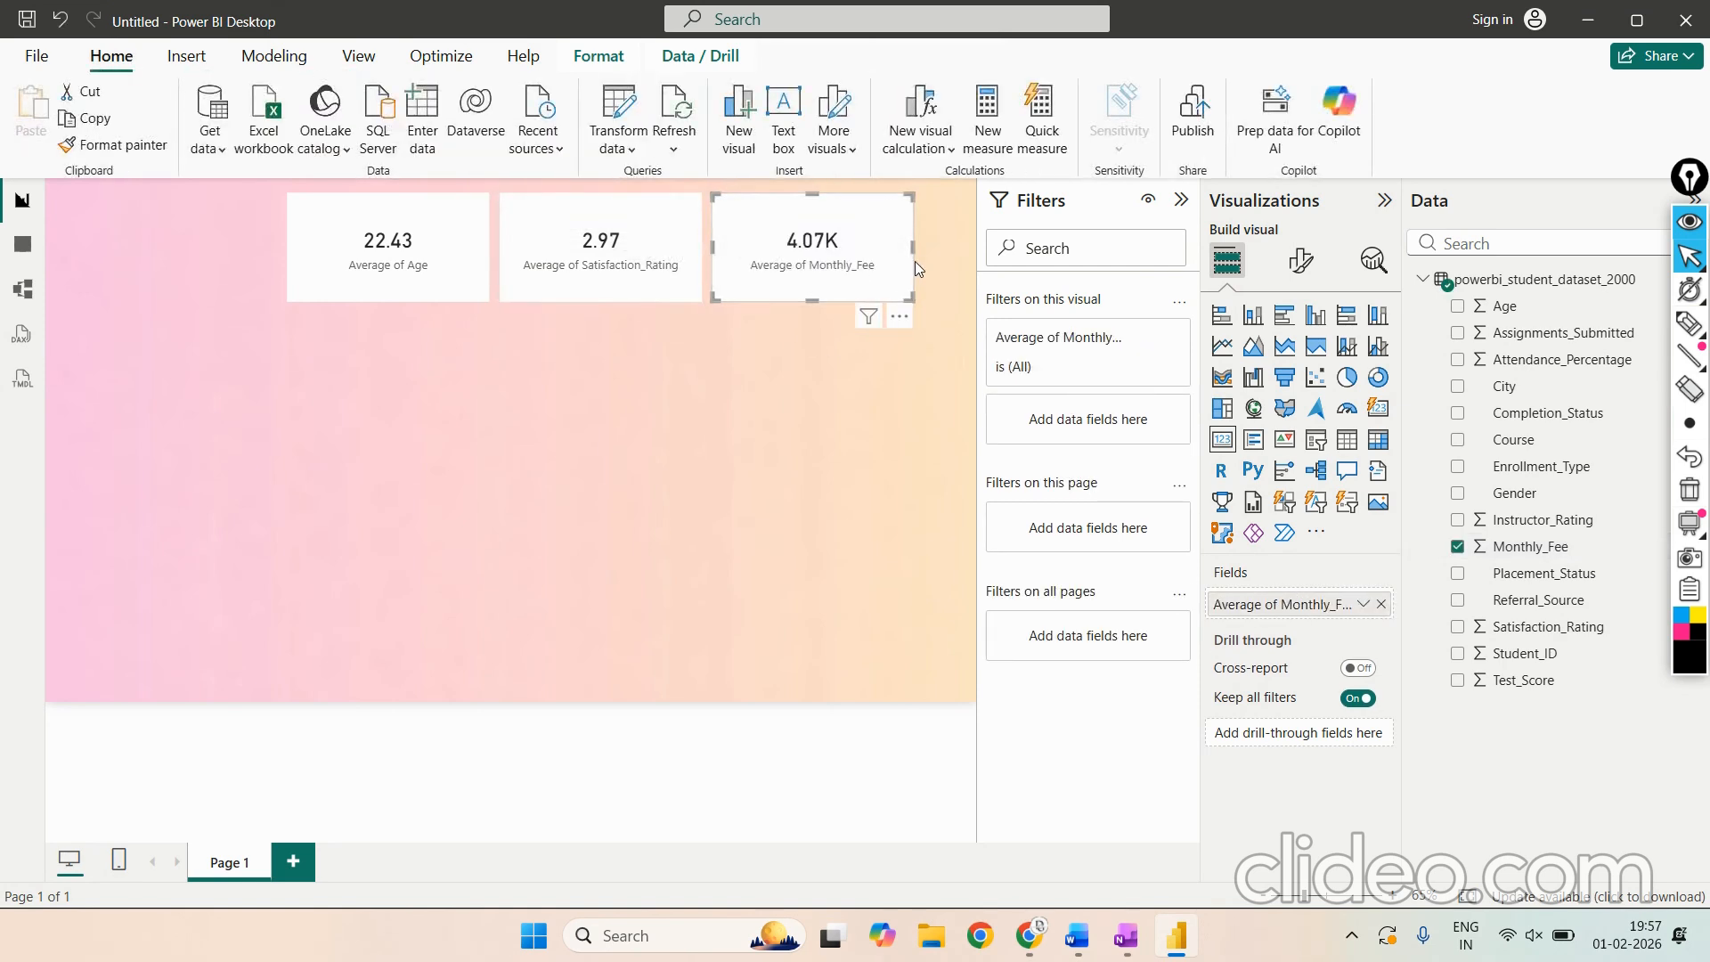
Step: Widen the three cards, the average-age card to about 292, and space them out in a row along the page's upper edge
{"action": "left_click_drag", "start_coordinate": [916, 239], "coordinate": [954, 248]}
{"action": "mouse_move", "coordinate": [712, 249]}
{"action": "left_mouse_down"}
{"action": "mouse_move", "coordinate": [752, 253]}
{"action": "mouse_move", "coordinate": [699, 249]}
{"action": "mouse_move", "coordinate": [730, 248]}
{"action": "left_mouse_up"}
{"action": "left_click", "coordinate": [474, 248]}
{"action": "left_click_drag", "start_coordinate": [483, 244], "coordinate": [499, 239]}
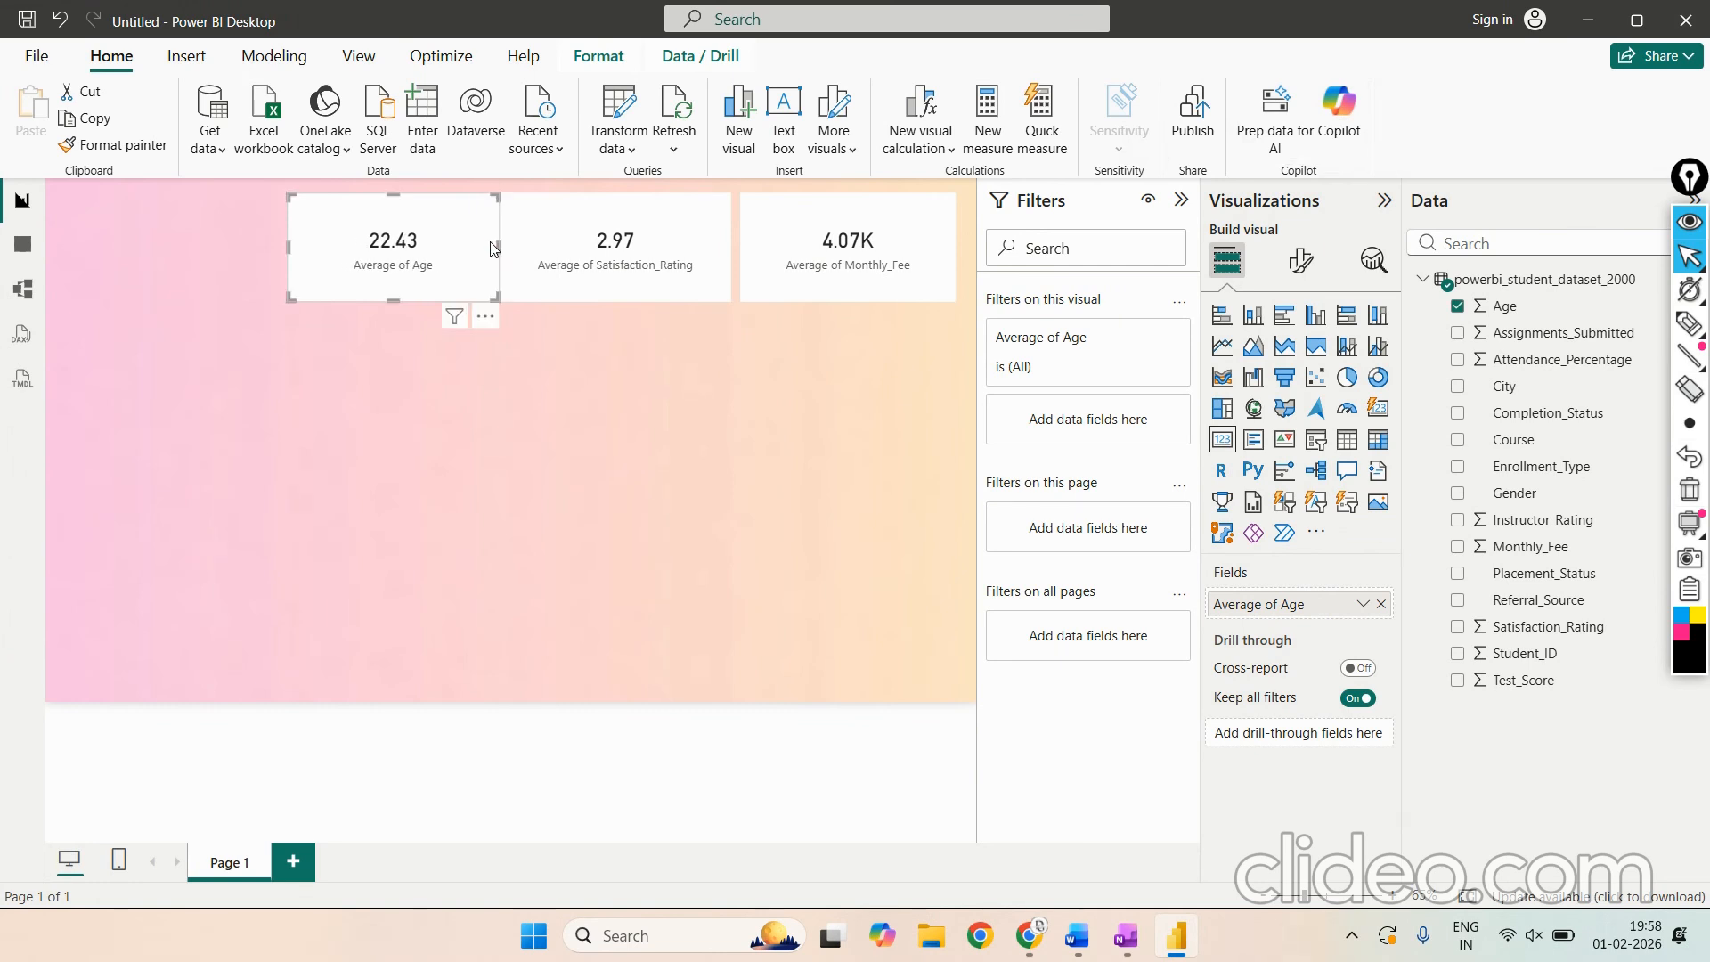
{"action": "left_click", "coordinate": [655, 242]}
{"action": "left_click_drag", "start_coordinate": [684, 252], "coordinate": [693, 252]}
{"action": "left_click", "coordinate": [804, 254]}
{"action": "mouse_move", "coordinate": [805, 240]}
{"action": "left_mouse_down"}
{"action": "mouse_move", "coordinate": [878, 253]}
{"action": "mouse_move", "coordinate": [820, 236]}
{"action": "left_mouse_up"}
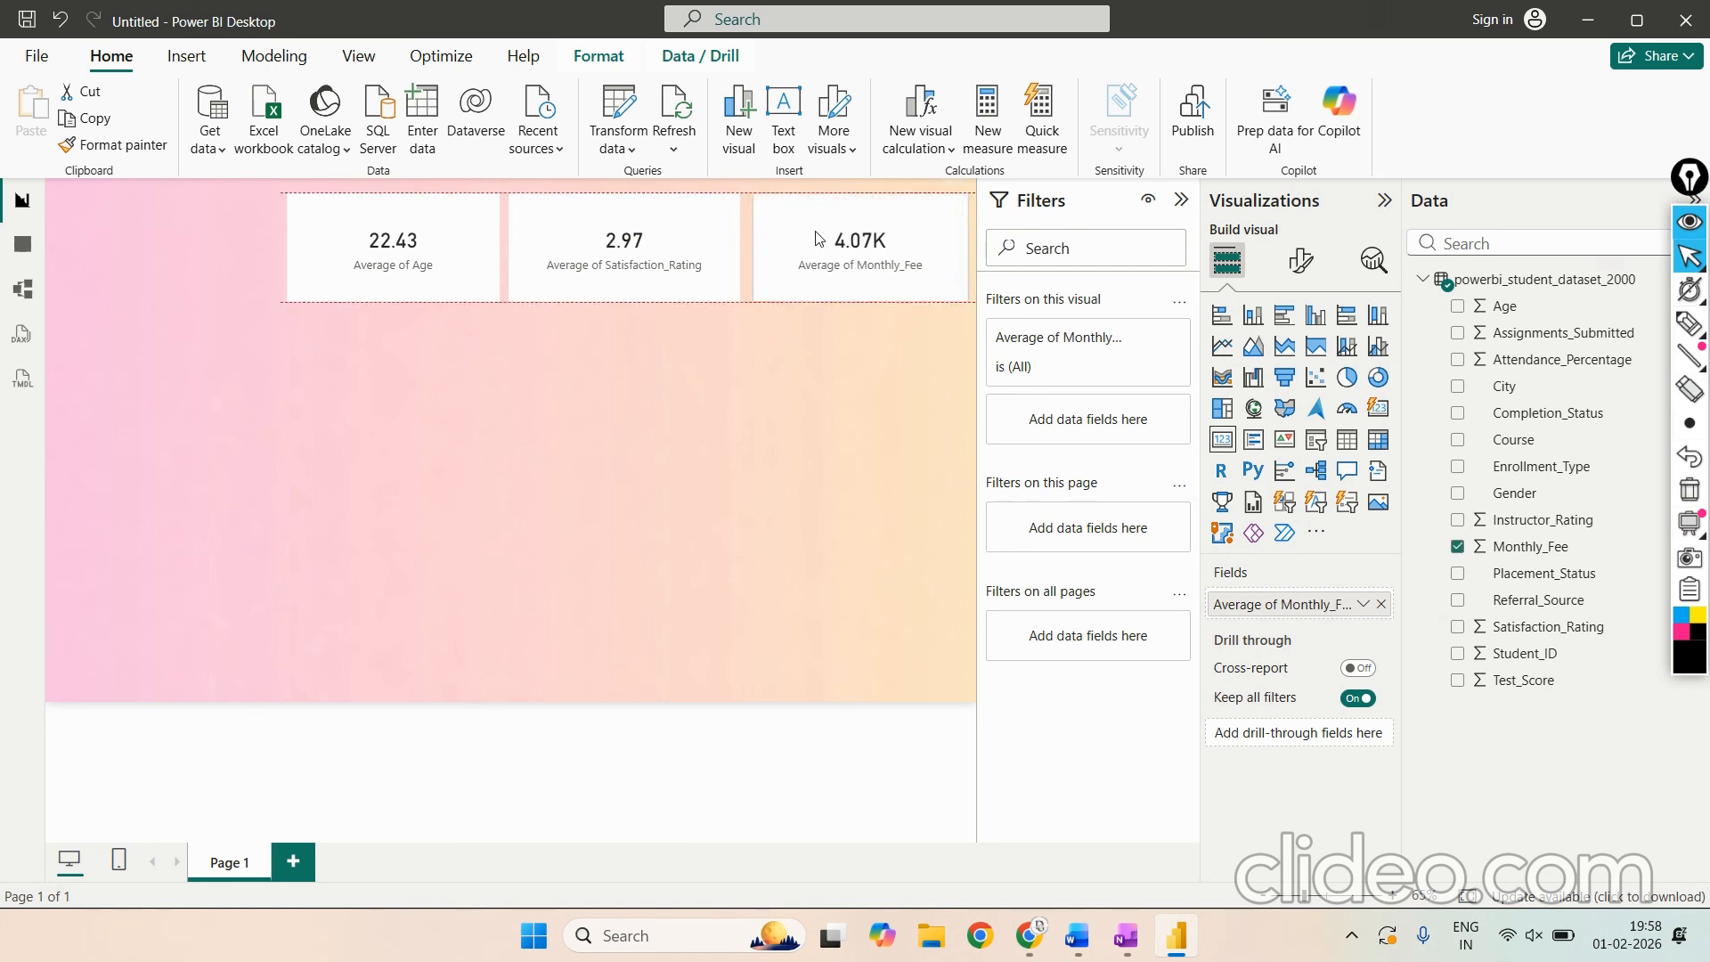
Step: Open the format options of the average-age card
{"action": "left_click", "coordinate": [472, 241]}
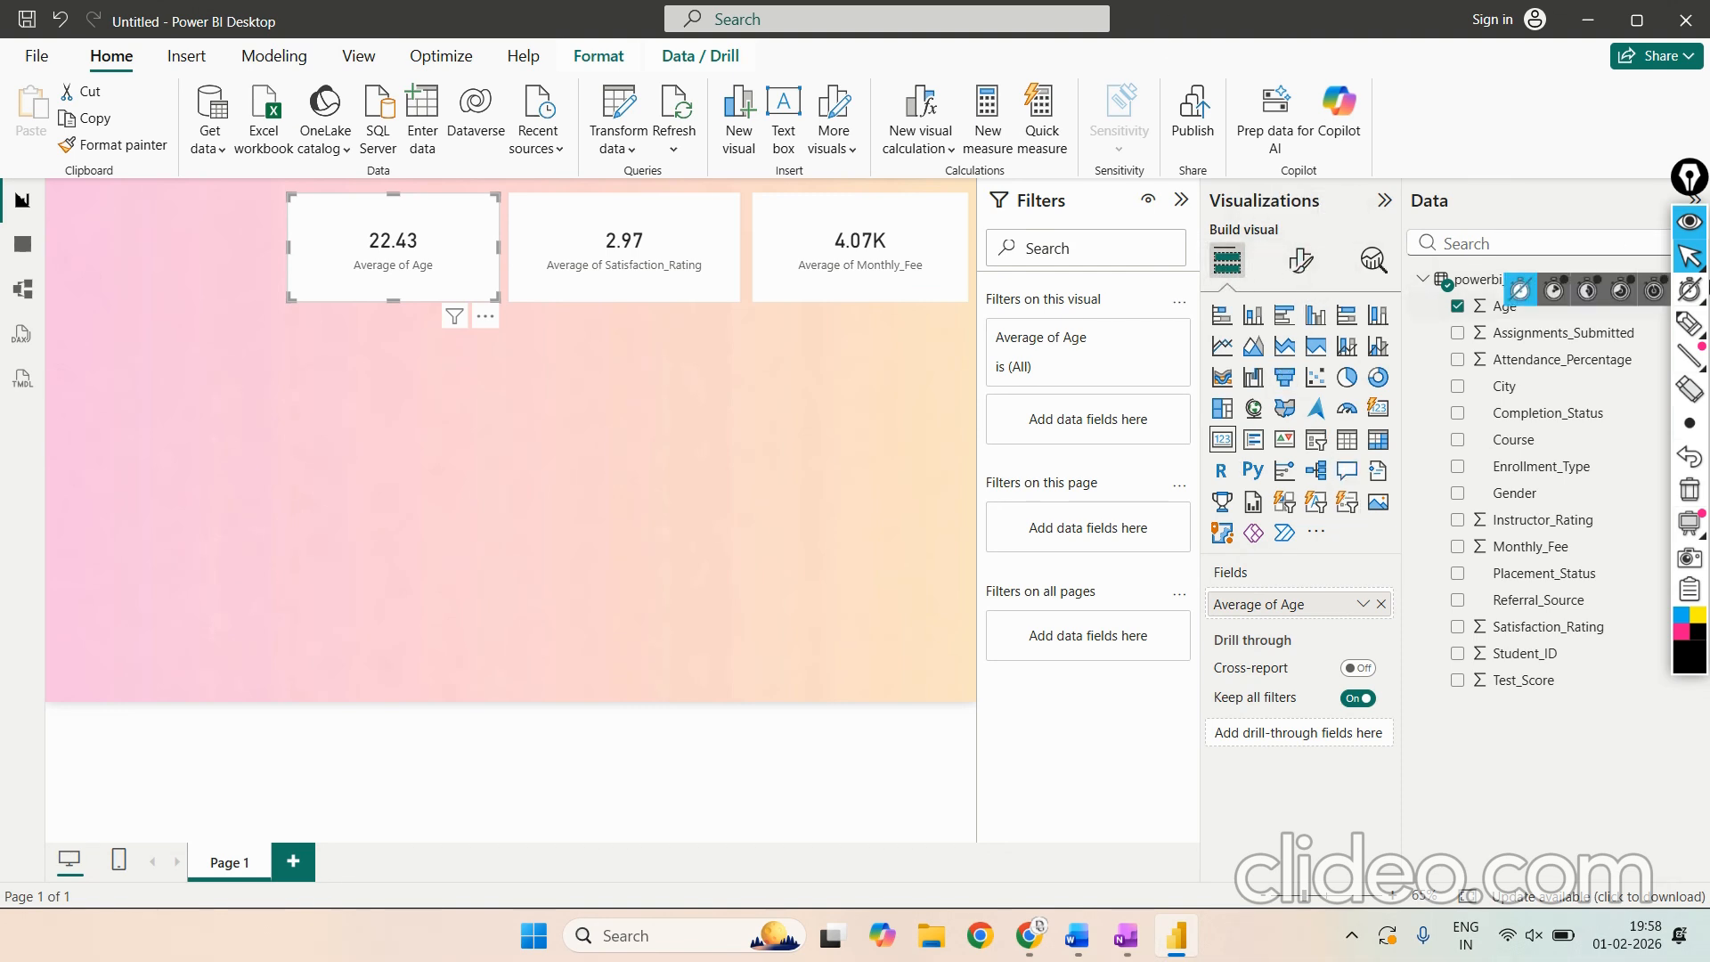
{"action": "left_click", "coordinate": [1301, 266]}
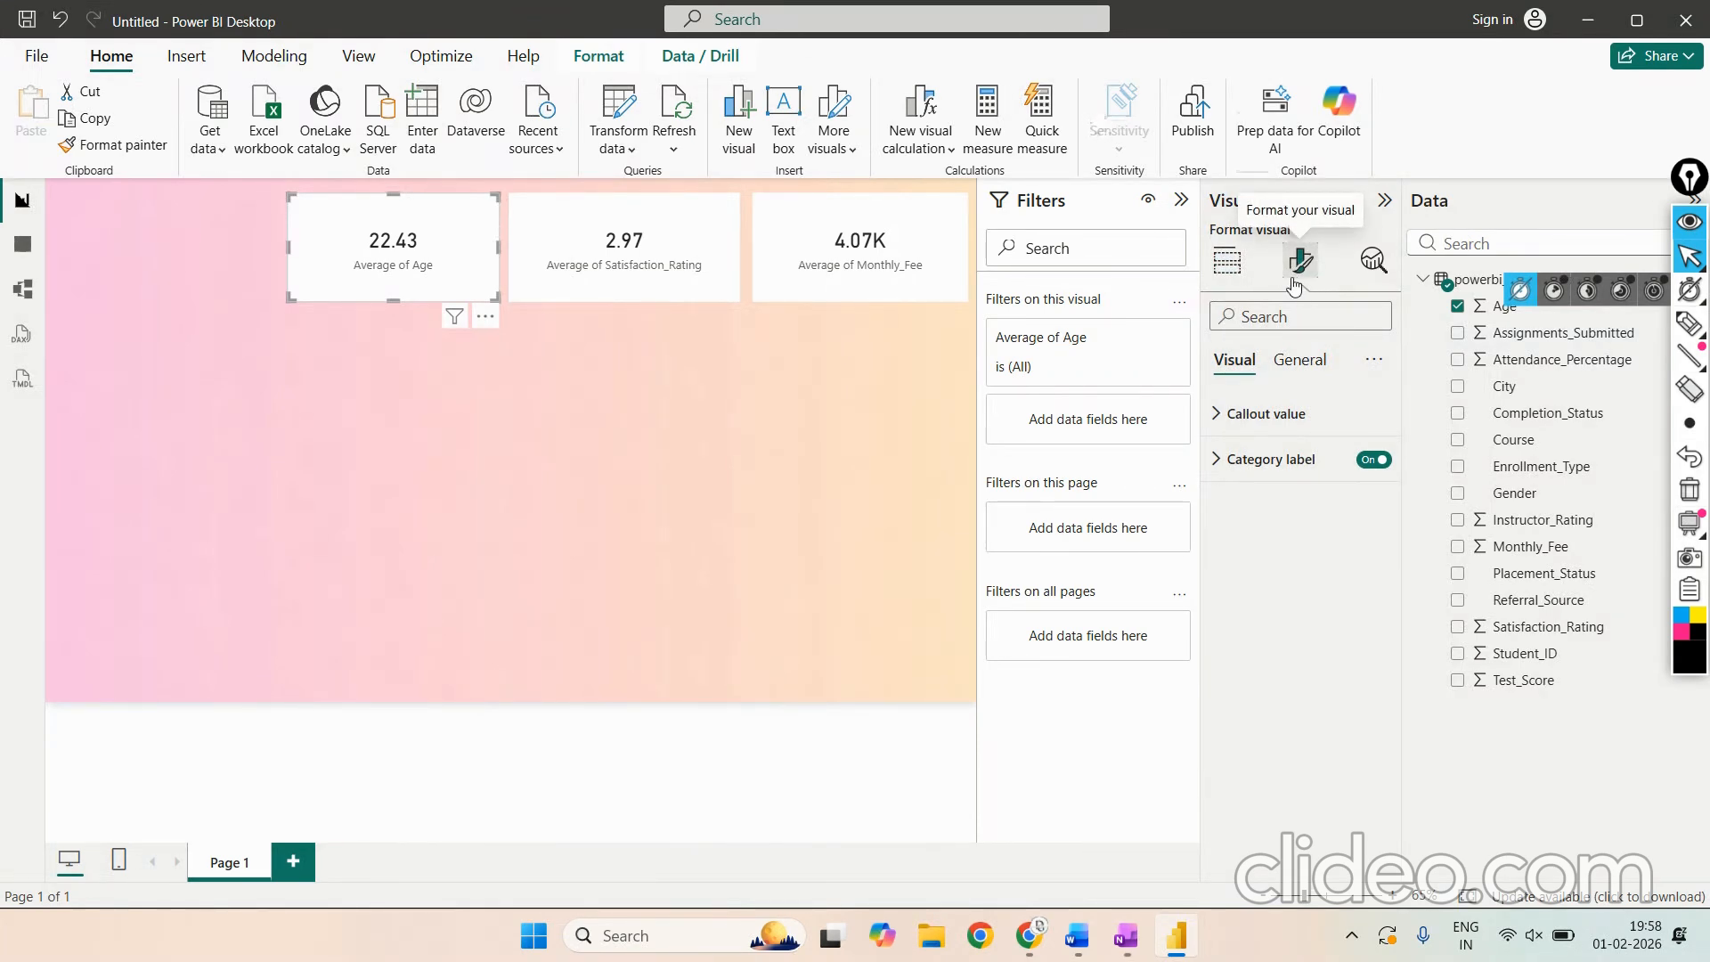
Step: Circle the visual formatting option and its Visual and General categories with the annotation pen, and clear the marks
{"action": "left_click", "coordinate": [1689, 325]}
{"action": "mouse_move", "coordinate": [1305, 219]}
{"action": "left_mouse_down"}
{"action": "mouse_move", "coordinate": [1293, 298]}
{"action": "mouse_move", "coordinate": [1331, 264]}
{"action": "mouse_move", "coordinate": [1318, 214]}
{"action": "left_mouse_up"}
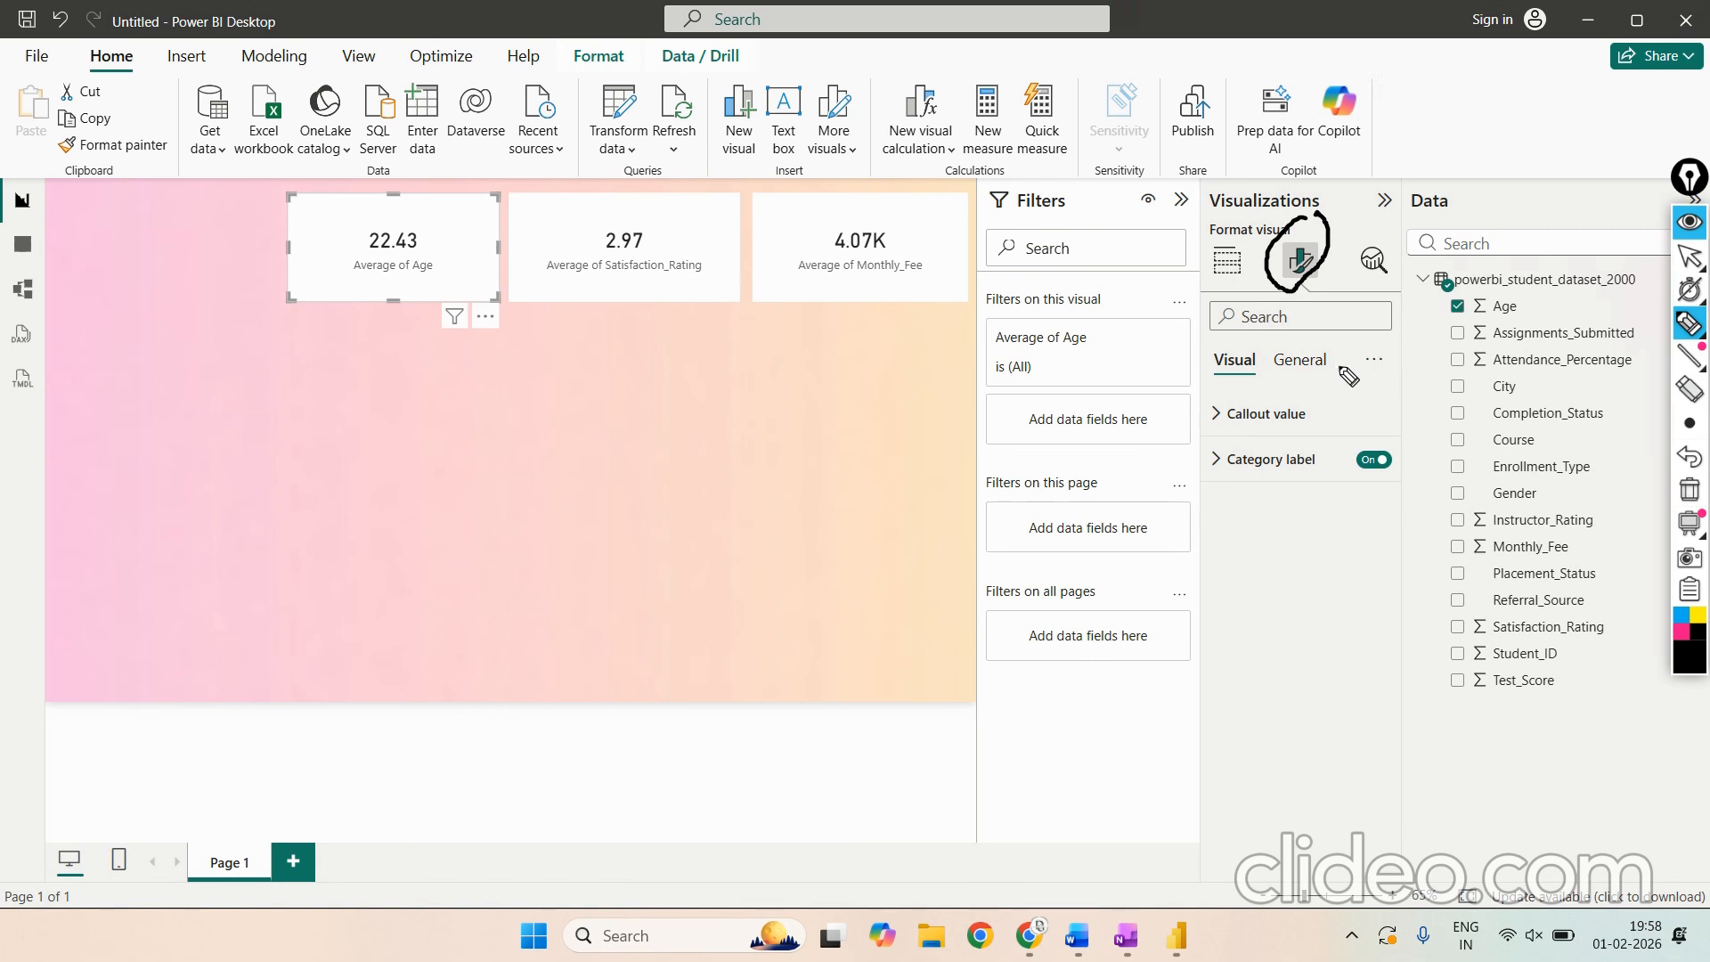
{"action": "mouse_move", "coordinate": [1257, 343]}
{"action": "left_mouse_down"}
{"action": "mouse_move", "coordinate": [1203, 379]}
{"action": "mouse_move", "coordinate": [1263, 408]}
{"action": "mouse_move", "coordinate": [1254, 340]}
{"action": "left_mouse_up"}
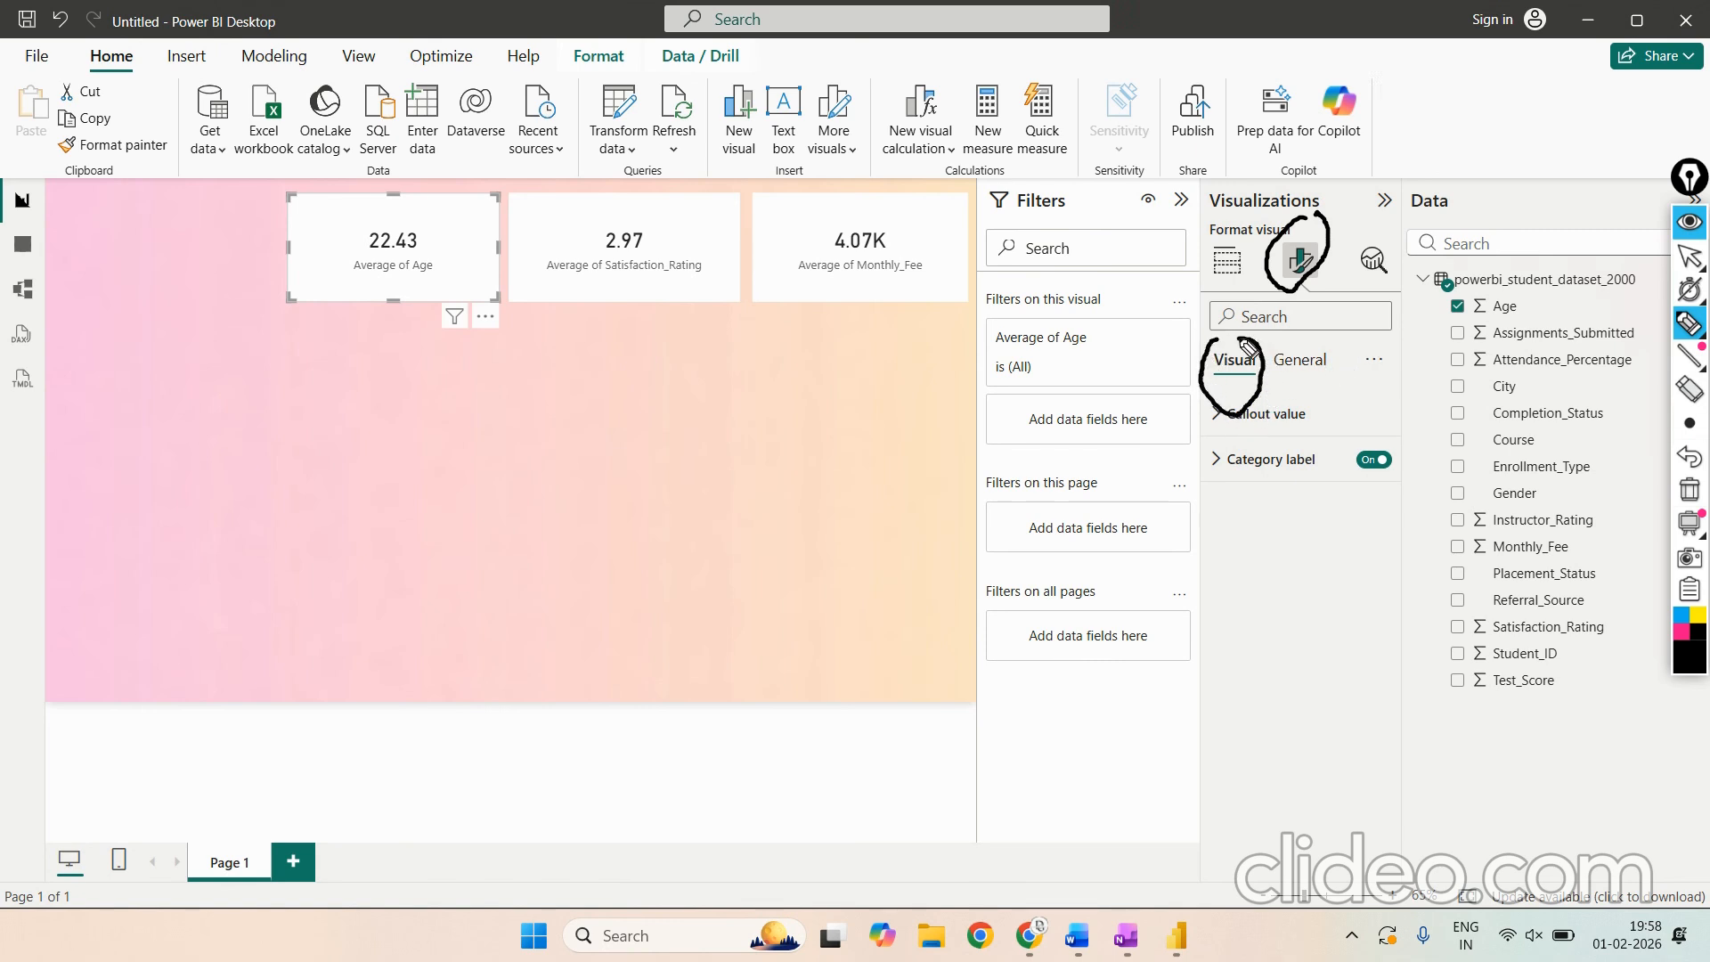
{"action": "mouse_move", "coordinate": [1368, 330]}
{"action": "left_mouse_down"}
{"action": "mouse_move", "coordinate": [1269, 376]}
{"action": "mouse_move", "coordinate": [1335, 392]}
{"action": "mouse_move", "coordinate": [1353, 346]}
{"action": "left_mouse_up"}
{"action": "mouse_move", "coordinate": [1691, 258]}
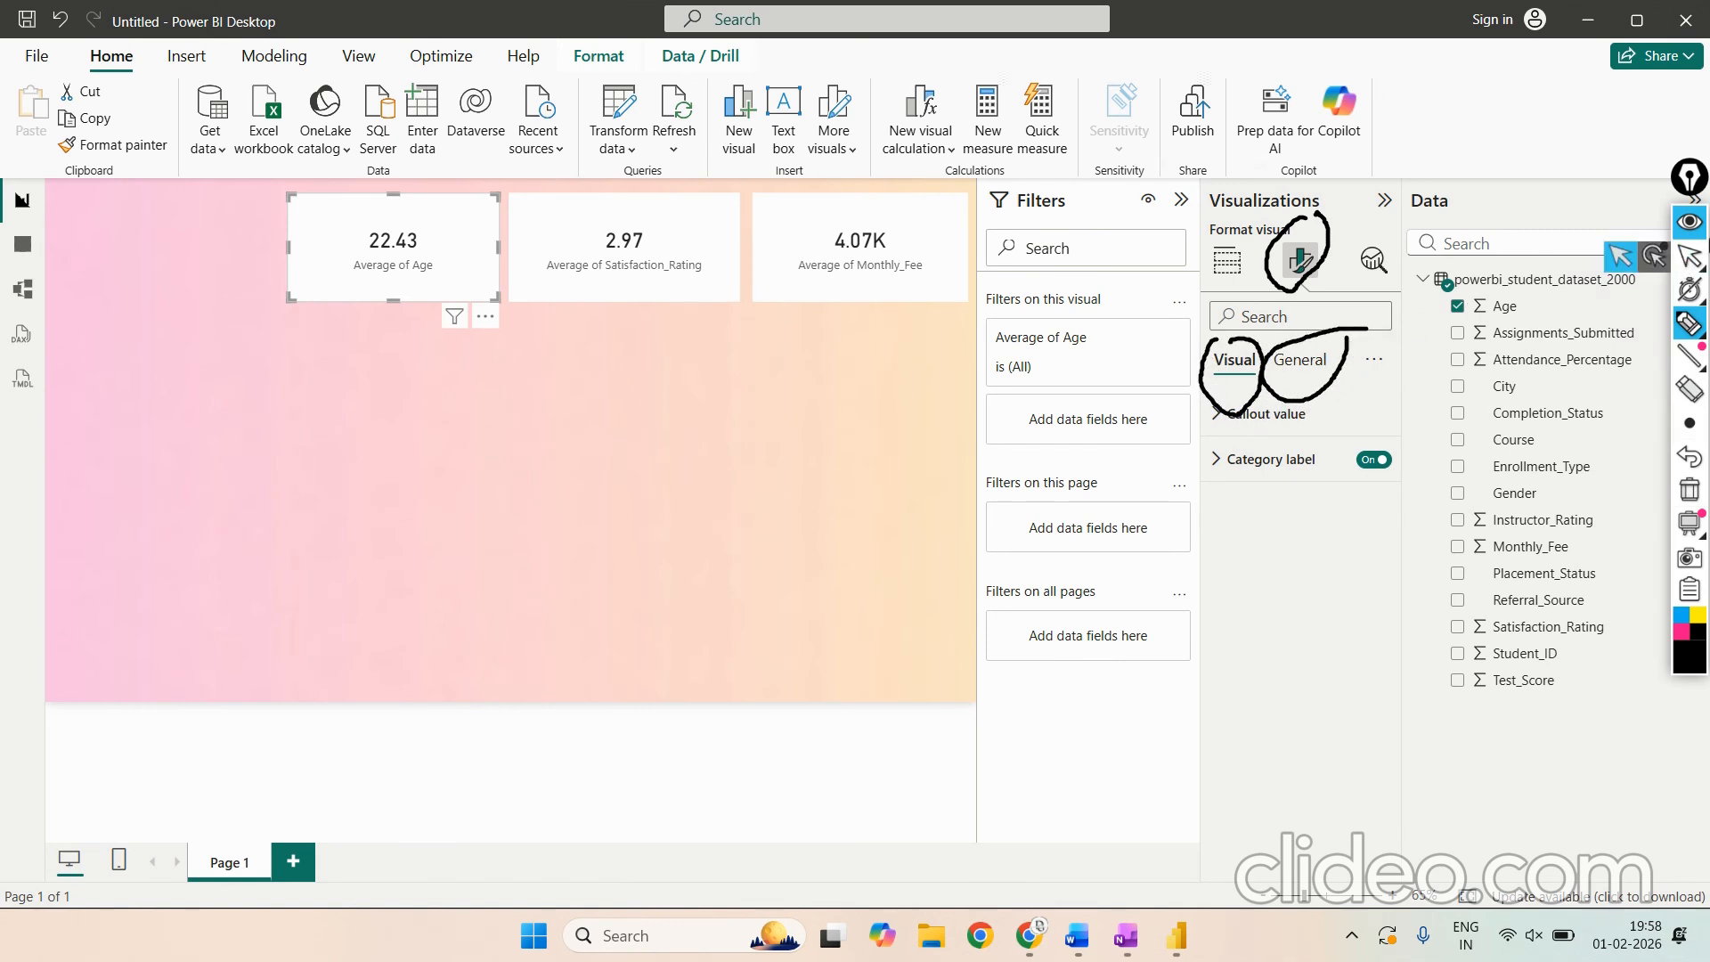
{"action": "left_click", "coordinate": [1690, 258]}
{"action": "left_click", "coordinate": [1690, 489]}
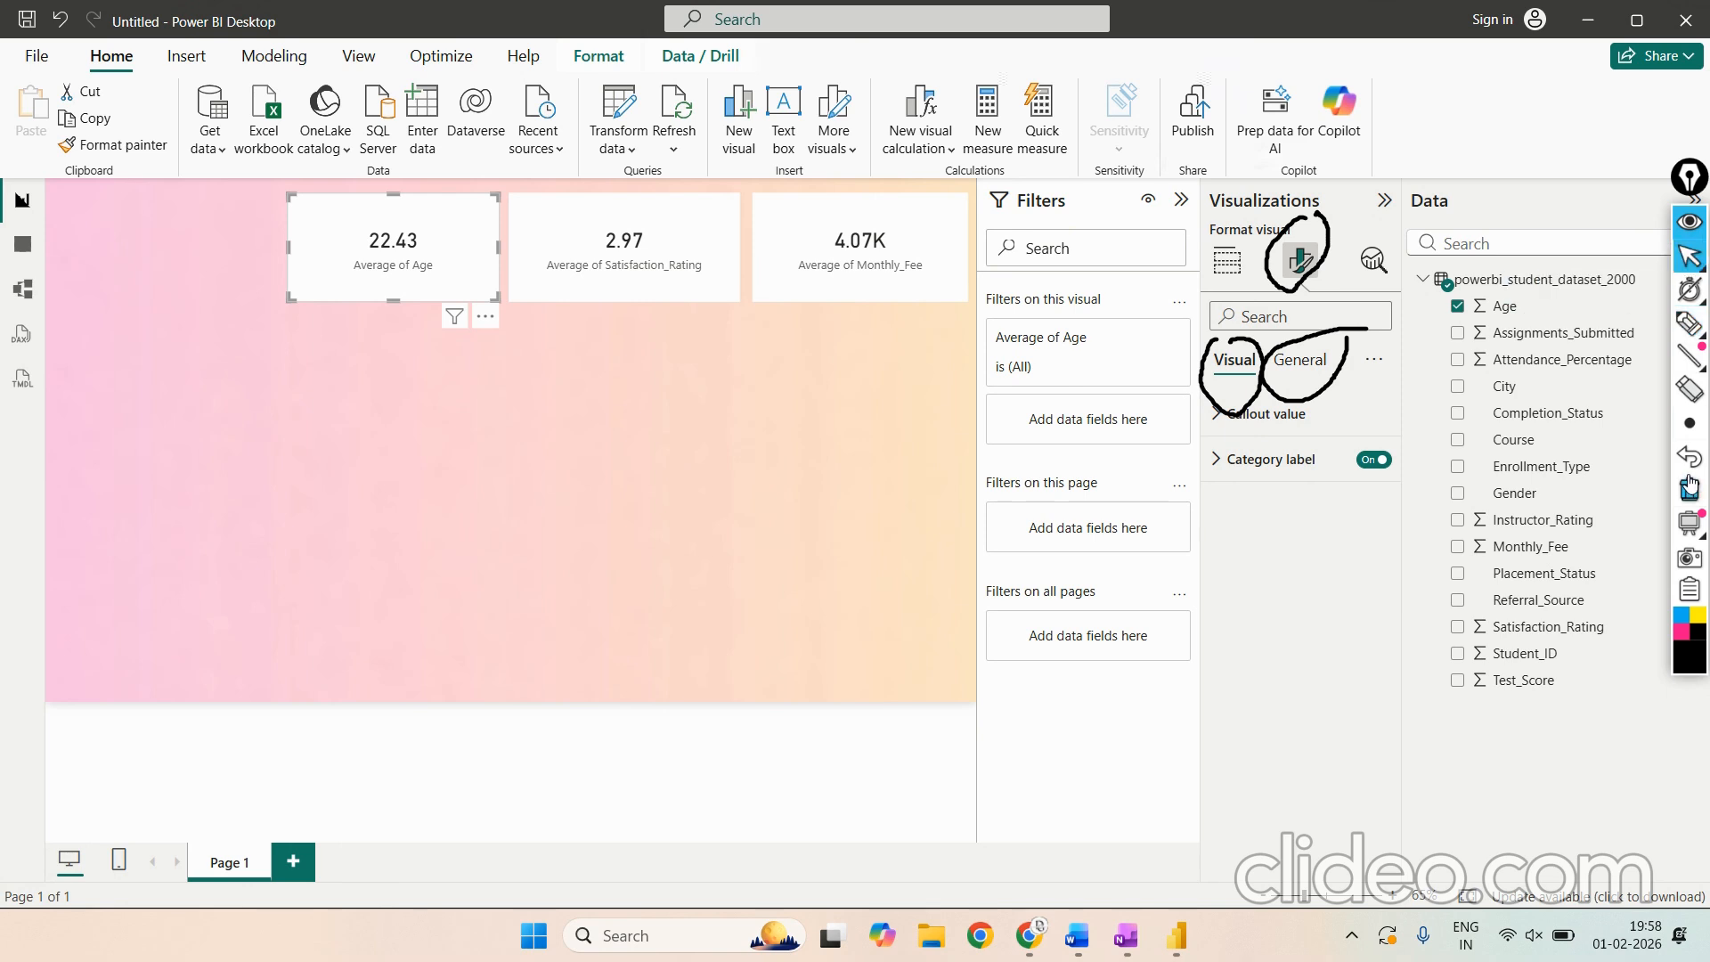
Step: Look through the average-age card's general format options, including properties and title, and expand the background settings under Effects
{"action": "left_click", "coordinate": [1321, 363]}
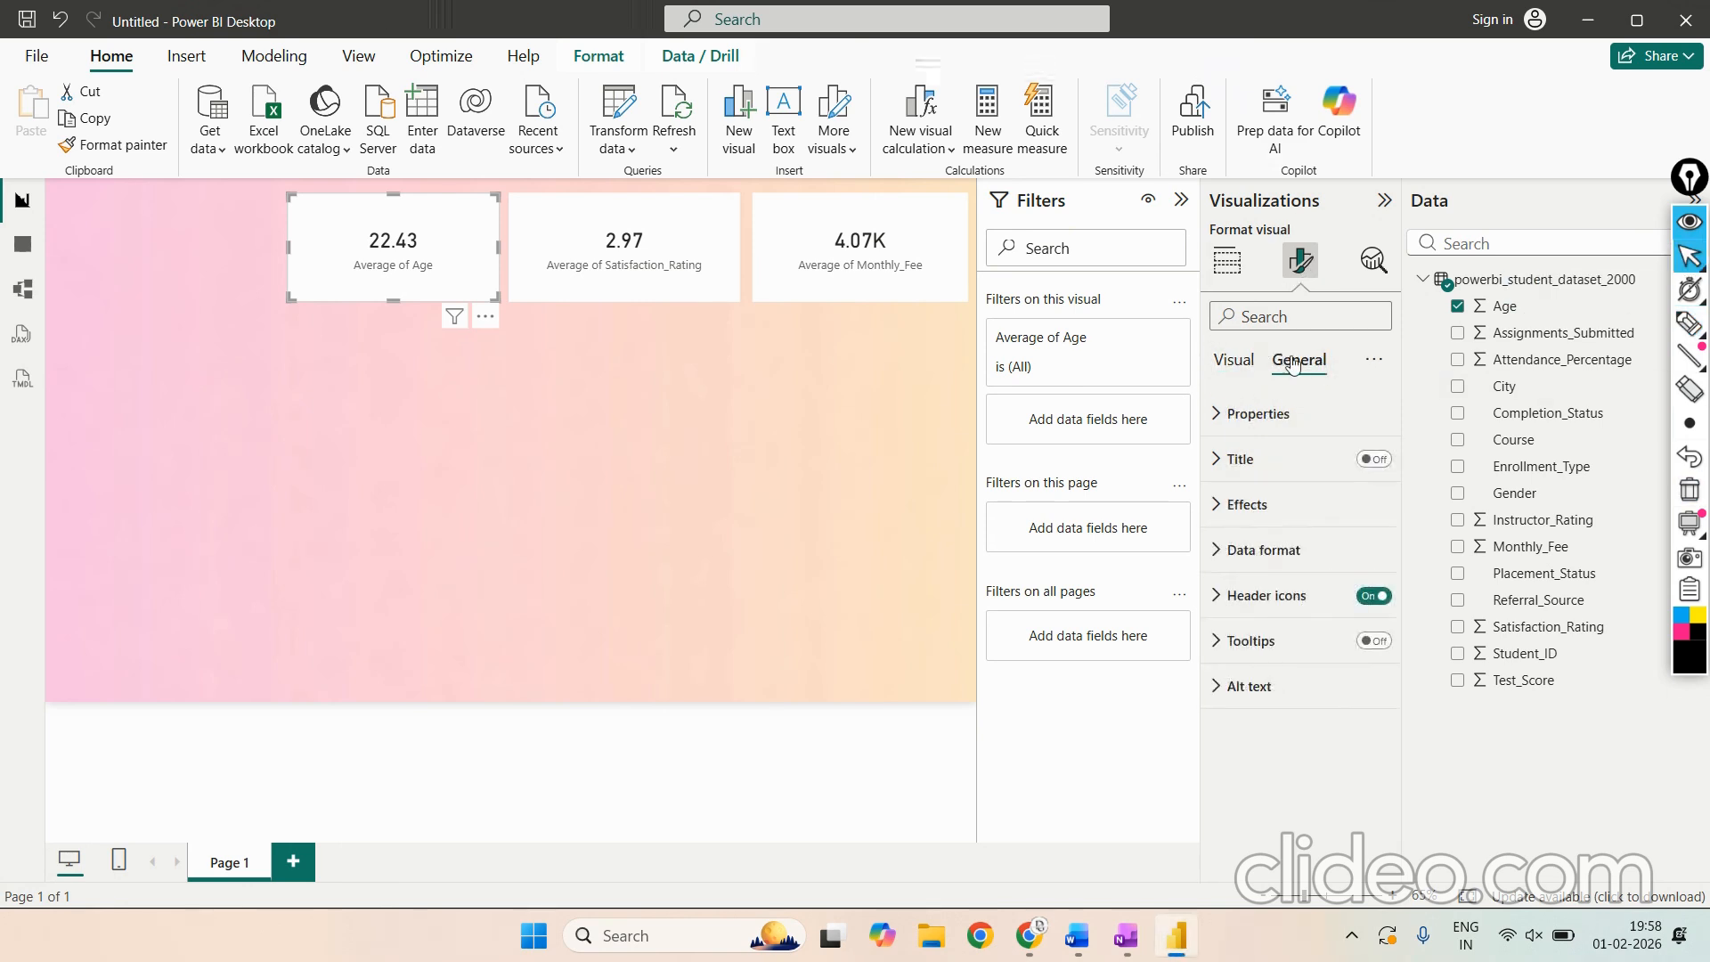
{"action": "left_click", "coordinate": [1256, 530]}
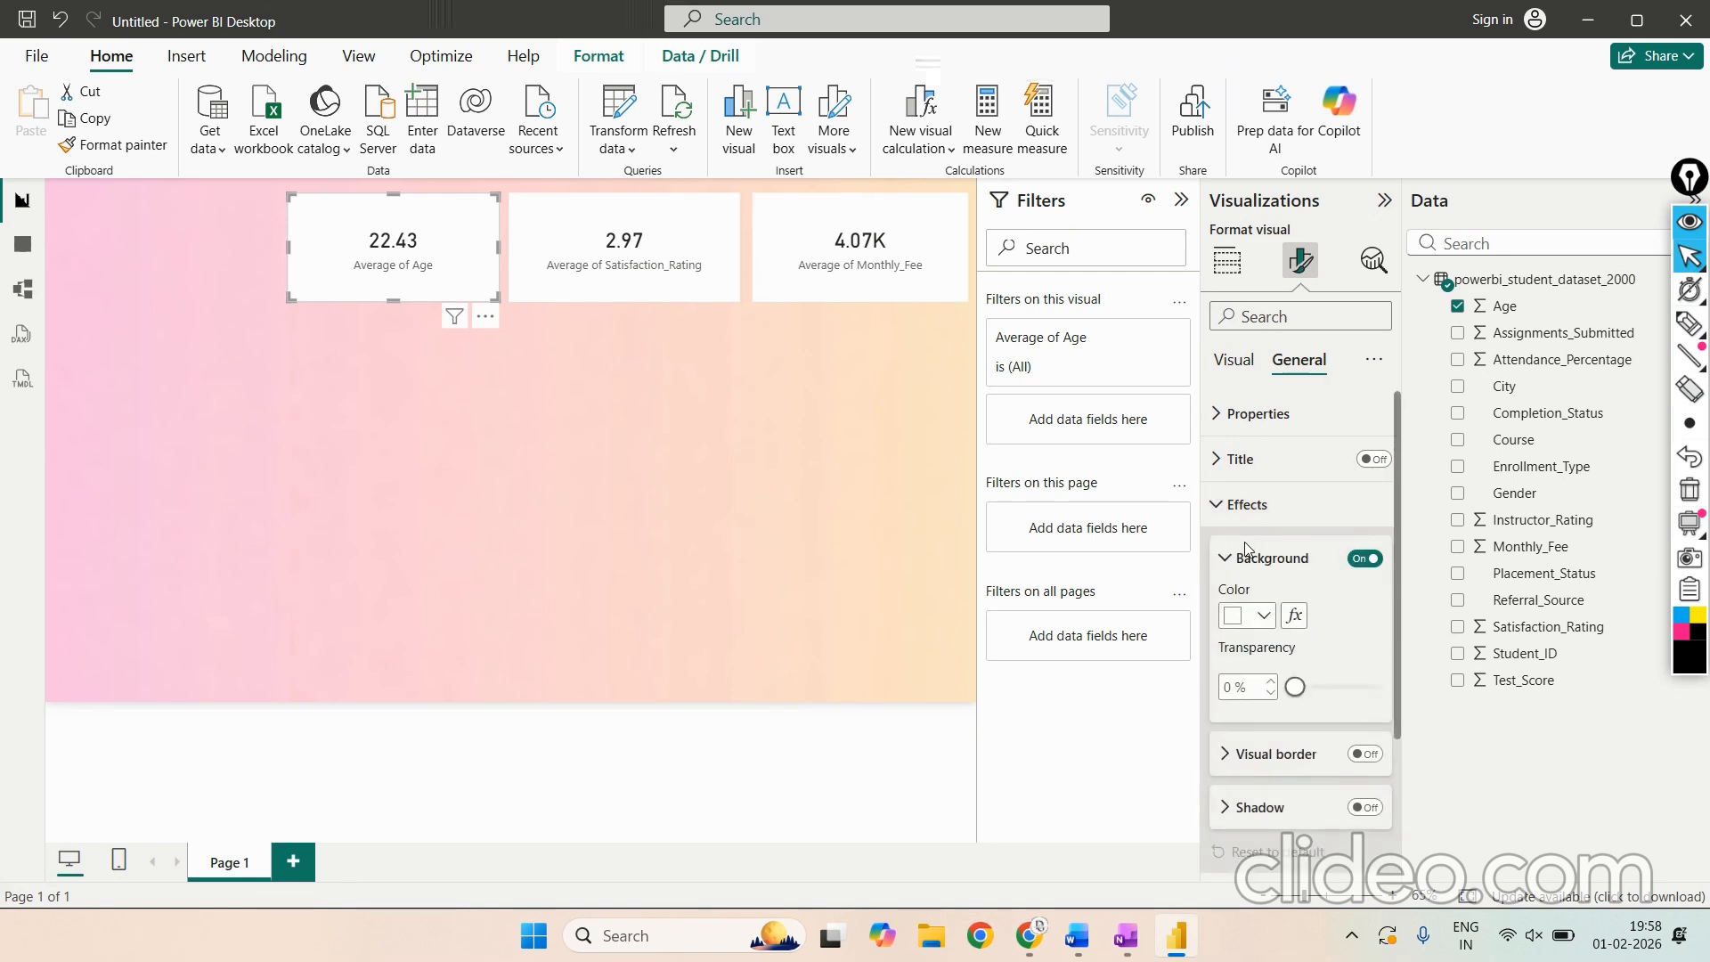
{"action": "left_click", "coordinate": [1241, 459]}
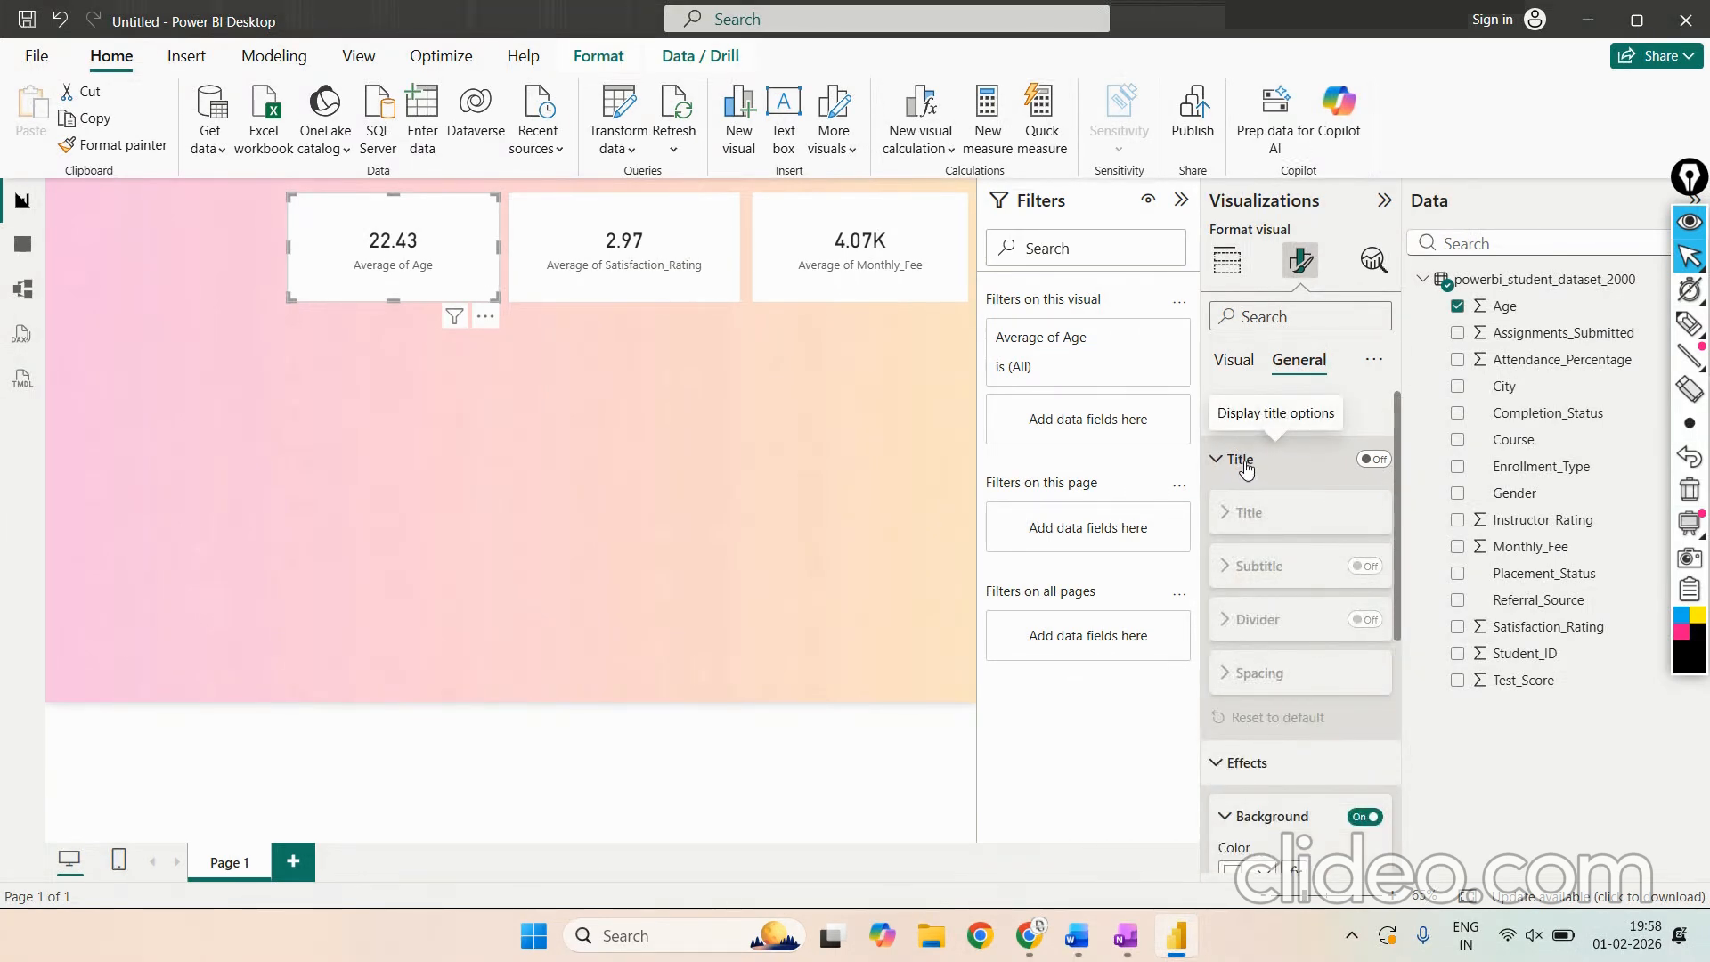
{"action": "left_click", "coordinate": [1290, 413]}
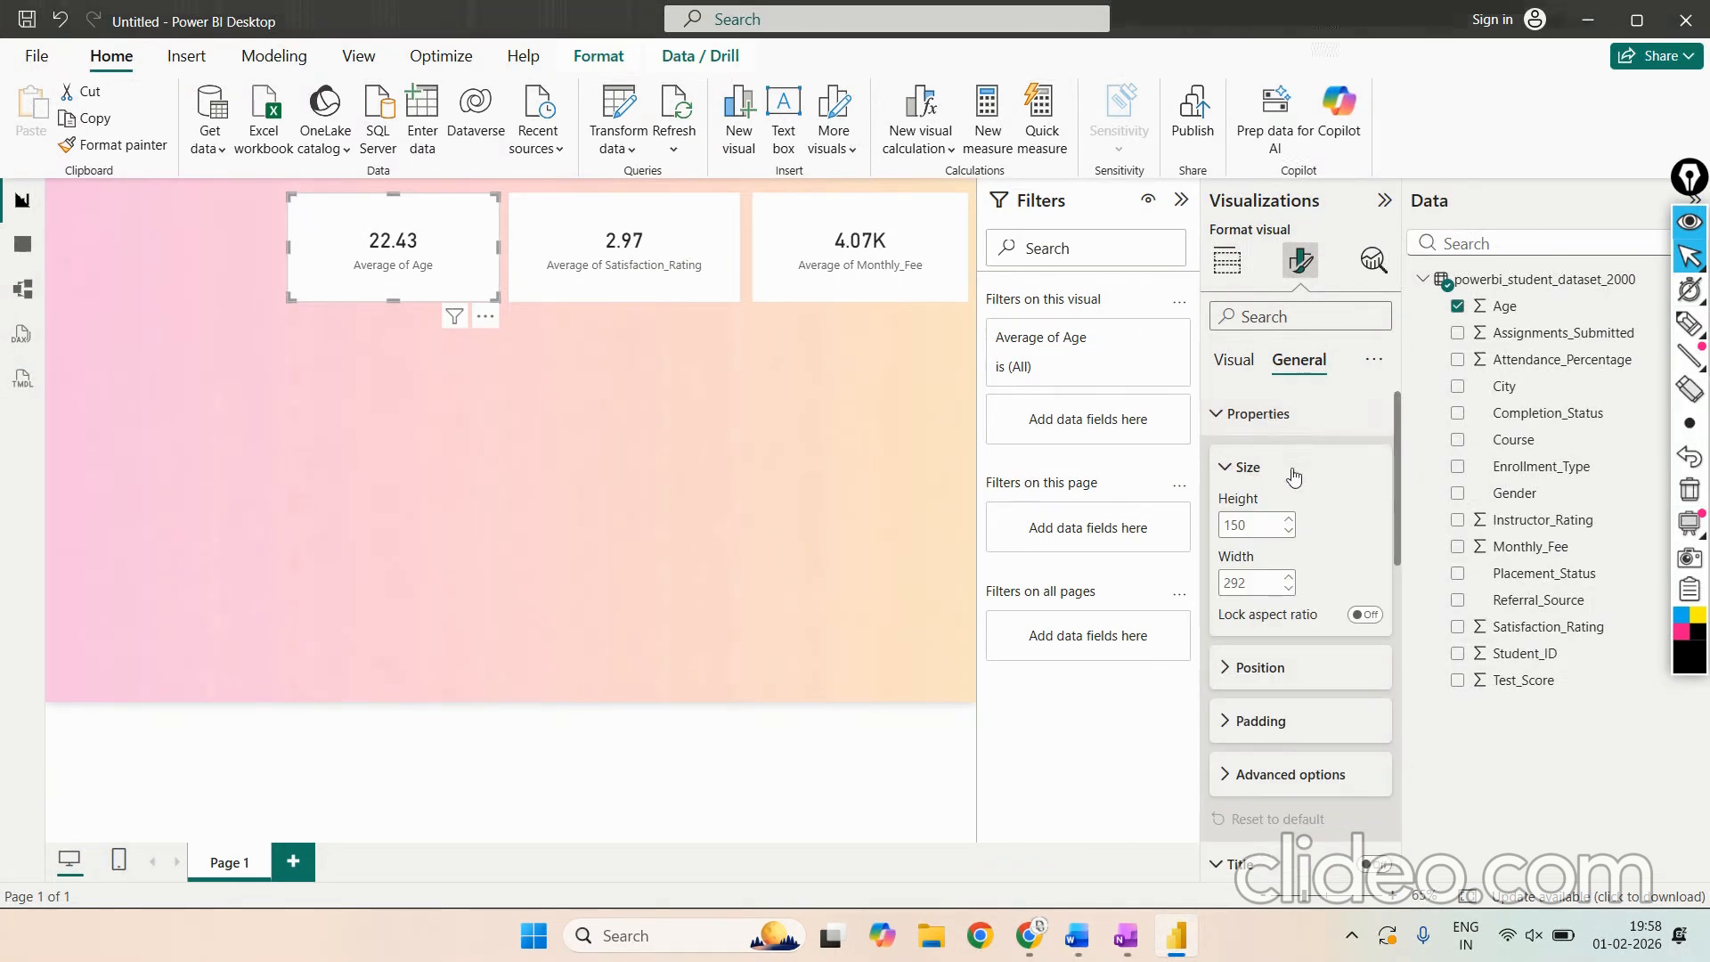
{"action": "scroll", "coordinate": [1292, 468], "scroll_direction": "down", "scroll_amount": 8}
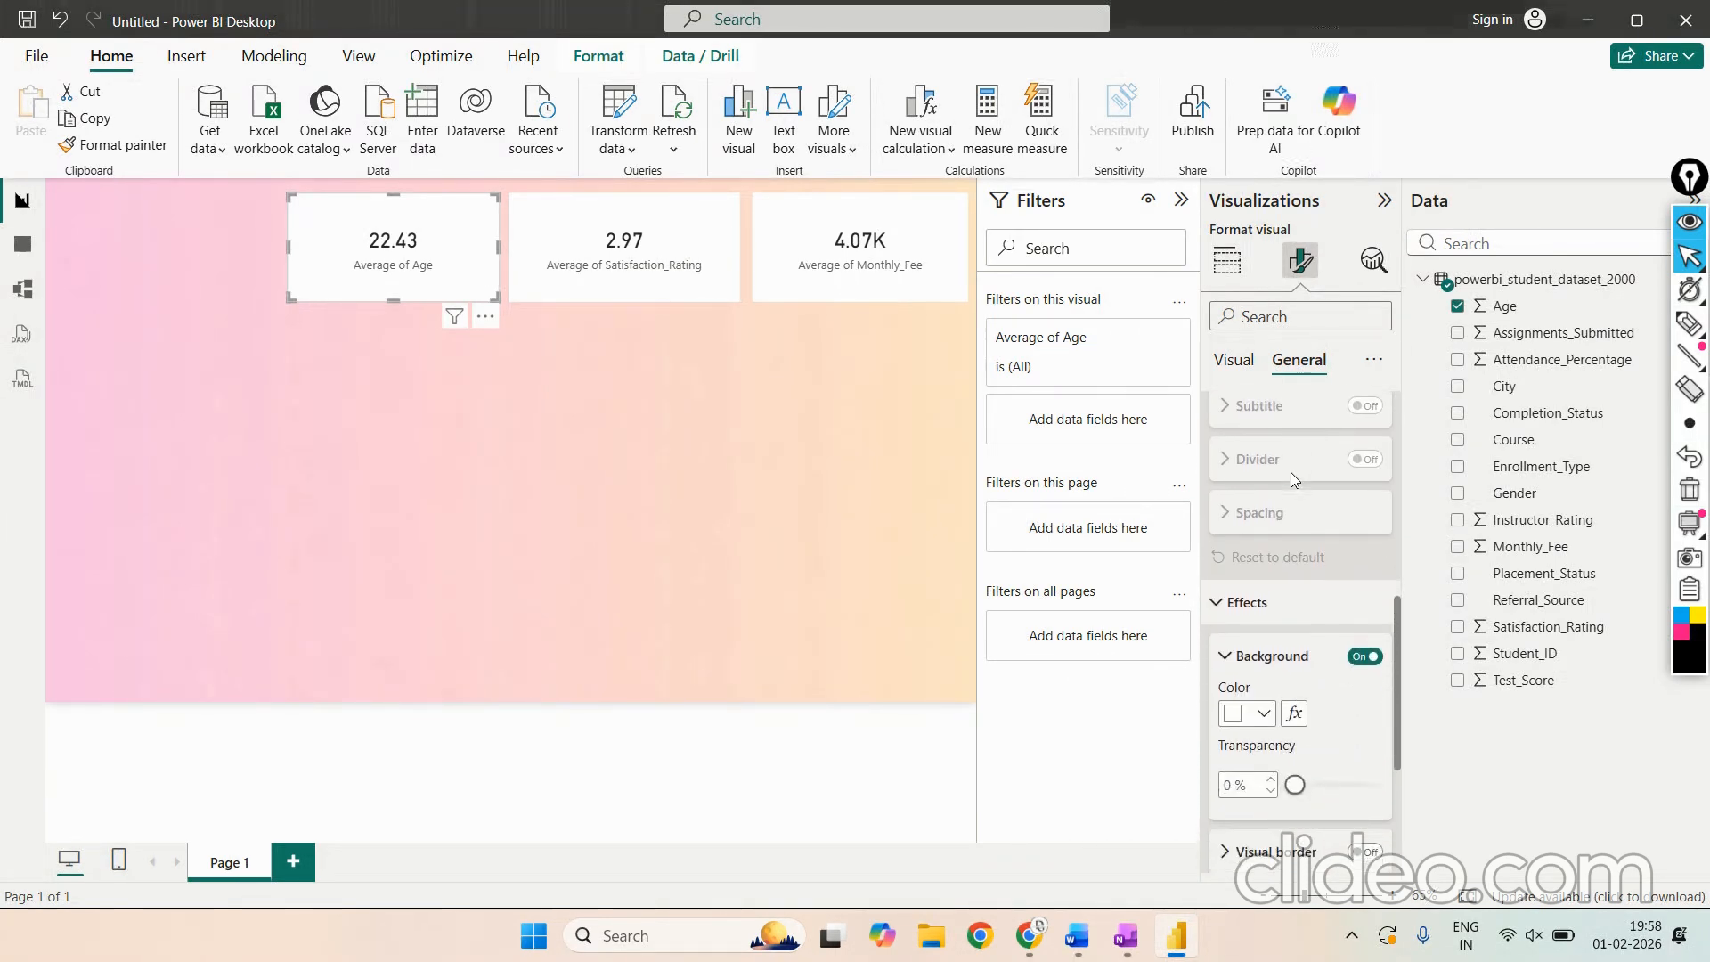
{"action": "scroll", "coordinate": [1252, 473], "scroll_direction": "up", "scroll_amount": 3}
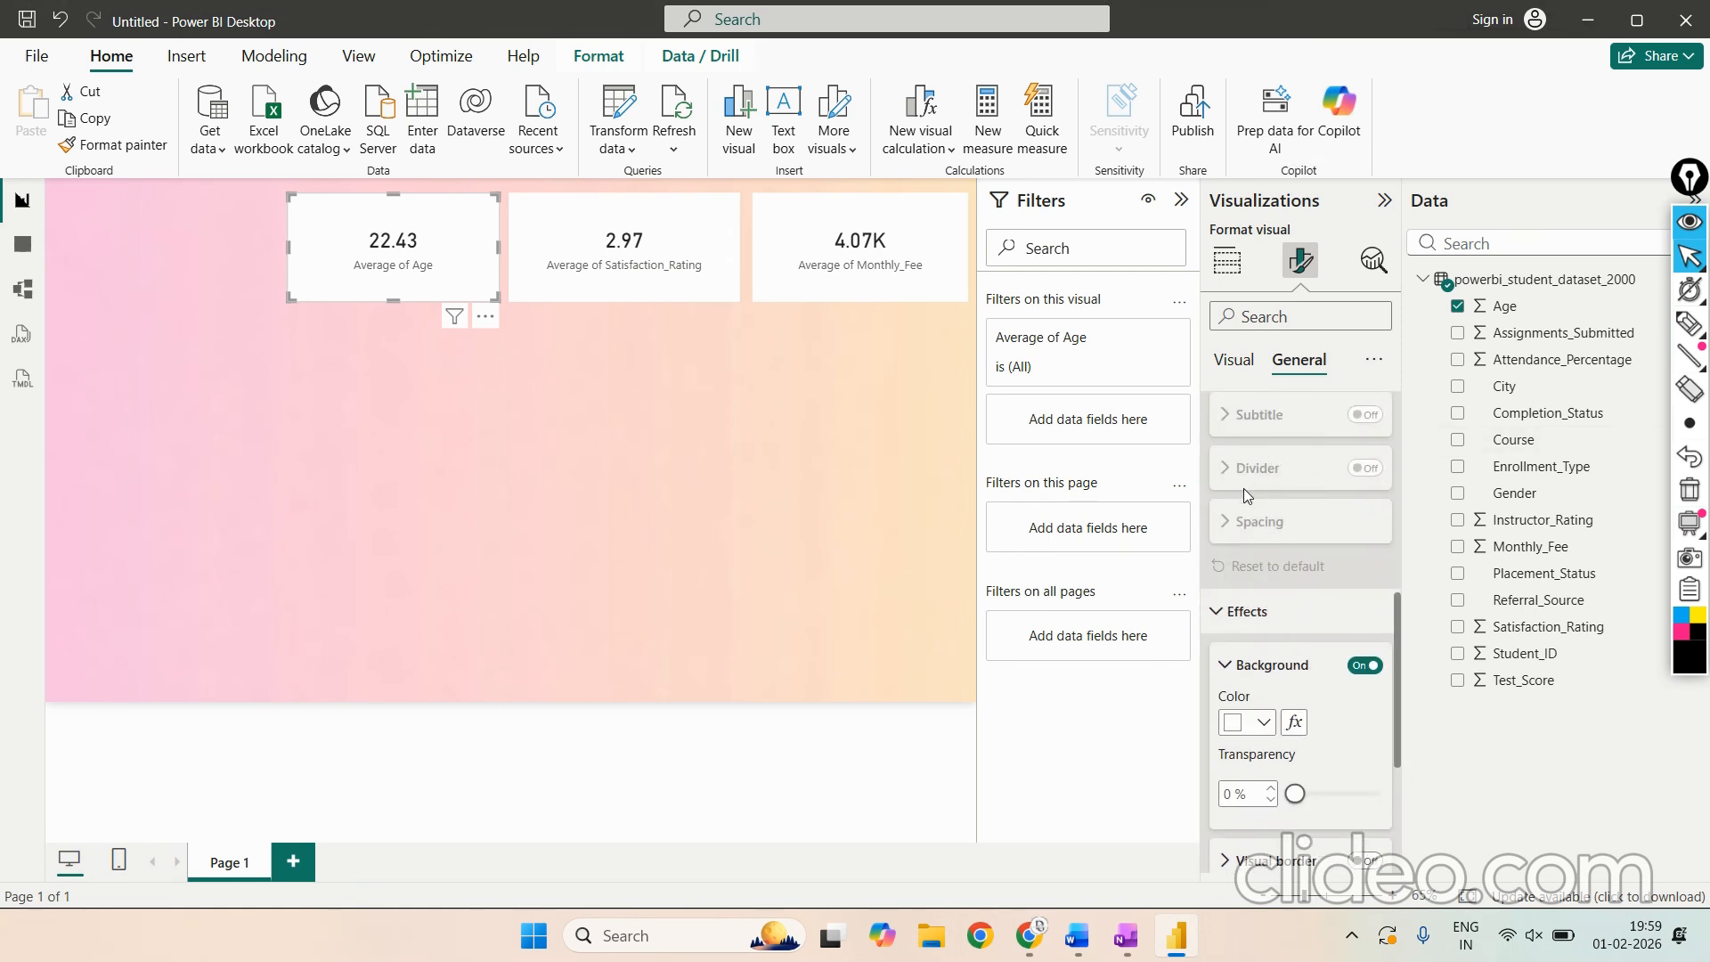
{"action": "left_click", "coordinate": [1220, 613]}
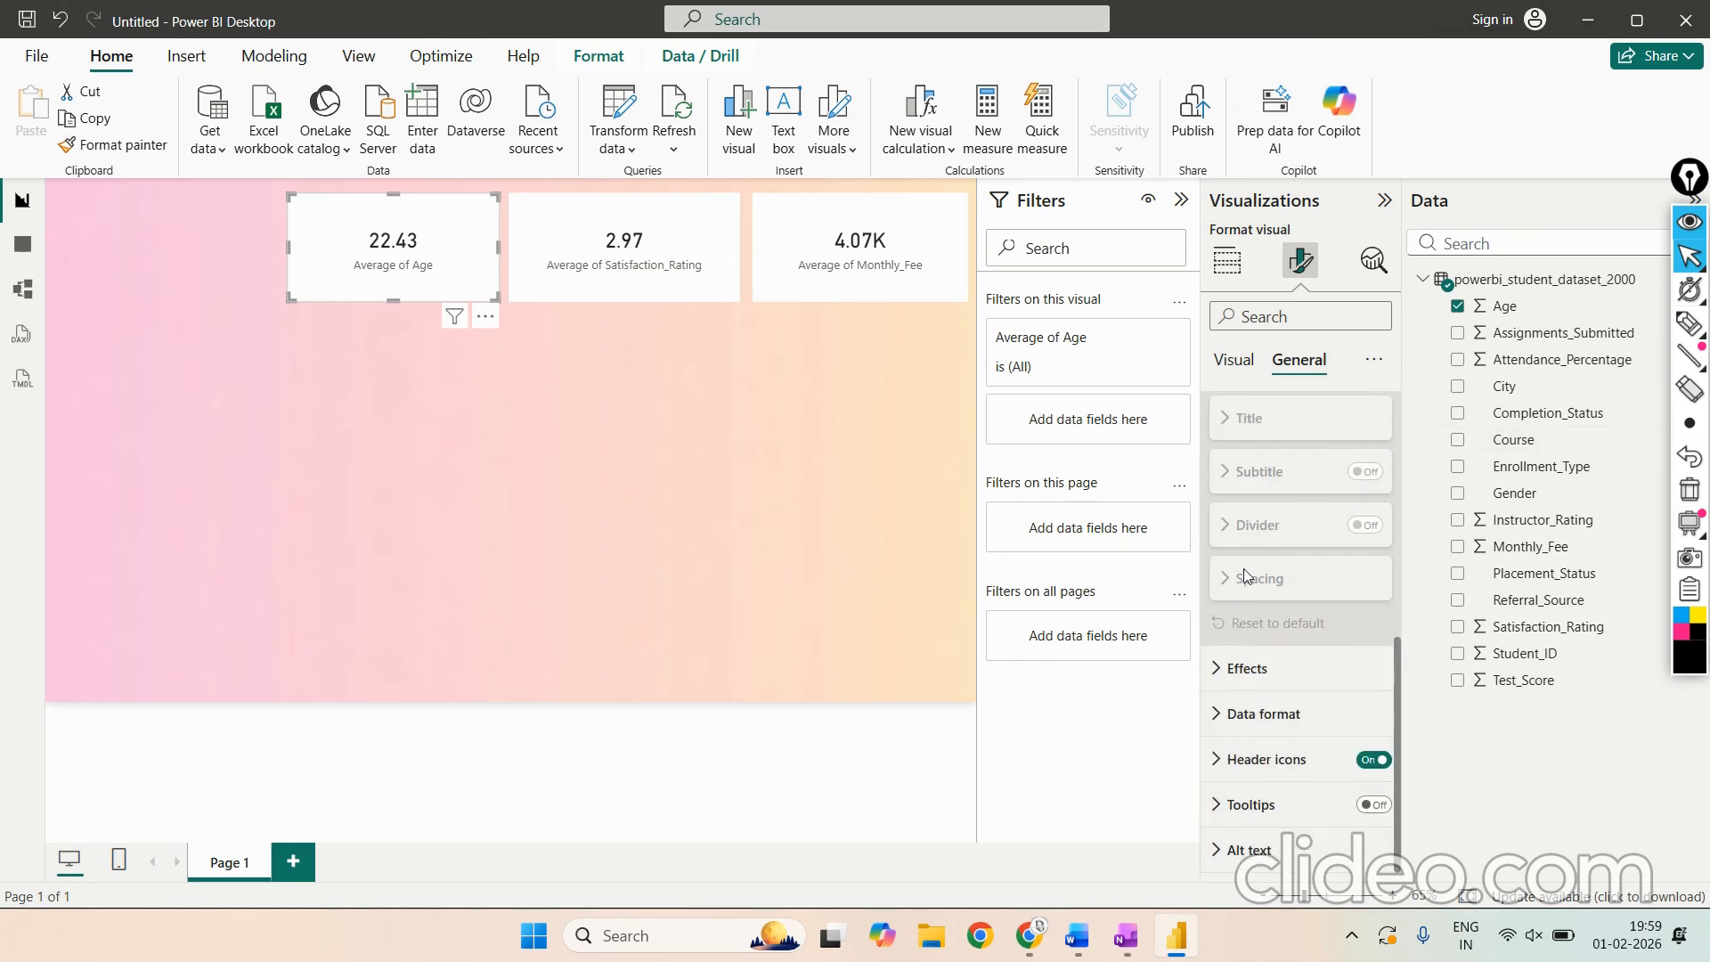
{"action": "left_click", "coordinate": [1245, 670]}
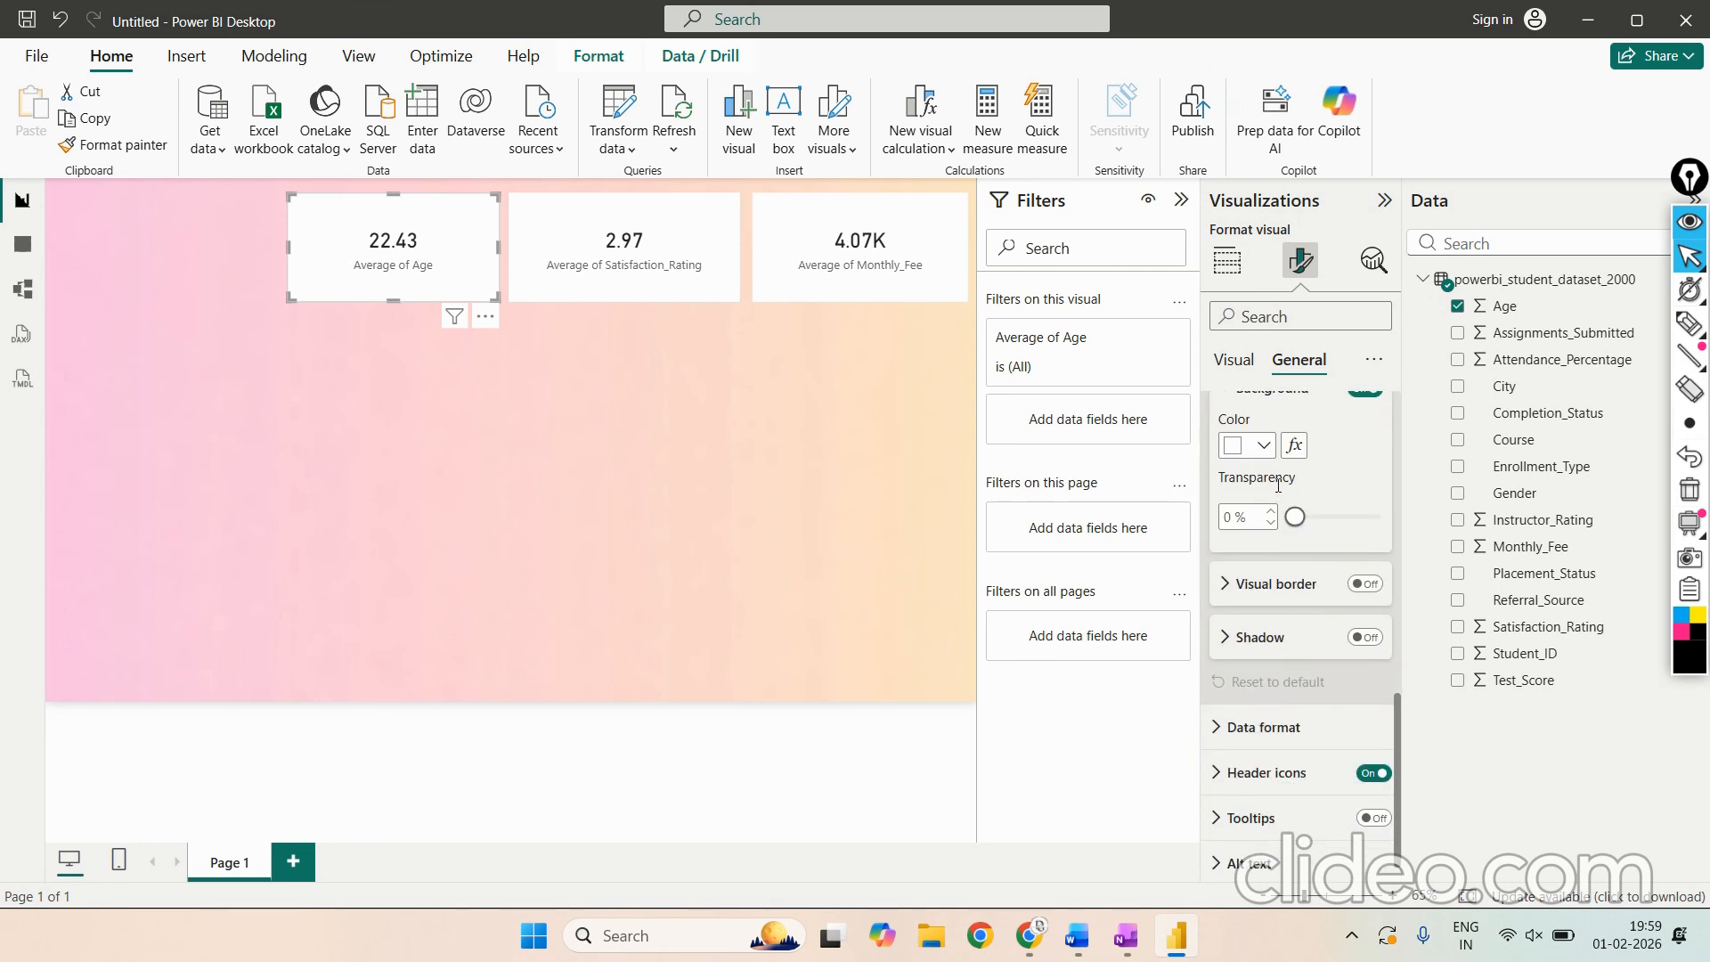
{"action": "scroll", "coordinate": [1278, 484], "scroll_direction": "up", "scroll_amount": 1}
Step: Circle the card's background colour and transparency settings with the annotation pen, and clear the mark
{"action": "left_click", "coordinate": [1690, 322]}
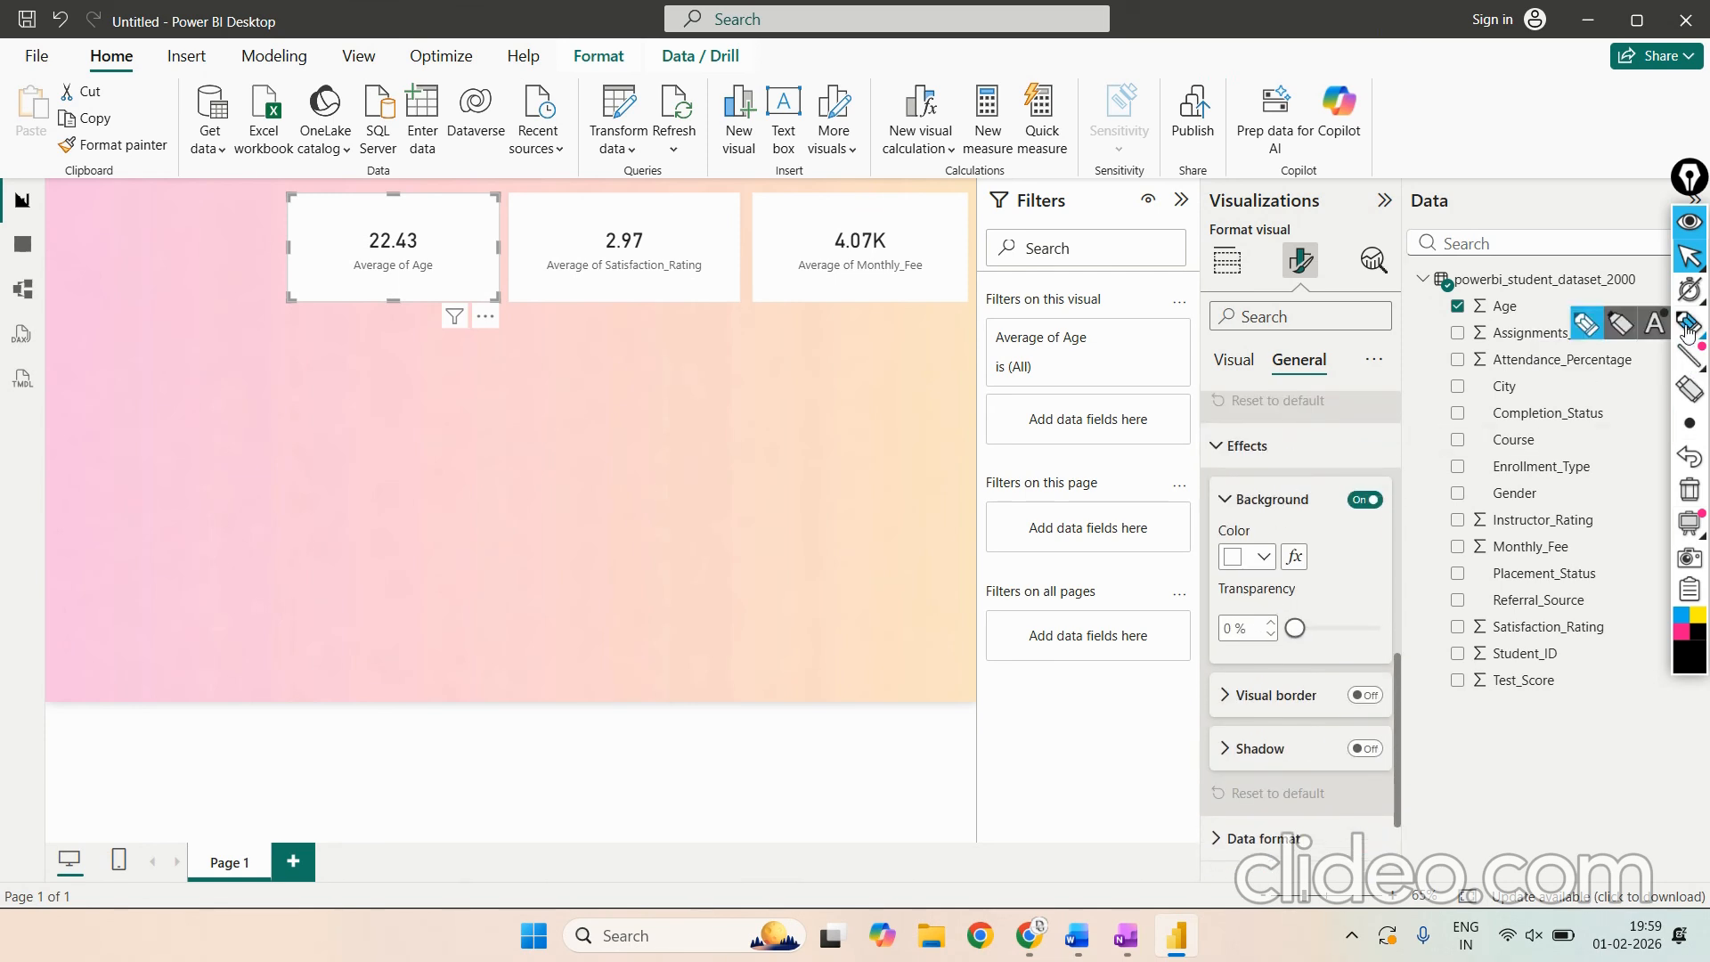
{"action": "mouse_move", "coordinate": [1389, 474]}
{"action": "left_mouse_down"}
{"action": "mouse_move", "coordinate": [1258, 472]}
{"action": "mouse_move", "coordinate": [1191, 533]}
{"action": "mouse_move", "coordinate": [1188, 628]}
{"action": "mouse_move", "coordinate": [1231, 665]}
{"action": "mouse_move", "coordinate": [1361, 655]}
{"action": "mouse_move", "coordinate": [1436, 533]}
{"action": "mouse_move", "coordinate": [1407, 485]}
{"action": "mouse_move", "coordinate": [1376, 475]}
{"action": "left_mouse_up"}
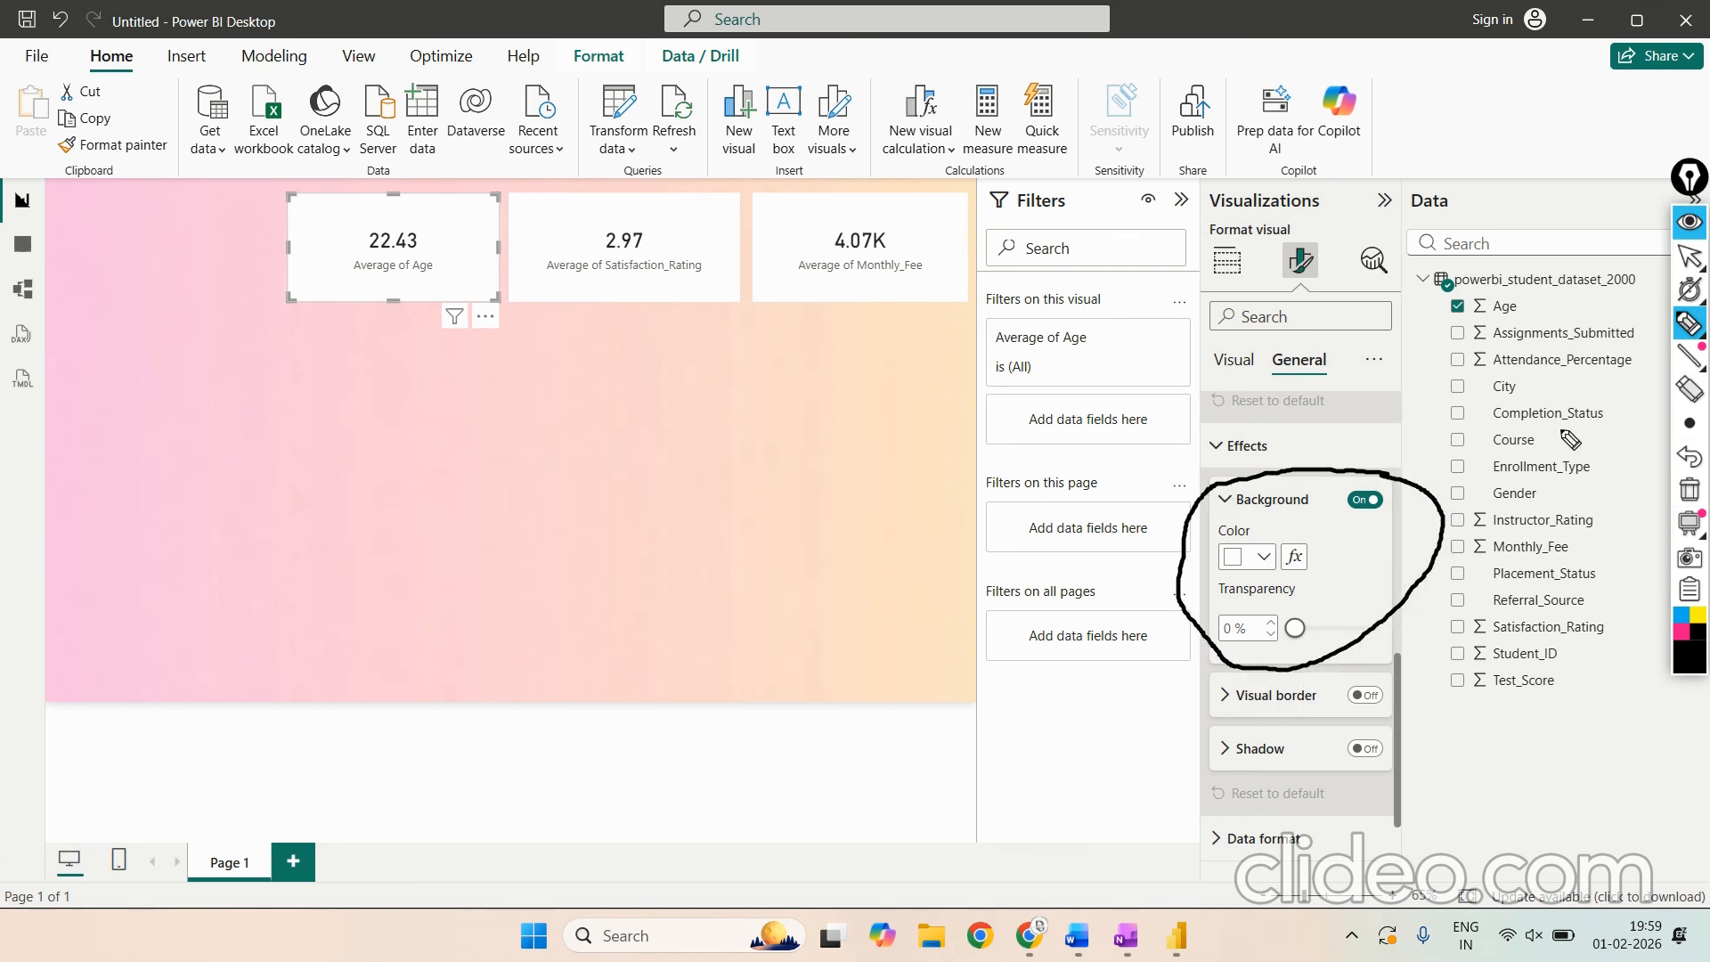
{"action": "left_click", "coordinate": [1697, 258]}
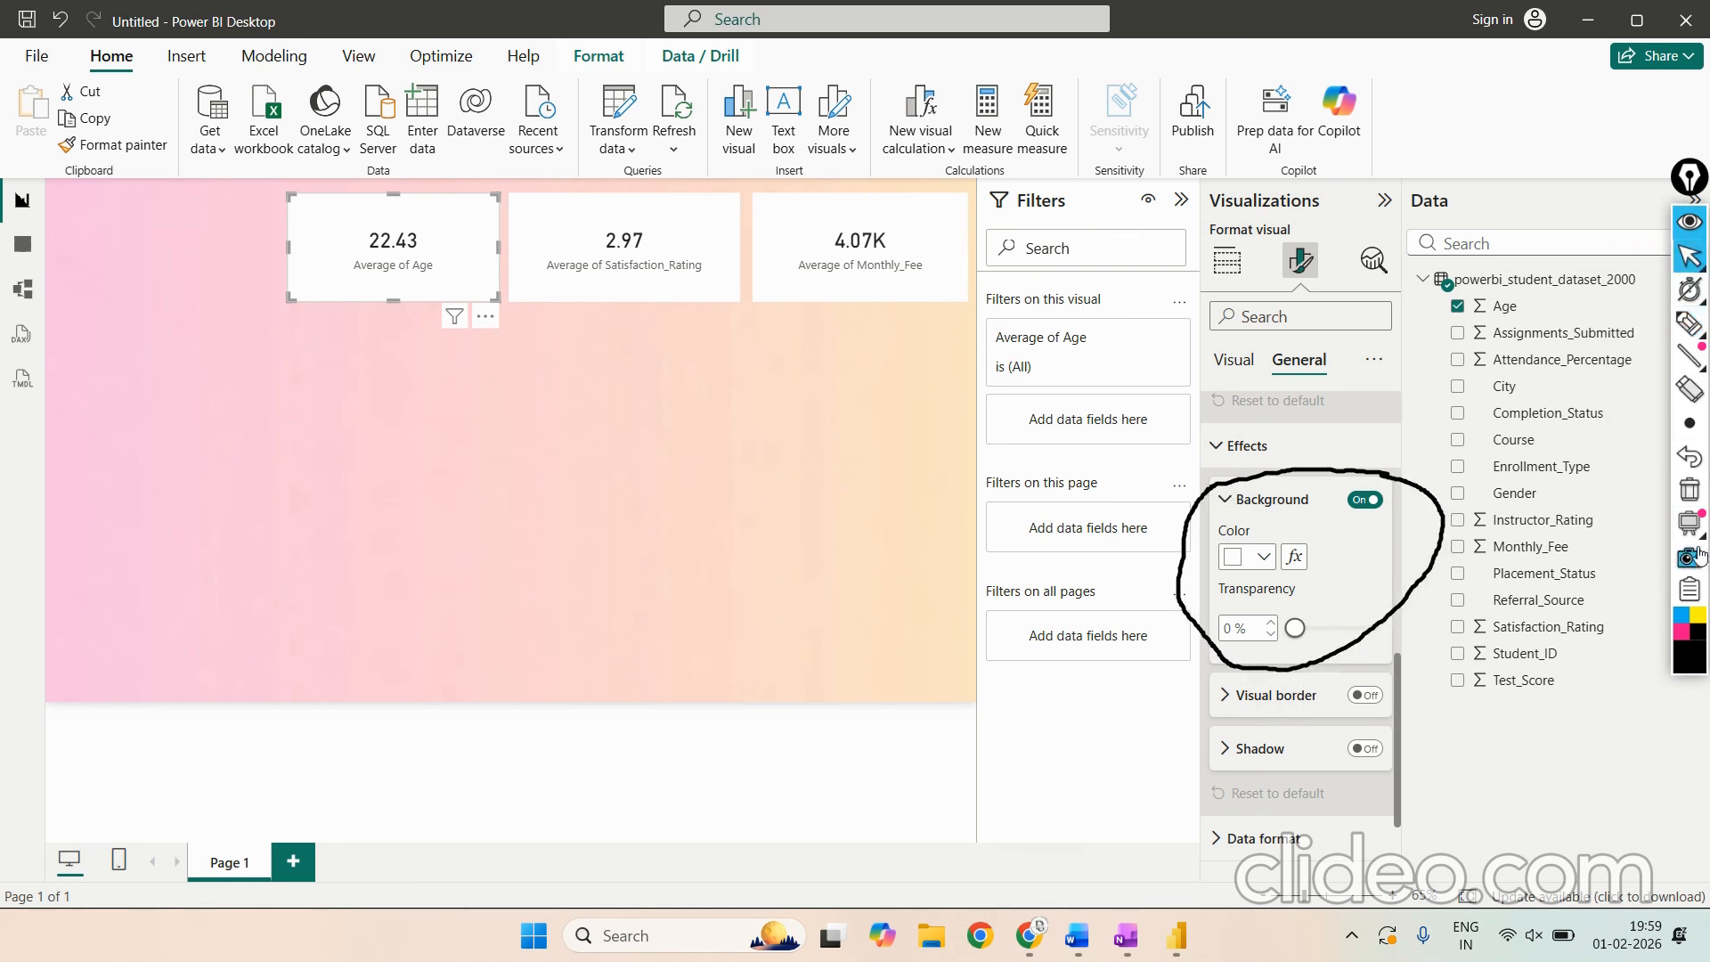
{"action": "left_click", "coordinate": [1690, 490]}
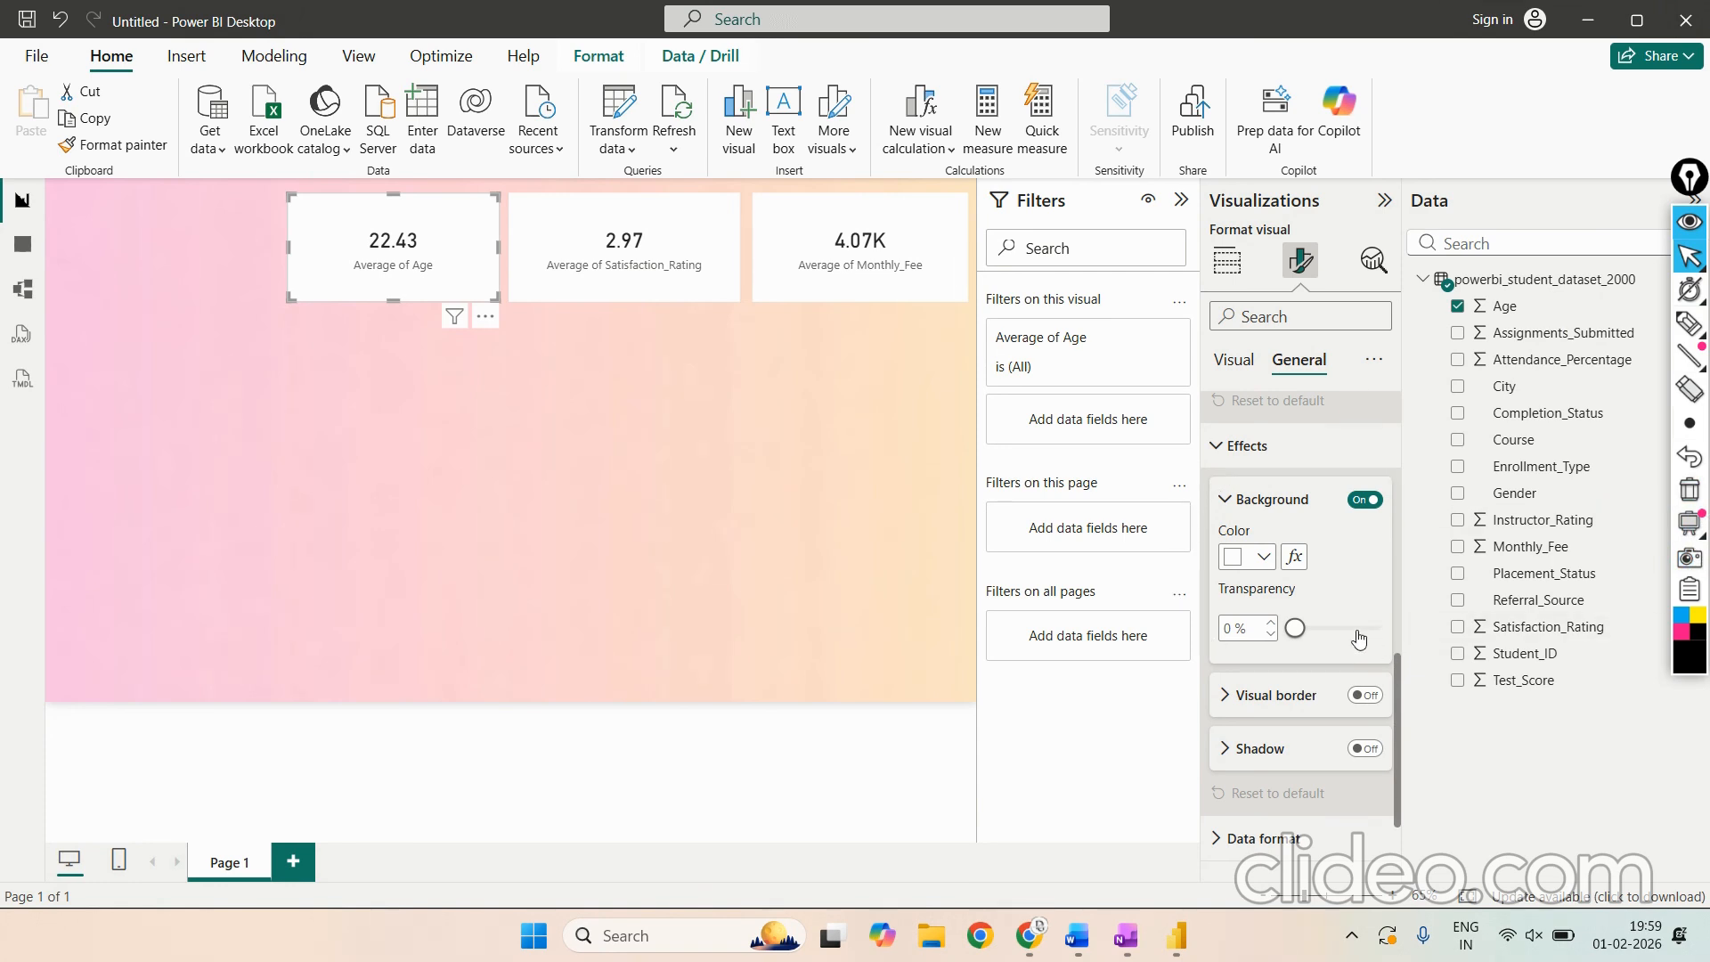
Step: Try different background transparency levels on the average-age card and set it to 79%
{"action": "left_click", "coordinate": [1358, 632]}
{"action": "left_click_drag", "start_coordinate": [1361, 632], "coordinate": [1365, 629]}
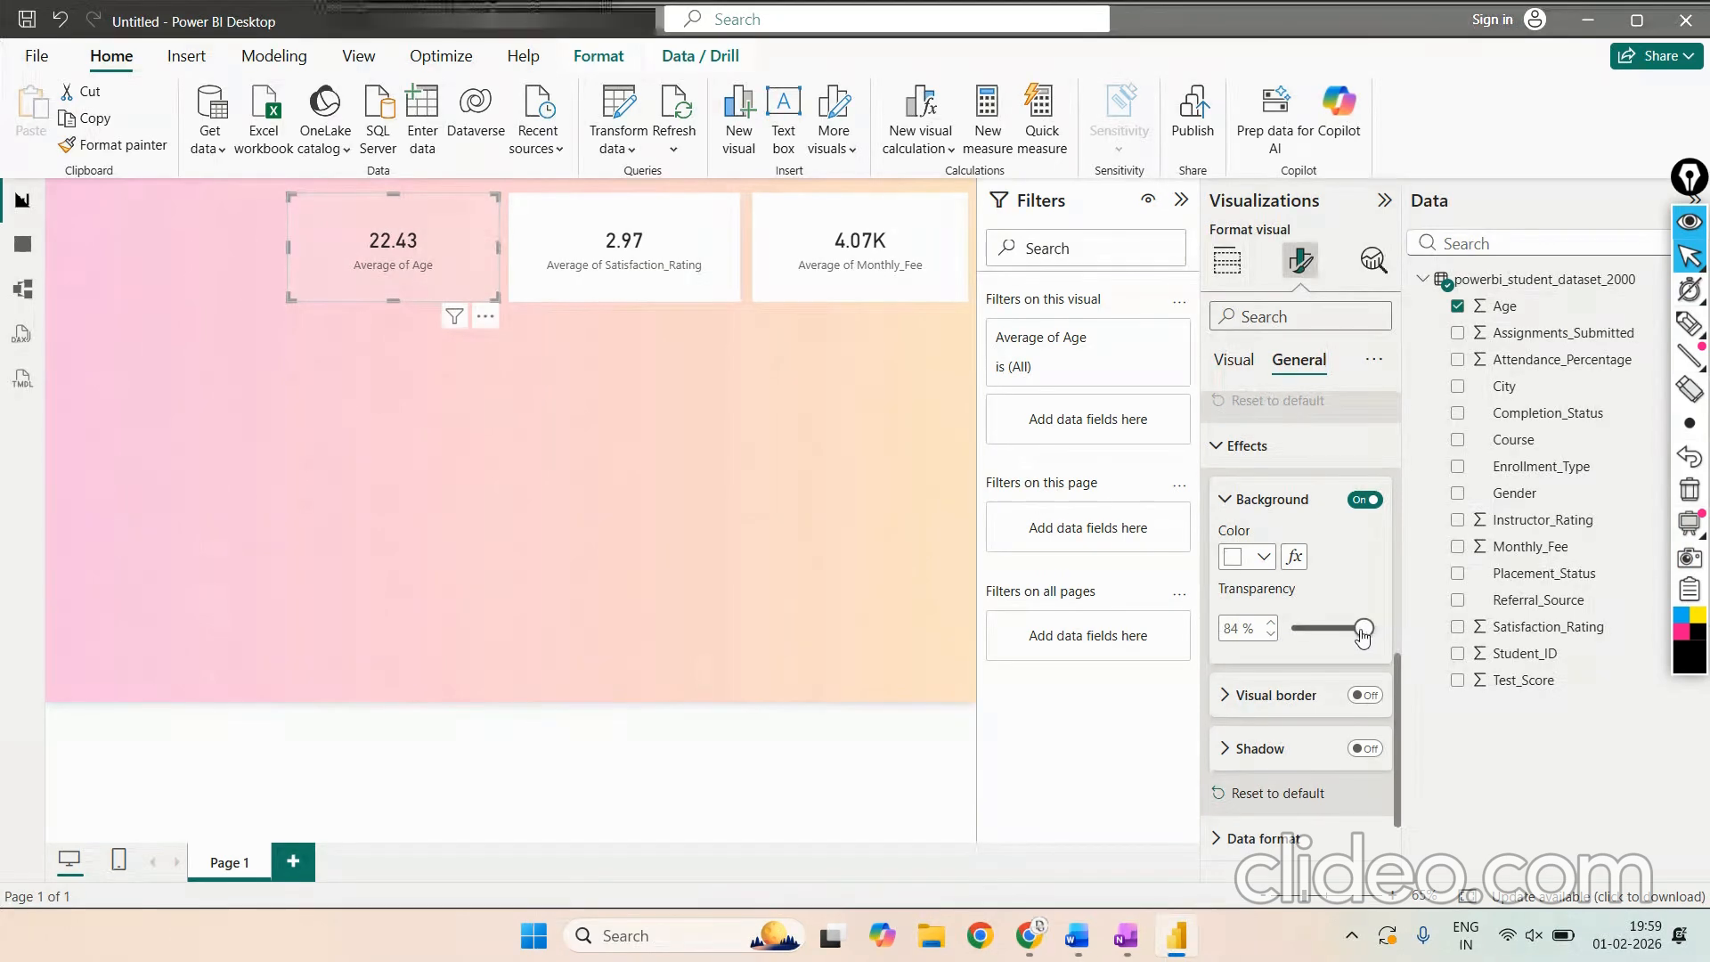
{"action": "mouse_move", "coordinate": [1365, 640]}
{"action": "left_mouse_down"}
{"action": "mouse_move", "coordinate": [1347, 642]}
{"action": "mouse_move", "coordinate": [1360, 629]}
{"action": "left_mouse_up"}
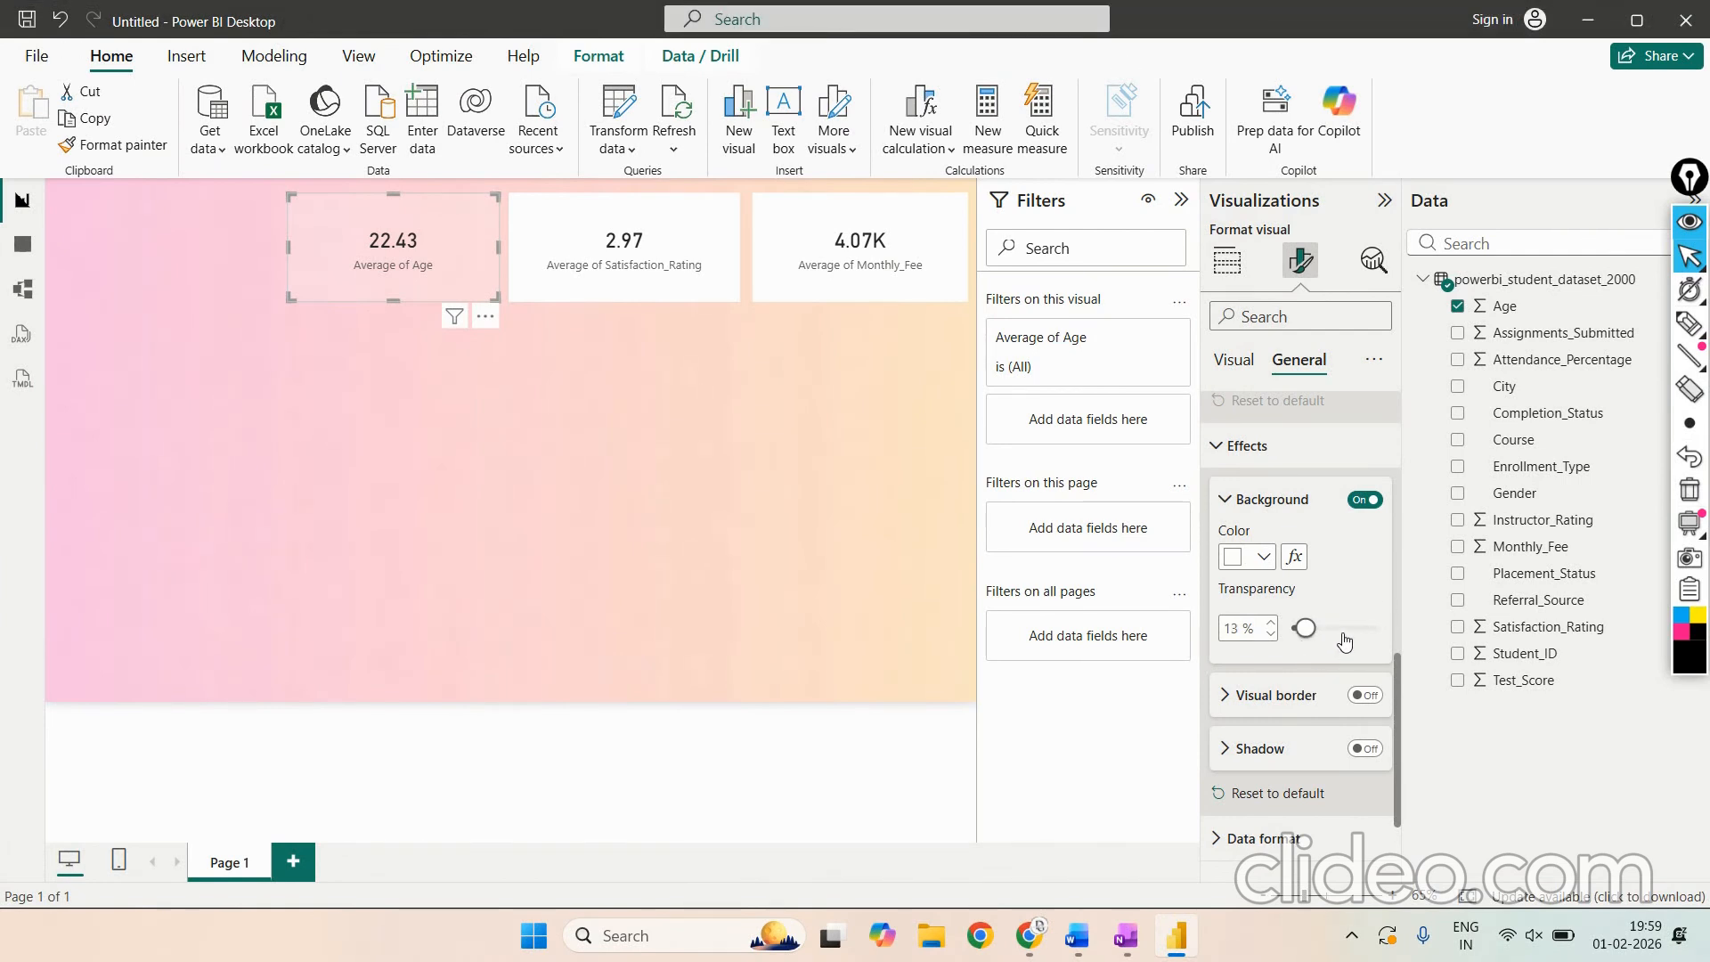
{"action": "left_click", "coordinate": [1361, 628]}
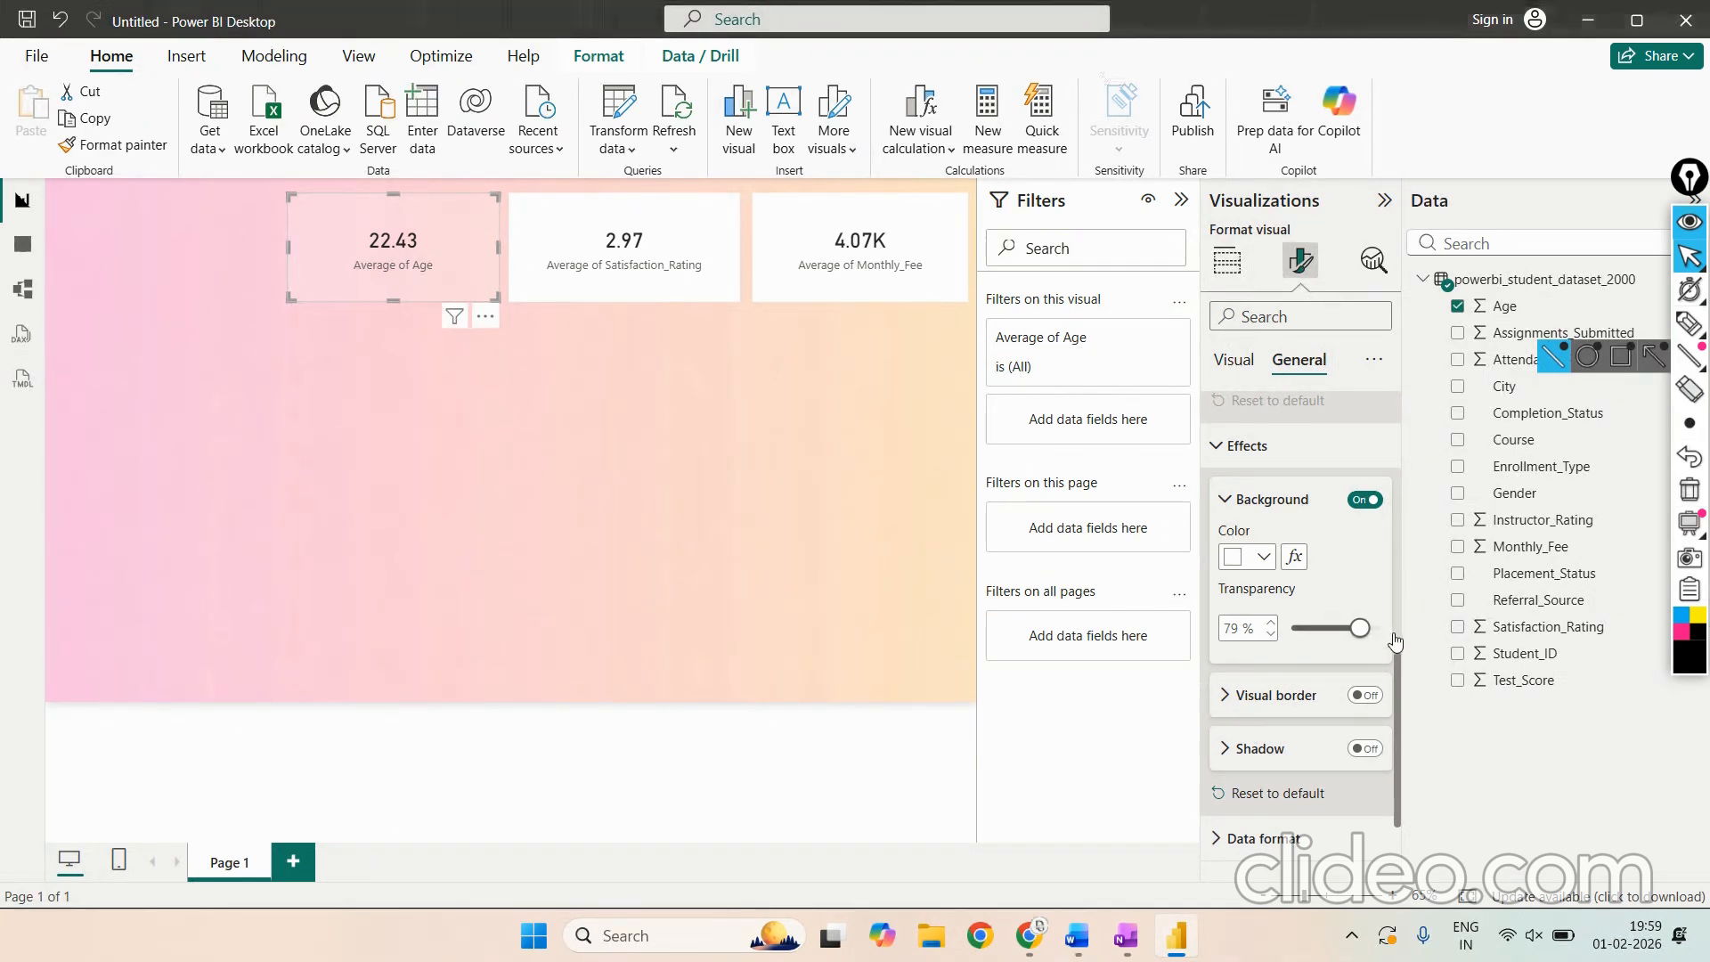
Step: Circle the Visual border option with the annotation pen, and clear the marks
{"action": "scroll", "coordinate": [1395, 642], "scroll_direction": "down", "scroll_amount": 1}
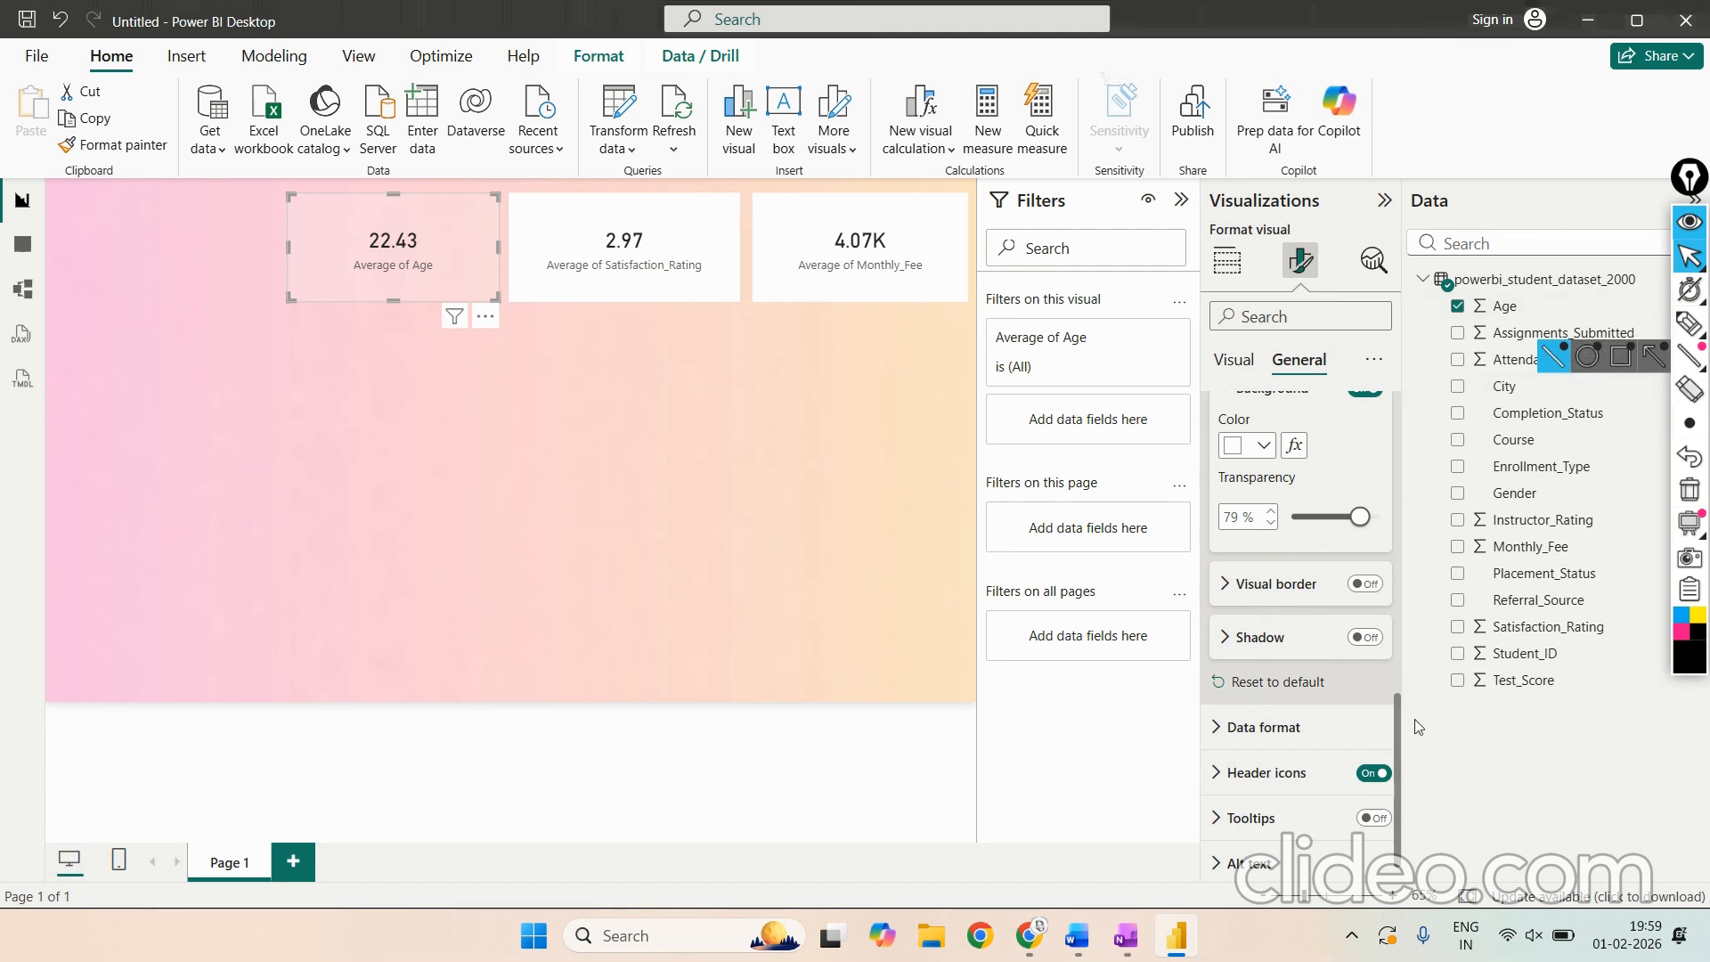
{"action": "left_click", "coordinate": [1688, 328]}
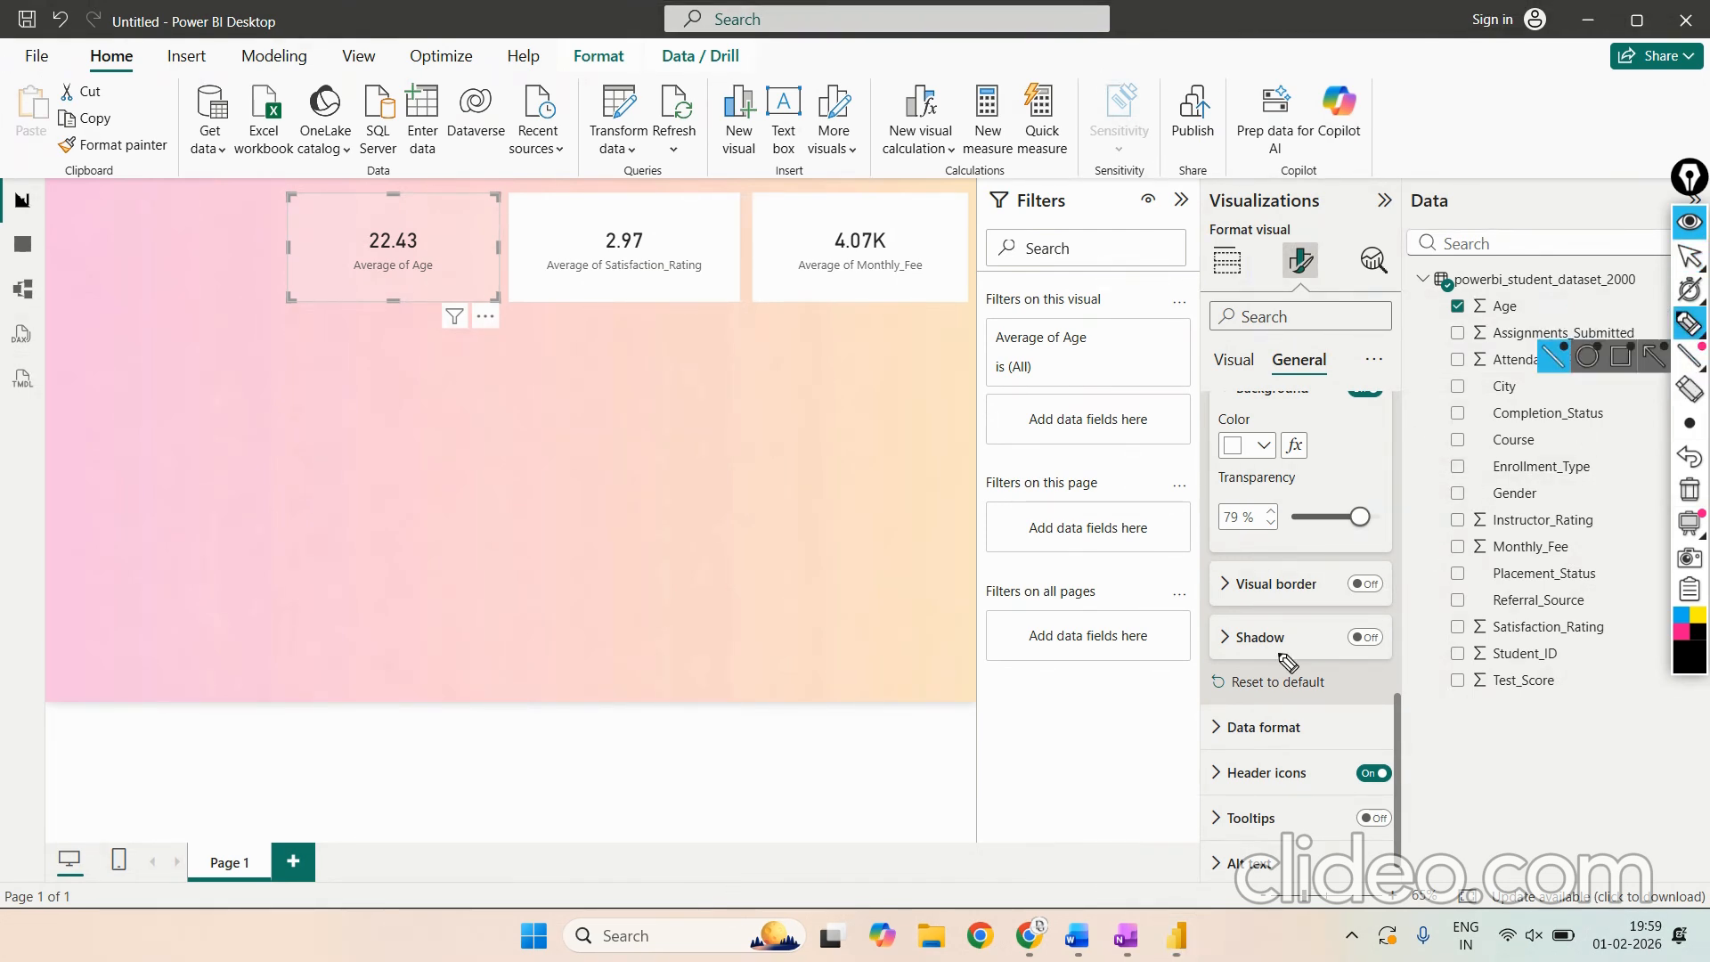
{"action": "mouse_move", "coordinate": [1400, 560]}
{"action": "left_mouse_down"}
{"action": "mouse_move", "coordinate": [1327, 589]}
{"action": "mouse_move", "coordinate": [1331, 557]}
{"action": "mouse_move", "coordinate": [1232, 566]}
{"action": "left_mouse_up"}
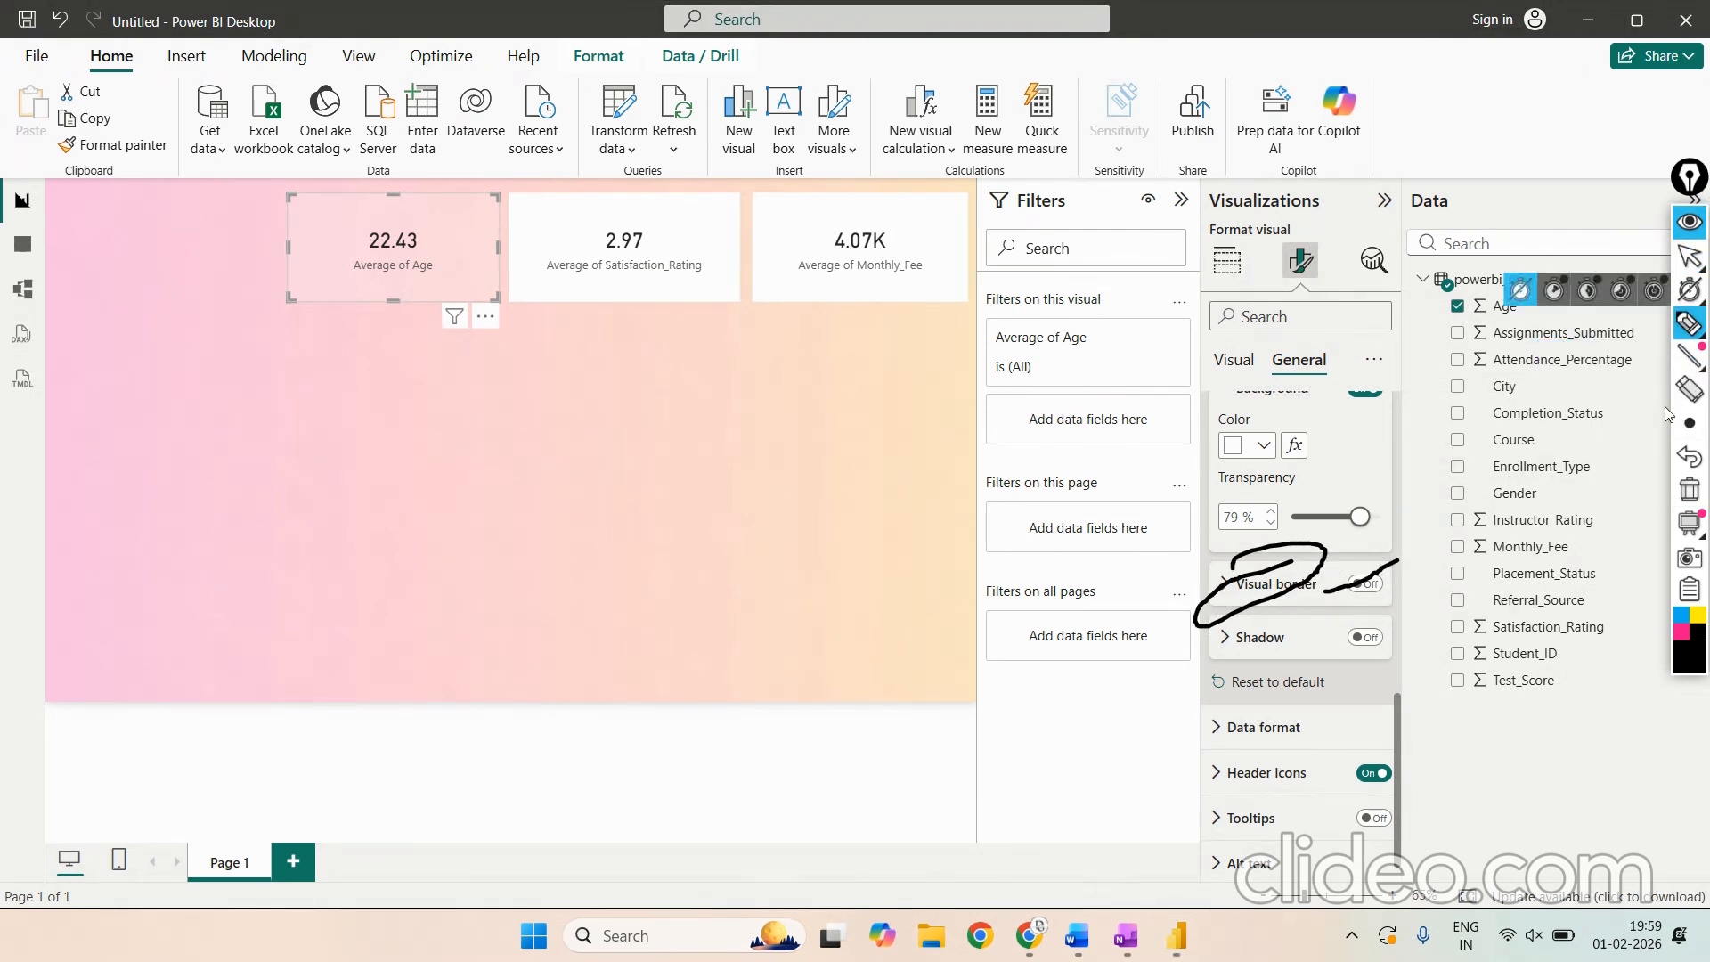
{"action": "left_click", "coordinate": [1697, 495]}
{"action": "left_click", "coordinate": [1688, 259]}
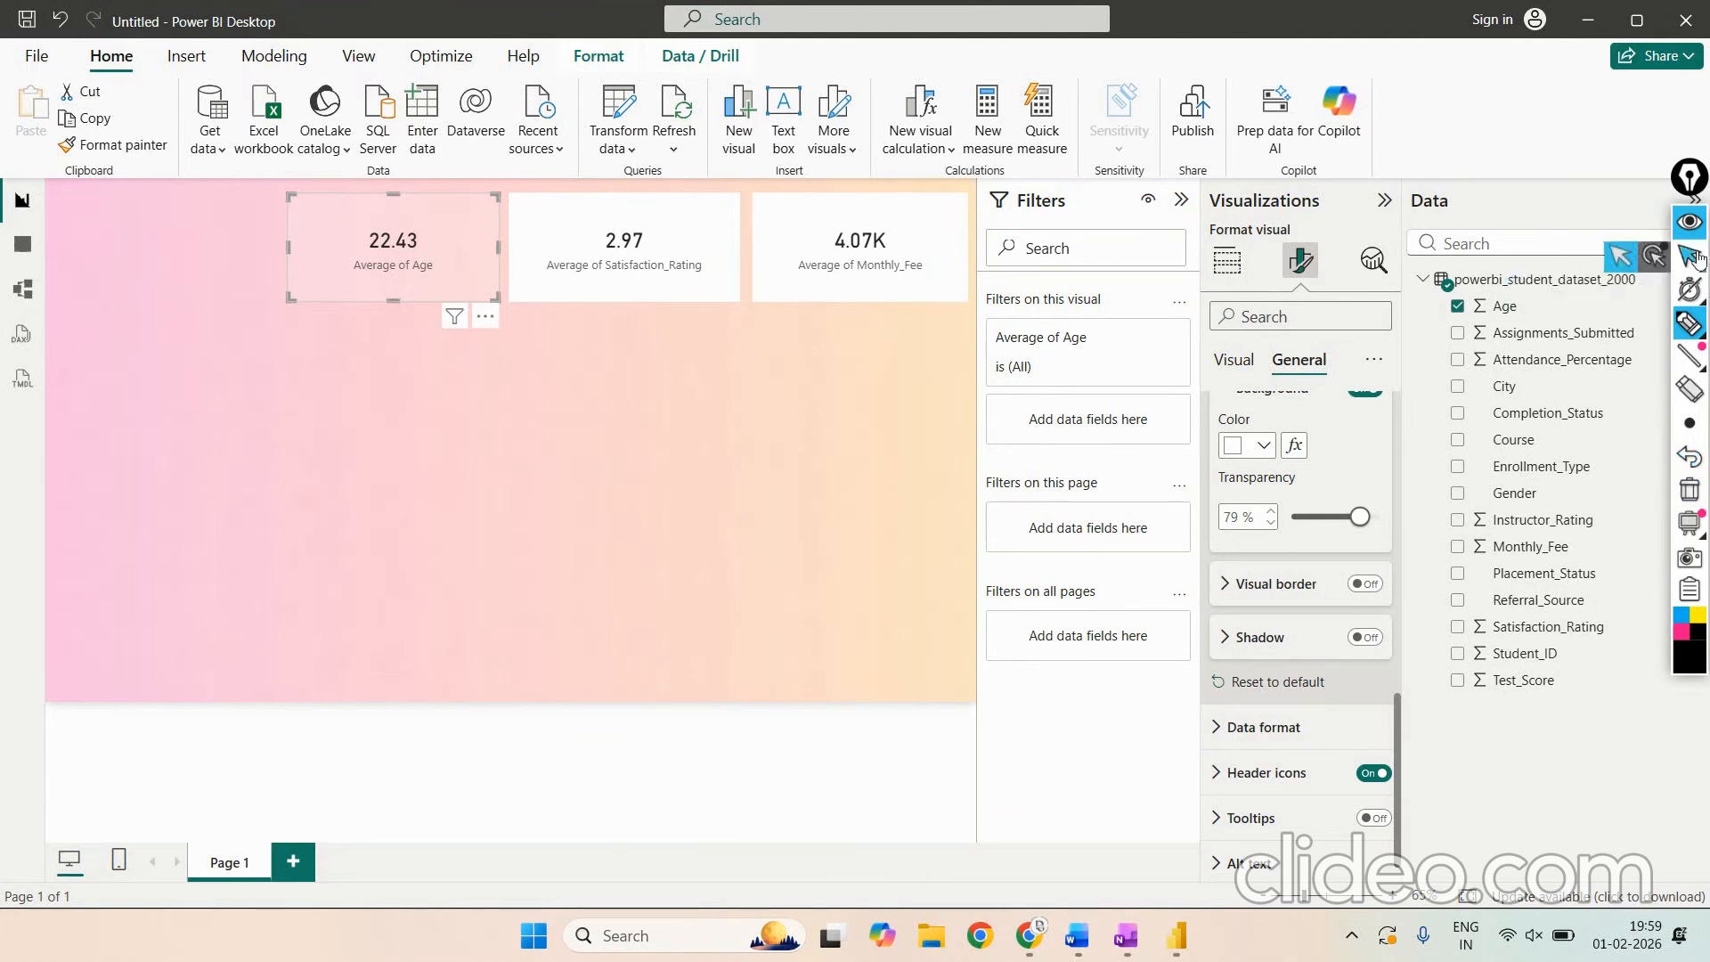
{"action": "left_click", "coordinate": [1691, 258]}
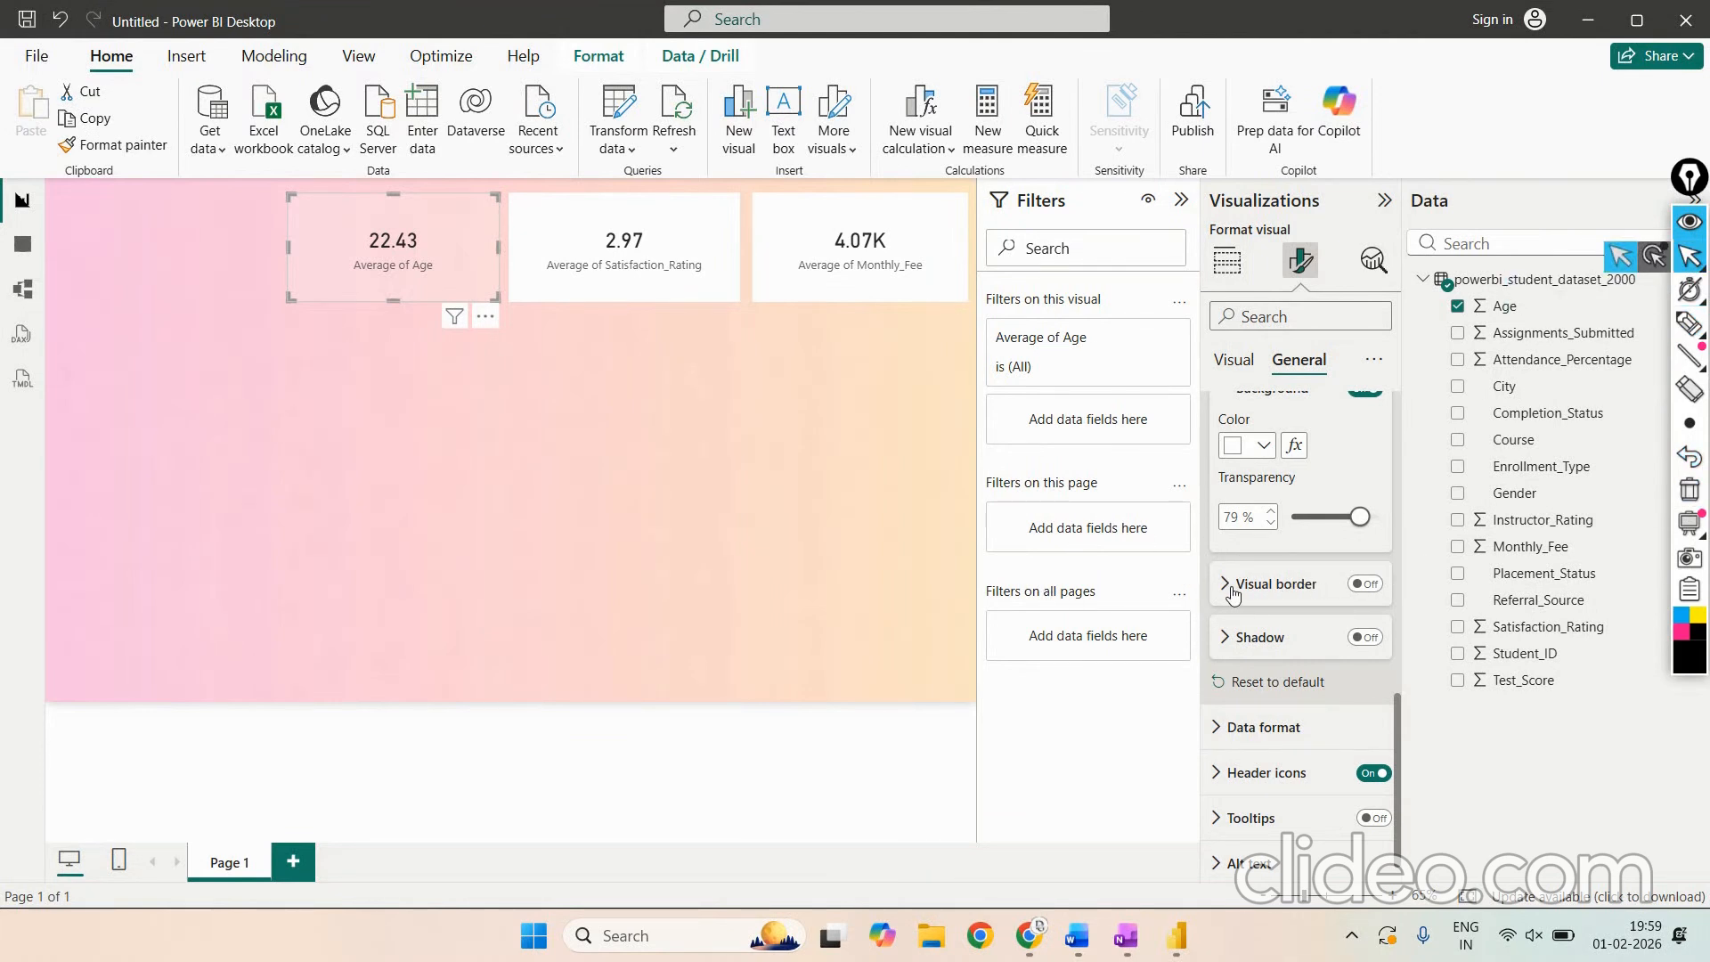
Step: Expand the average-age card's visual border settings, circle the on/off switch with the annotation pen, and turn the border on
{"action": "left_click", "coordinate": [1231, 587]}
{"action": "scroll", "coordinate": [1233, 588], "scroll_direction": "down", "scroll_amount": 1}
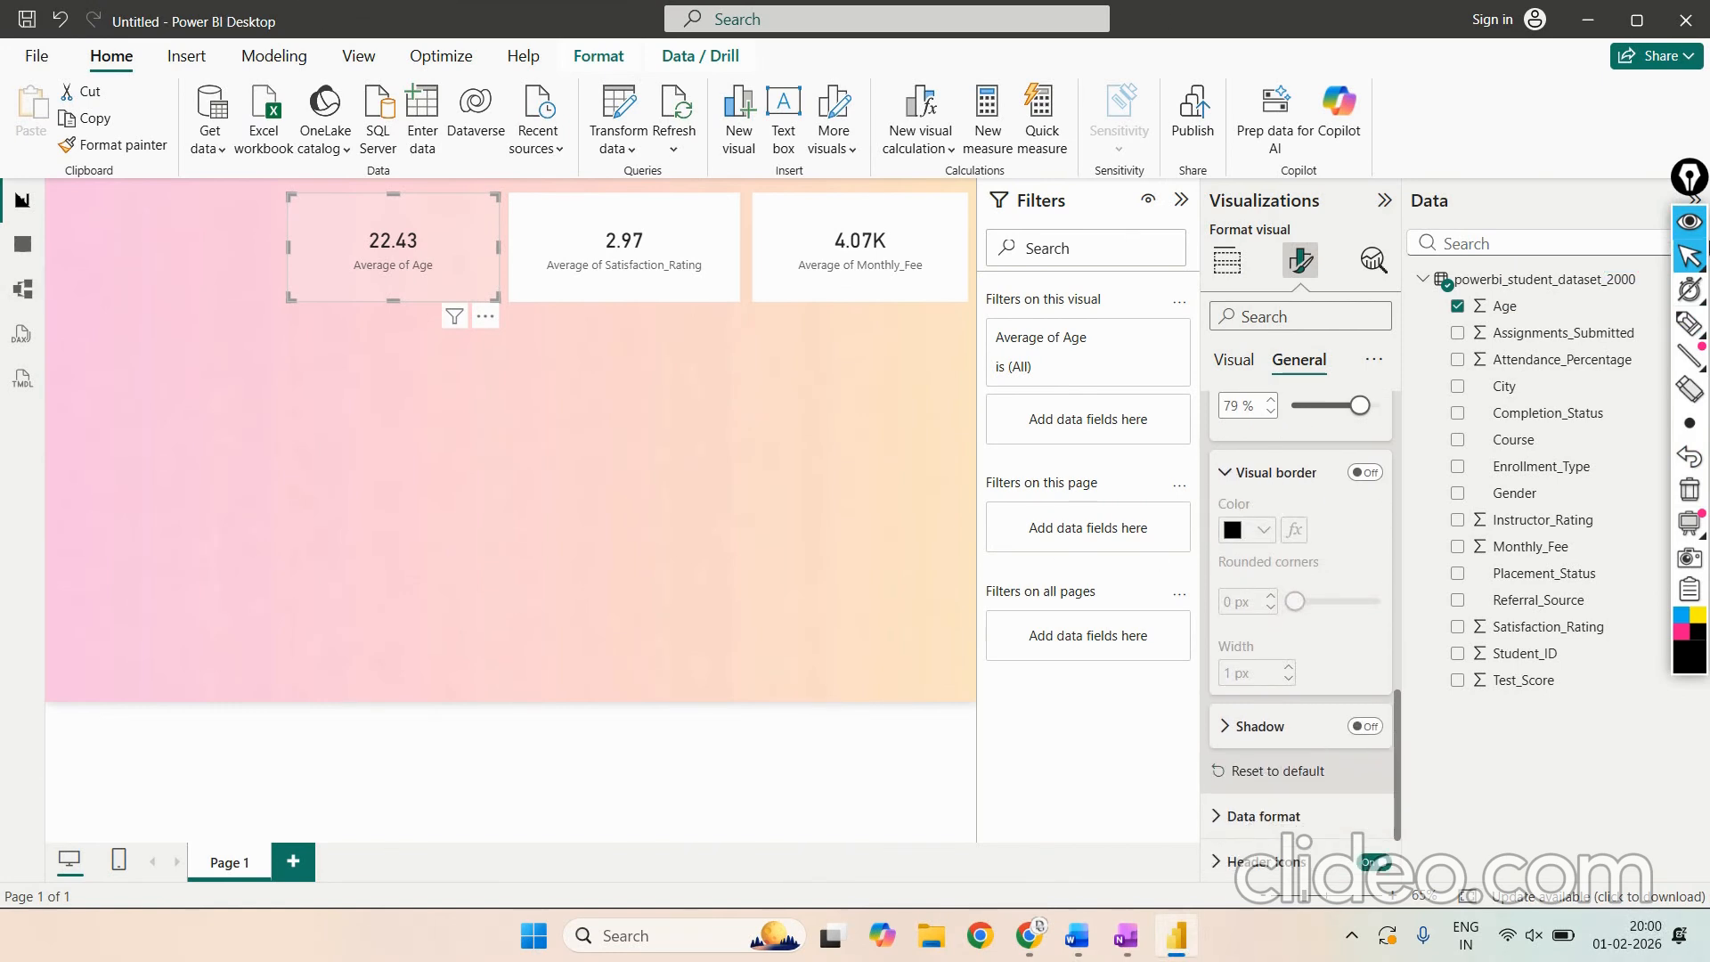
{"action": "left_click", "coordinate": [1690, 323]}
{"action": "mouse_move", "coordinate": [1407, 463]}
{"action": "left_mouse_down"}
{"action": "mouse_move", "coordinate": [1341, 460]}
{"action": "mouse_move", "coordinate": [1401, 497]}
{"action": "mouse_move", "coordinate": [1391, 462]}
{"action": "left_mouse_up"}
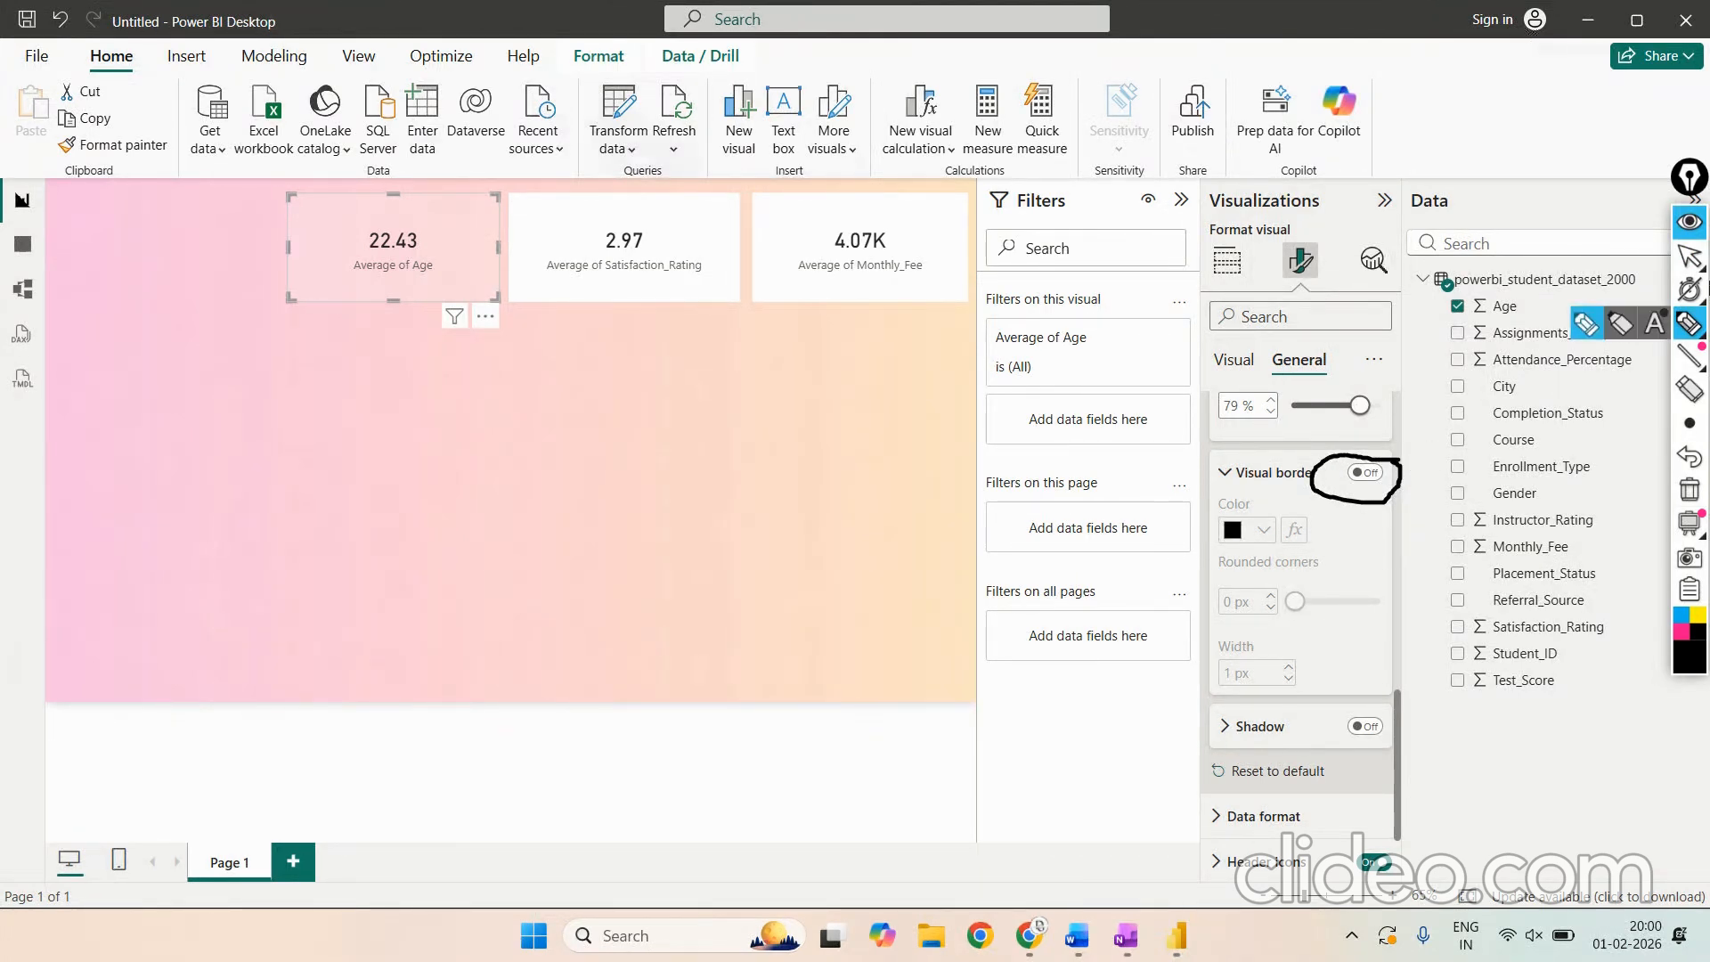
{"action": "left_click", "coordinate": [1690, 256]}
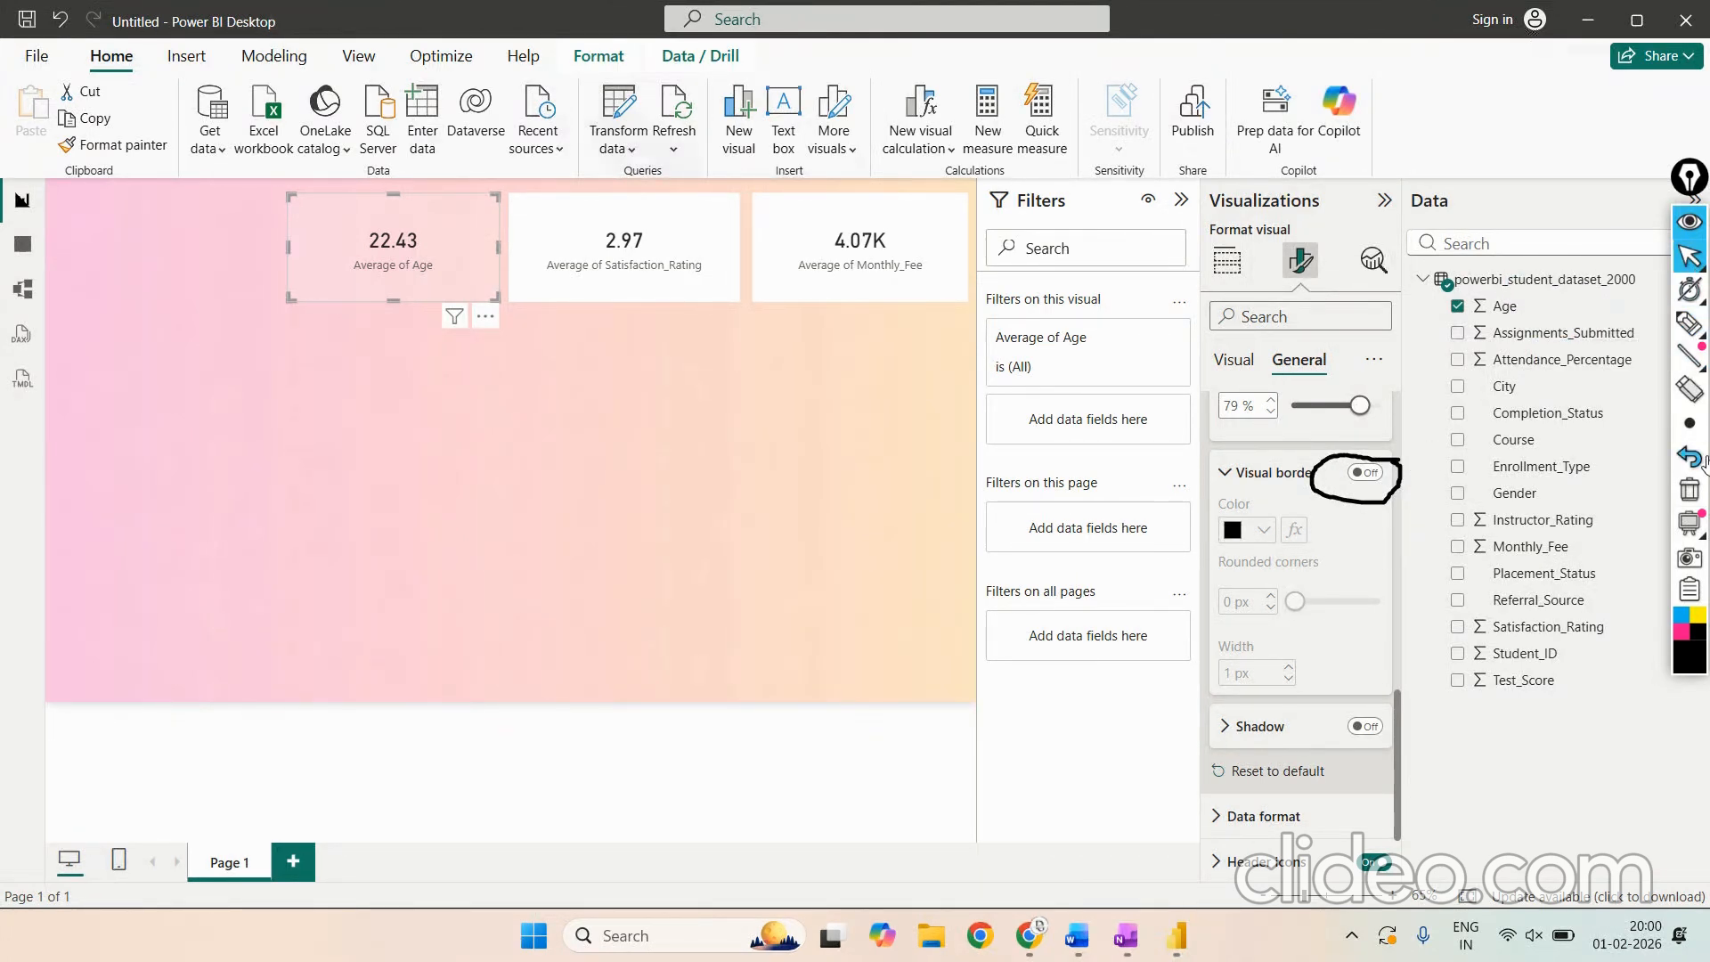
{"action": "left_click", "coordinate": [1690, 489]}
{"action": "left_click", "coordinate": [1352, 479]}
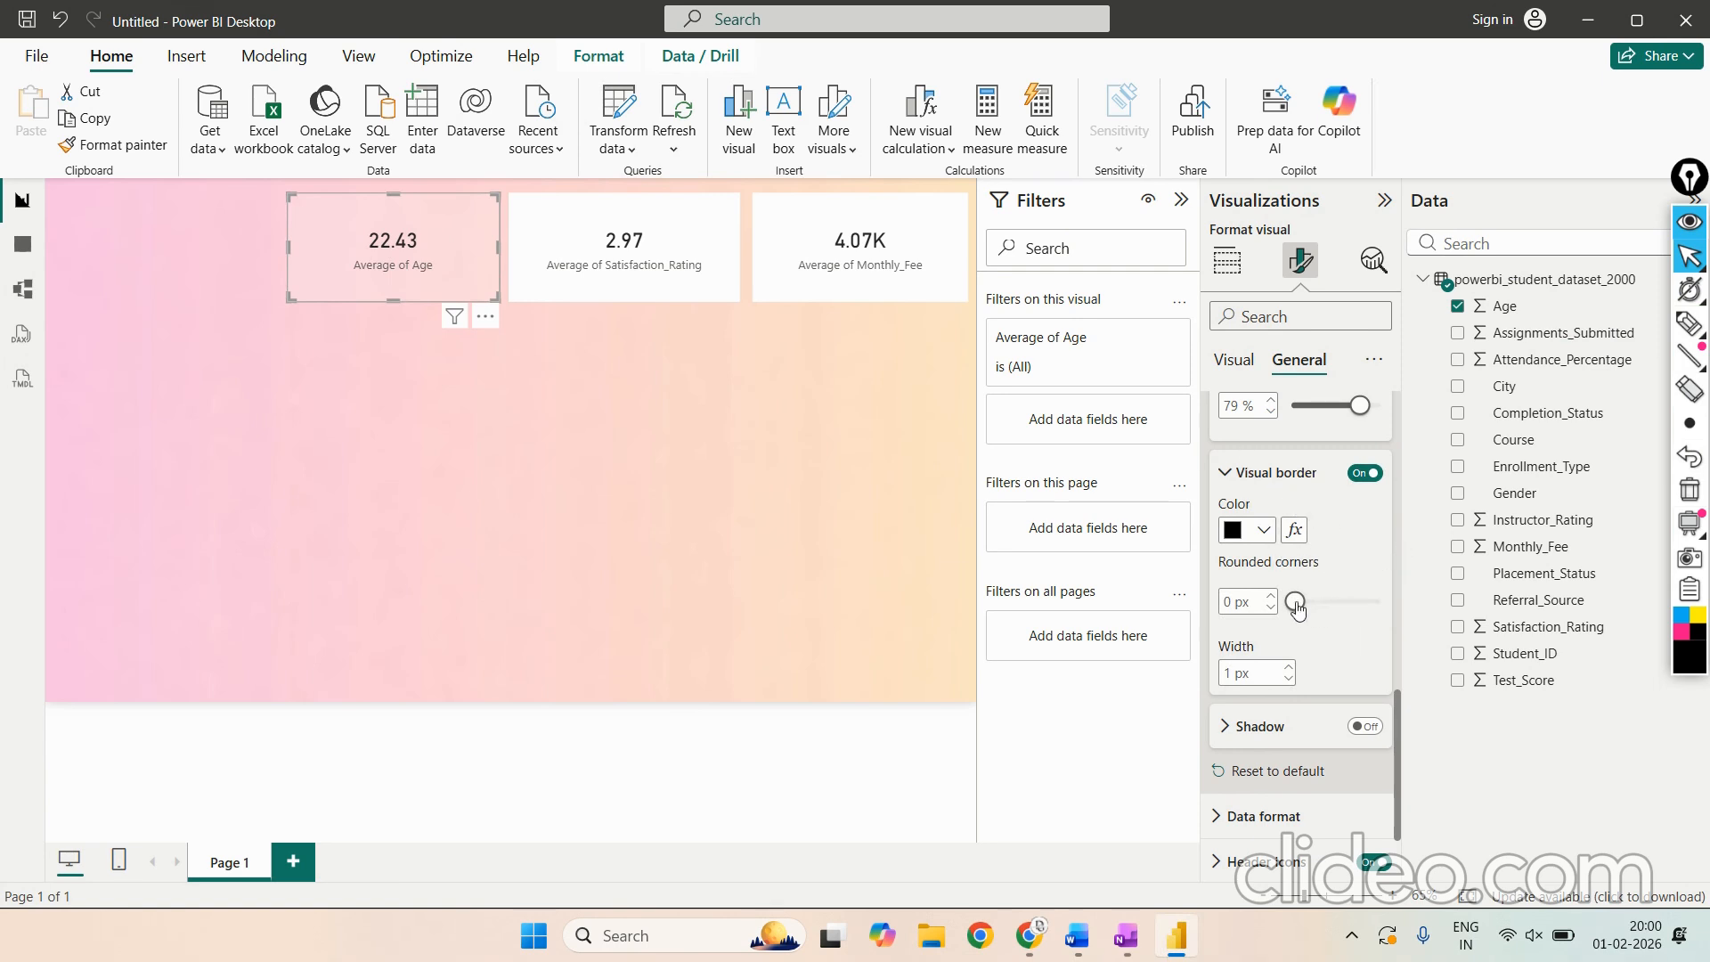
Step: Circle the border's rounded corners setting with the annotation pen, and clear the mark
{"action": "mouse_move", "coordinate": [1690, 423]}
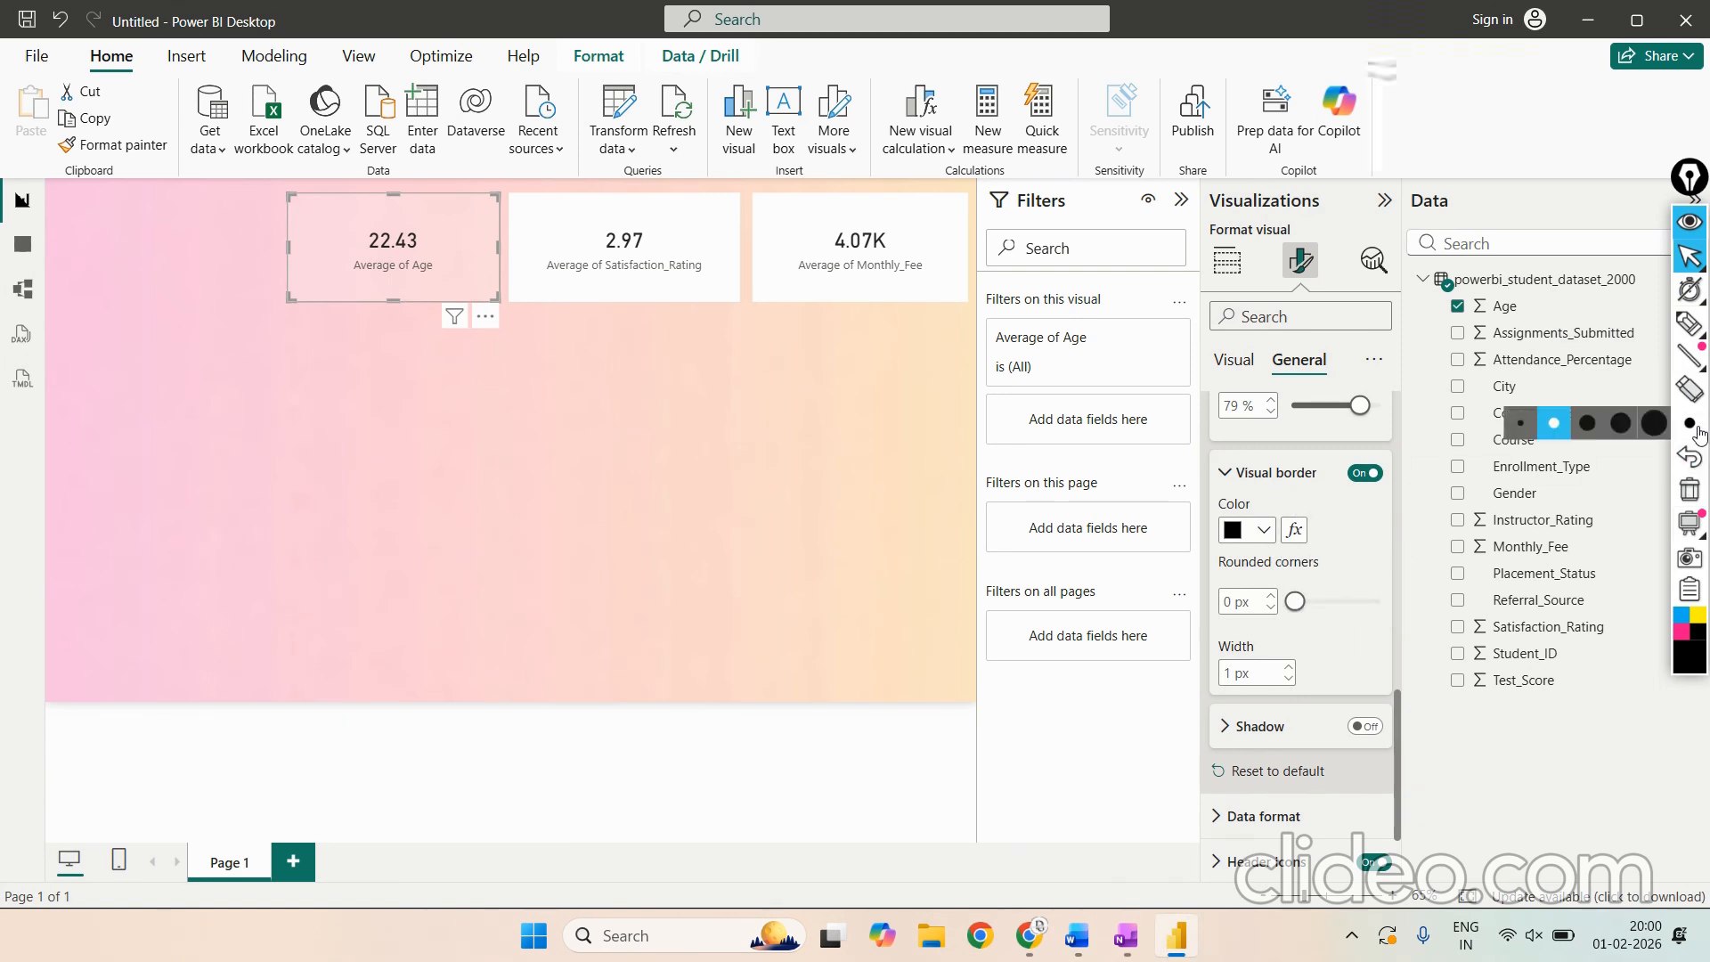
{"action": "left_click", "coordinate": [1690, 323]}
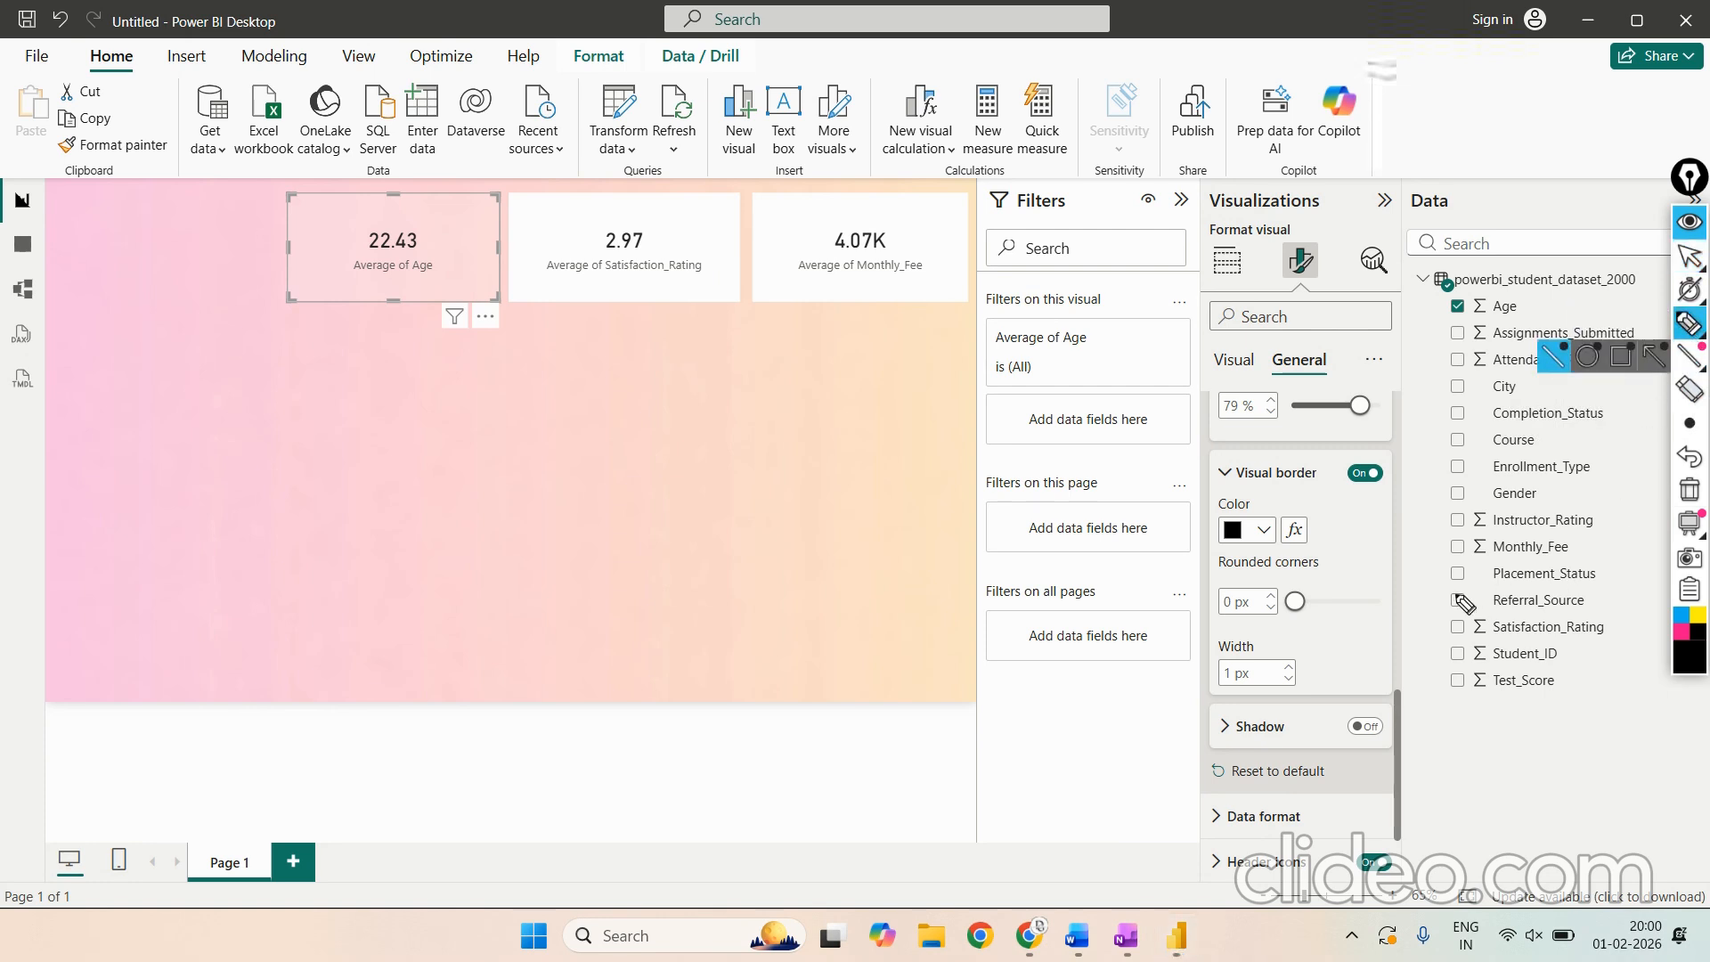
{"action": "mouse_move", "coordinate": [1361, 579]}
{"action": "left_mouse_down"}
{"action": "mouse_move", "coordinate": [1305, 554]}
{"action": "mouse_move", "coordinate": [1192, 579]}
{"action": "mouse_move", "coordinate": [1363, 637]}
{"action": "mouse_move", "coordinate": [1352, 572]}
{"action": "left_mouse_up"}
{"action": "mouse_move", "coordinate": [1675, 258]}
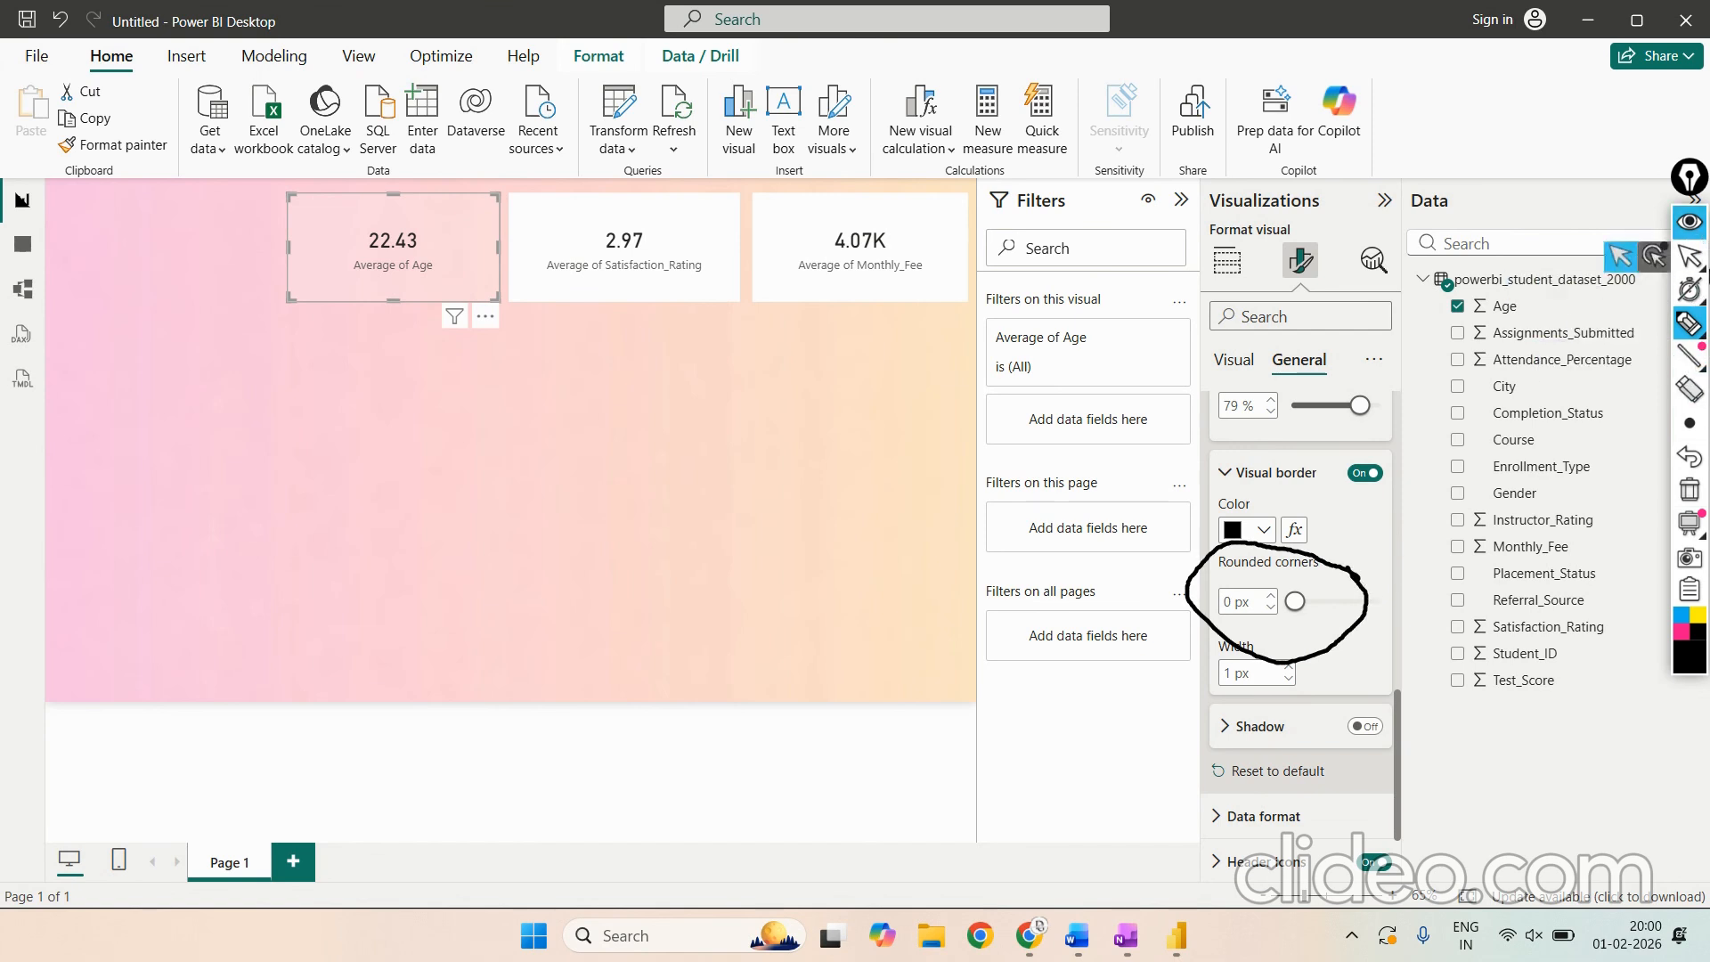
{"action": "left_click", "coordinate": [1686, 255]}
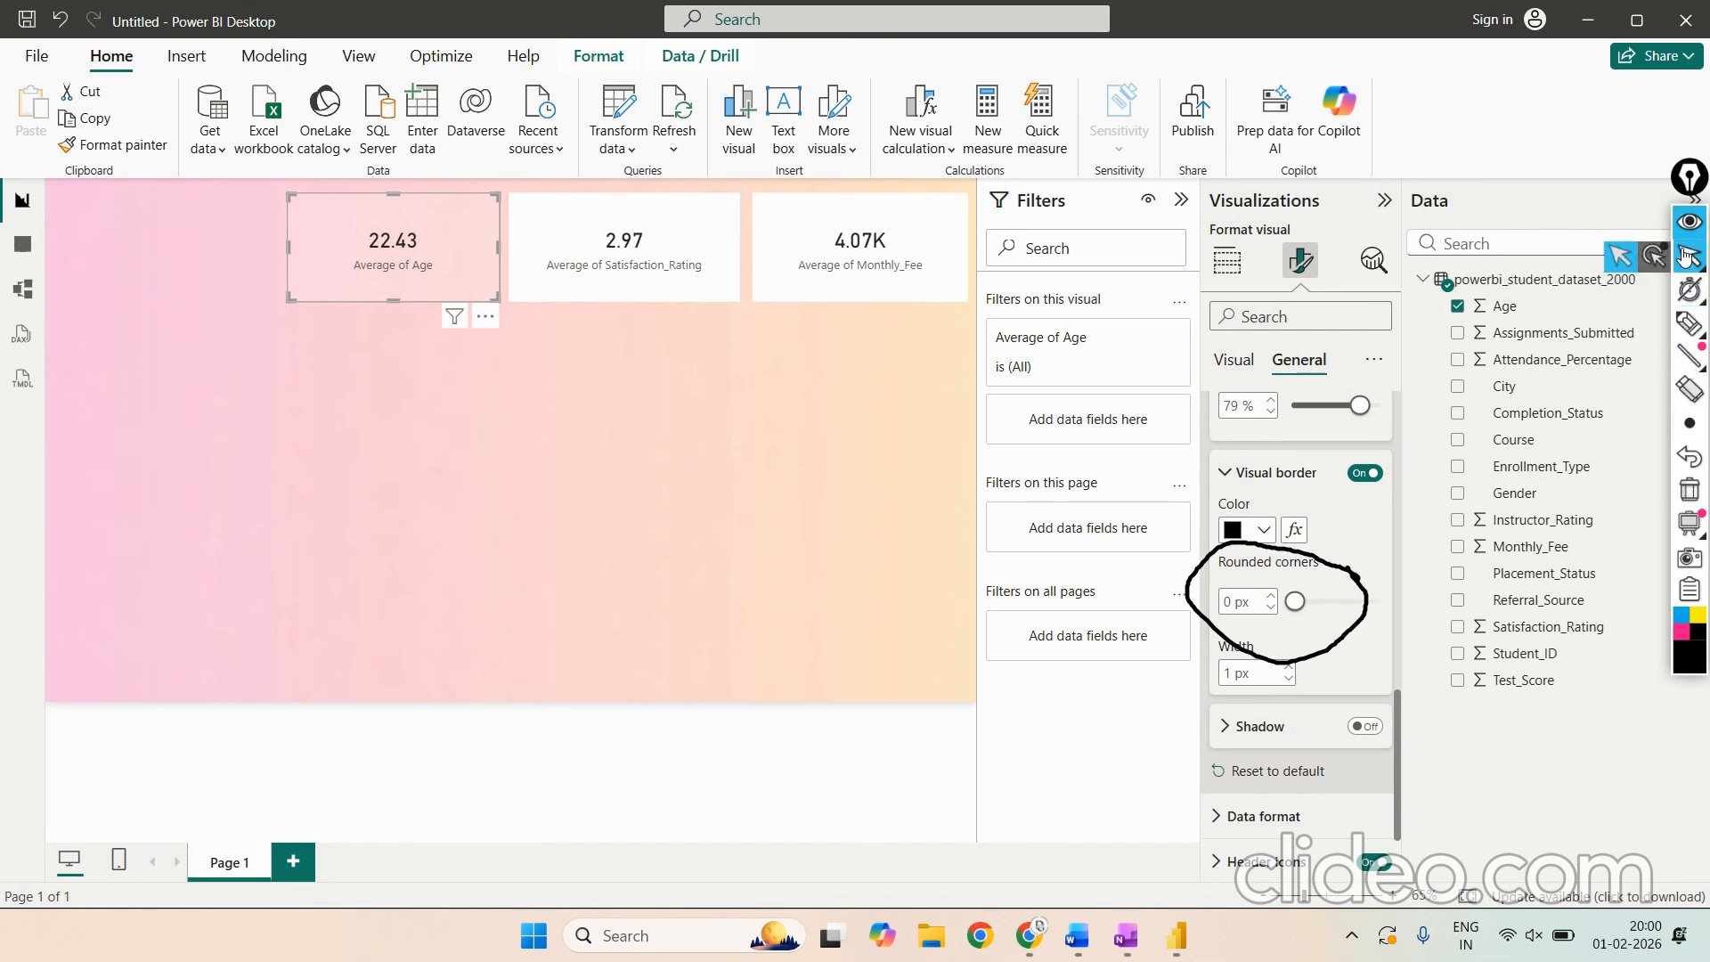
{"action": "left_click", "coordinate": [1690, 489]}
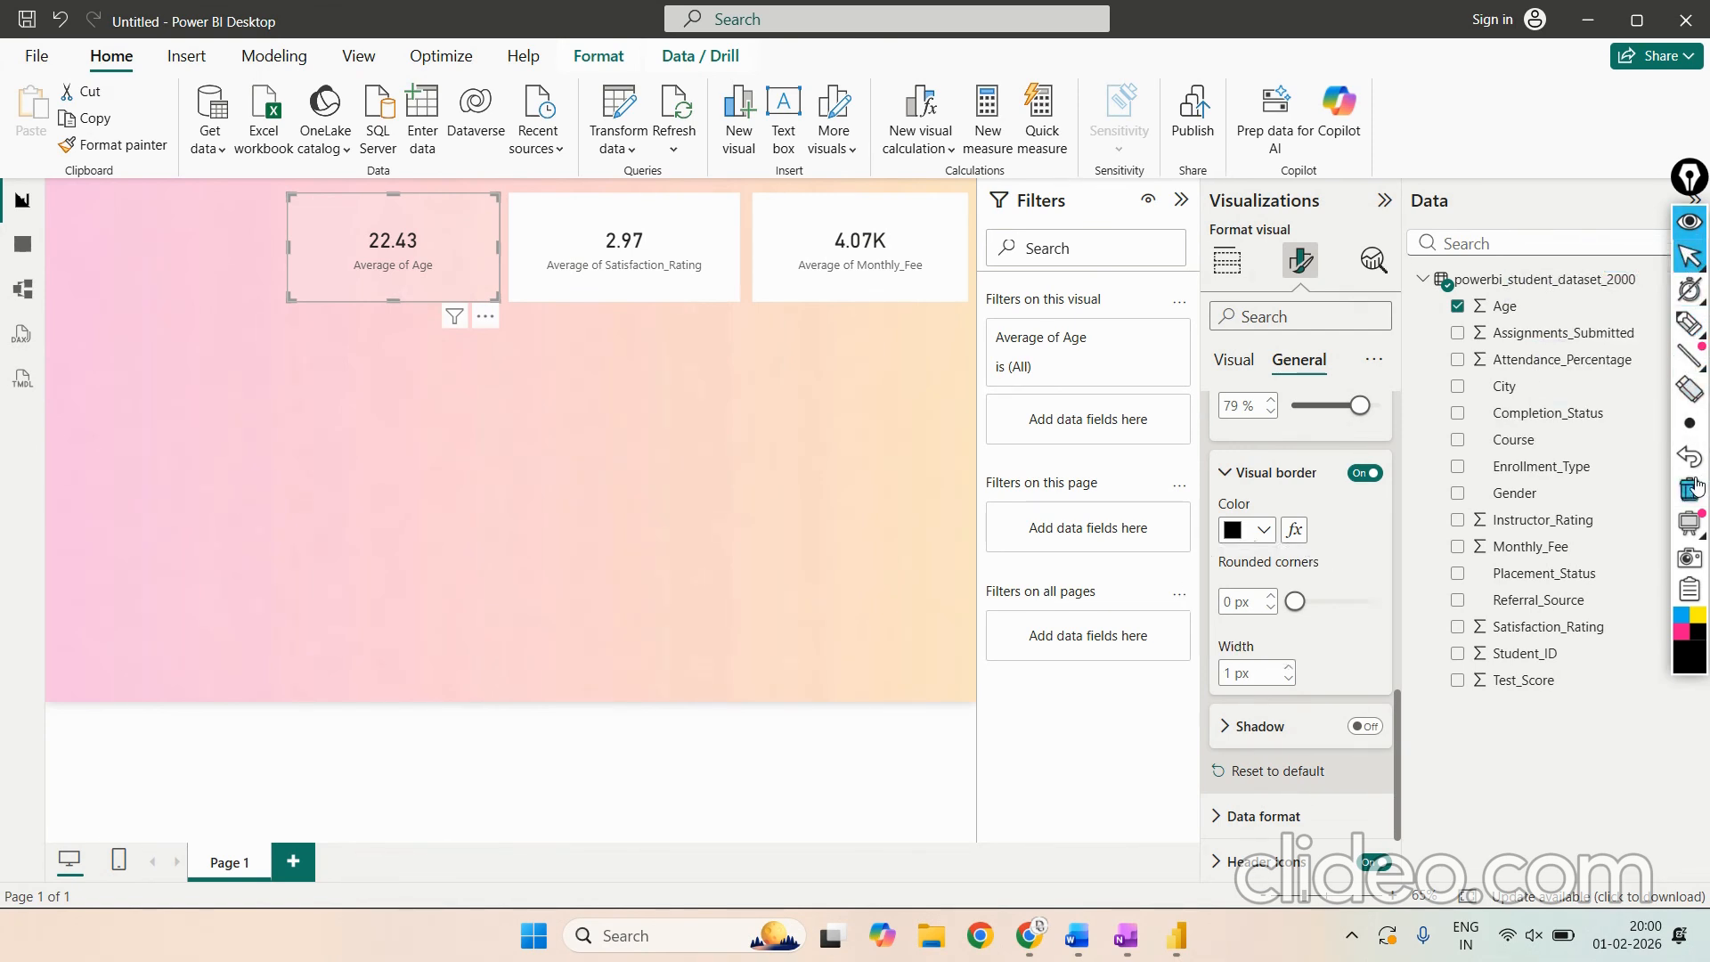
Step: Set the average-age card's border to 30 px rounded corners and a width of 5 px
{"action": "left_click_drag", "start_coordinate": [1296, 601], "coordinate": [1394, 595]}
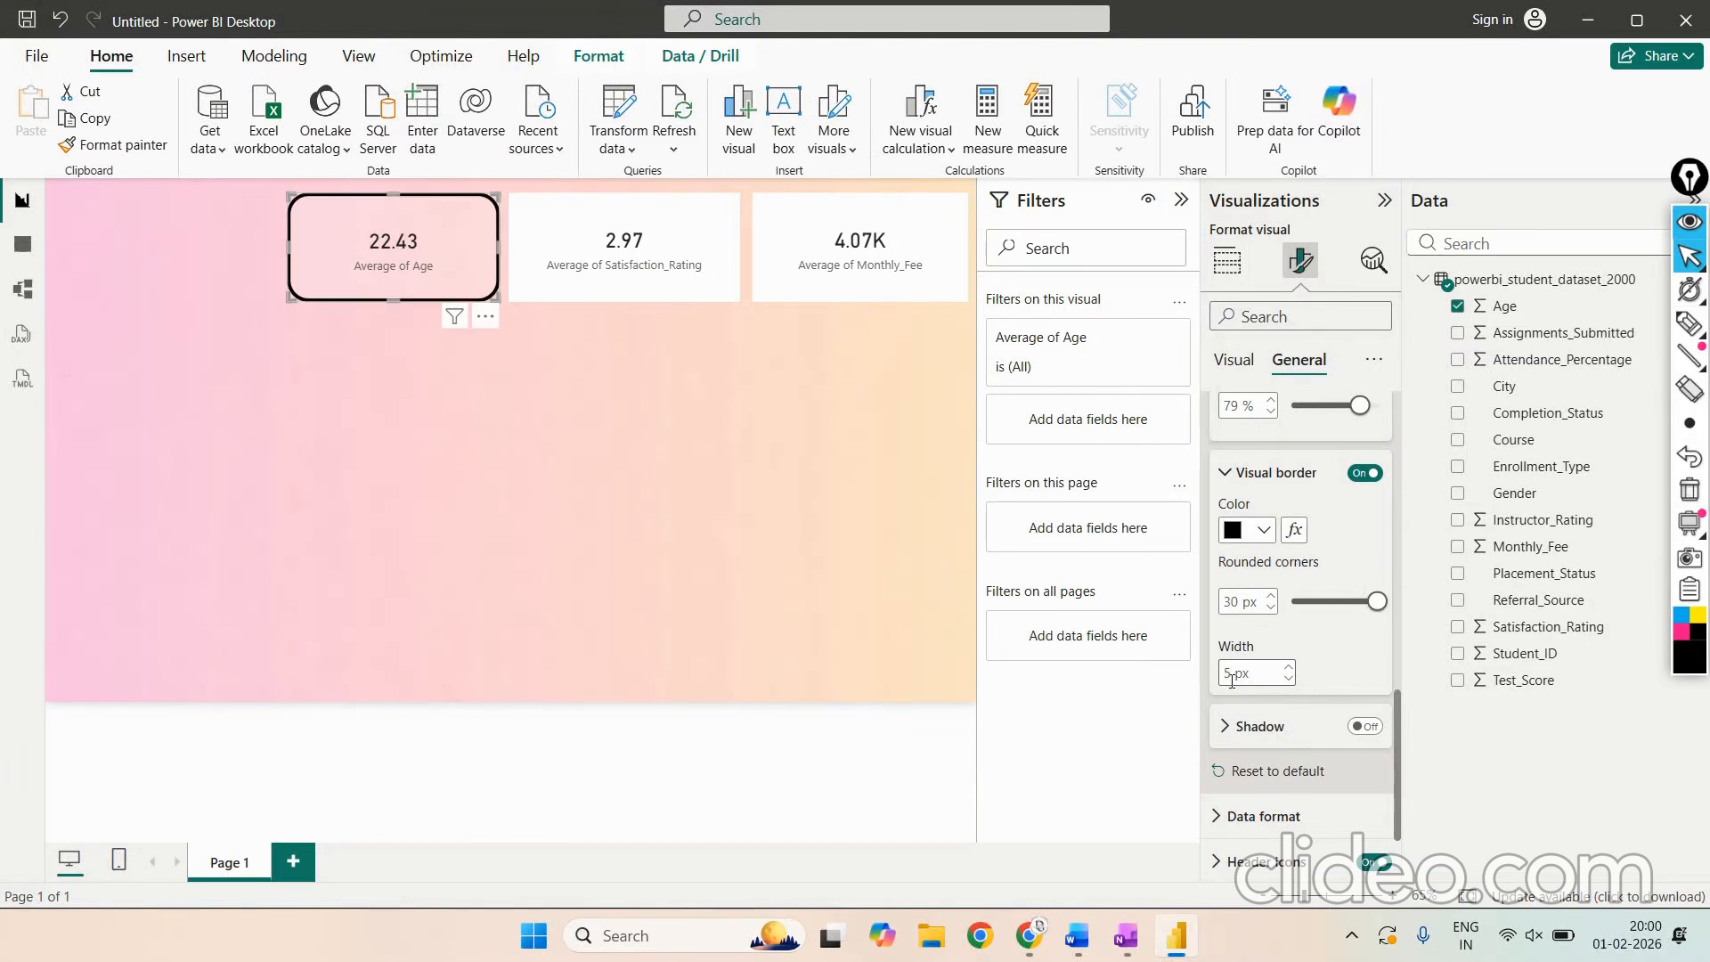
{"action": "left_click", "coordinate": [1232, 679]}
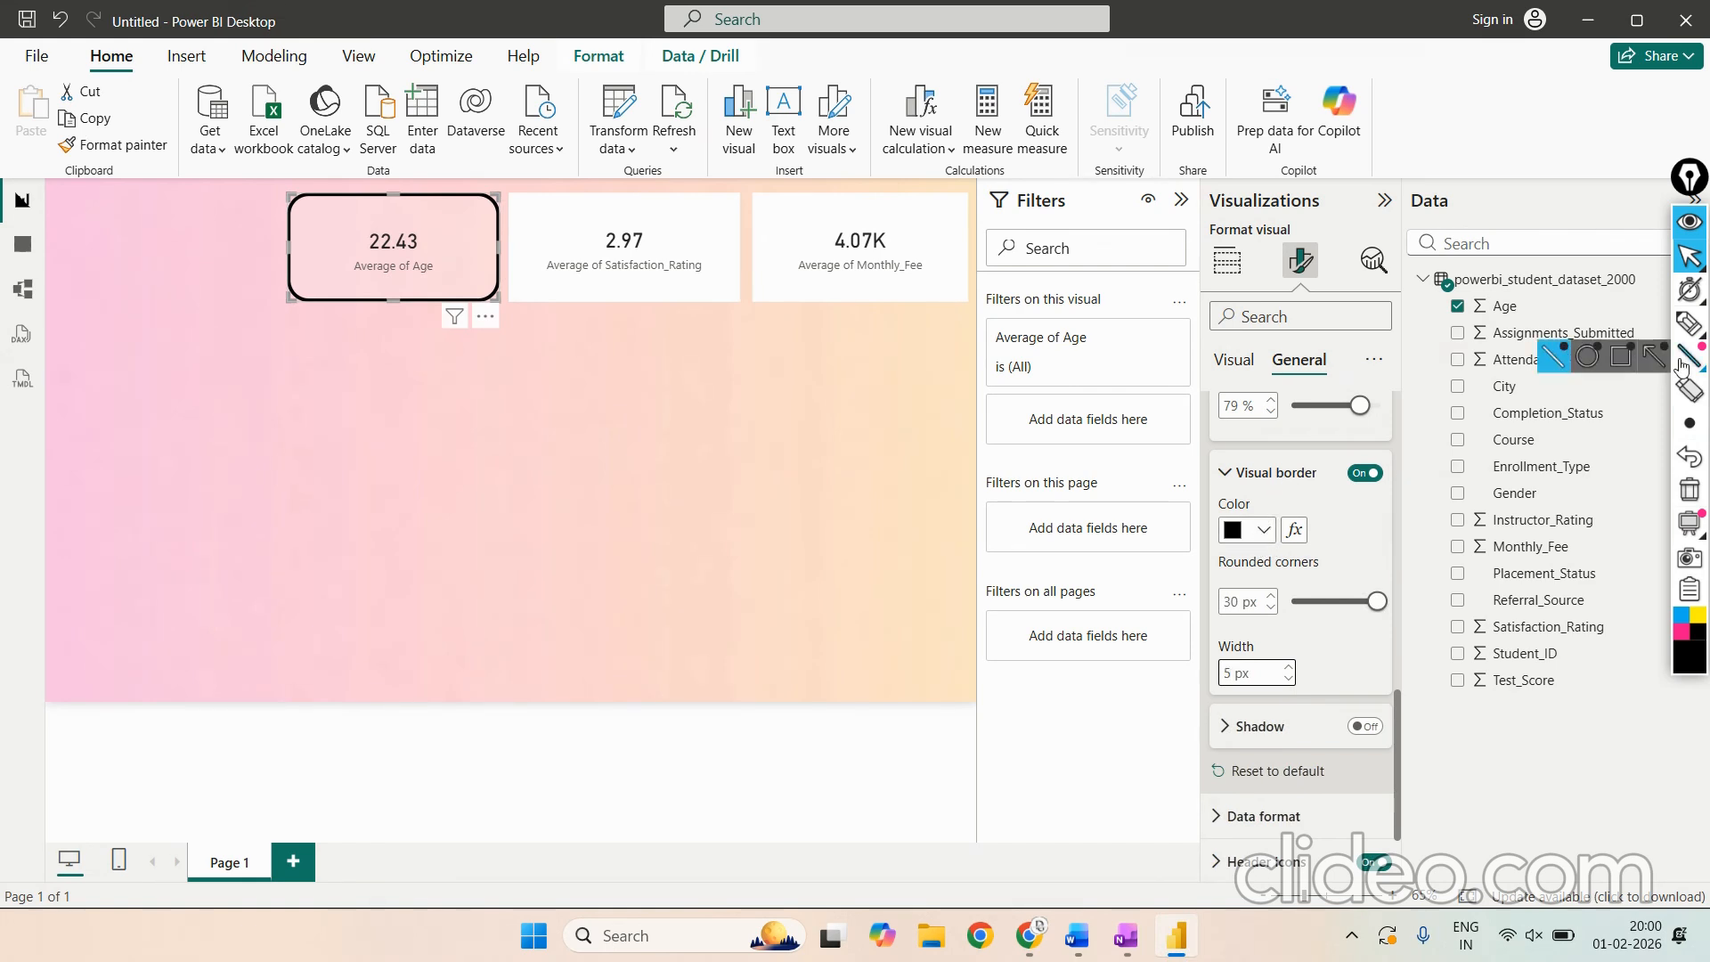
Step: Circle the border color setting and its dropdown arrow with the annotation pen, and clear the marks
{"action": "left_click", "coordinate": [1689, 322]}
{"action": "mouse_move", "coordinate": [1345, 525]}
{"action": "left_mouse_down"}
{"action": "mouse_move", "coordinate": [1207, 495]}
{"action": "mouse_move", "coordinate": [1296, 563]}
{"action": "mouse_move", "coordinate": [1330, 510]}
{"action": "left_mouse_up"}
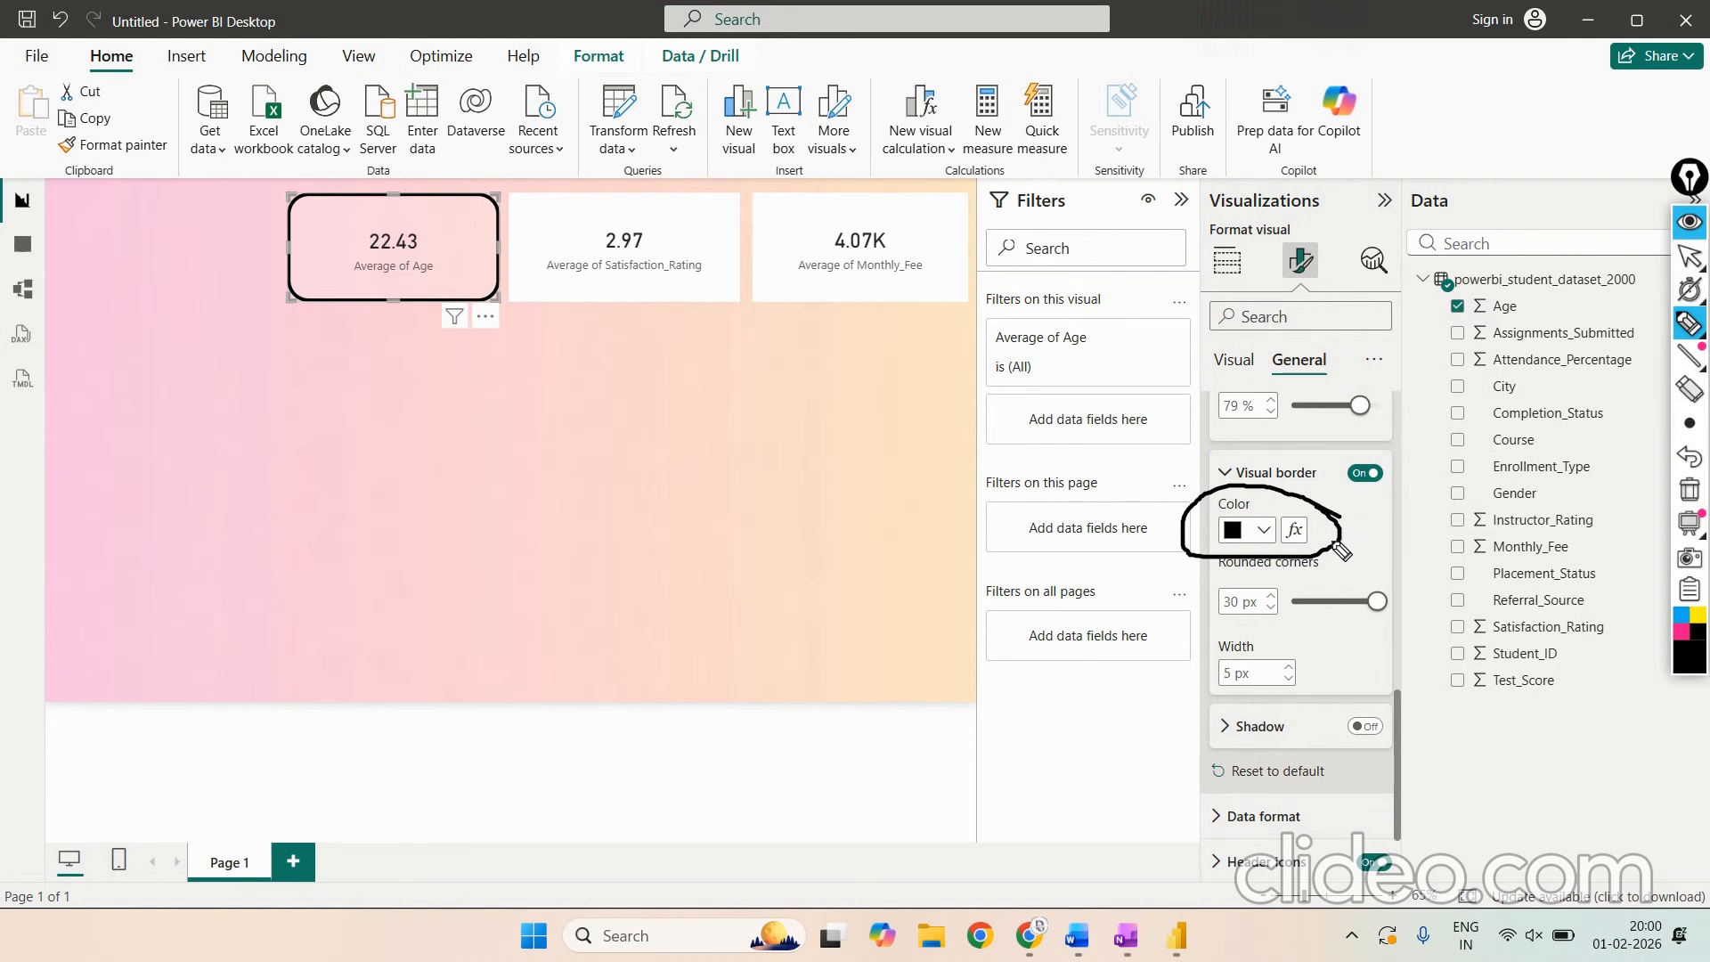
{"action": "left_click", "coordinate": [1690, 323]}
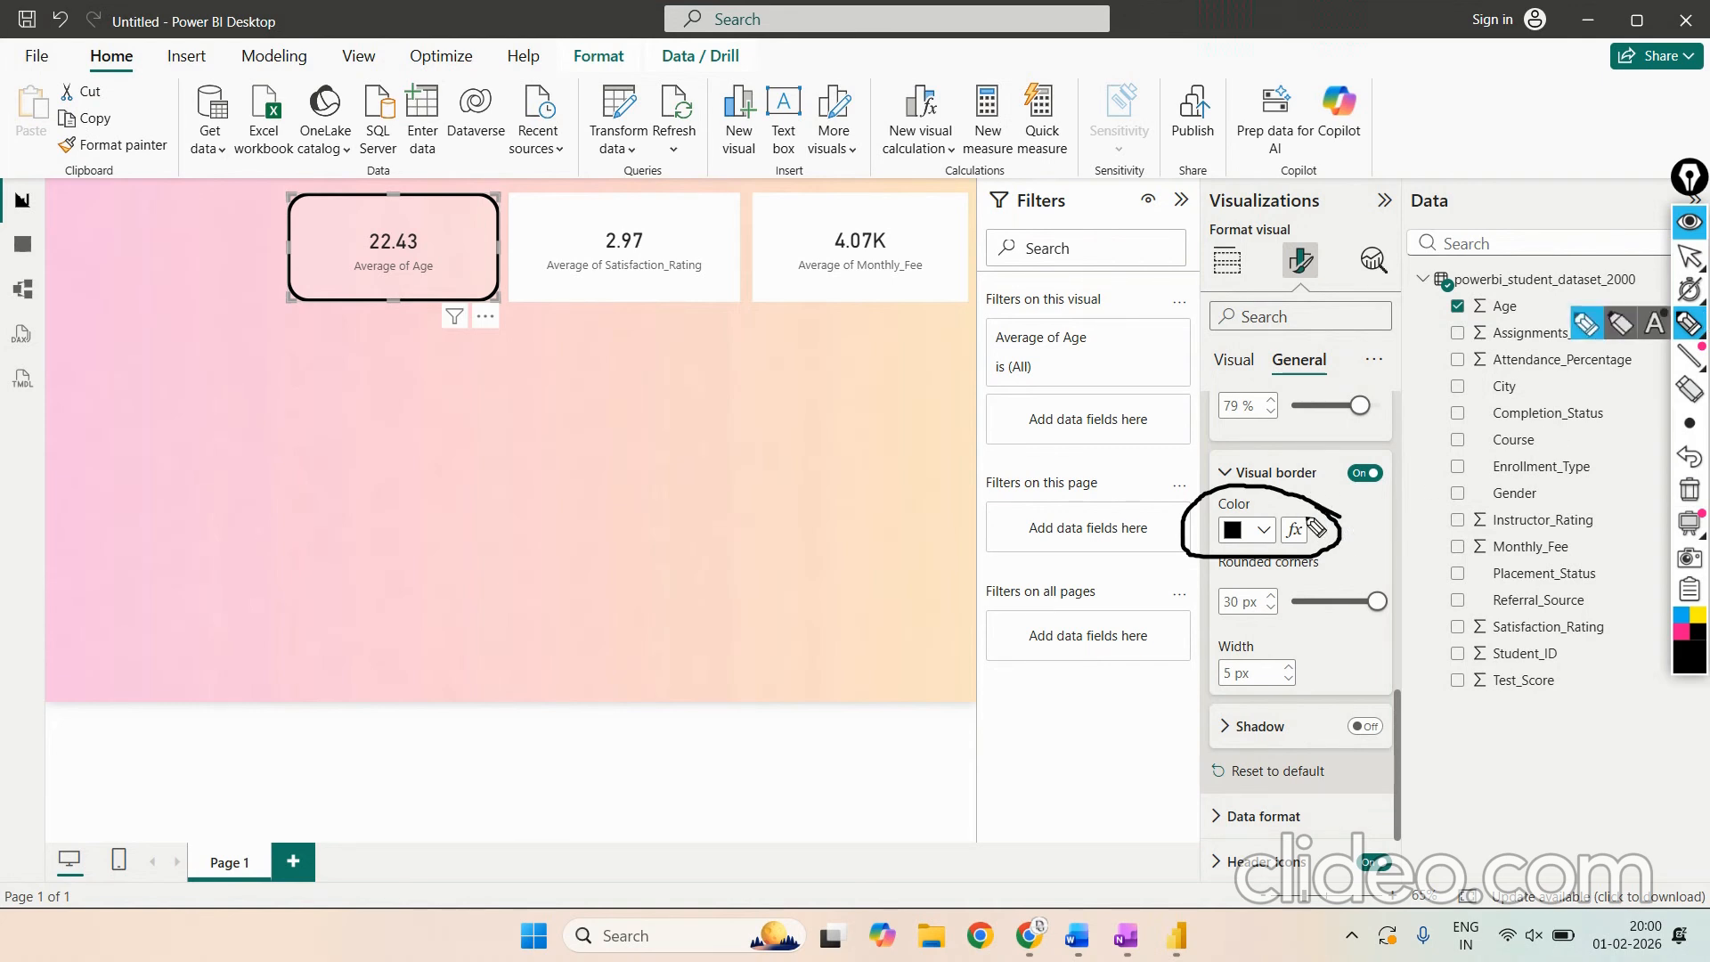
{"action": "left_click_drag", "start_coordinate": [1259, 515], "coordinate": [1269, 553]}
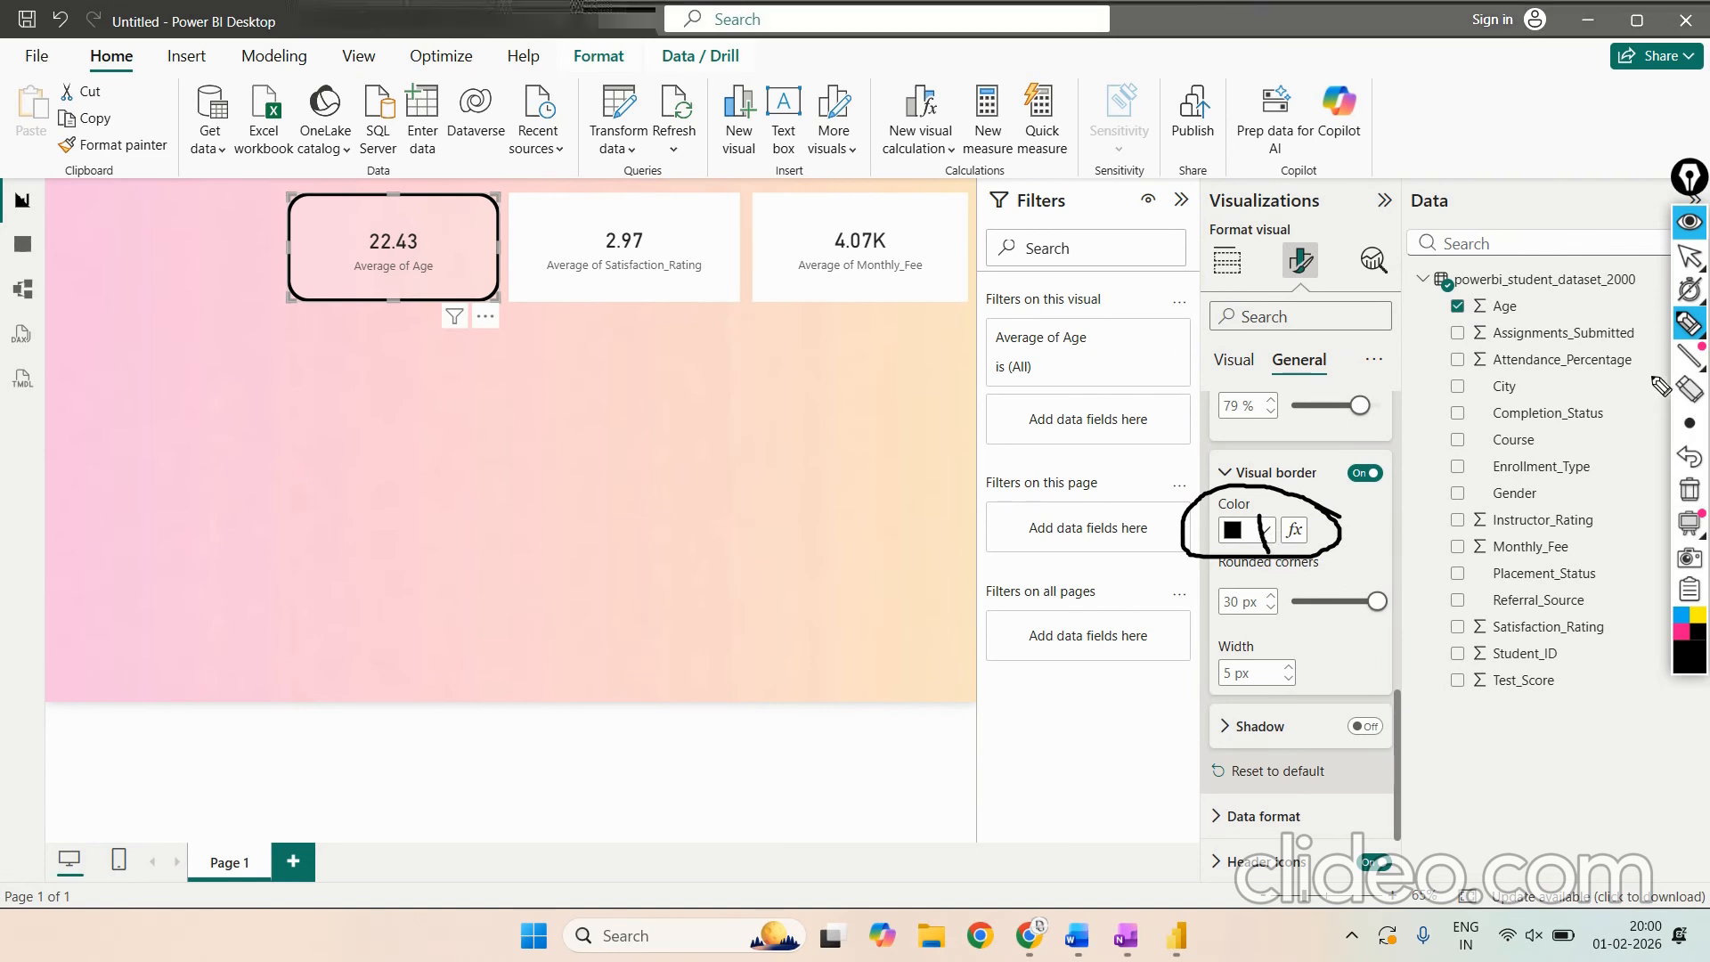
{"action": "left_click", "coordinate": [1689, 456]}
{"action": "mouse_move", "coordinate": [1278, 510]}
{"action": "left_mouse_down"}
{"action": "mouse_move", "coordinate": [1255, 520]}
{"action": "mouse_move", "coordinate": [1256, 551]}
{"action": "mouse_move", "coordinate": [1294, 536]}
{"action": "mouse_move", "coordinate": [1269, 512]}
{"action": "left_mouse_up"}
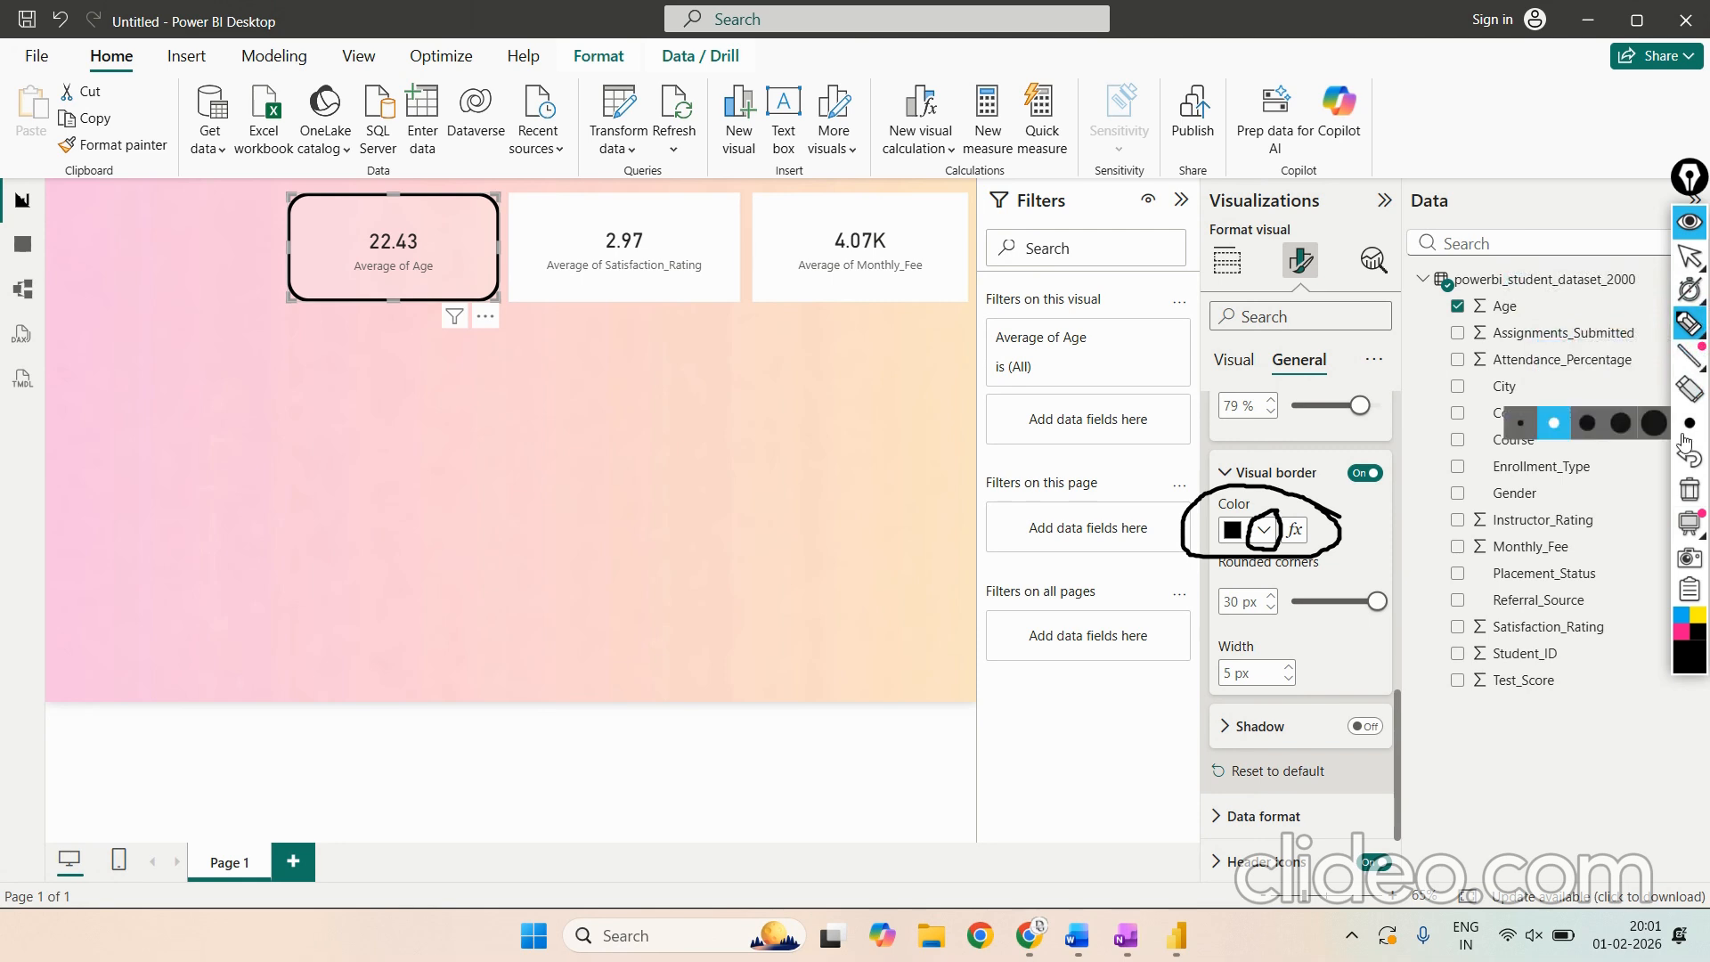
{"action": "left_click", "coordinate": [1689, 489]}
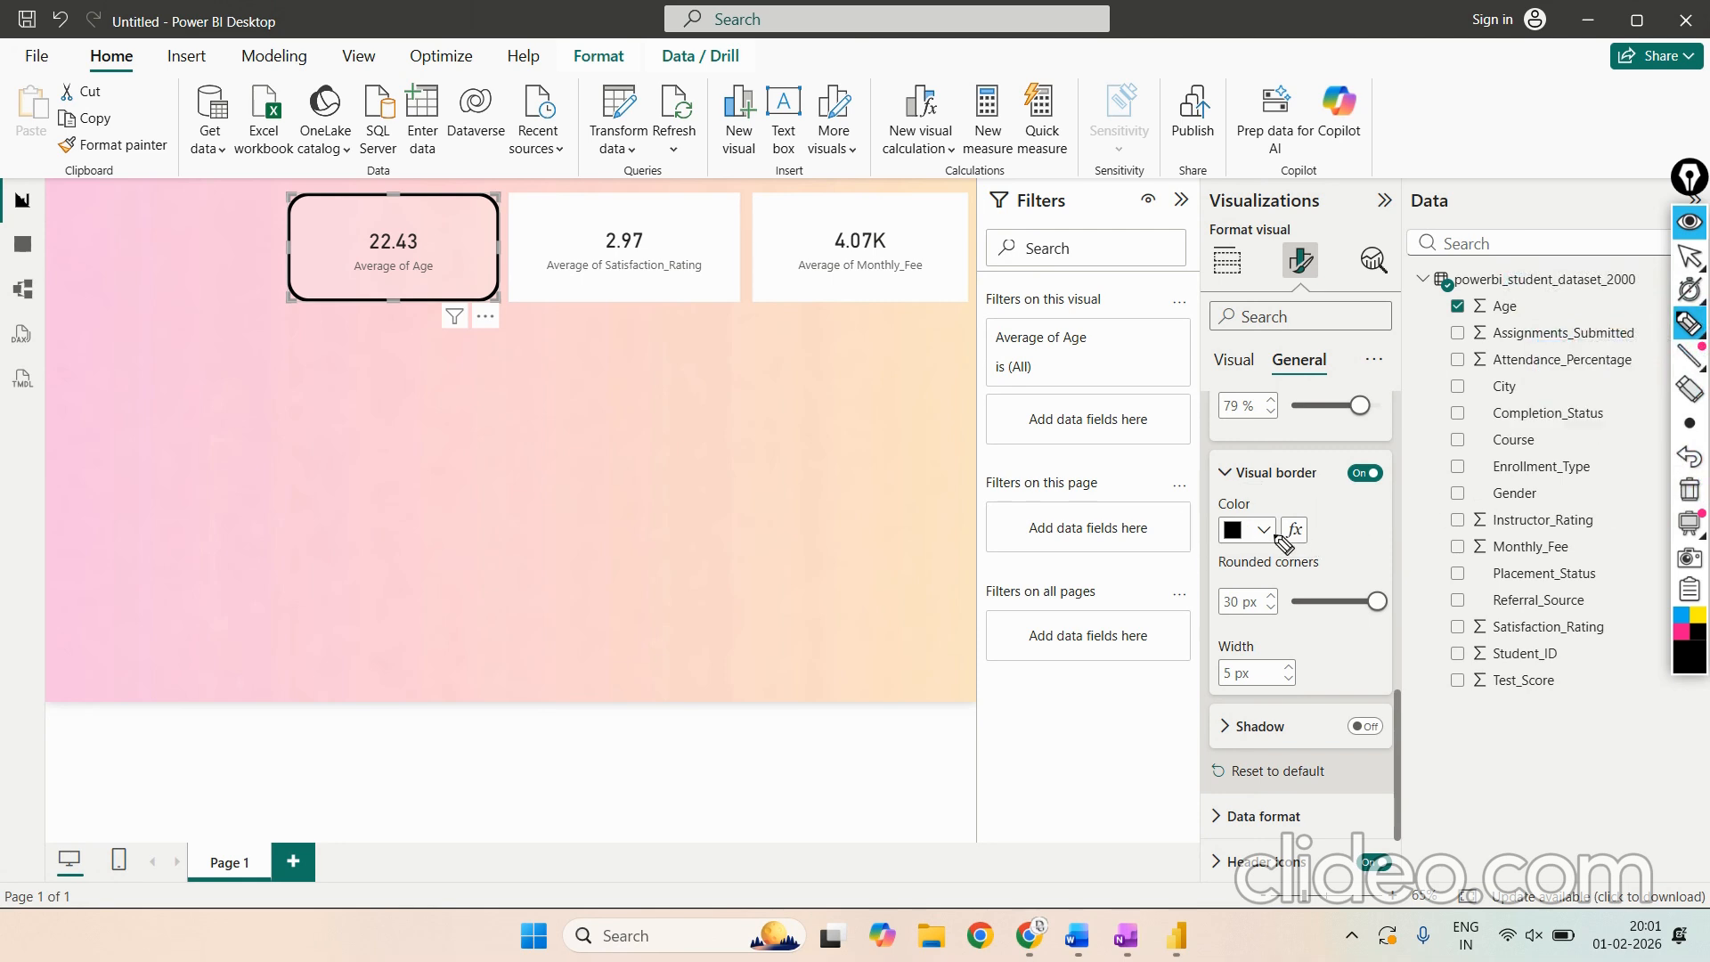
Step: Set the average-age card's border color to the dark purple theme shade #573b92 (Theme color 6, 25% darker)
{"action": "mouse_move", "coordinate": [1701, 287]}
{"action": "left_click", "coordinate": [1689, 257]}
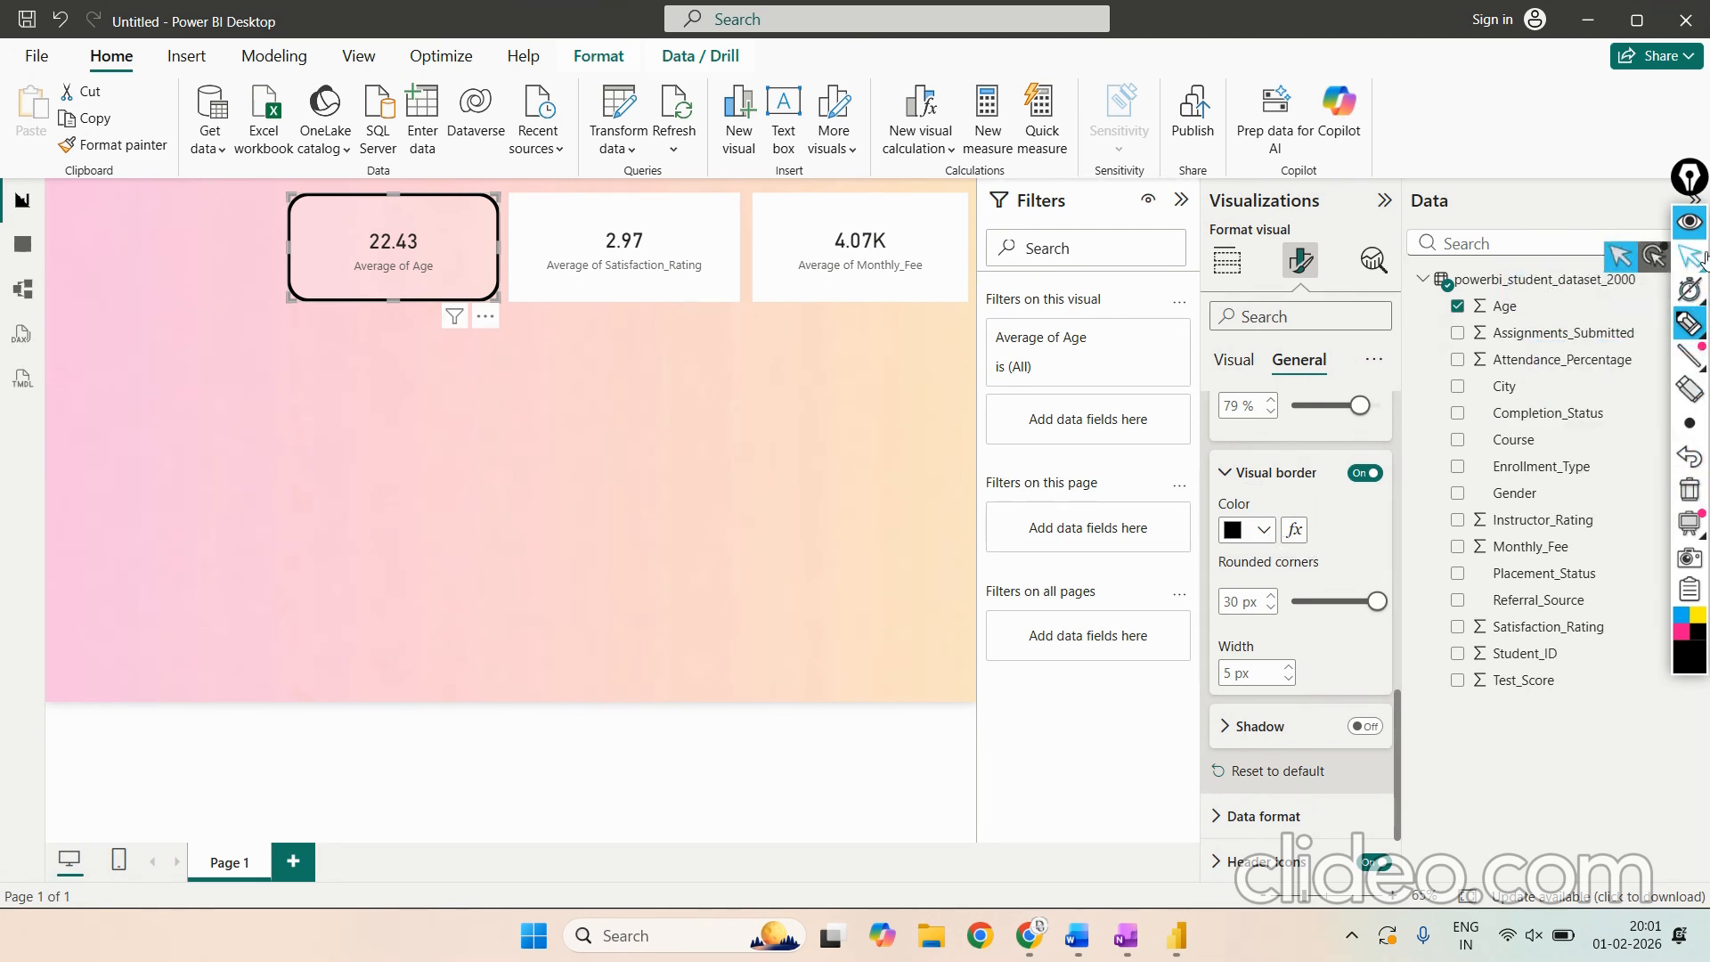
{"action": "left_click", "coordinate": [1269, 531]}
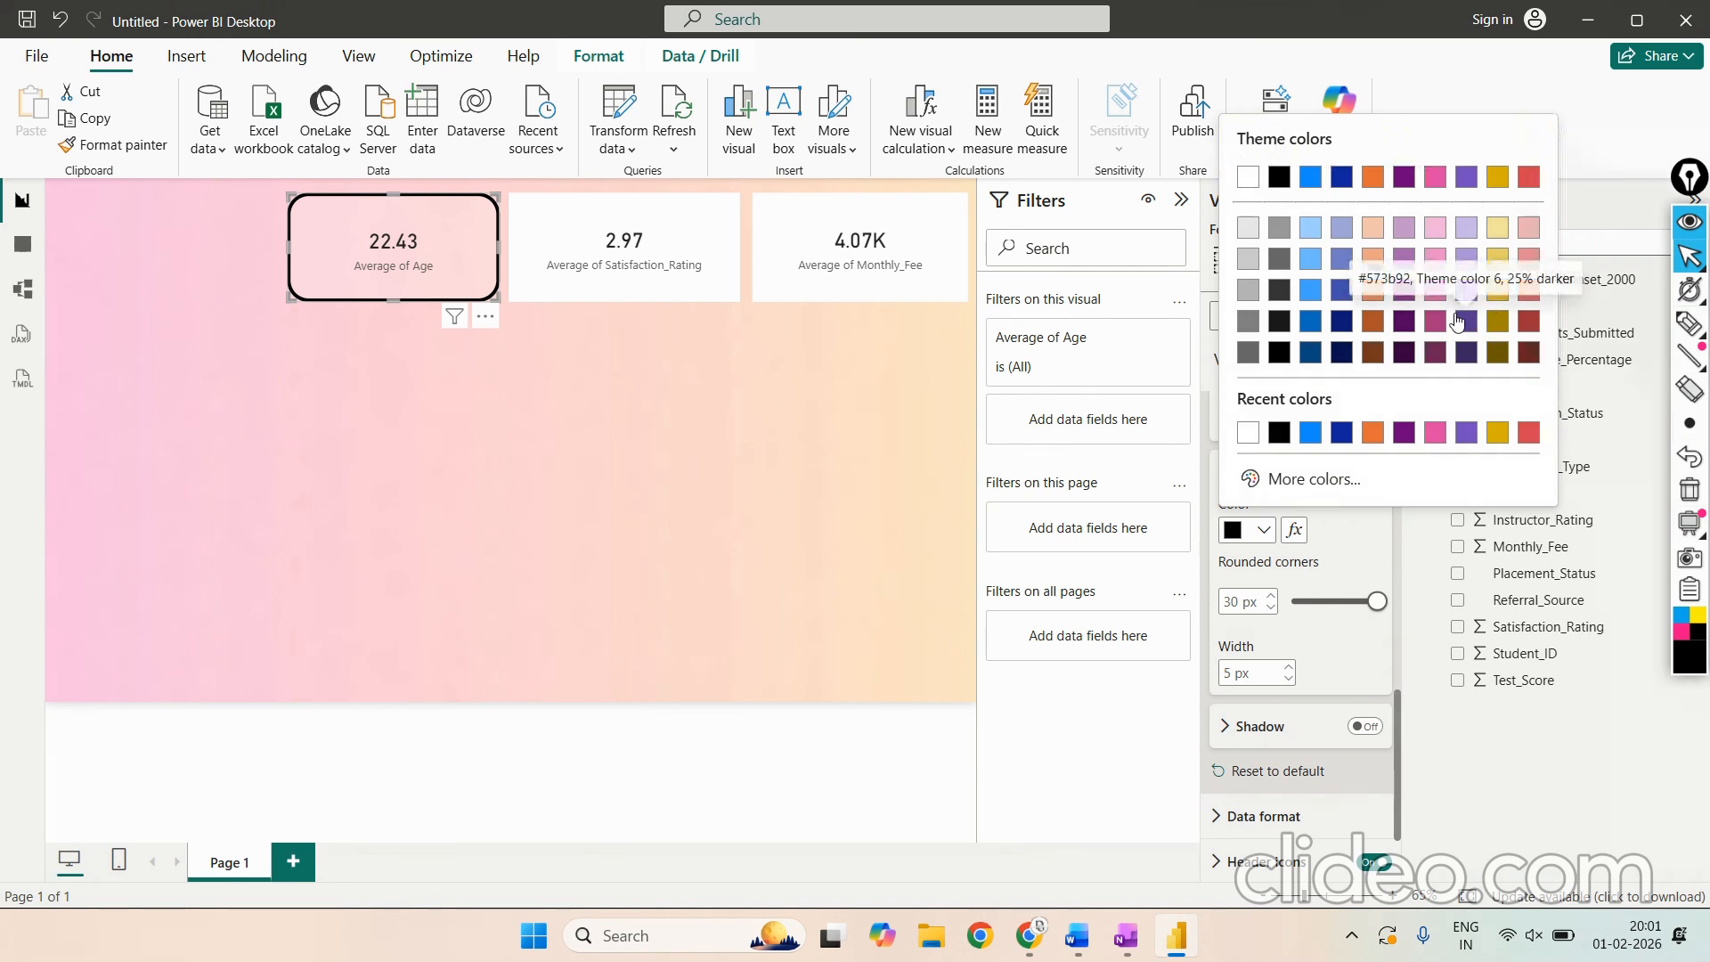
{"action": "left_click", "coordinate": [1465, 321]}
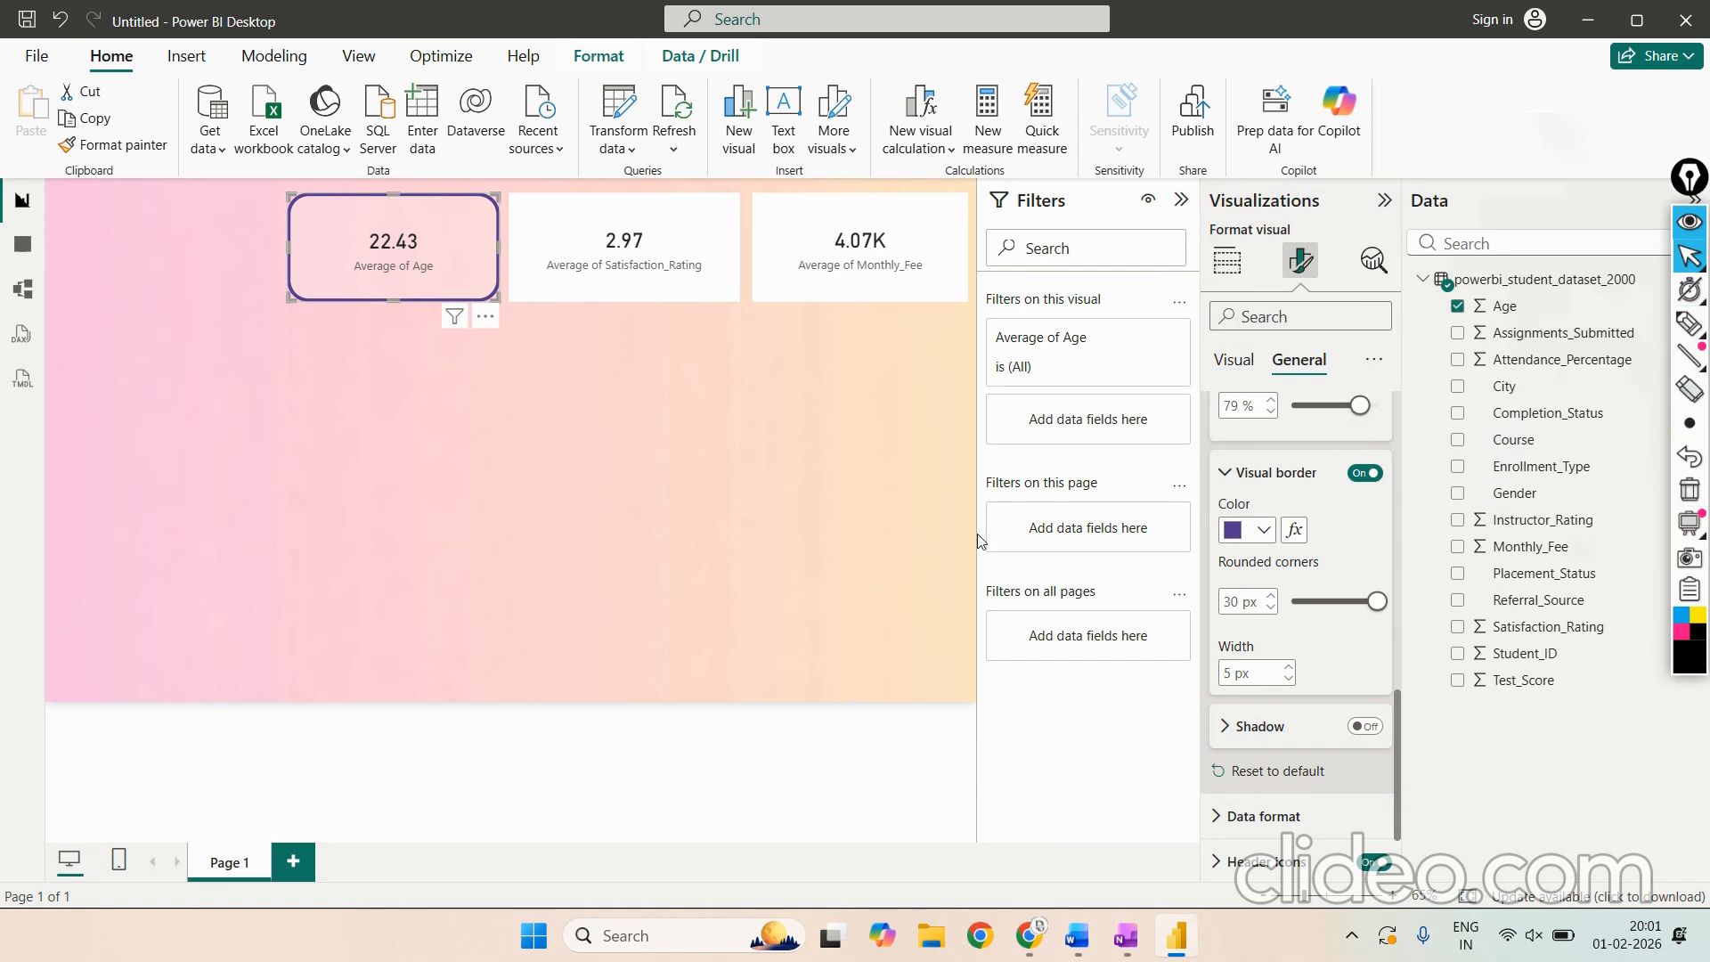
Step: Circle the Shadow option with the annotation pen, and clear the mark
{"action": "scroll", "coordinate": [1270, 623], "scroll_direction": "down", "scroll_amount": 1}
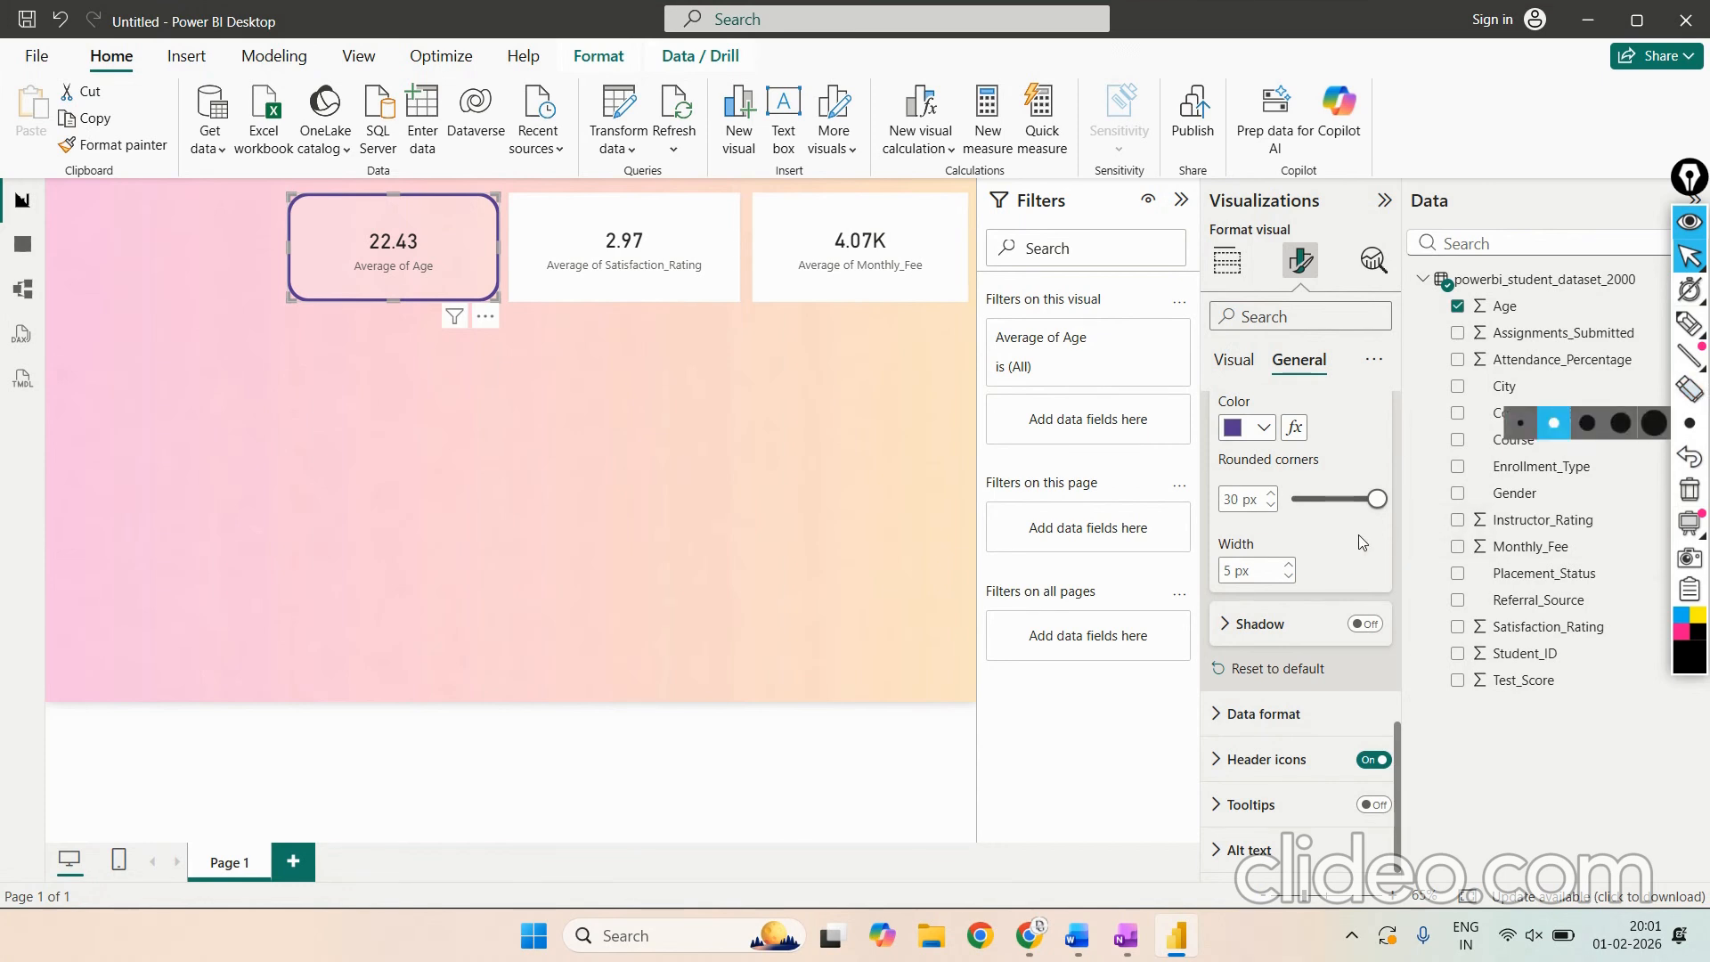
{"action": "left_click", "coordinate": [1690, 323]}
{"action": "mouse_move", "coordinate": [1311, 606]}
{"action": "left_mouse_down"}
{"action": "mouse_move", "coordinate": [1281, 595]}
{"action": "mouse_move", "coordinate": [1175, 628]}
{"action": "mouse_move", "coordinate": [1310, 664]}
{"action": "mouse_move", "coordinate": [1404, 634]}
{"action": "mouse_move", "coordinate": [1306, 596]}
{"action": "left_mouse_up"}
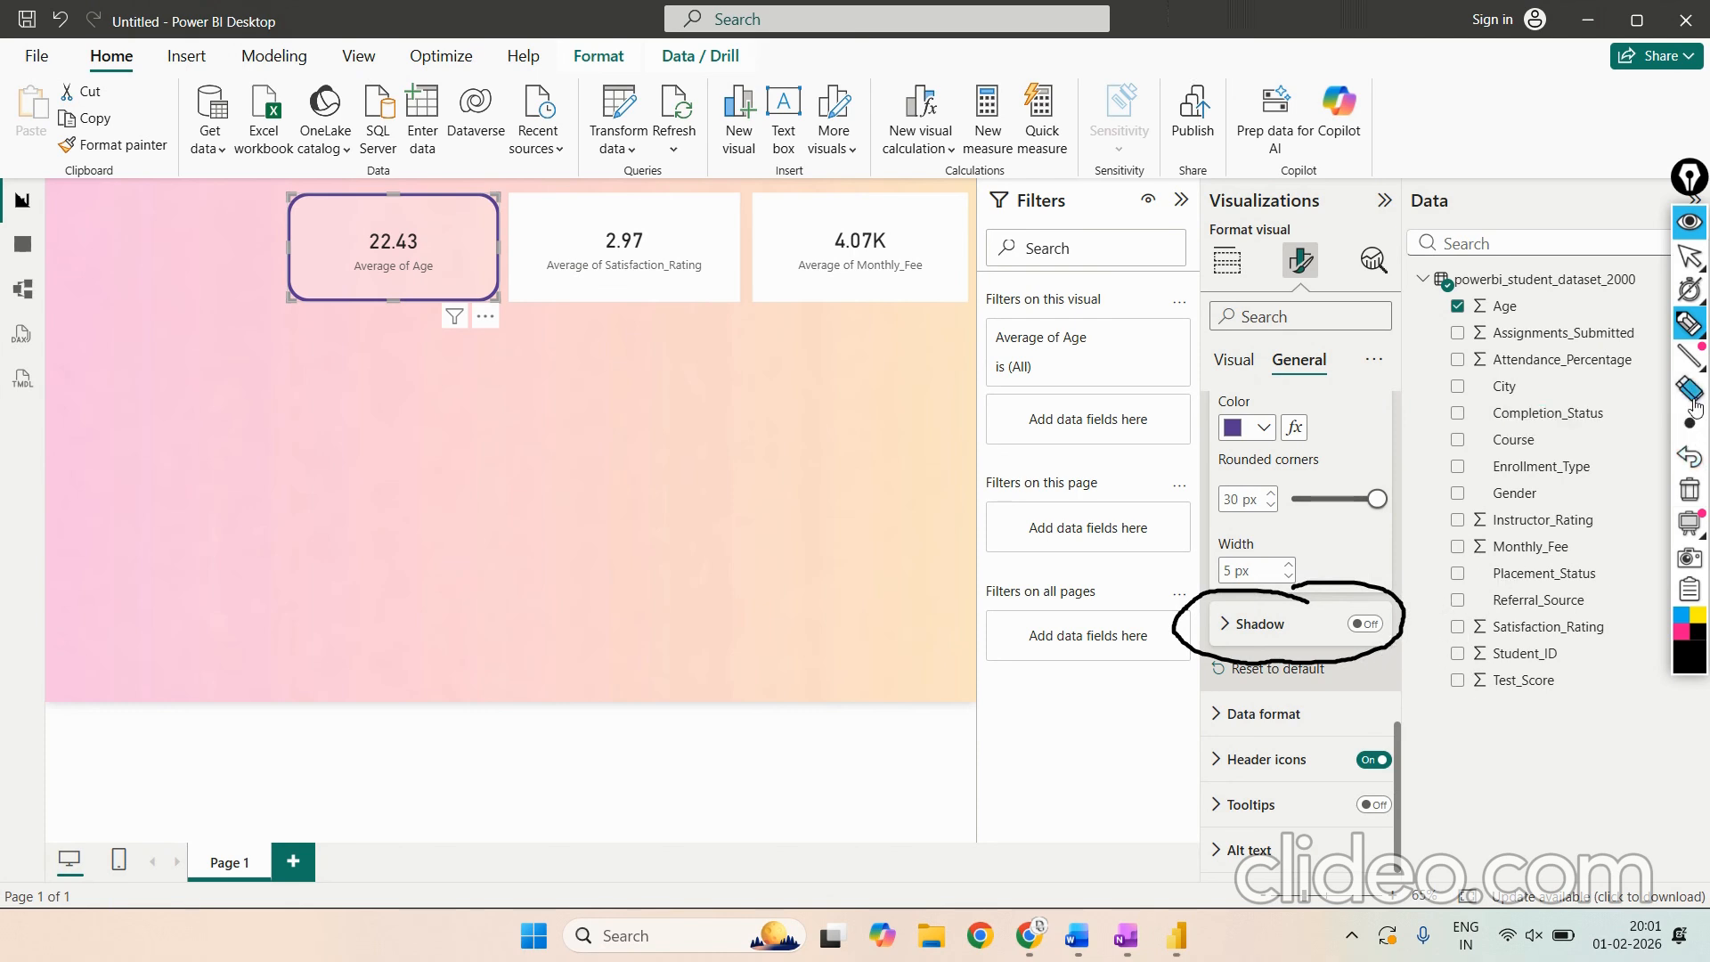
{"action": "mouse_move", "coordinate": [1692, 396]}
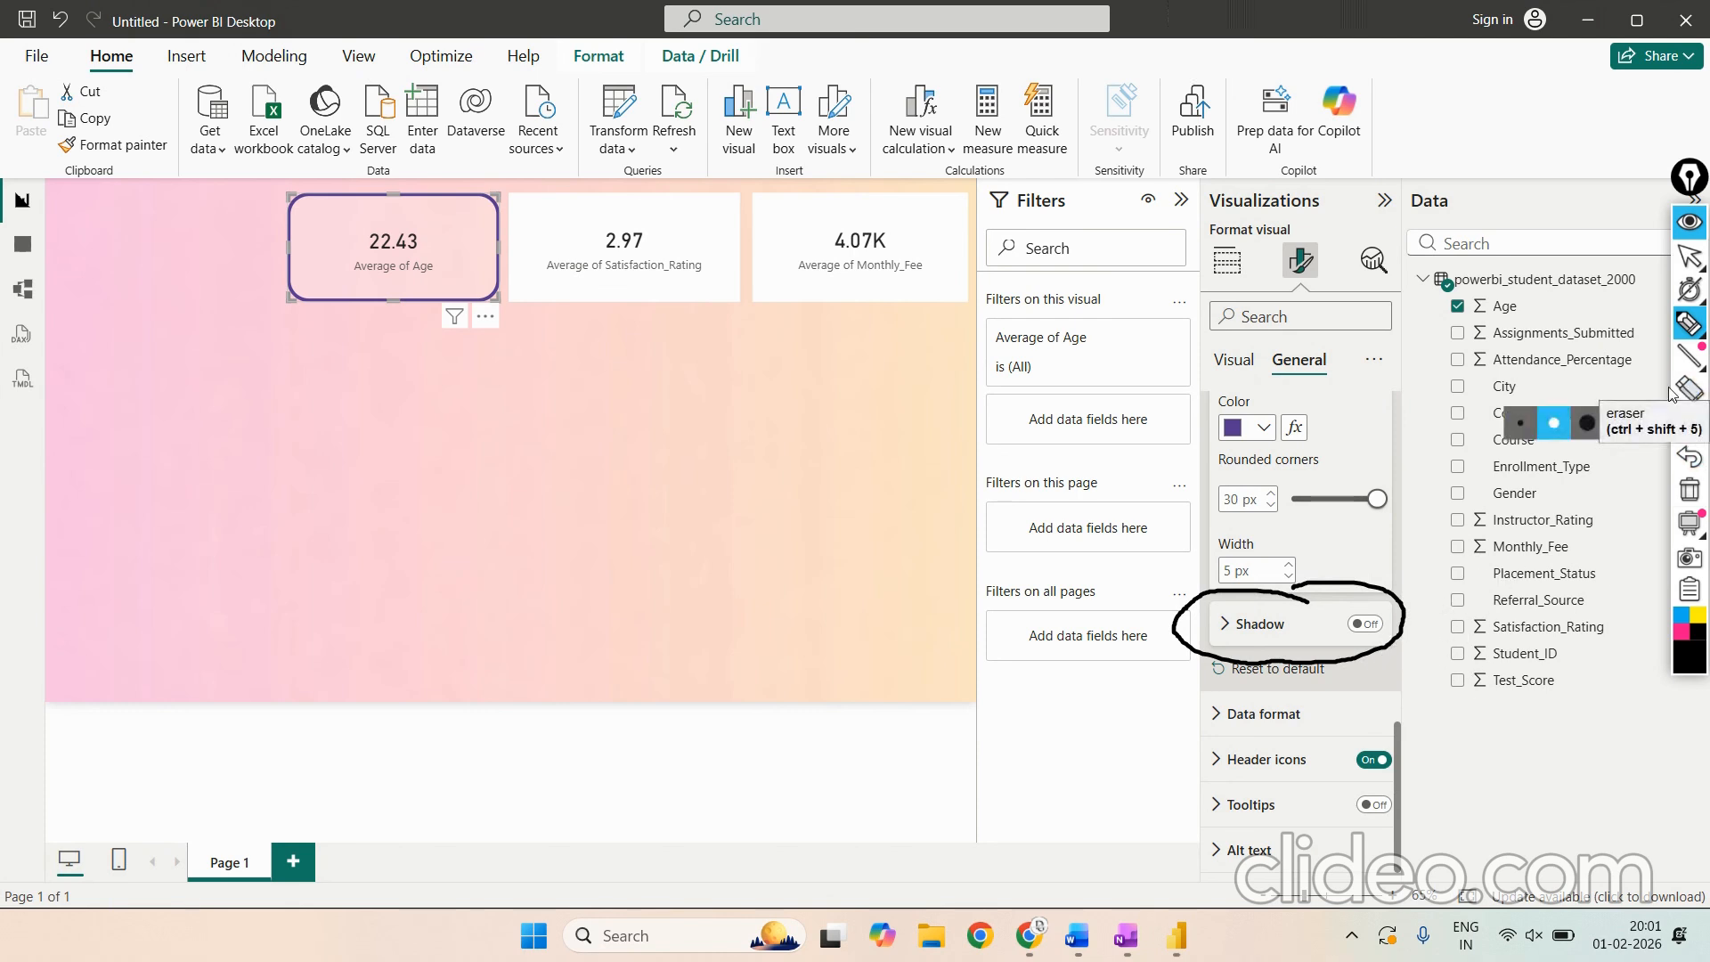
{"action": "mouse_move", "coordinate": [1686, 332]}
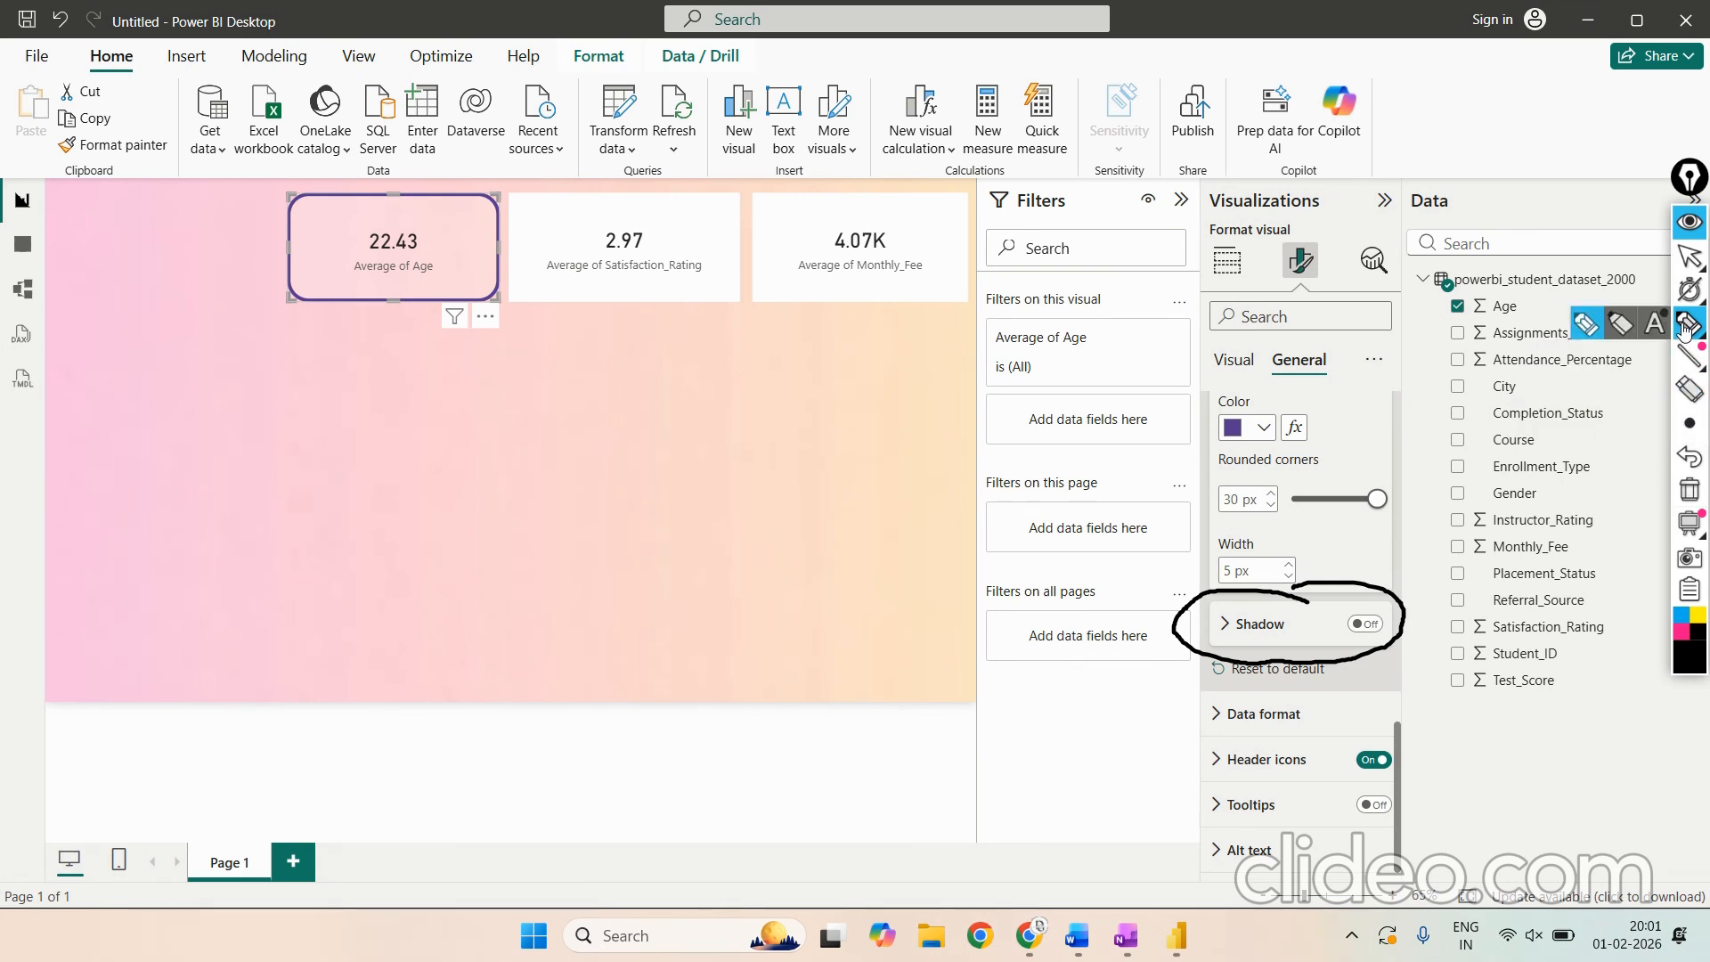
{"action": "mouse_move", "coordinate": [1700, 258]}
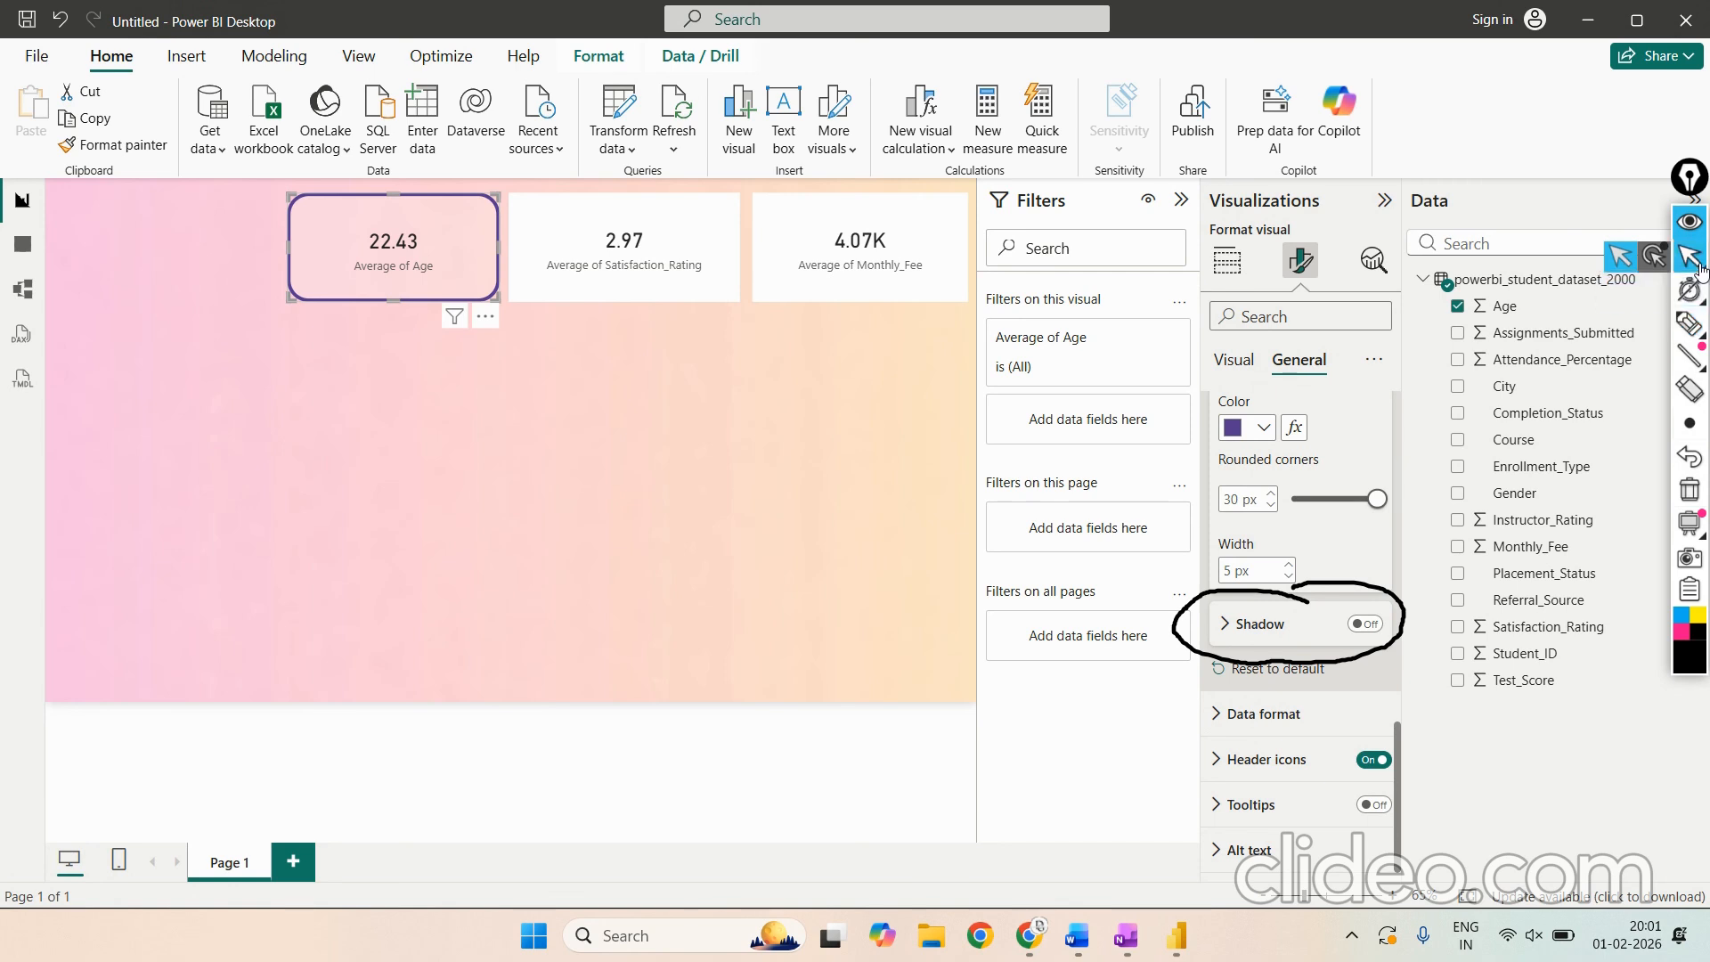
{"action": "left_click", "coordinate": [1691, 497]}
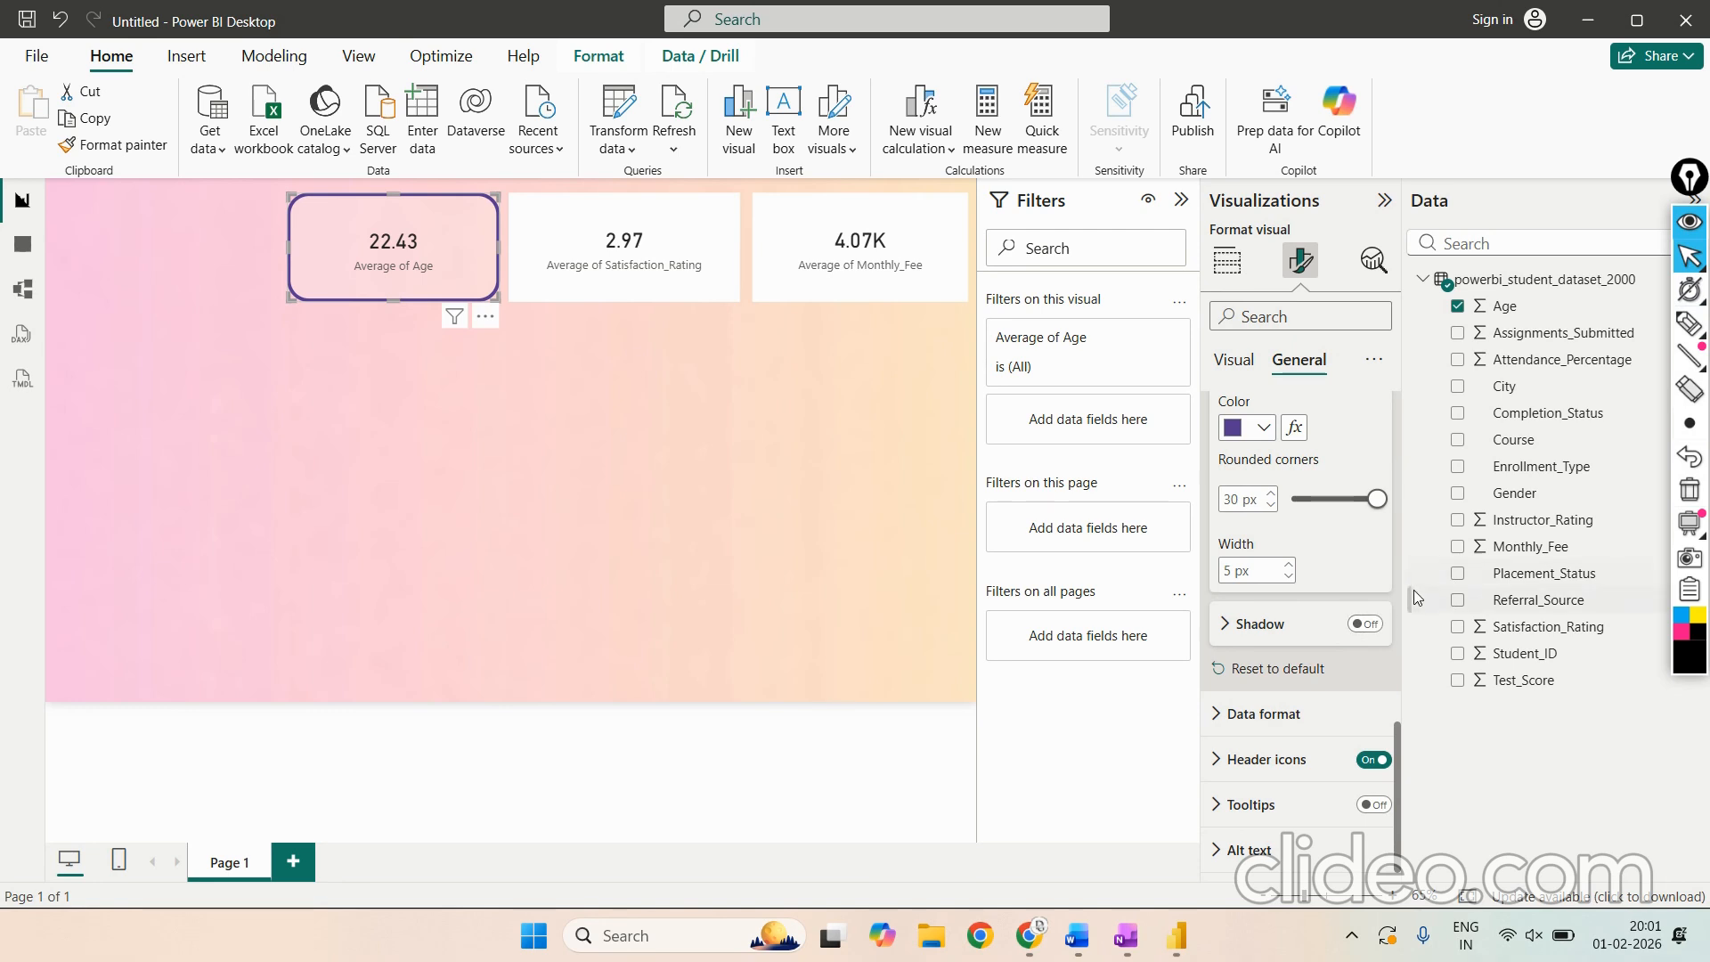
Step: Turn on the average-age card's shadow and expand its color, offset and position settings
{"action": "left_click", "coordinate": [1363, 625]}
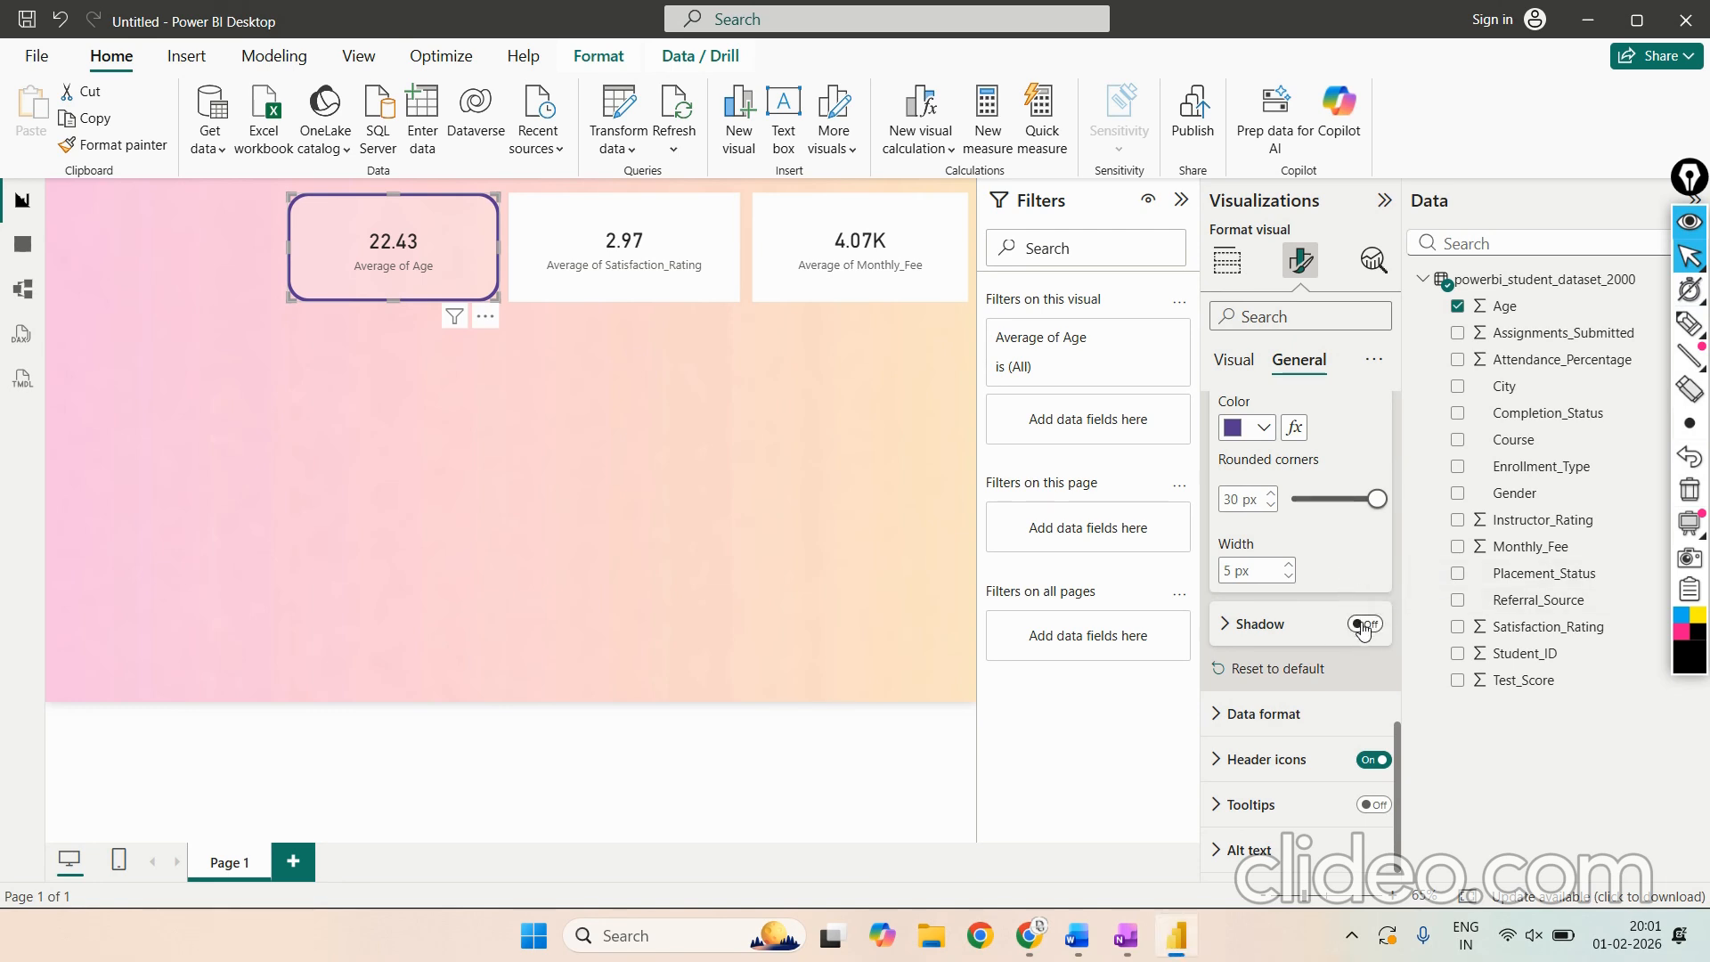
{"action": "left_click", "coordinate": [1233, 627]}
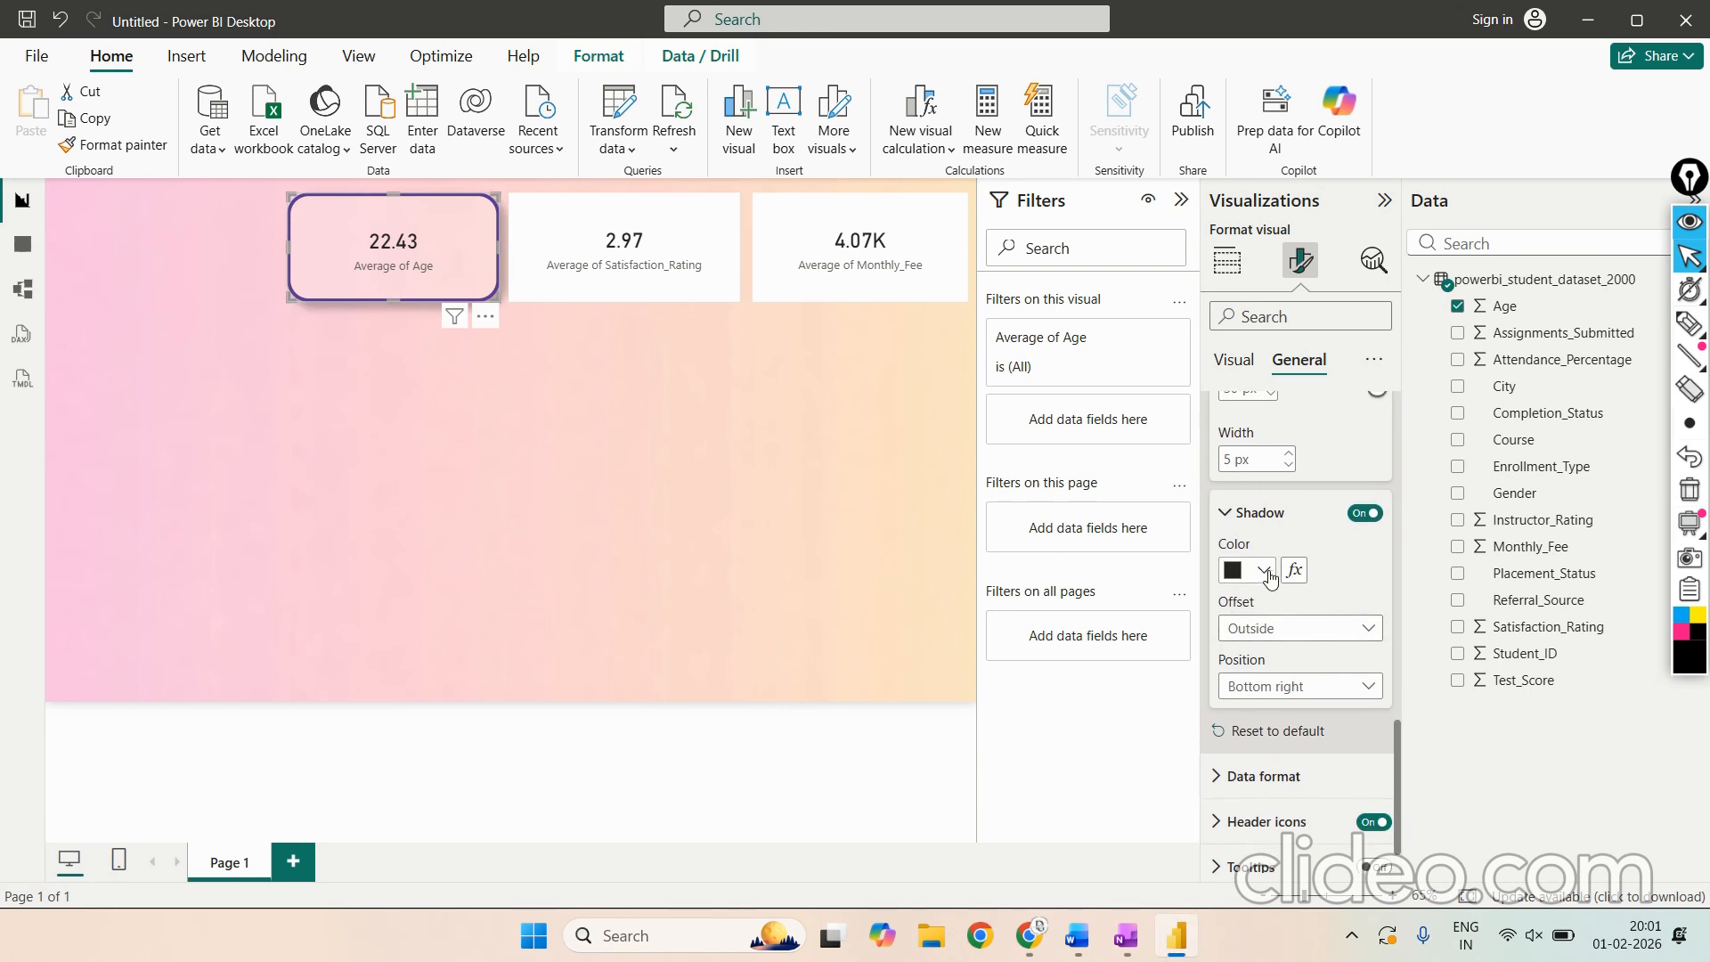
{"action": "scroll", "coordinate": [1271, 577], "scroll_direction": "down", "scroll_amount": 1}
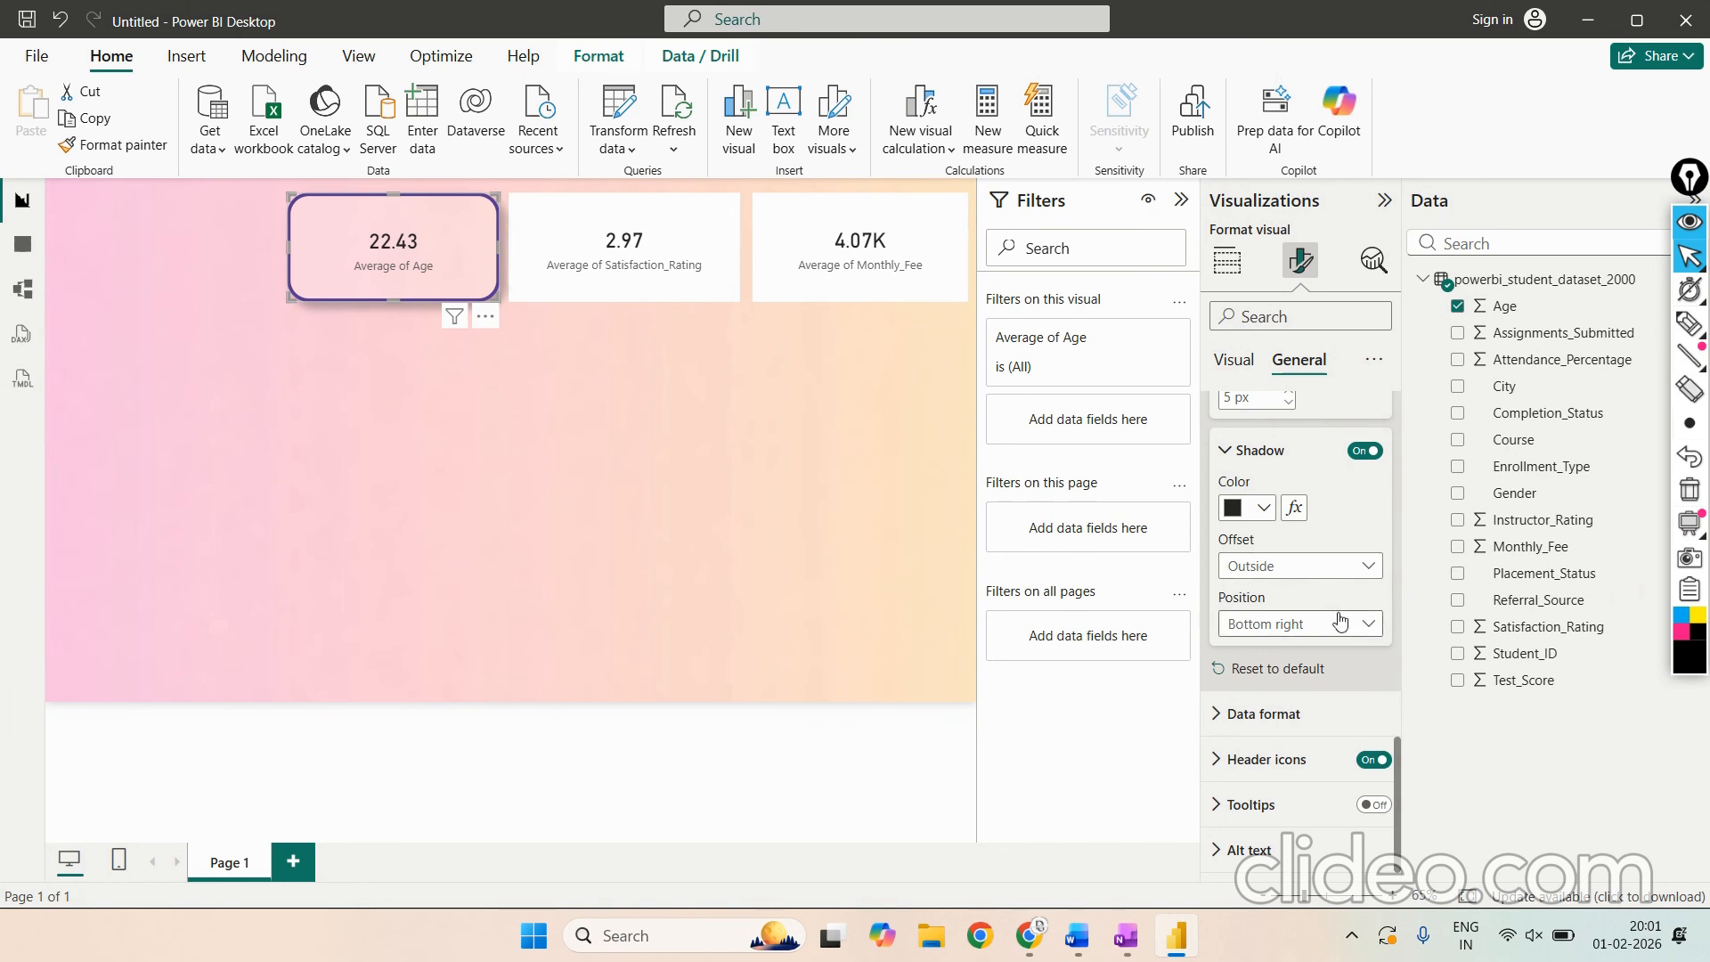
Step: Reselect the average-age card, reopen its visual-specific formatting, and look over the callout value options
{"action": "scroll", "coordinate": [1242, 700], "scroll_direction": "up", "scroll_amount": 10}
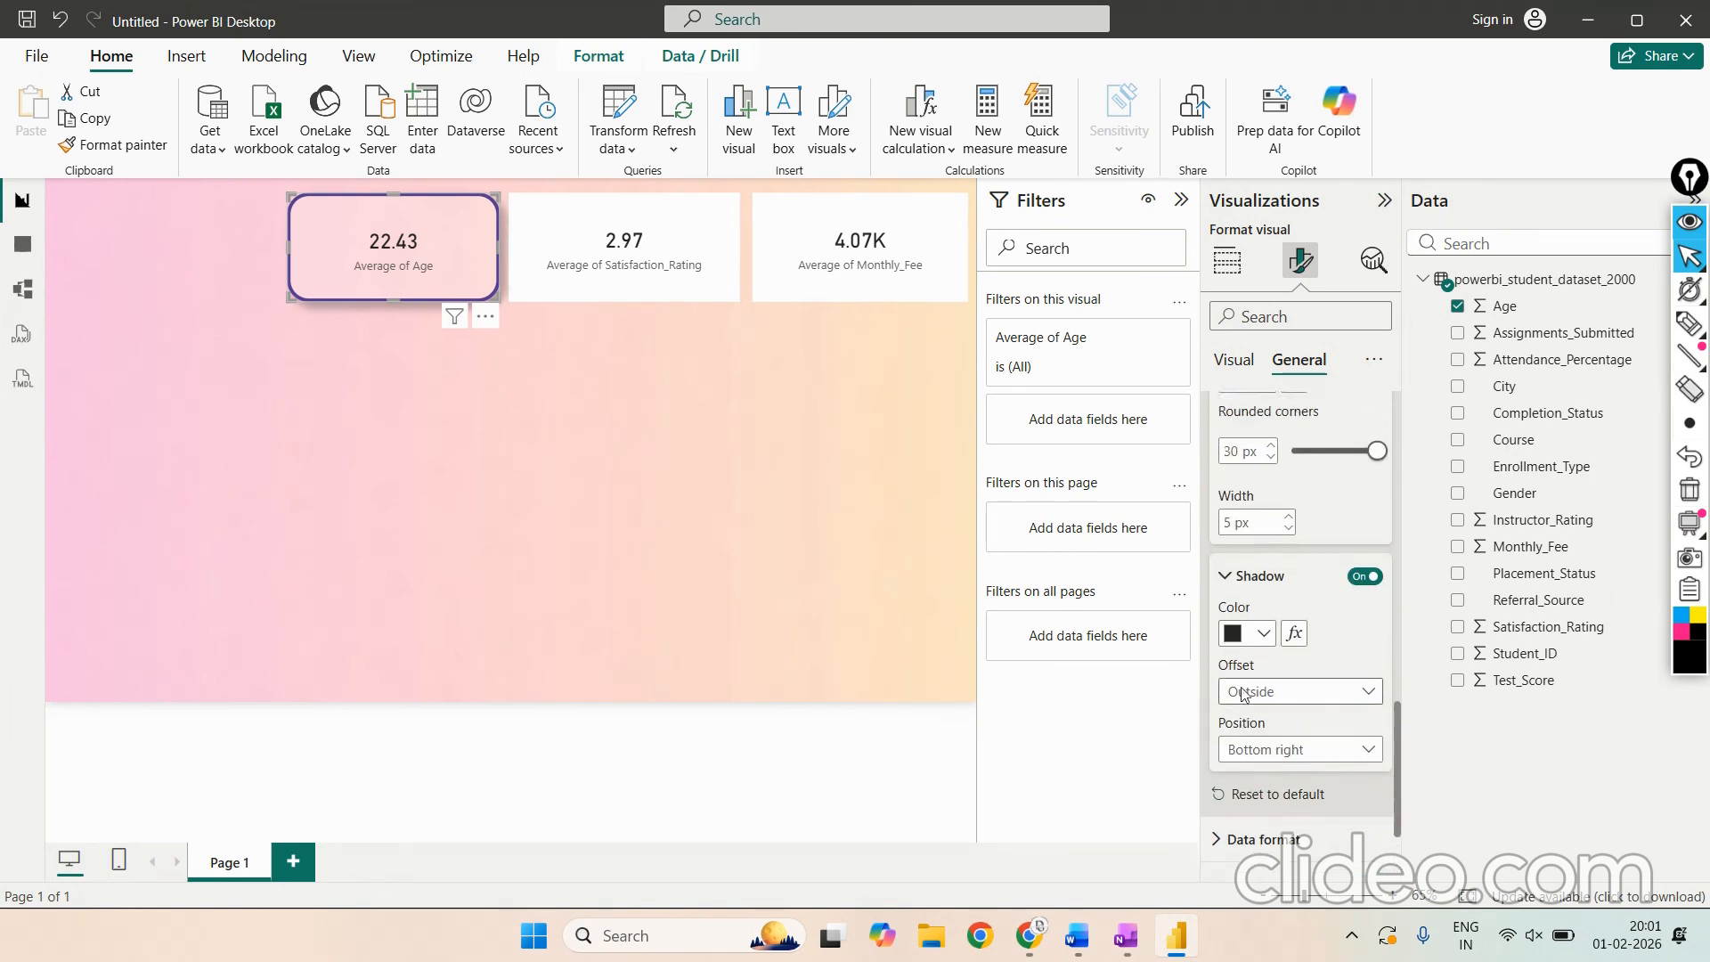
{"action": "scroll", "coordinate": [1244, 688], "scroll_direction": "up", "scroll_amount": 2}
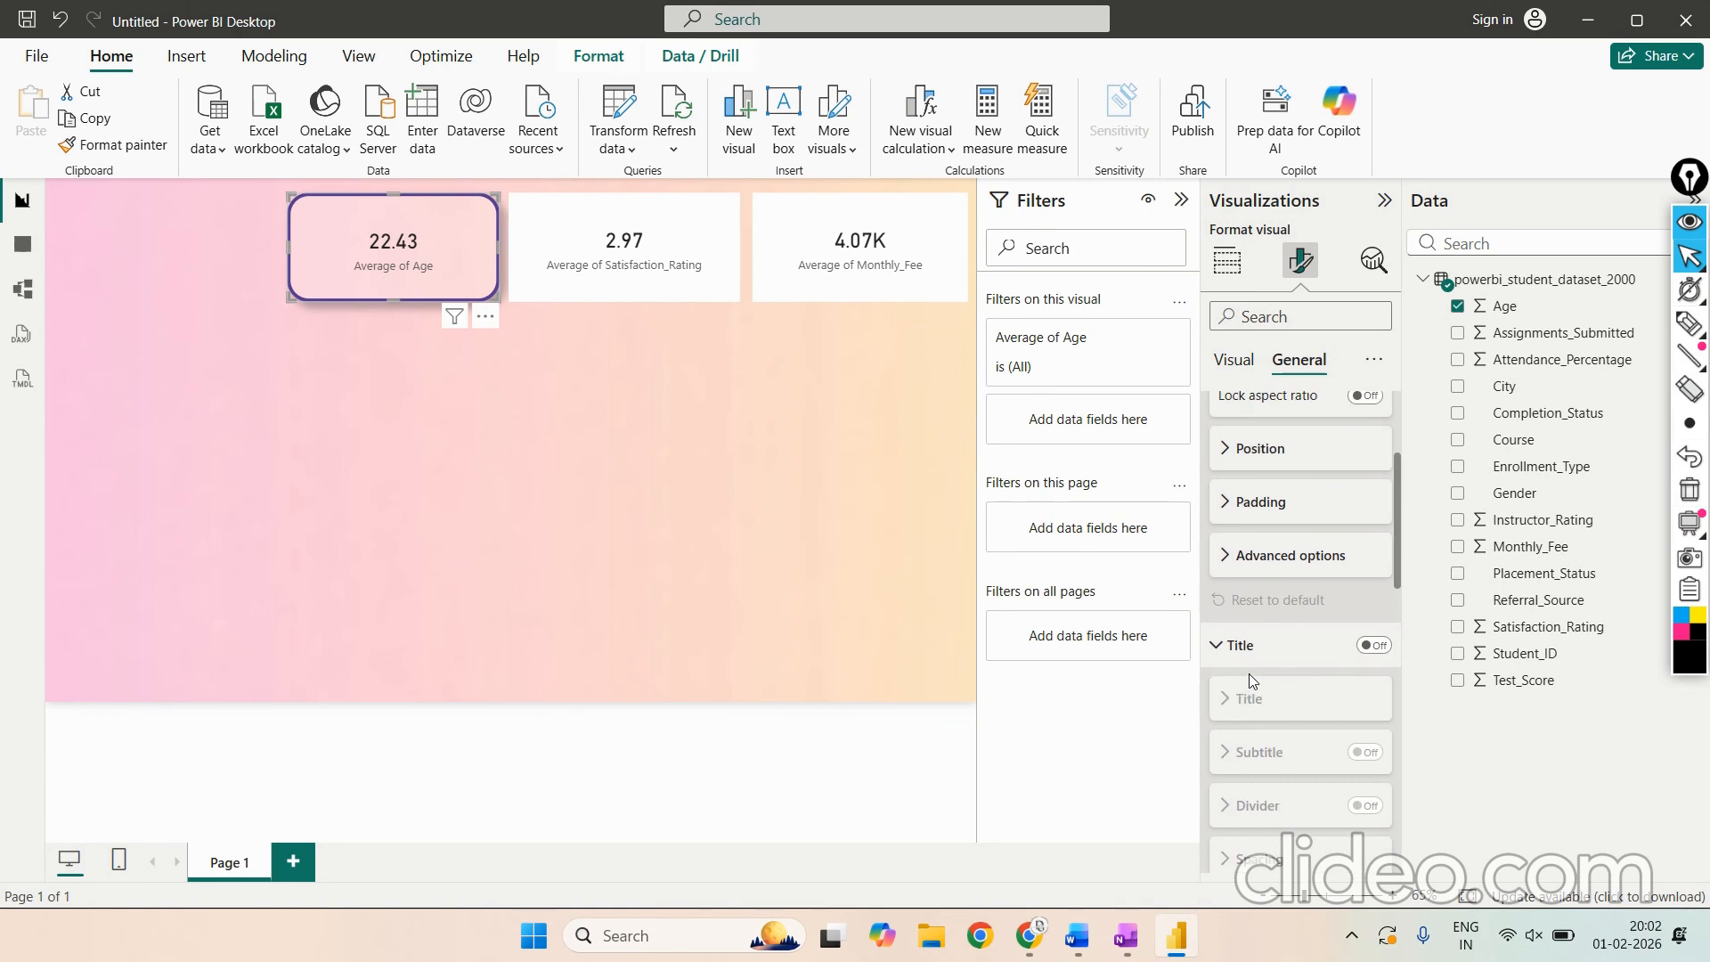
{"action": "scroll", "coordinate": [1249, 677], "scroll_direction": "up", "scroll_amount": 3}
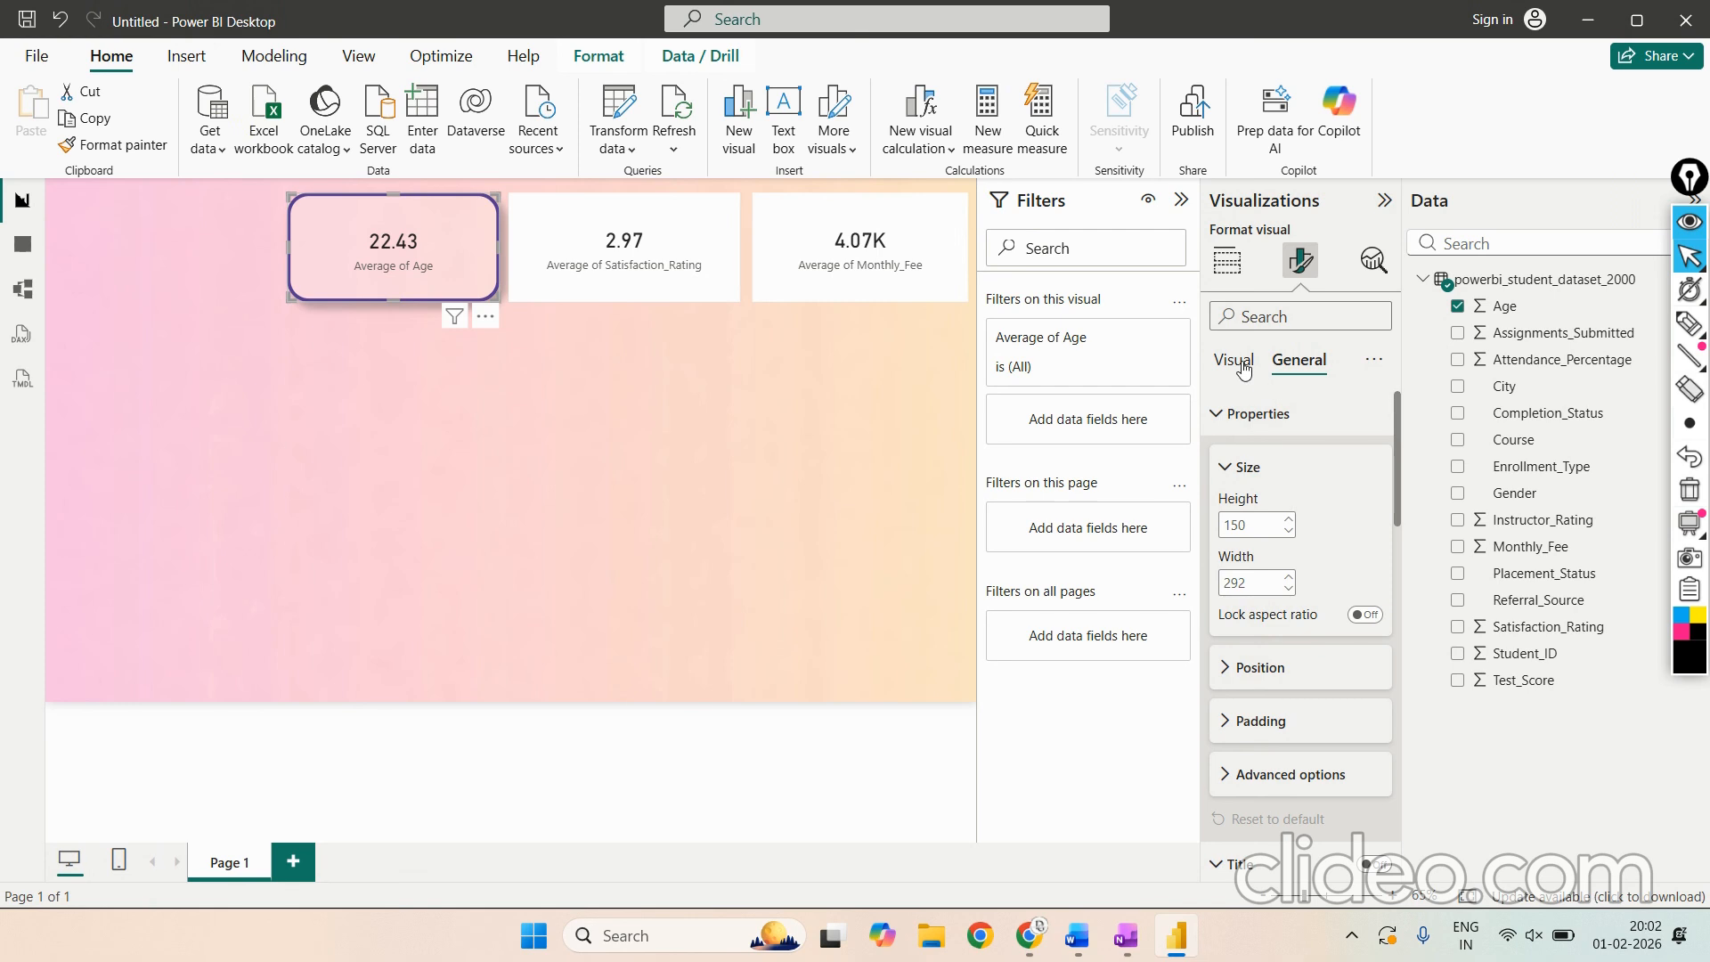
{"action": "left_click", "coordinate": [617, 515]}
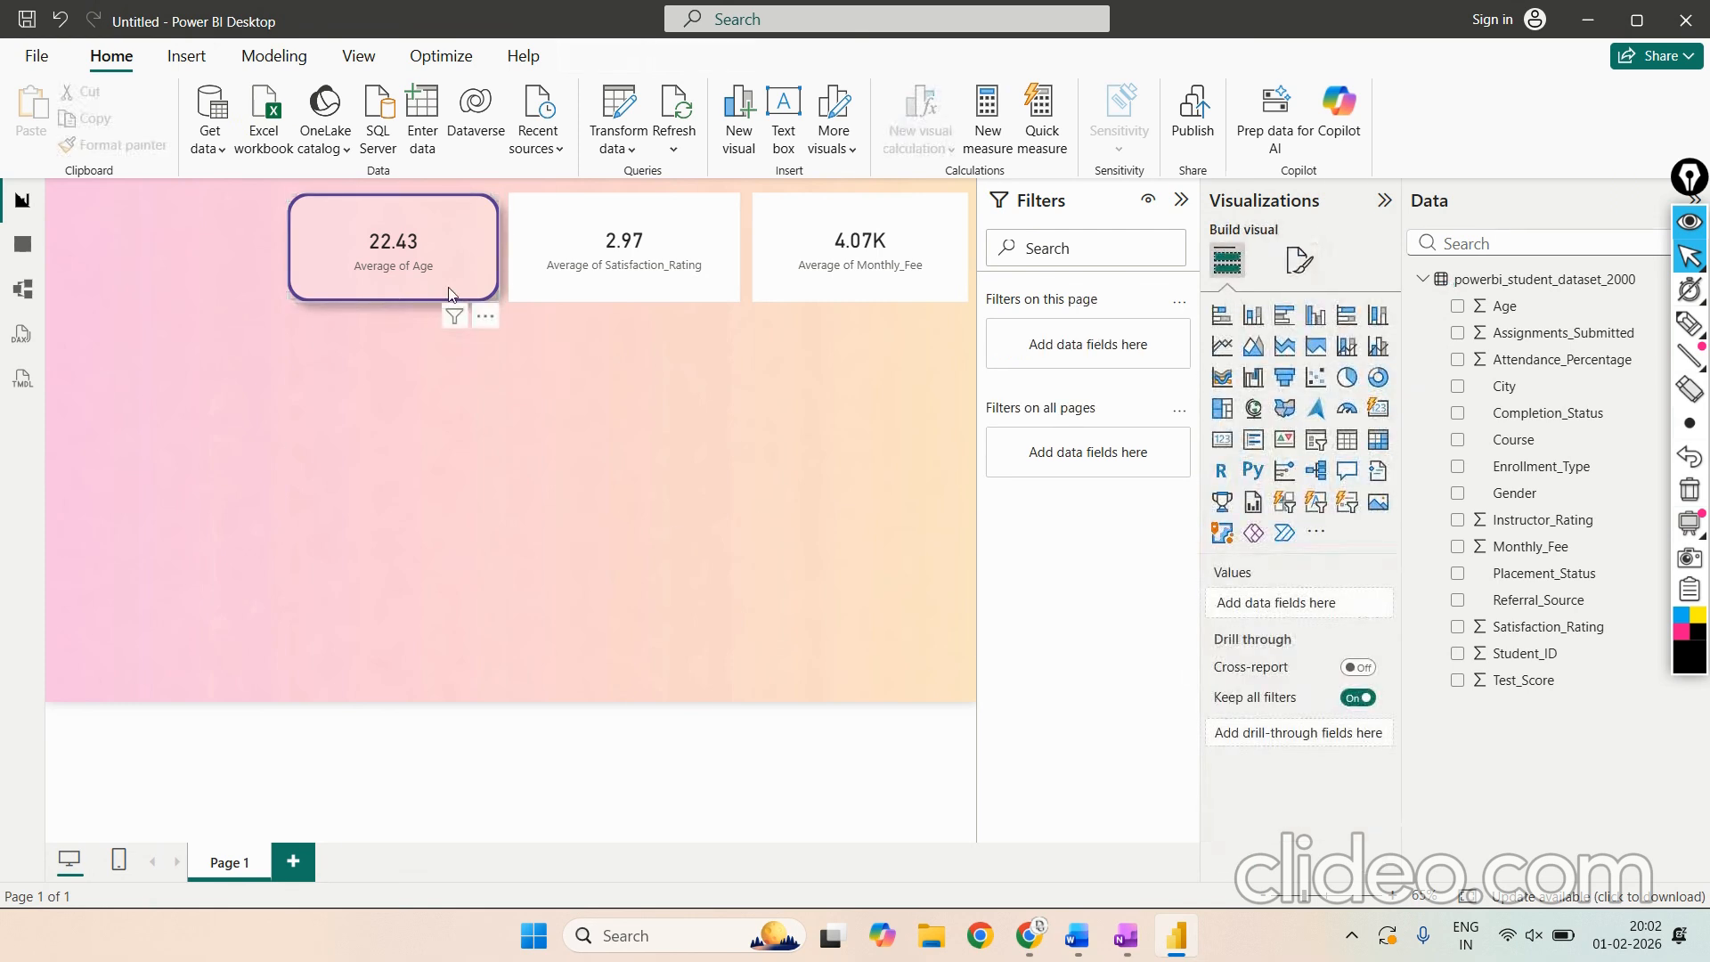
{"action": "left_click", "coordinate": [447, 283]}
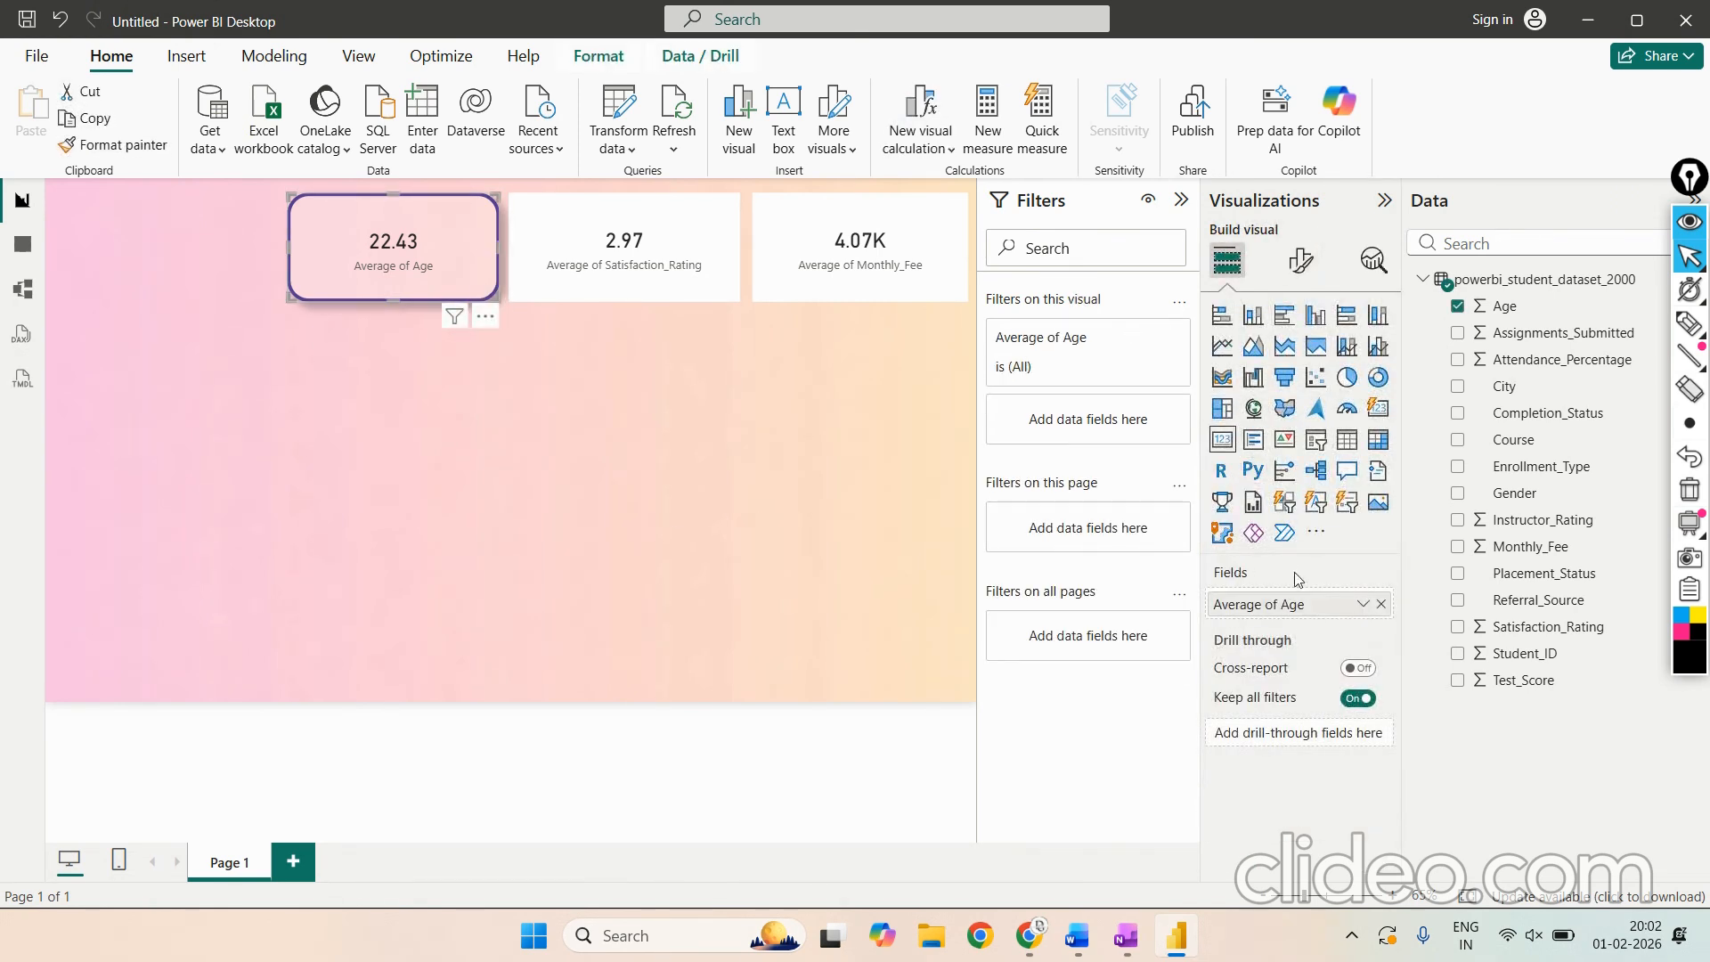
{"action": "left_click", "coordinate": [1301, 260]}
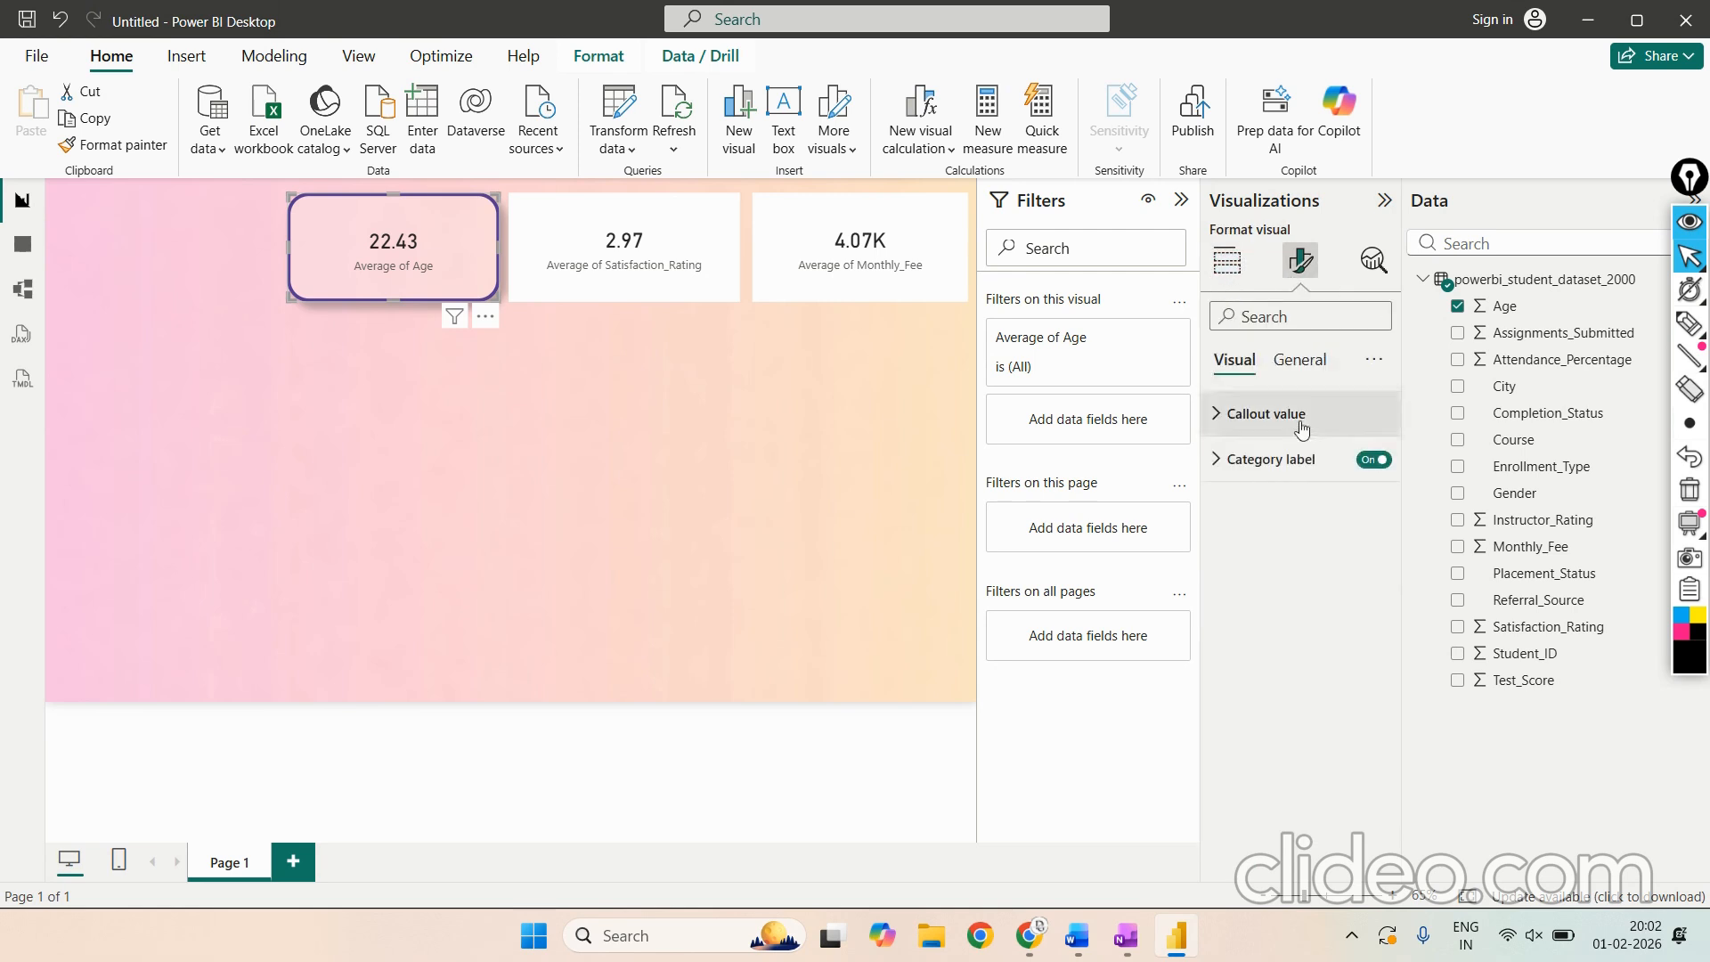
{"action": "left_click", "coordinate": [1272, 417]}
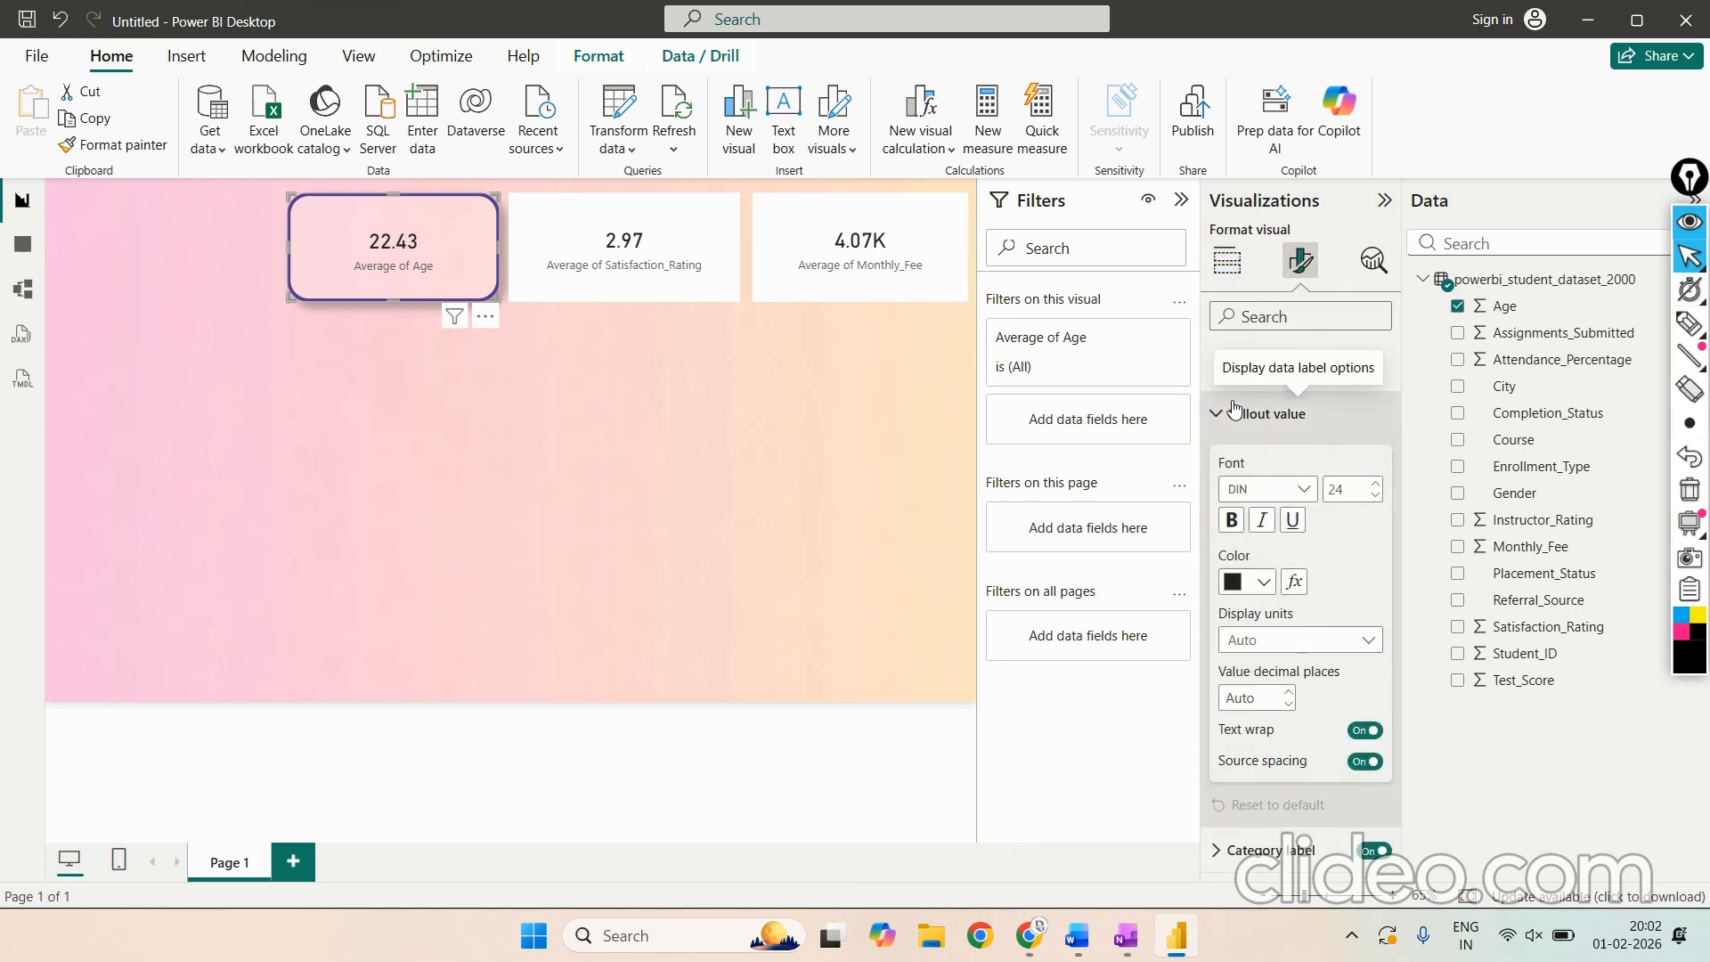
{"action": "left_click", "coordinate": [1238, 413]}
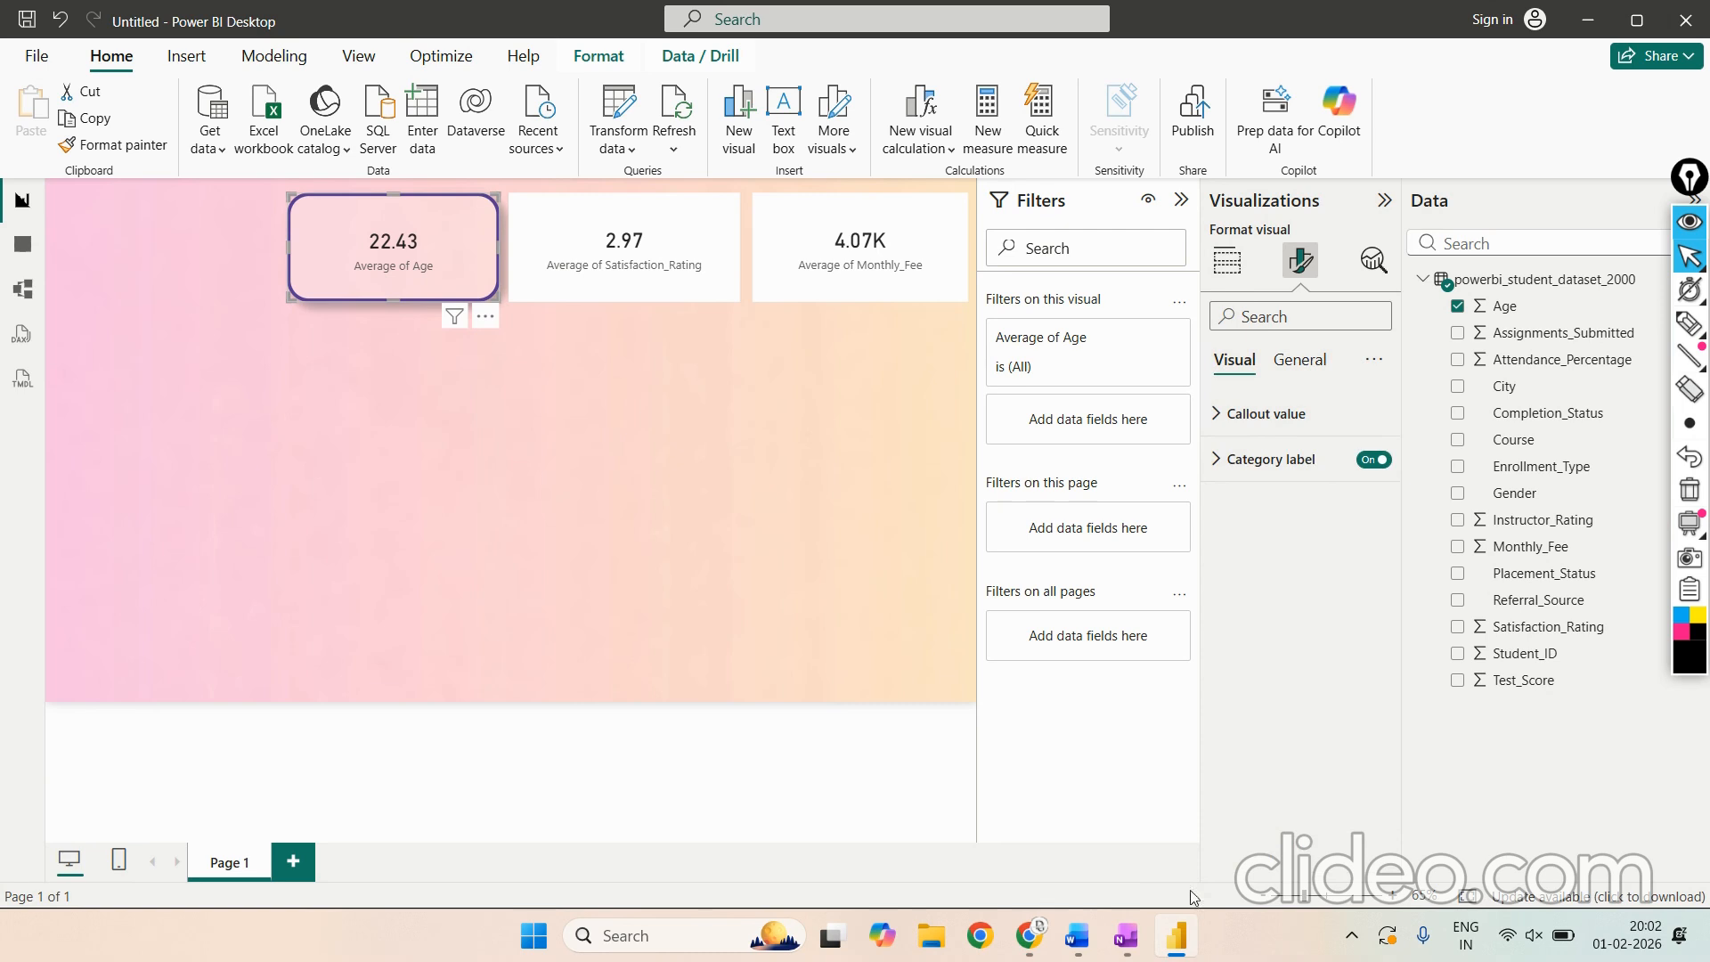
Step: Switch to OneNote to examine the reference dashboard's cards, and return to Power BI Desktop
{"action": "left_click", "coordinate": [1125, 933]}
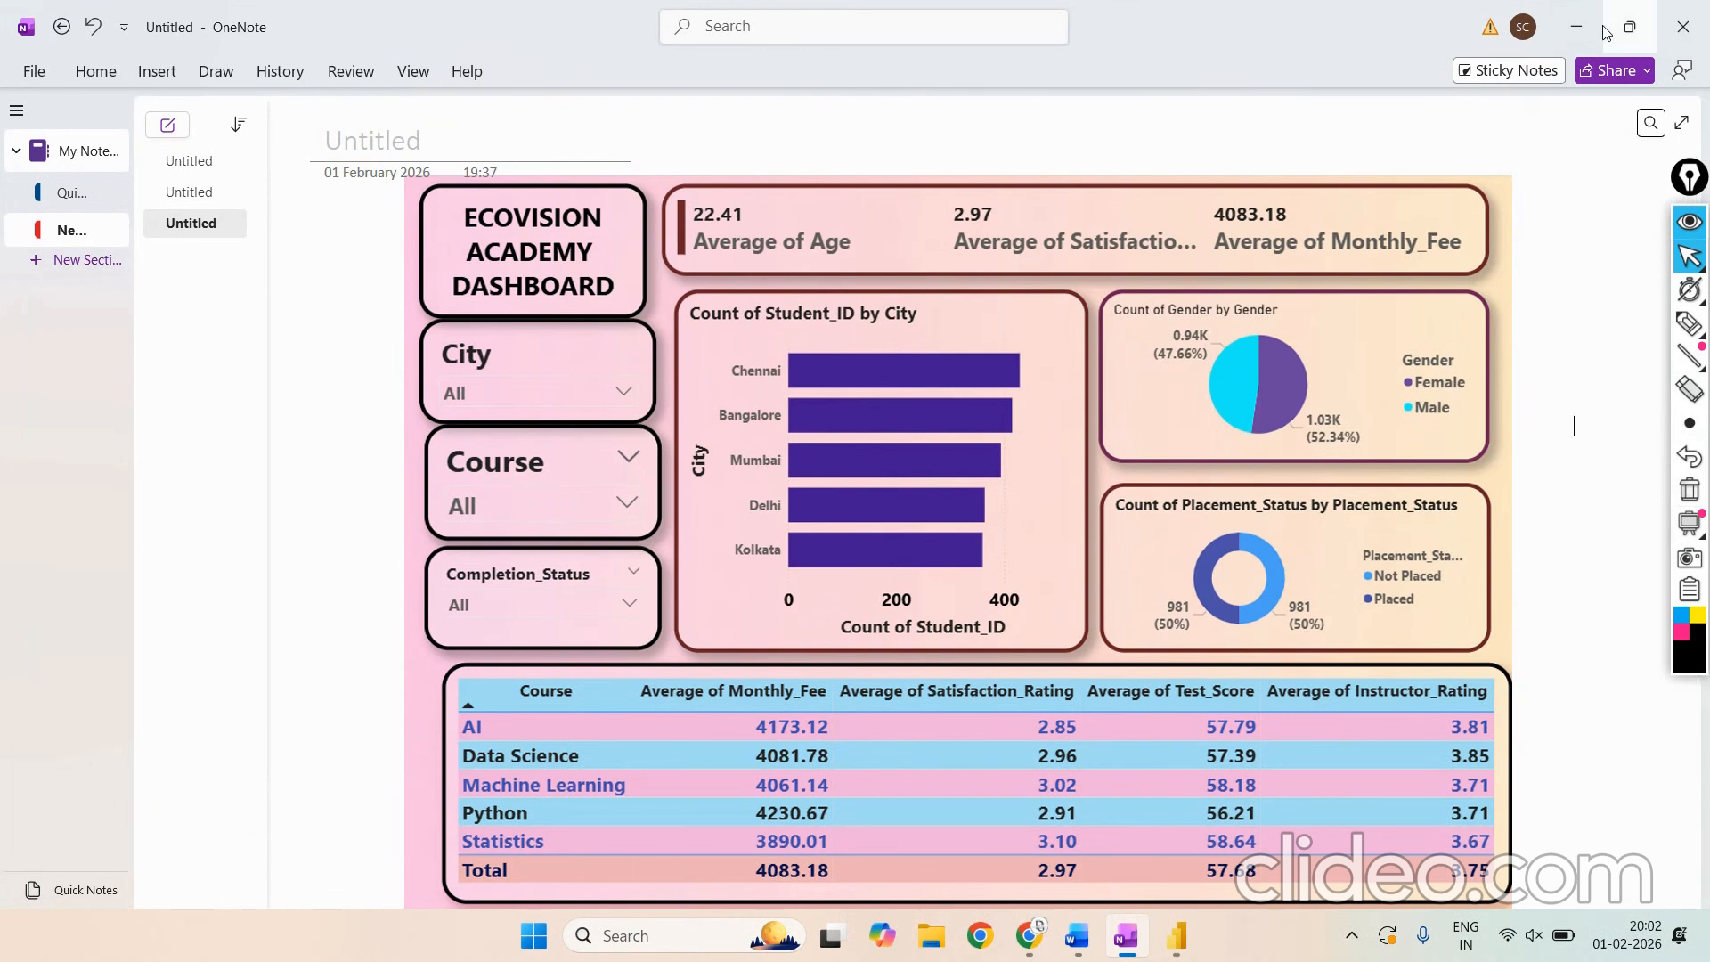
{"action": "left_click", "coordinate": [1177, 935]}
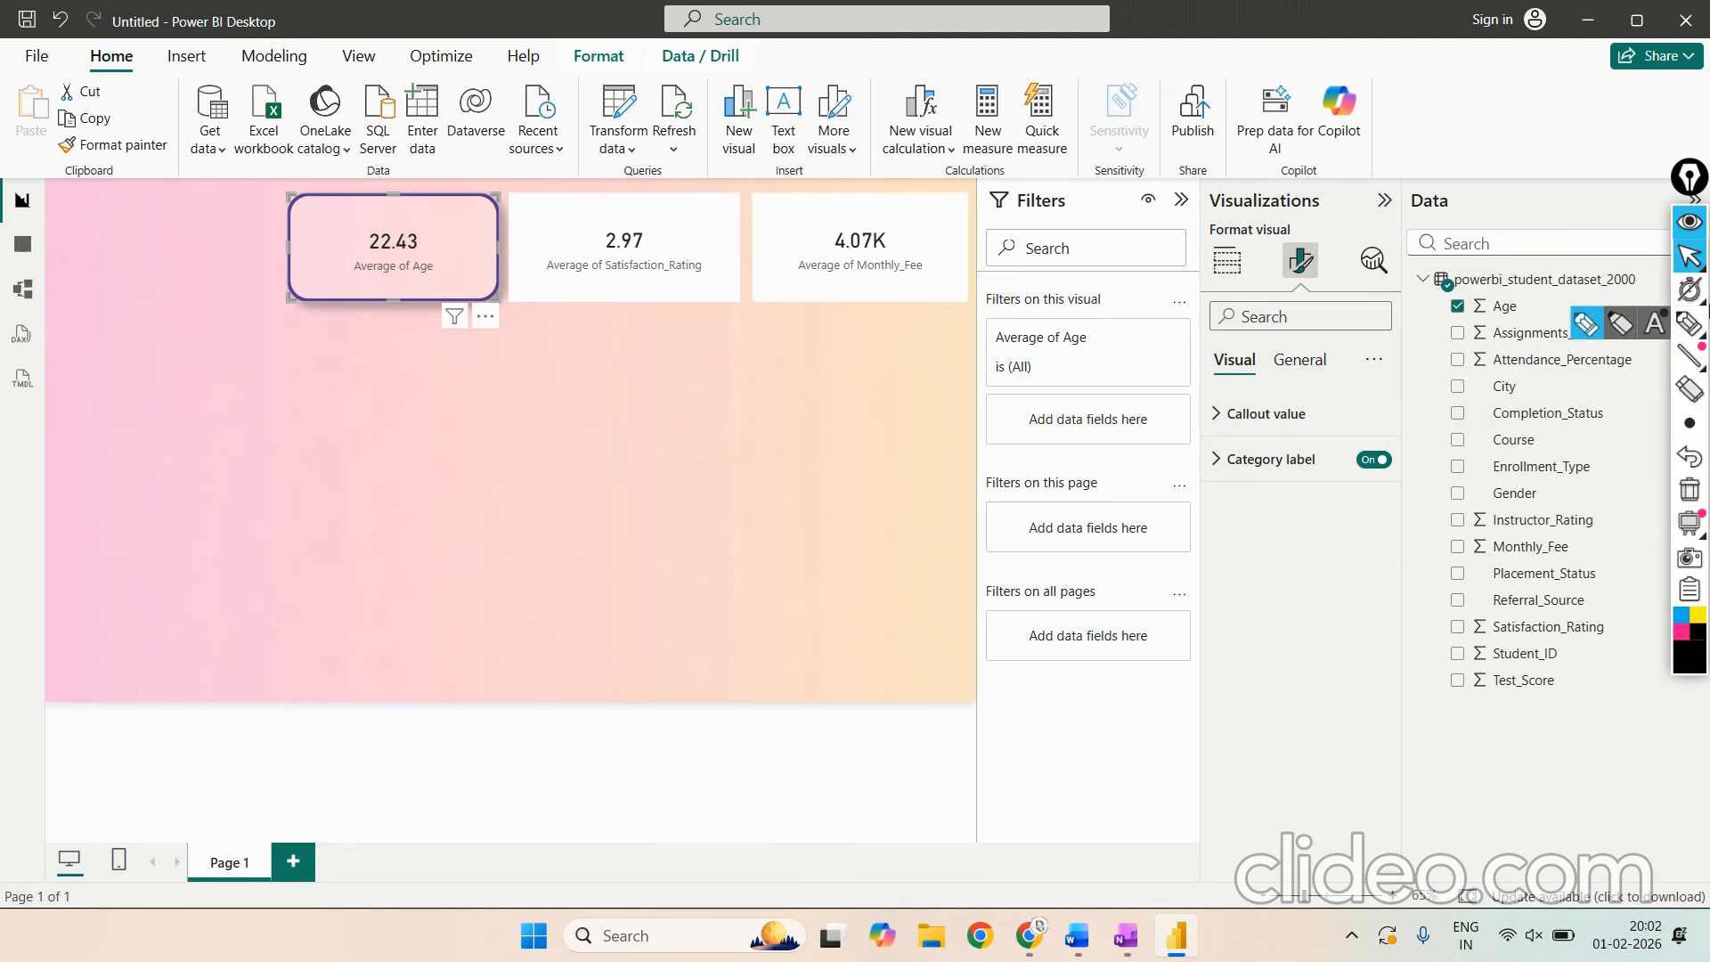
Step: Circle the General and Visual formatting categories with the annotation pen, and clear the marks
{"action": "left_click", "coordinate": [1697, 318]}
{"action": "mouse_move", "coordinate": [1354, 345]}
{"action": "left_mouse_down"}
{"action": "mouse_move", "coordinate": [1283, 333]}
{"action": "mouse_move", "coordinate": [1361, 405]}
{"action": "mouse_move", "coordinate": [1357, 355]}
{"action": "left_mouse_up"}
{"action": "left_click", "coordinate": [1689, 257]}
{"action": "mouse_move", "coordinate": [1693, 335]}
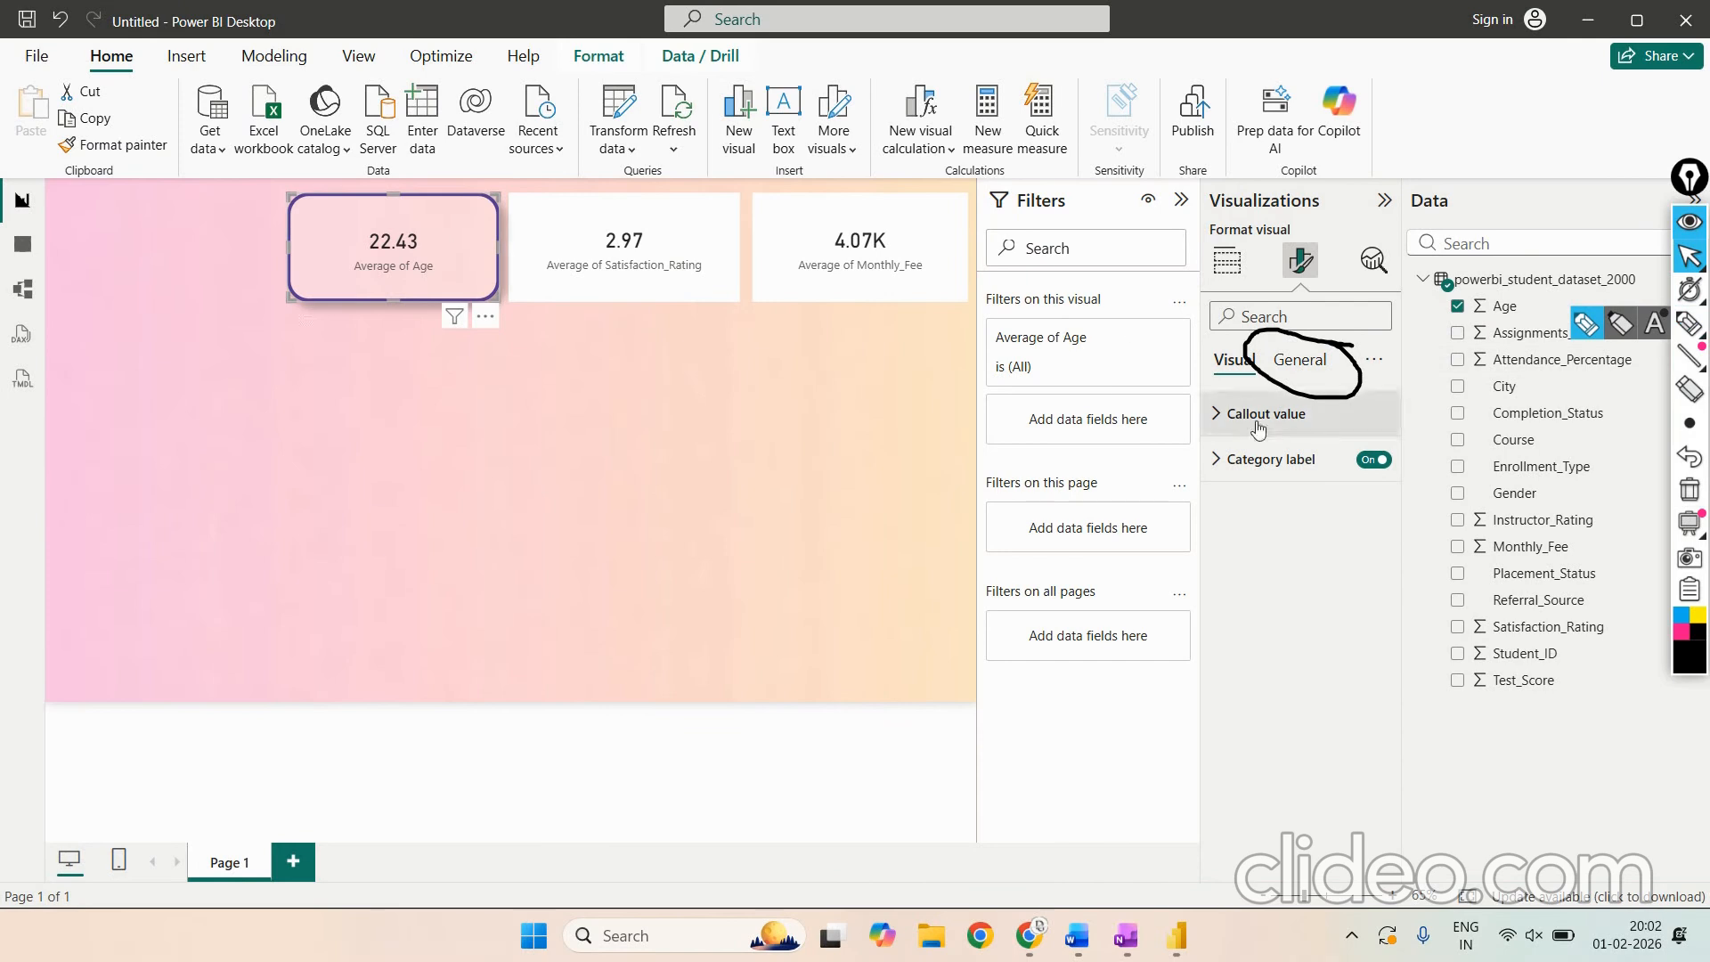
{"action": "left_click", "coordinate": [1690, 322]}
{"action": "mouse_move", "coordinate": [1226, 343]}
{"action": "left_mouse_down"}
{"action": "mouse_move", "coordinate": [1256, 417]}
{"action": "mouse_move", "coordinate": [1290, 379]}
{"action": "mouse_move", "coordinate": [1267, 349]}
{"action": "left_mouse_up"}
{"action": "mouse_move", "coordinate": [1673, 436]}
{"action": "left_click", "coordinate": [1689, 490]}
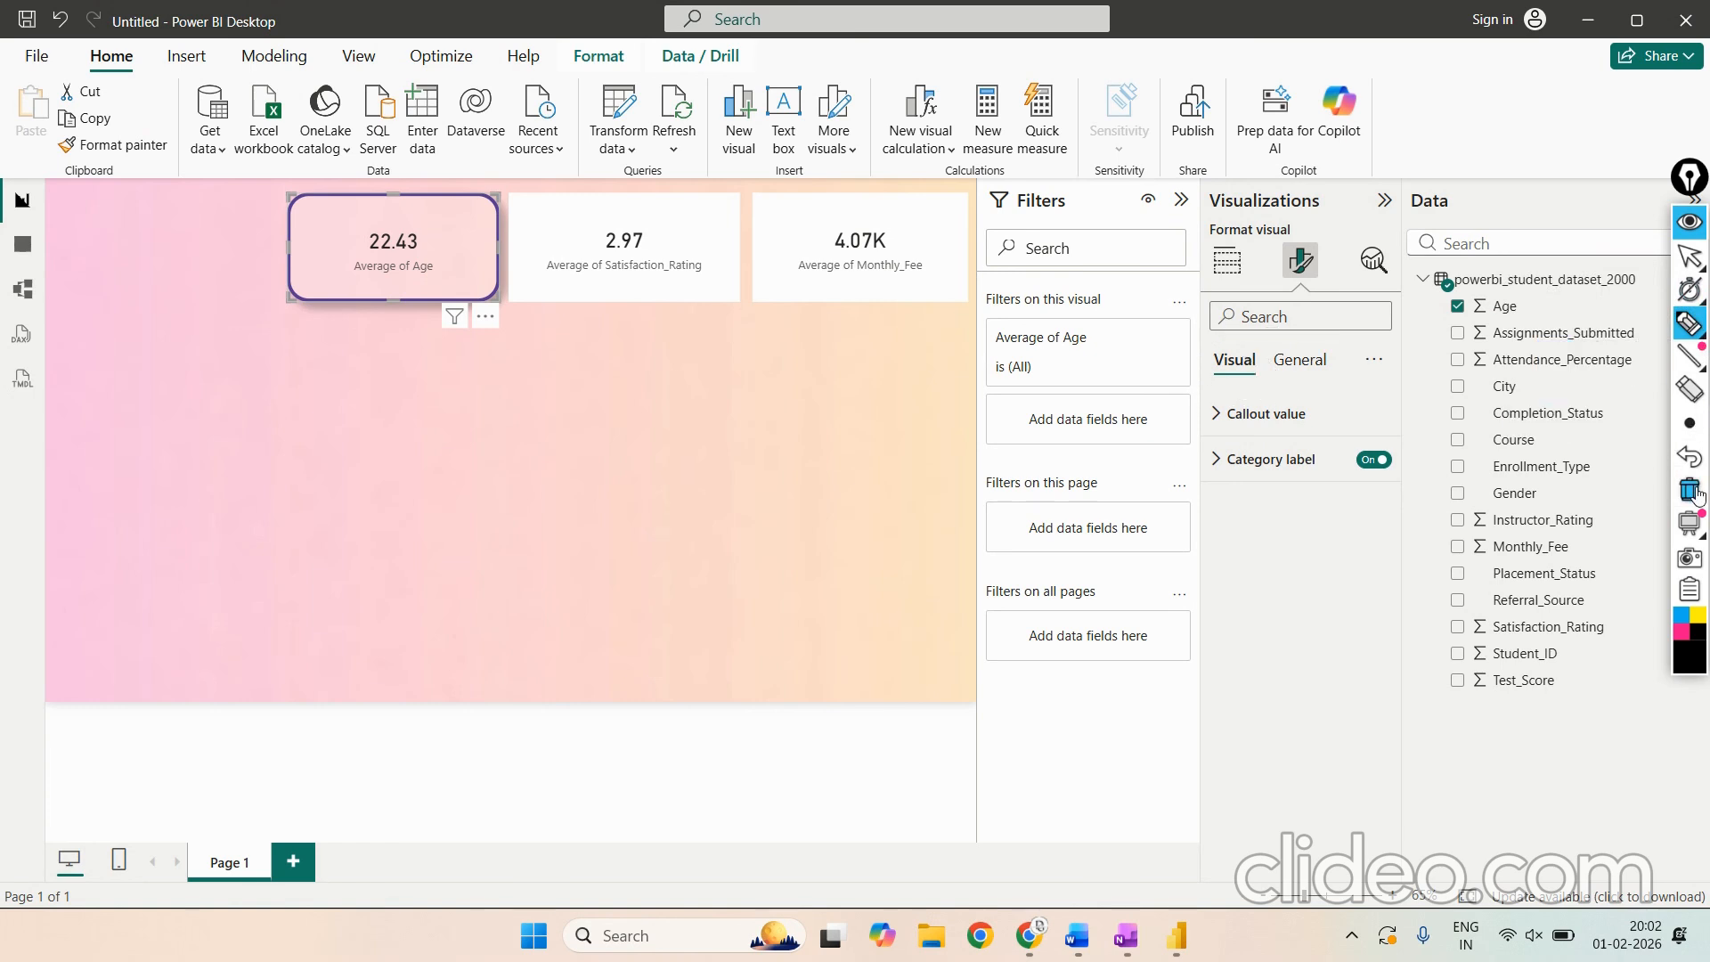
Step: Set the average-age card's callout value font to Segoe UI Bold
{"action": "mouse_move", "coordinate": [1700, 328]}
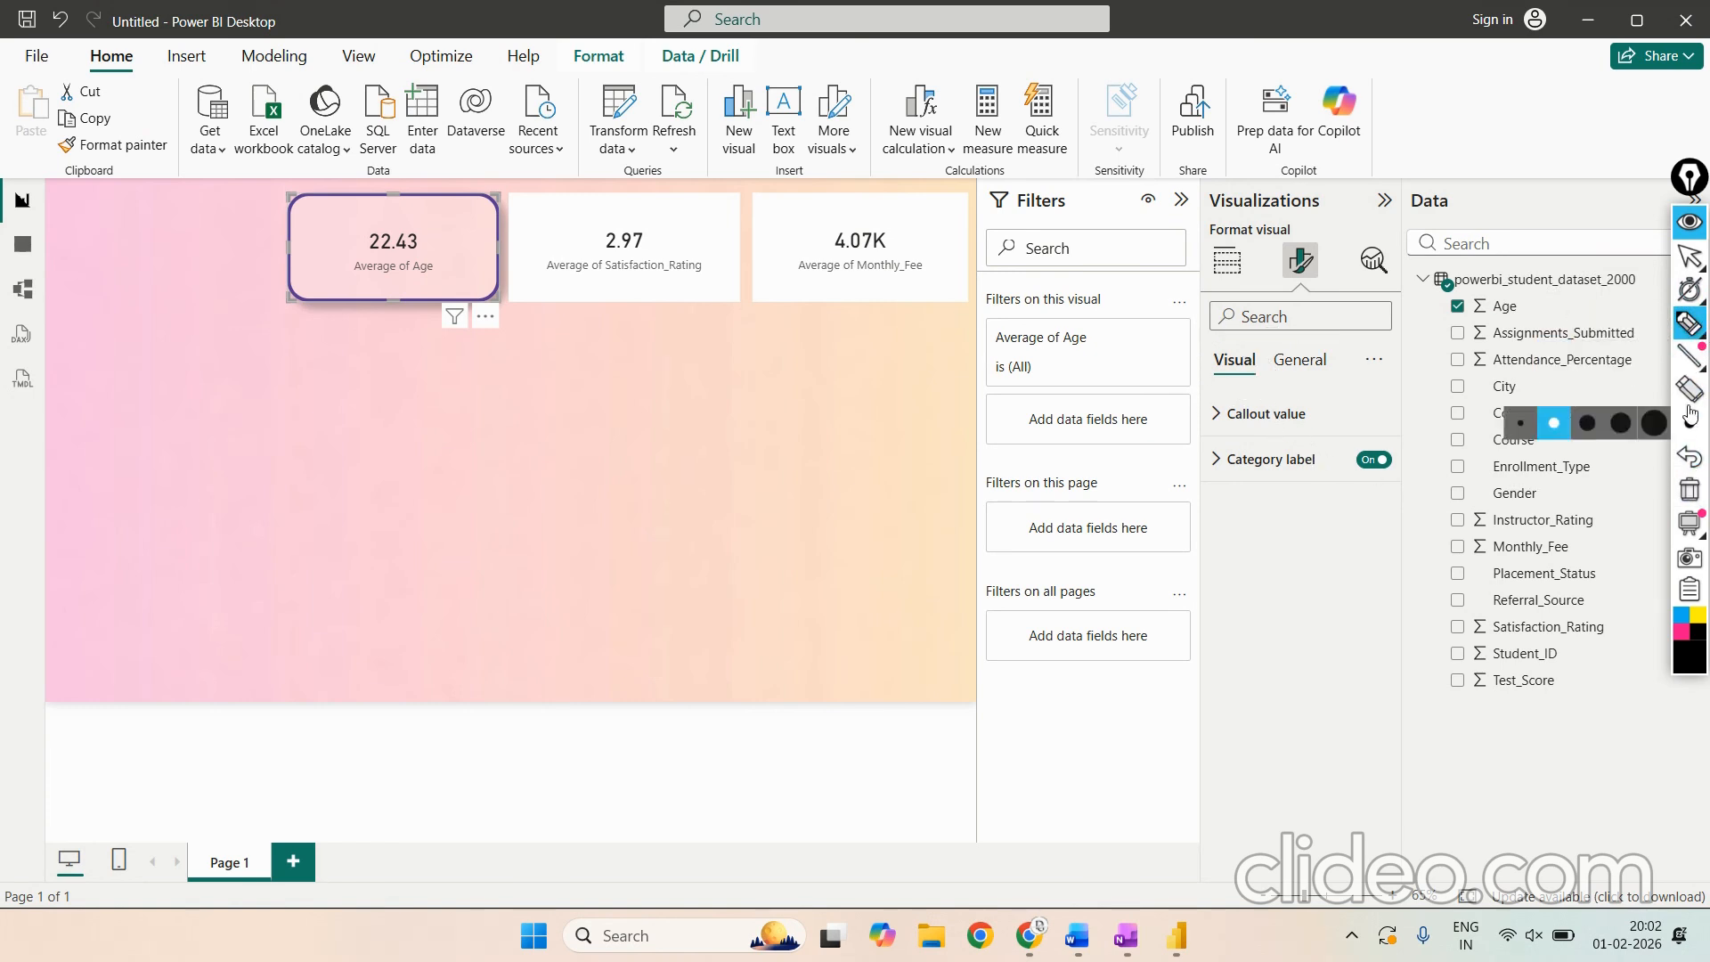
{"action": "left_click", "coordinate": [1688, 258]}
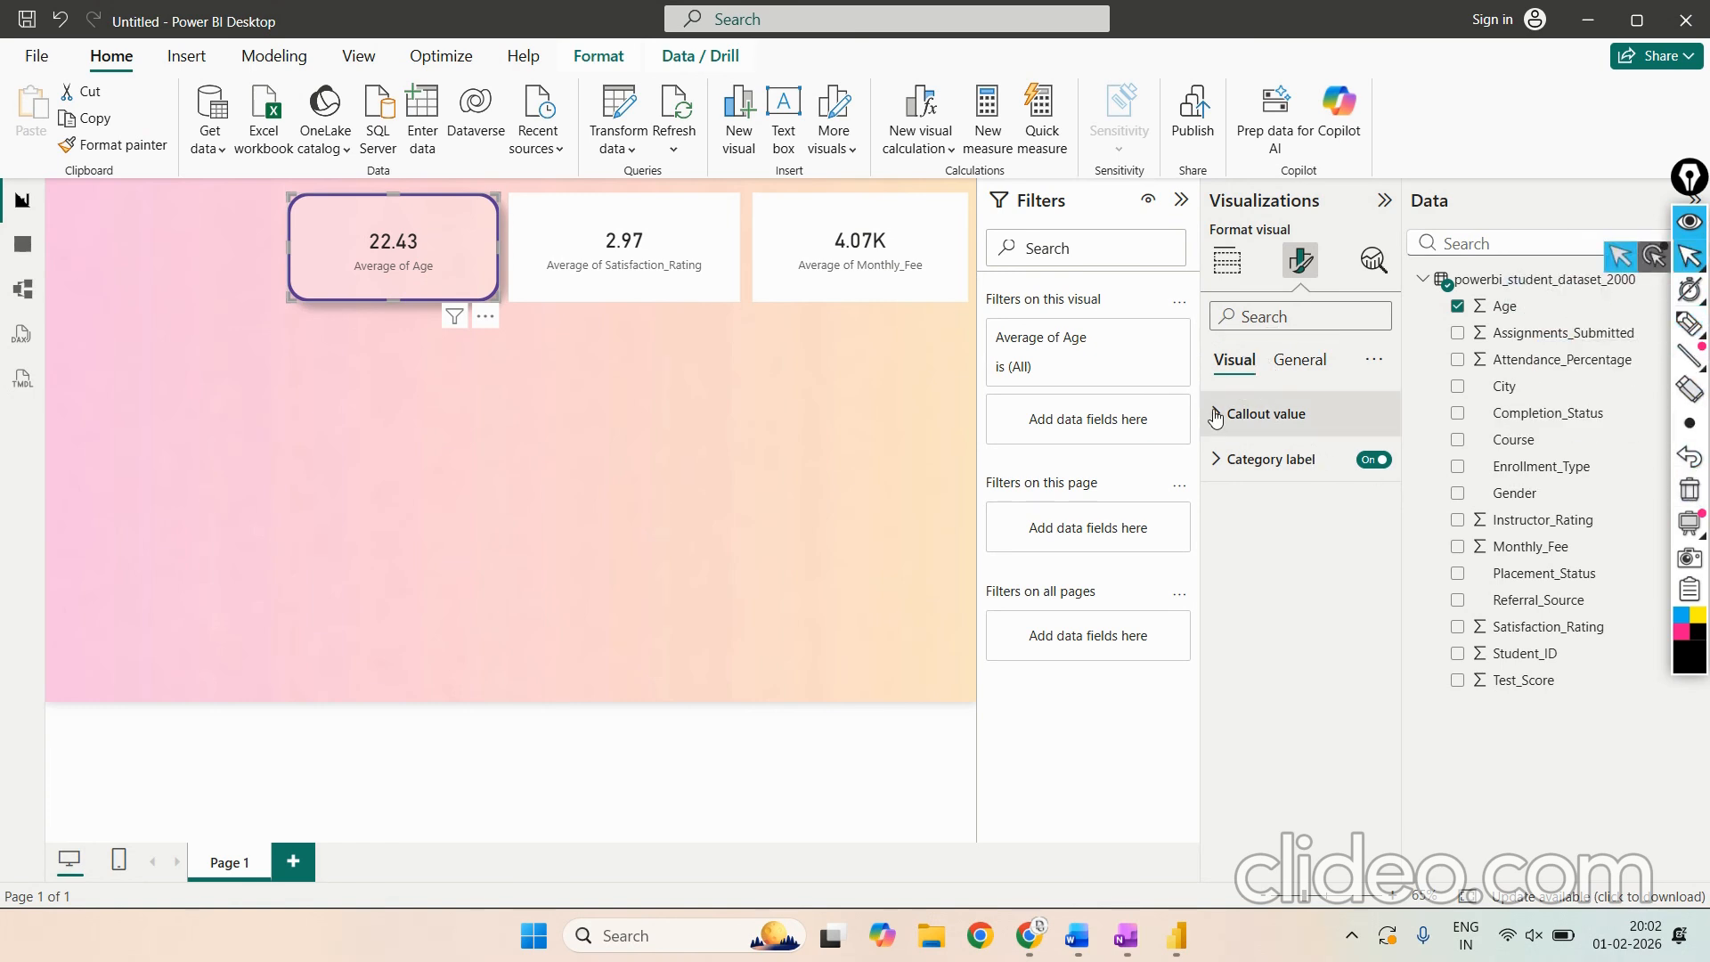
{"action": "left_click", "coordinate": [1266, 413]}
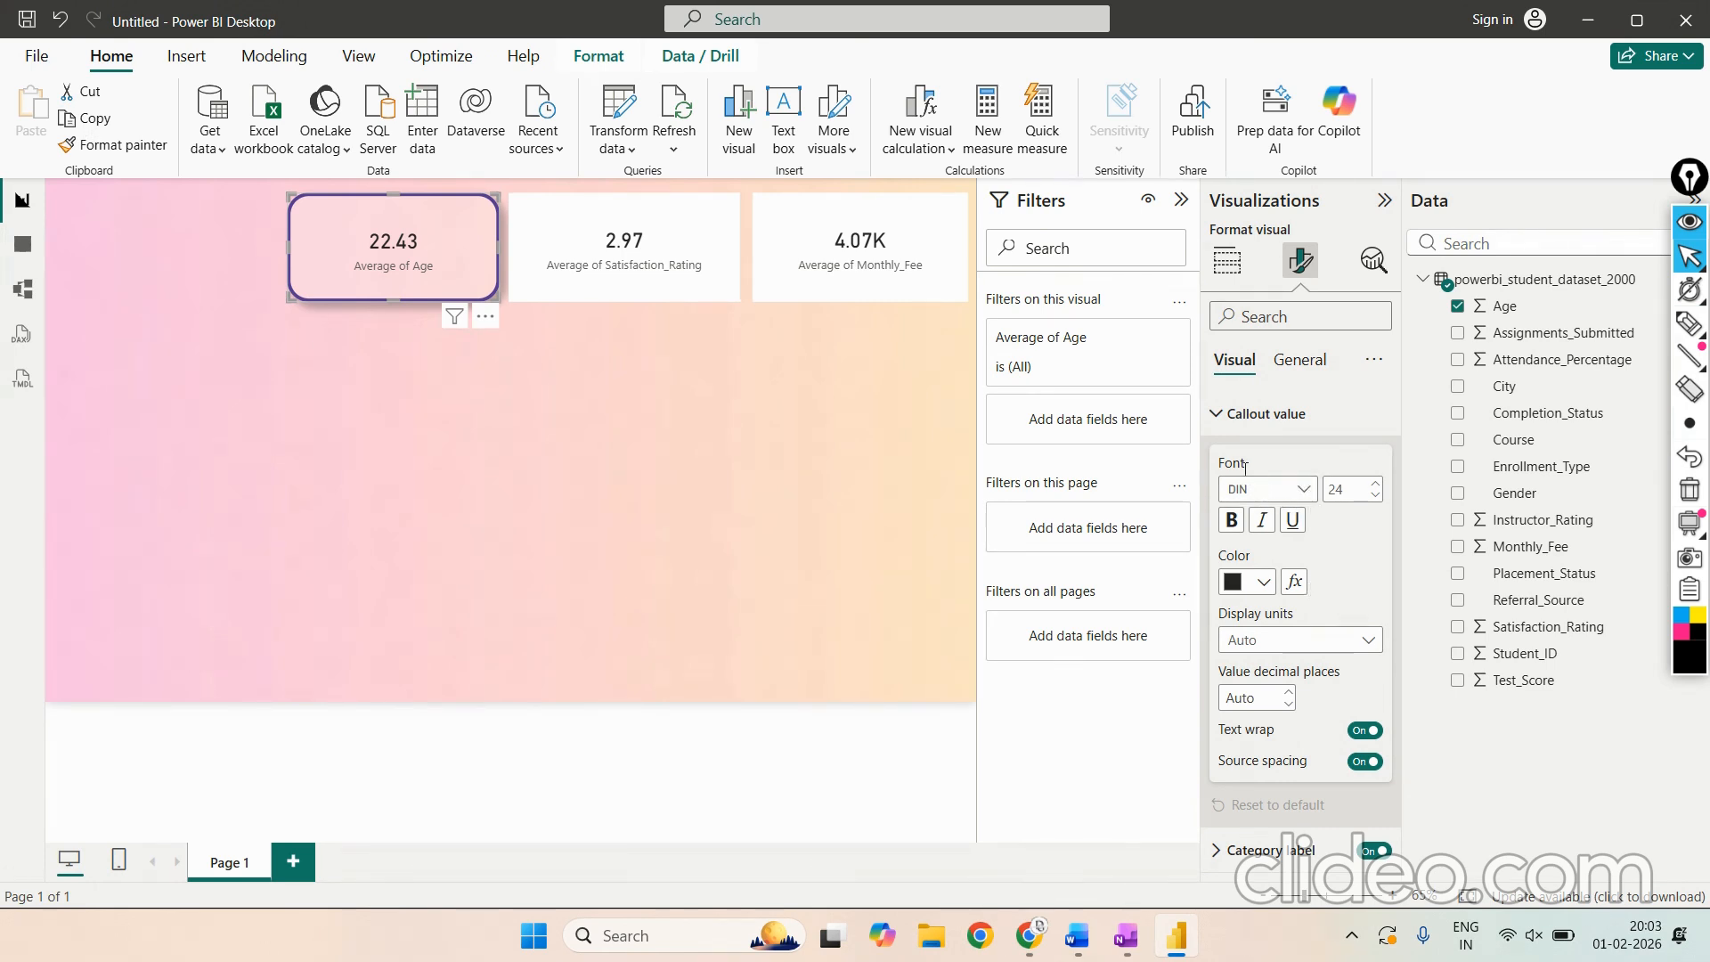
{"action": "left_click", "coordinate": [1308, 492]}
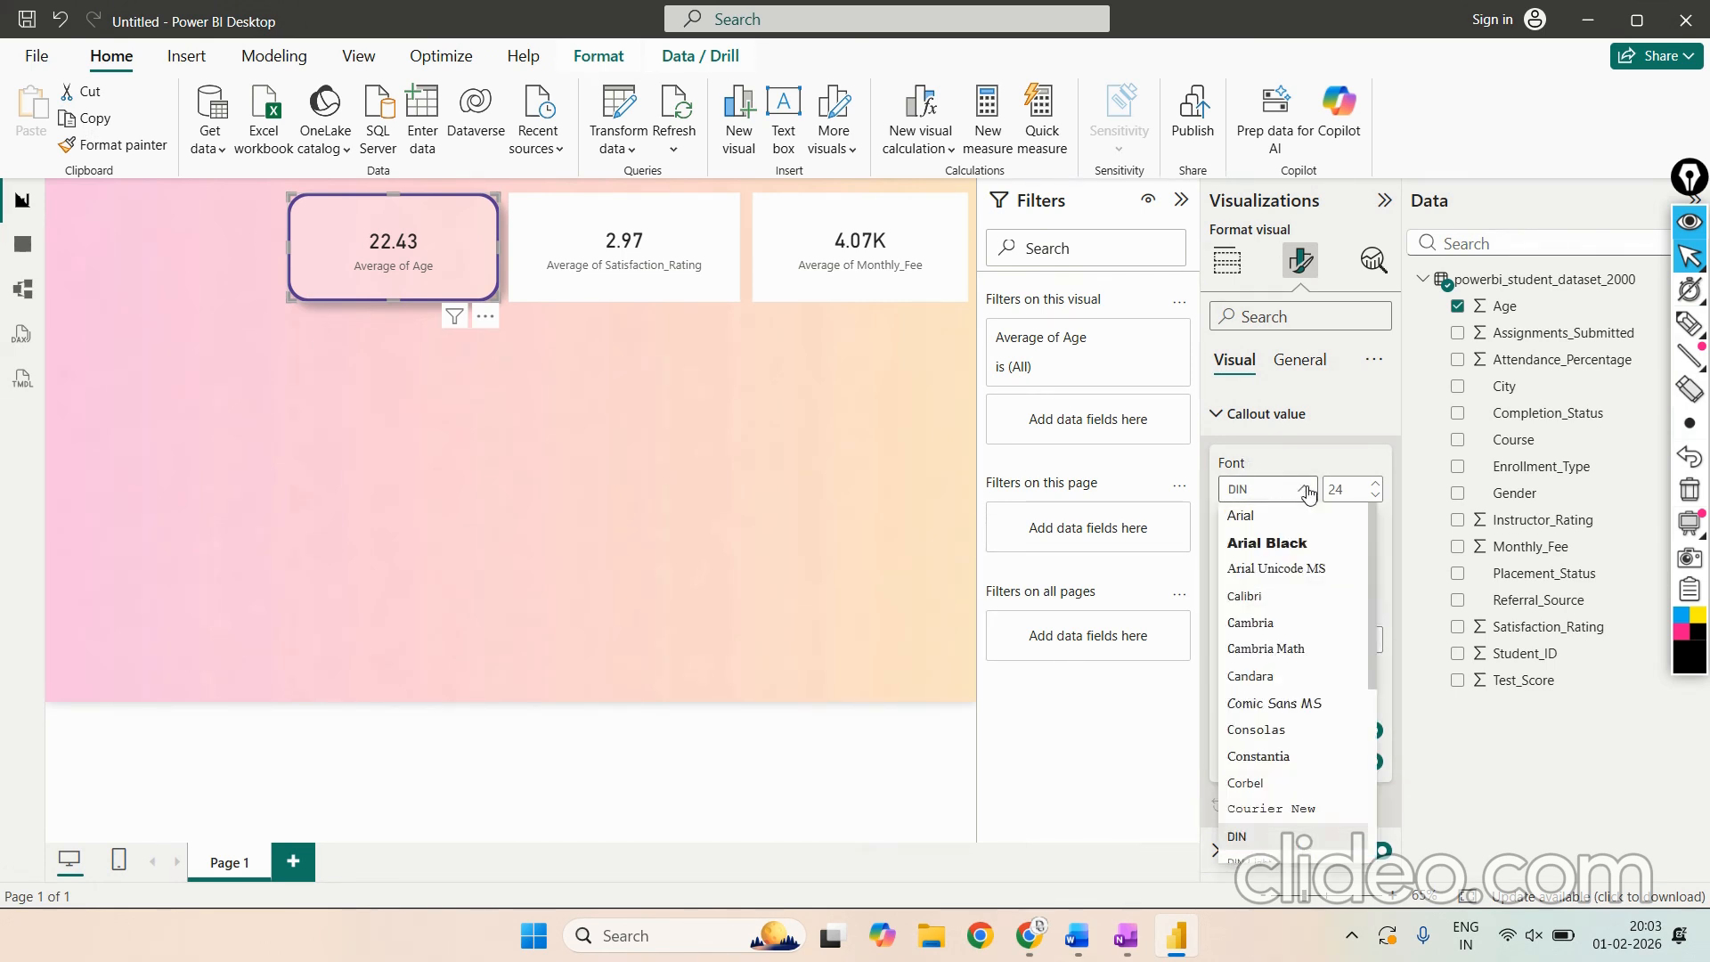
{"action": "scroll", "coordinate": [1300, 605], "scroll_direction": "down", "scroll_amount": 5}
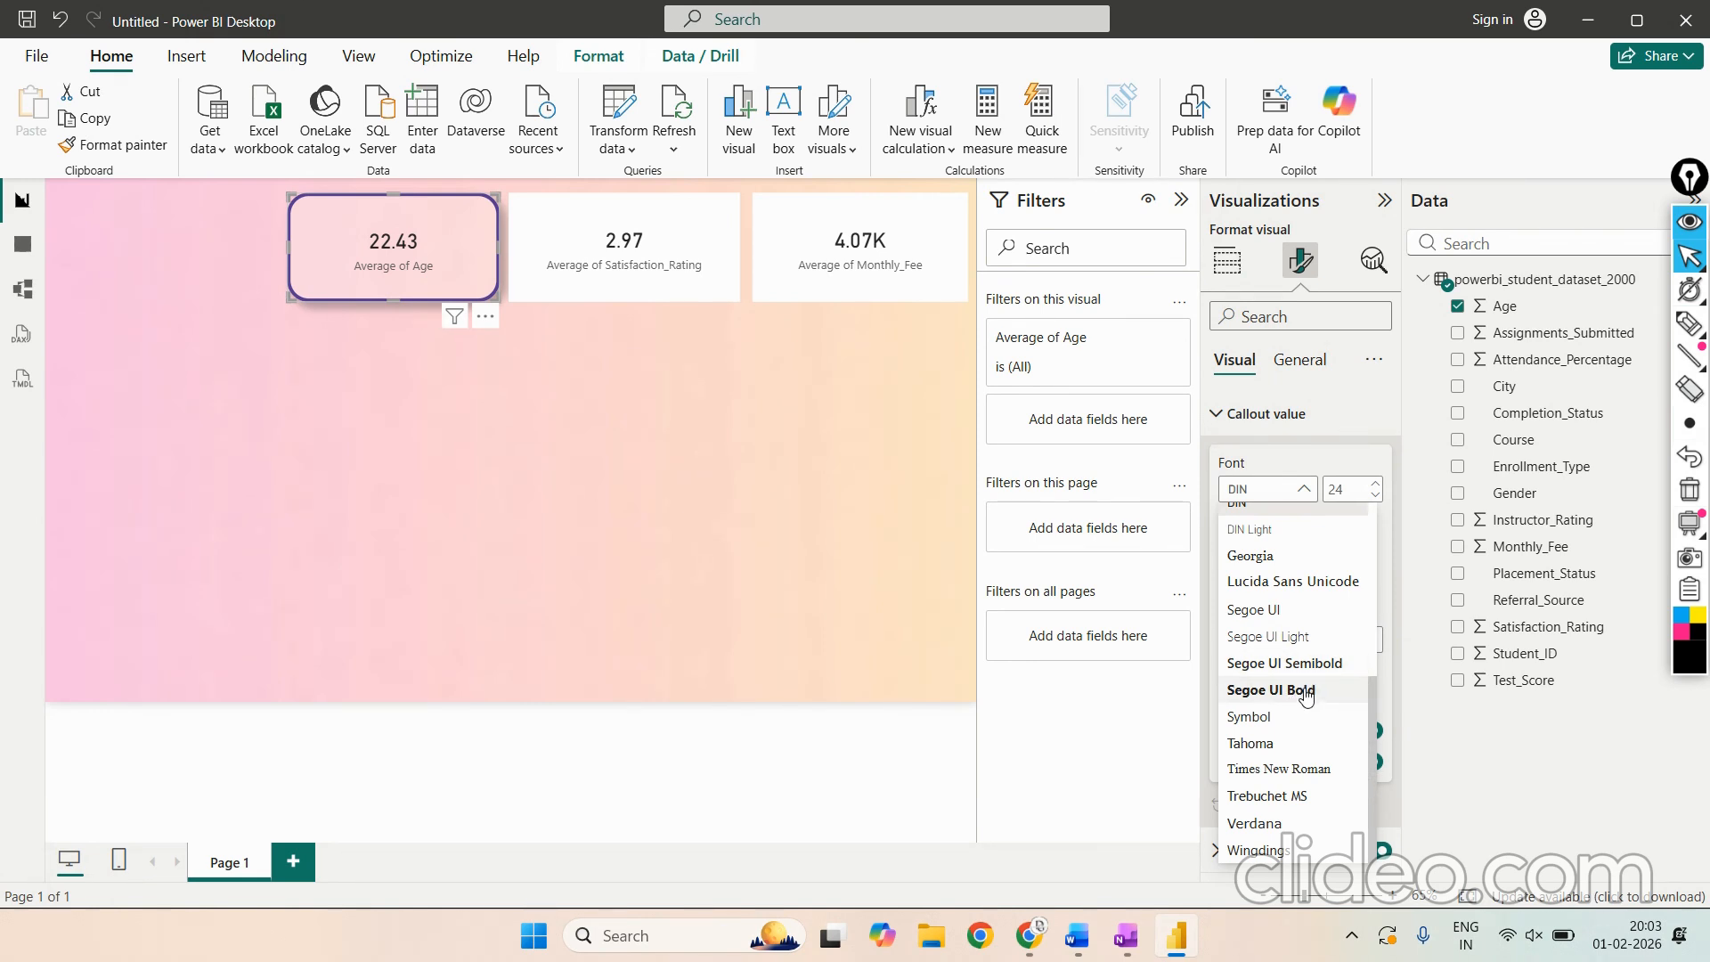
{"action": "left_click", "coordinate": [1307, 692]}
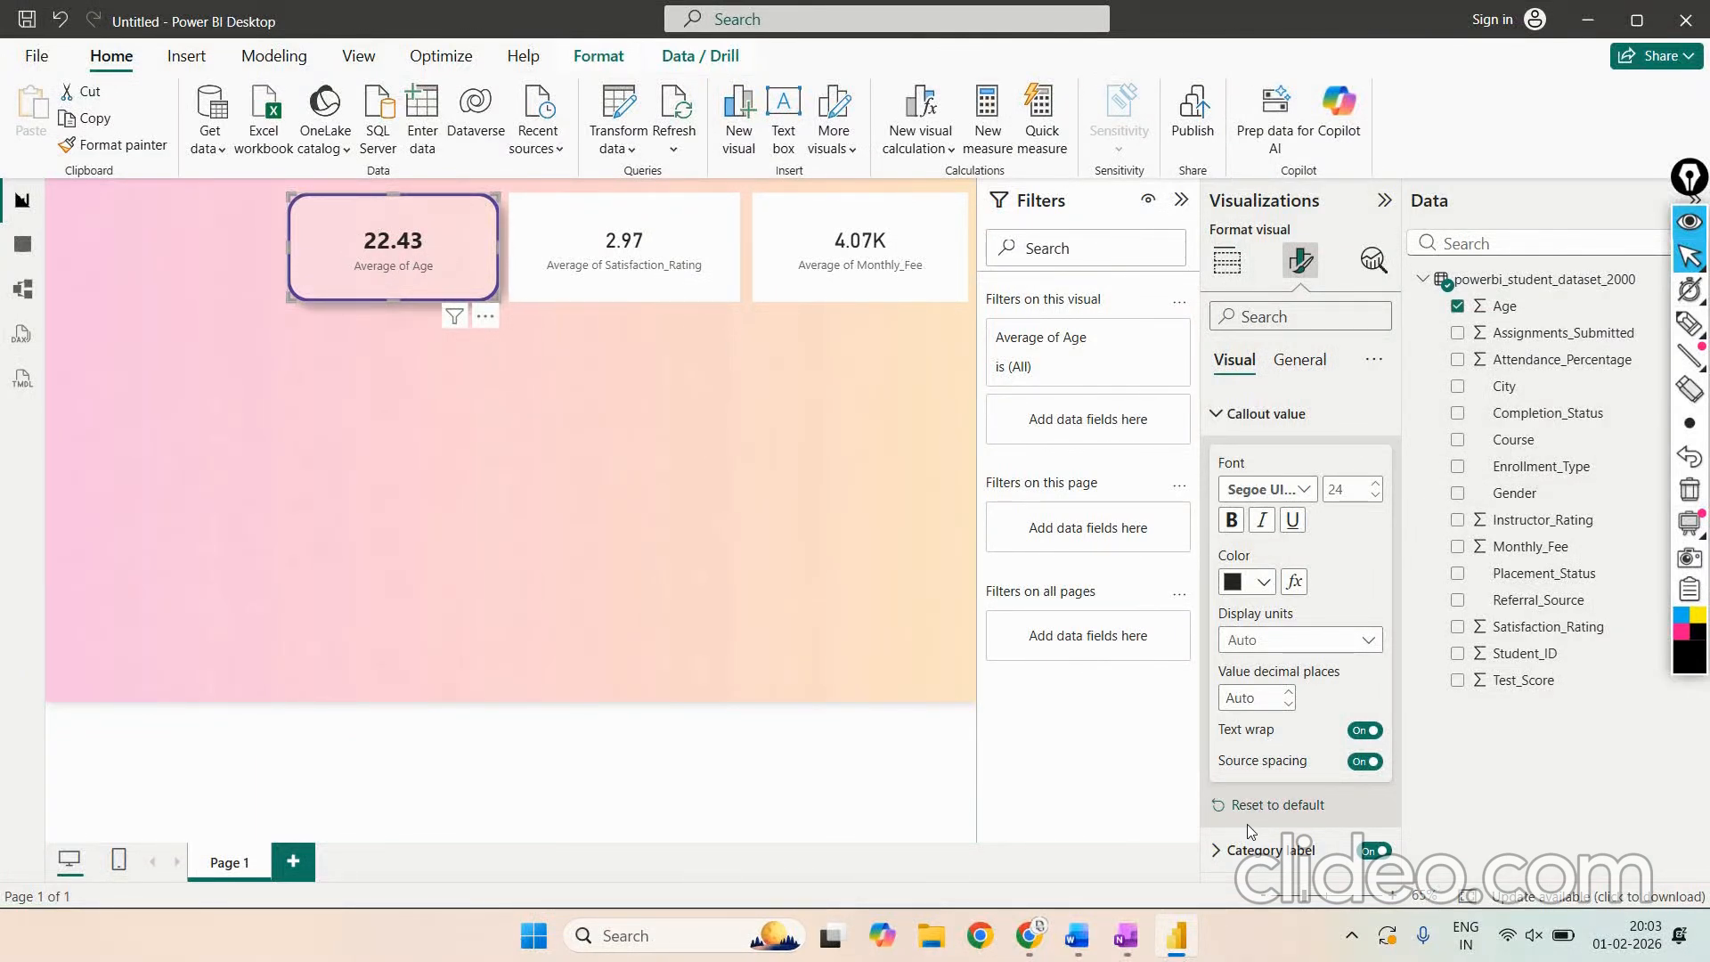
Step: Open the average-age card's category label settings and look over them alongside the callout value options
{"action": "left_click", "coordinate": [1234, 851]}
{"action": "scroll", "coordinate": [1246, 742], "scroll_direction": "down", "scroll_amount": 3}
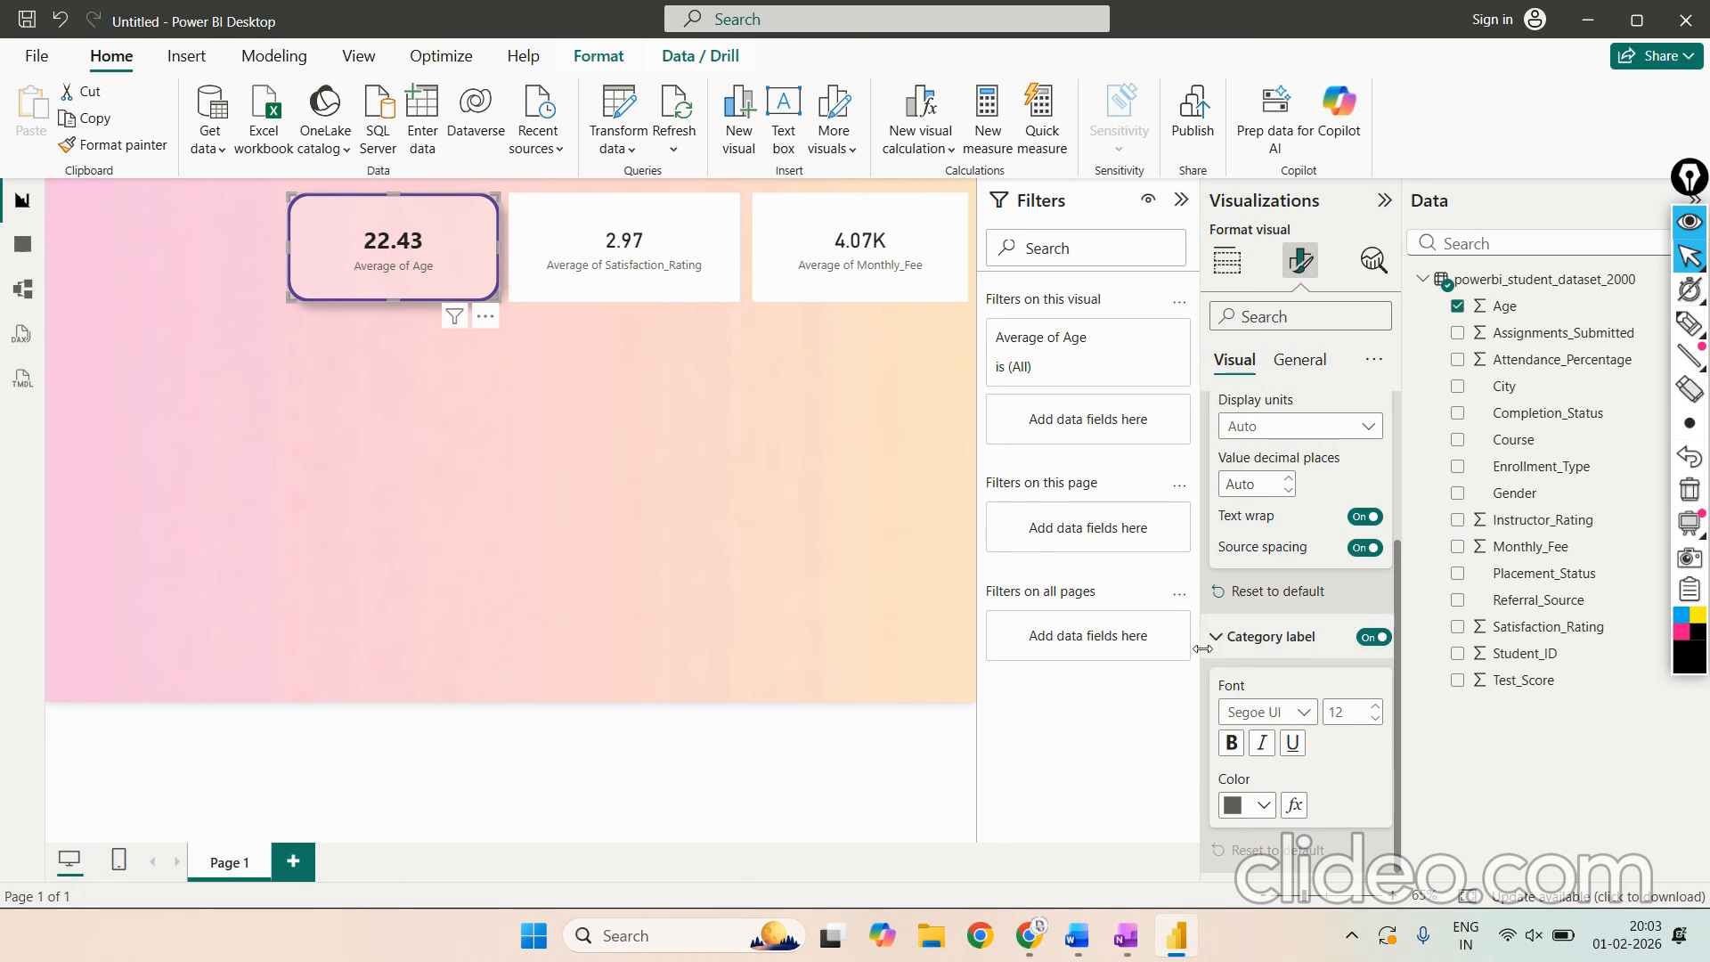
{"action": "scroll", "coordinate": [1245, 663], "scroll_direction": "up", "scroll_amount": 3}
{"action": "scroll", "coordinate": [1247, 663], "scroll_direction": "down", "scroll_amount": 3}
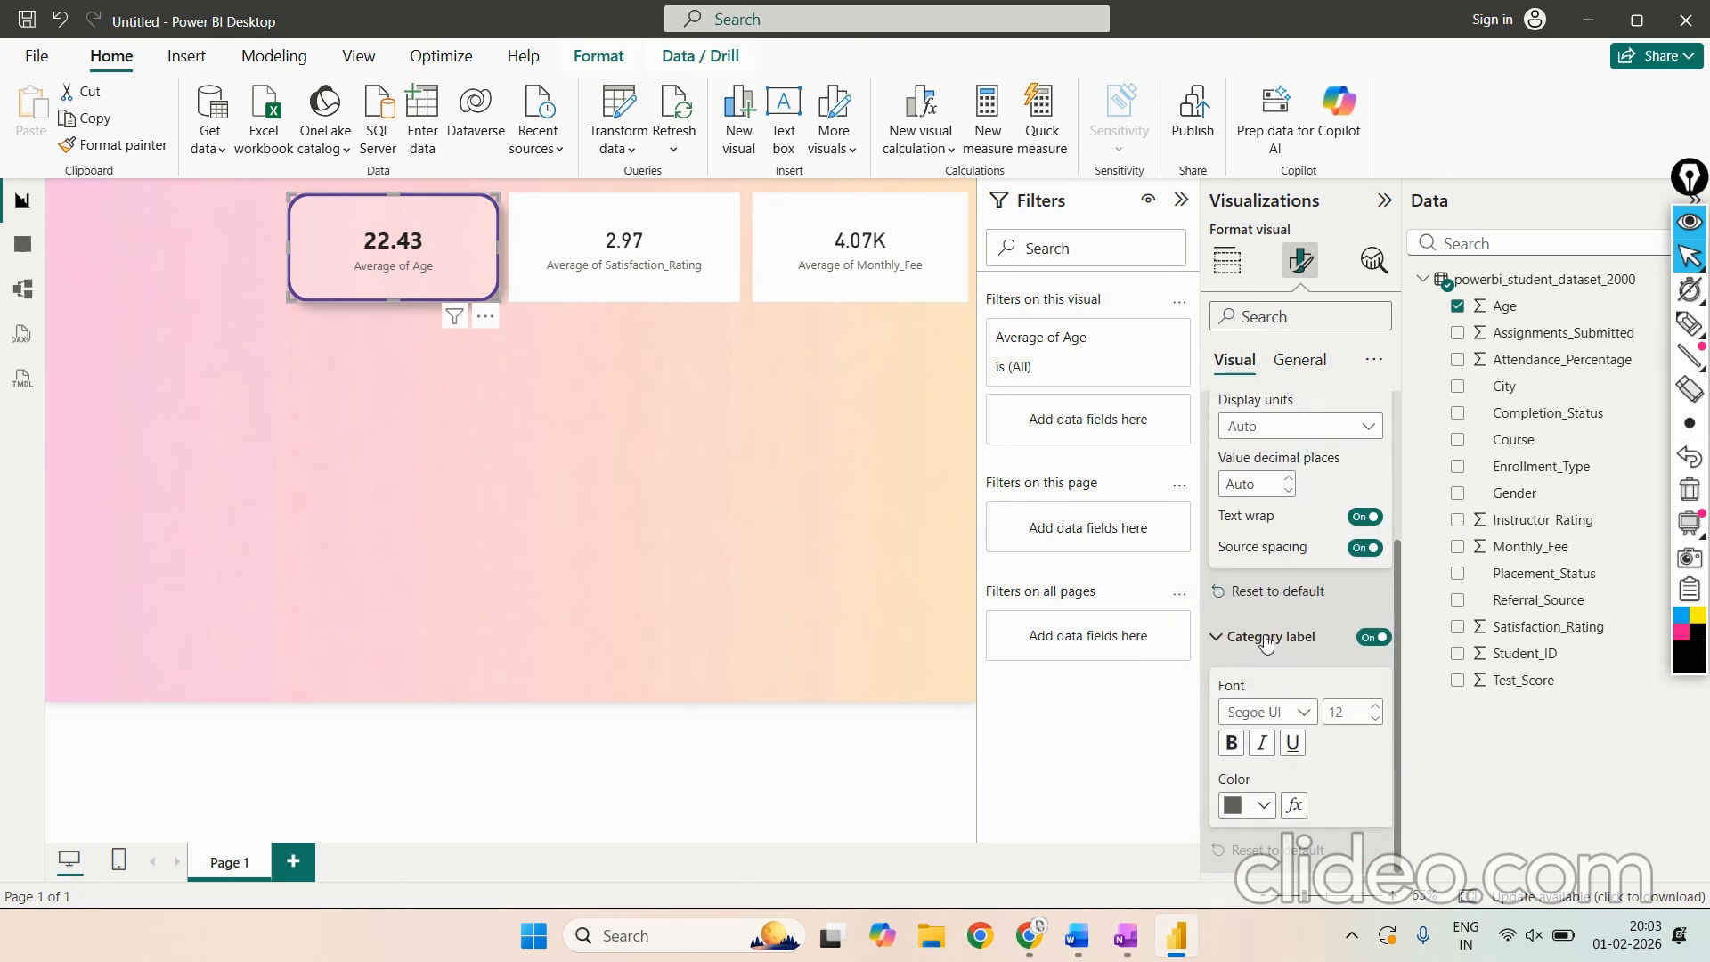
{"action": "scroll", "coordinate": [1300, 588], "scroll_direction": "up", "scroll_amount": 3}
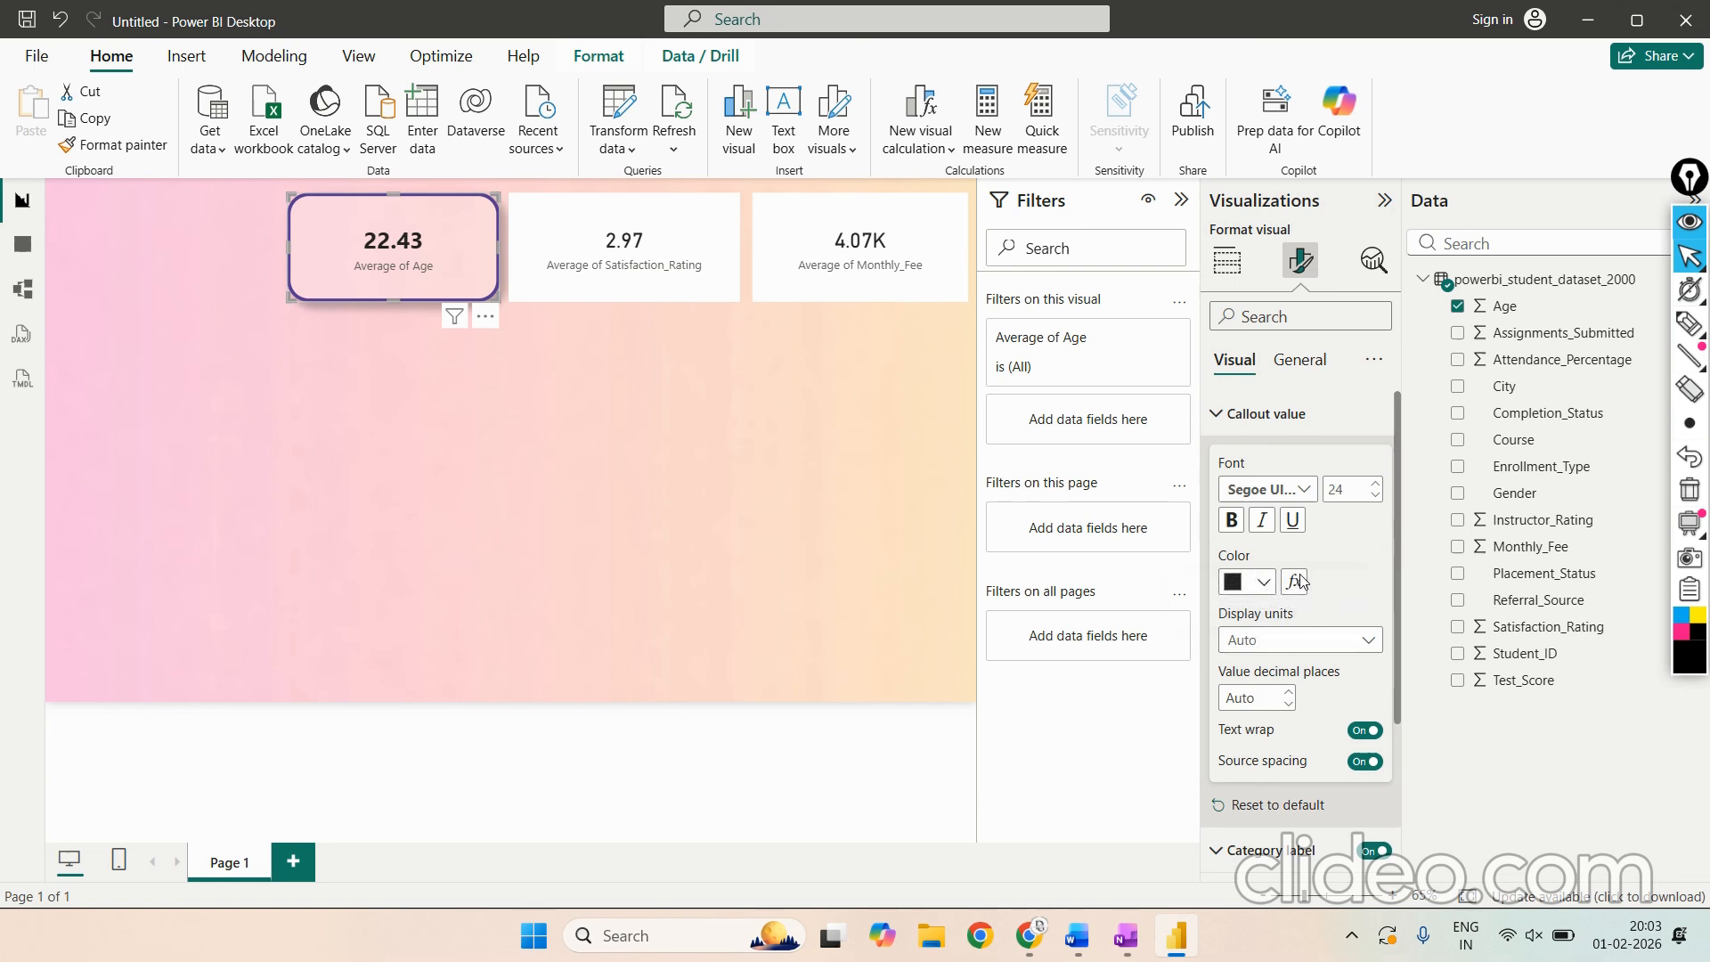
Step: Circle the callout value heading and its font setting with the annotation pen, and clear the marks
{"action": "left_click", "coordinate": [1690, 323]}
{"action": "mouse_move", "coordinate": [1323, 423]}
{"action": "left_mouse_down"}
{"action": "mouse_move", "coordinate": [1180, 396]}
{"action": "mouse_move", "coordinate": [1309, 437]}
{"action": "mouse_move", "coordinate": [1302, 417]}
{"action": "mouse_move", "coordinate": [1300, 462]}
{"action": "mouse_move", "coordinate": [1213, 512]}
{"action": "mouse_move", "coordinate": [1309, 528]}
{"action": "mouse_move", "coordinate": [1323, 456]}
{"action": "left_mouse_up"}
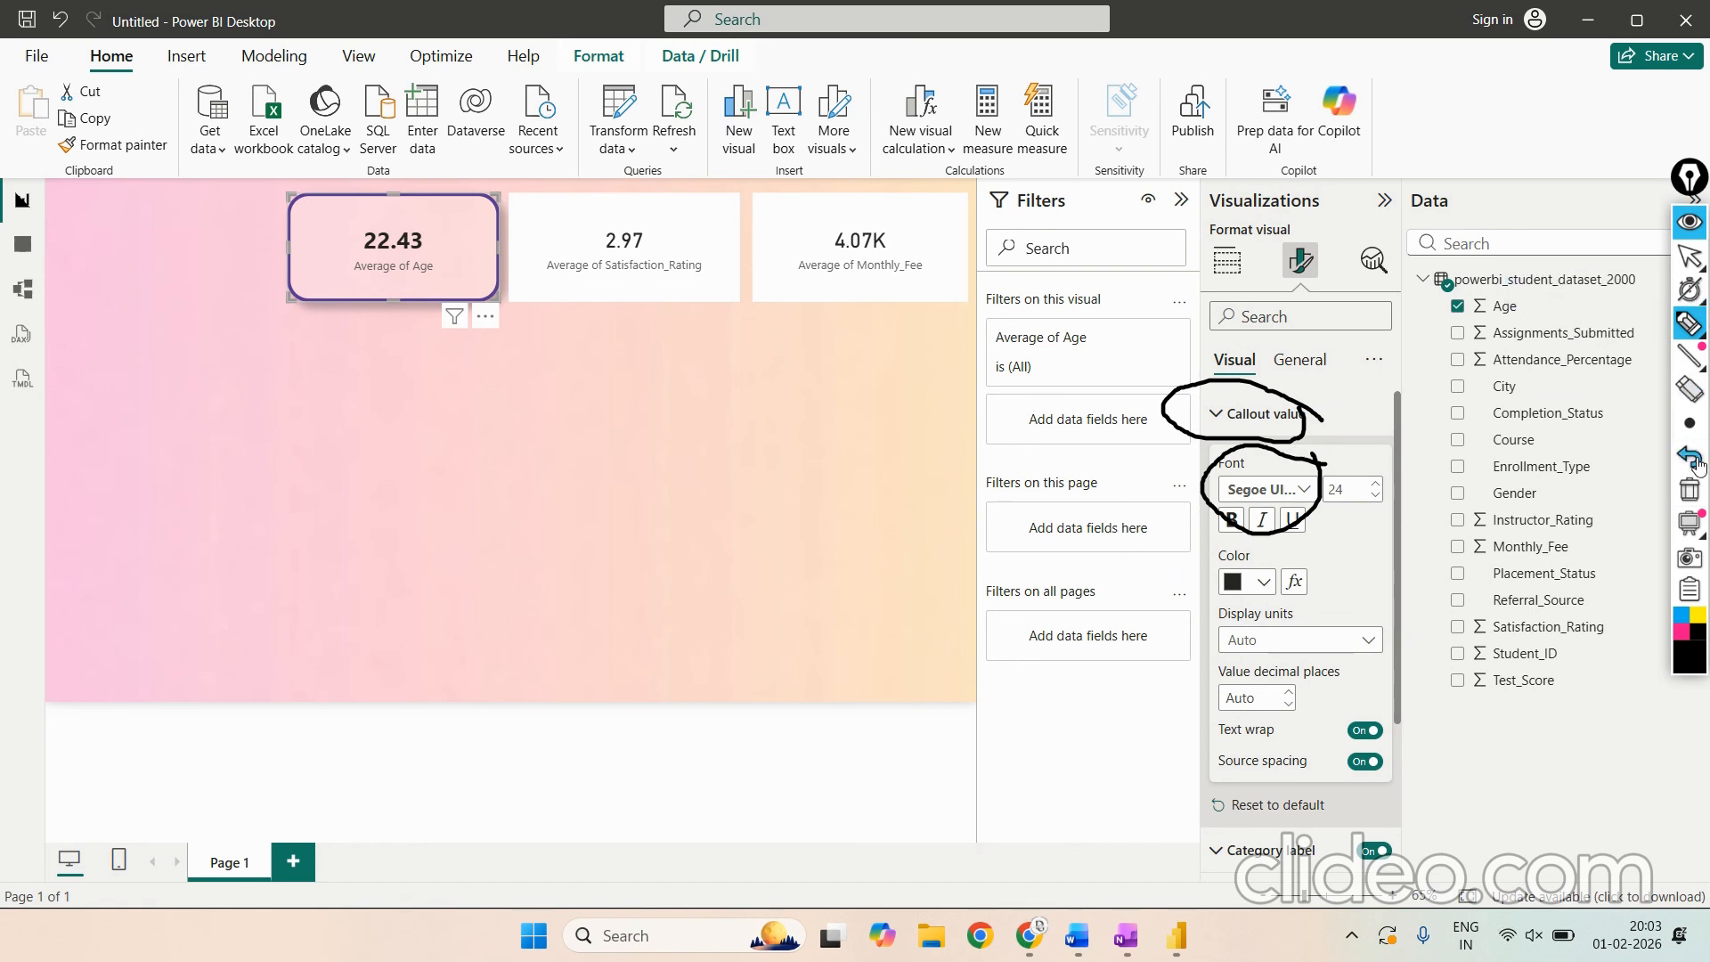
{"action": "left_click", "coordinate": [1689, 489]}
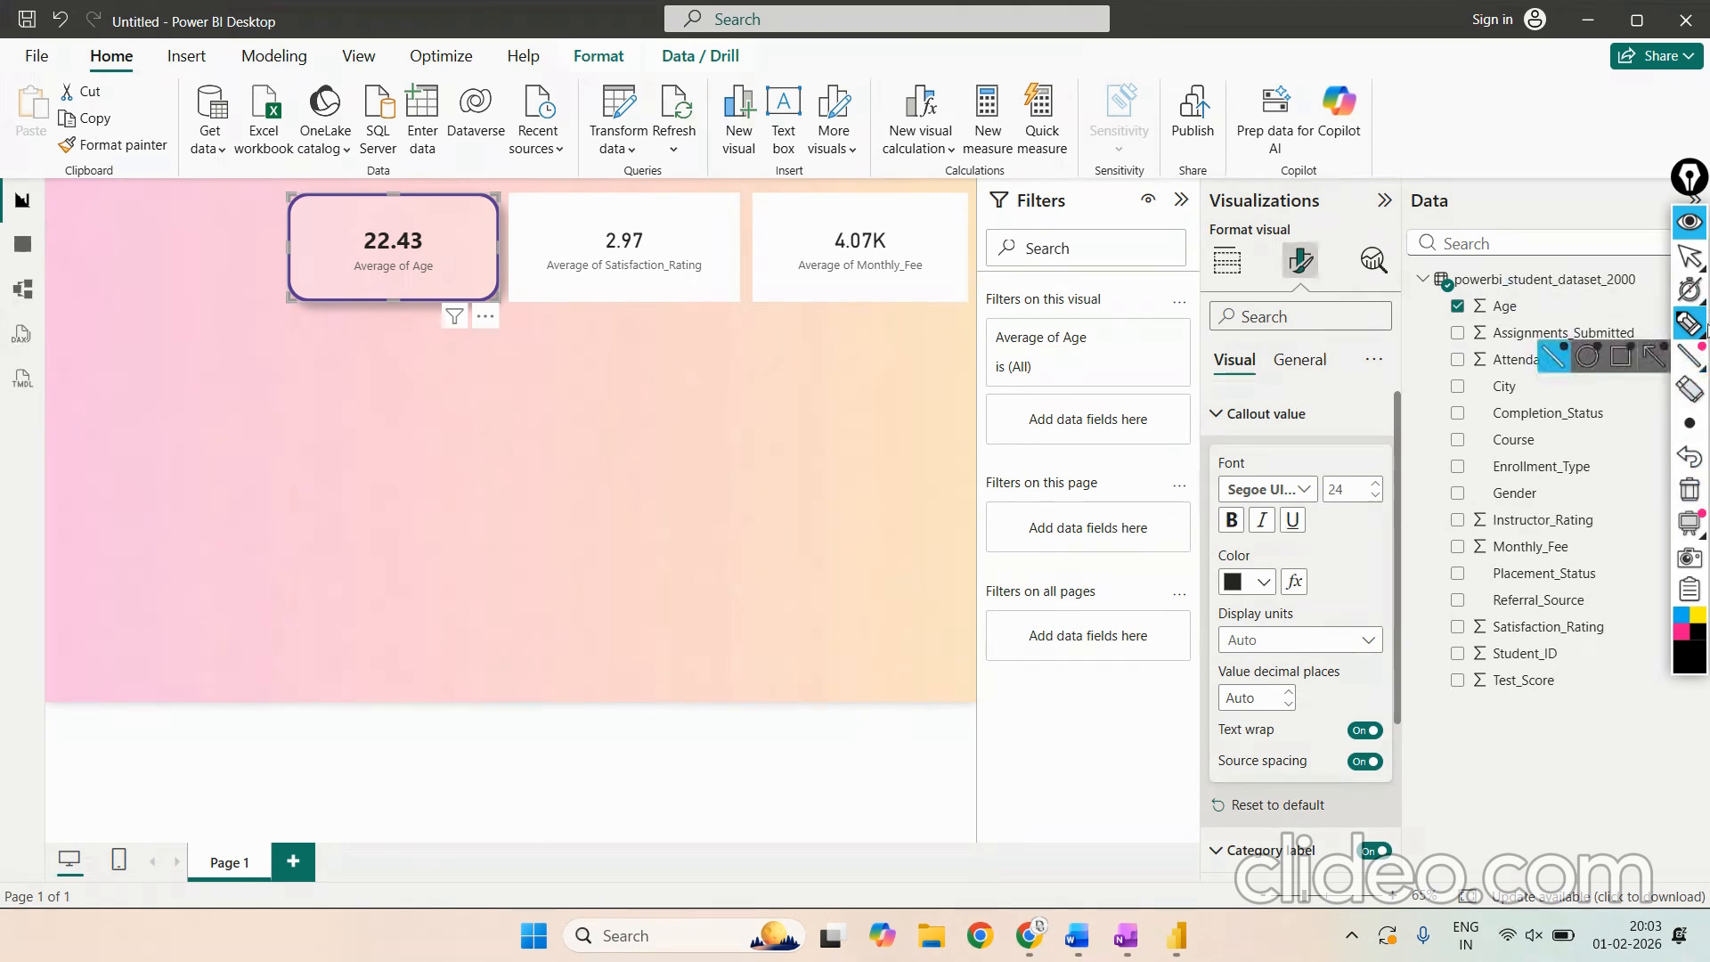
{"action": "mouse_move", "coordinate": [1686, 427]}
{"action": "left_click", "coordinate": [1690, 257]}
Step: Set the average-age card's callout value font size to 30
{"action": "double_click", "coordinate": [1335, 493]}
{"action": "type", "text": "30"}
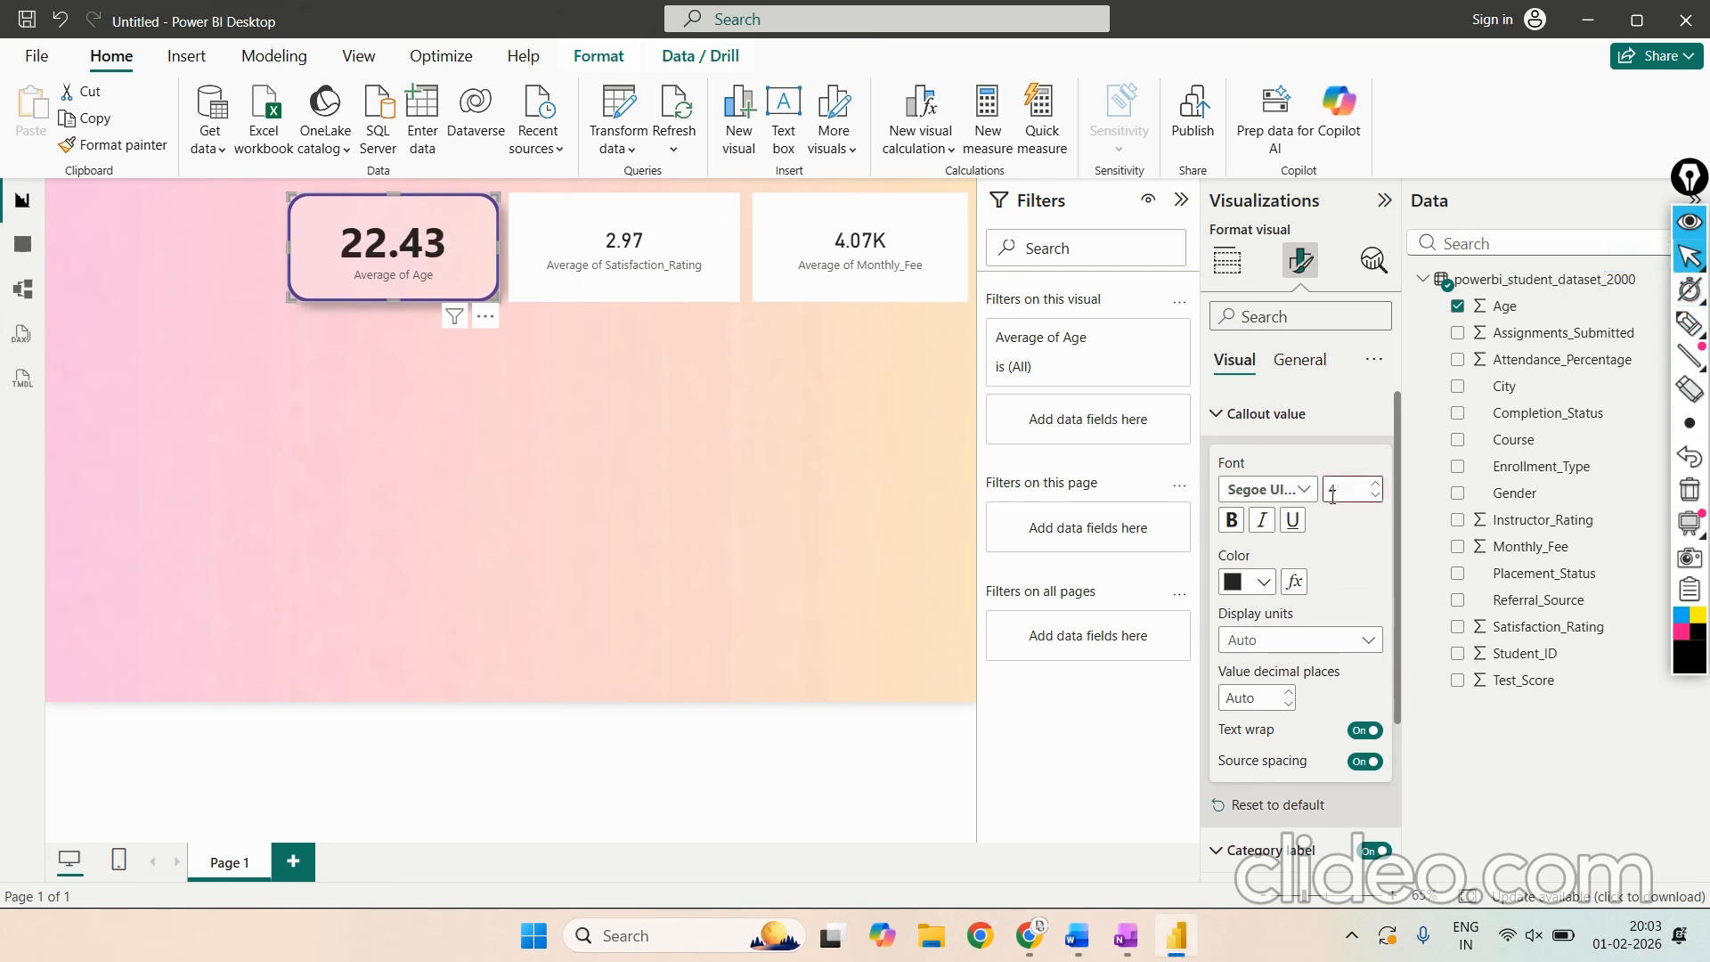
{"action": "type", "text": "20"}
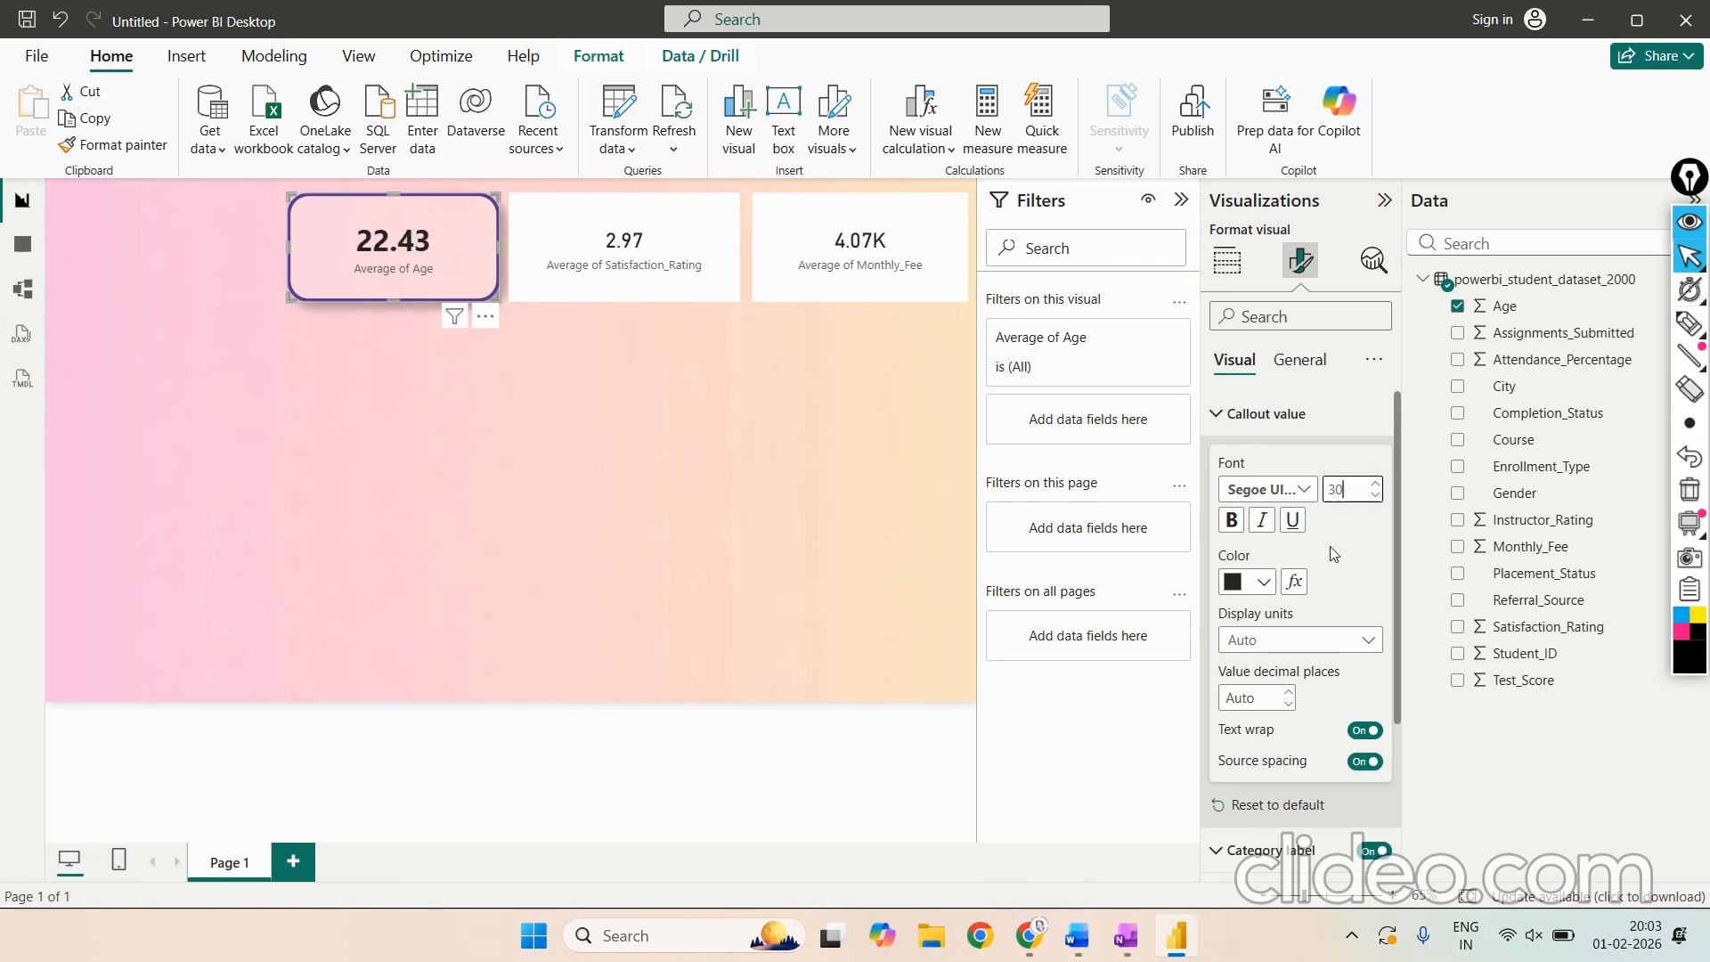
Step: Mark the category label setting and the label text on the three cards with the annotation pen, and clear the marks
{"action": "scroll", "coordinate": [1324, 651], "scroll_direction": "down", "scroll_amount": 2}
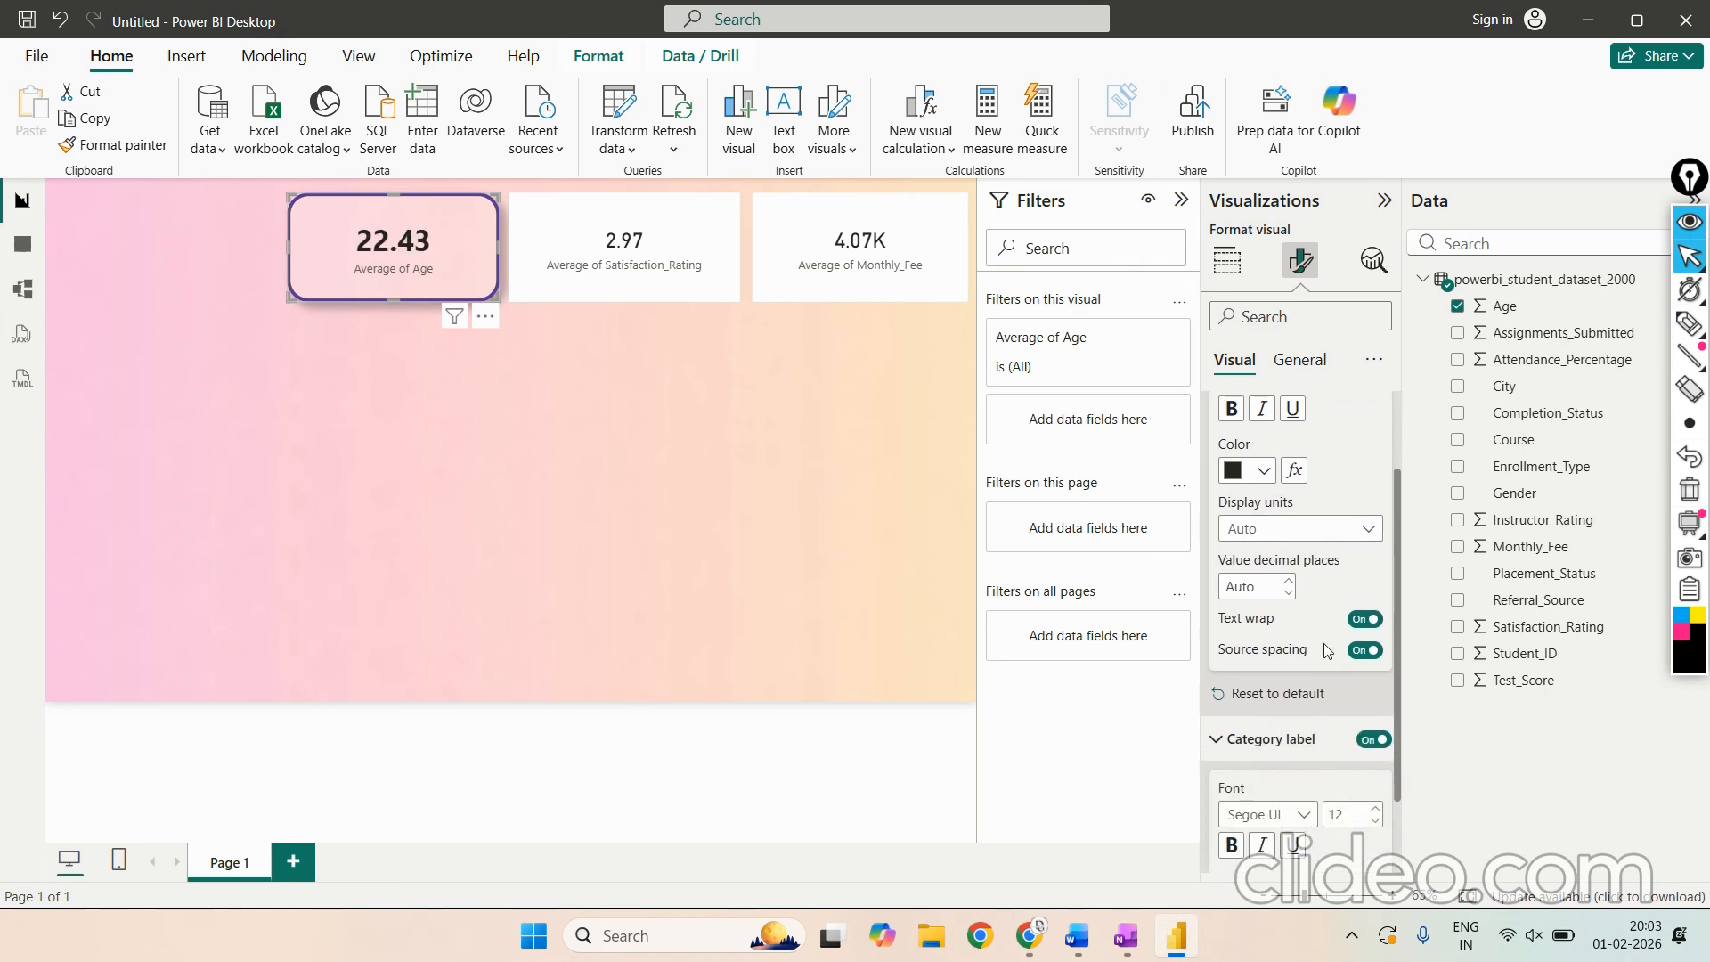
{"action": "scroll", "coordinate": [1324, 643], "scroll_direction": "up", "scroll_amount": 2}
{"action": "scroll", "coordinate": [1266, 624], "scroll_direction": "down", "scroll_amount": 4}
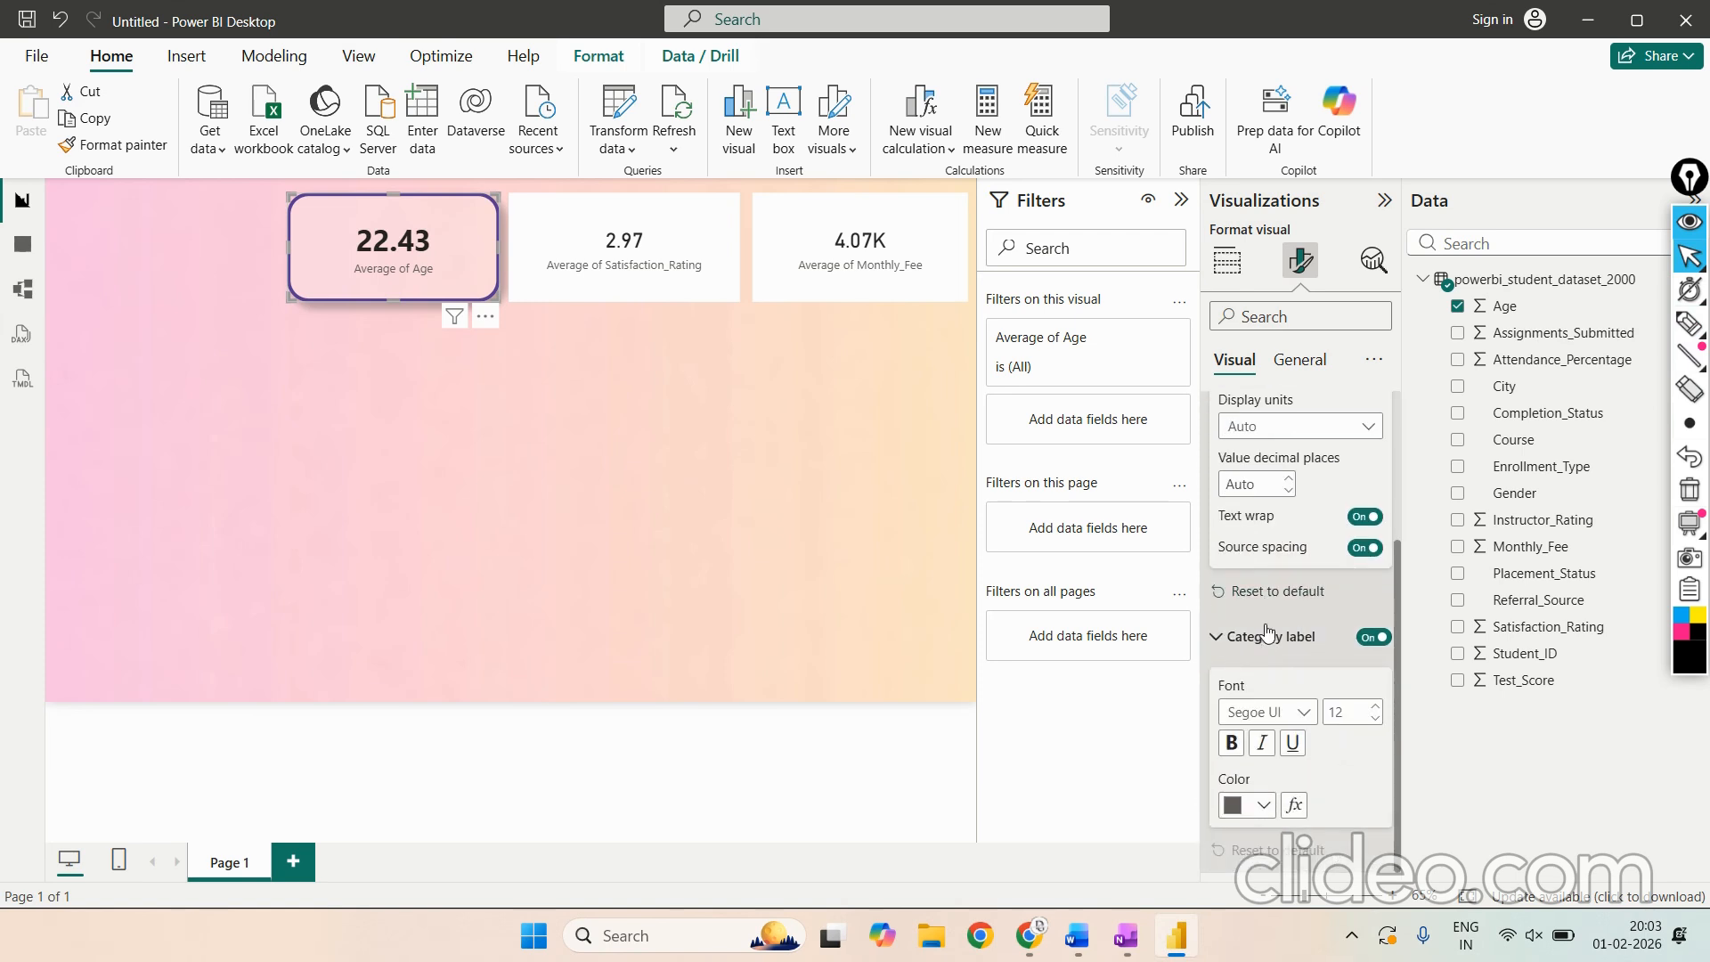
{"action": "left_click", "coordinate": [1690, 323]}
{"action": "mouse_move", "coordinate": [1450, 615]}
{"action": "left_mouse_down"}
{"action": "mouse_move", "coordinate": [1277, 629]}
{"action": "mouse_move", "coordinate": [1198, 672]}
{"action": "mouse_move", "coordinate": [1450, 634]}
{"action": "mouse_move", "coordinate": [1448, 614]}
{"action": "left_mouse_up"}
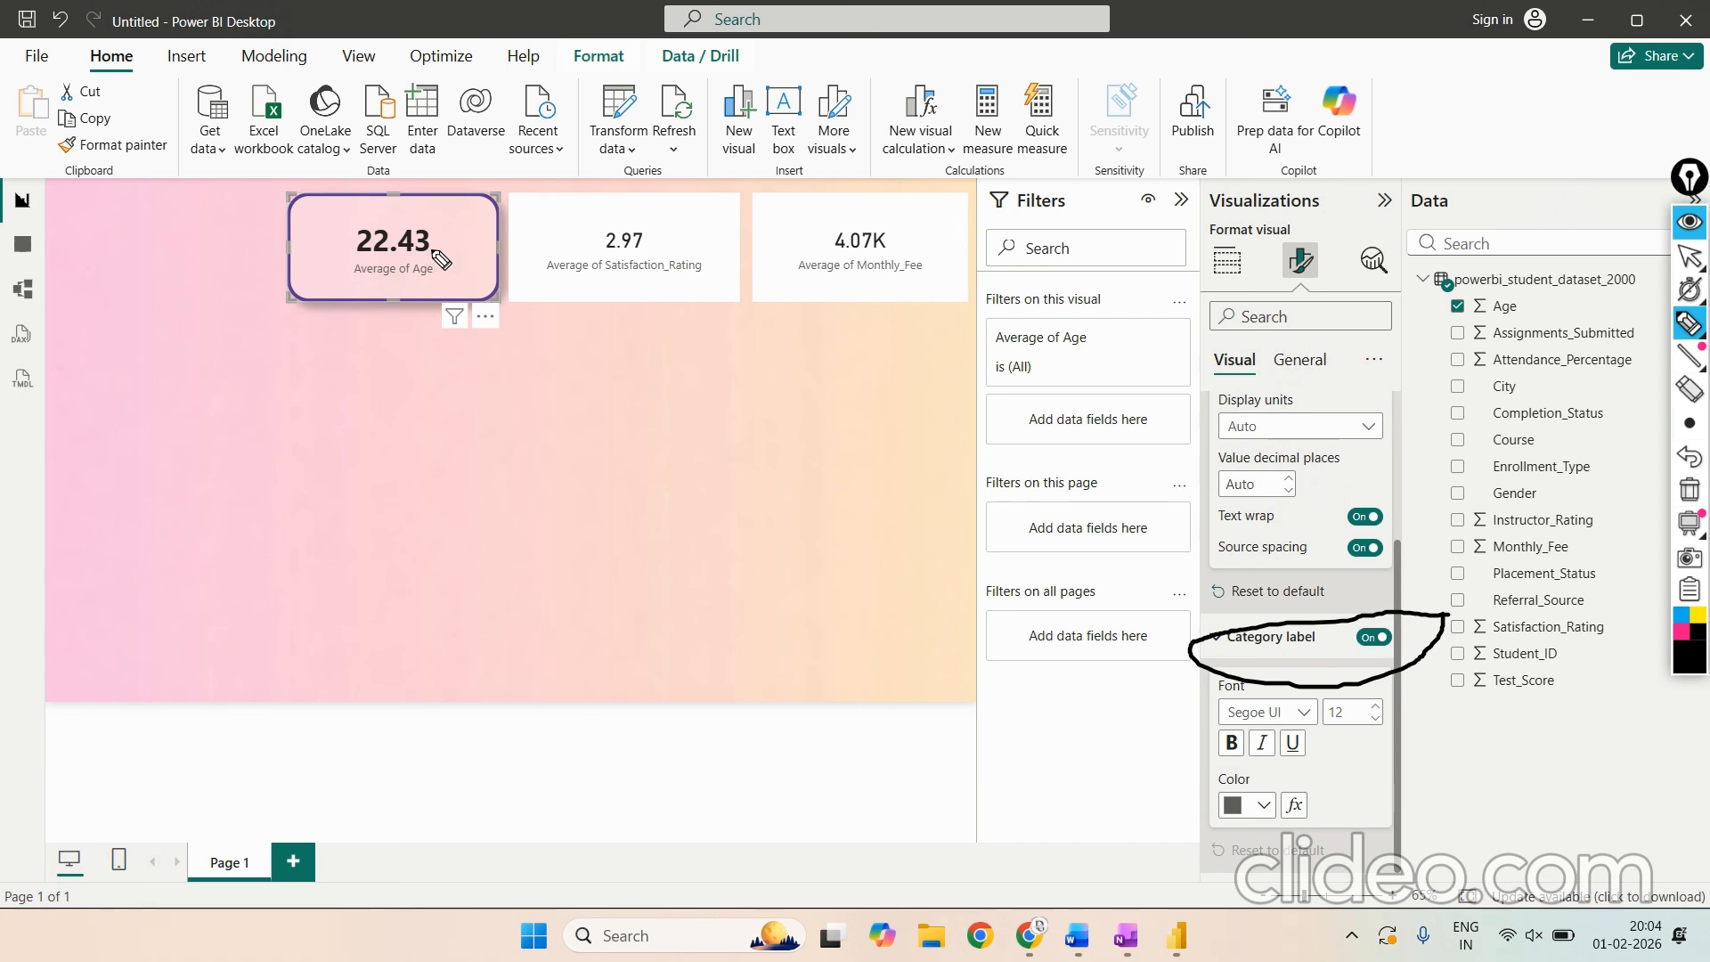
{"action": "mouse_move", "coordinate": [451, 254]}
{"action": "left_mouse_down"}
{"action": "mouse_move", "coordinate": [377, 249]}
{"action": "mouse_move", "coordinate": [319, 276]}
{"action": "mouse_move", "coordinate": [403, 296]}
{"action": "mouse_move", "coordinate": [463, 258]}
{"action": "left_mouse_up"}
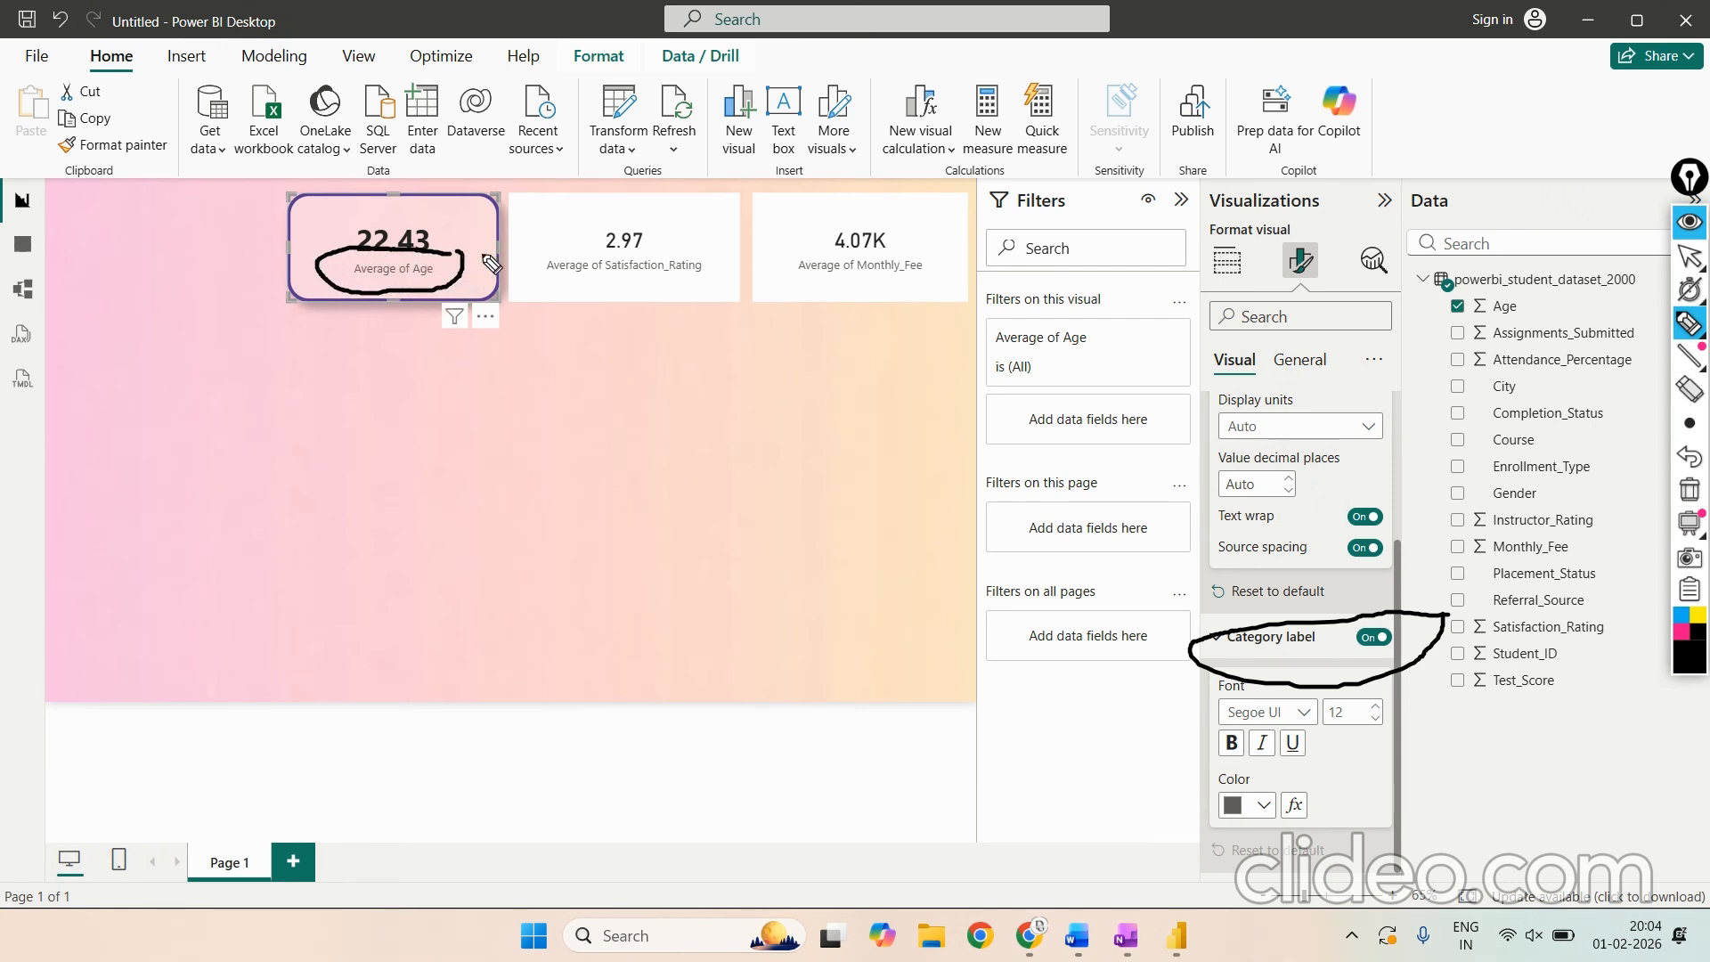
{"action": "mouse_move", "coordinate": [713, 252]}
{"action": "left_mouse_down"}
{"action": "mouse_move", "coordinate": [536, 238]}
{"action": "mouse_move", "coordinate": [583, 303]}
{"action": "mouse_move", "coordinate": [720, 285]}
{"action": "mouse_move", "coordinate": [723, 254]}
{"action": "mouse_move", "coordinate": [882, 301]}
{"action": "mouse_move", "coordinate": [924, 289]}
{"action": "left_mouse_up"}
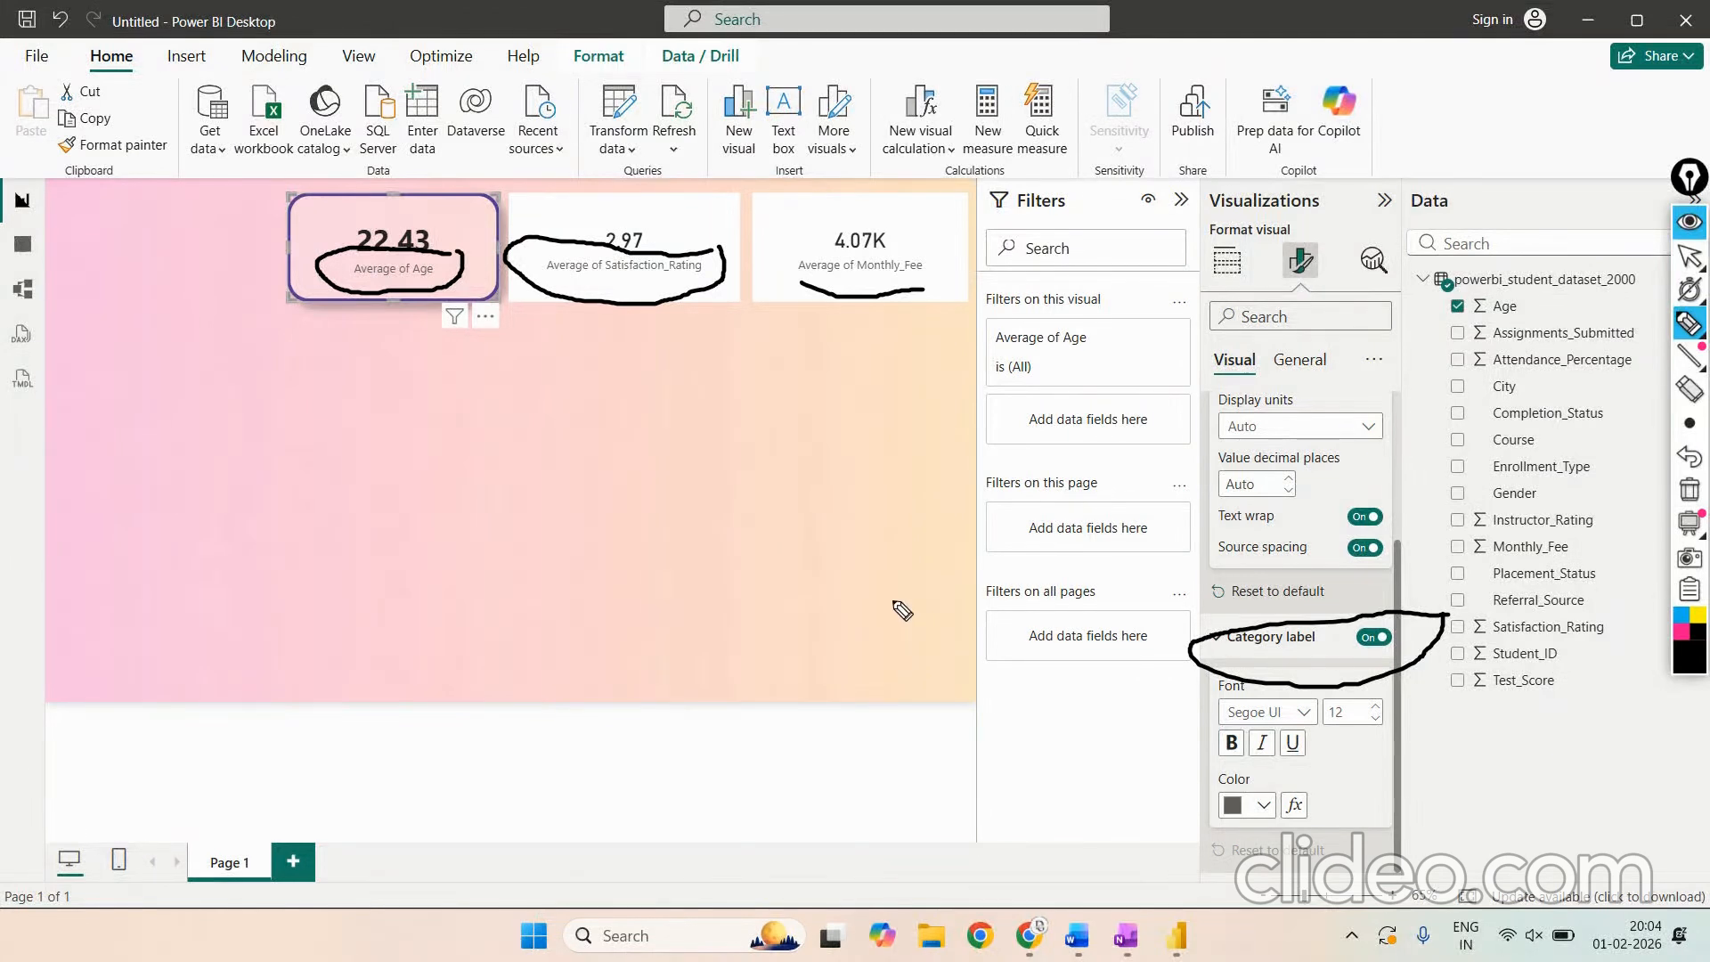
{"action": "mouse_move", "coordinate": [1704, 360]}
{"action": "left_click", "coordinate": [1693, 496]}
{"action": "mouse_move", "coordinate": [1697, 316]}
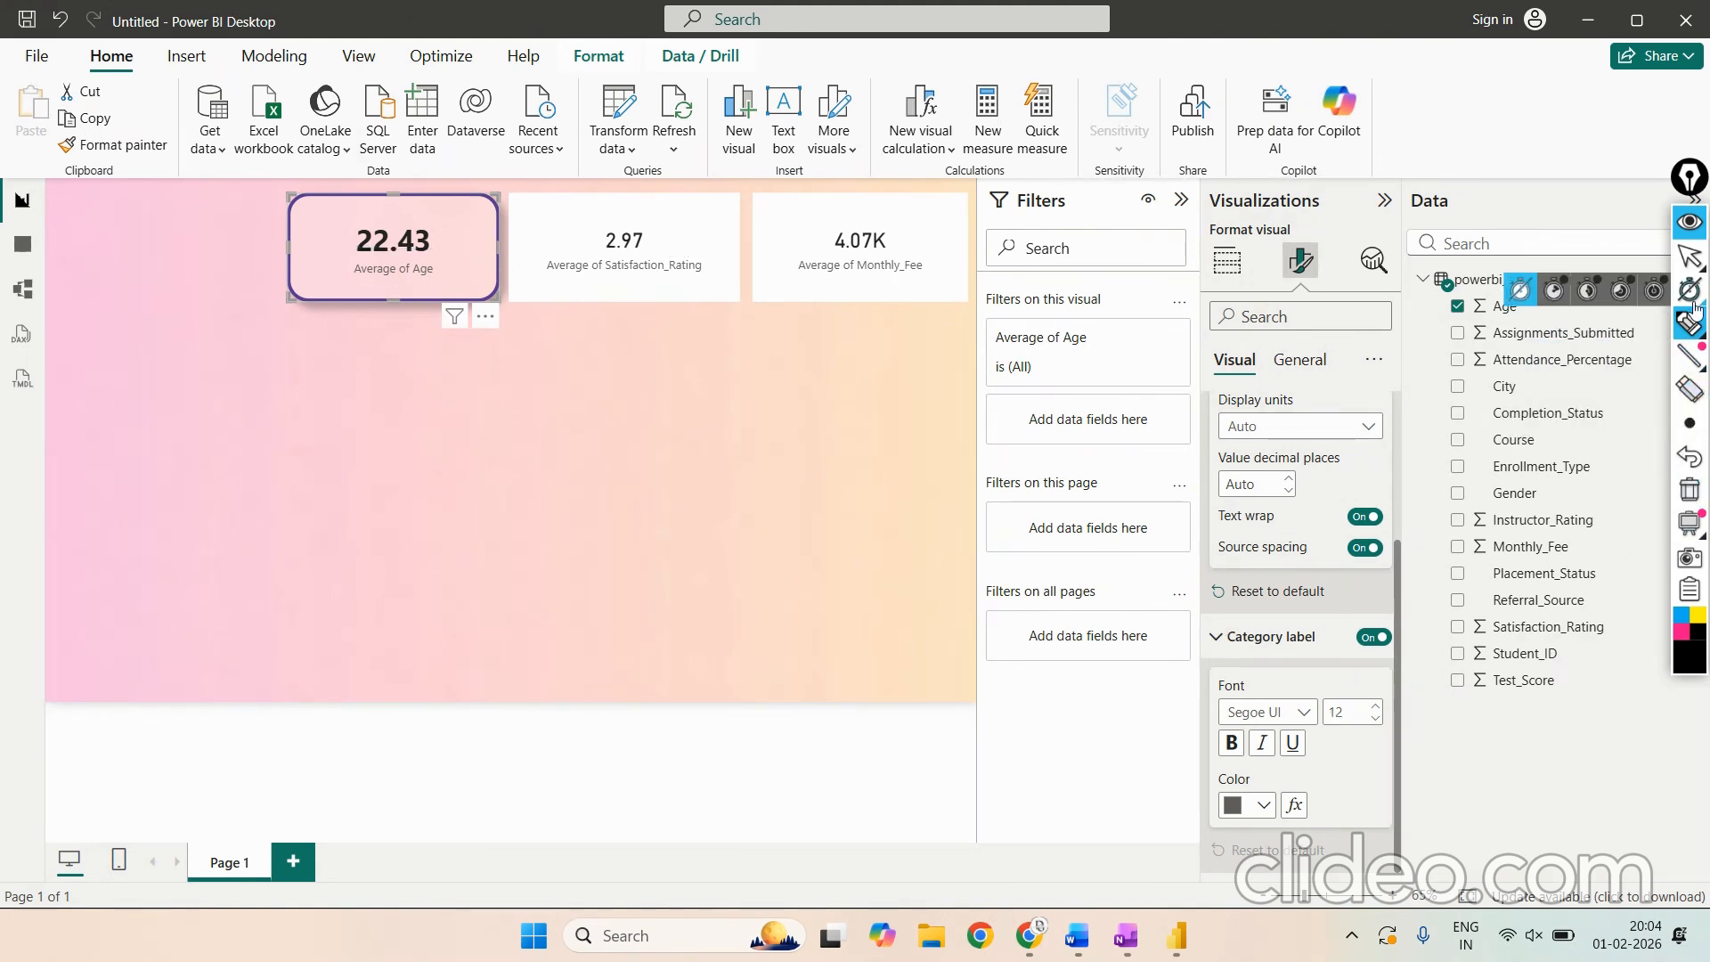
{"action": "left_click", "coordinate": [1689, 256]}
Step: Format the average-age card's category label as Segoe UI Bold, size 20, in black, and deselect the card
{"action": "left_click", "coordinate": [1304, 713]}
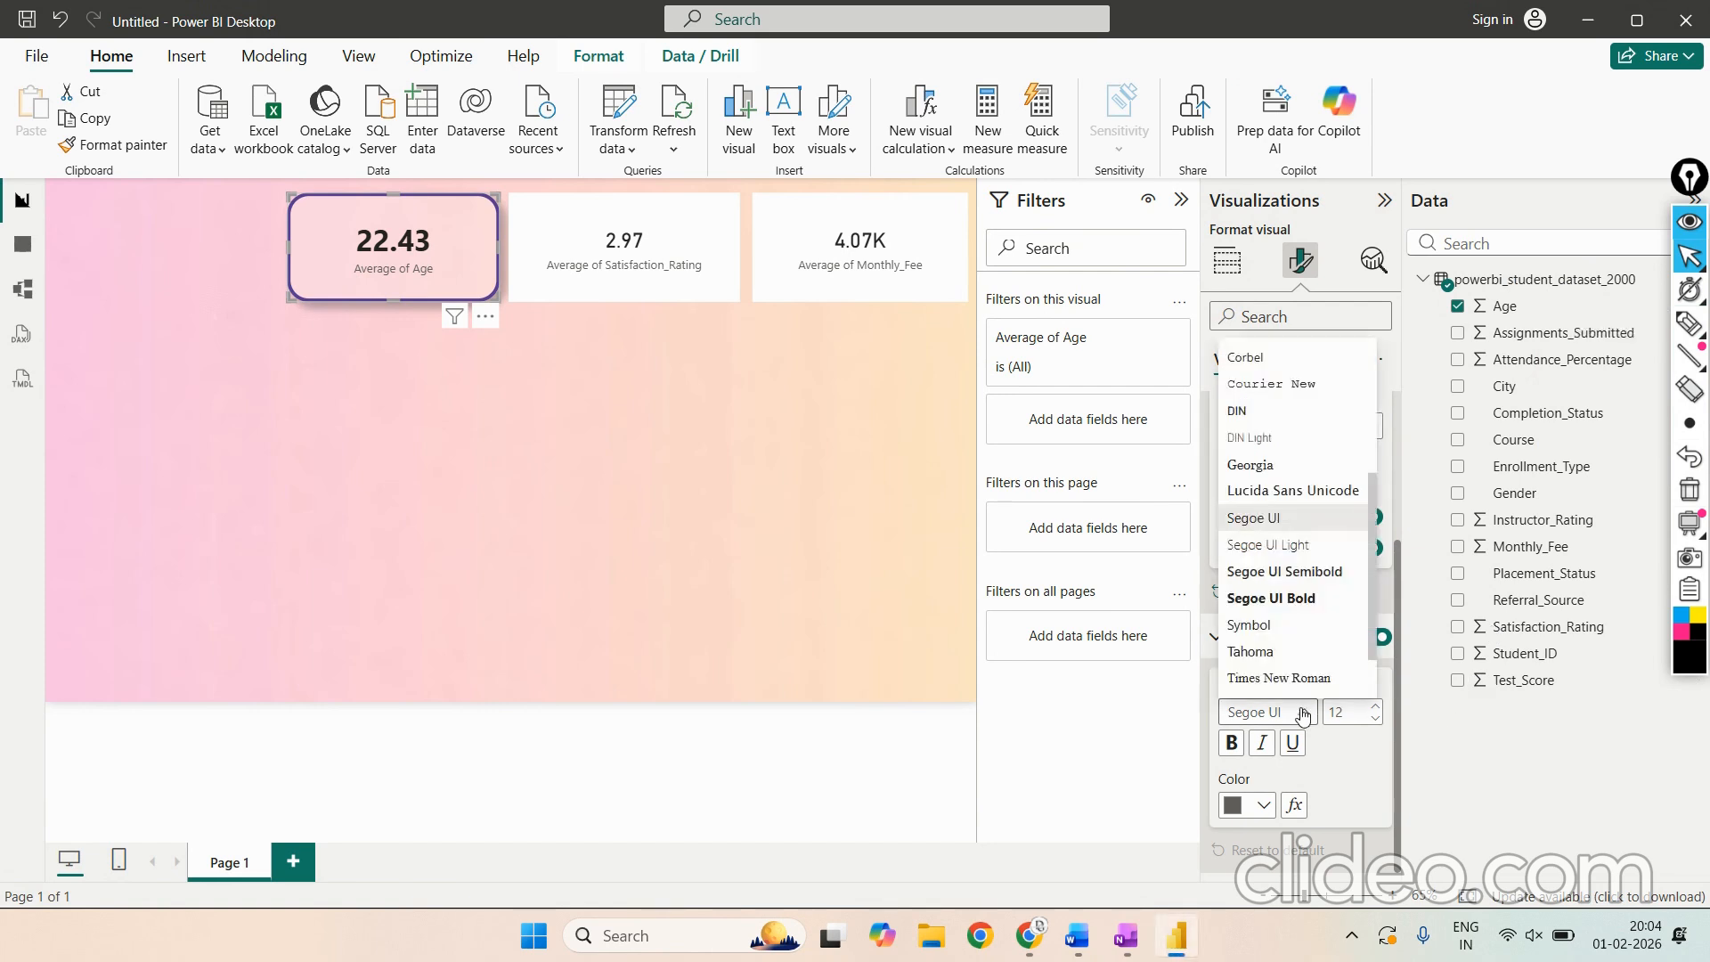
{"action": "left_click", "coordinate": [1324, 597]}
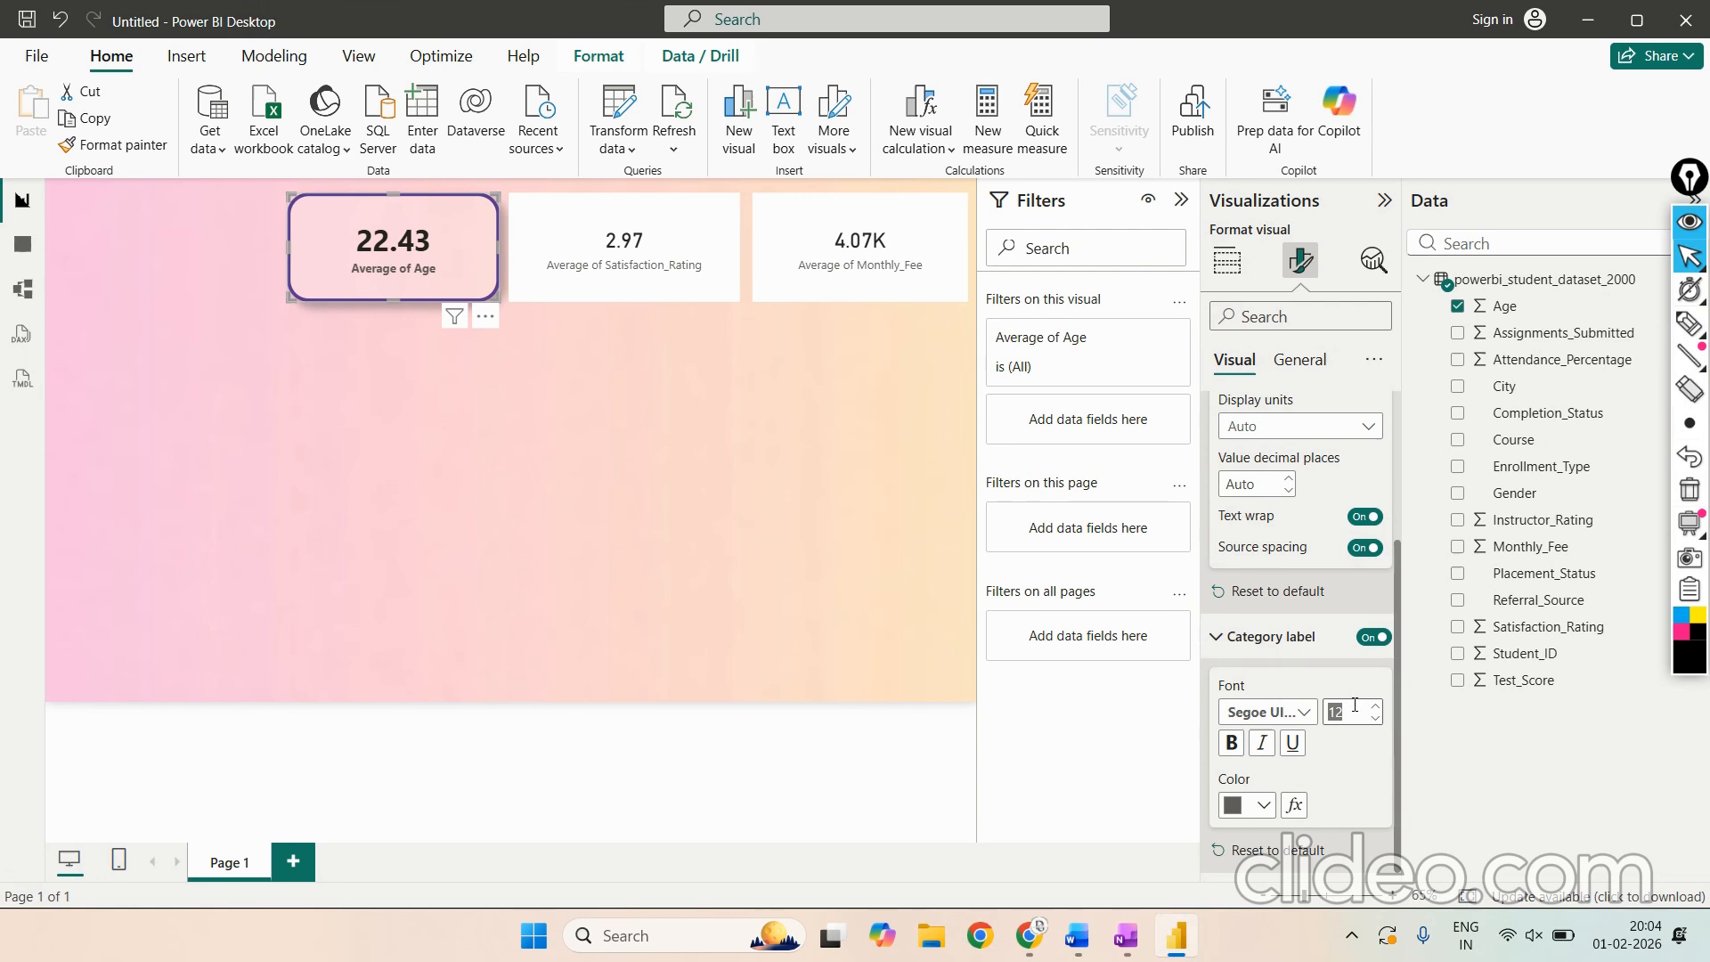
{"action": "type", "text": "20"}
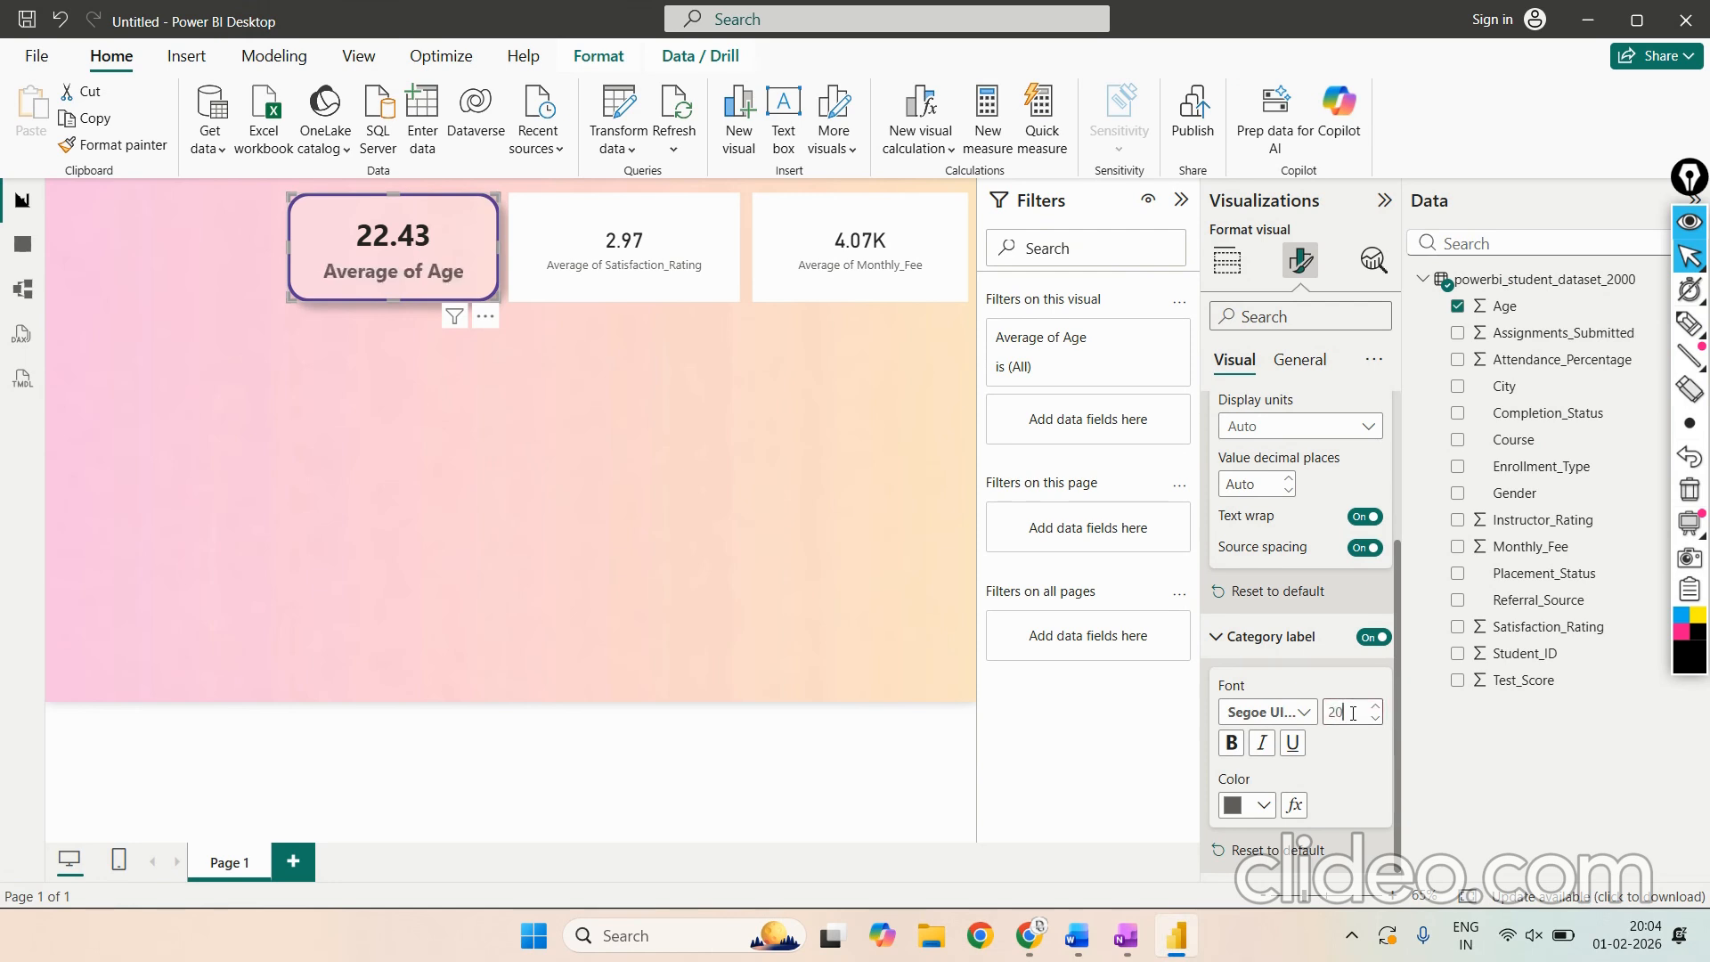
{"action": "left_click", "coordinate": [1264, 806]}
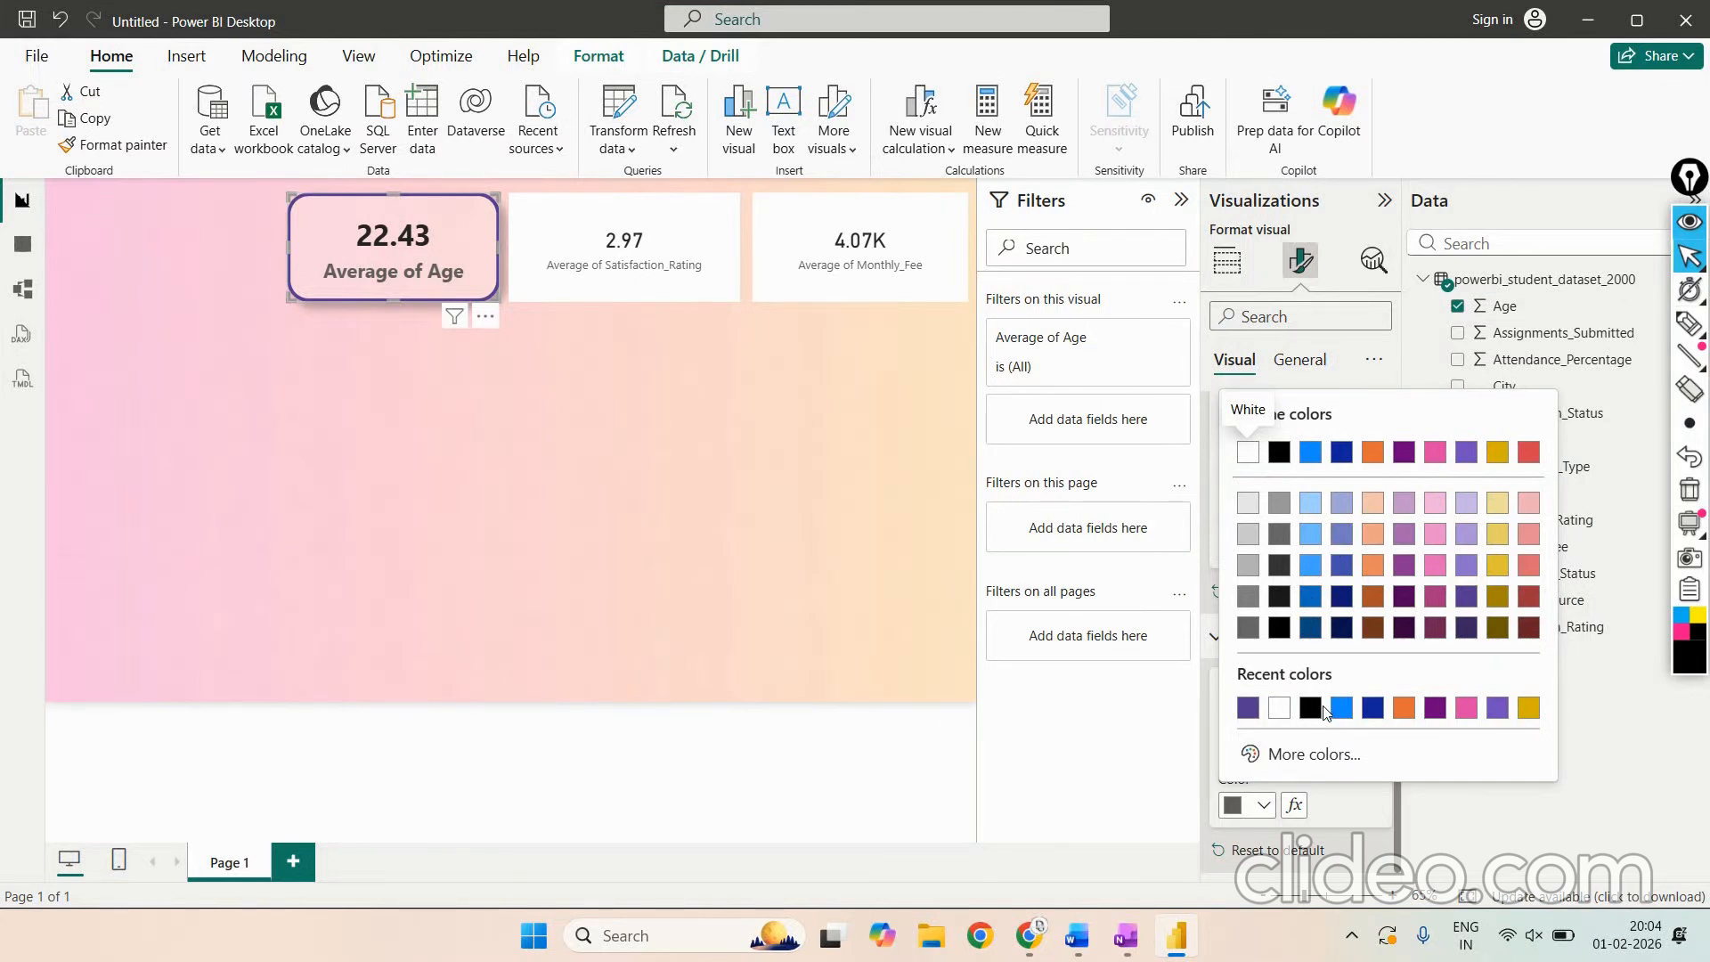
{"action": "left_click", "coordinate": [1313, 708]}
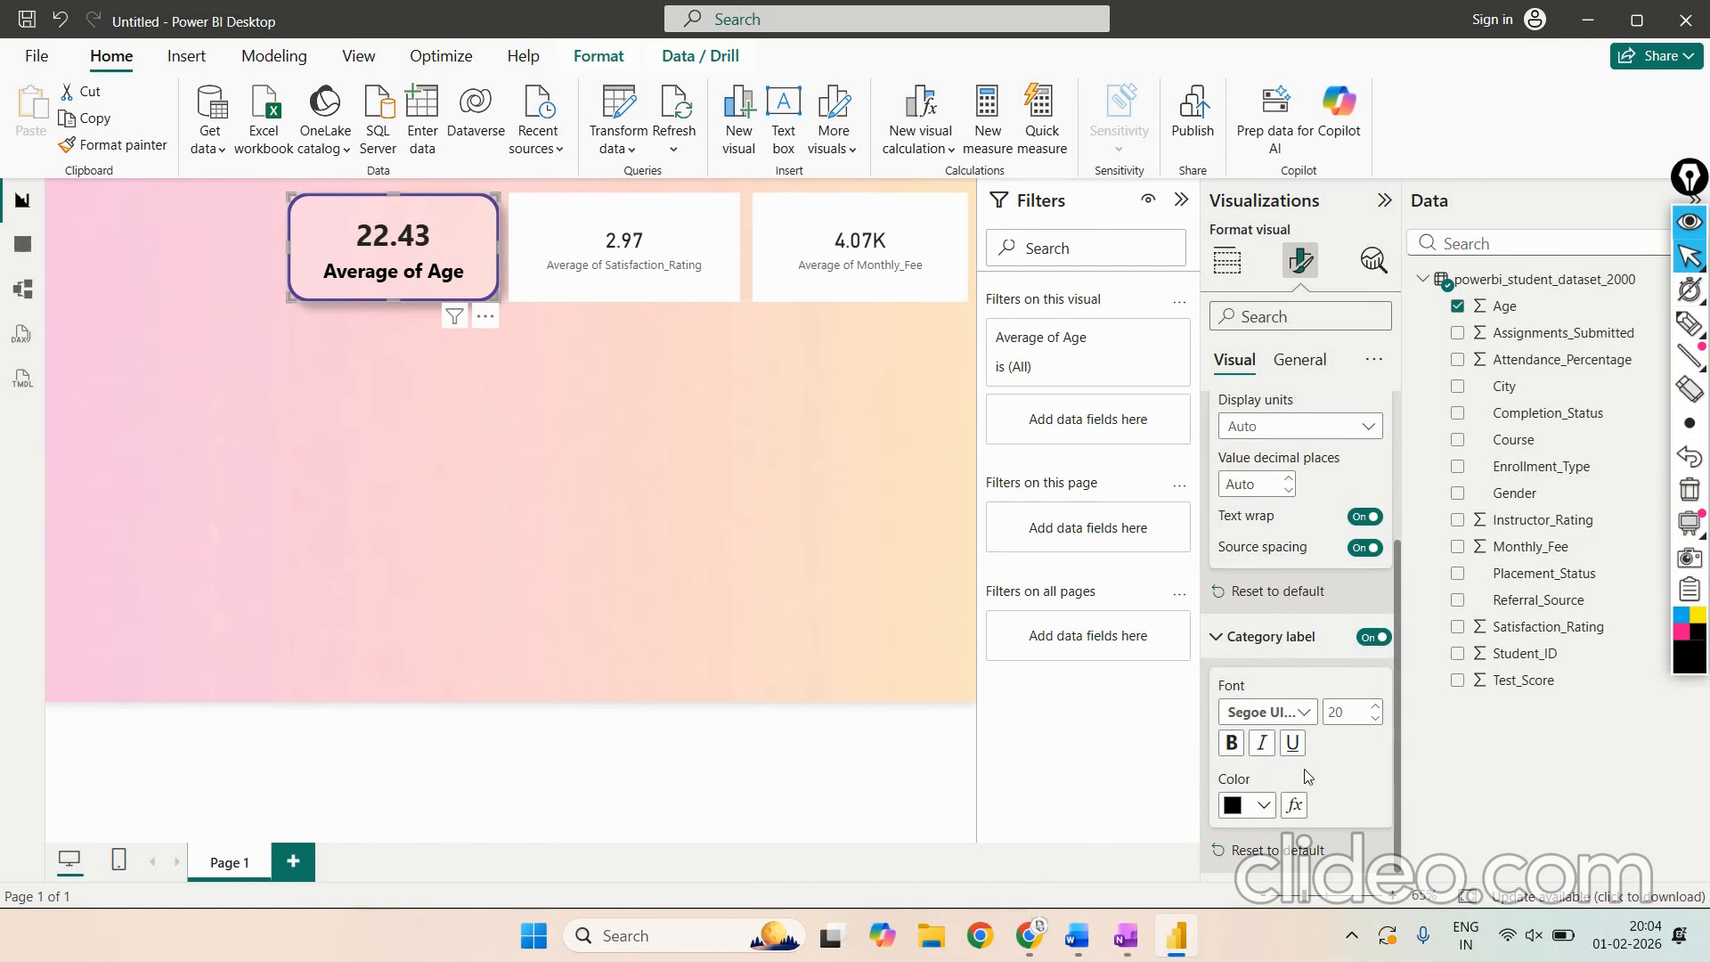
{"action": "left_click", "coordinate": [803, 435]}
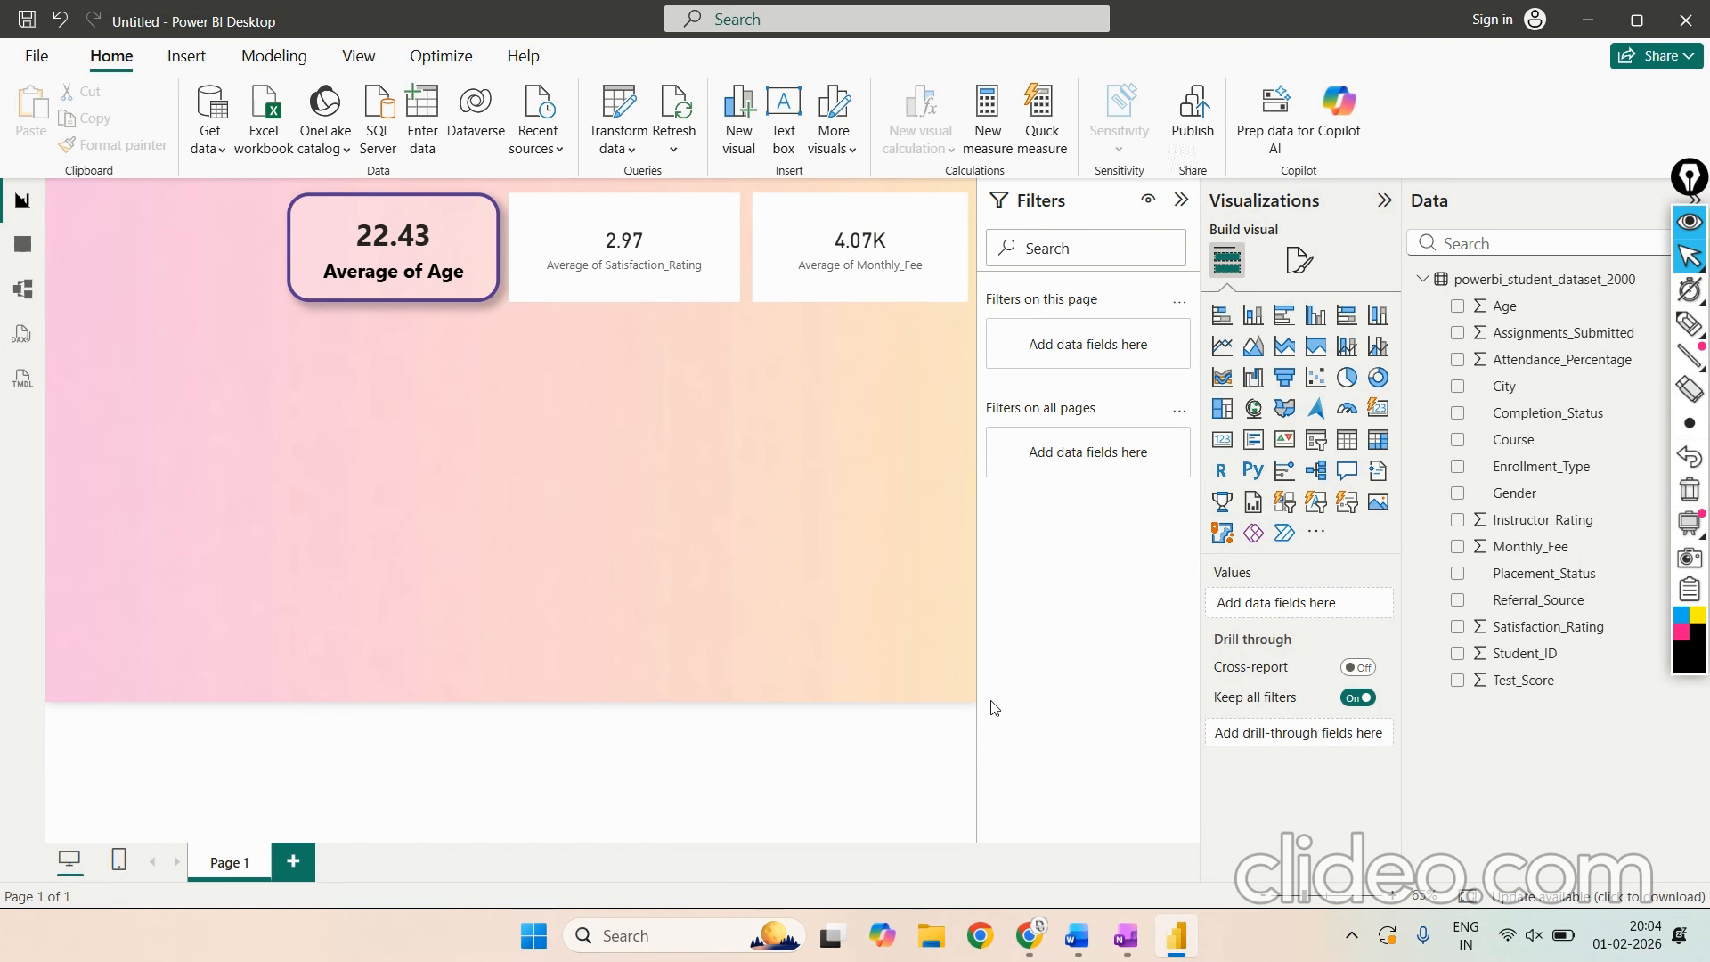
{"action": "left_click", "coordinate": [675, 248]}
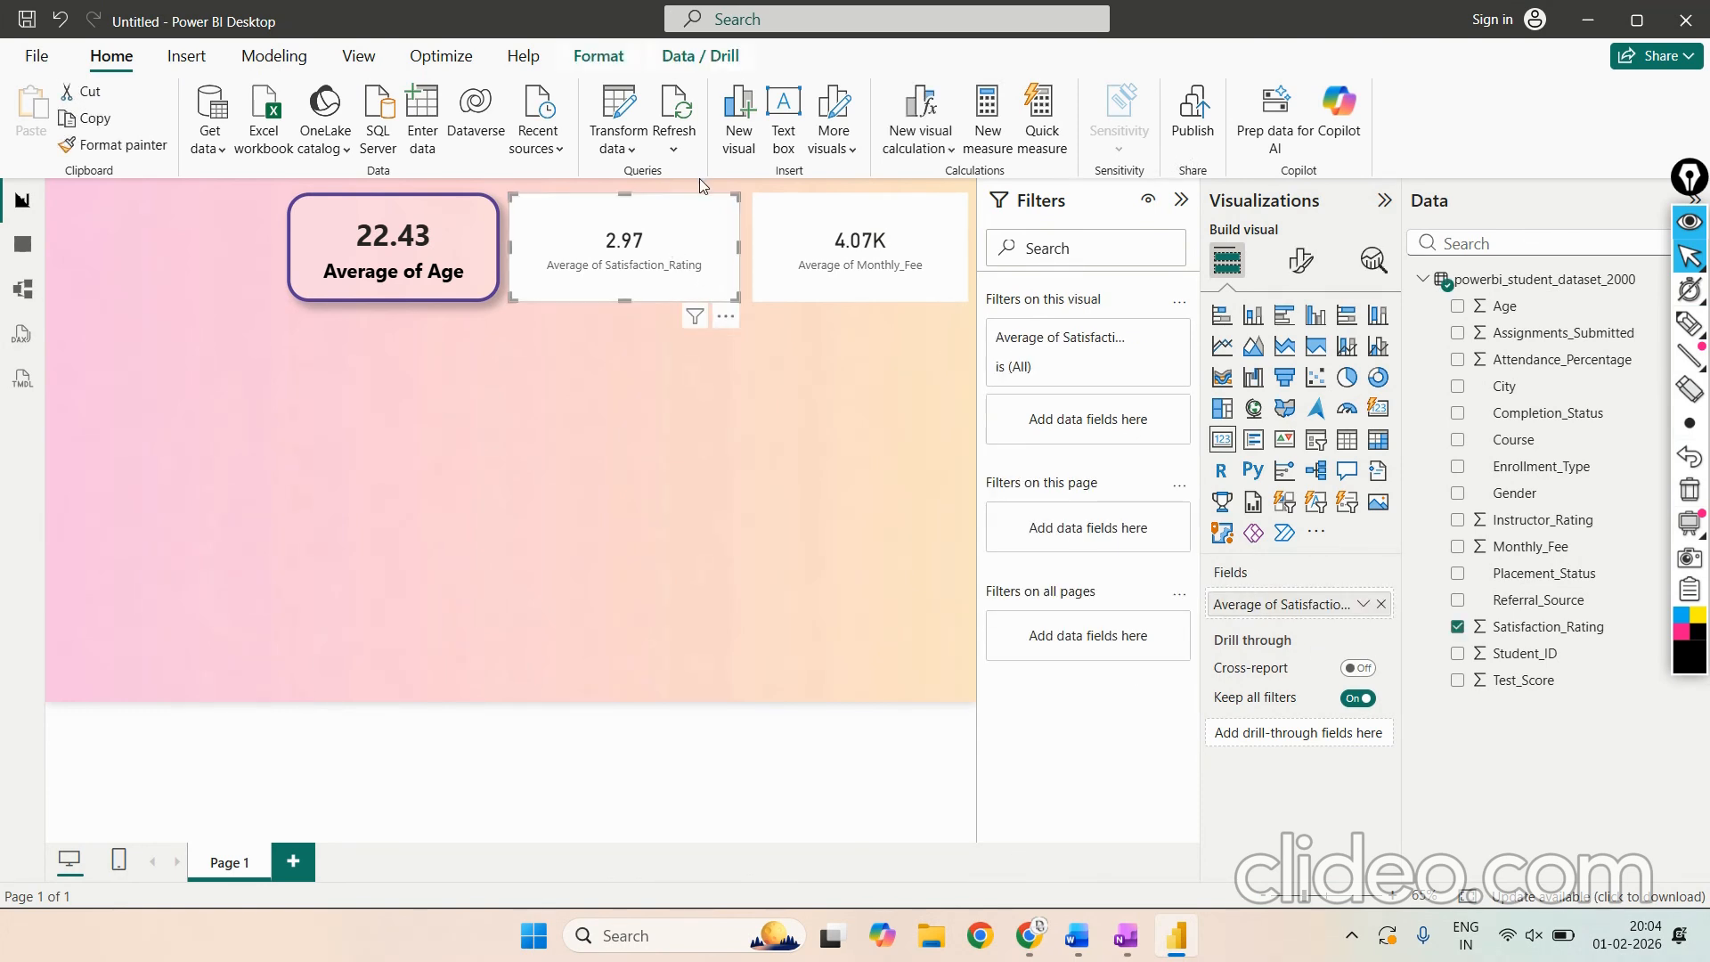
{"action": "left_click", "coordinate": [1302, 264]}
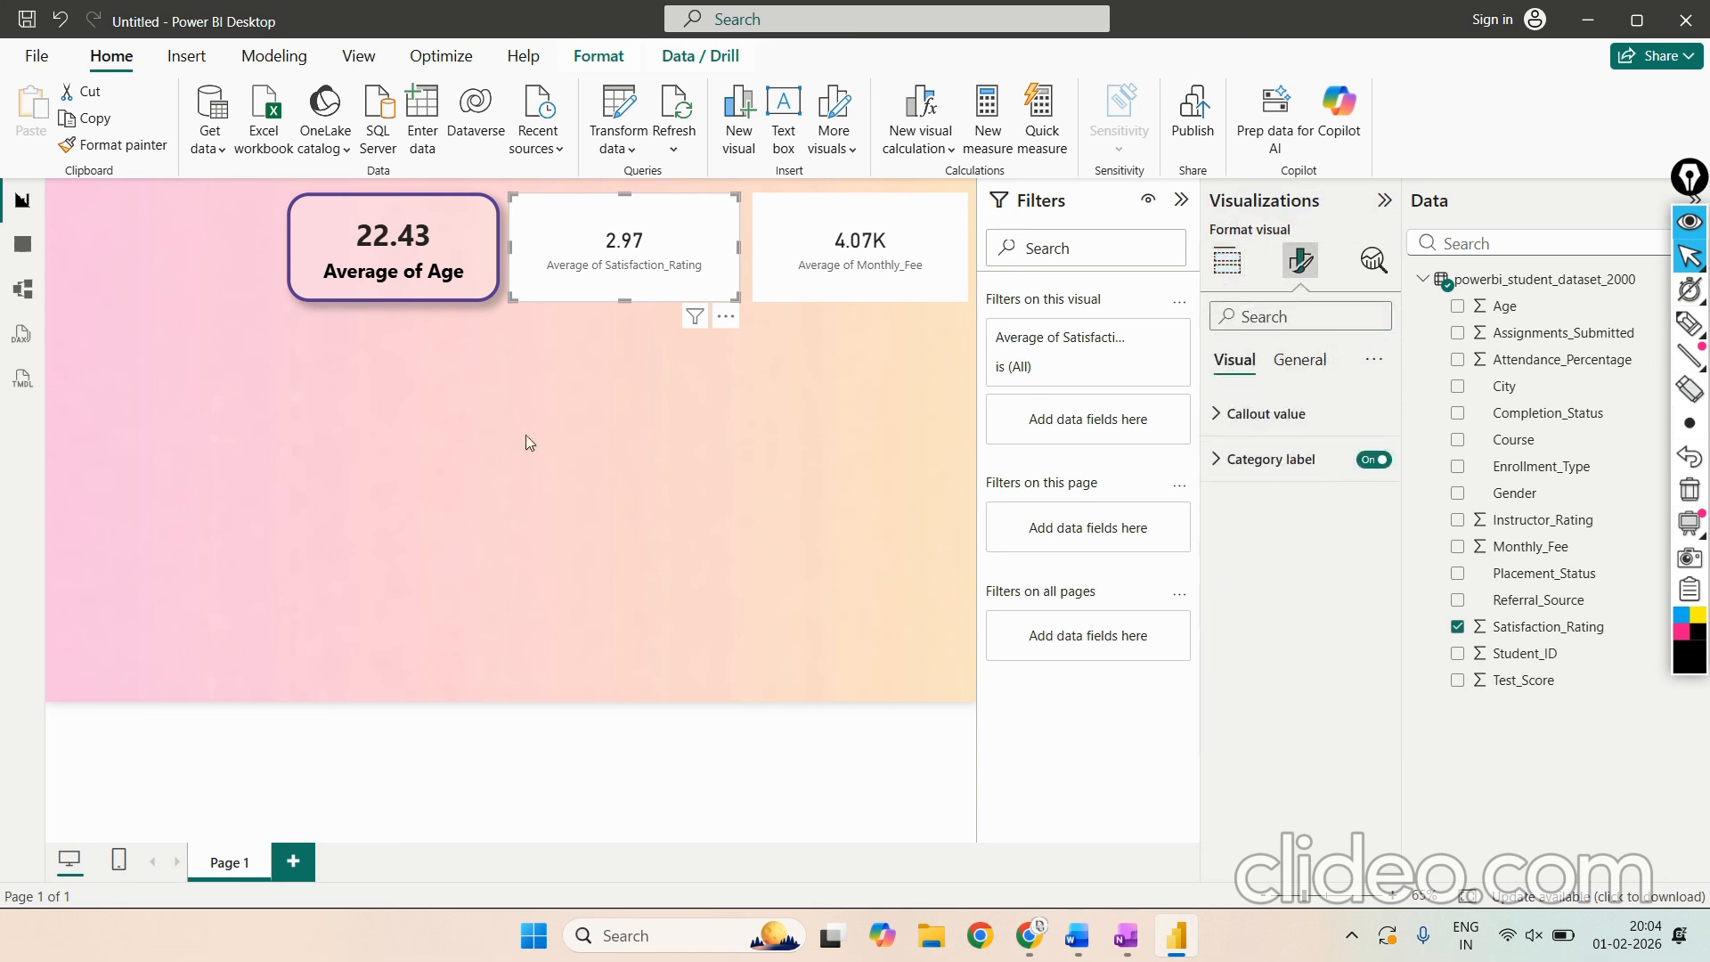
{"action": "left_click", "coordinate": [607, 427]}
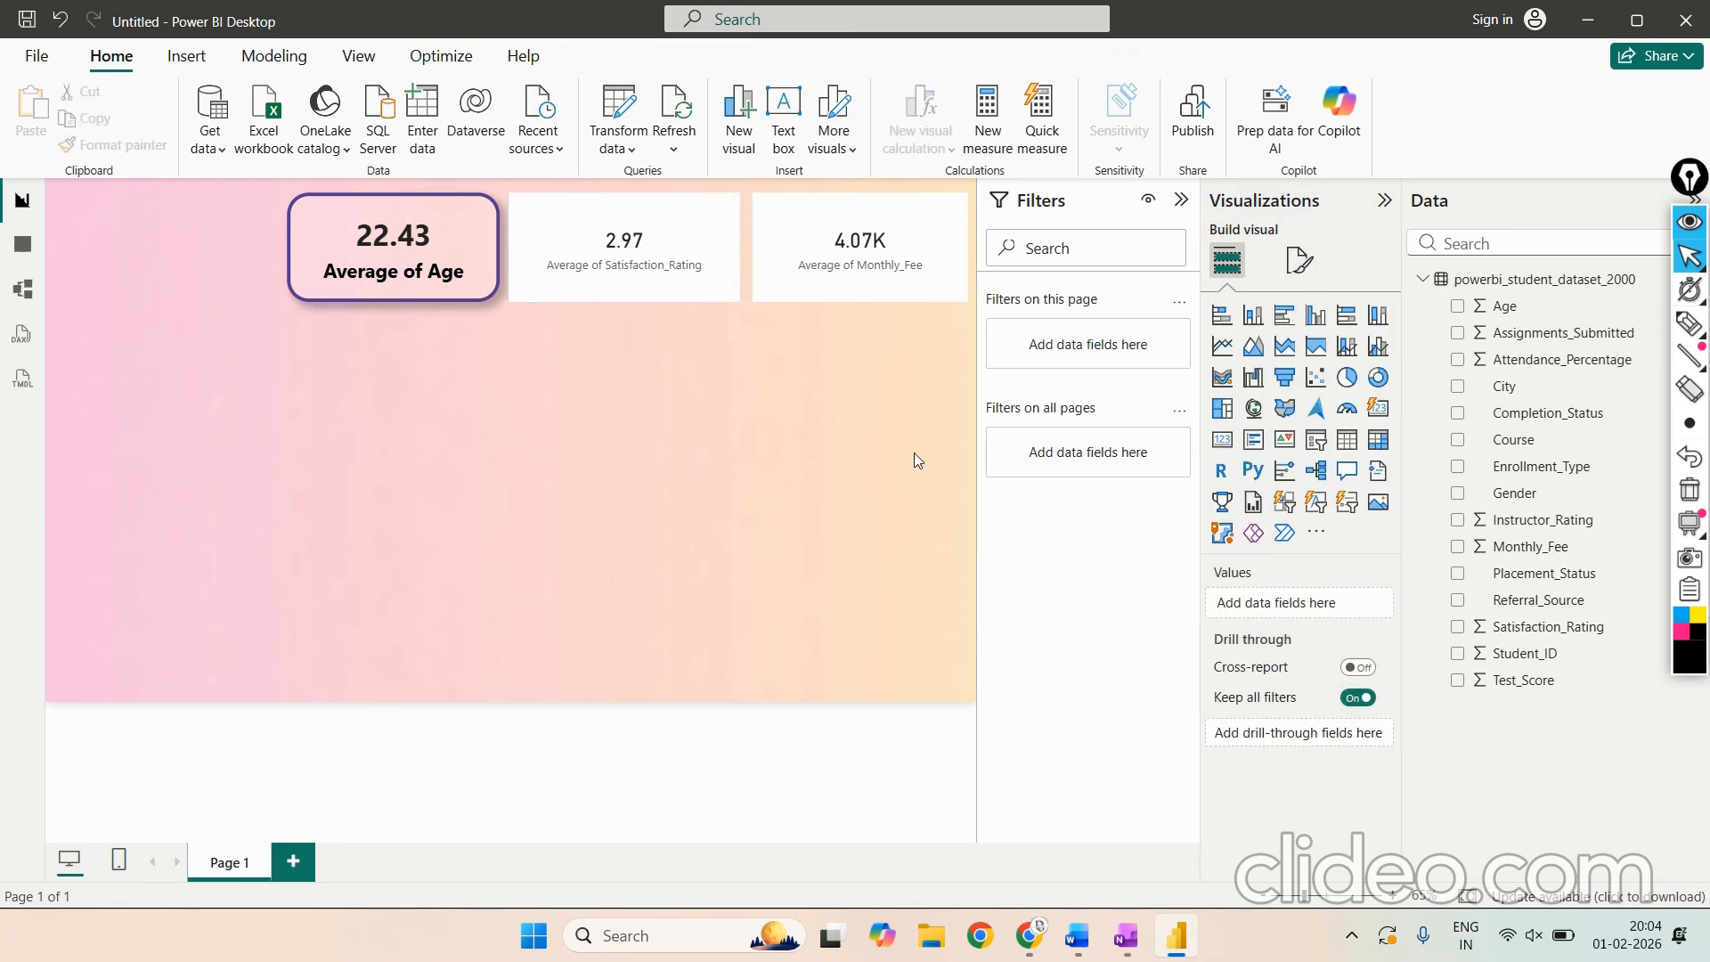
Step: Set the background transparency of the average satisfaction rating card to 77%
{"action": "left_click", "coordinate": [706, 228]}
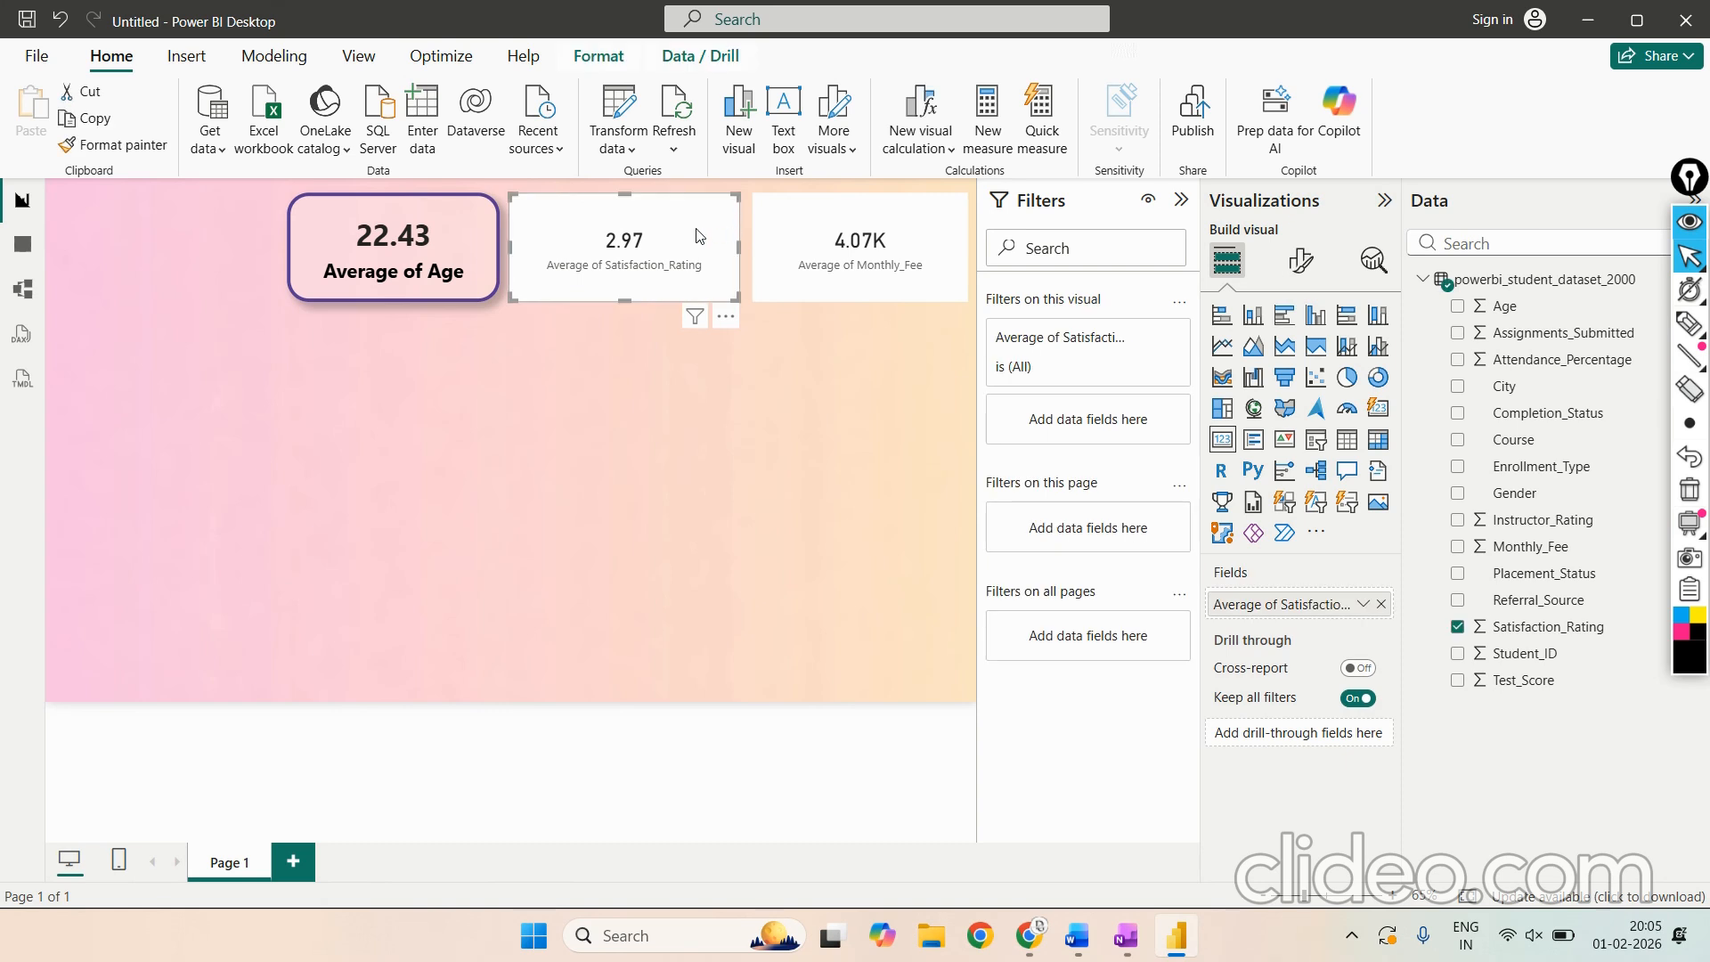
{"action": "left_click", "coordinate": [1301, 258]}
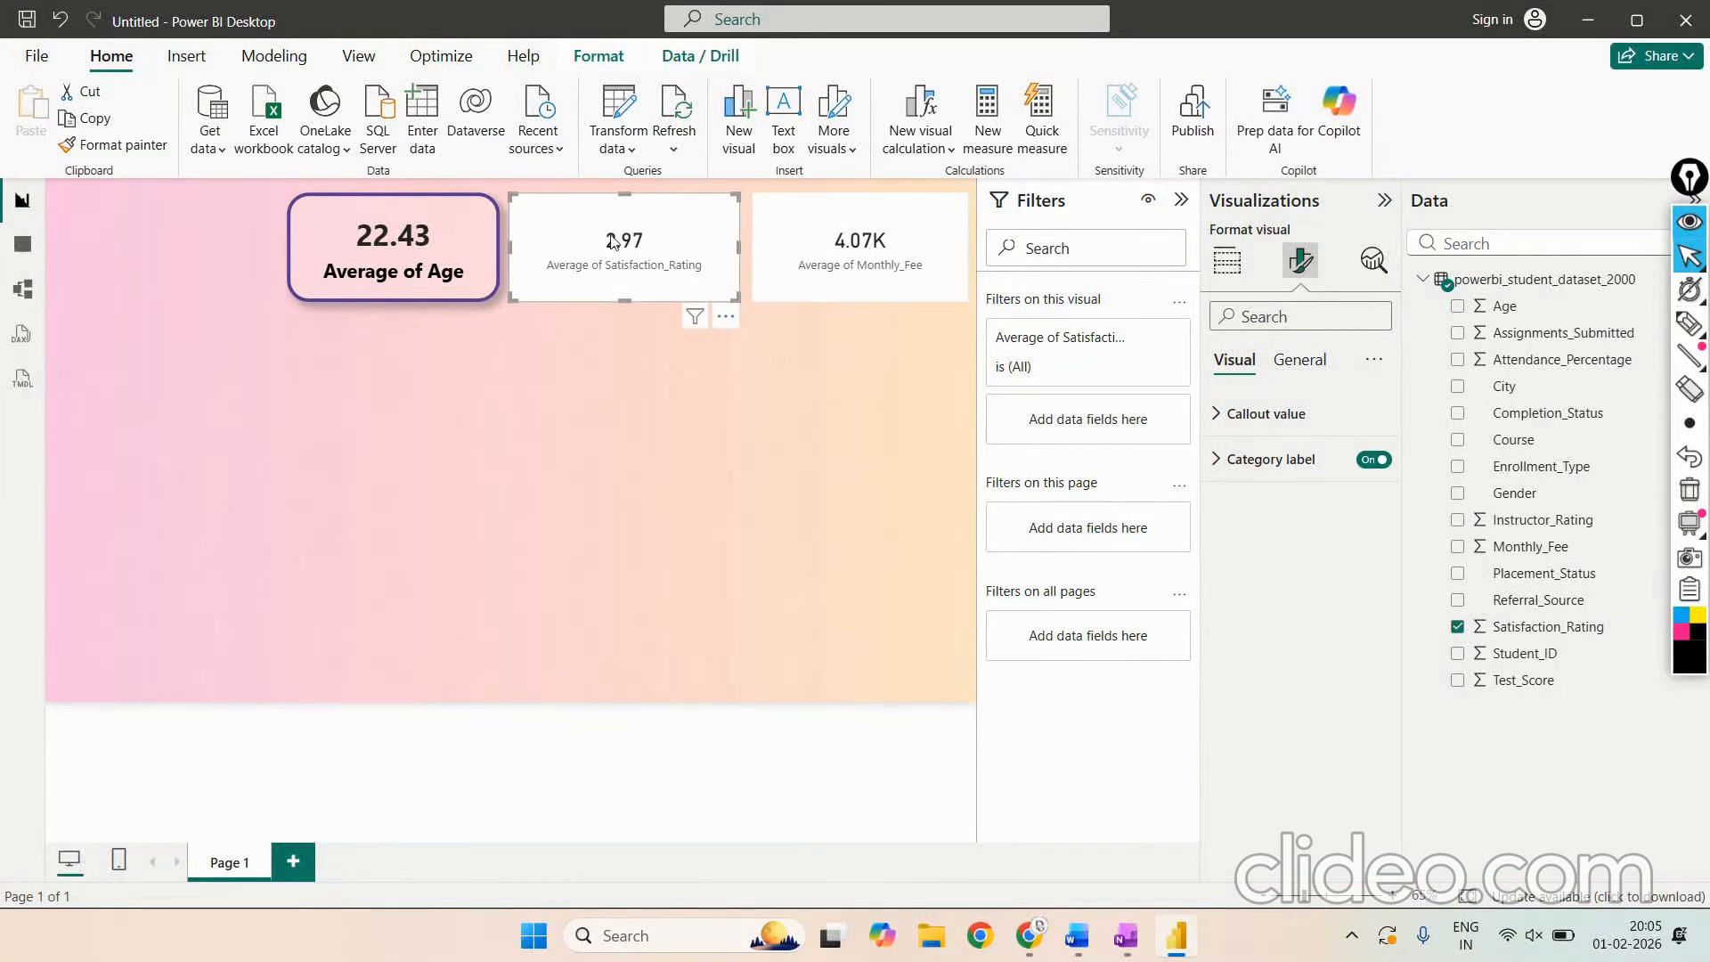
{"action": "left_click", "coordinate": [1309, 361]}
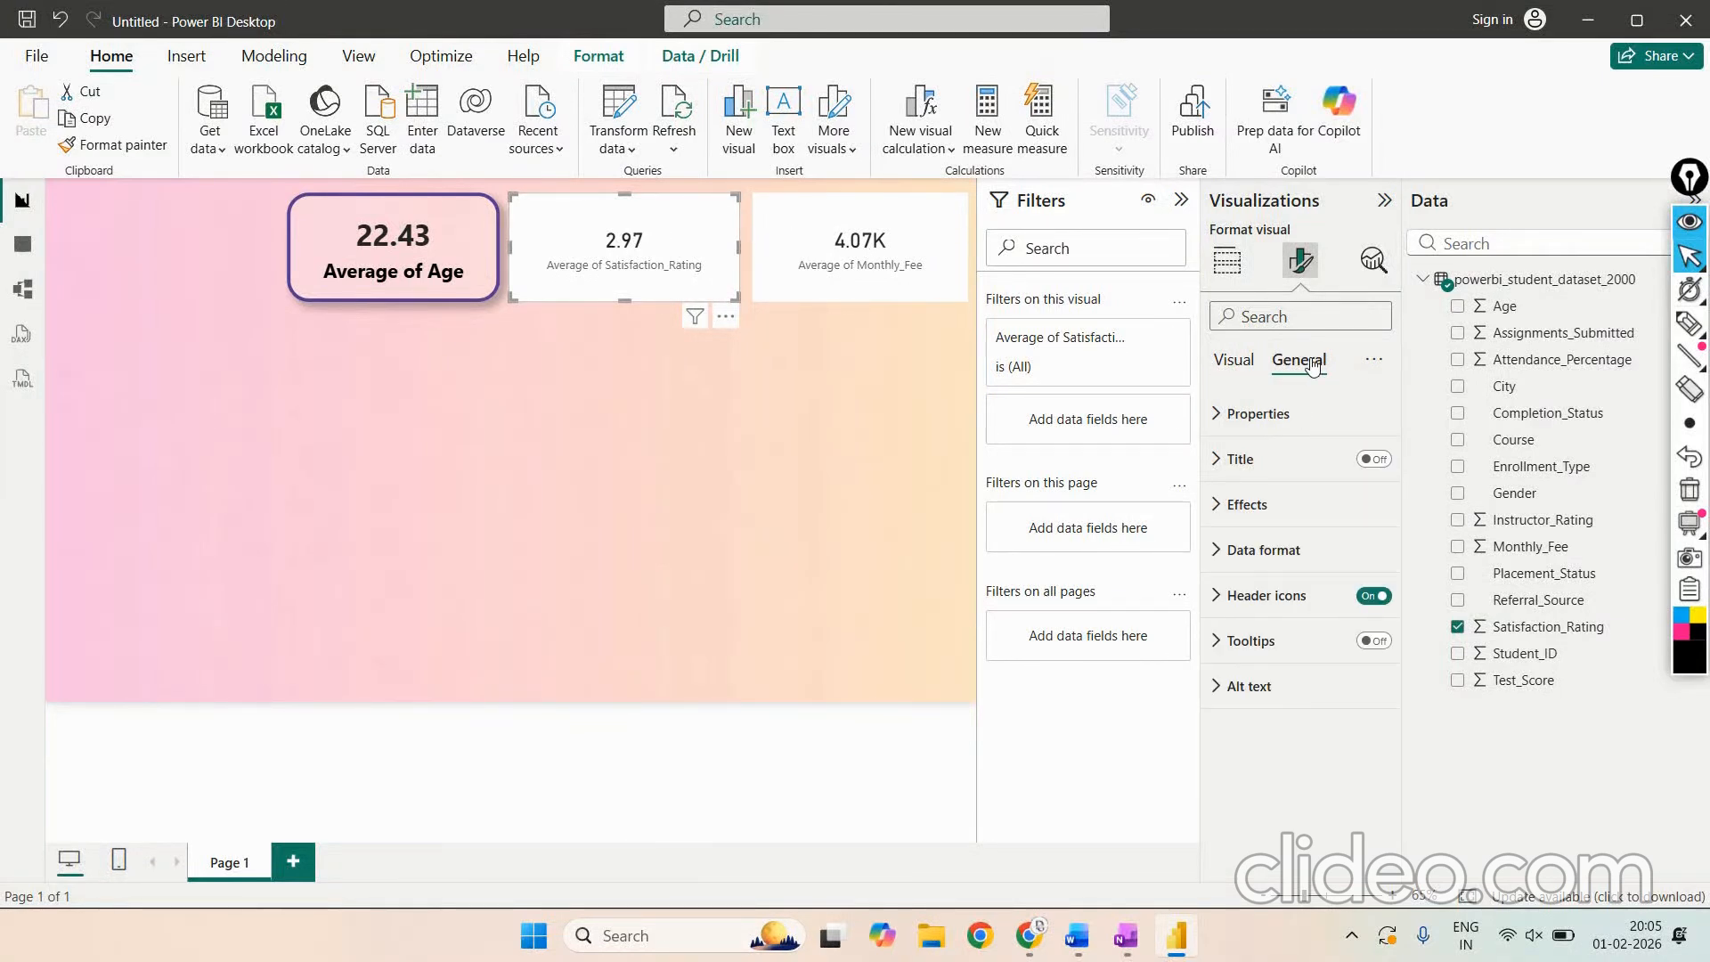
{"action": "left_click", "coordinate": [1251, 505]}
{"action": "scroll", "coordinate": [1256, 521], "scroll_direction": "down", "scroll_amount": 3}
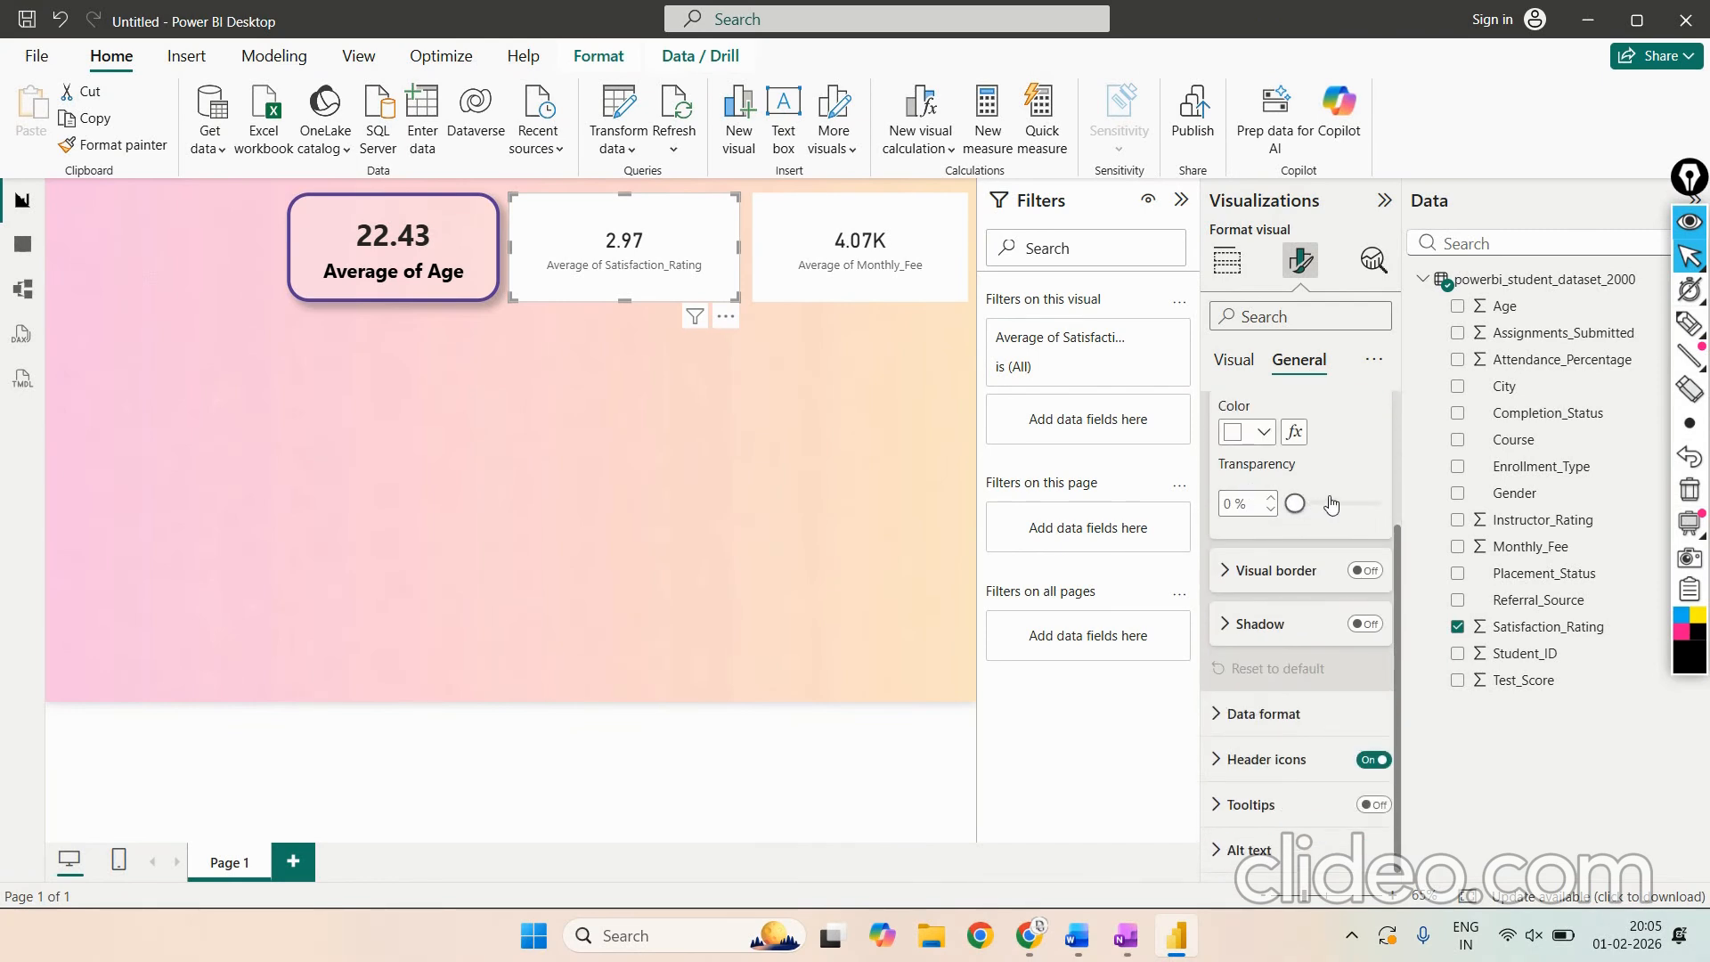
{"action": "scroll", "coordinate": [1353, 507], "scroll_direction": "up", "scroll_amount": 1}
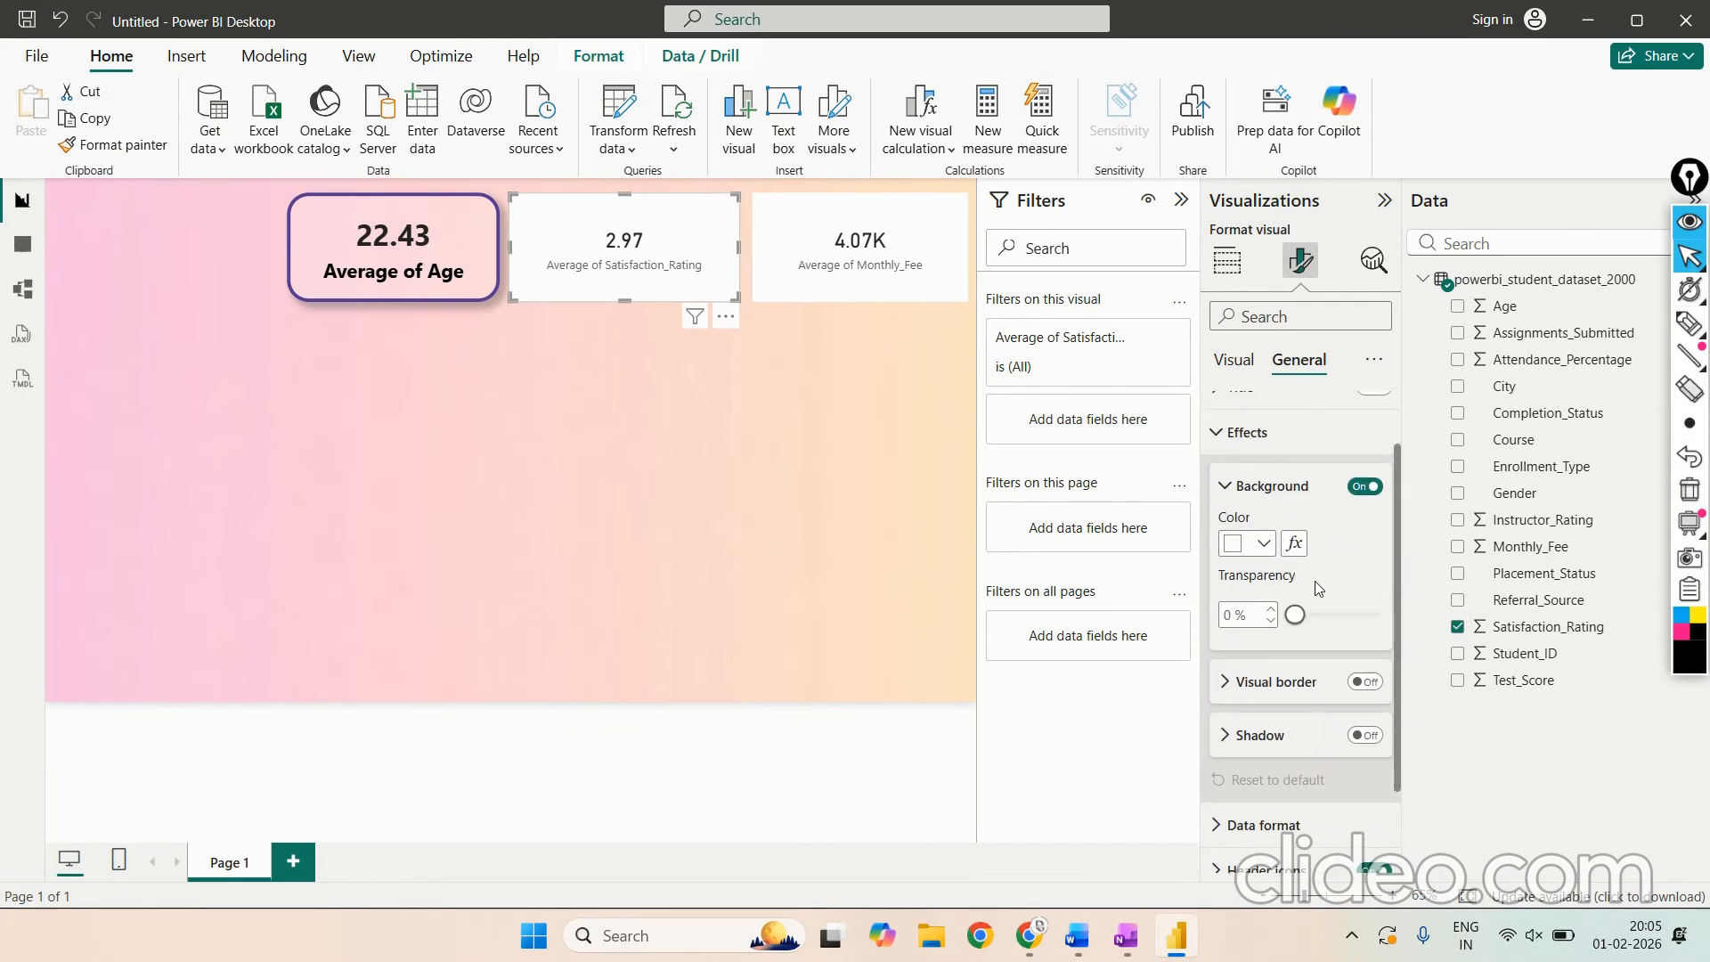
{"action": "left_click", "coordinate": [1358, 617]}
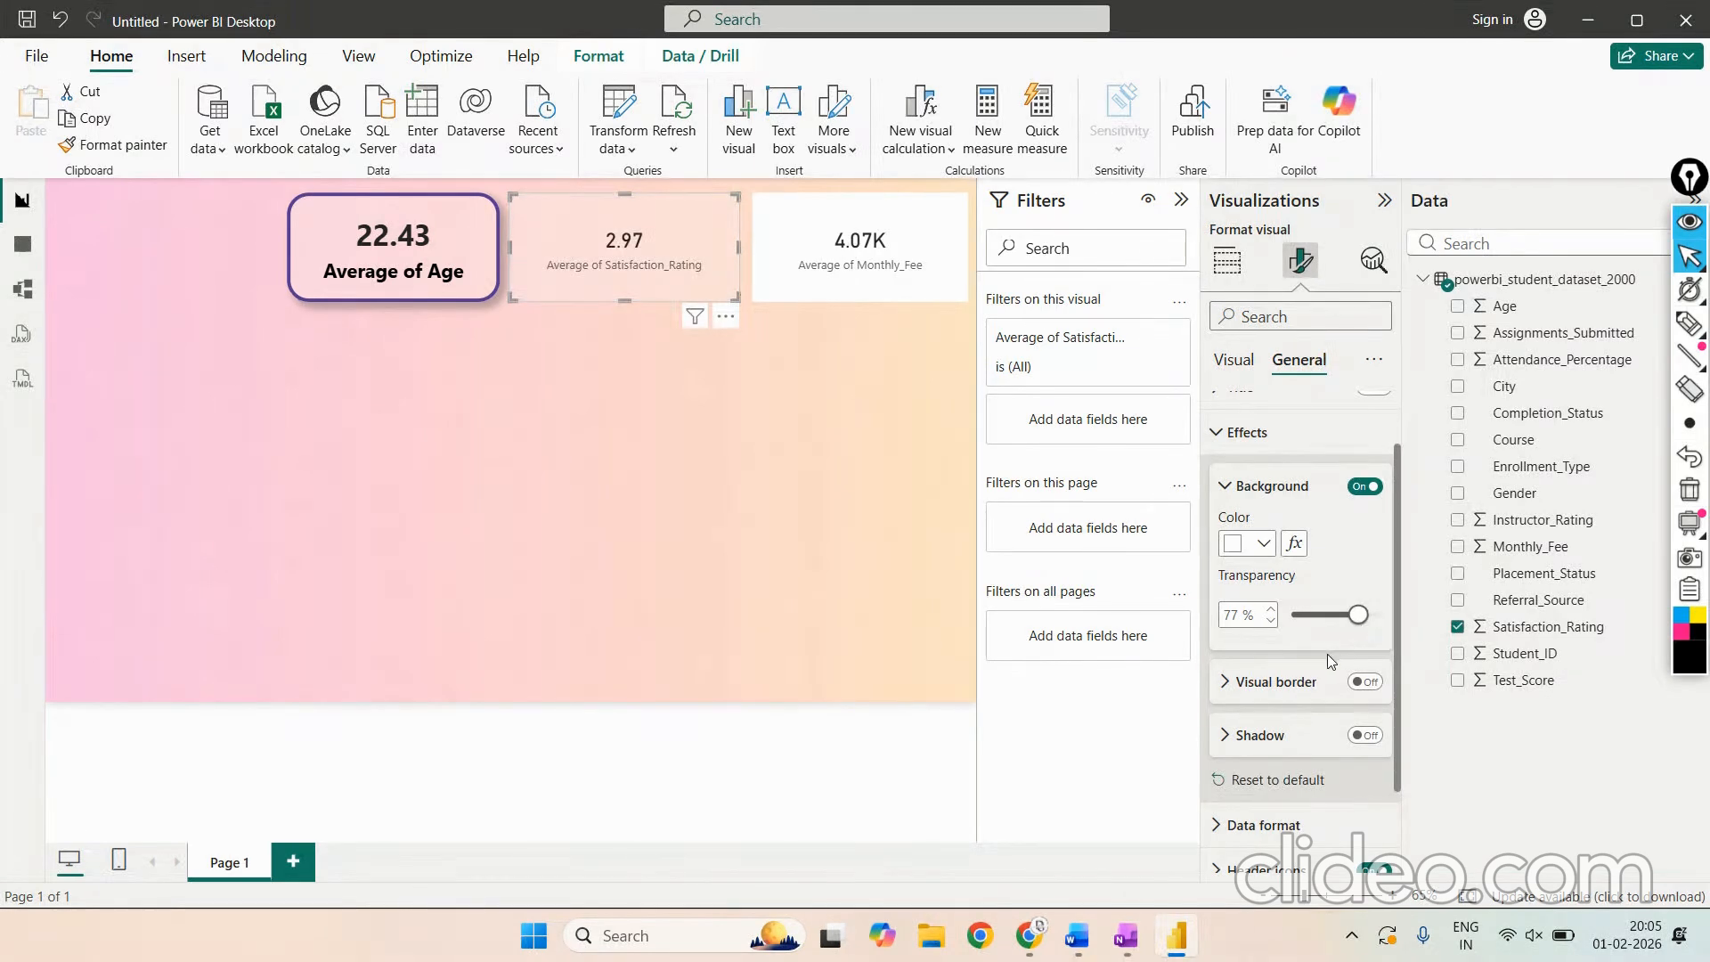
Step: Give the satisfaction rating card a visual border with 30 px rounded corners and 5 px width, and turn on its shadow
{"action": "left_click", "coordinate": [1365, 682]}
{"action": "scroll", "coordinate": [1367, 686], "scroll_direction": "down", "scroll_amount": 1}
{"action": "left_click", "coordinate": [1274, 570]}
{"action": "scroll", "coordinate": [1285, 604], "scroll_direction": "down", "scroll_amount": 1}
{"action": "left_click_drag", "start_coordinate": [1284, 597], "coordinate": [1387, 591]}
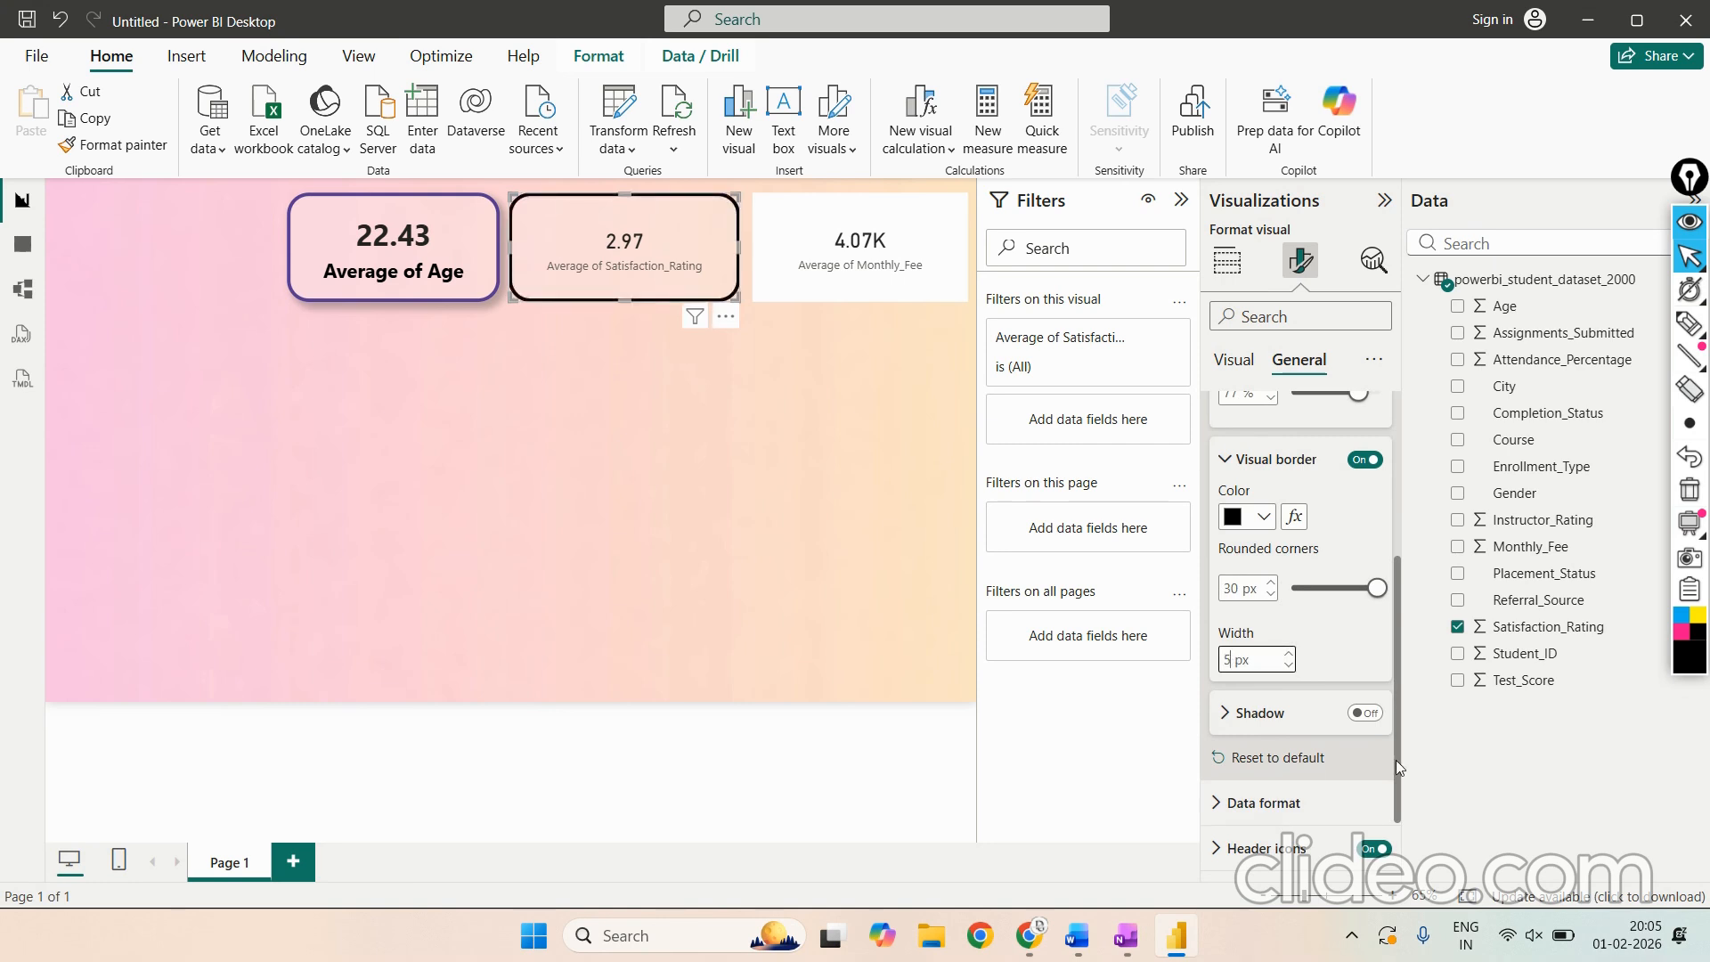
{"action": "left_click", "coordinate": [1363, 717]}
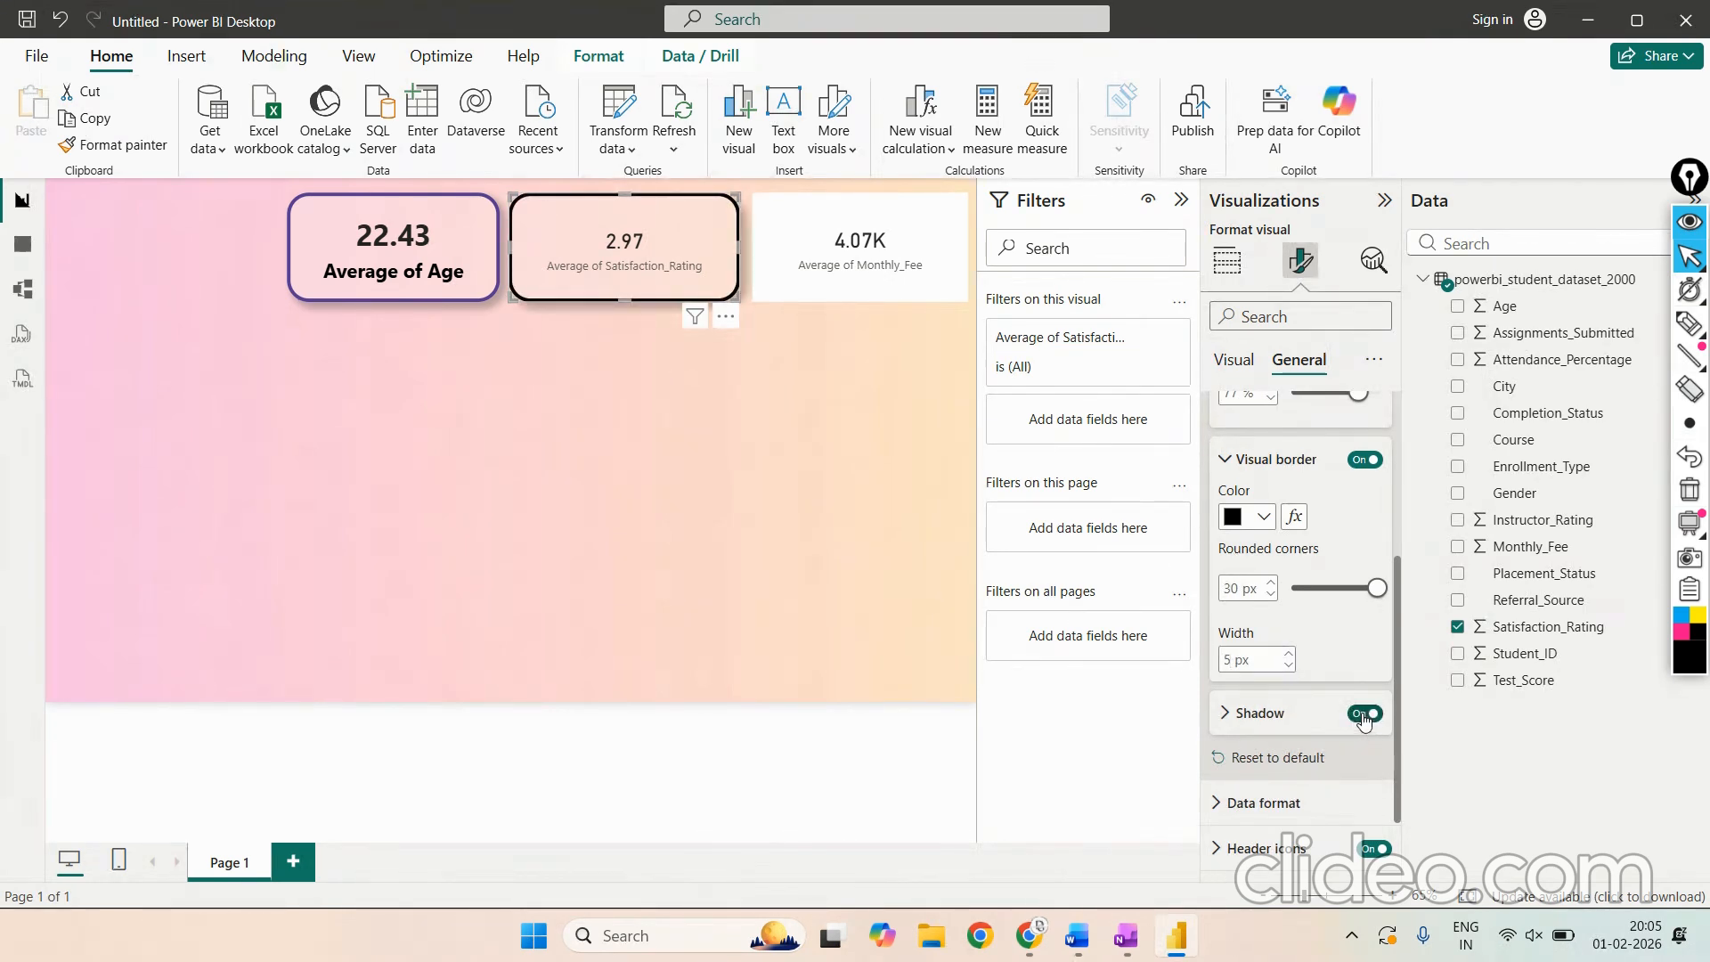
Step: Set the satisfaction rating card's border color to #3a2761 (Theme color 6, 50% darker)
{"action": "scroll", "coordinate": [1345, 703], "scroll_direction": "down", "scroll_amount": 2}
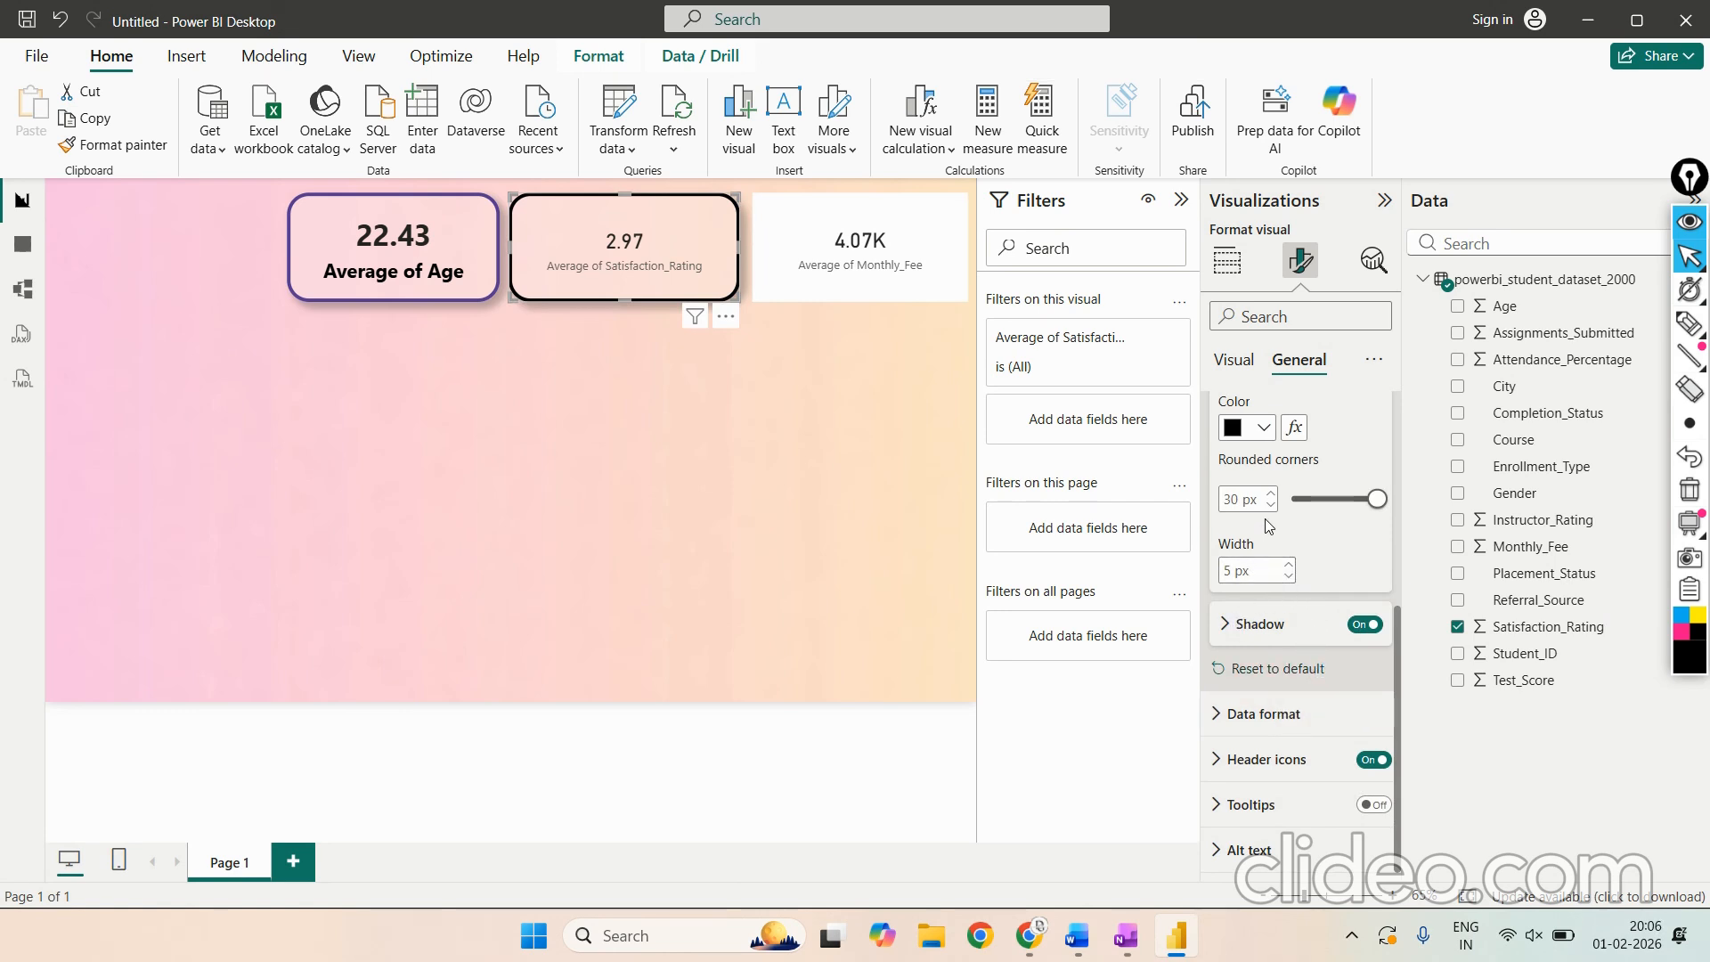
{"action": "scroll", "coordinate": [1288, 485], "scroll_direction": "up", "scroll_amount": 2}
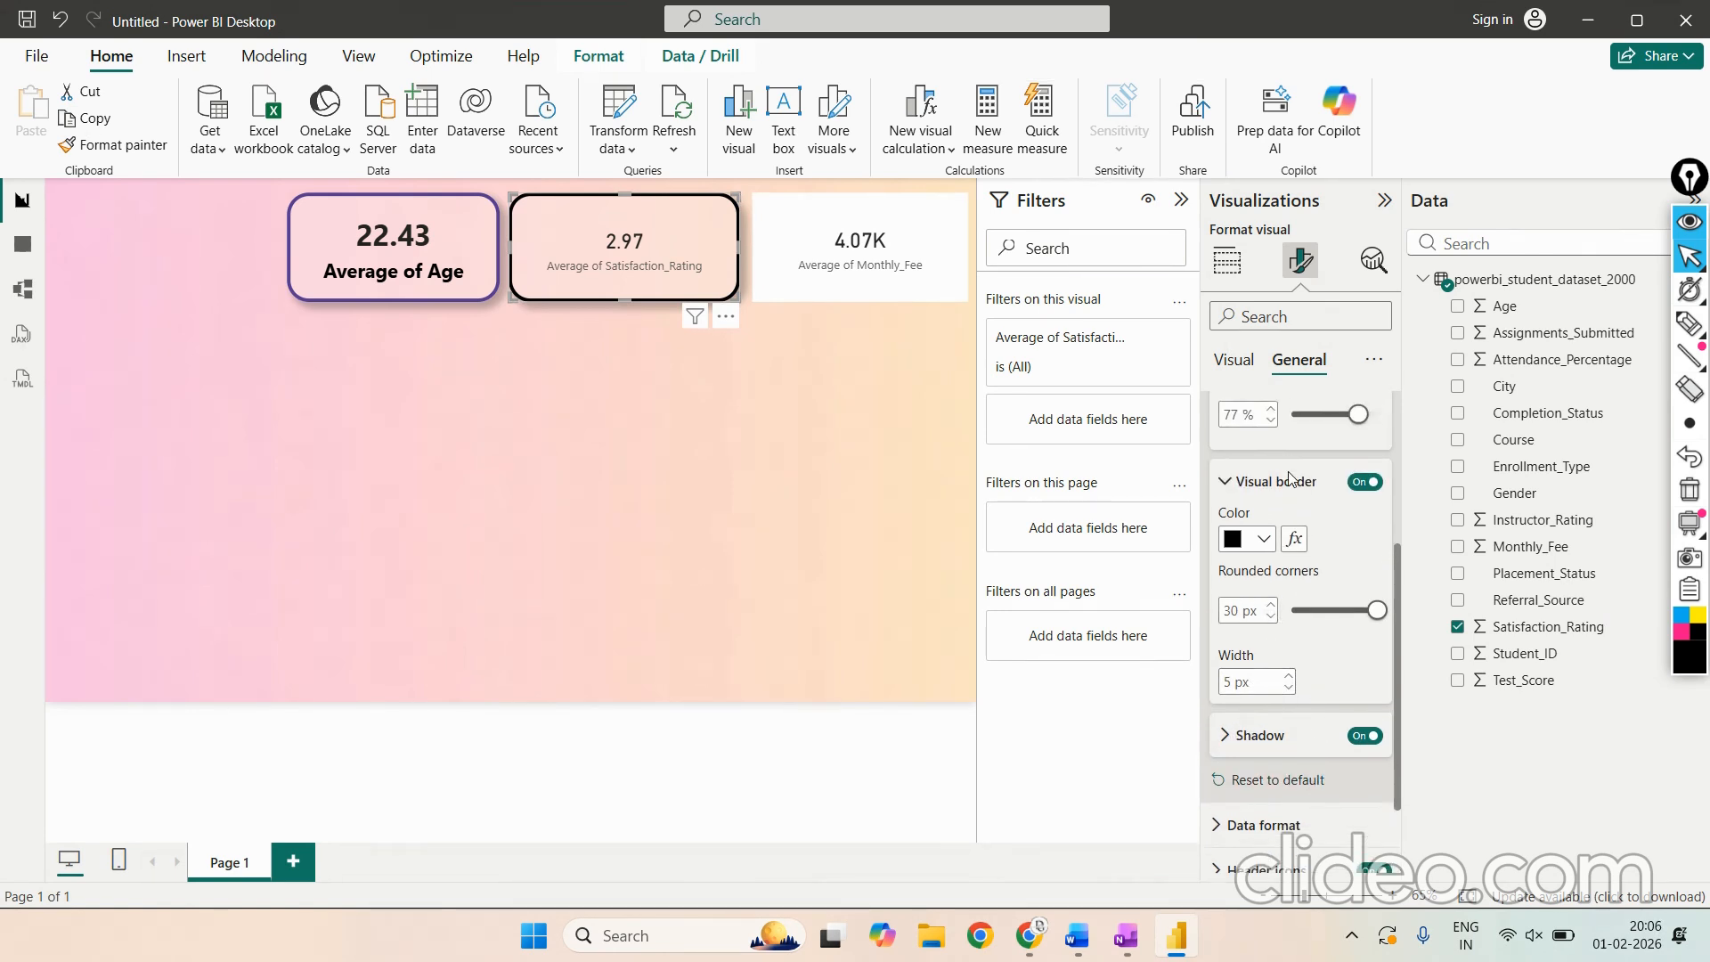
{"action": "left_click", "coordinate": [1258, 541]}
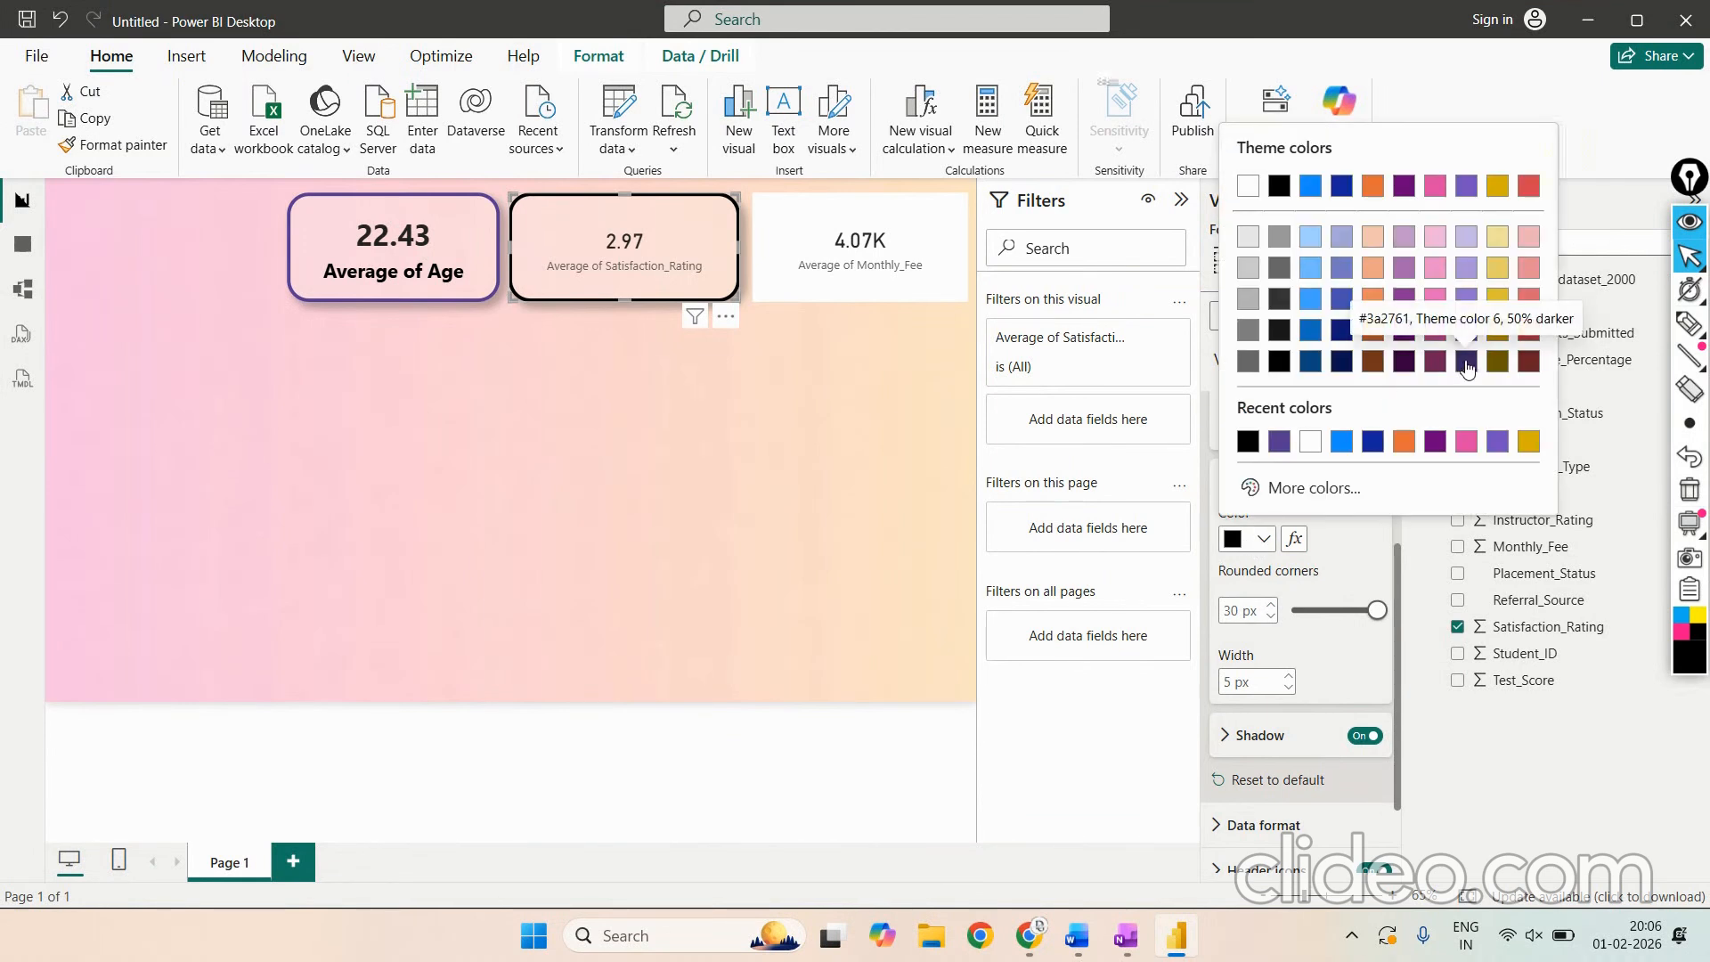
{"action": "left_click", "coordinate": [1469, 369]}
{"action": "left_click", "coordinate": [1263, 539]}
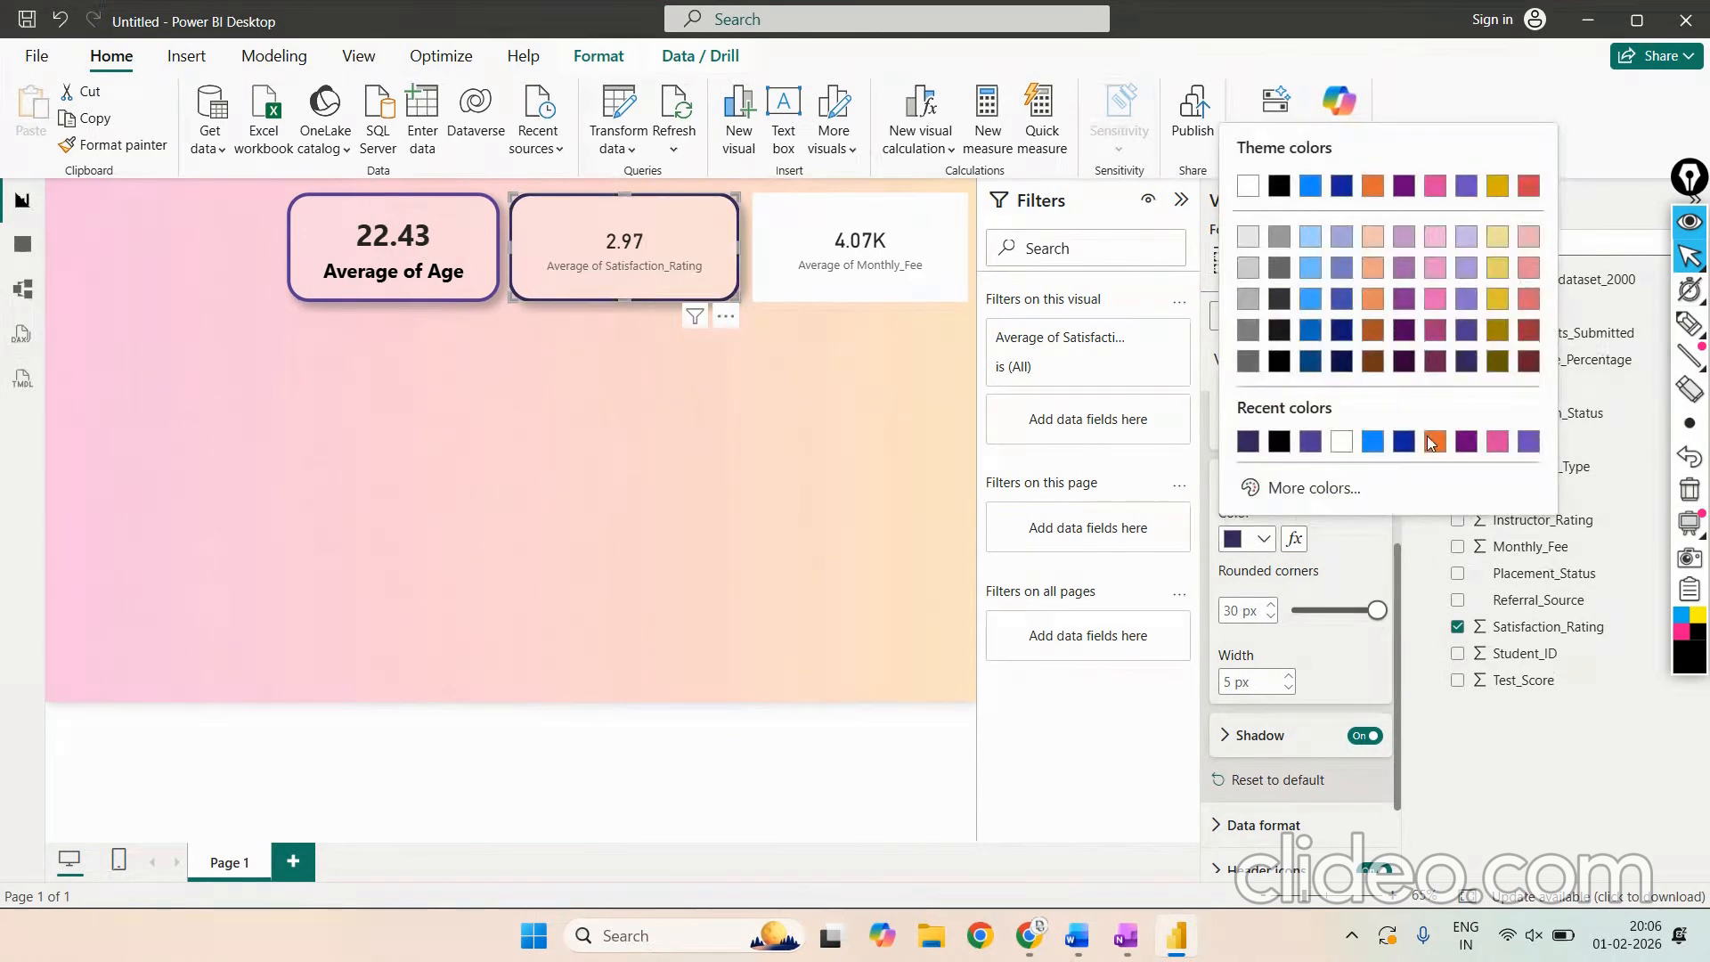
{"action": "left_click", "coordinate": [1469, 360]}
{"action": "scroll", "coordinate": [1328, 665], "scroll_direction": "down", "scroll_amount": 1}
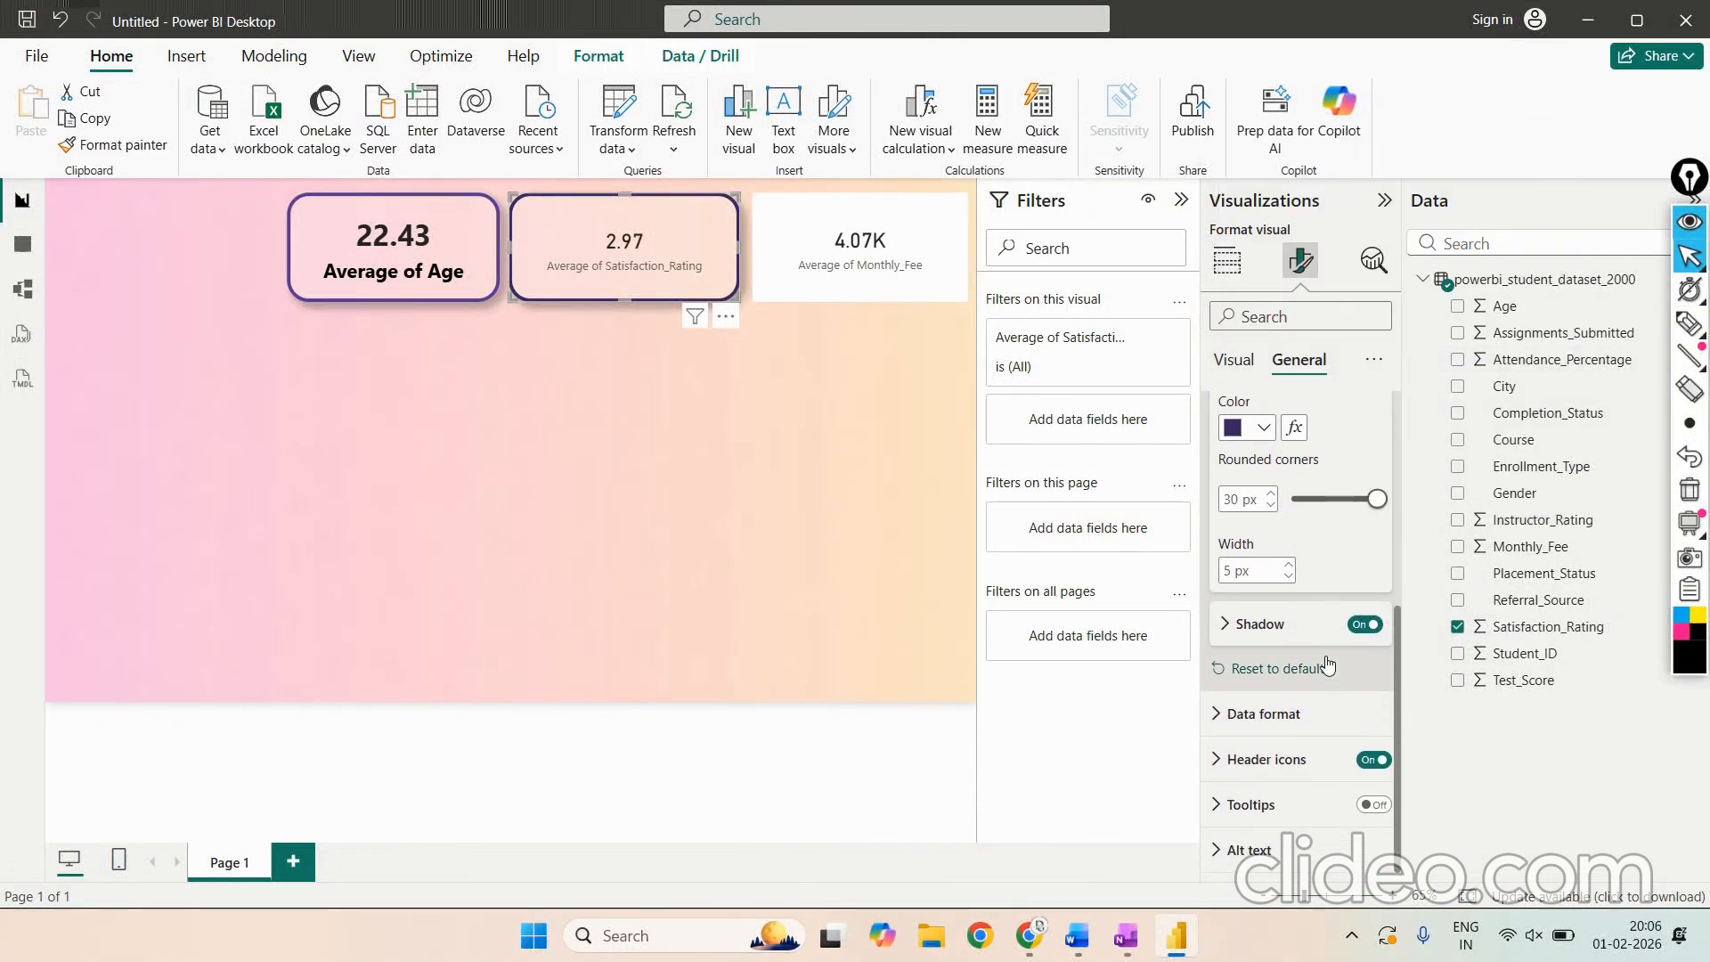
Step: Format the satisfaction rating card's callout value as Segoe UI Bold, size 30
{"action": "scroll", "coordinate": [1280, 642], "scroll_direction": "up", "scroll_amount": 3}
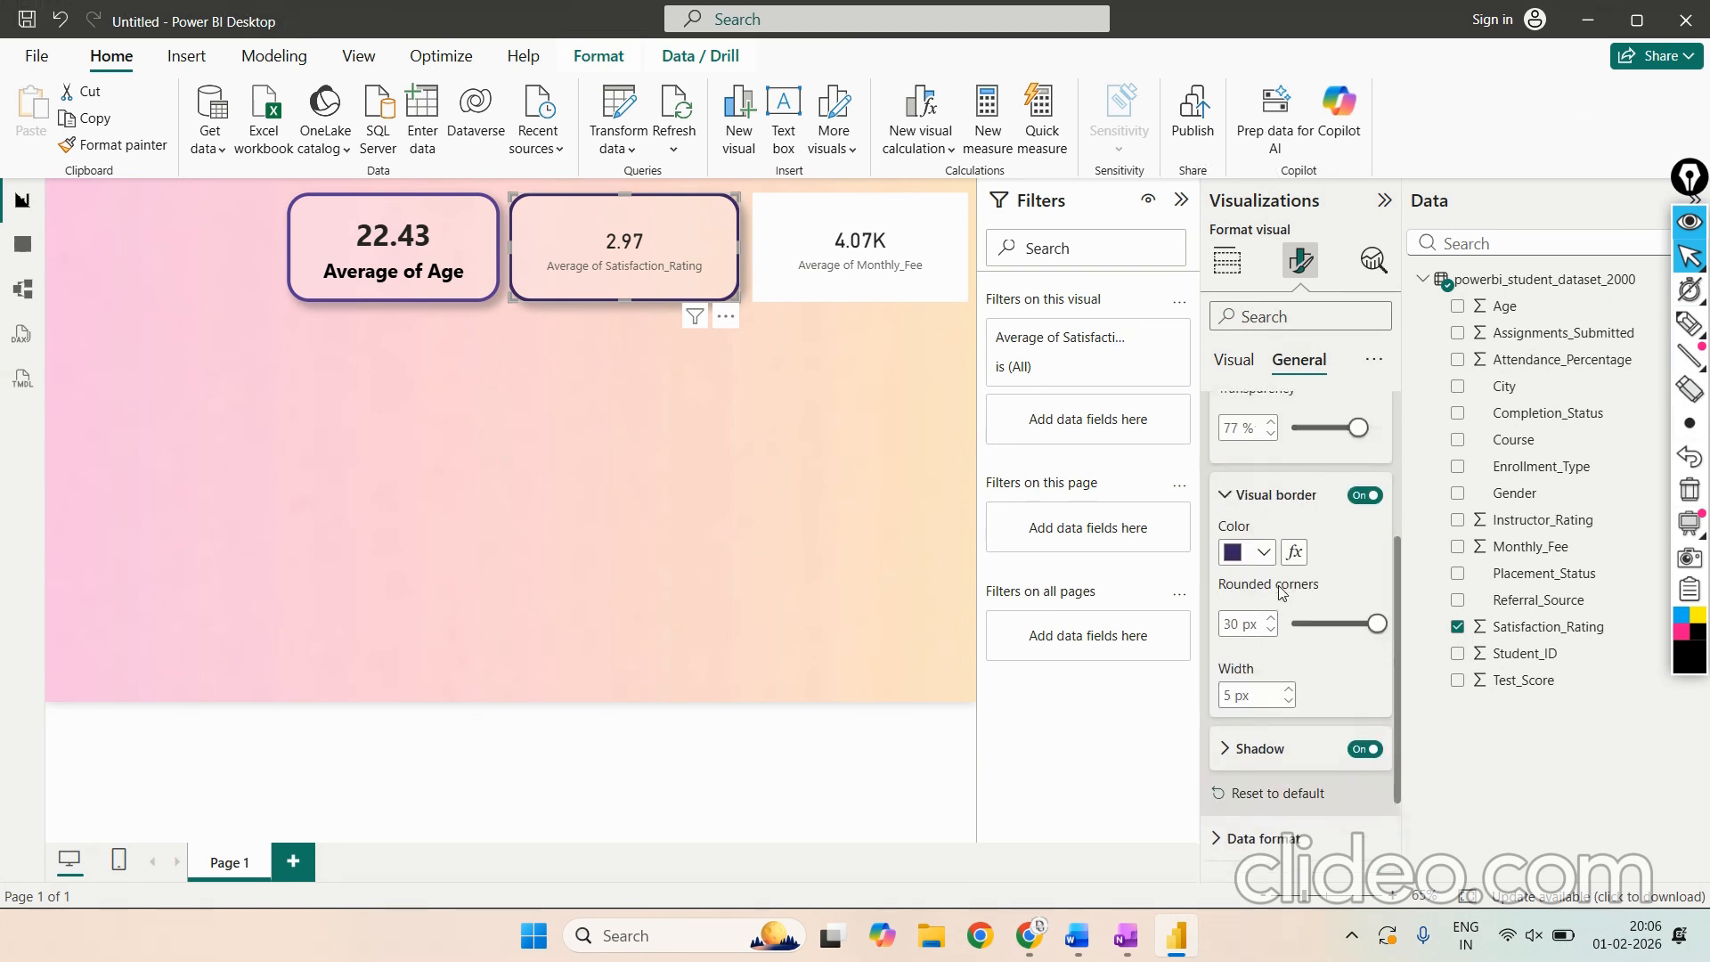
{"action": "scroll", "coordinate": [1280, 574], "scroll_direction": "up", "scroll_amount": 1}
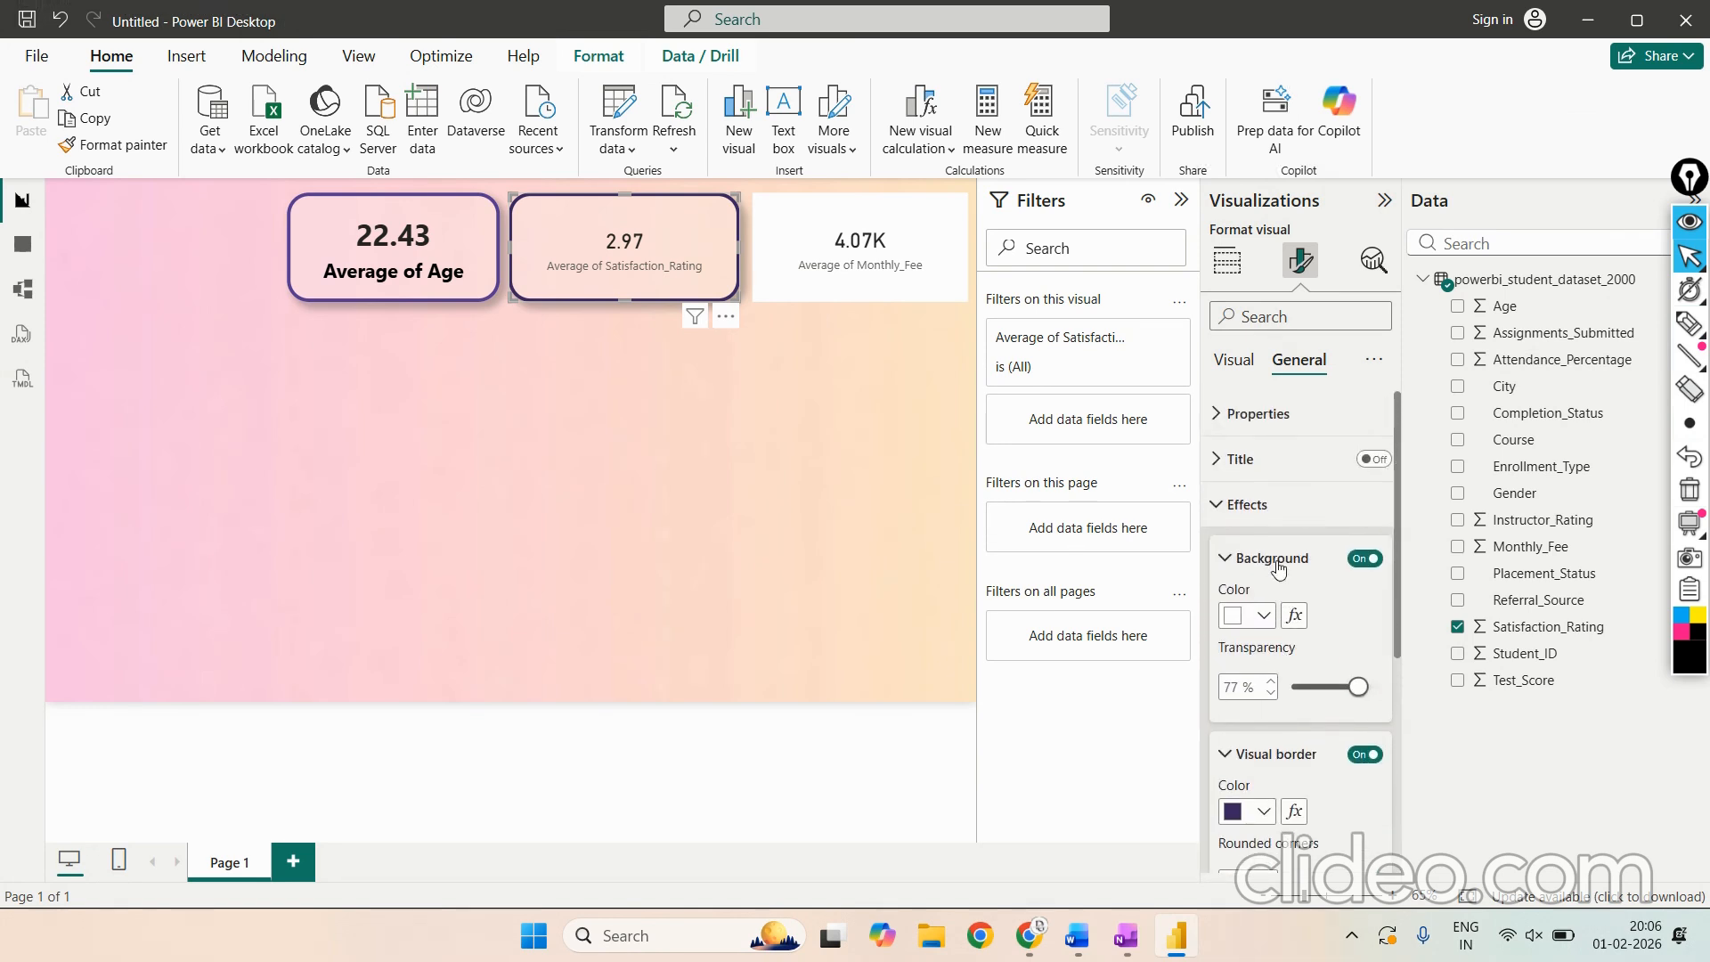
{"action": "left_click", "coordinate": [1234, 365]}
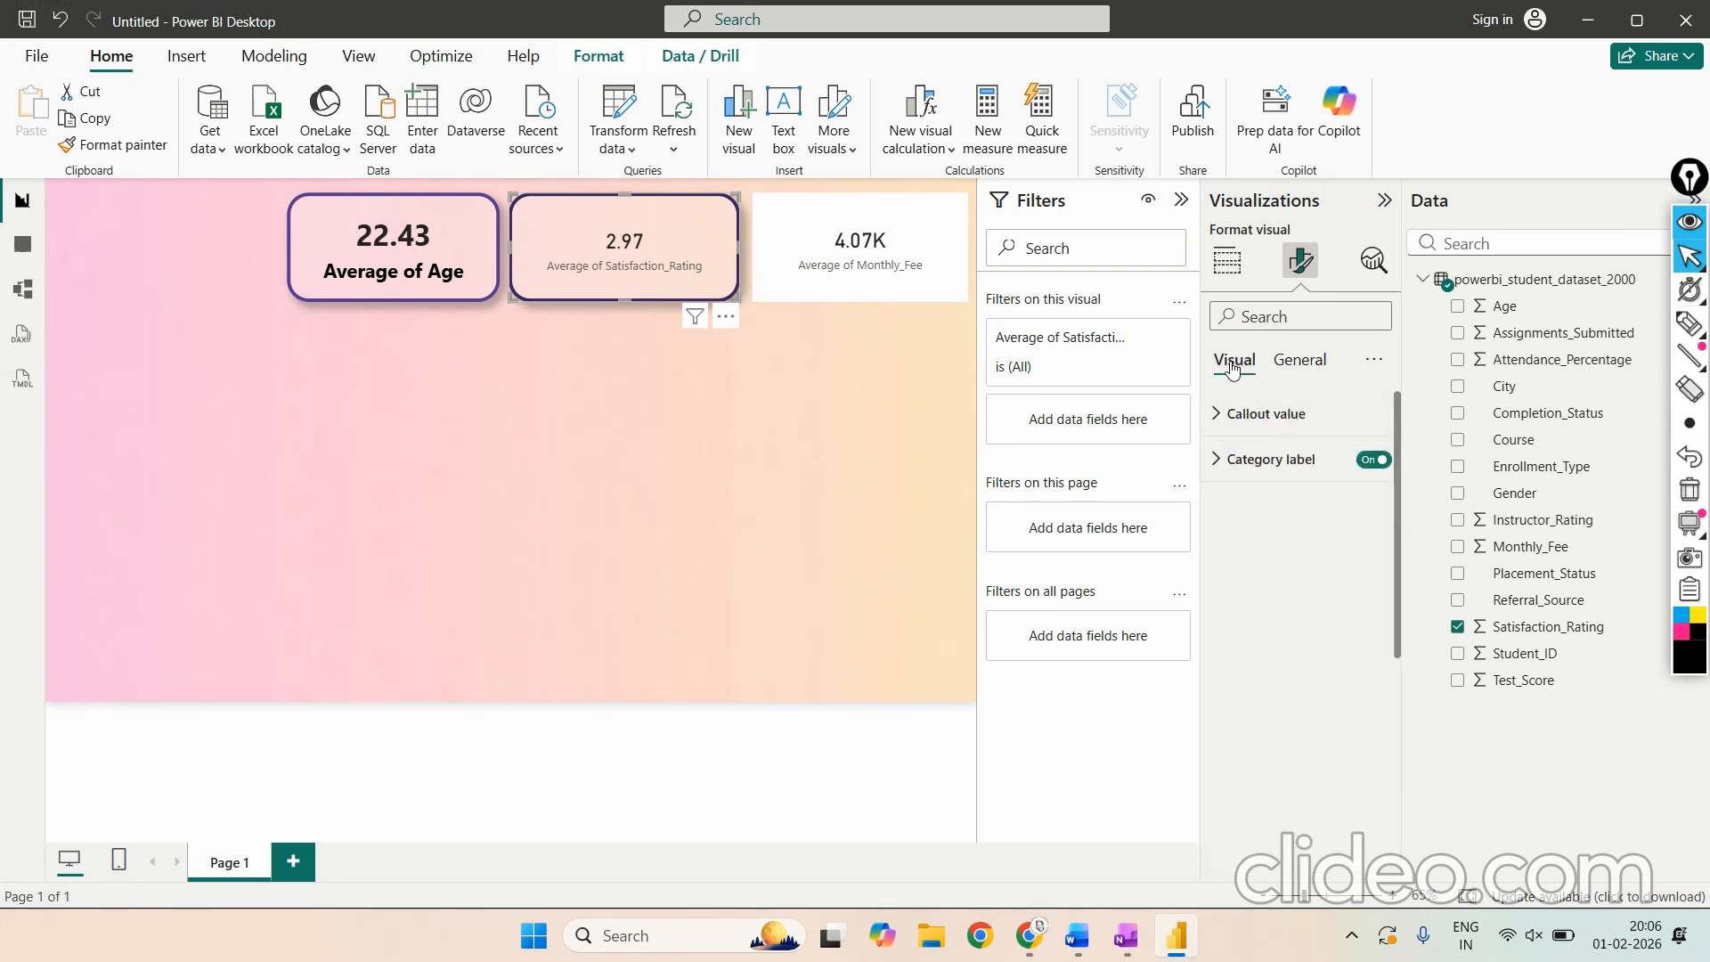
{"action": "left_click", "coordinate": [1244, 430]}
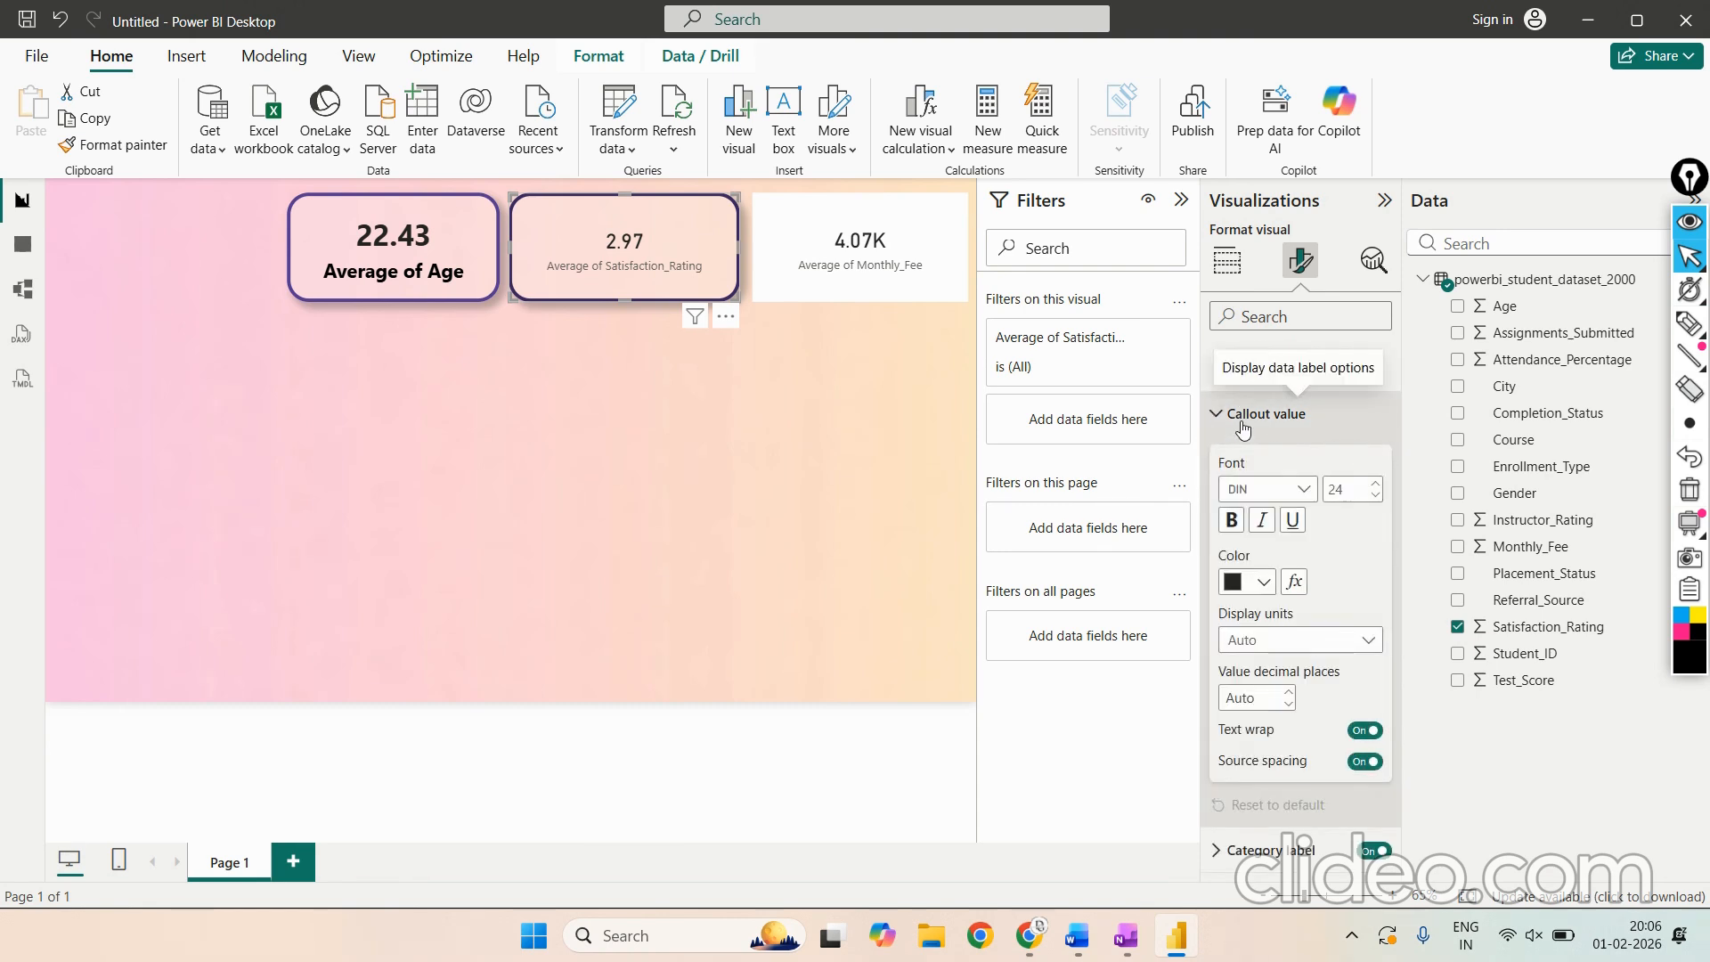
{"action": "left_click", "coordinate": [1303, 491]}
{"action": "scroll", "coordinate": [1305, 686], "scroll_direction": "down", "scroll_amount": 5}
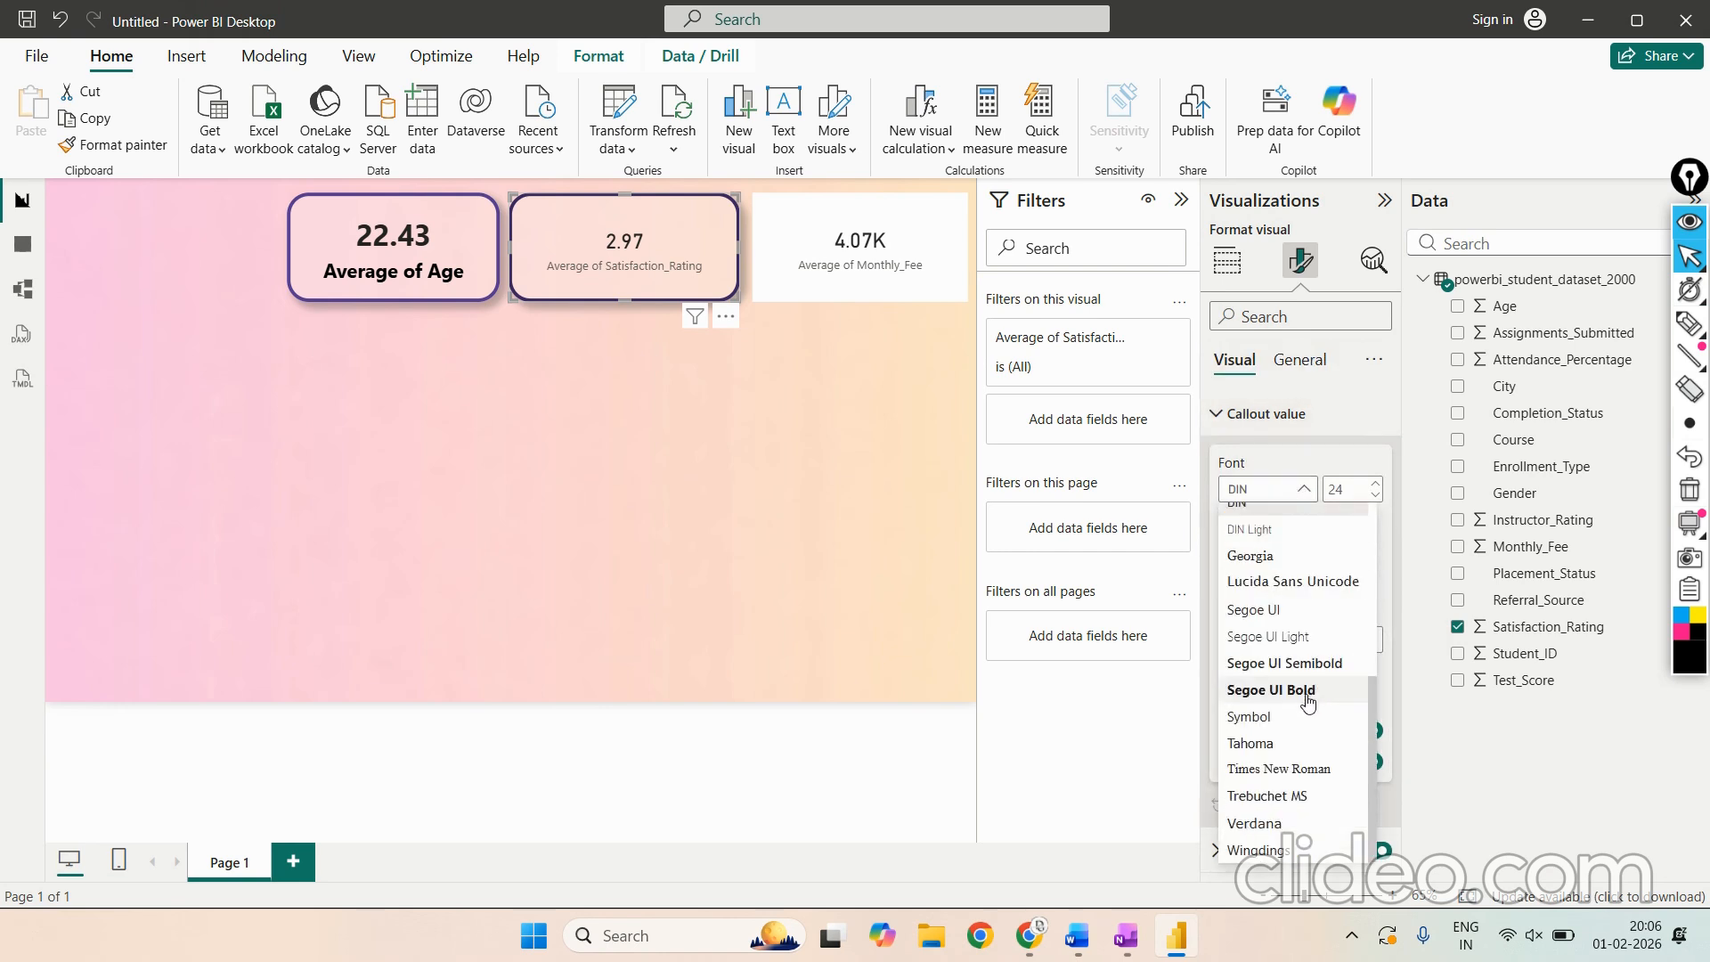
{"action": "left_click", "coordinate": [1306, 692]}
{"action": "left_click", "coordinate": [1356, 488]}
{"action": "type", "text": "30"}
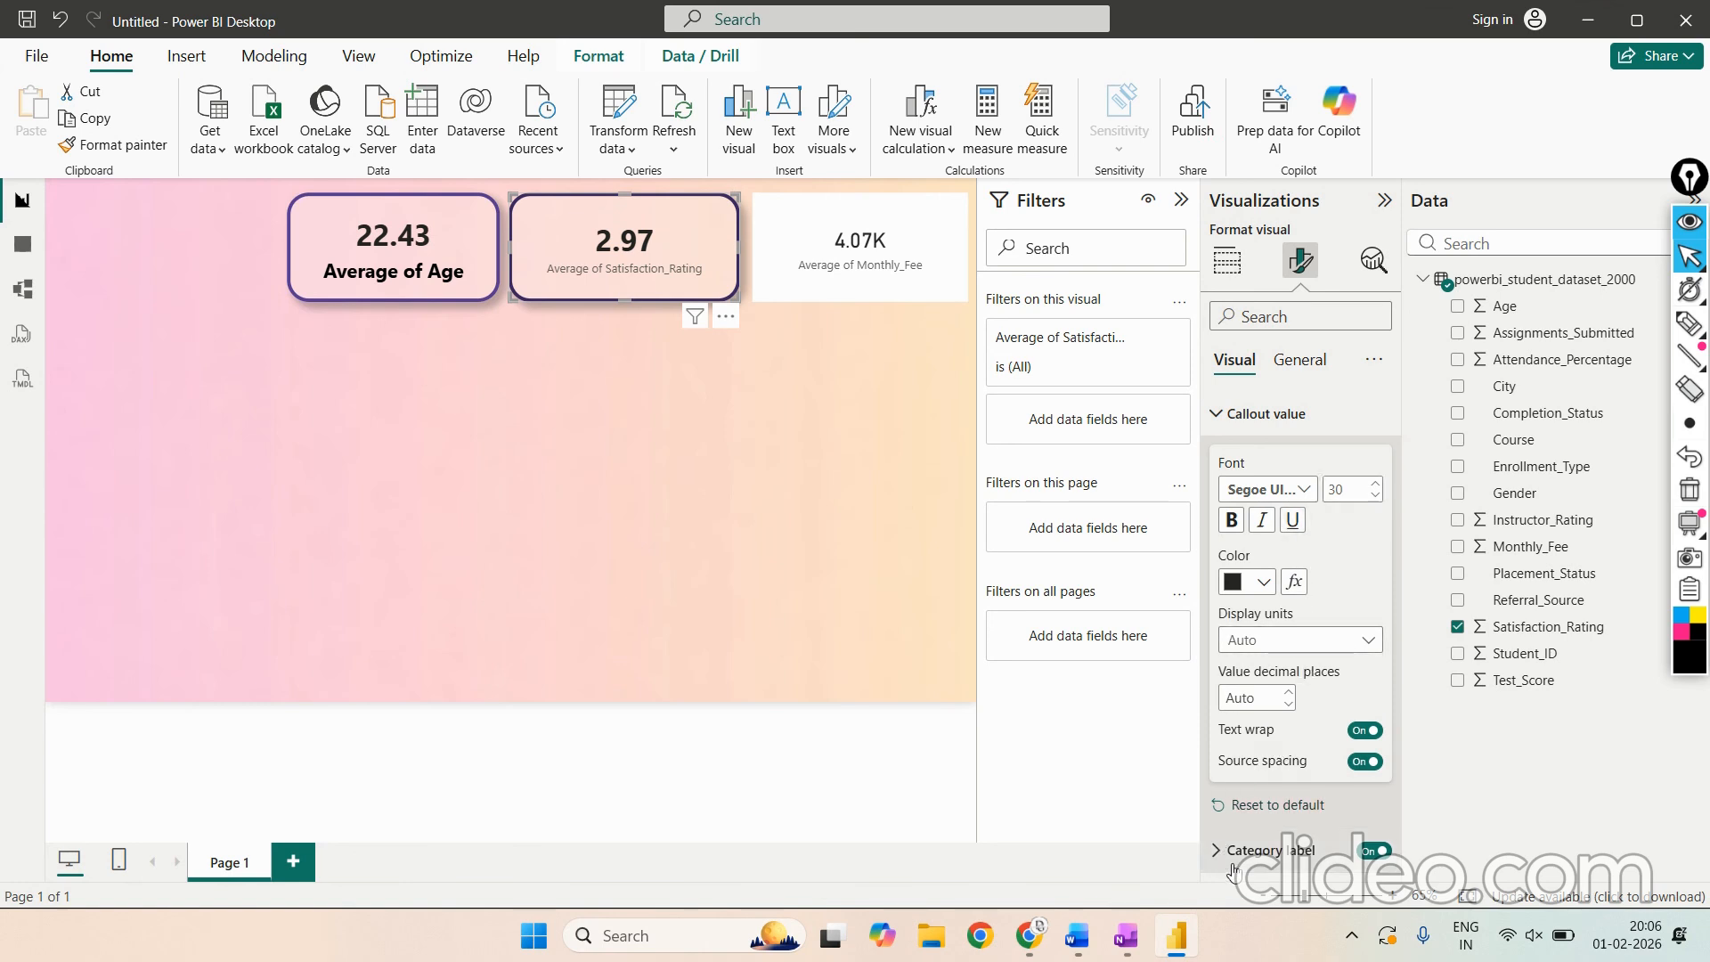
Step: Set the satisfaction rating card's category label to Segoe UI Bold, size 20
{"action": "left_click", "coordinate": [1265, 851]}
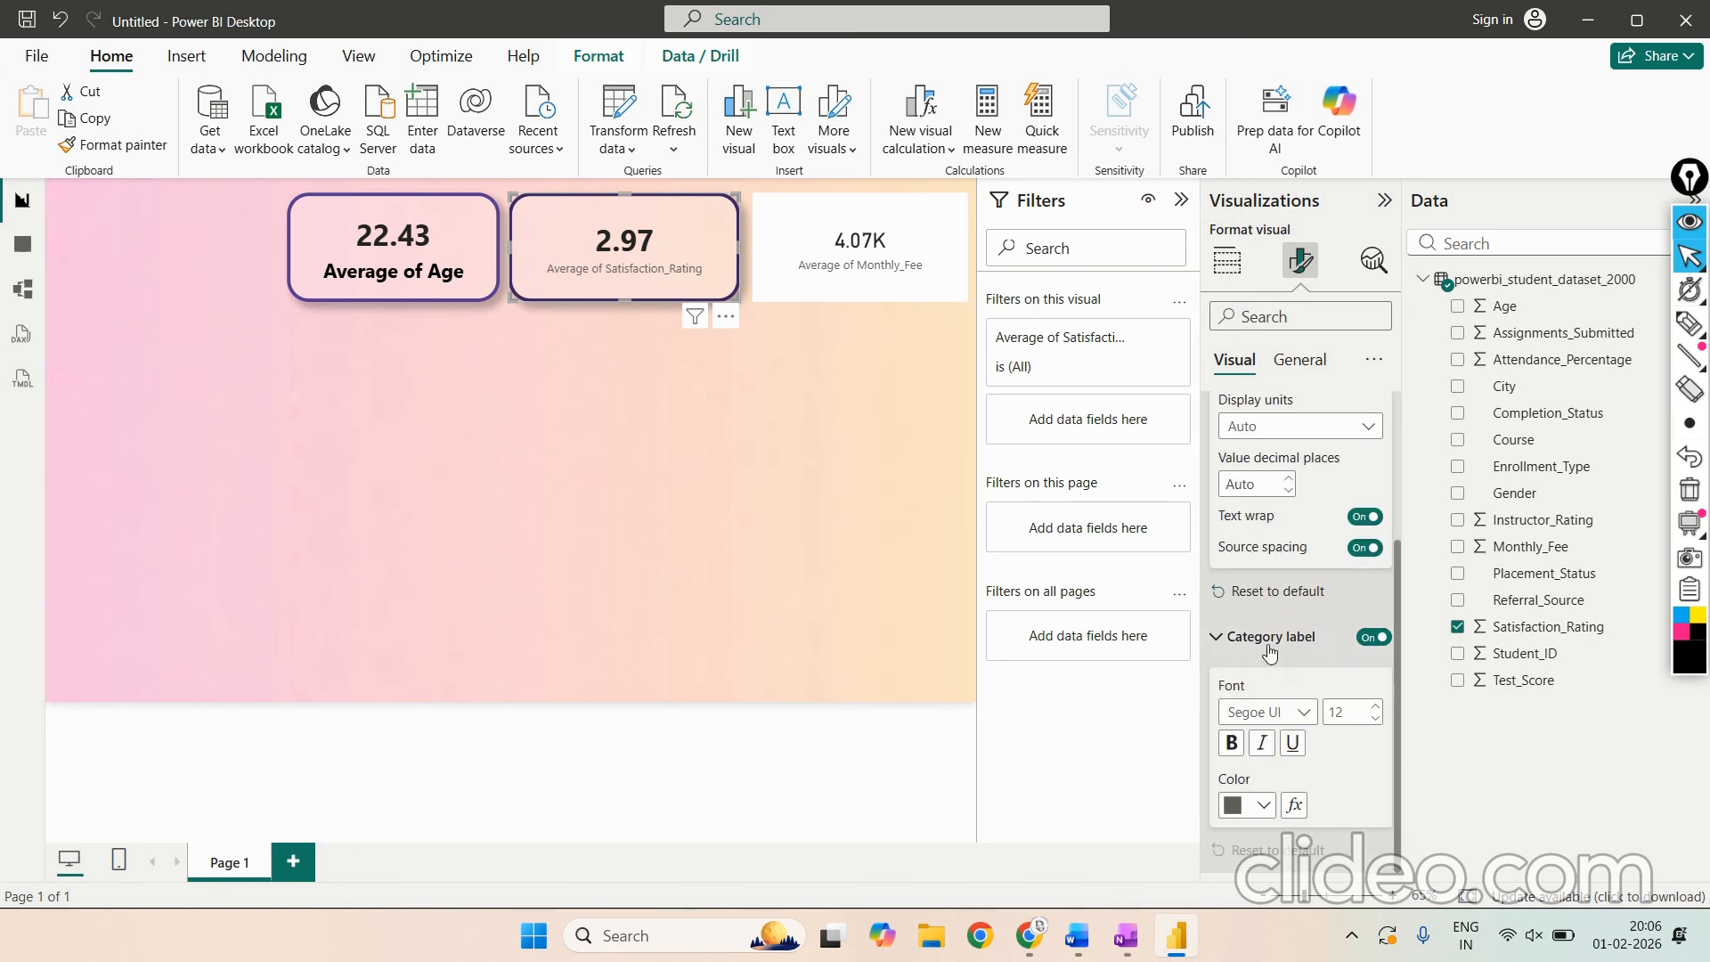
{"action": "left_click", "coordinate": [1303, 715]}
{"action": "left_click", "coordinate": [1303, 614]}
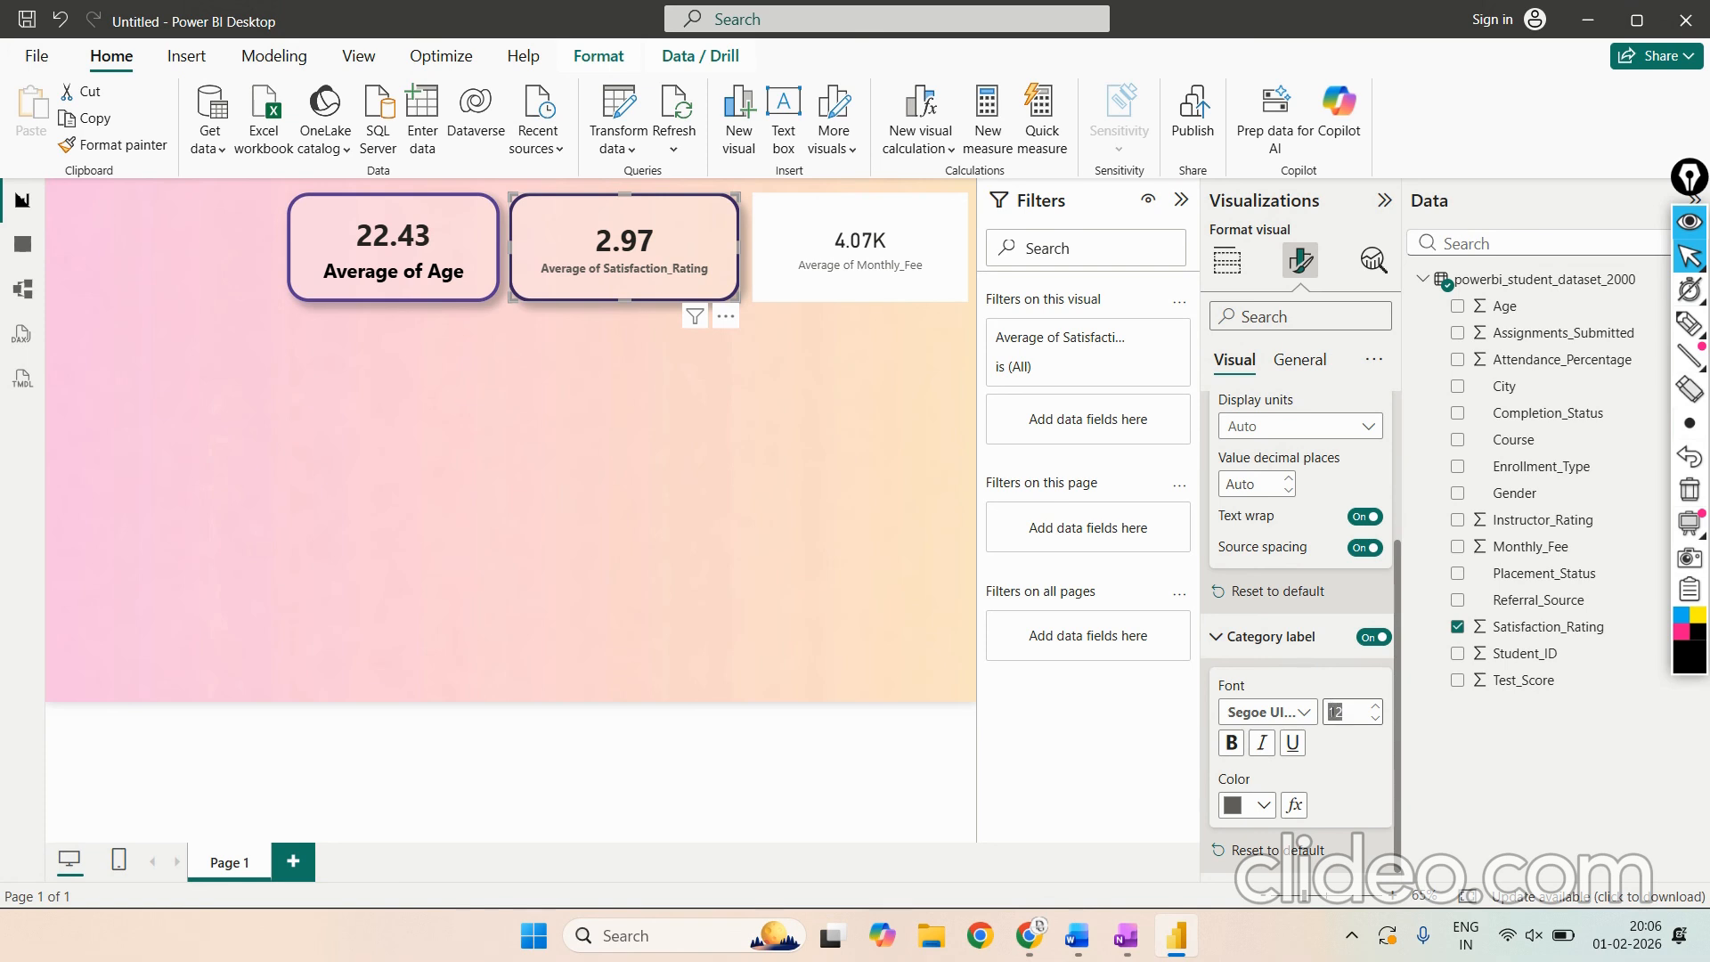
{"action": "type", "text": "20"}
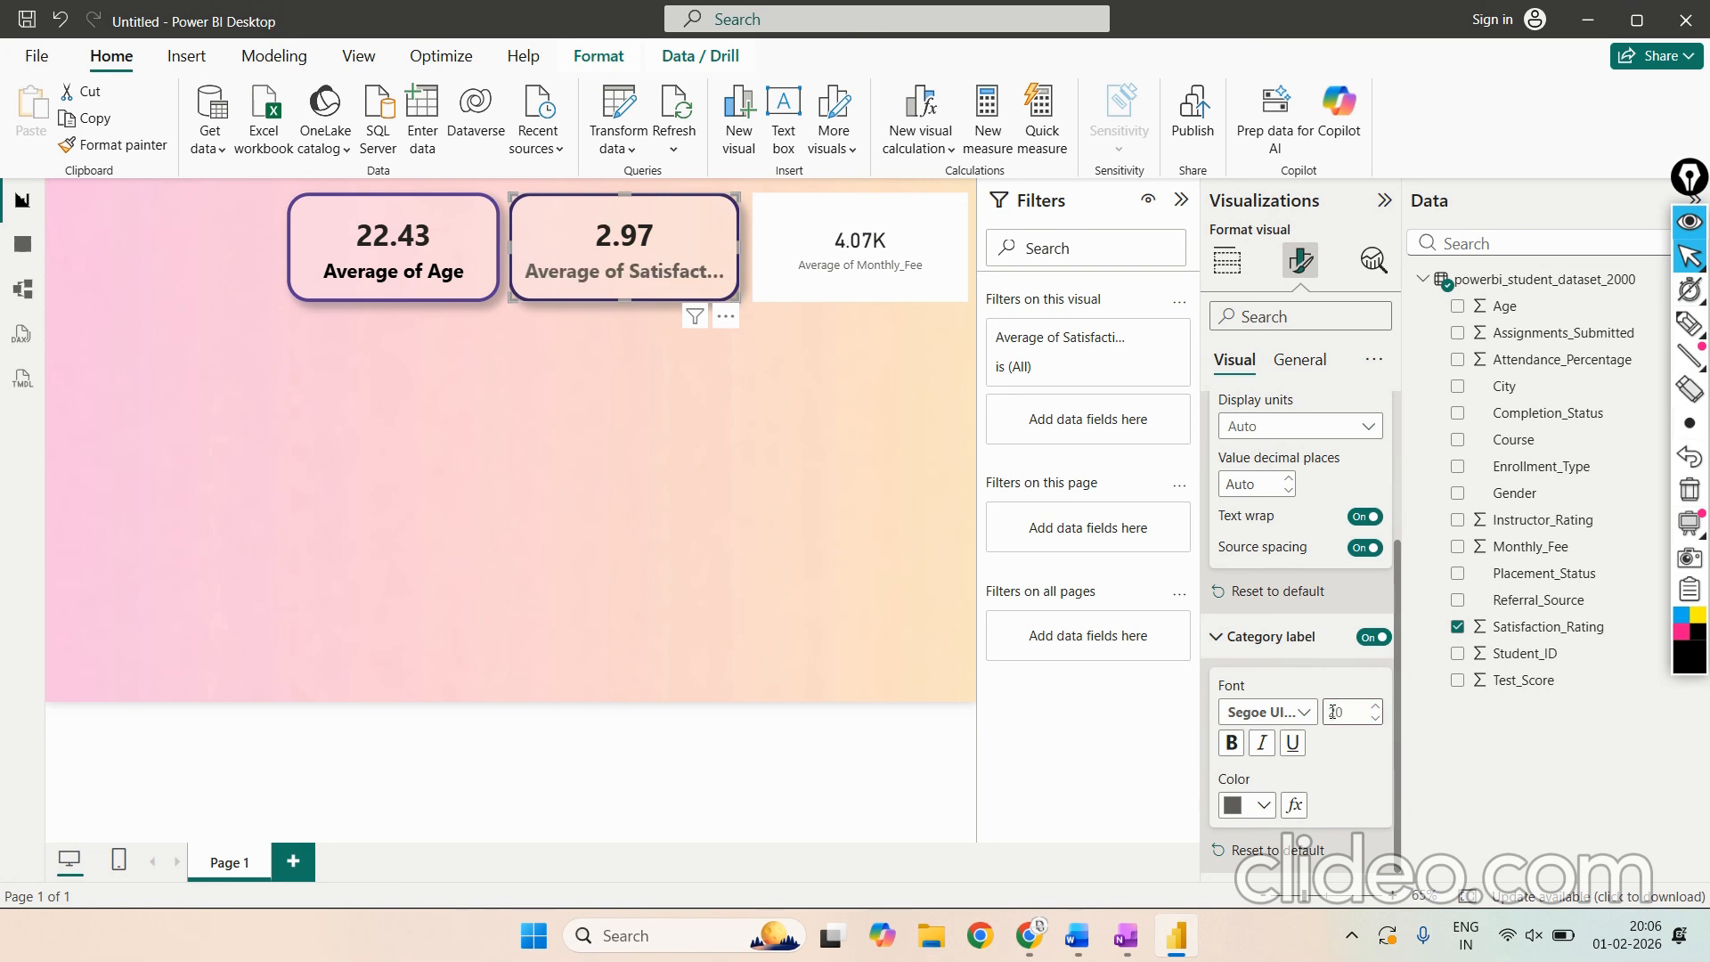
{"action": "key", "text": "BackSpace"}
{"action": "key", "text": "BackSpace"}
{"action": "type", "text": "15"}
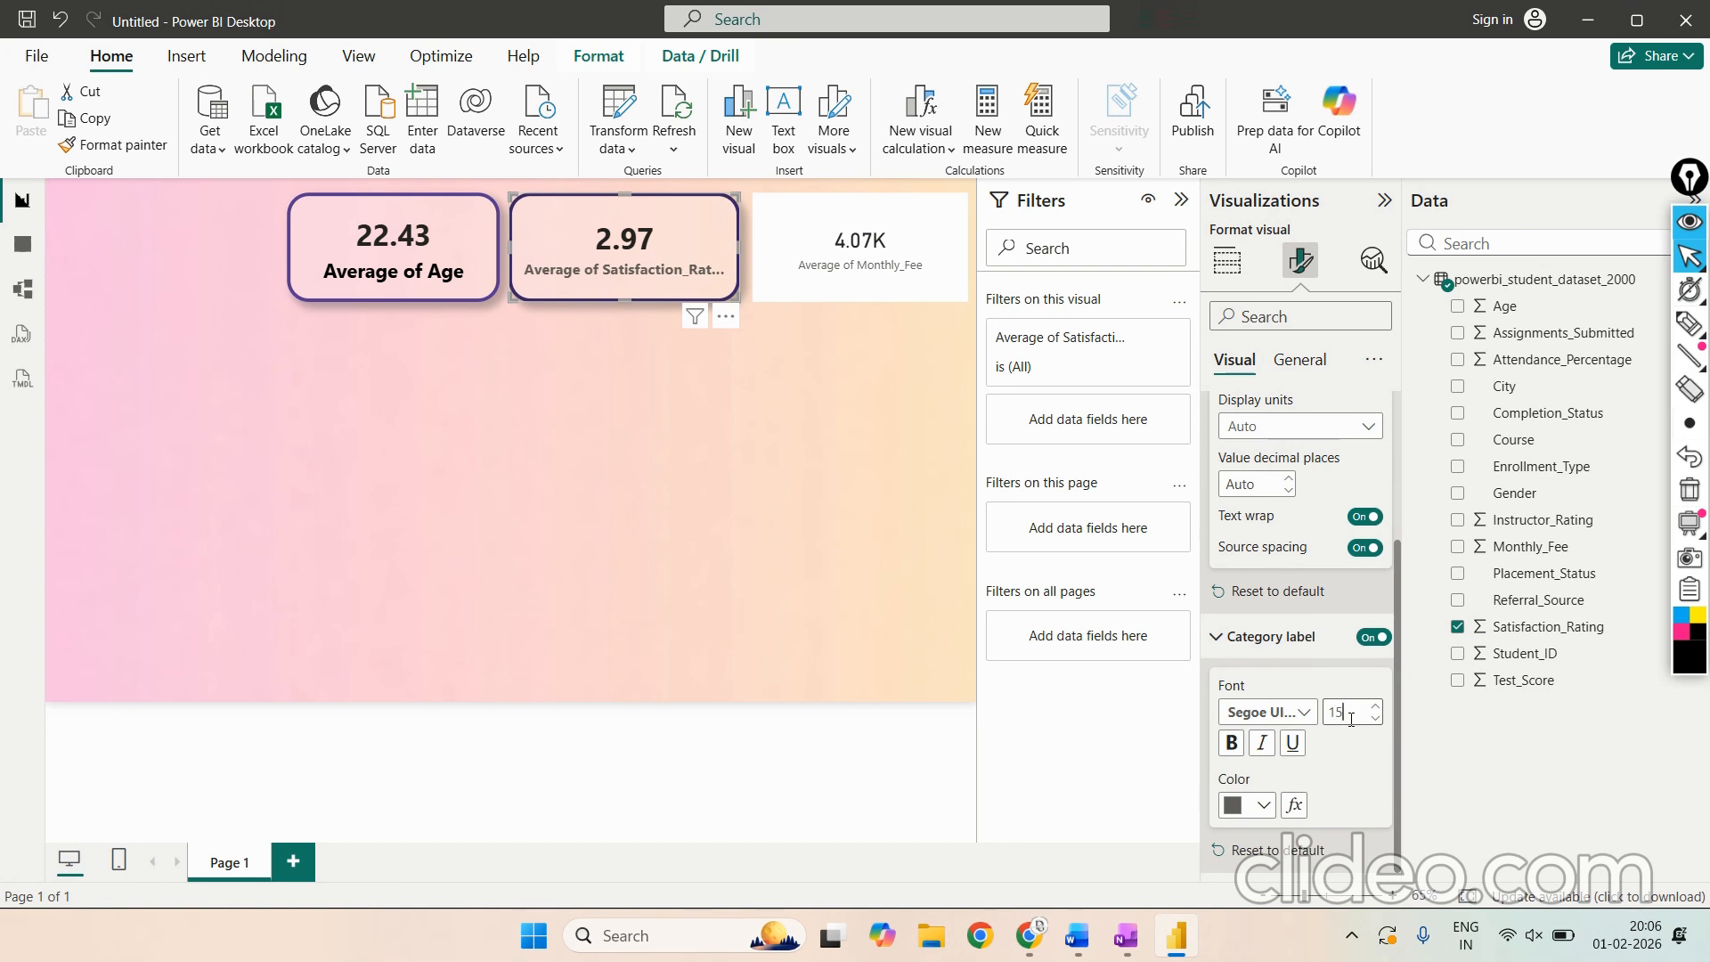
{"action": "key", "text": "BackSpace"}
{"action": "key", "text": "BackSpace"}
{"action": "type", "text": "20"}
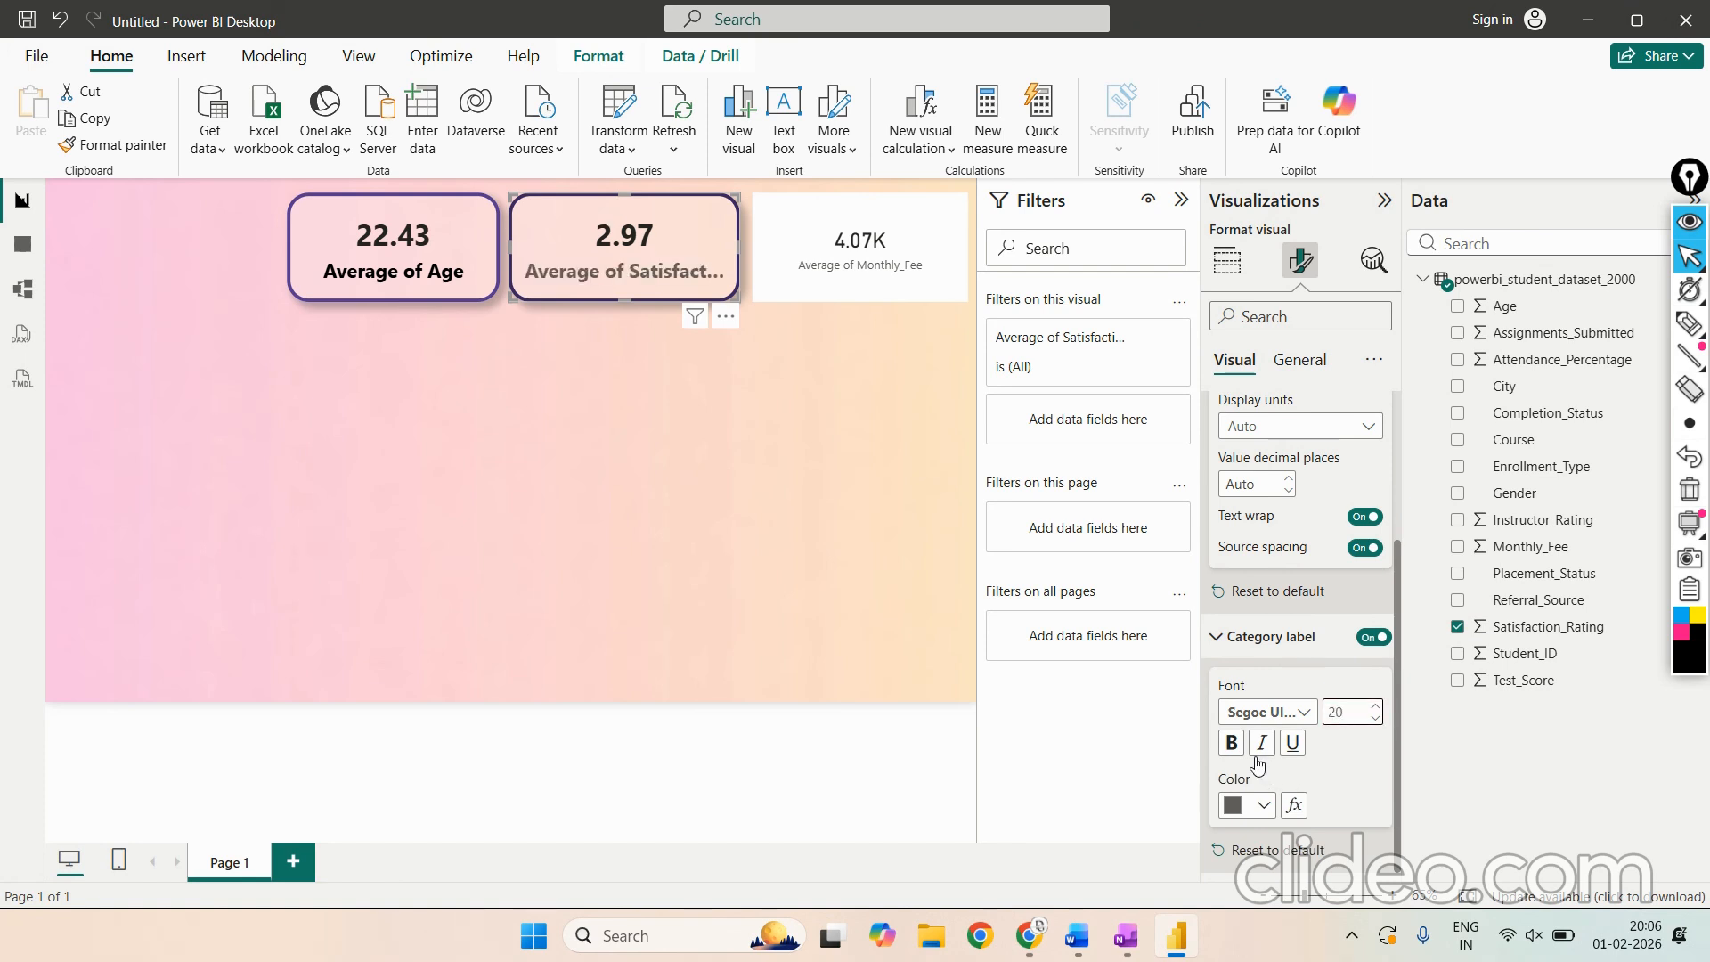
Step: Color the satisfaction rating card's category label black (#000000) and deselect the card
{"action": "left_click", "coordinate": [1264, 805]}
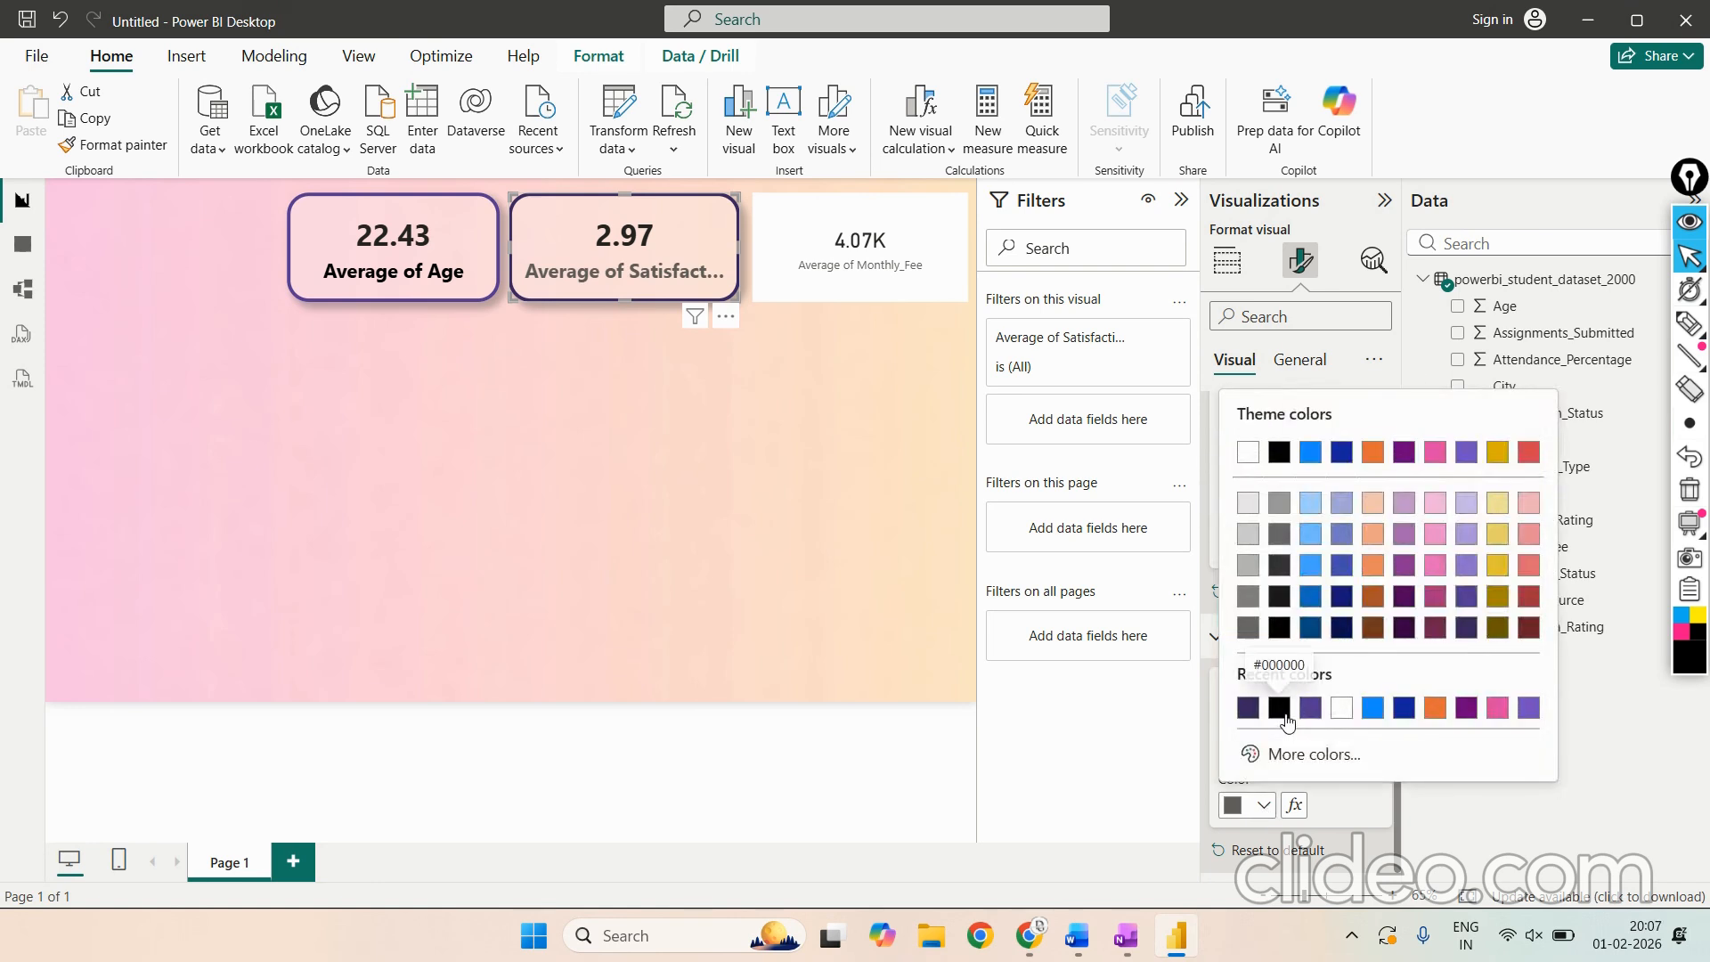
{"action": "left_click", "coordinate": [1294, 707]}
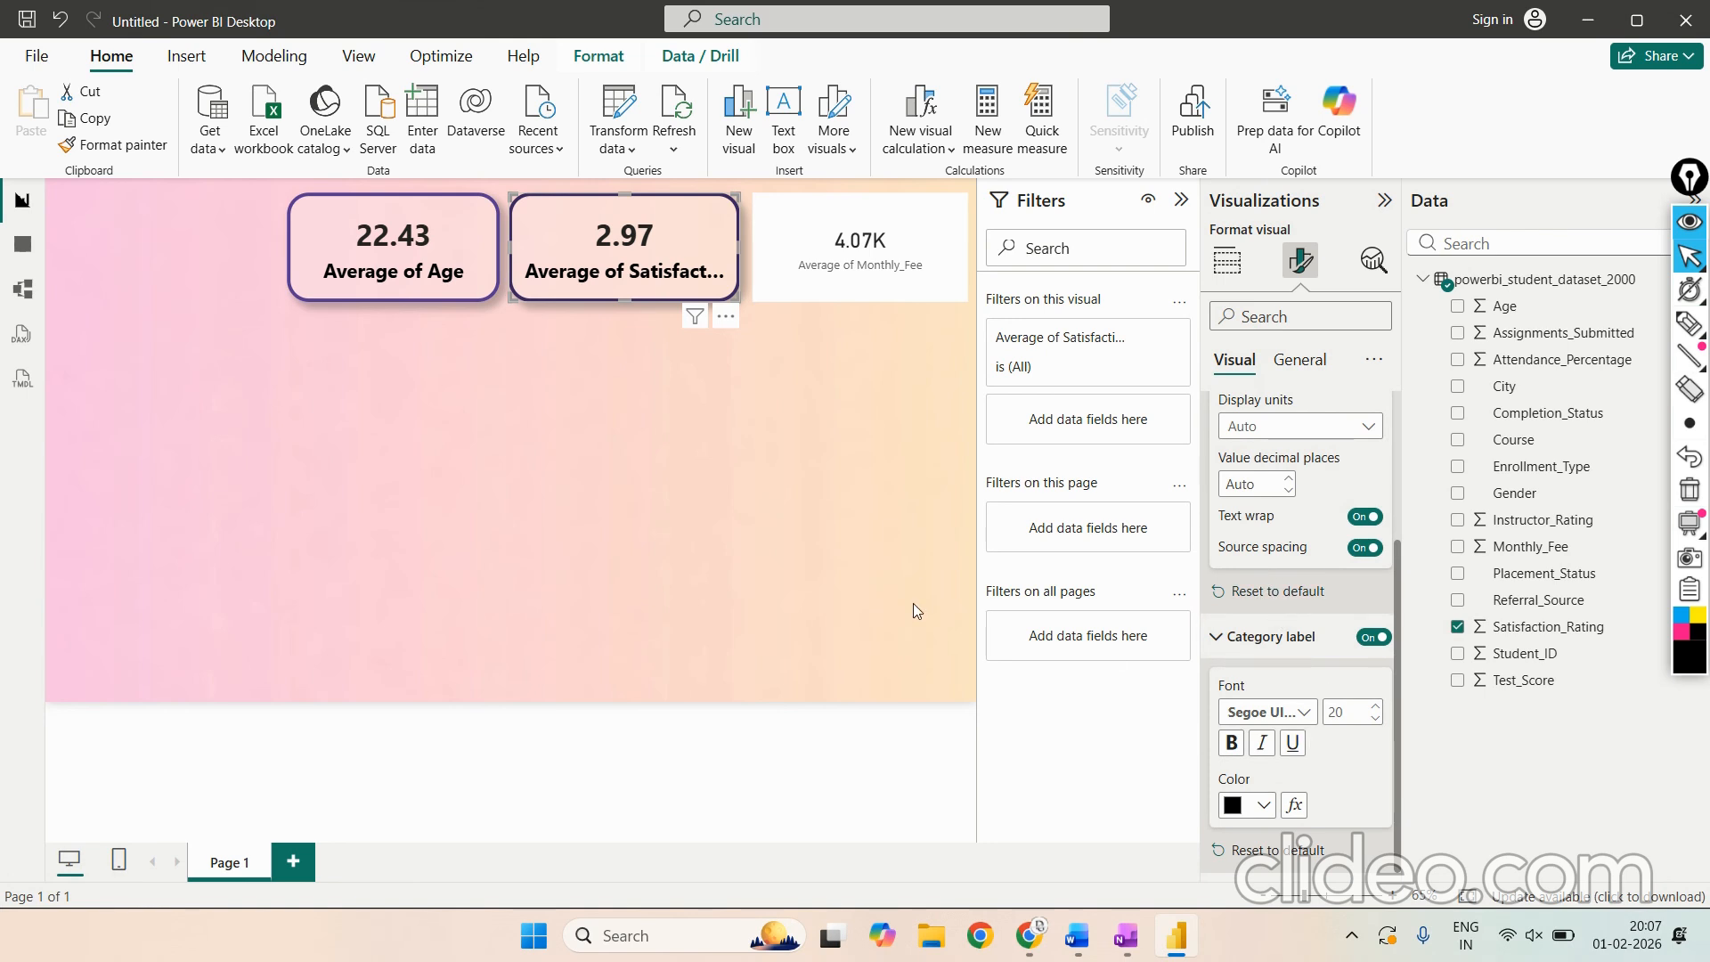
{"action": "left_click", "coordinate": [536, 395]}
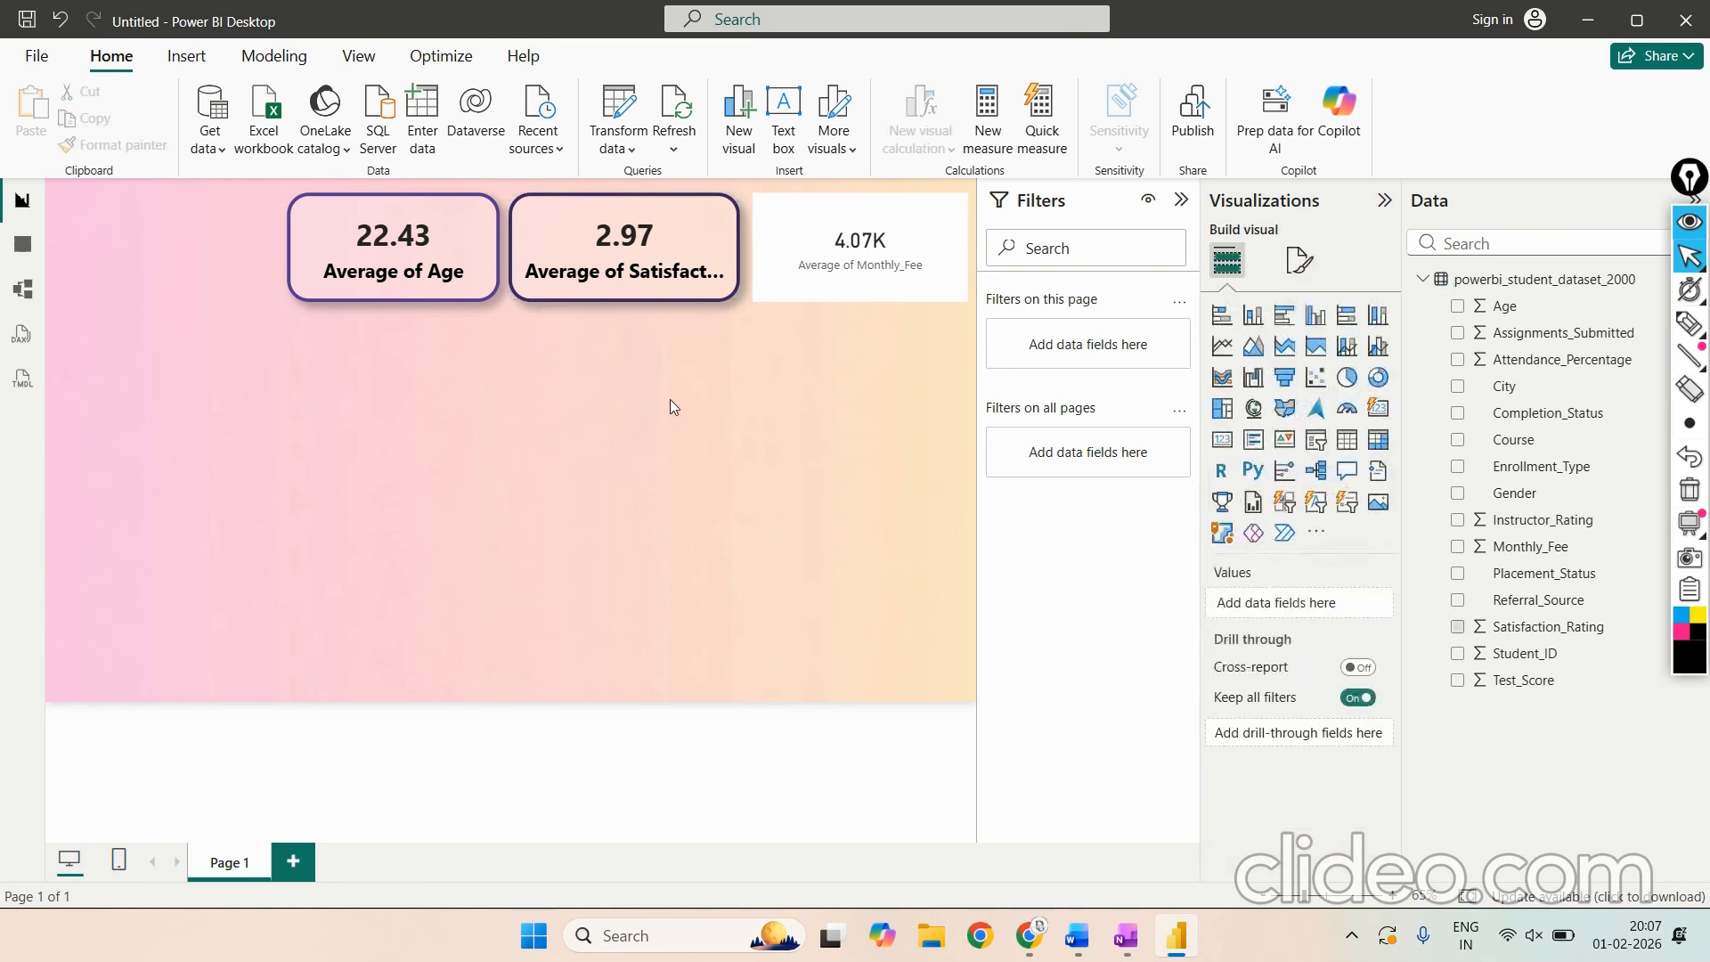
Step: Set the background transparency of the average monthly fee card to 85%
{"action": "left_click", "coordinate": [836, 294]}
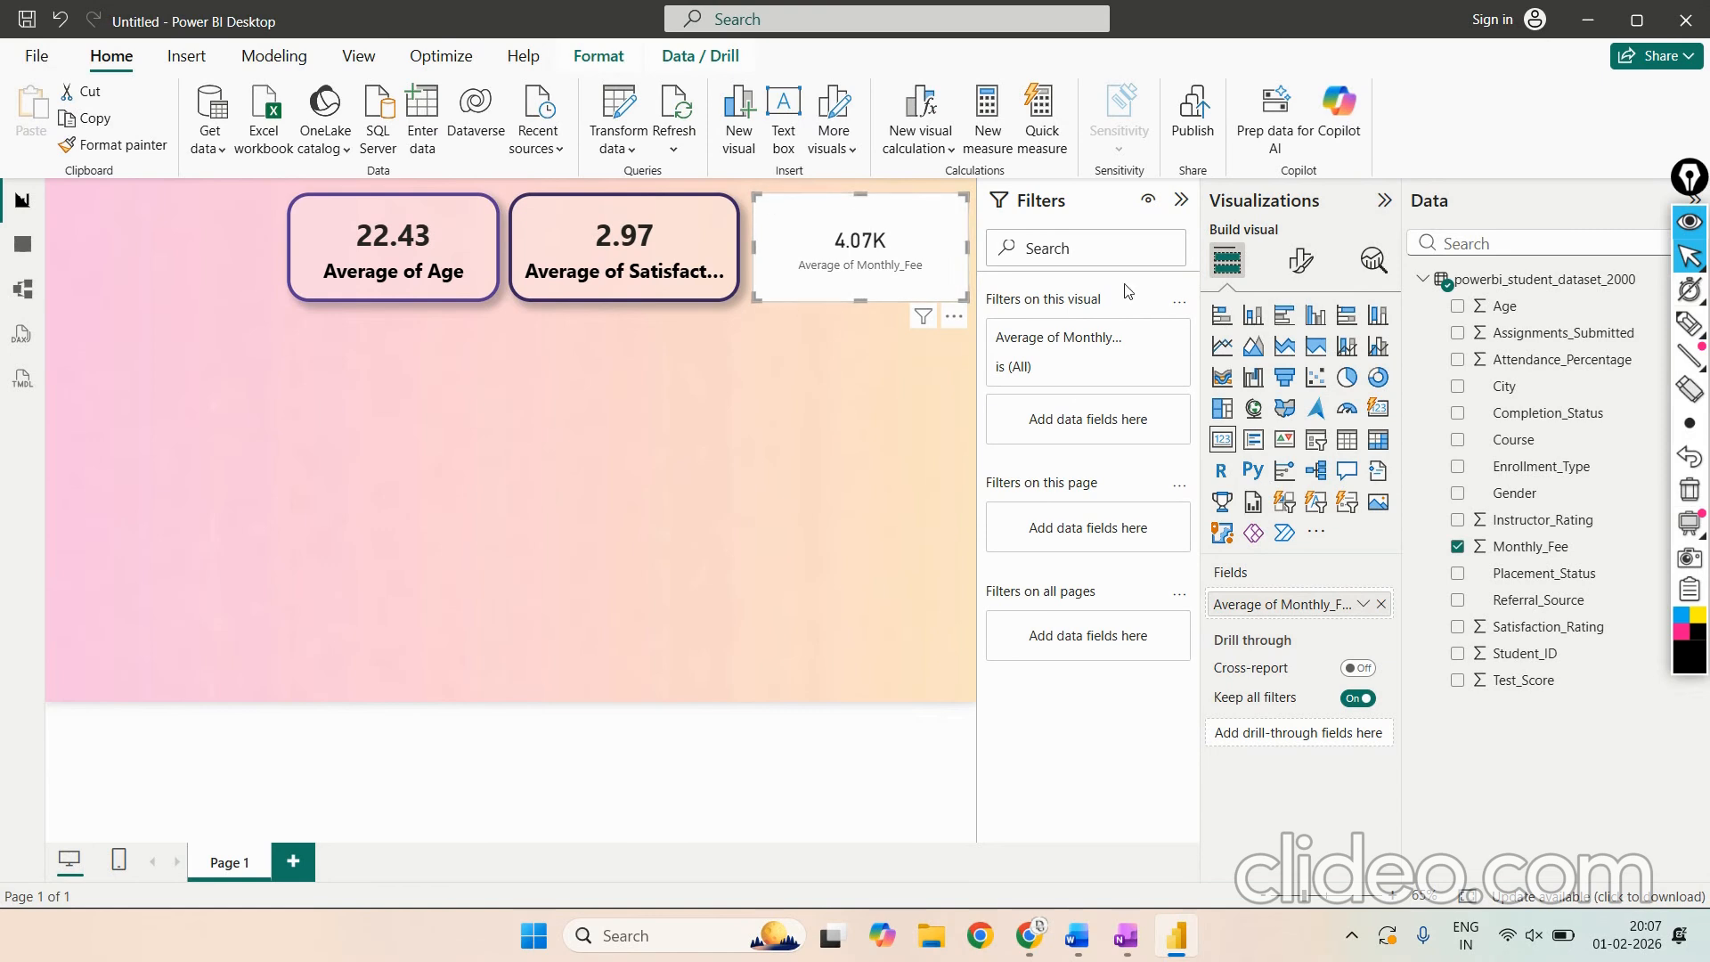
{"action": "left_click", "coordinate": [1301, 261]}
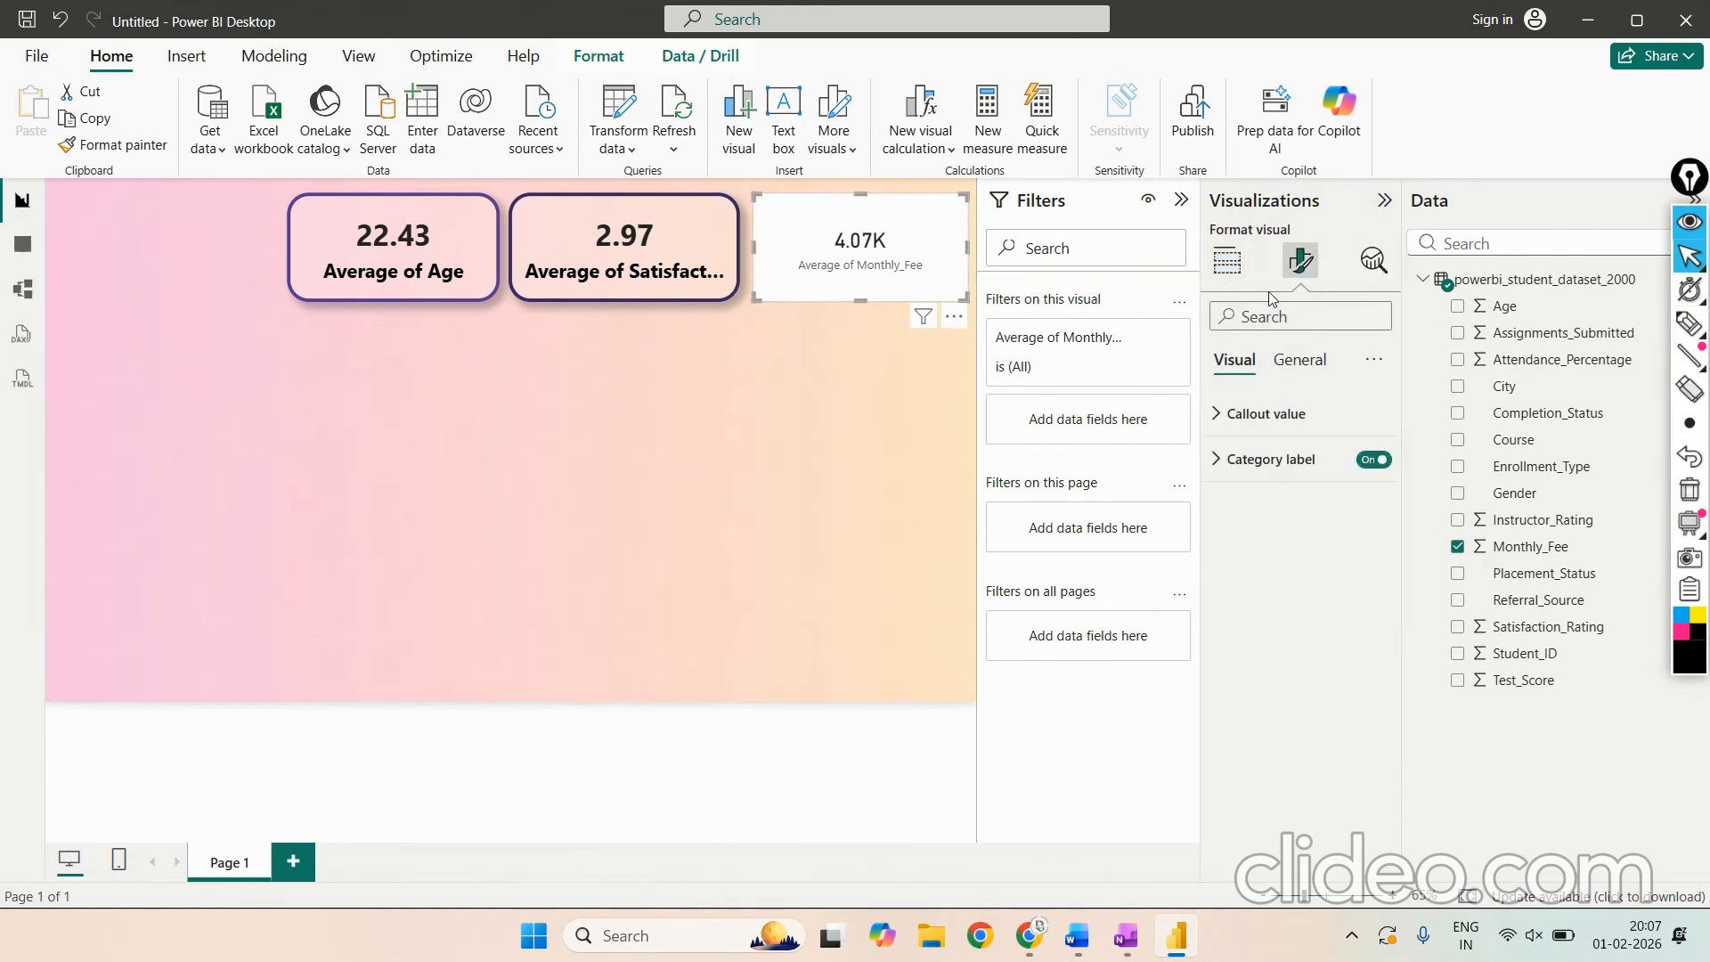
{"action": "left_click", "coordinate": [1296, 365]}
{"action": "left_click", "coordinate": [1259, 505]}
{"action": "scroll", "coordinate": [1266, 503], "scroll_direction": "down", "scroll_amount": 2}
{"action": "left_click", "coordinate": [1262, 432]}
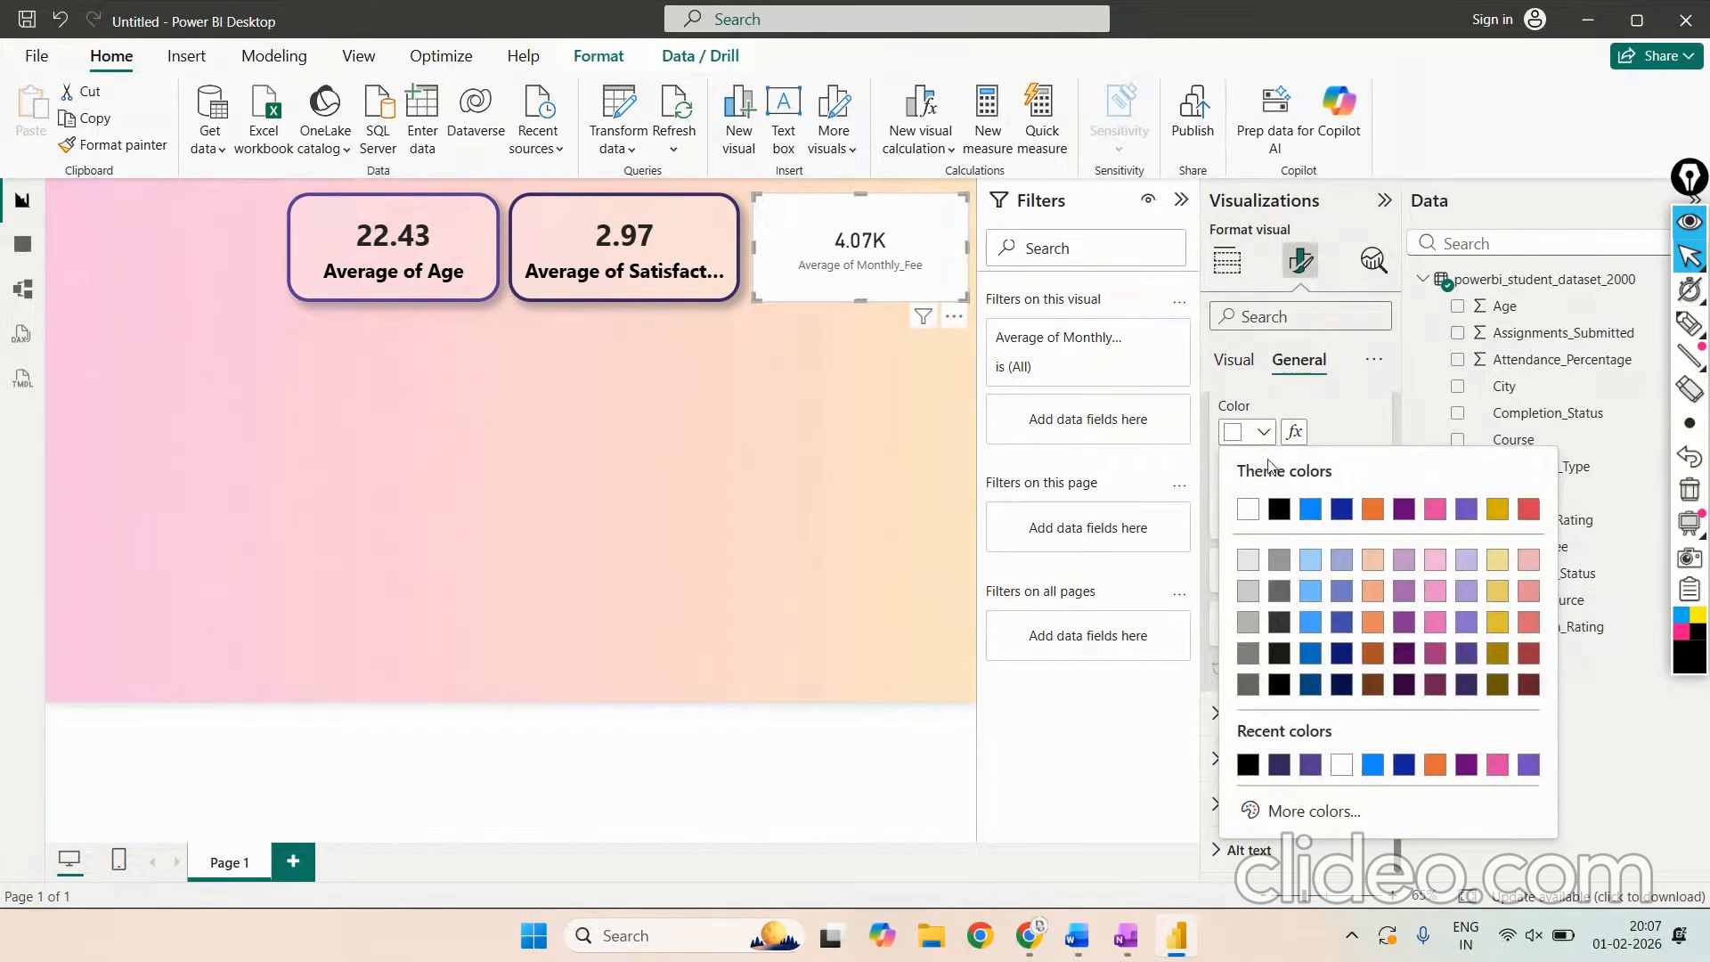
{"action": "left_click", "coordinate": [1326, 401]}
{"action": "left_click", "coordinate": [1366, 510]}
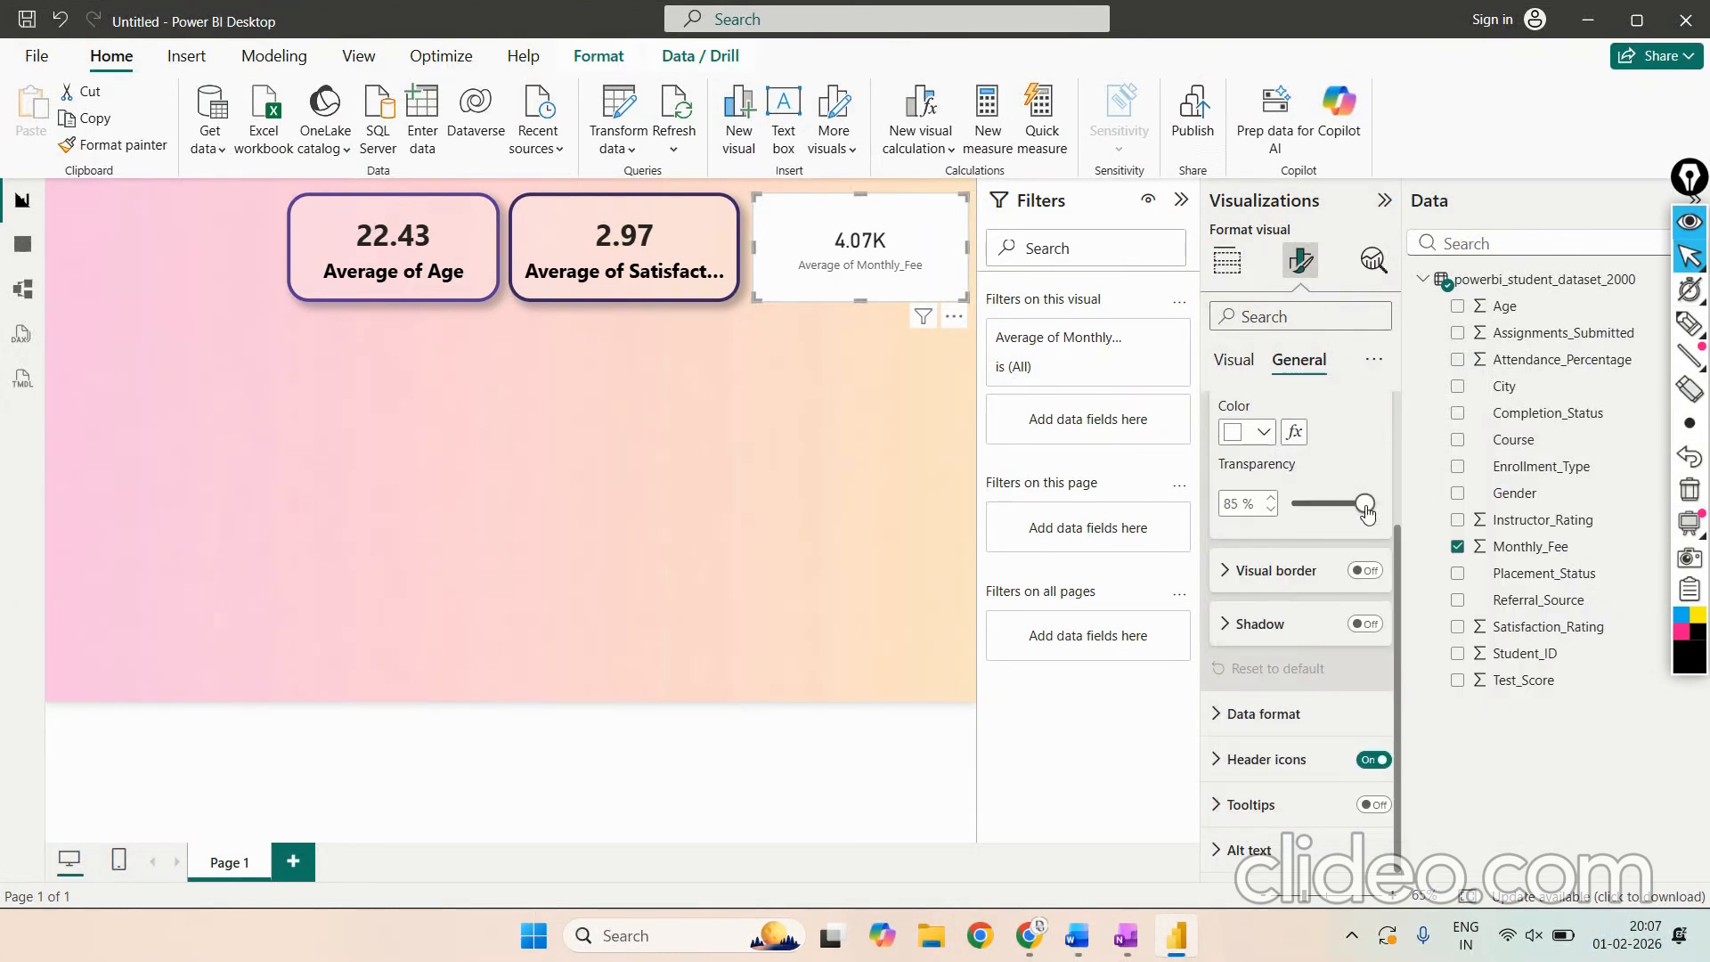
Step: Give the monthly fee card a visual border with 29 px rounded corners and 5 px width, and turn on its shadow
{"action": "left_click", "coordinate": [1276, 571]}
{"action": "left_click", "coordinate": [1364, 570]}
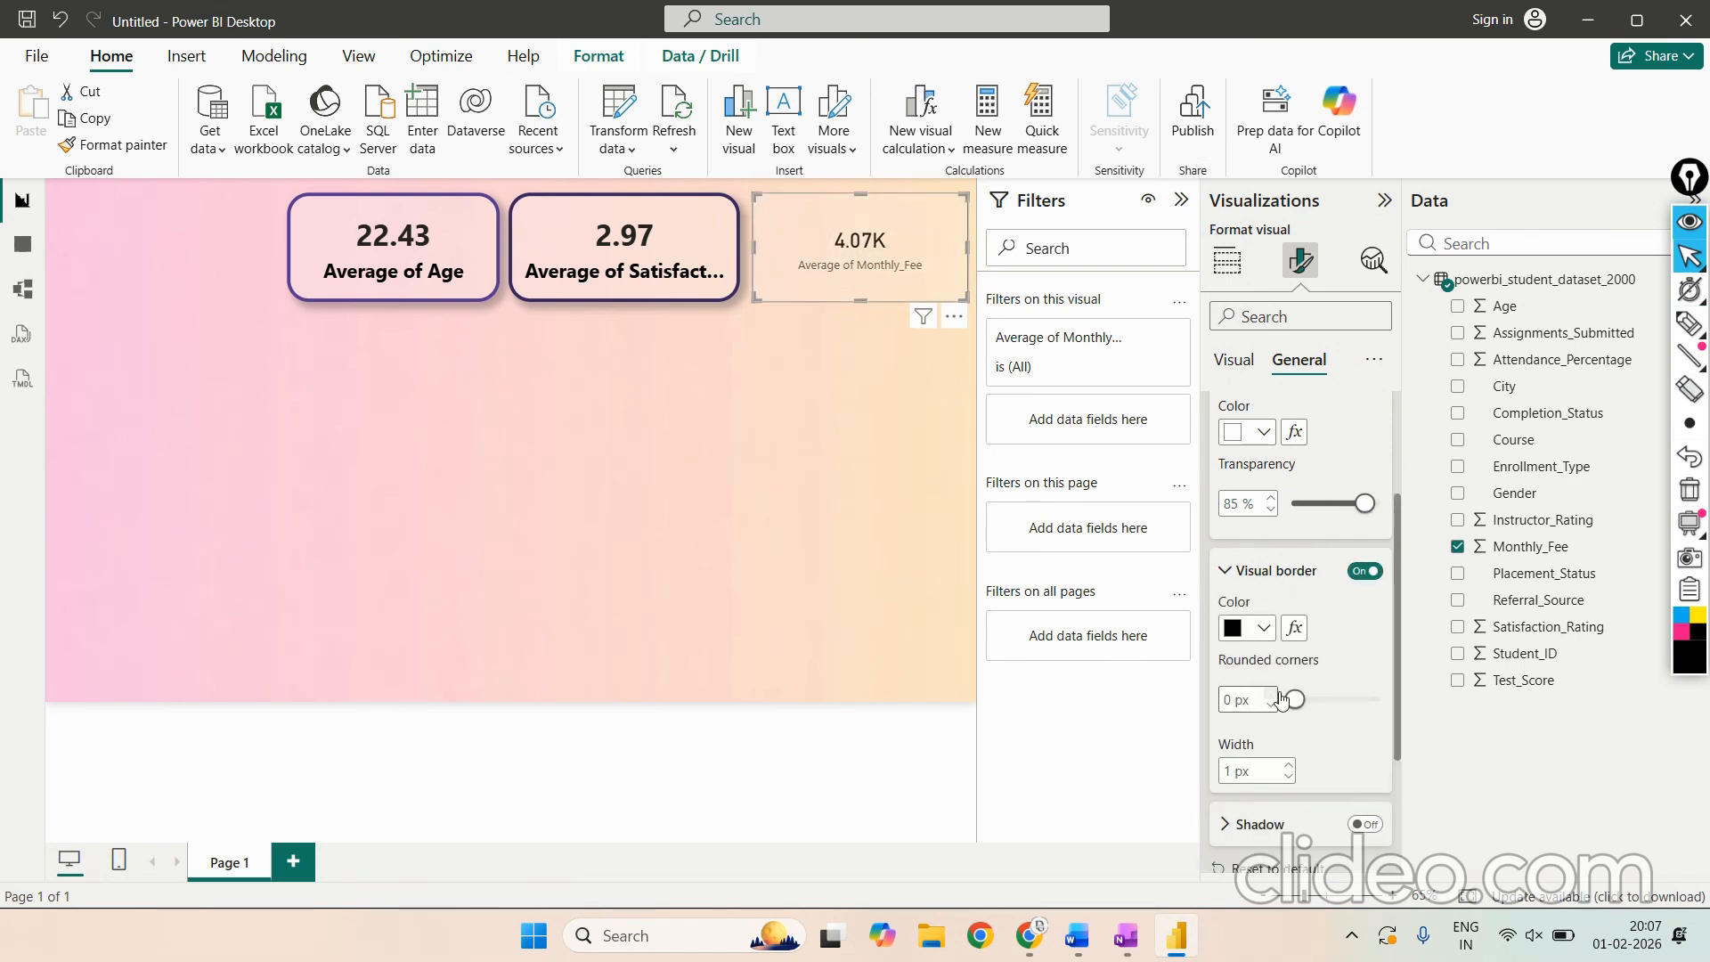
{"action": "left_click", "coordinate": [1372, 699]}
{"action": "left_click_drag", "start_coordinate": [1213, 764], "coordinate": [1197, 762]}
{"action": "type", "text": "5"}
{"action": "key", "text": "Return"}
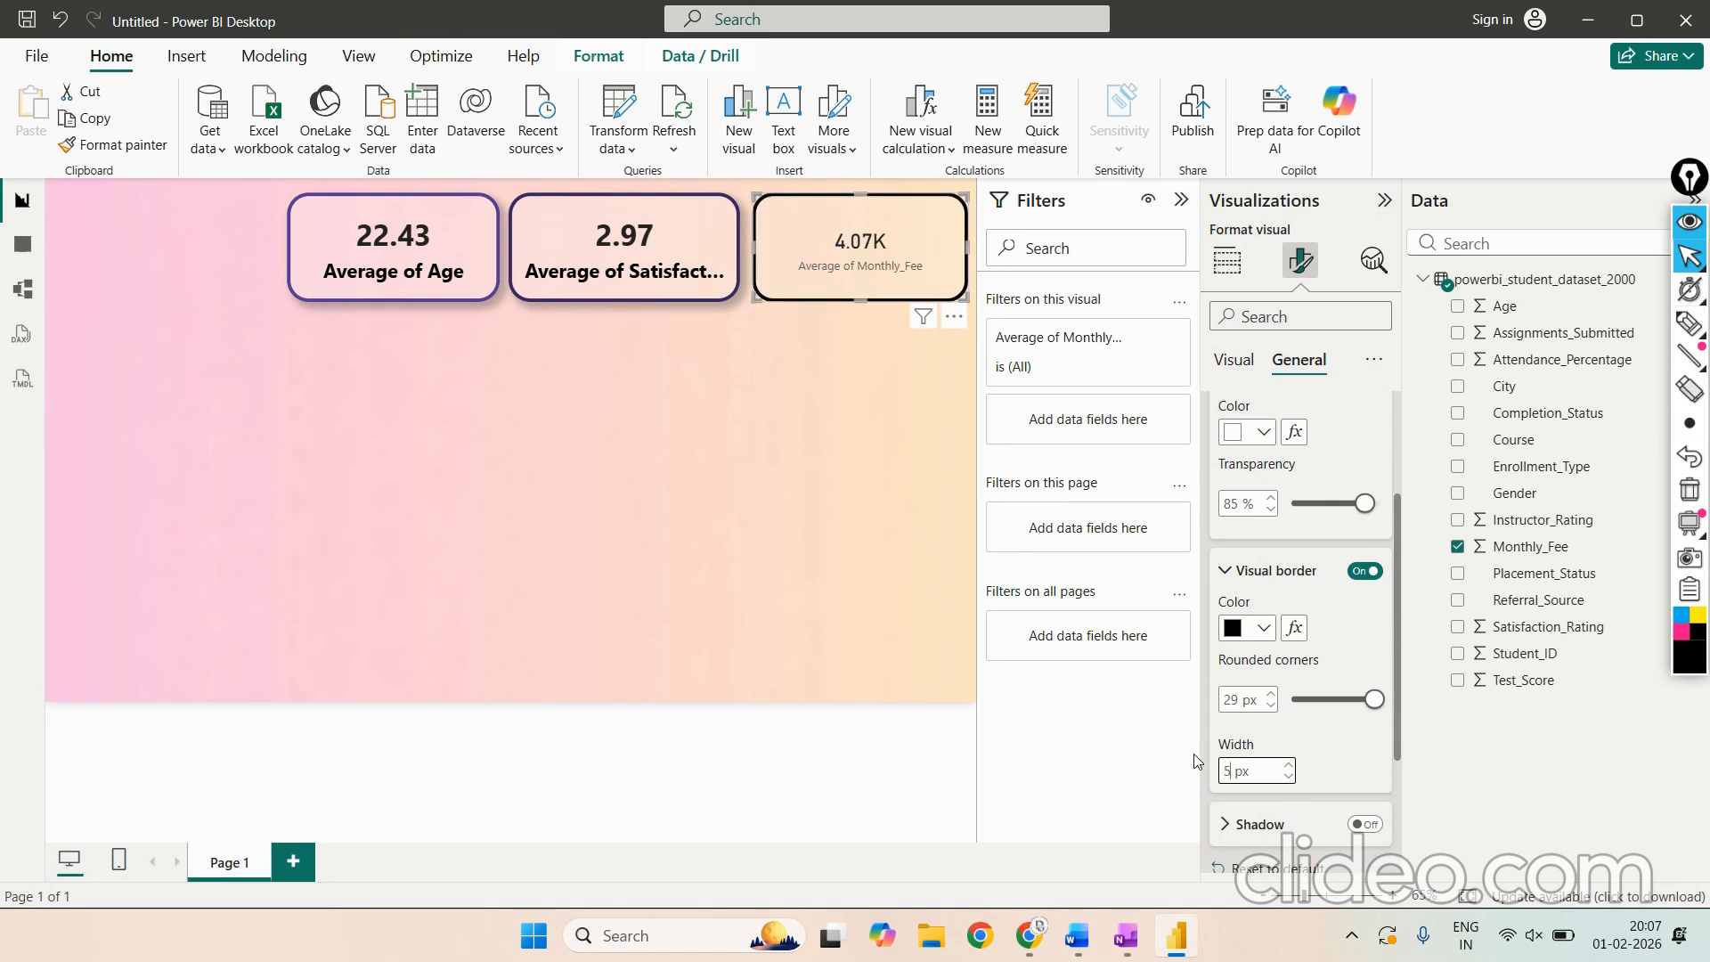
{"action": "scroll", "coordinate": [1278, 744], "scroll_direction": "down", "scroll_amount": 3}
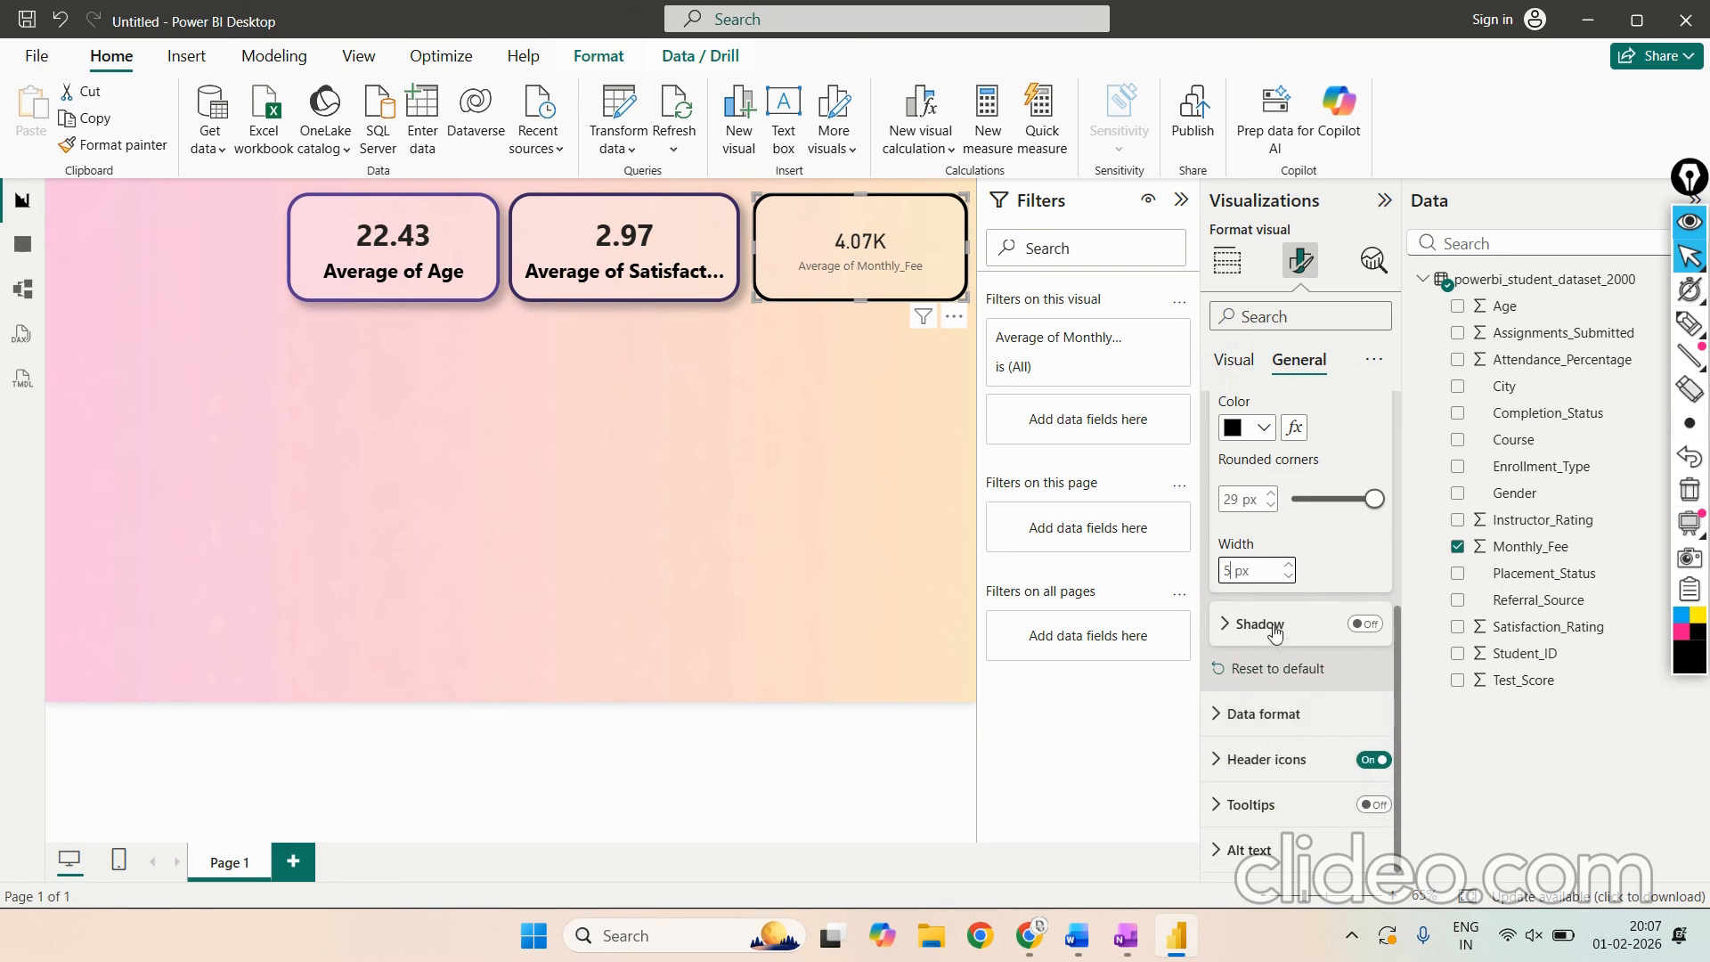
{"action": "left_click", "coordinate": [1365, 623]}
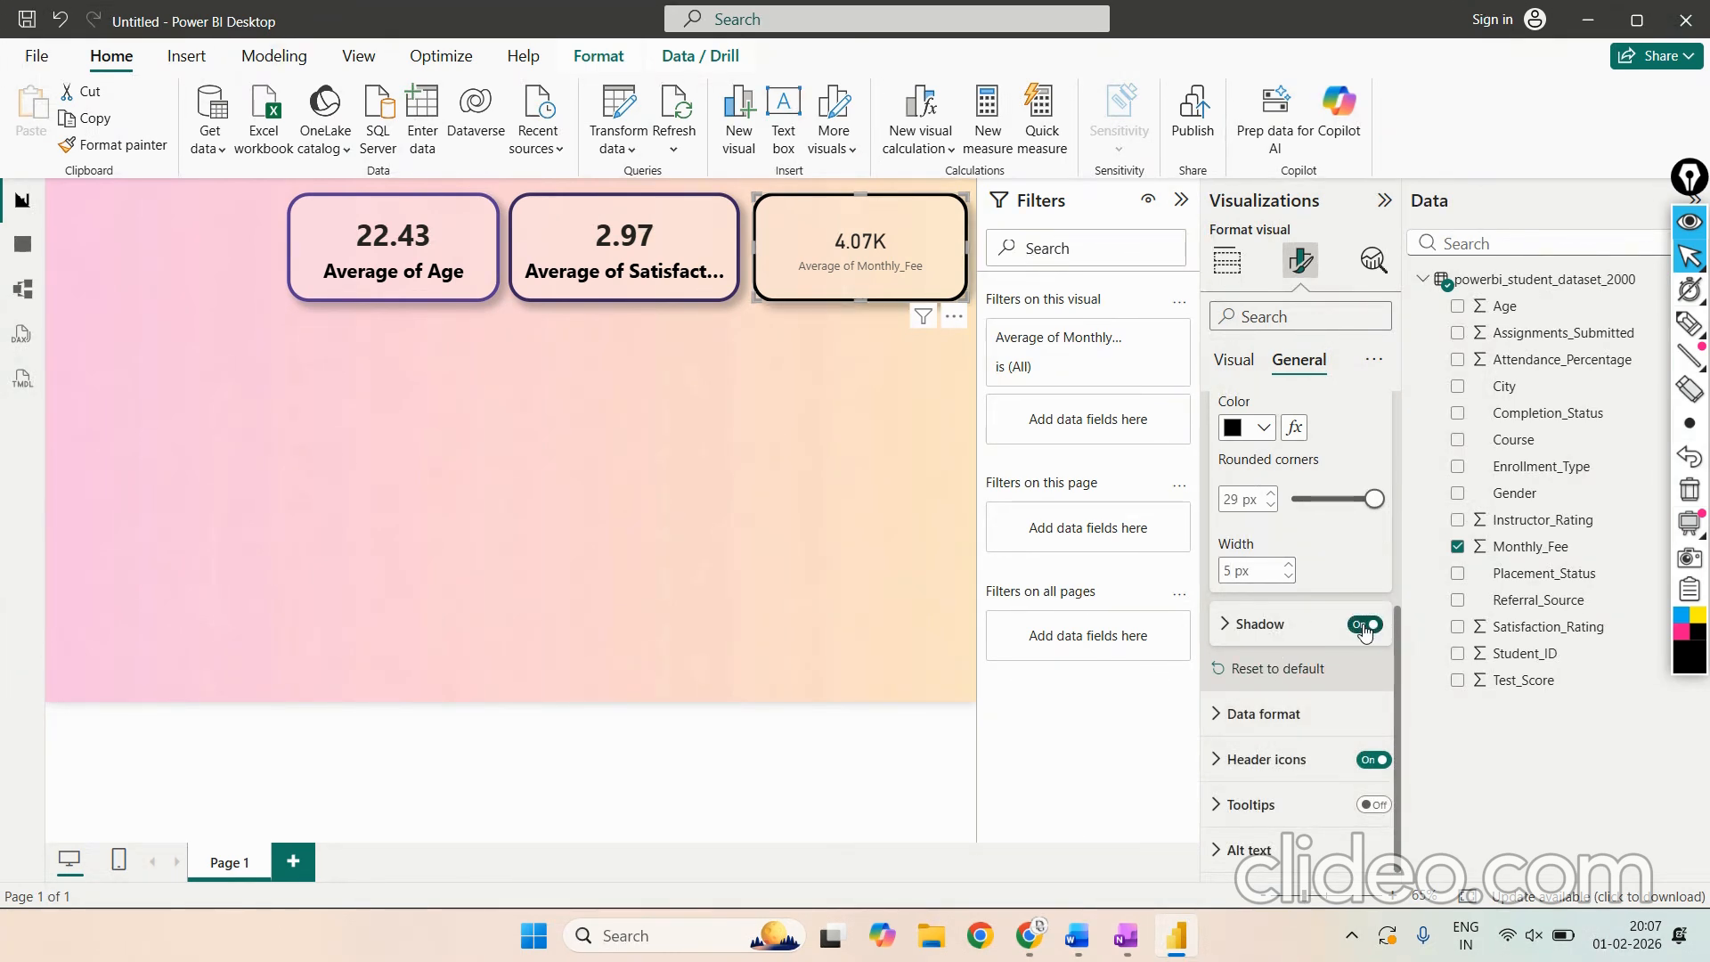
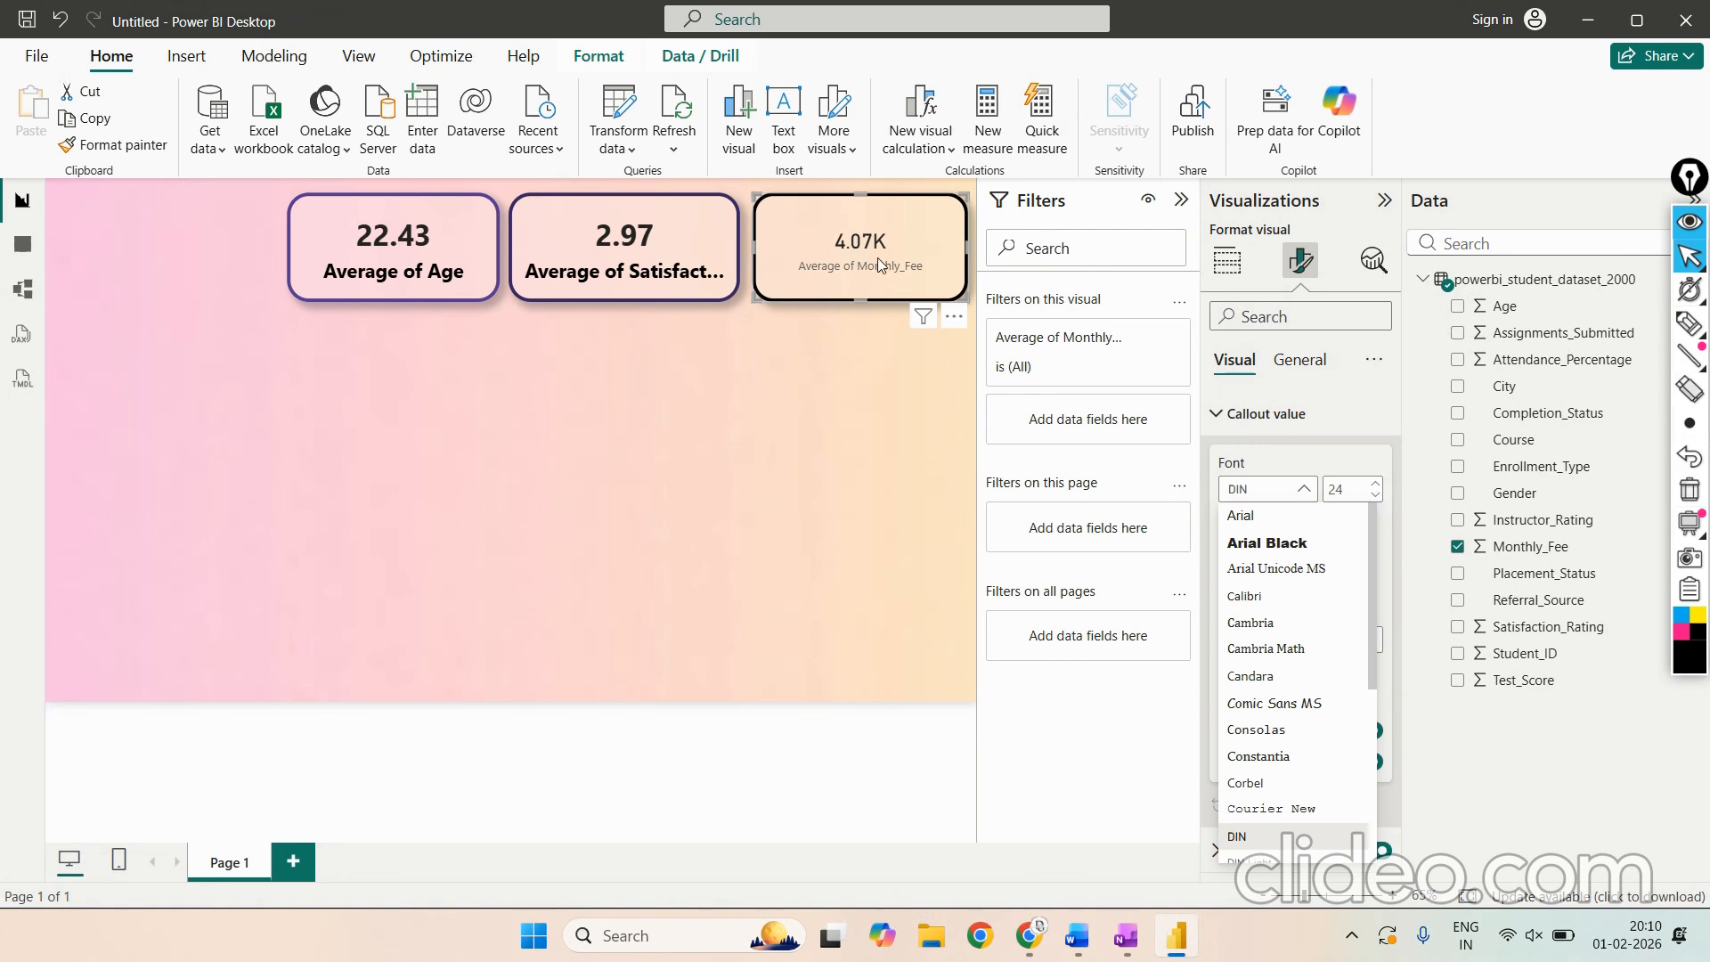
Step: Format the monthly fee card's callout value as Segoe UI Bold, size 30
{"action": "scroll", "coordinate": [1297, 685], "scroll_direction": "down", "scroll_amount": 1}
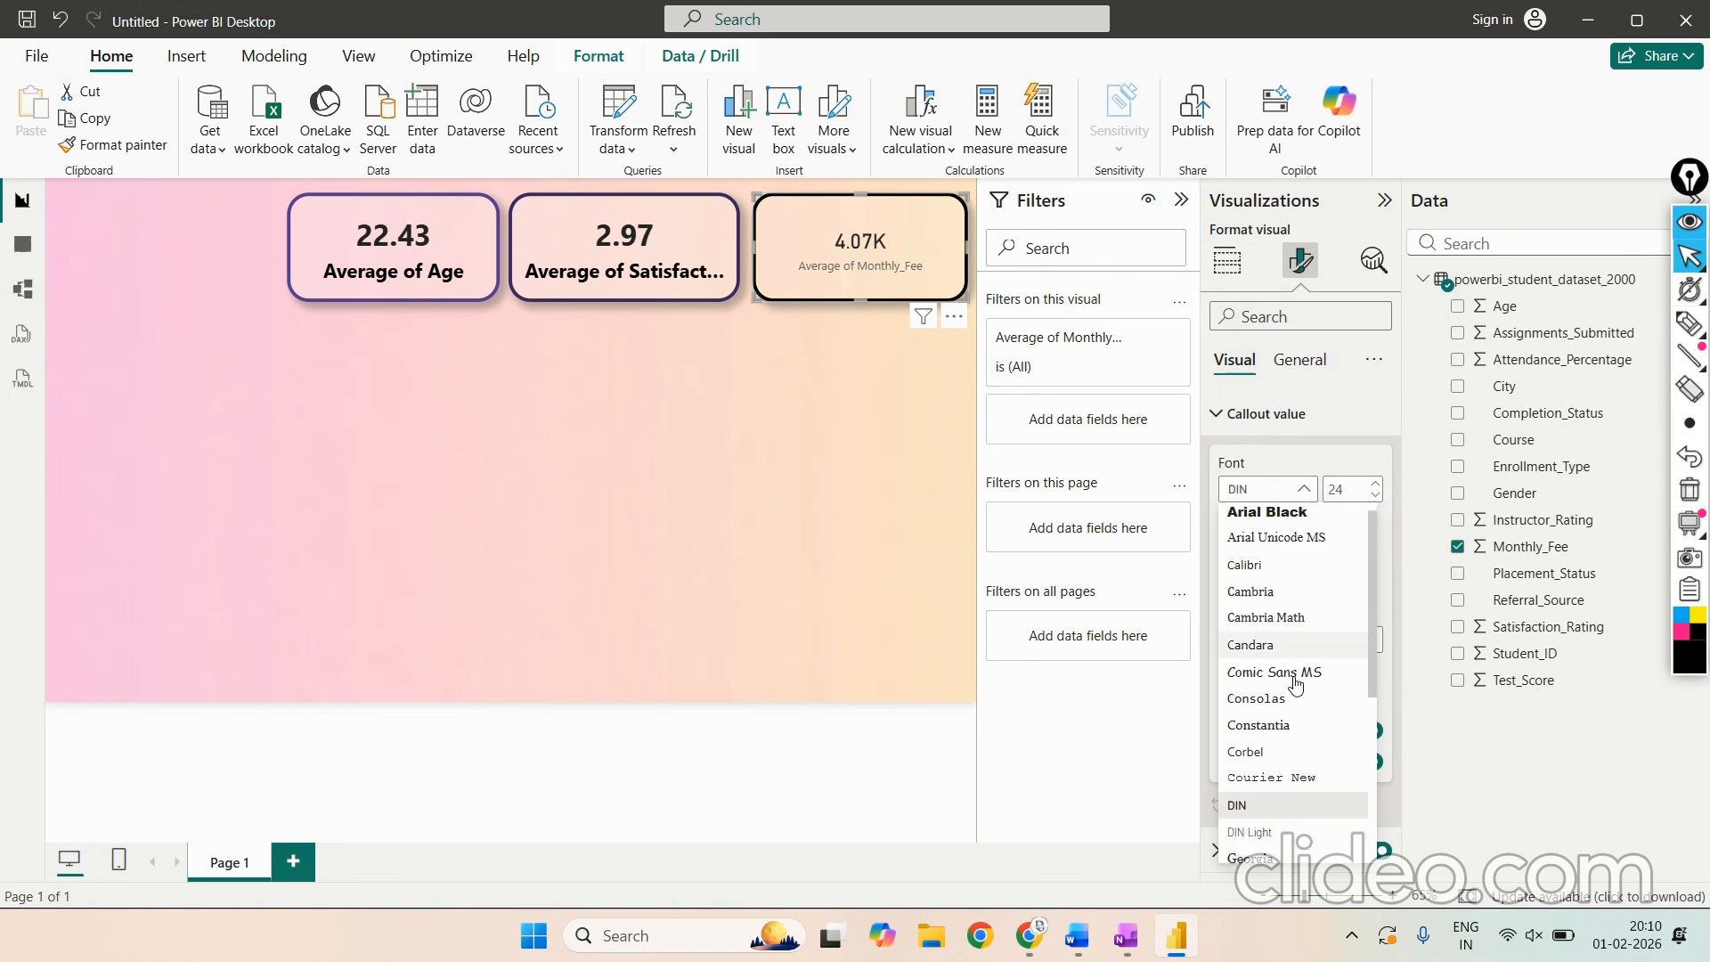
{"action": "scroll", "coordinate": [1296, 684], "scroll_direction": "down", "scroll_amount": 5}
{"action": "left_click", "coordinate": [1318, 794]}
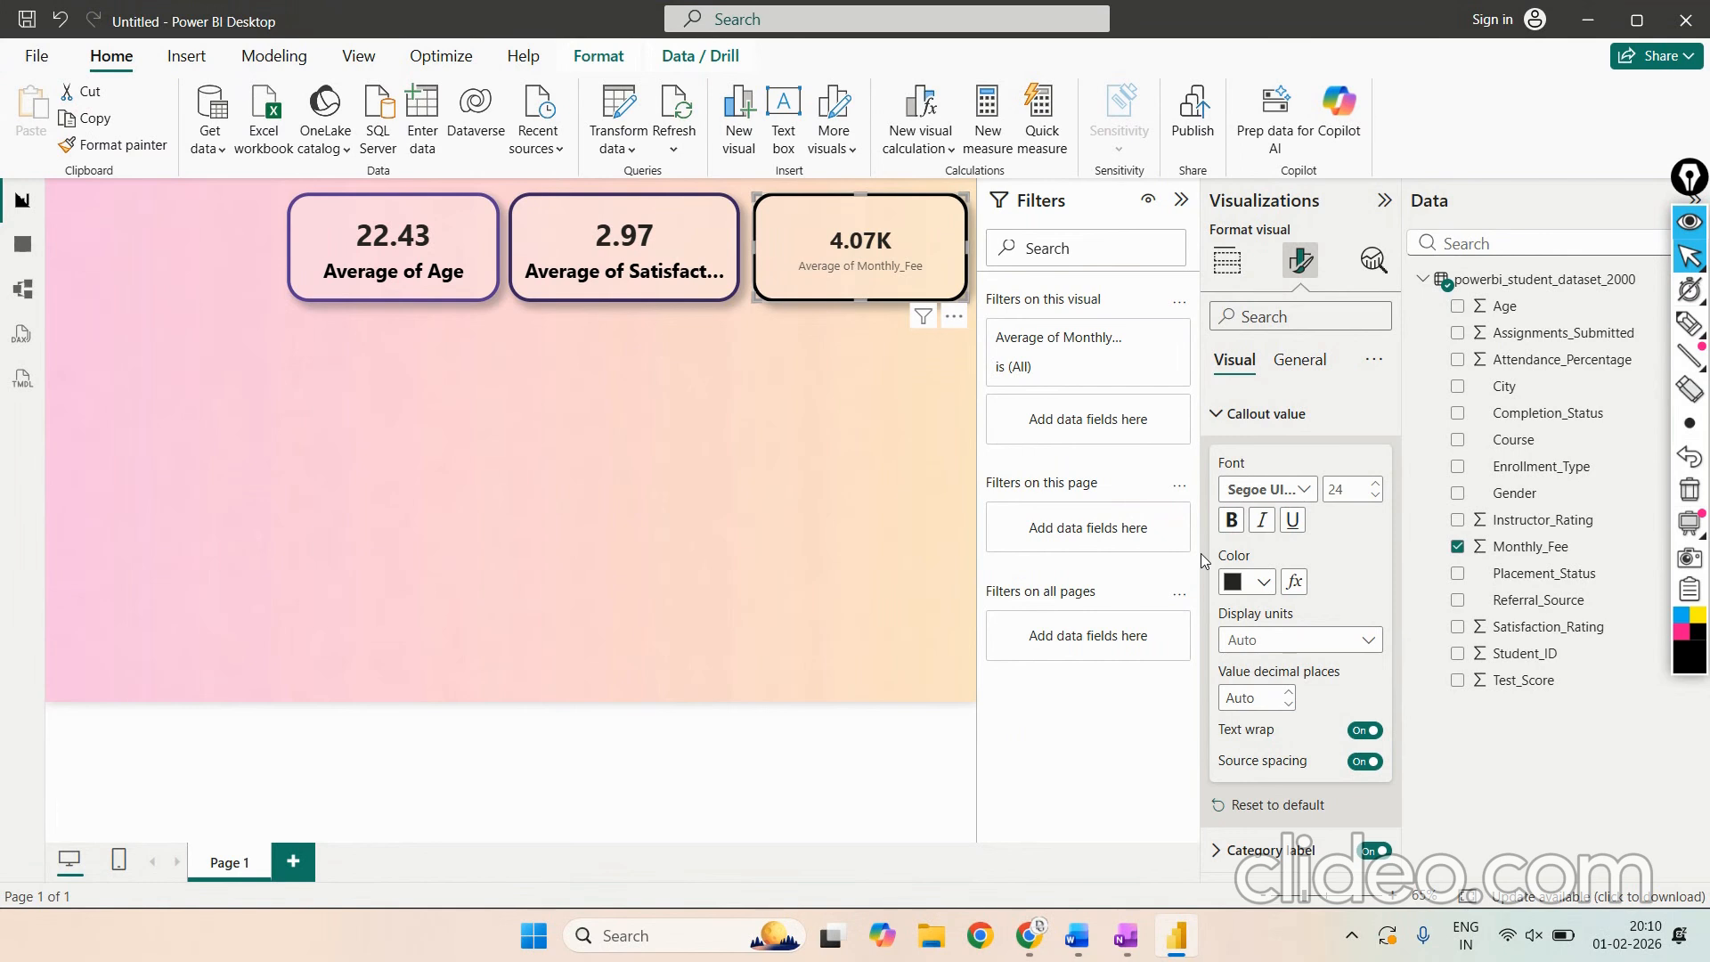
{"action": "left_click", "coordinate": [1361, 482]}
{"action": "type", "text": "30"}
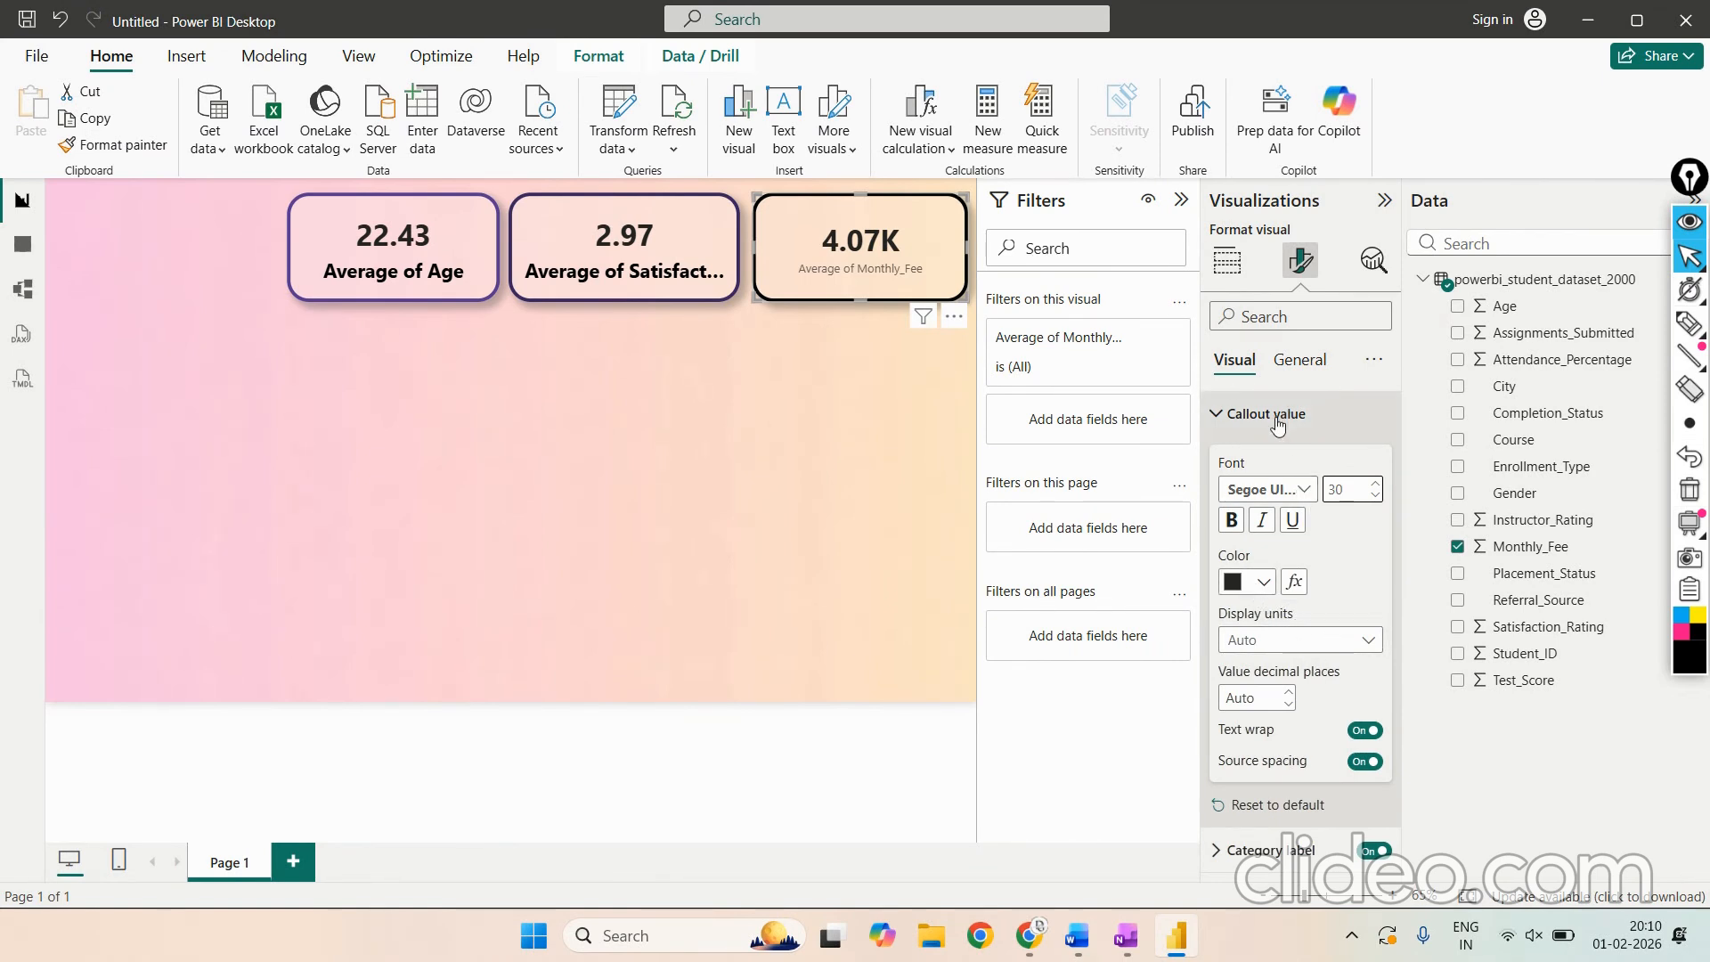
Step: Format the monthly fee card's category label as Segoe UI Bold, size 20, in black, and deselect the card
{"action": "left_click", "coordinate": [1274, 852]}
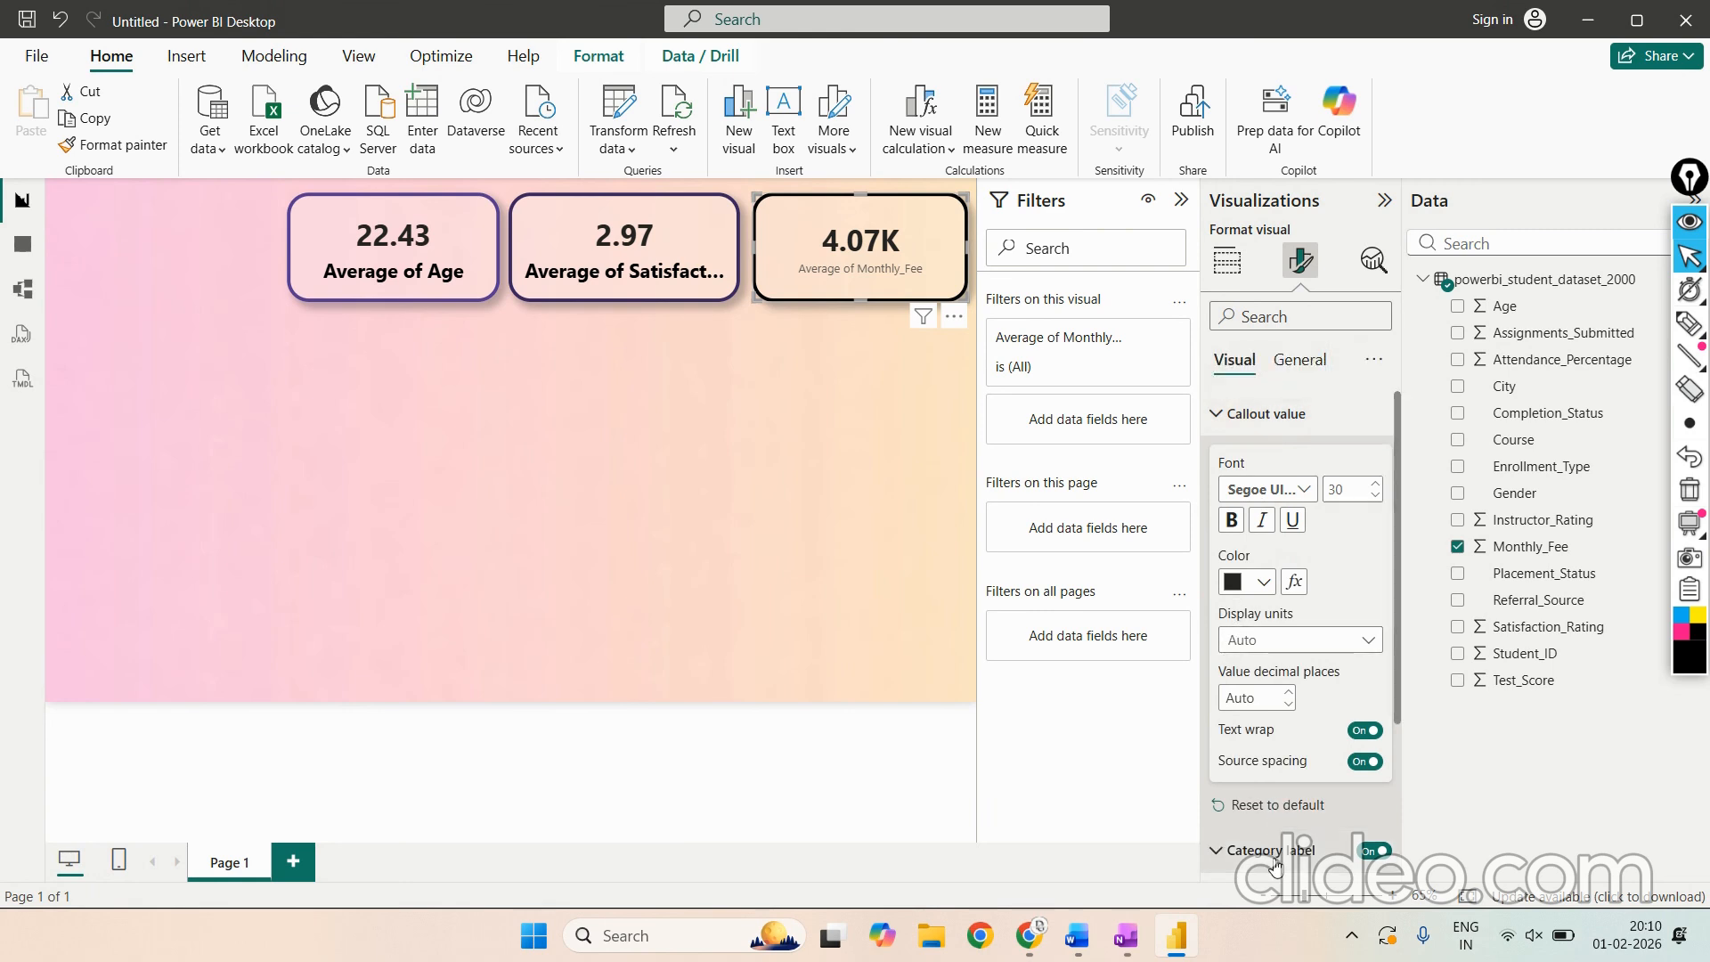
{"action": "scroll", "coordinate": [1279, 741], "scroll_direction": "down", "scroll_amount": 2}
{"action": "scroll", "coordinate": [1279, 741], "scroll_direction": "down", "scroll_amount": 1}
{"action": "left_click", "coordinate": [1265, 712]}
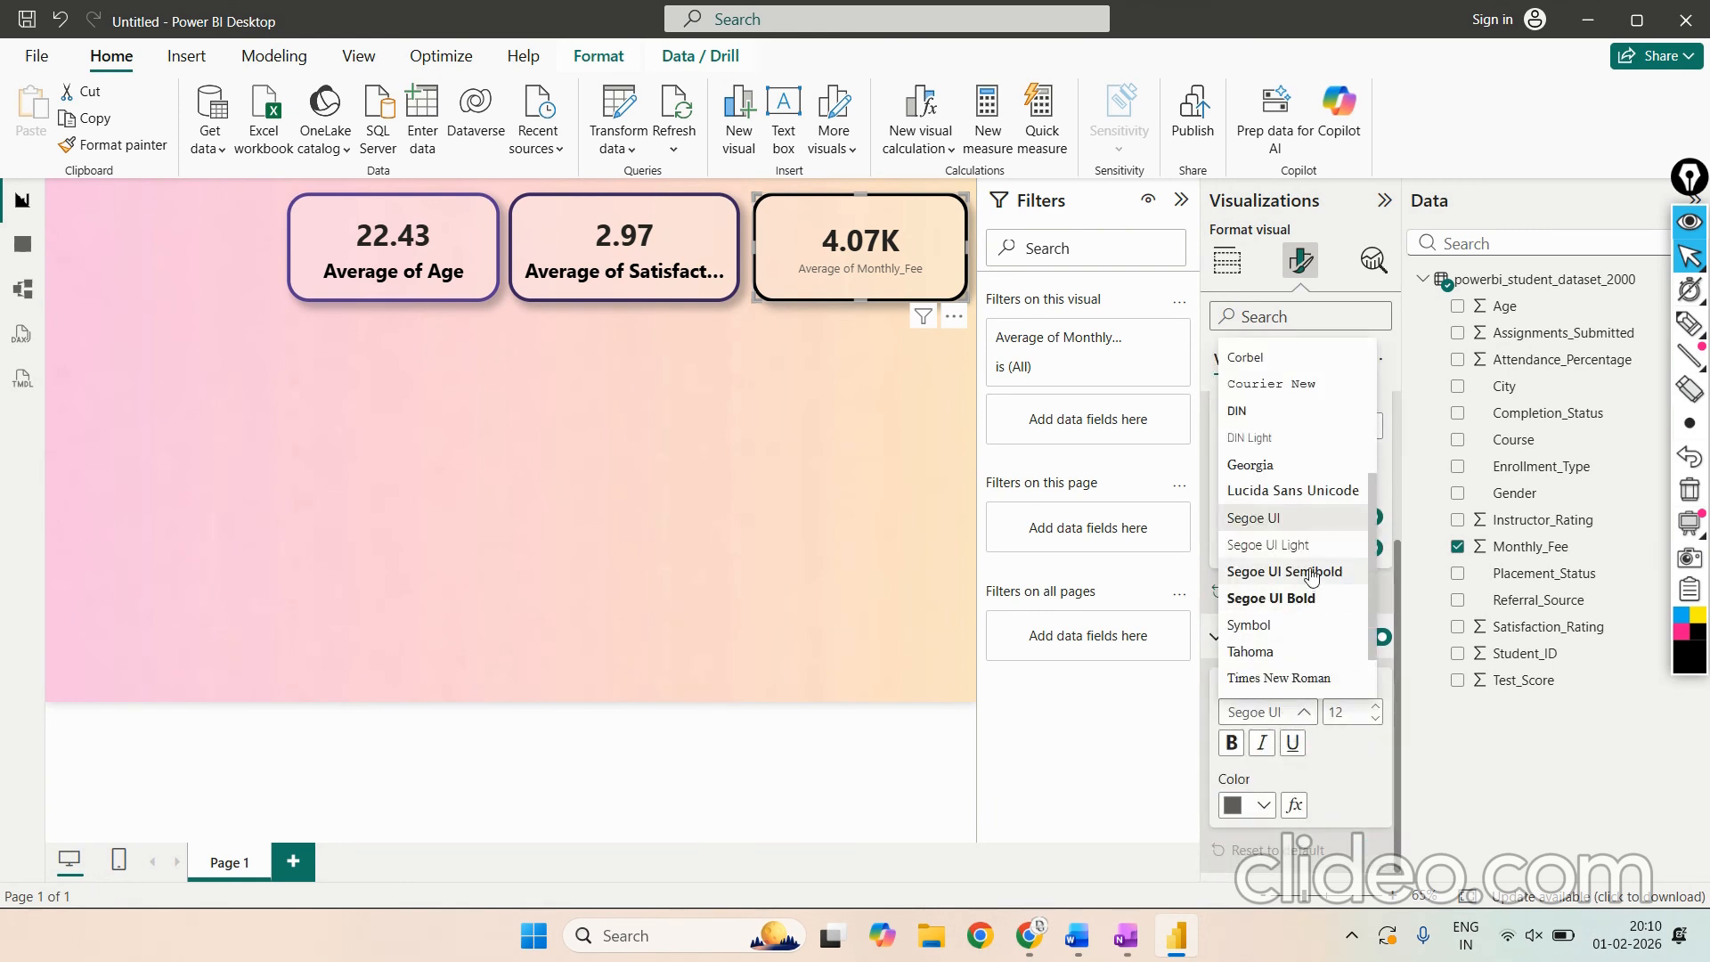
{"action": "left_click", "coordinate": [1311, 598]}
{"action": "left_click", "coordinate": [1351, 721]}
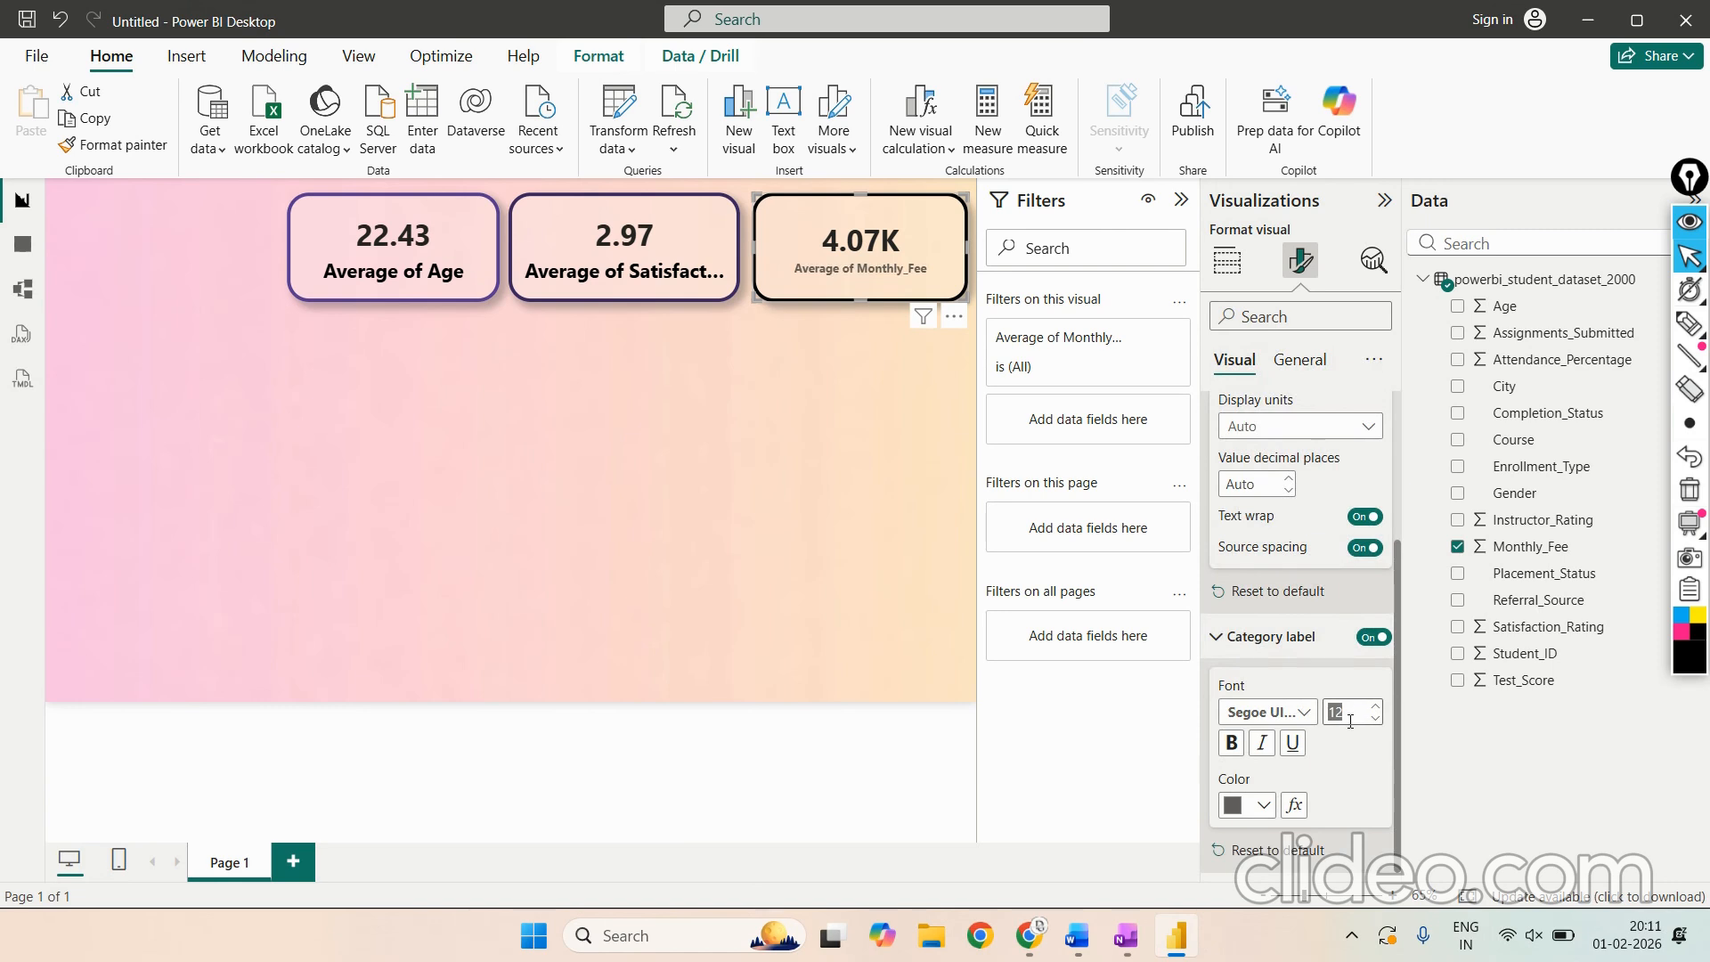
{"action": "type", "text": "20"}
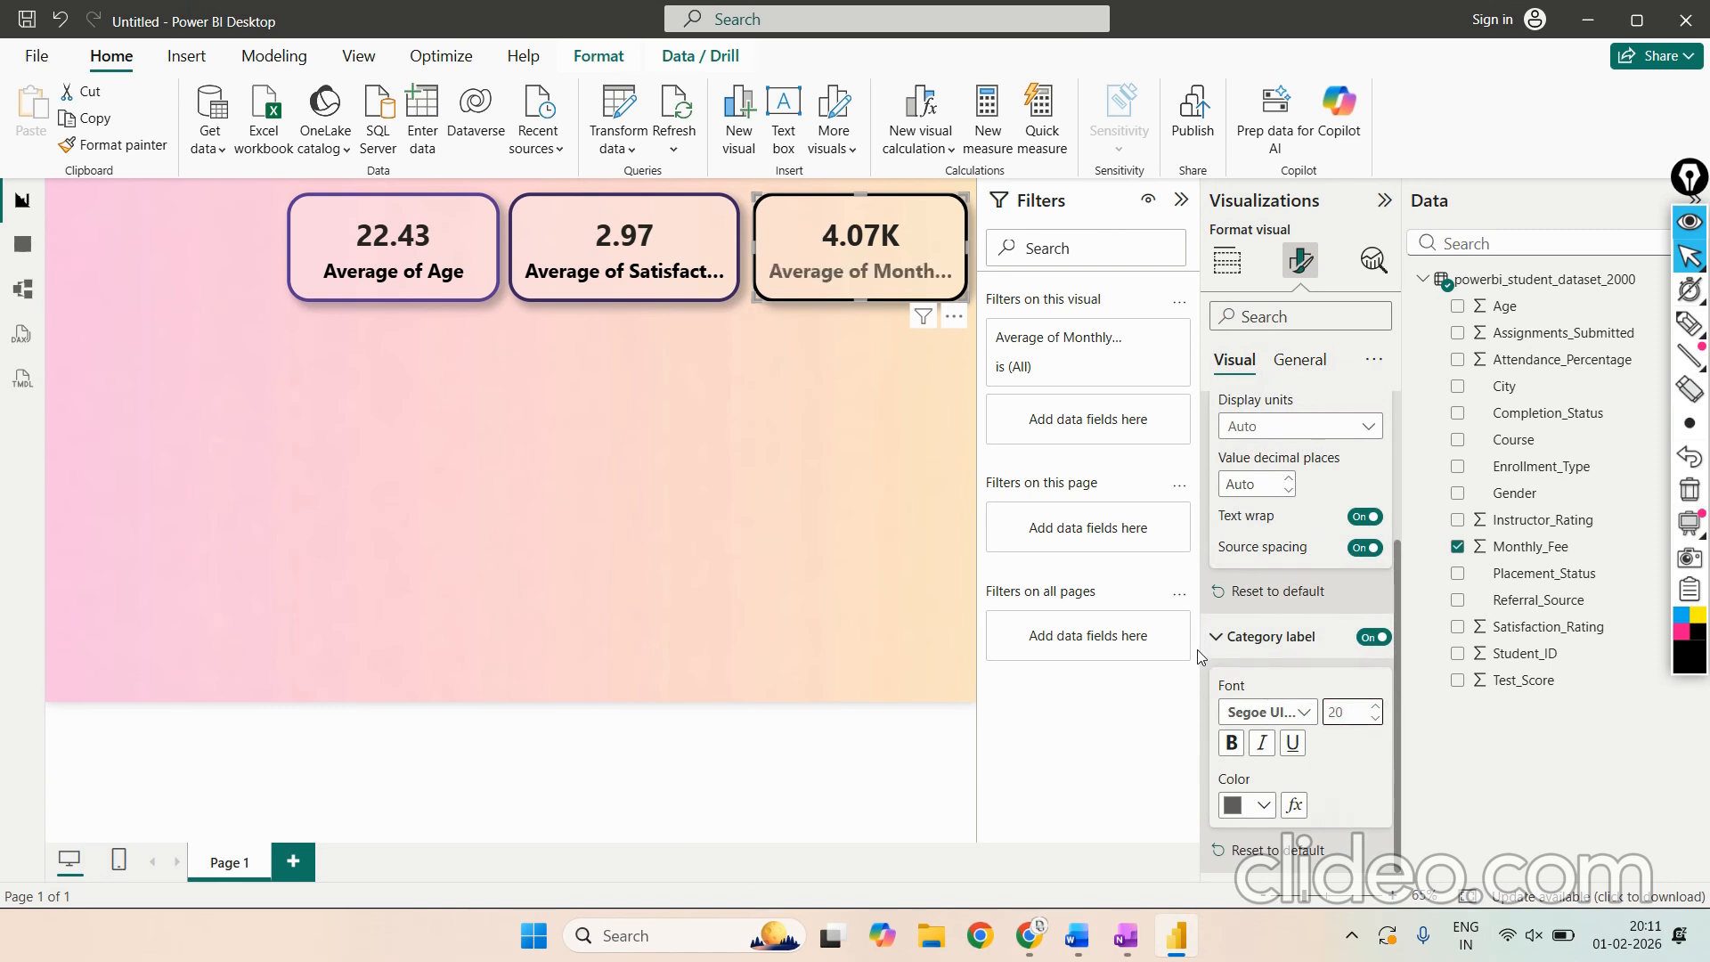
{"action": "left_click", "coordinate": [1262, 806]}
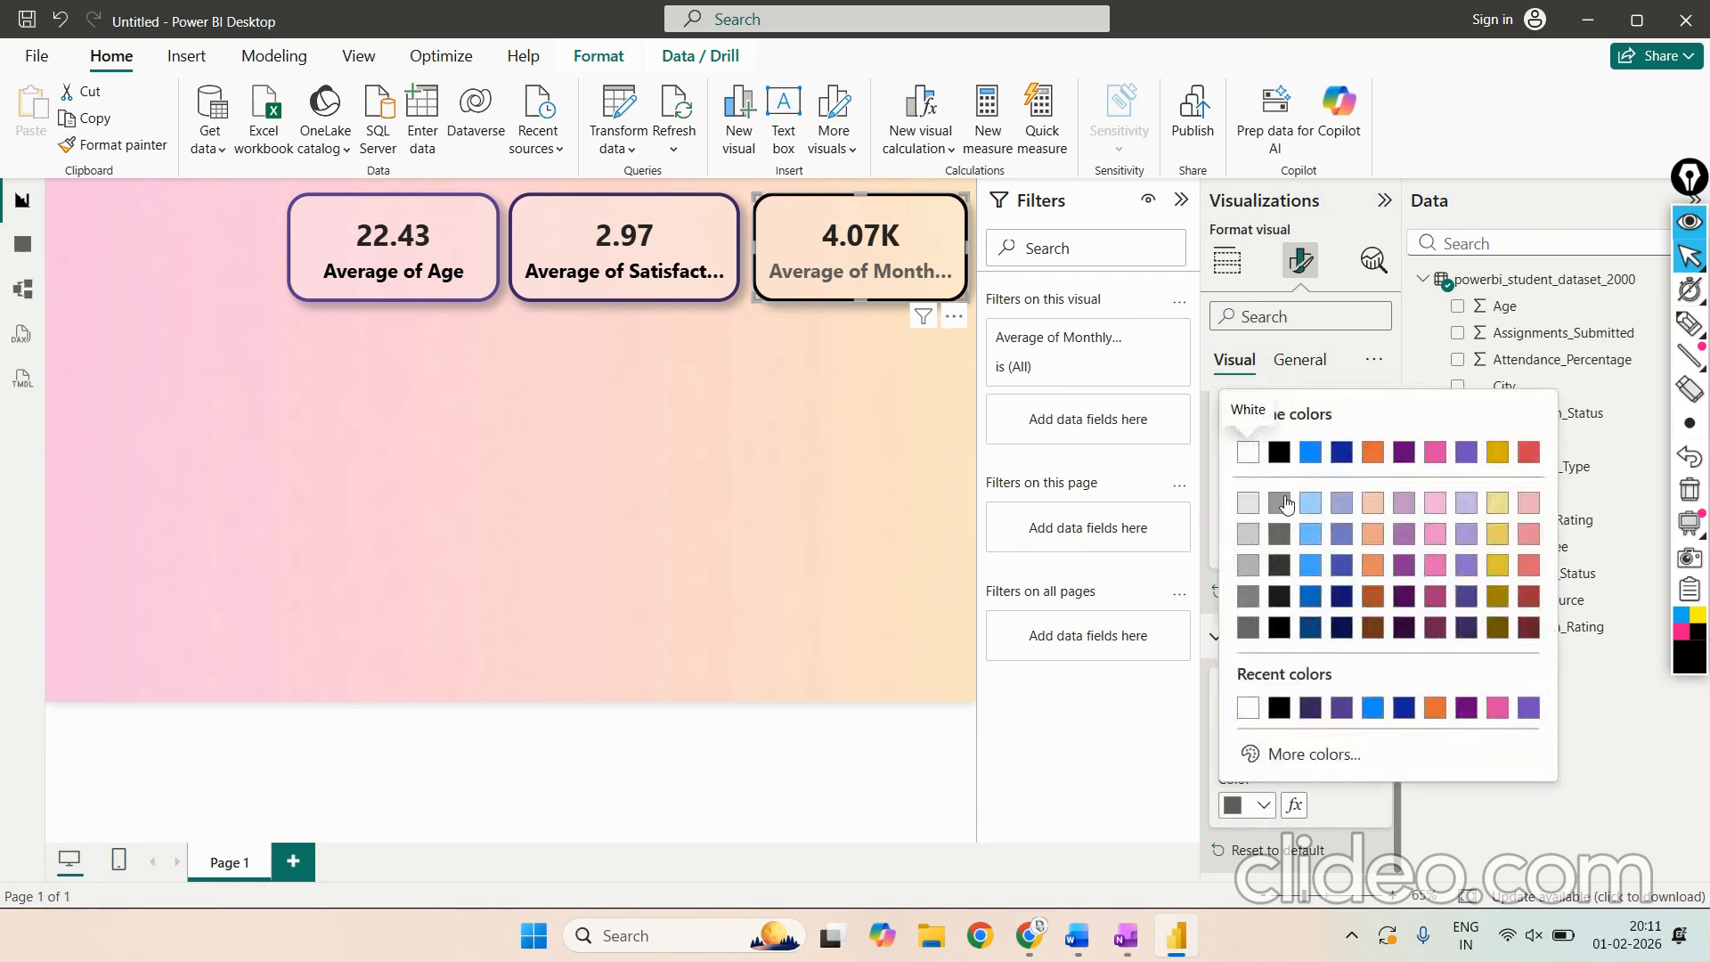
{"action": "left_click", "coordinate": [1285, 452]}
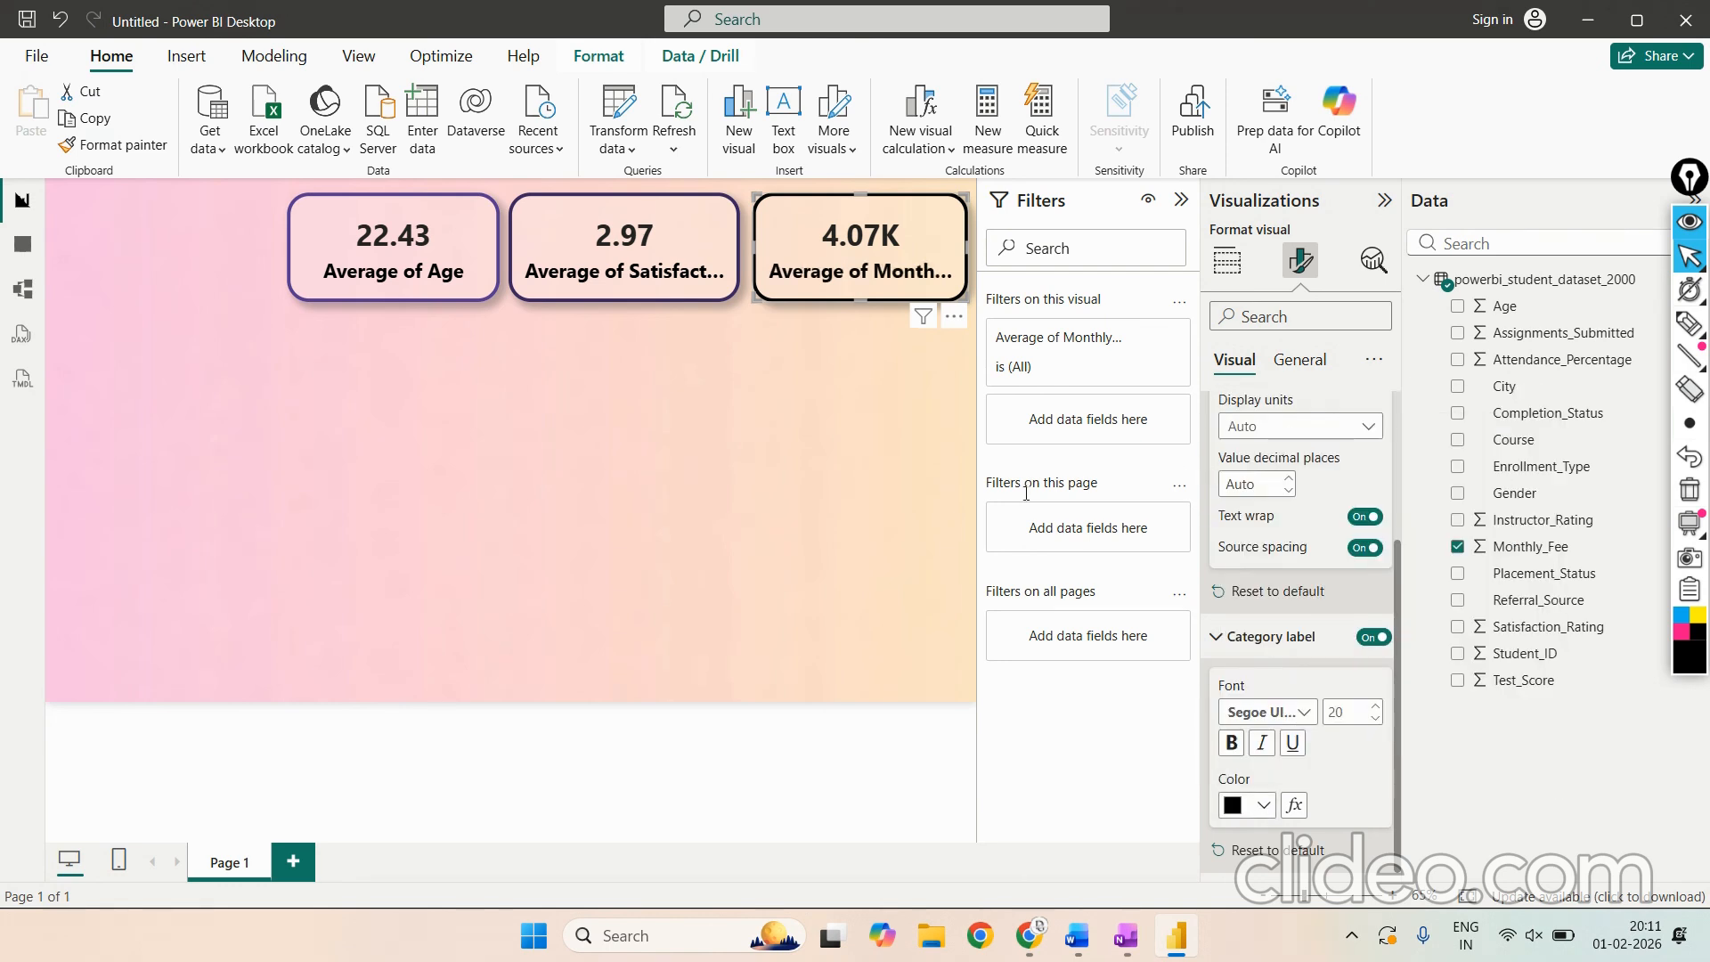
{"action": "left_click", "coordinate": [907, 494]}
Step: Change the monthly fee card's visual border colour to the darkest purple theme shade and deselect the card
{"action": "left_click", "coordinate": [882, 303]}
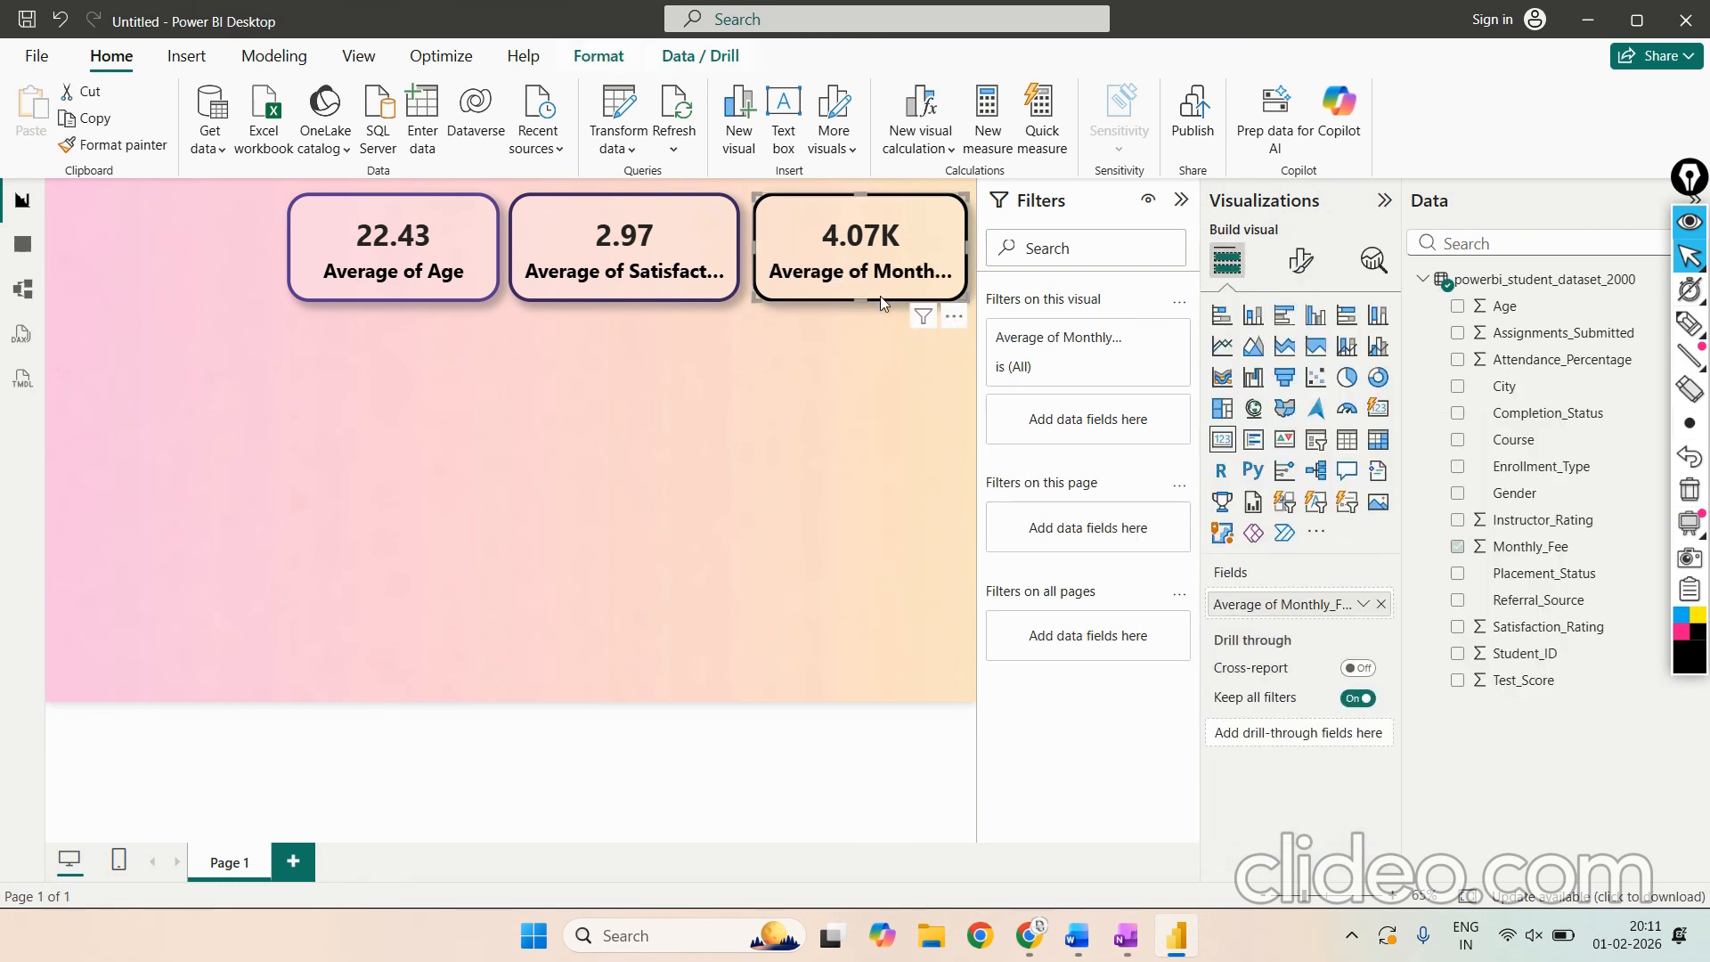
{"action": "left_click", "coordinate": [1301, 260]}
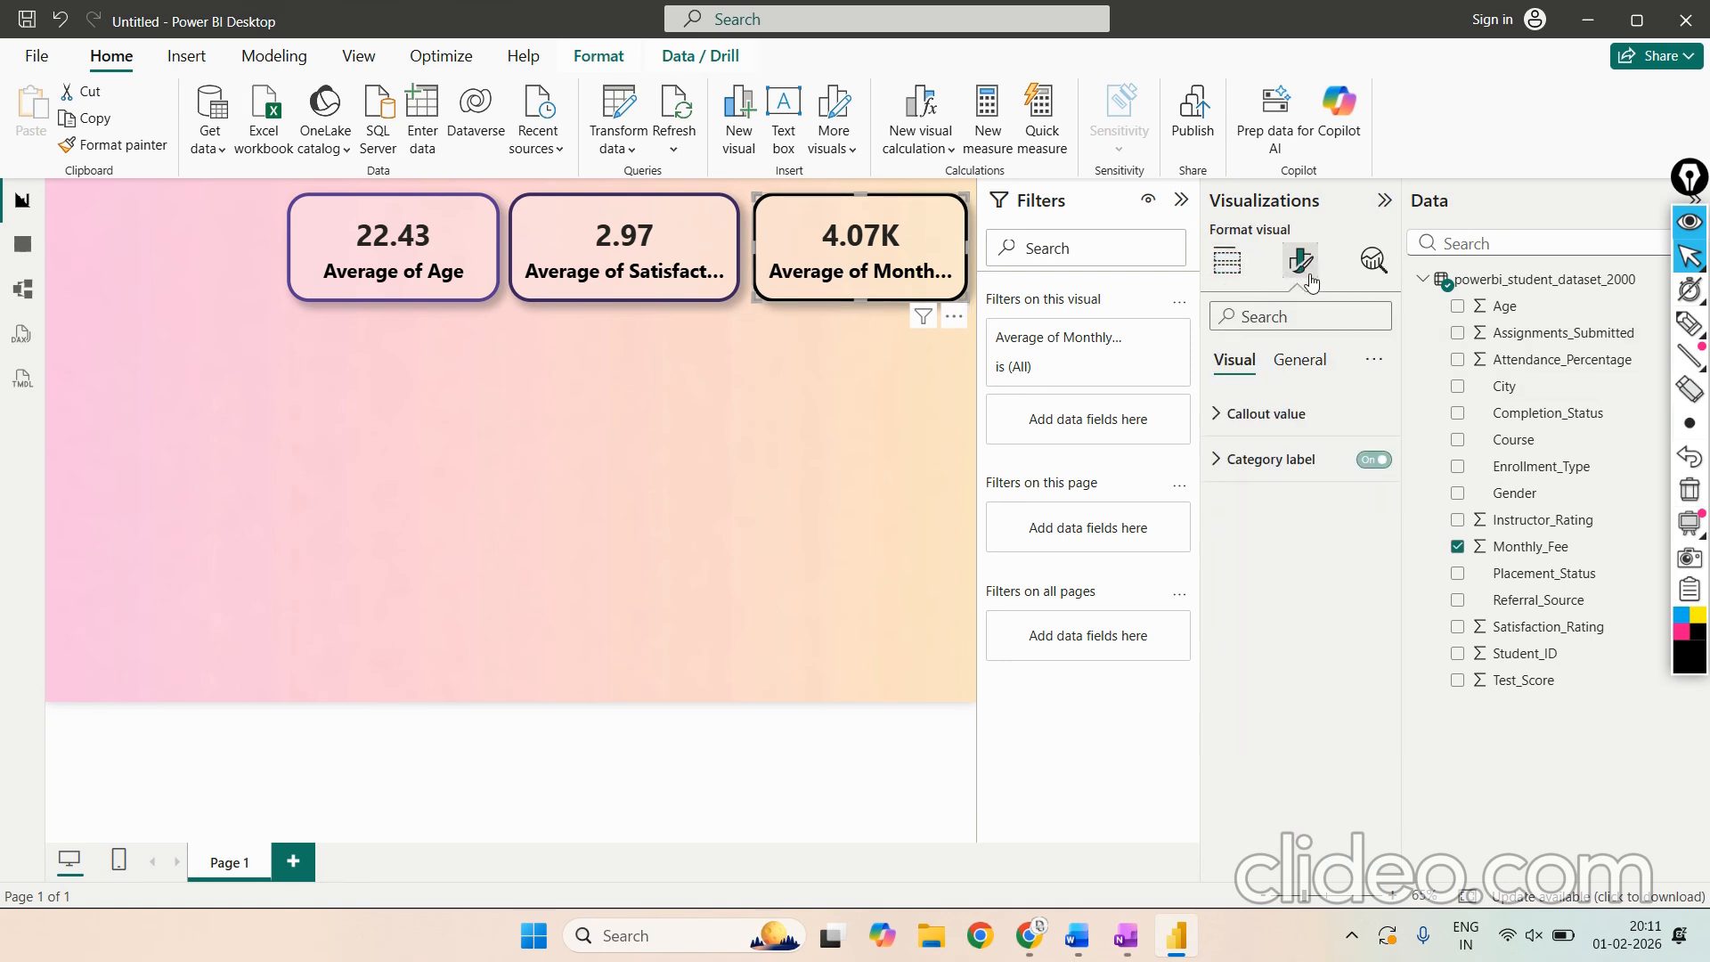
{"action": "left_click", "coordinate": [1307, 359]}
{"action": "left_click", "coordinate": [1285, 522]}
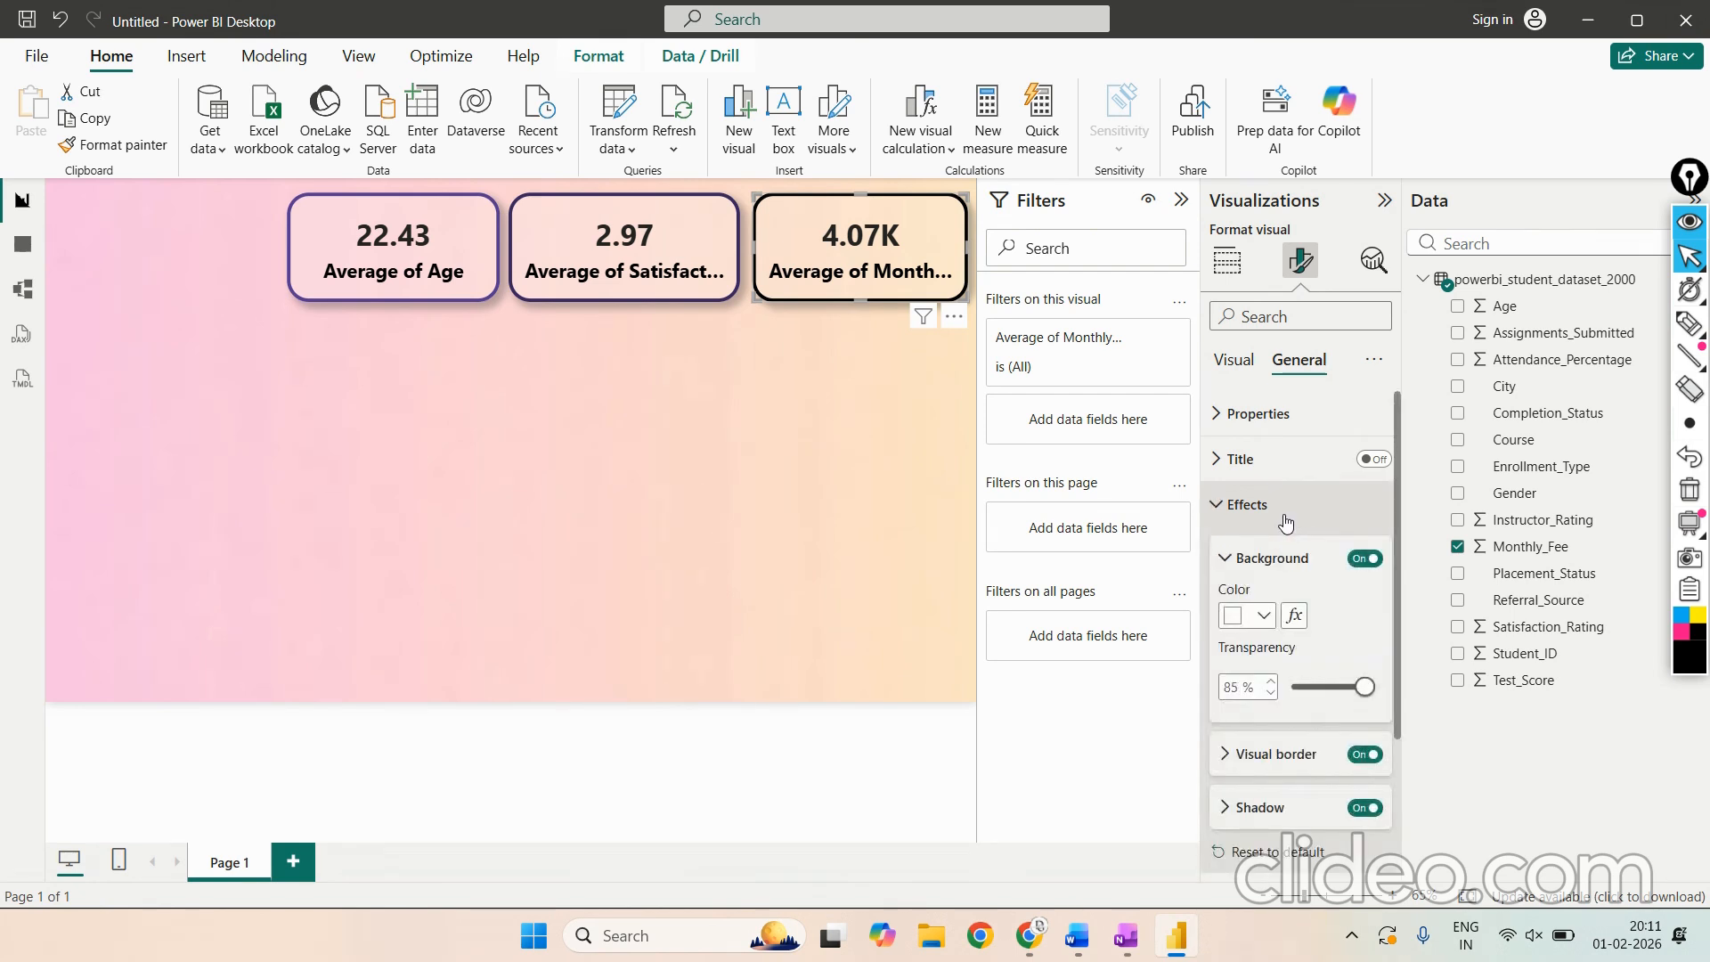
{"action": "scroll", "coordinate": [1301, 602], "scroll_direction": "down", "scroll_amount": 2}
{"action": "left_click", "coordinate": [1285, 575]}
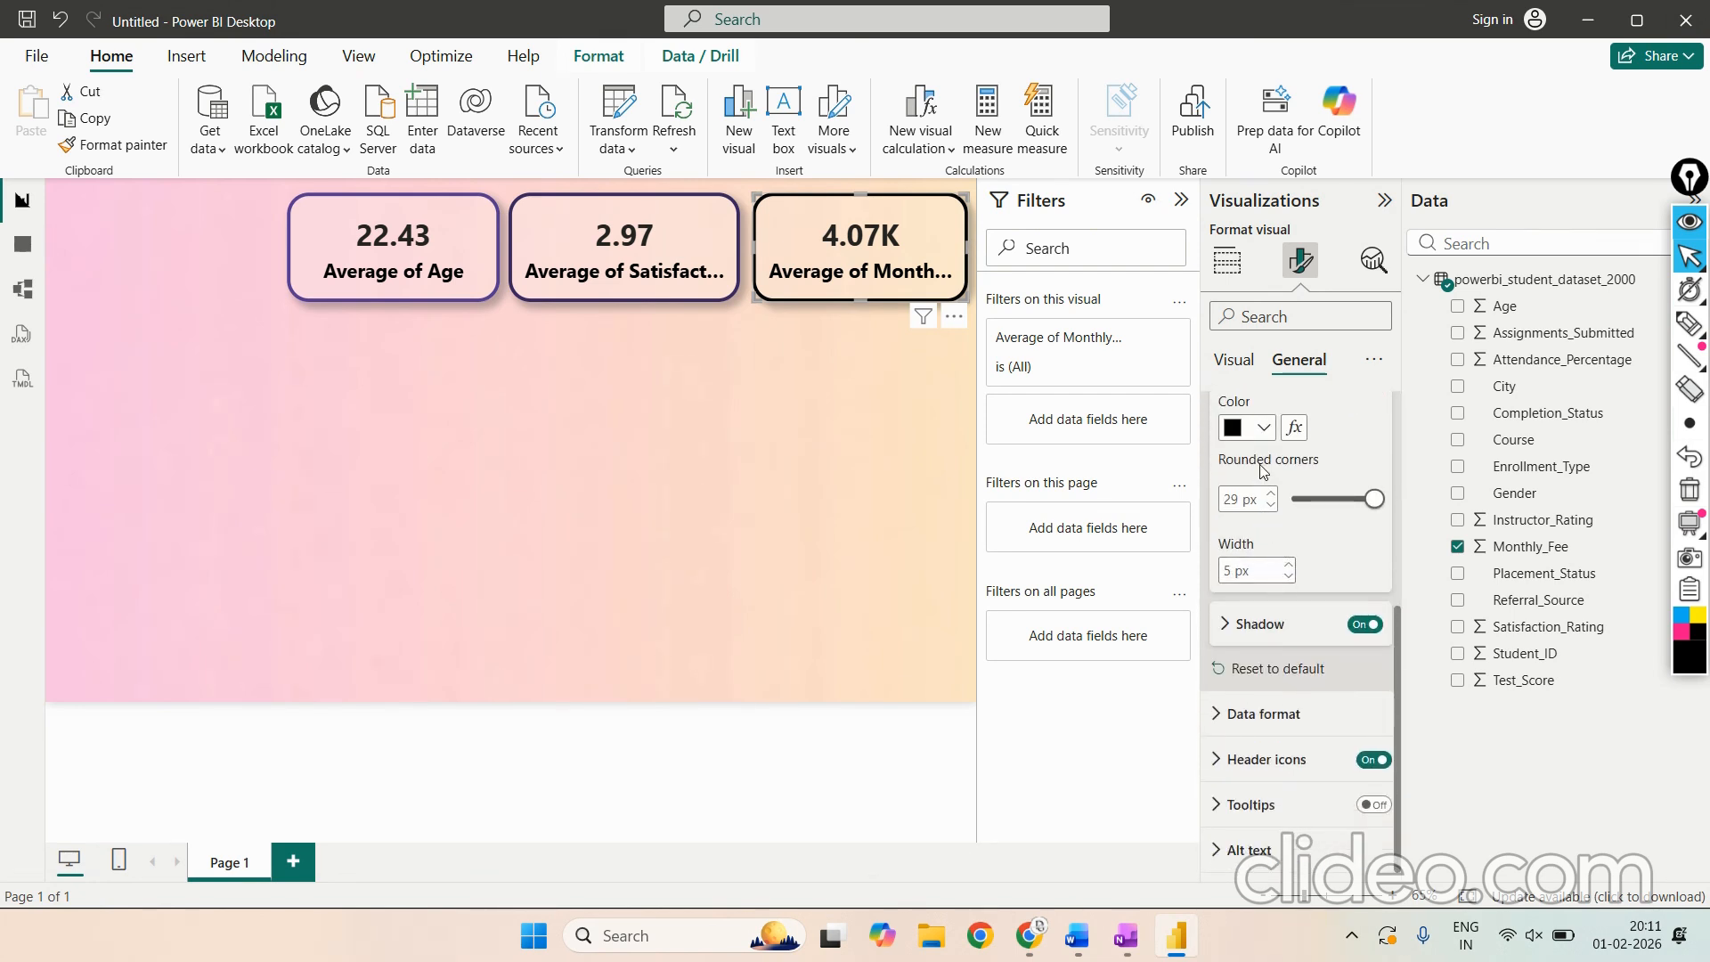
{"action": "left_click", "coordinate": [1264, 430]}
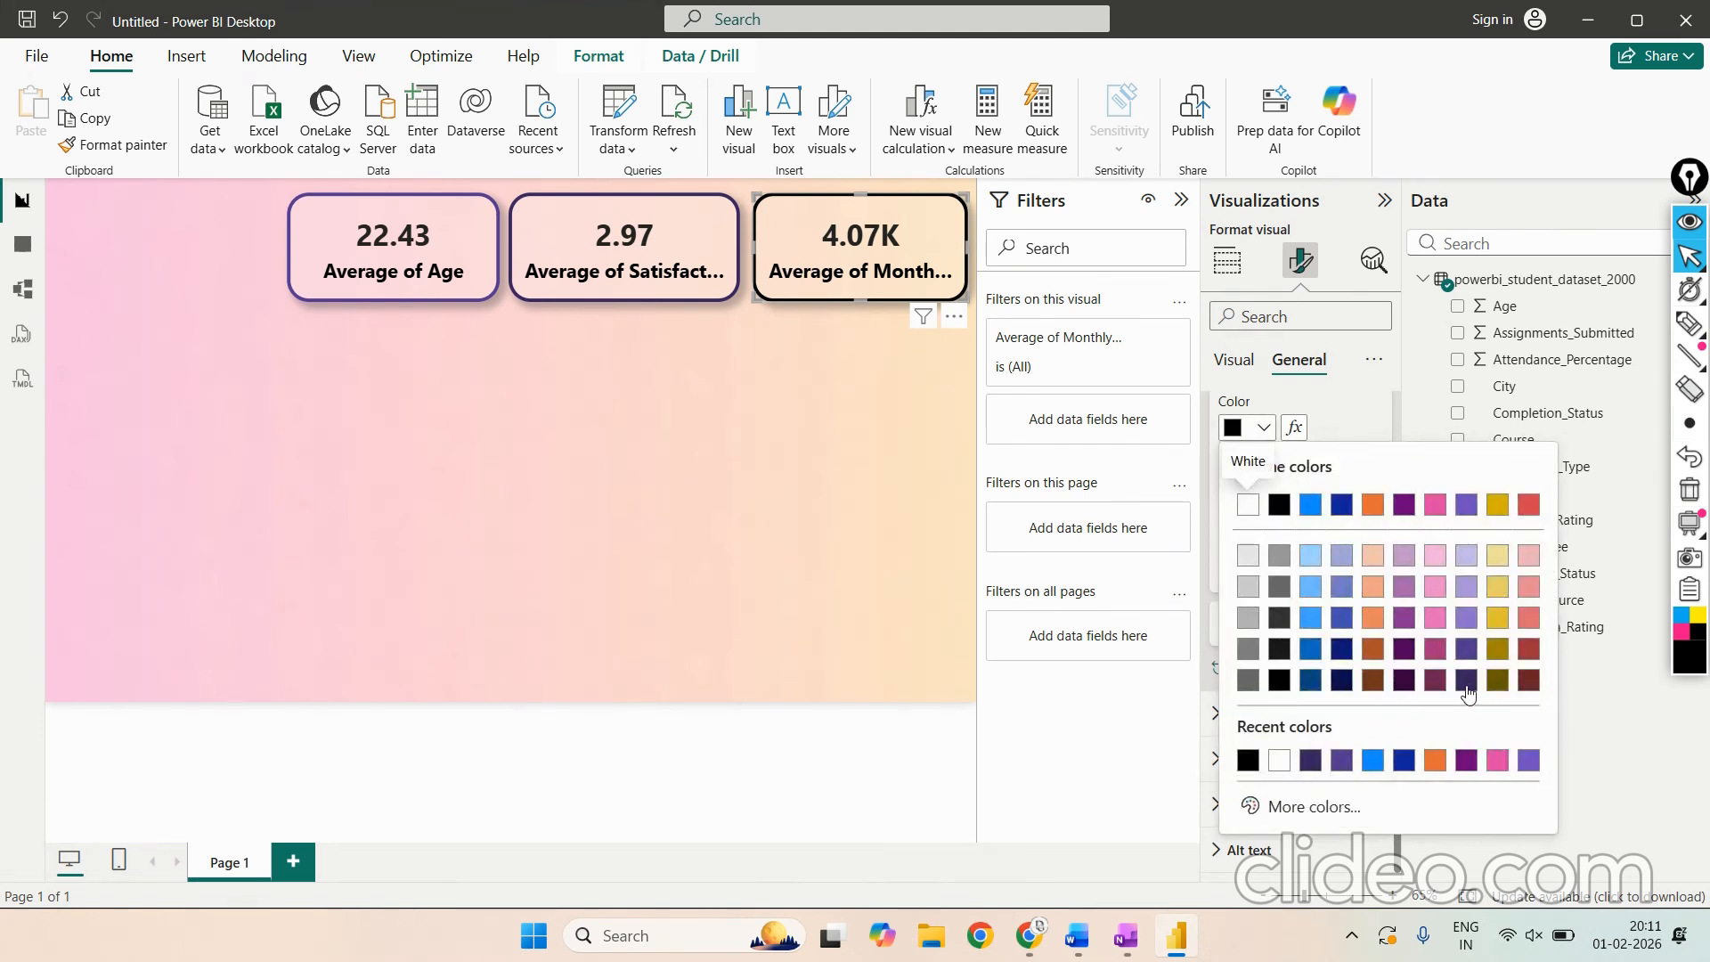
{"action": "left_click", "coordinate": [1465, 685]}
{"action": "left_click", "coordinate": [826, 427]}
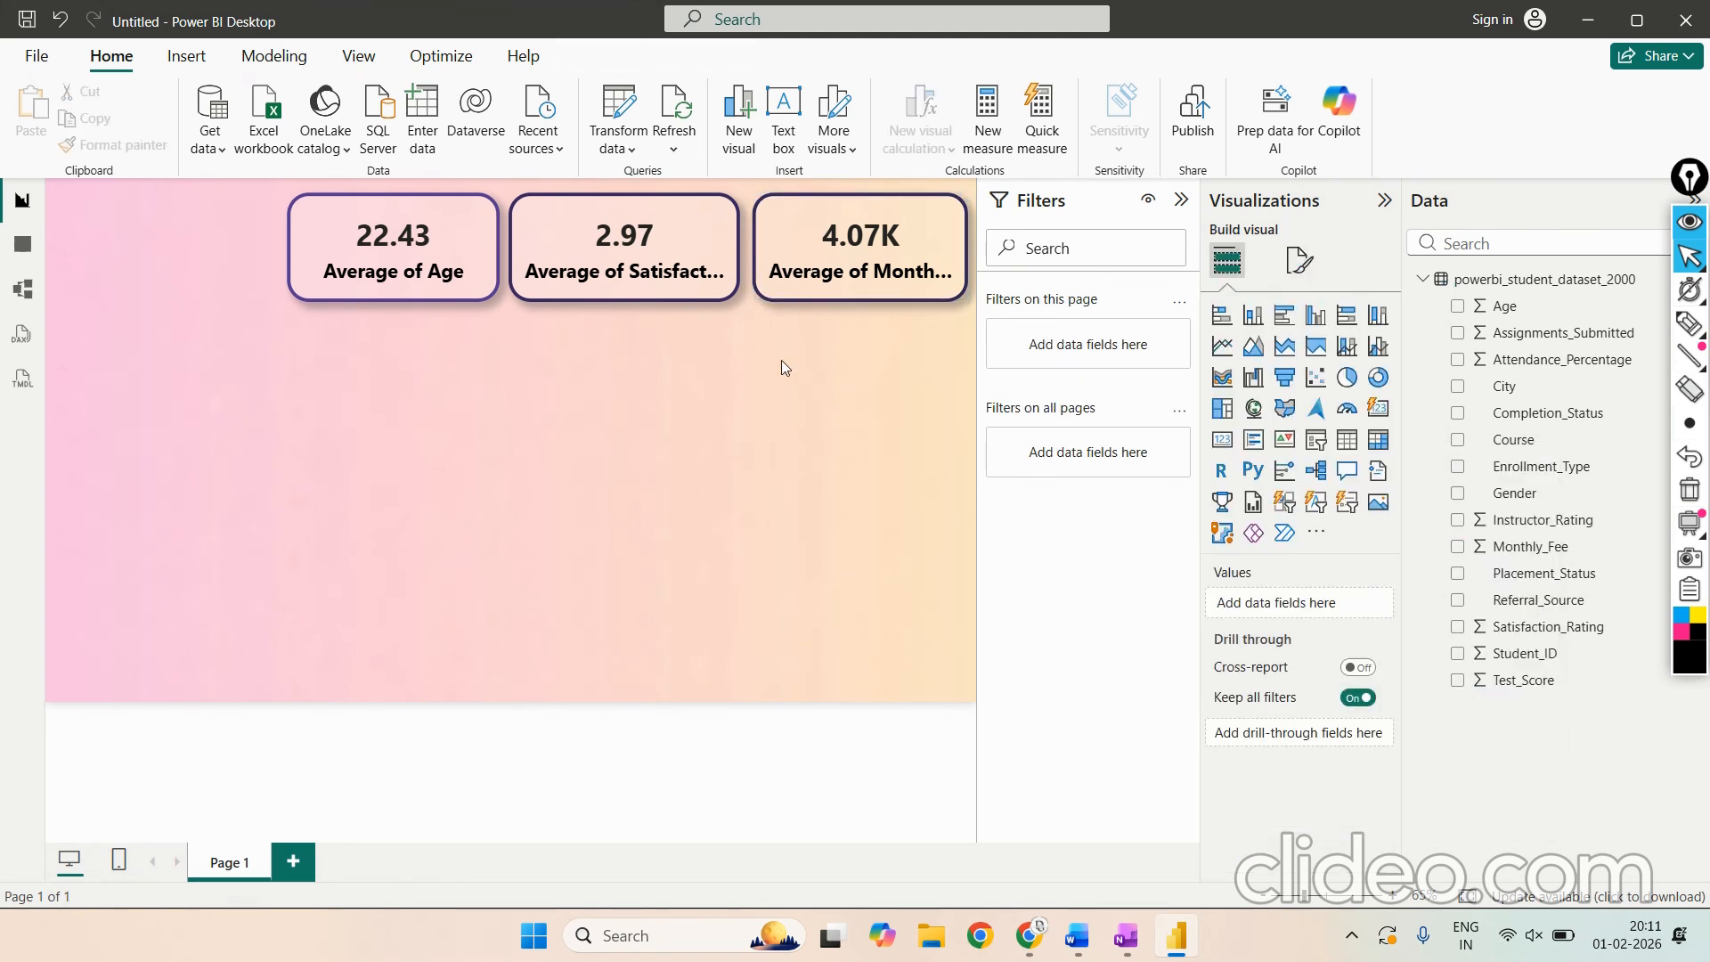
Step: Switch to OneNote and examine the reference dashboard's bar chart of student count by city
{"action": "mouse_move", "coordinate": [1128, 932]}
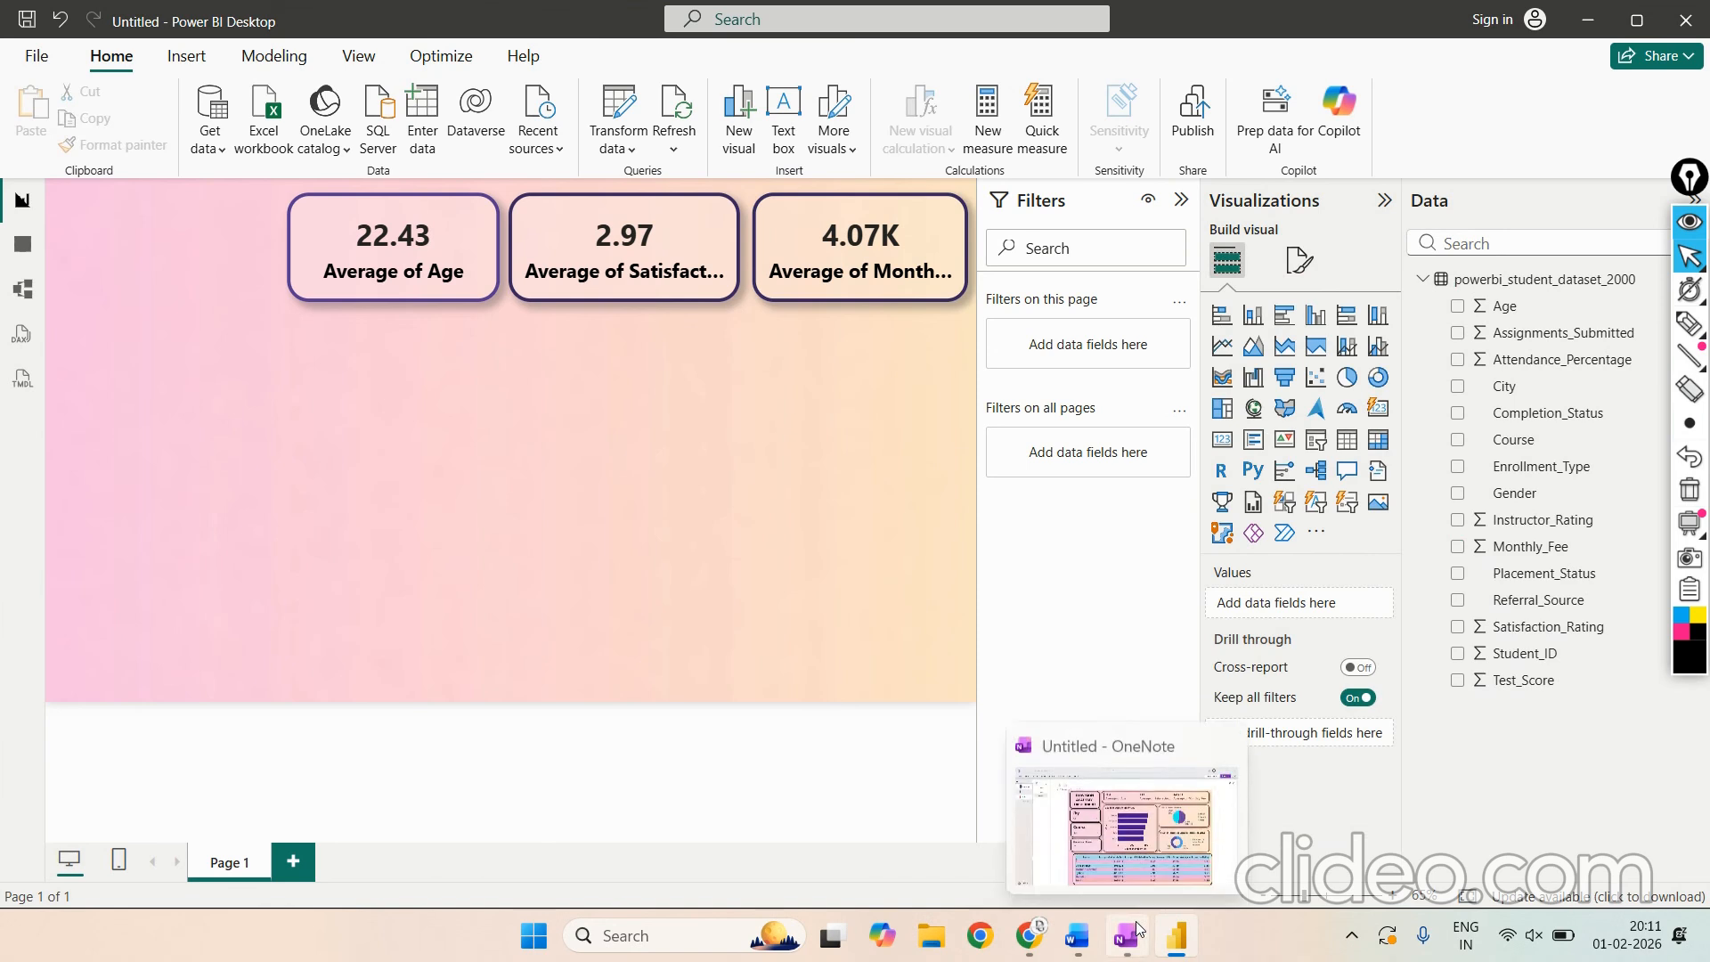
{"action": "left_click", "coordinate": [1147, 861]}
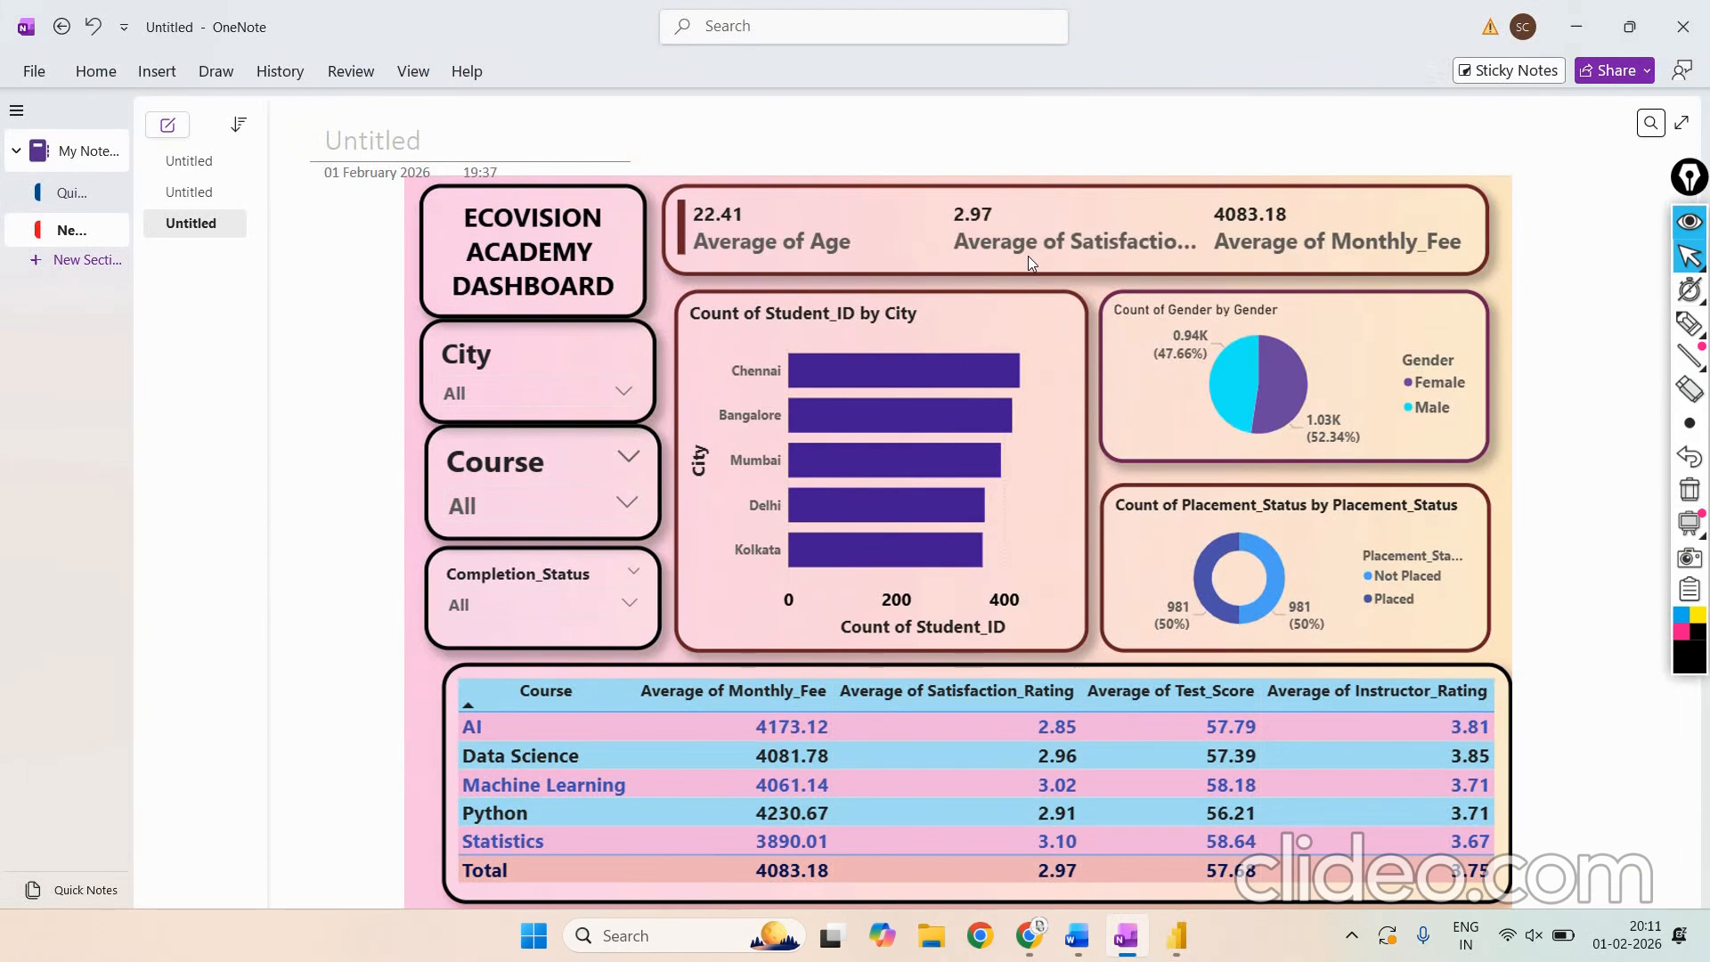
{"action": "left_click", "coordinate": [930, 322]}
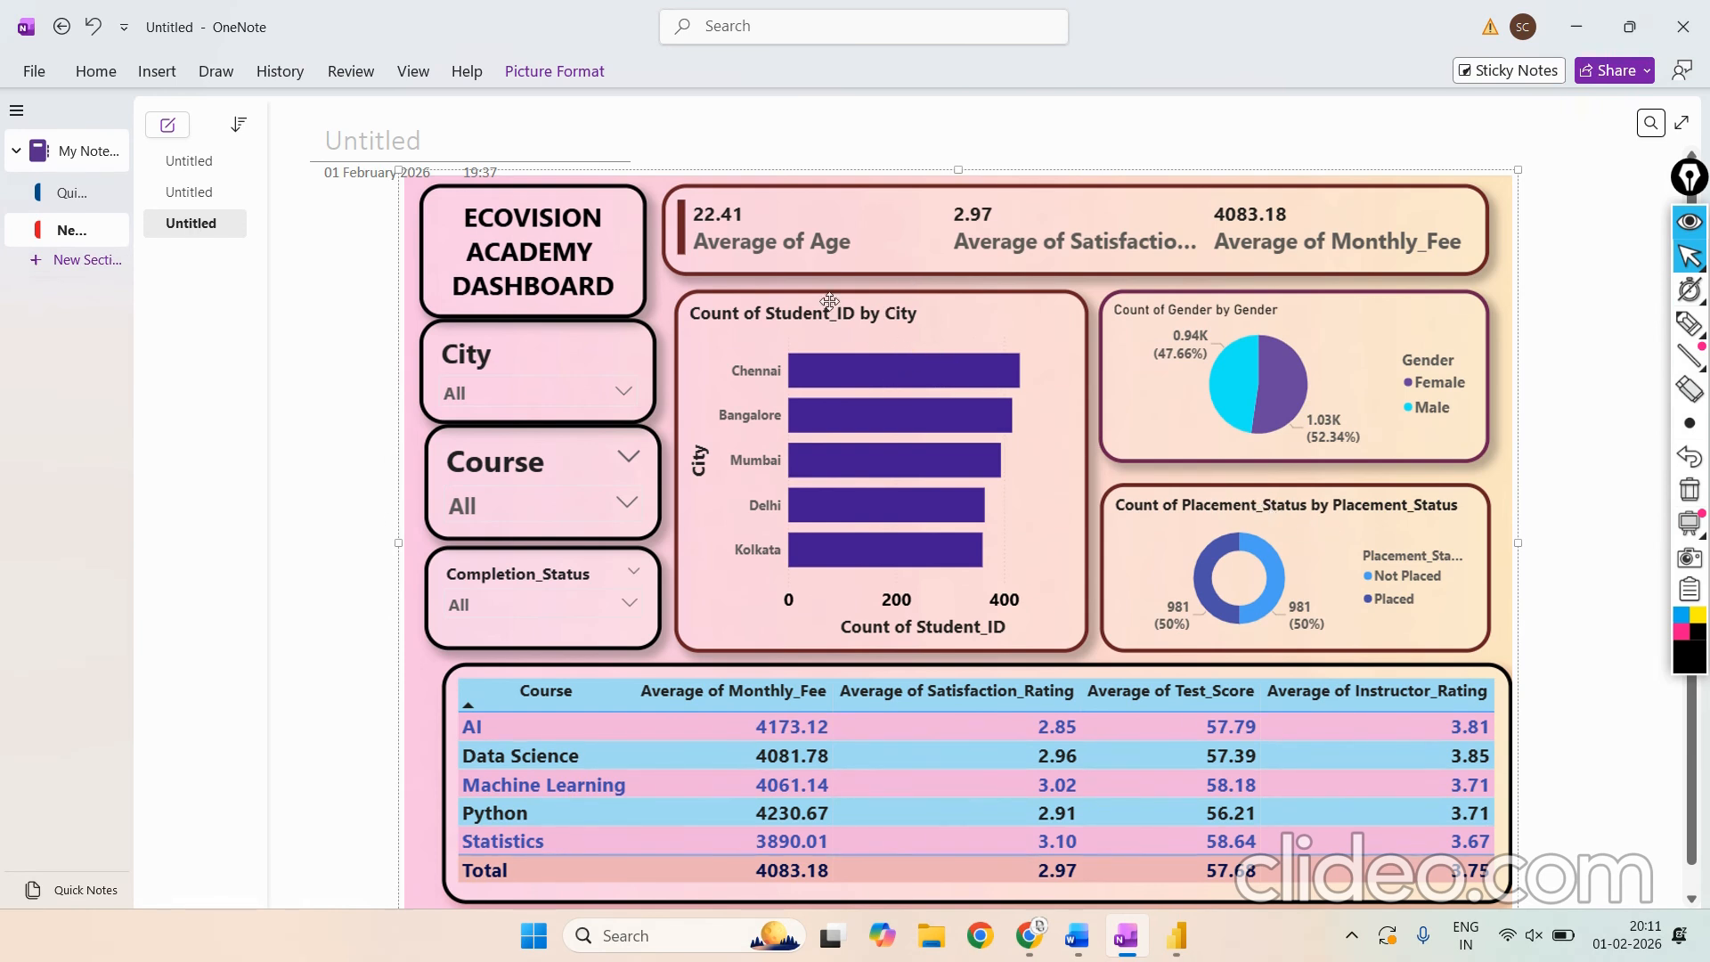
Step: Circle the Student_ID by City chart in the reference image with the annotation pen and mark its axis title and city labels
{"action": "left_click", "coordinate": [1691, 325]}
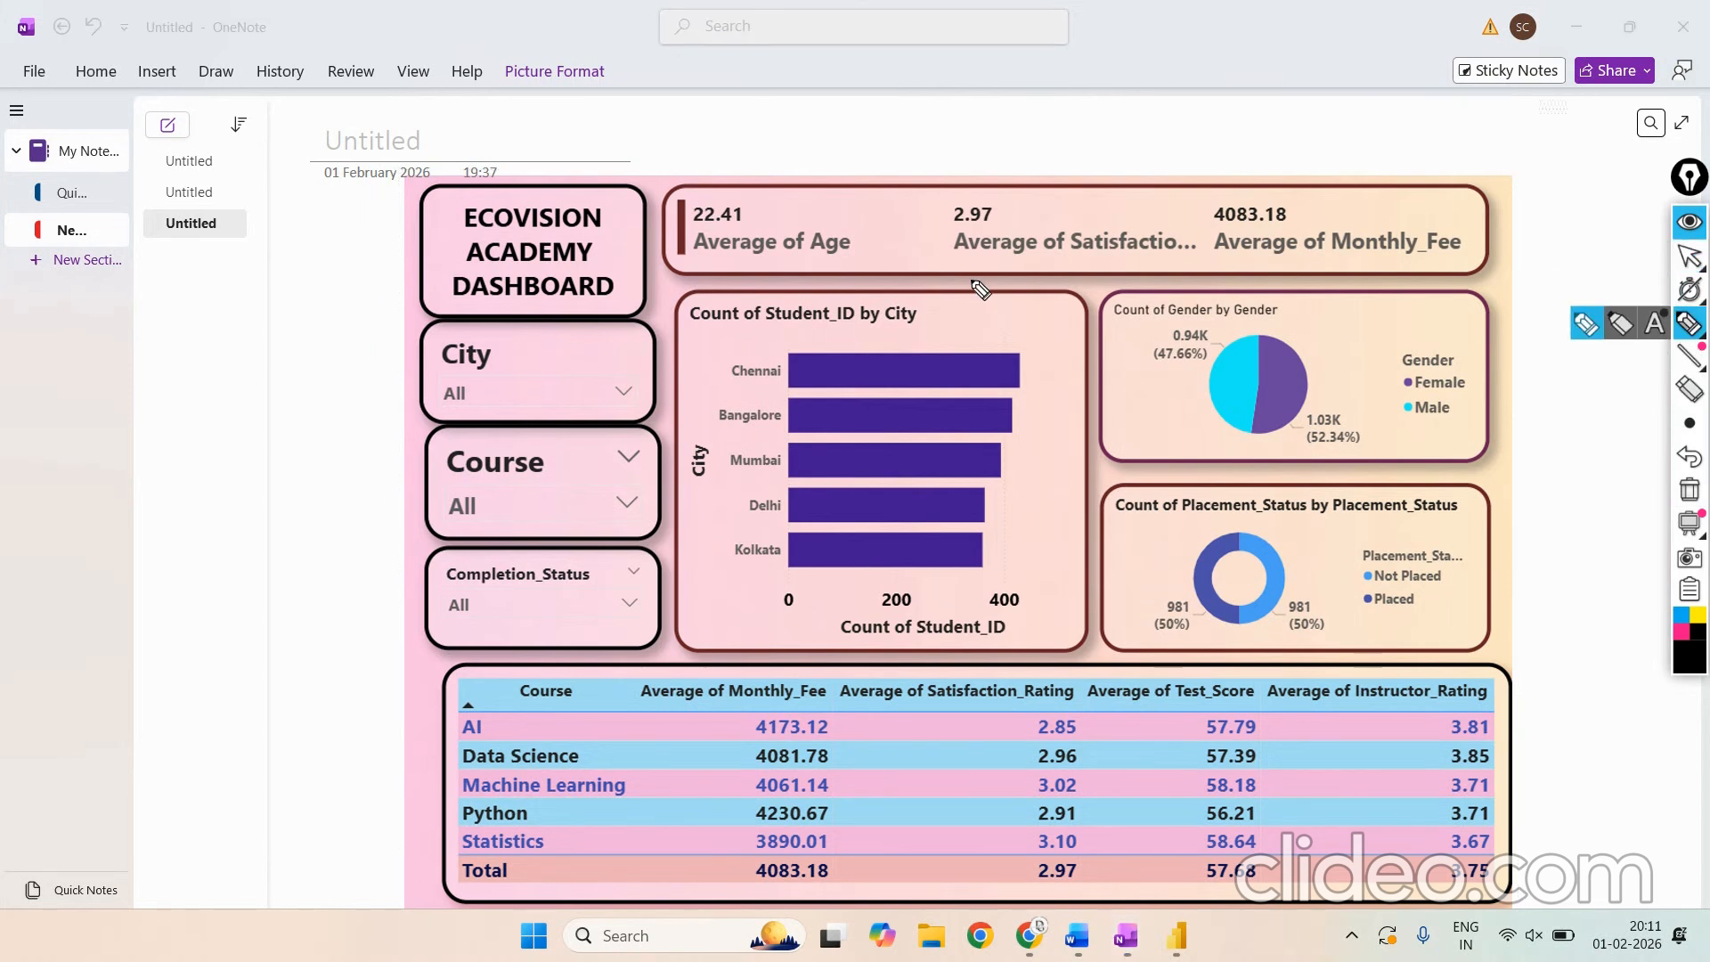
{"action": "mouse_move", "coordinate": [987, 286]}
{"action": "left_mouse_down"}
{"action": "mouse_move", "coordinate": [609, 239]}
{"action": "mouse_move", "coordinate": [646, 663]}
{"action": "mouse_move", "coordinate": [1185, 713]}
{"action": "mouse_move", "coordinate": [1109, 285]}
{"action": "mouse_move", "coordinate": [940, 246]}
{"action": "left_mouse_up"}
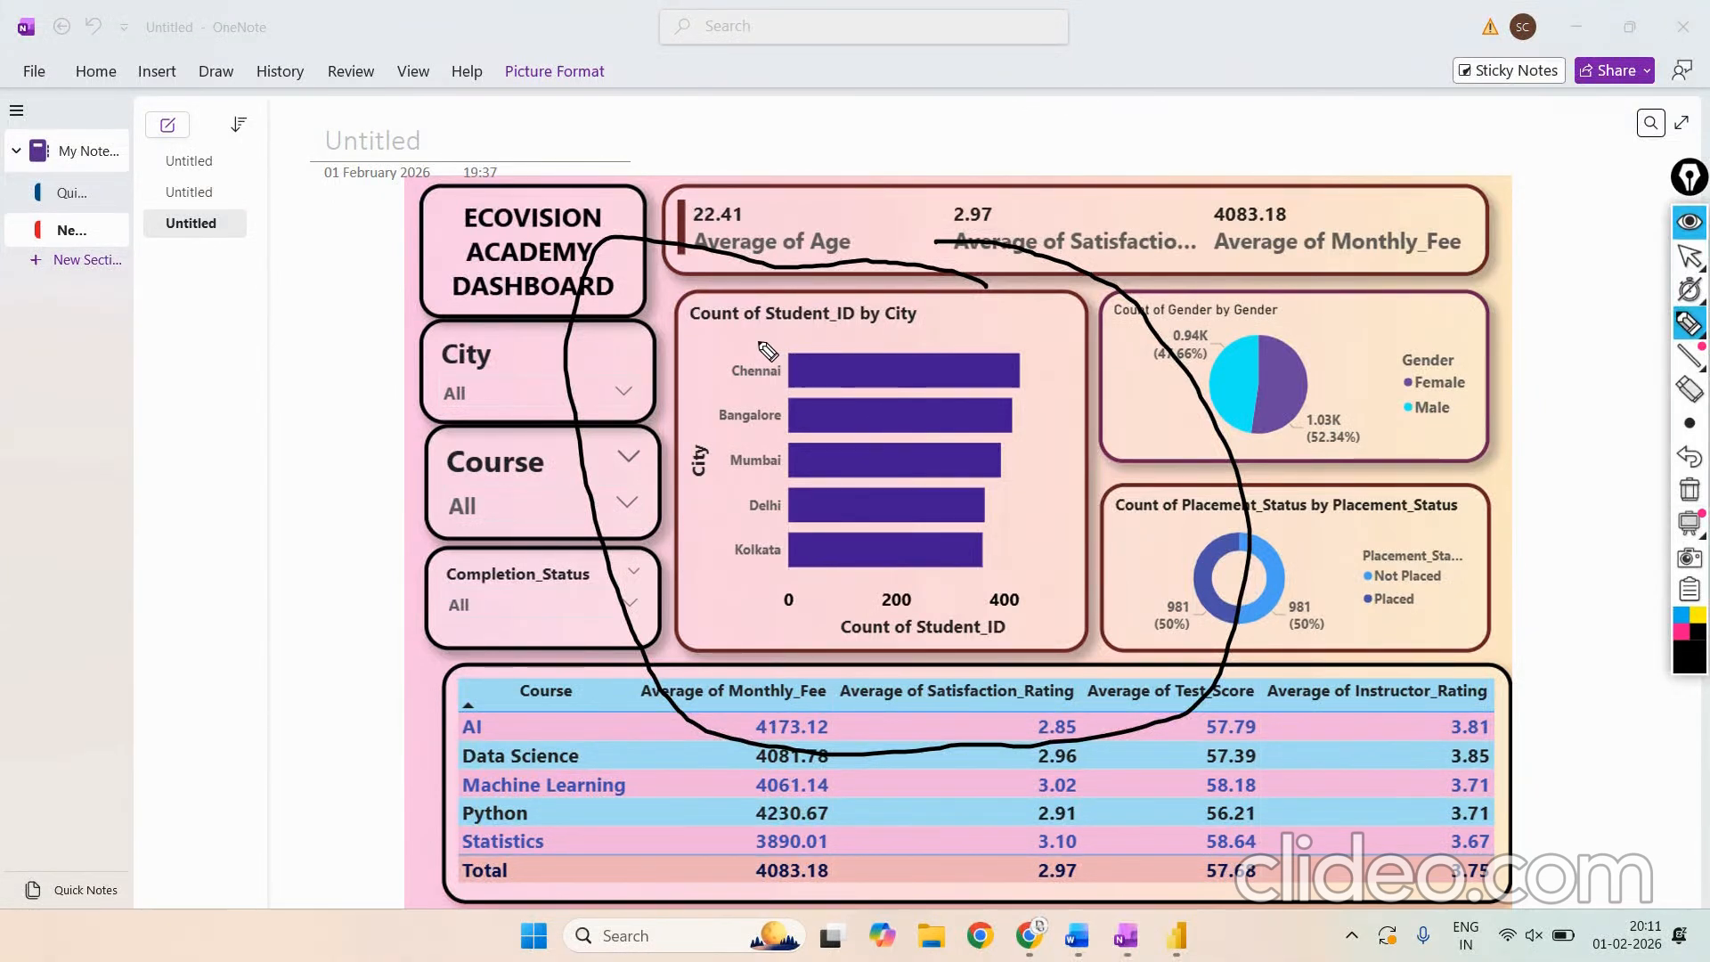
{"action": "left_click_drag", "start_coordinate": [759, 340], "coordinate": [715, 367]}
{"action": "mouse_move", "coordinate": [713, 434]}
{"action": "left_mouse_down"}
{"action": "mouse_move", "coordinate": [678, 477]}
{"action": "mouse_move", "coordinate": [699, 509]}
{"action": "mouse_move", "coordinate": [719, 419]}
{"action": "mouse_move", "coordinate": [749, 388]}
{"action": "mouse_move", "coordinate": [792, 524]}
{"action": "left_mouse_up"}
{"action": "left_click_drag", "start_coordinate": [728, 571], "coordinate": [762, 583]}
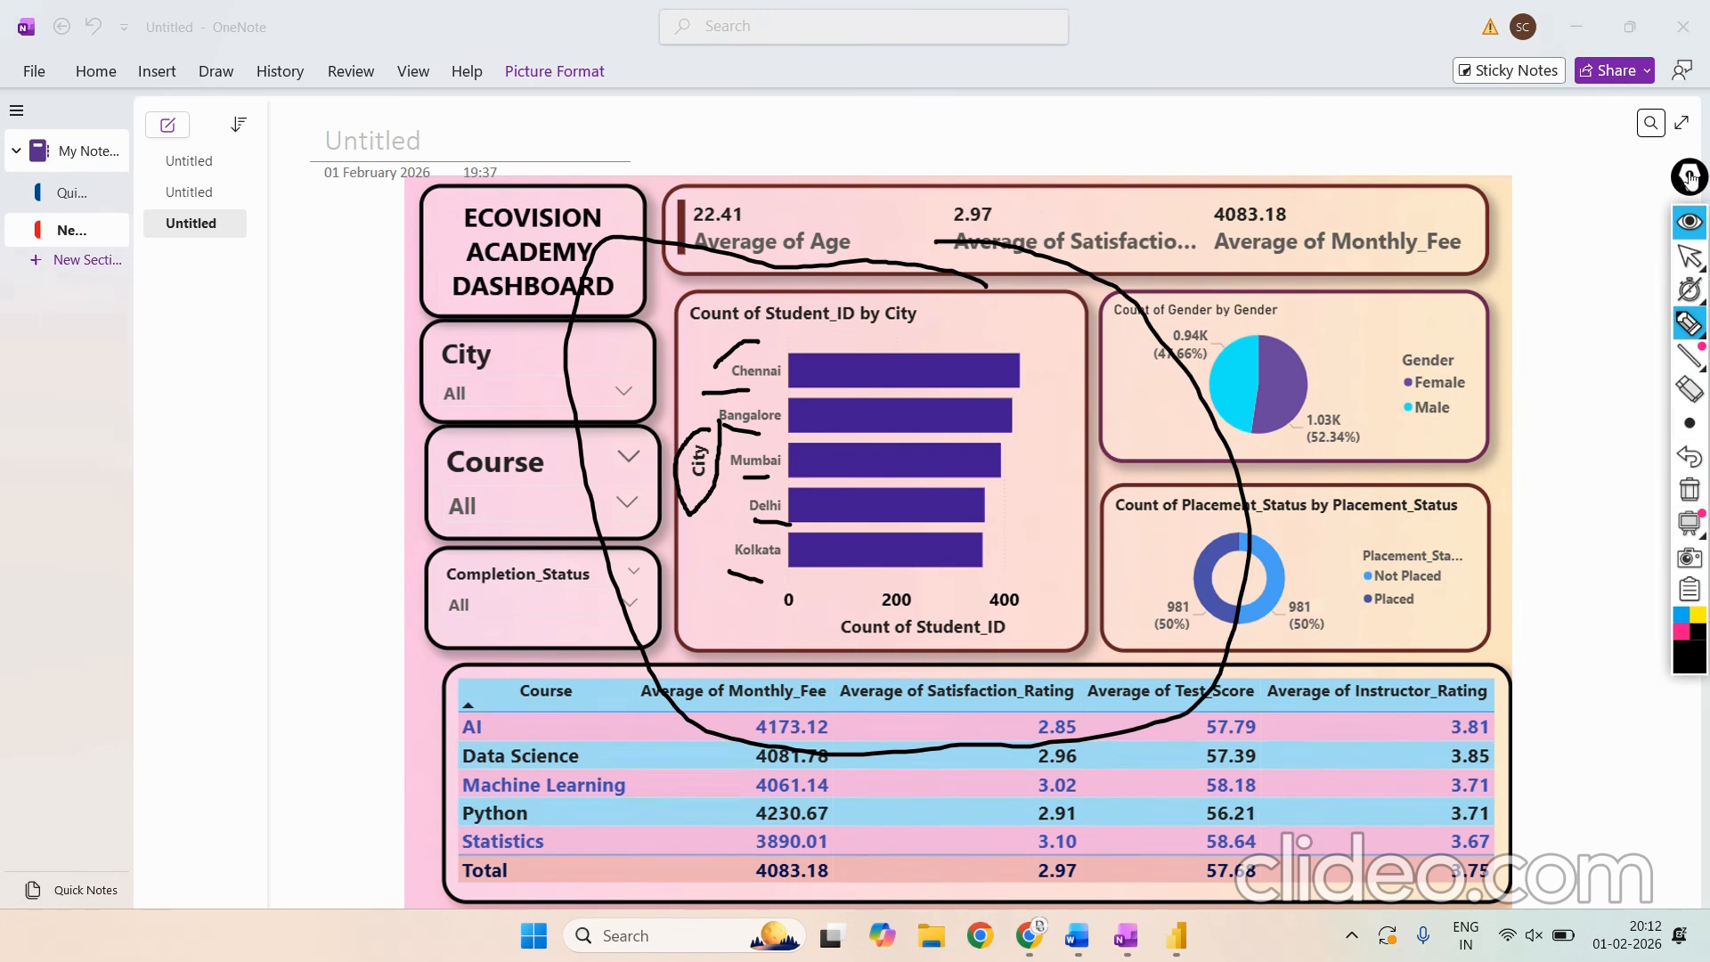
Step: Clear all pen annotations from the reference dashboard and return to the normal pointer
{"action": "mouse_move", "coordinate": [1682, 374]}
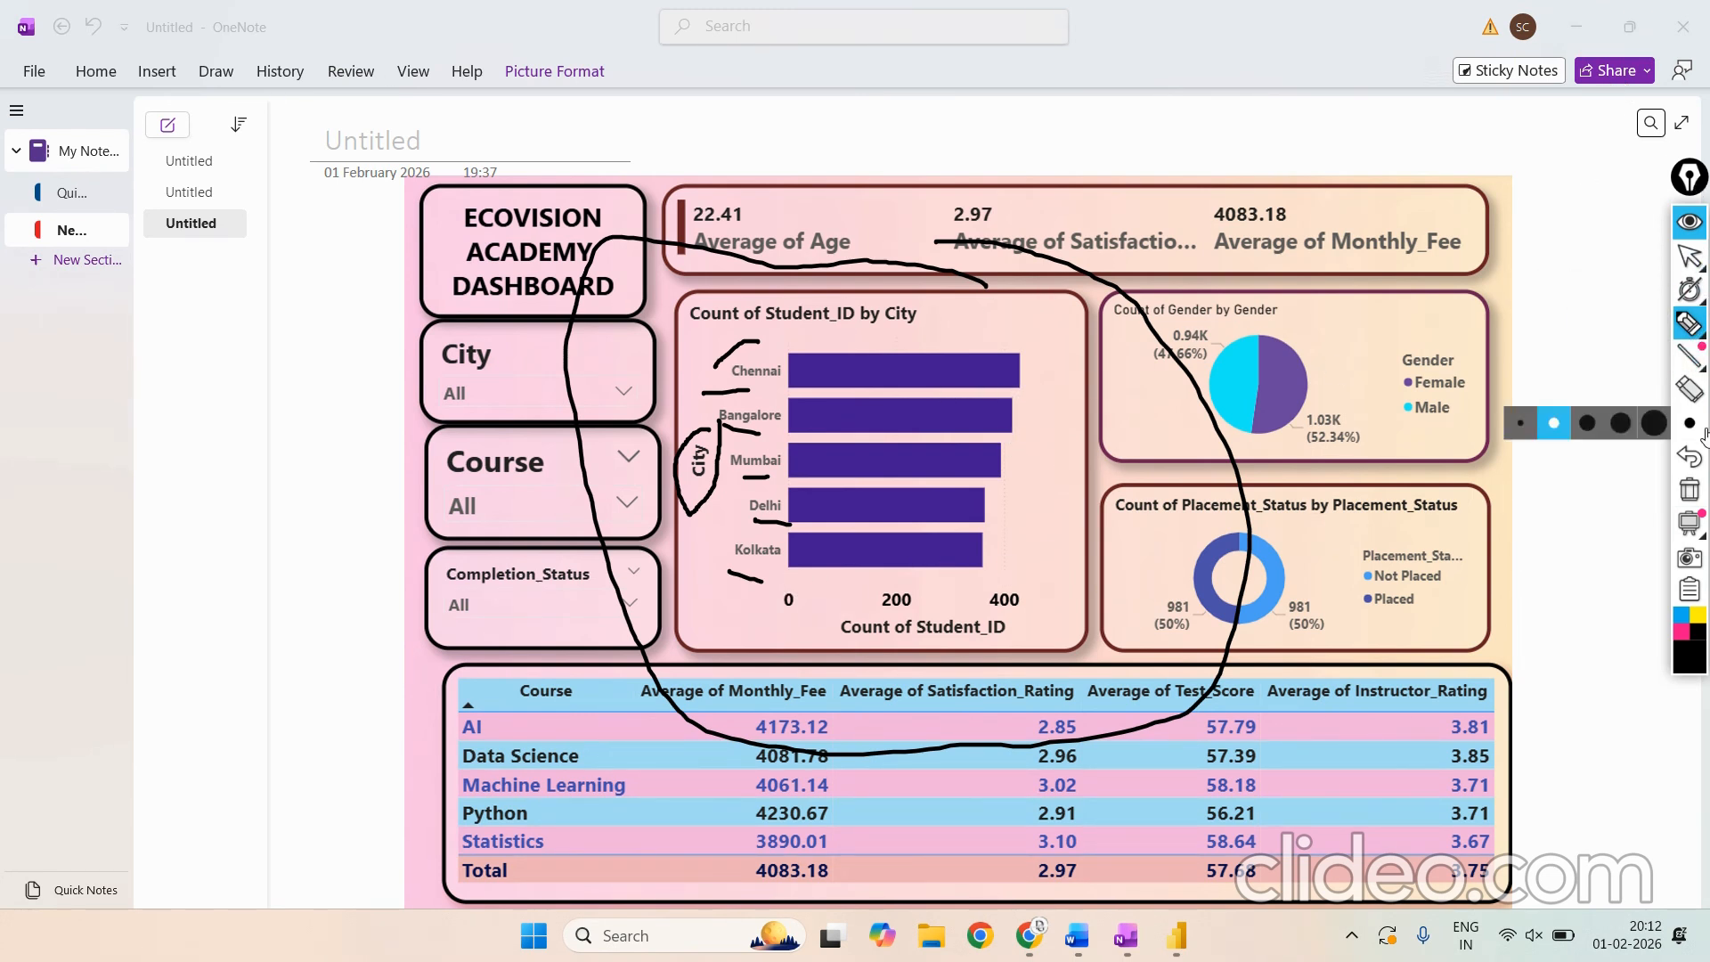
{"action": "mouse_move", "coordinate": [1699, 305]}
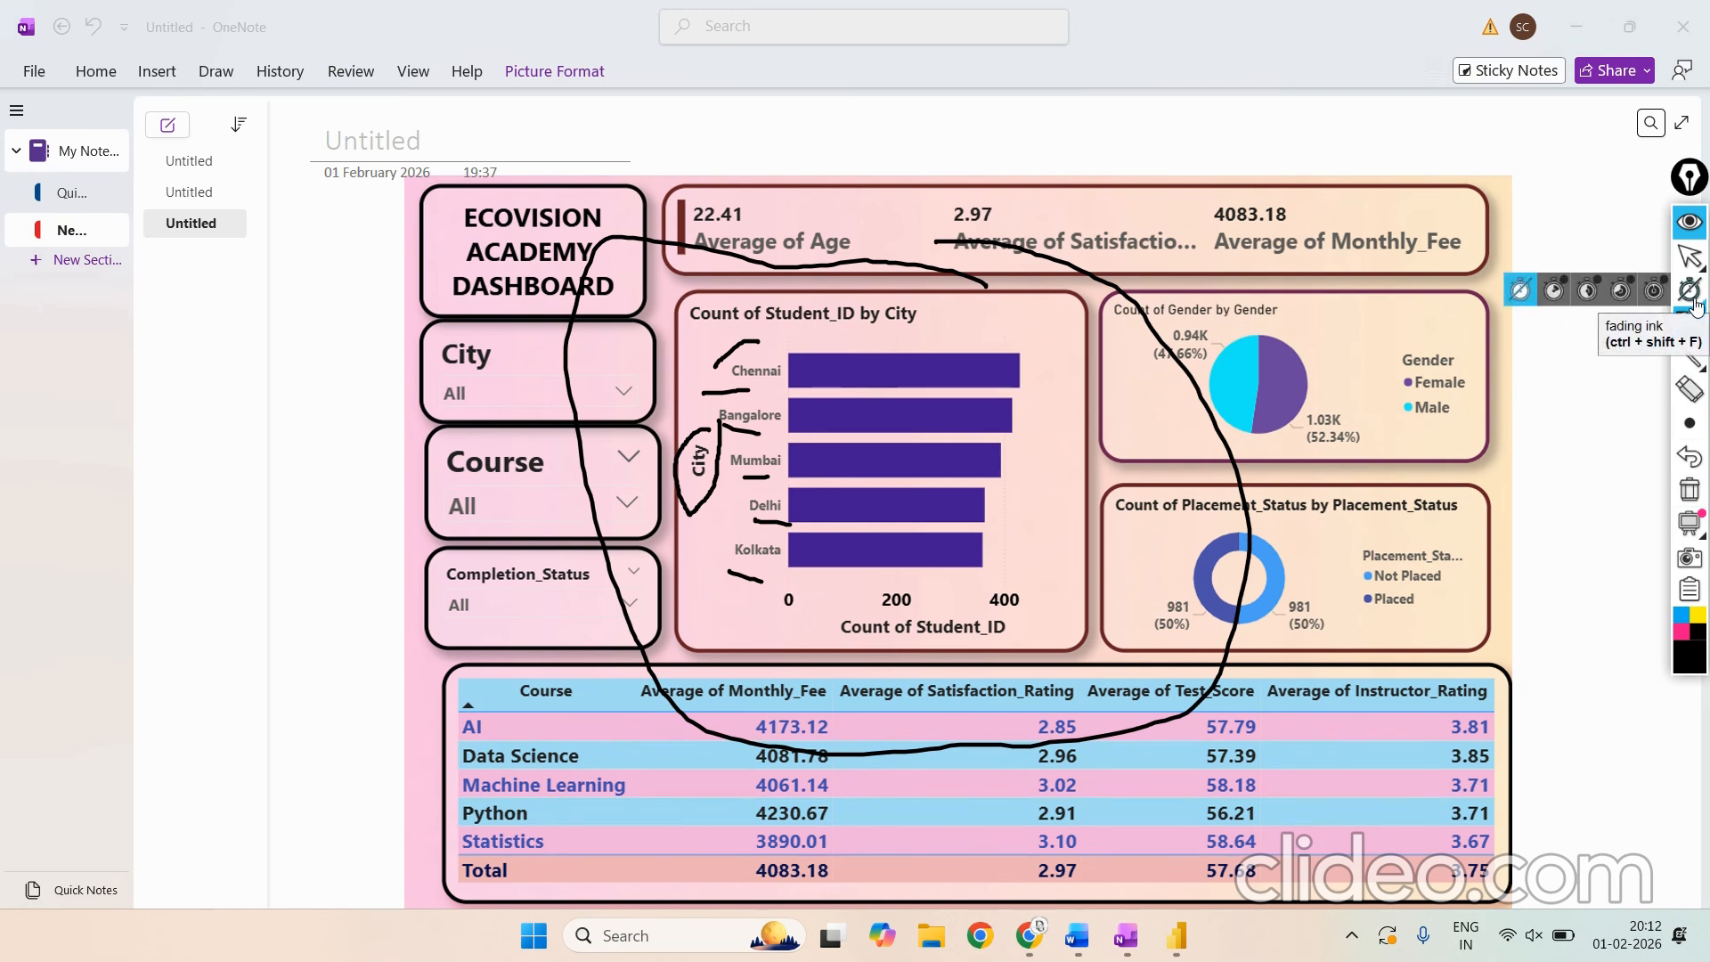
{"action": "left_click", "coordinate": [1690, 489]}
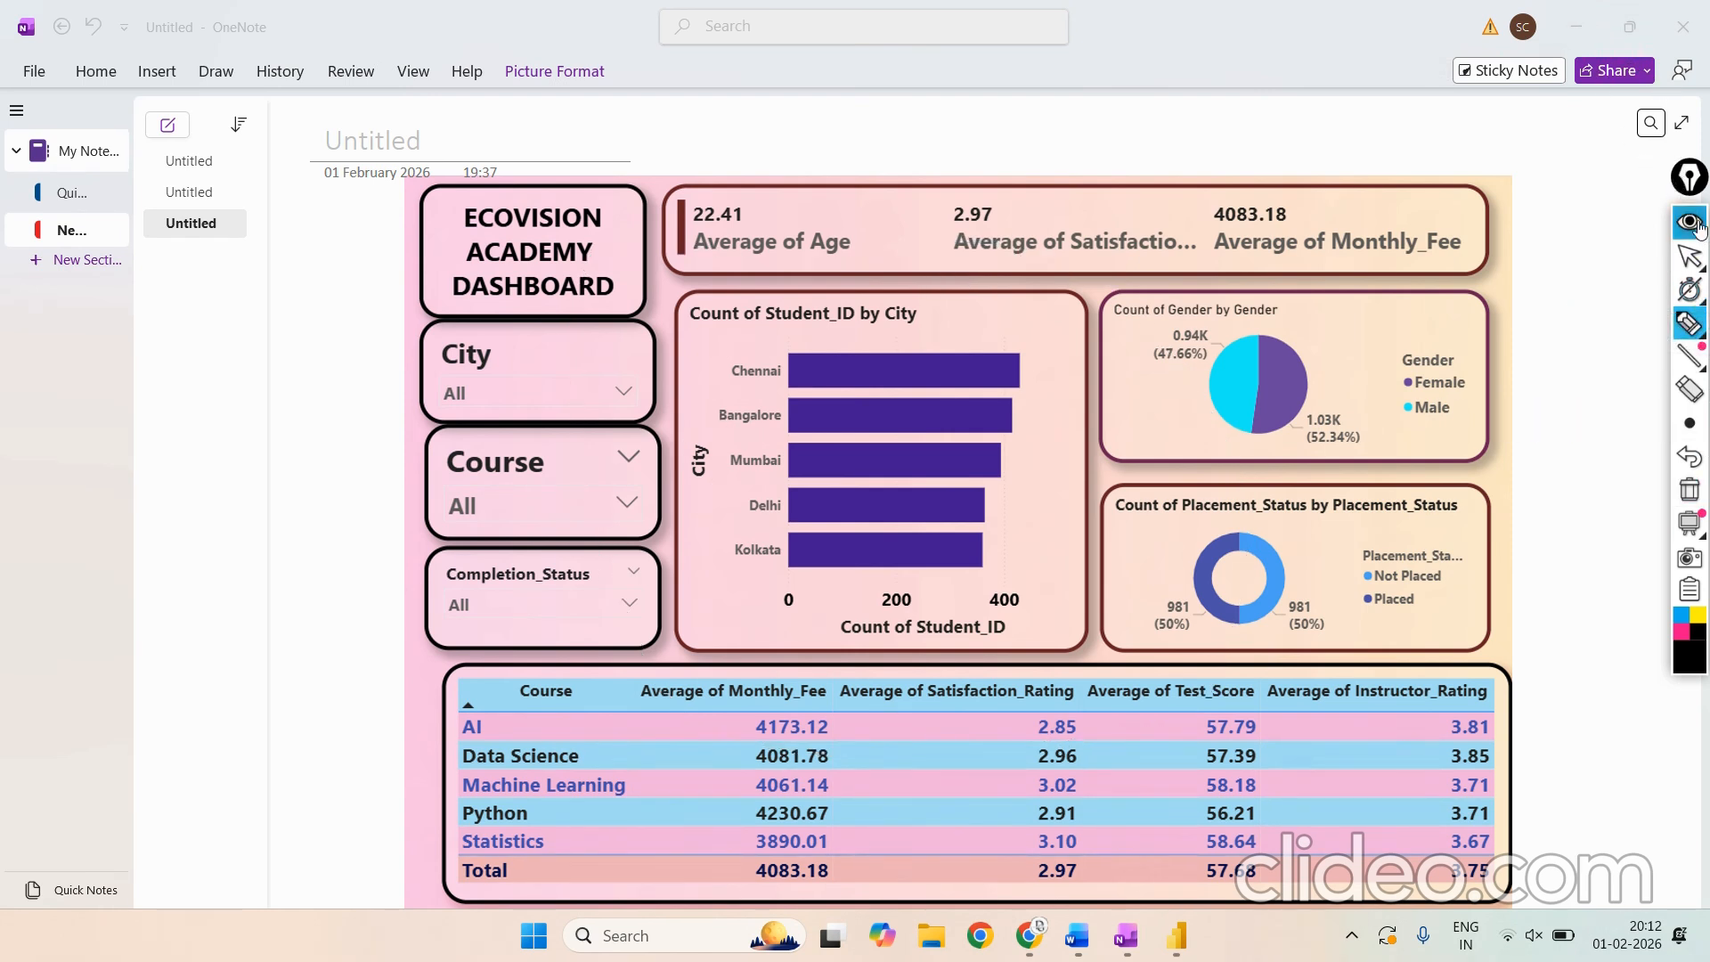
{"action": "left_click", "coordinate": [1697, 225]}
{"action": "left_click", "coordinate": [1691, 223]}
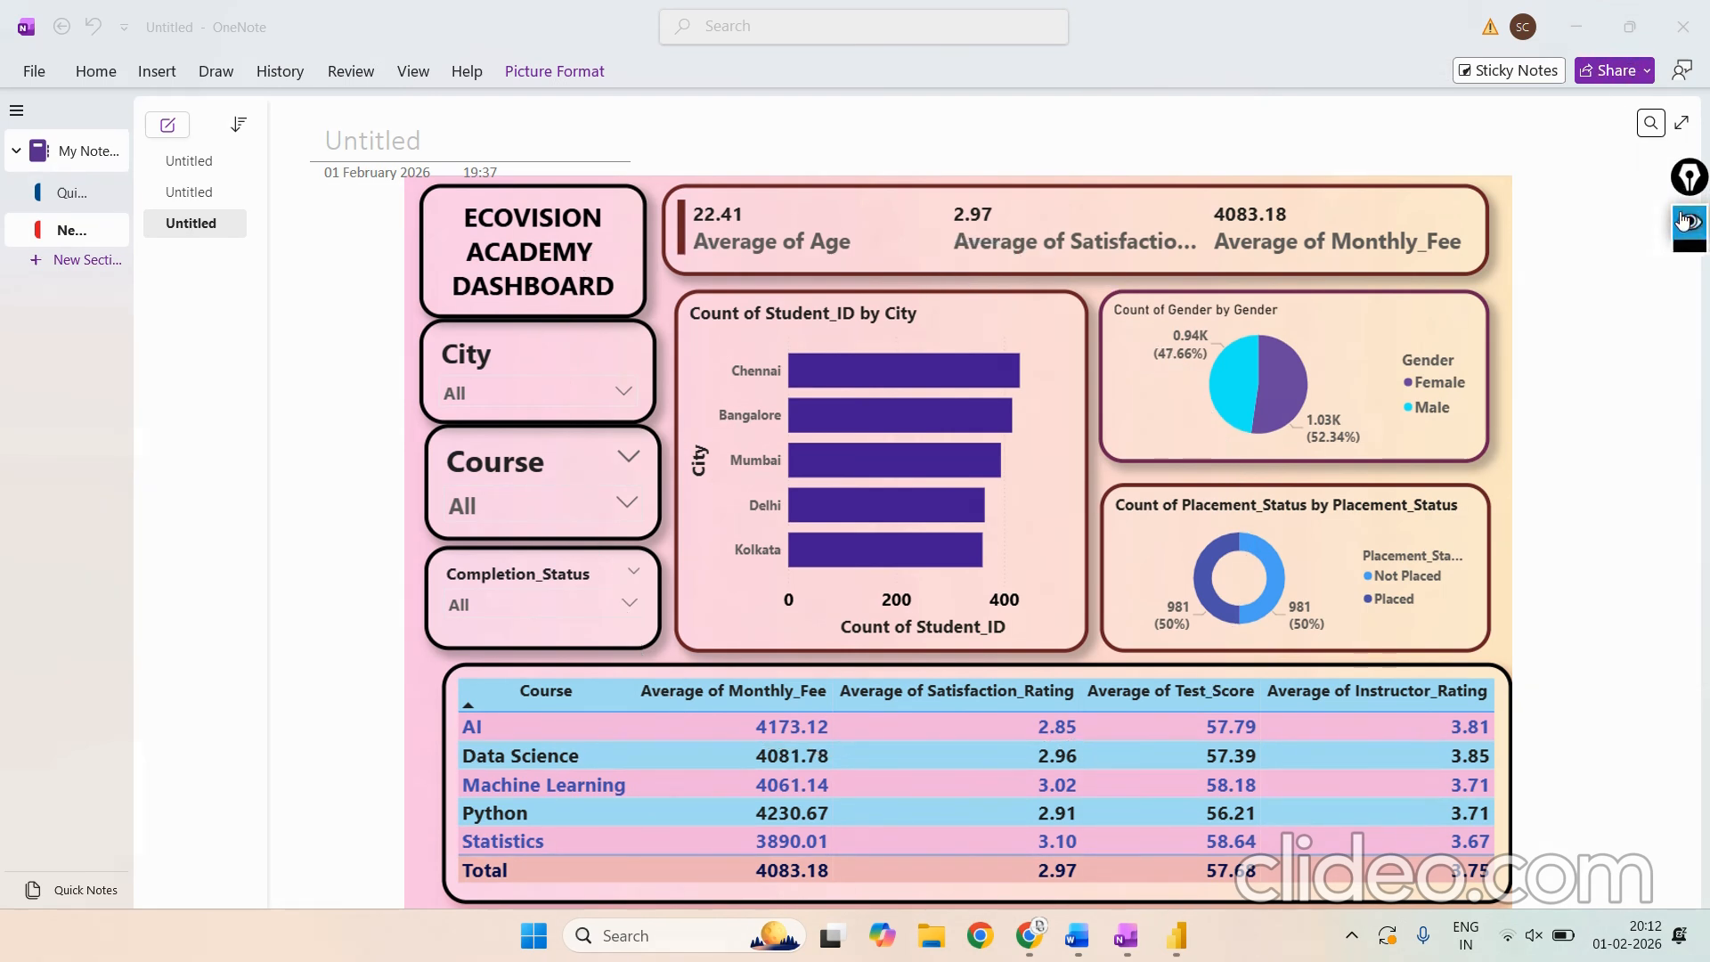
{"action": "left_click", "coordinate": [1689, 257]}
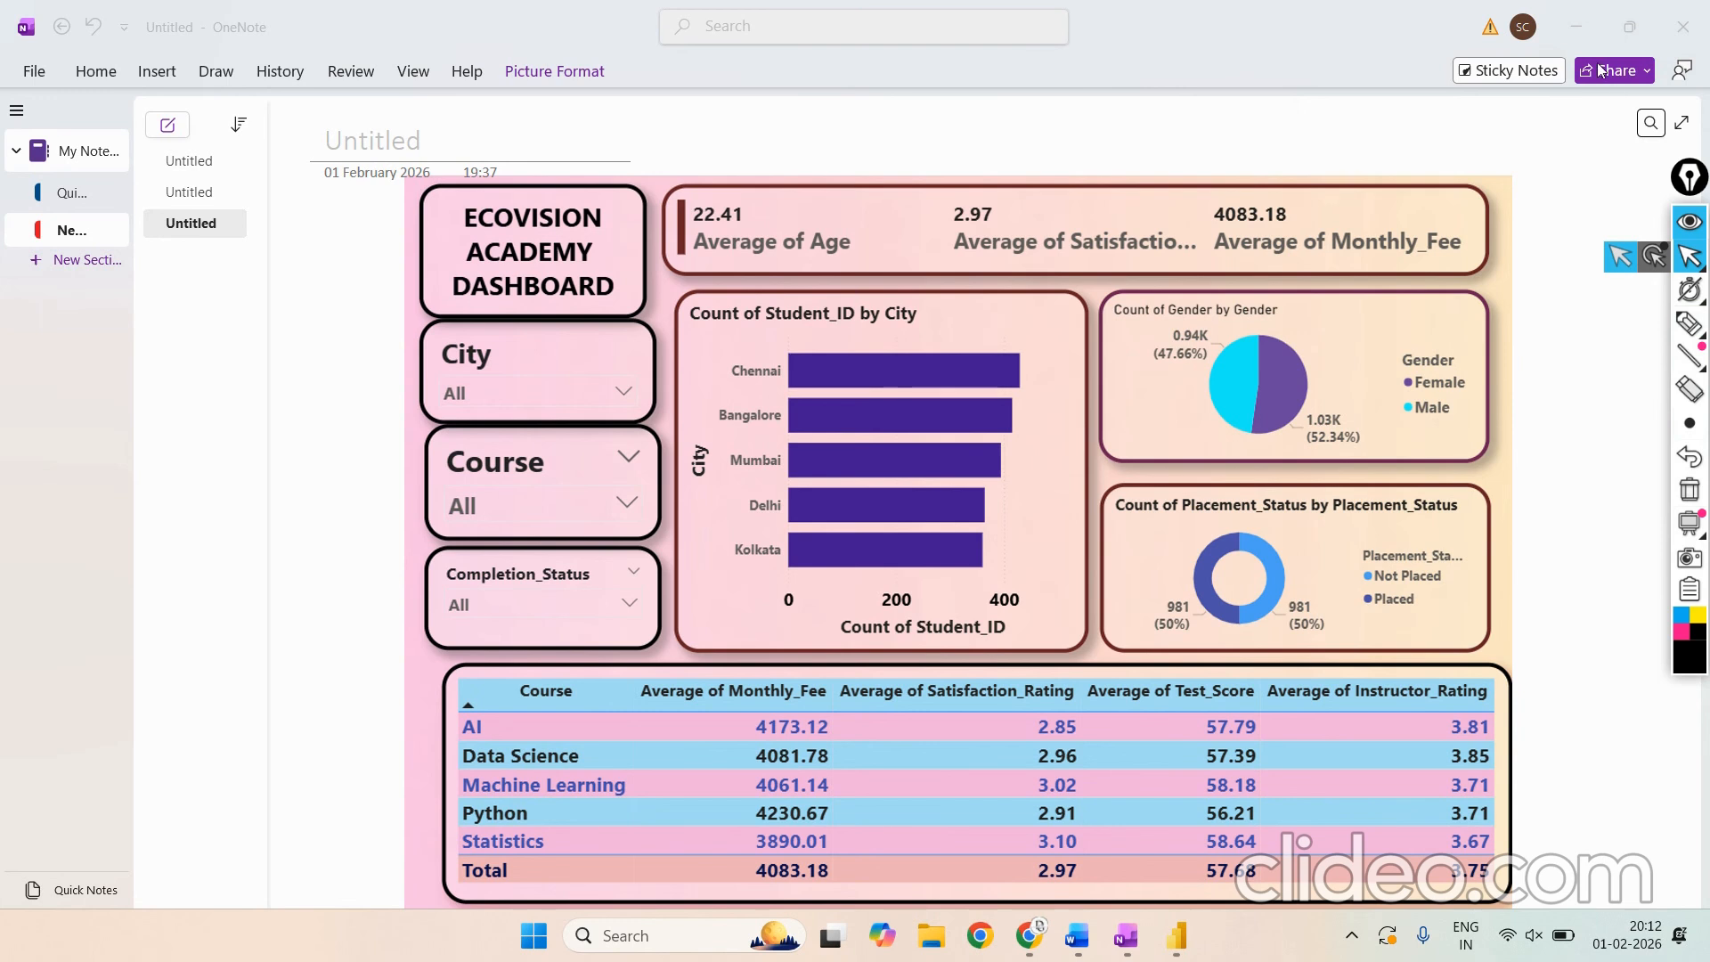
Step: Return to Power BI Desktop, insert an empty clustered bar chart and position it beneath the average age card
{"action": "left_click", "coordinate": [1572, 31]}
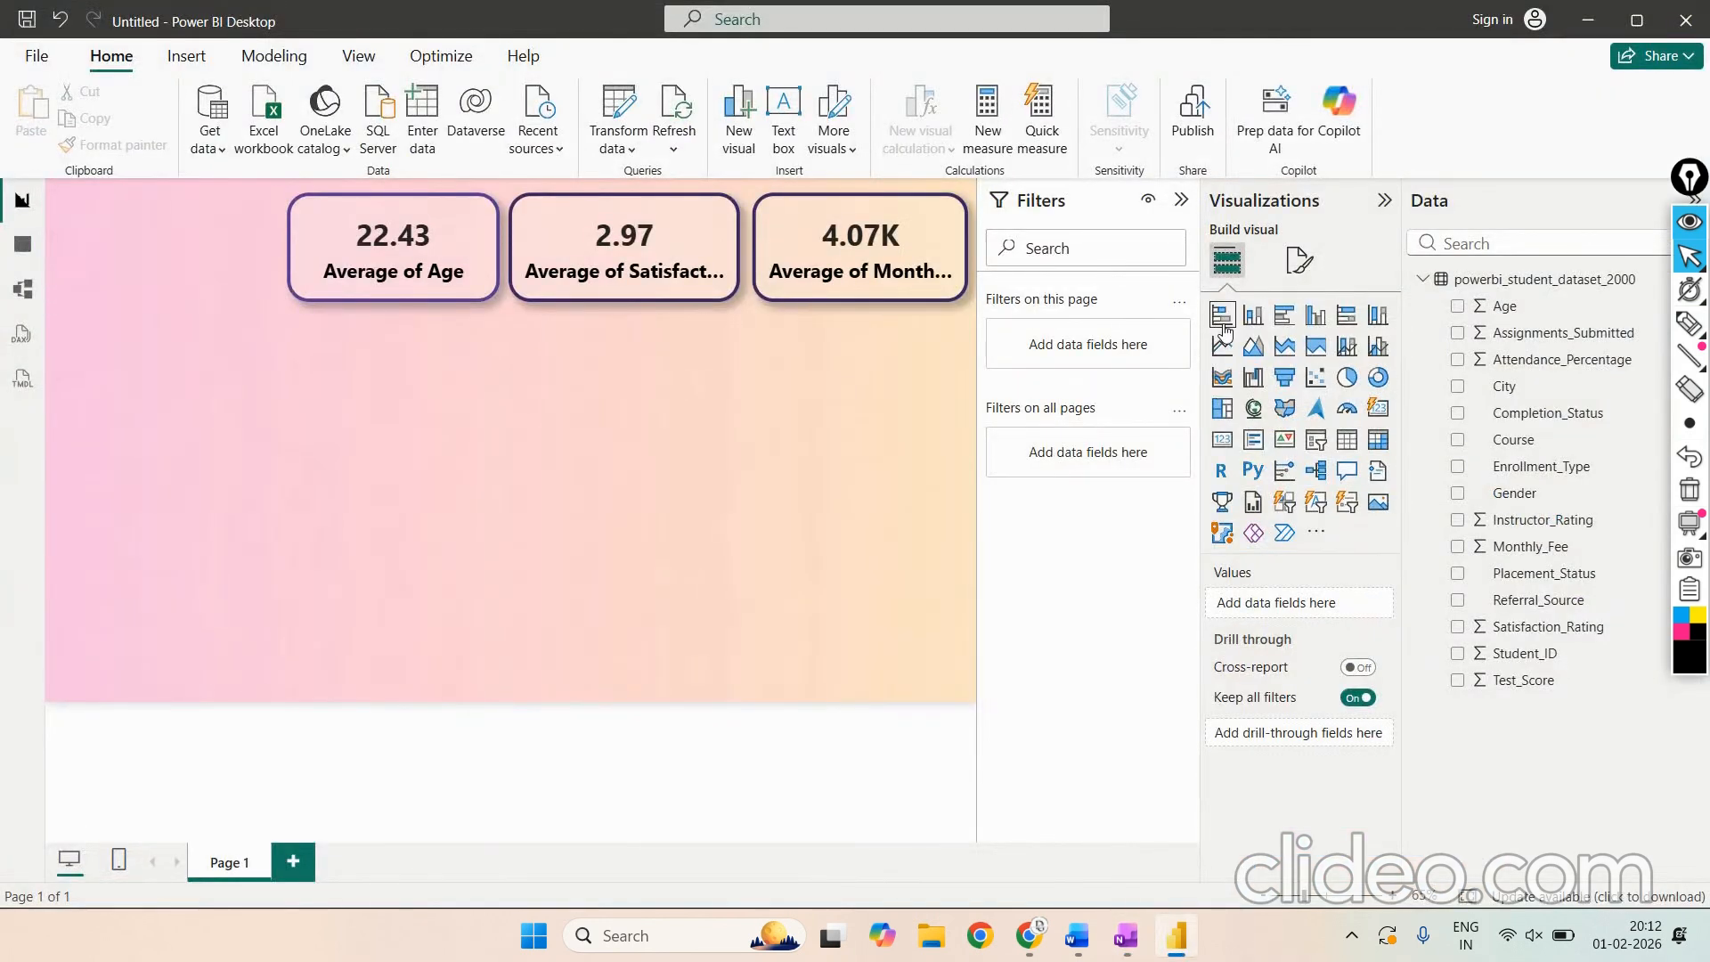
{"action": "left_click", "coordinate": [1296, 332]}
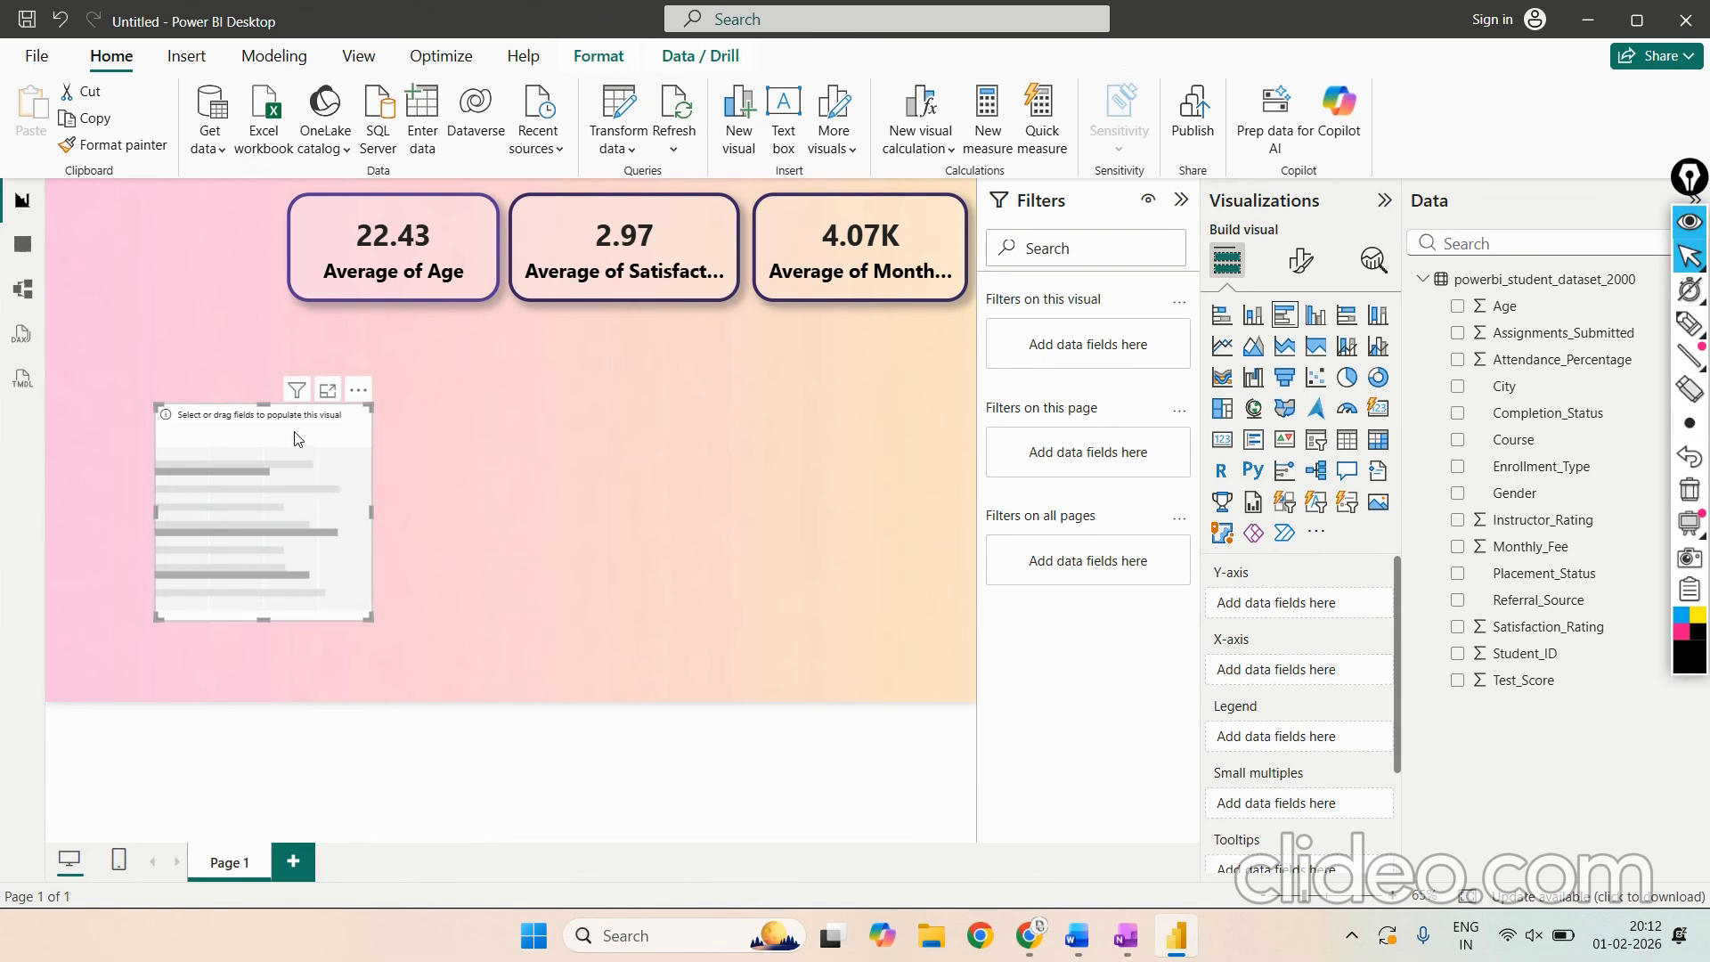
{"action": "left_click_drag", "start_coordinate": [299, 438], "coordinate": [438, 385]}
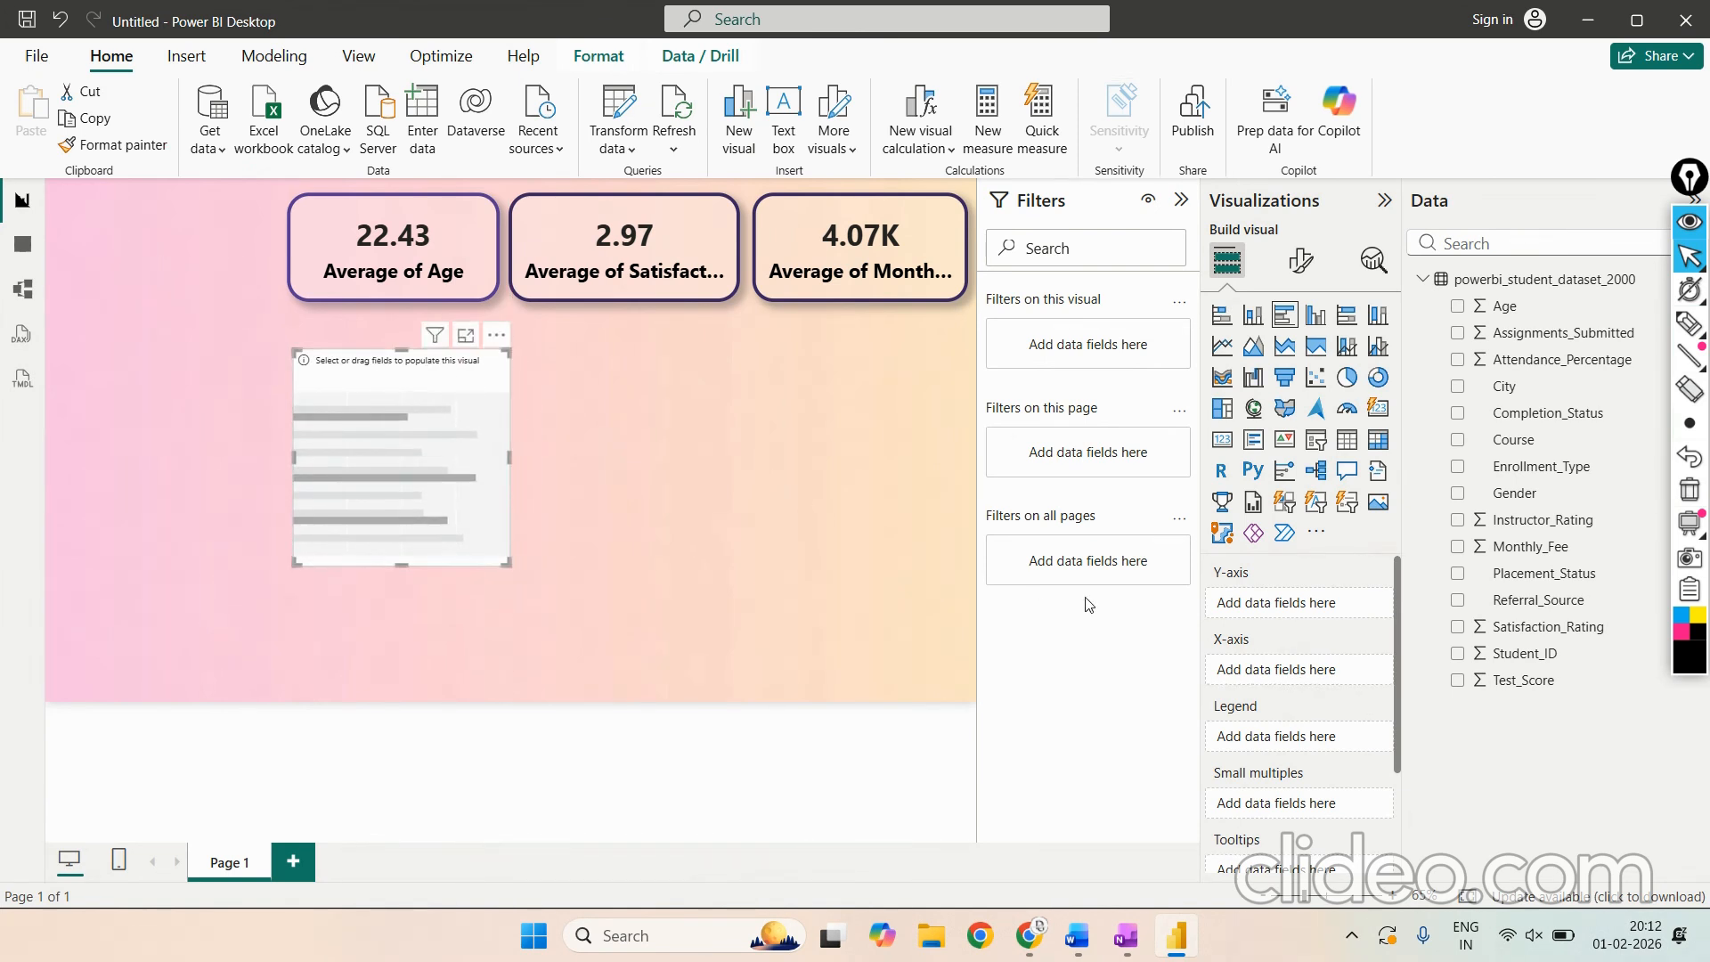
Step: Circle the bar chart's Y-axis and X-axis field areas with the annotation pen and select the eraser
{"action": "left_click", "coordinate": [1690, 322]}
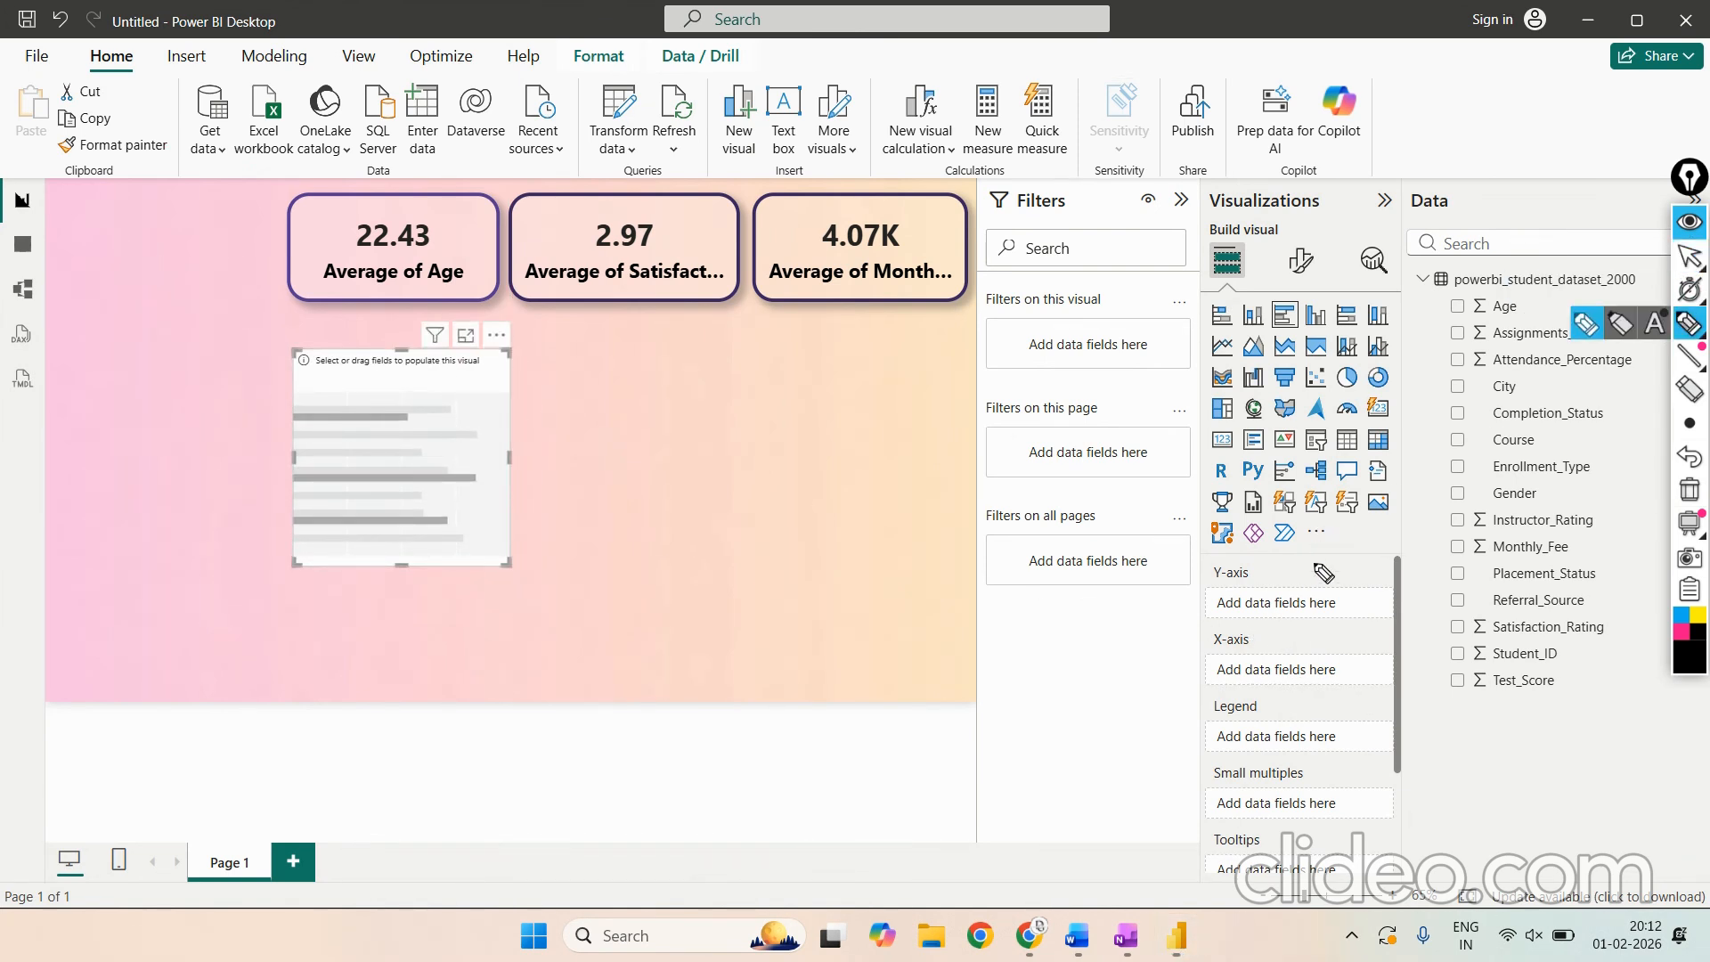
{"action": "mouse_move", "coordinate": [1332, 568]}
{"action": "left_mouse_down"}
{"action": "mouse_move", "coordinate": [1160, 572]}
{"action": "mouse_move", "coordinate": [1158, 726]}
{"action": "mouse_move", "coordinate": [1423, 686]}
{"action": "mouse_move", "coordinate": [1350, 558]}
{"action": "mouse_move", "coordinate": [1324, 578]}
{"action": "left_mouse_up"}
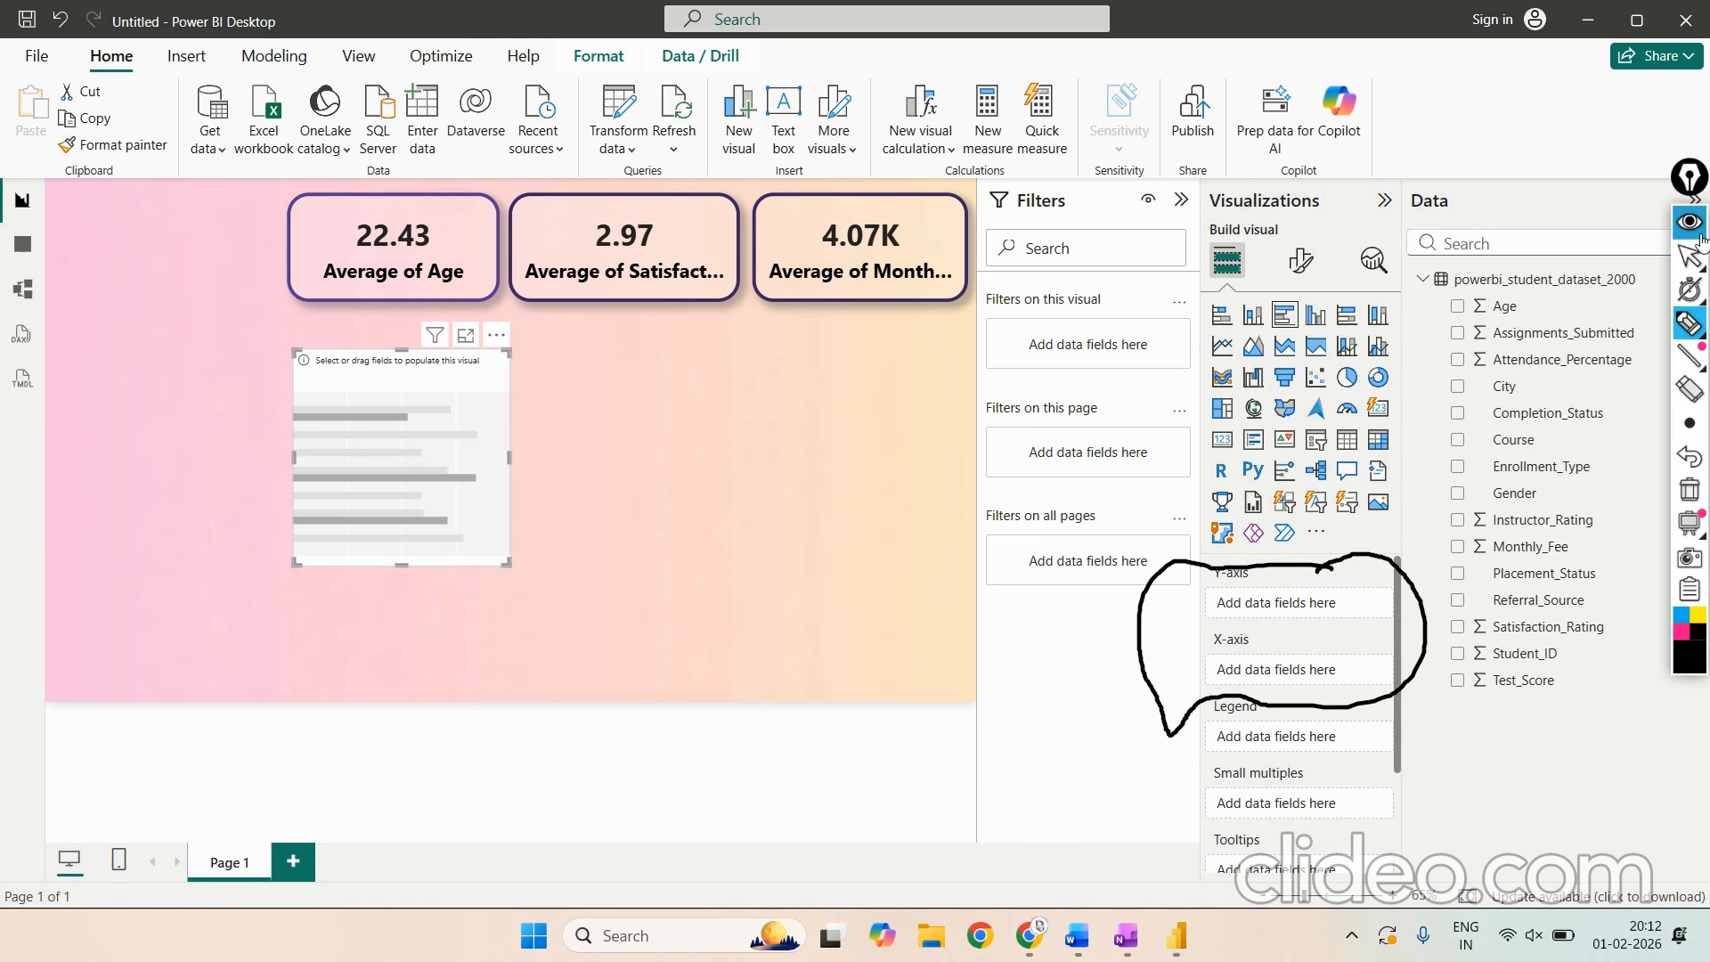
{"action": "mouse_move", "coordinate": [1701, 287]}
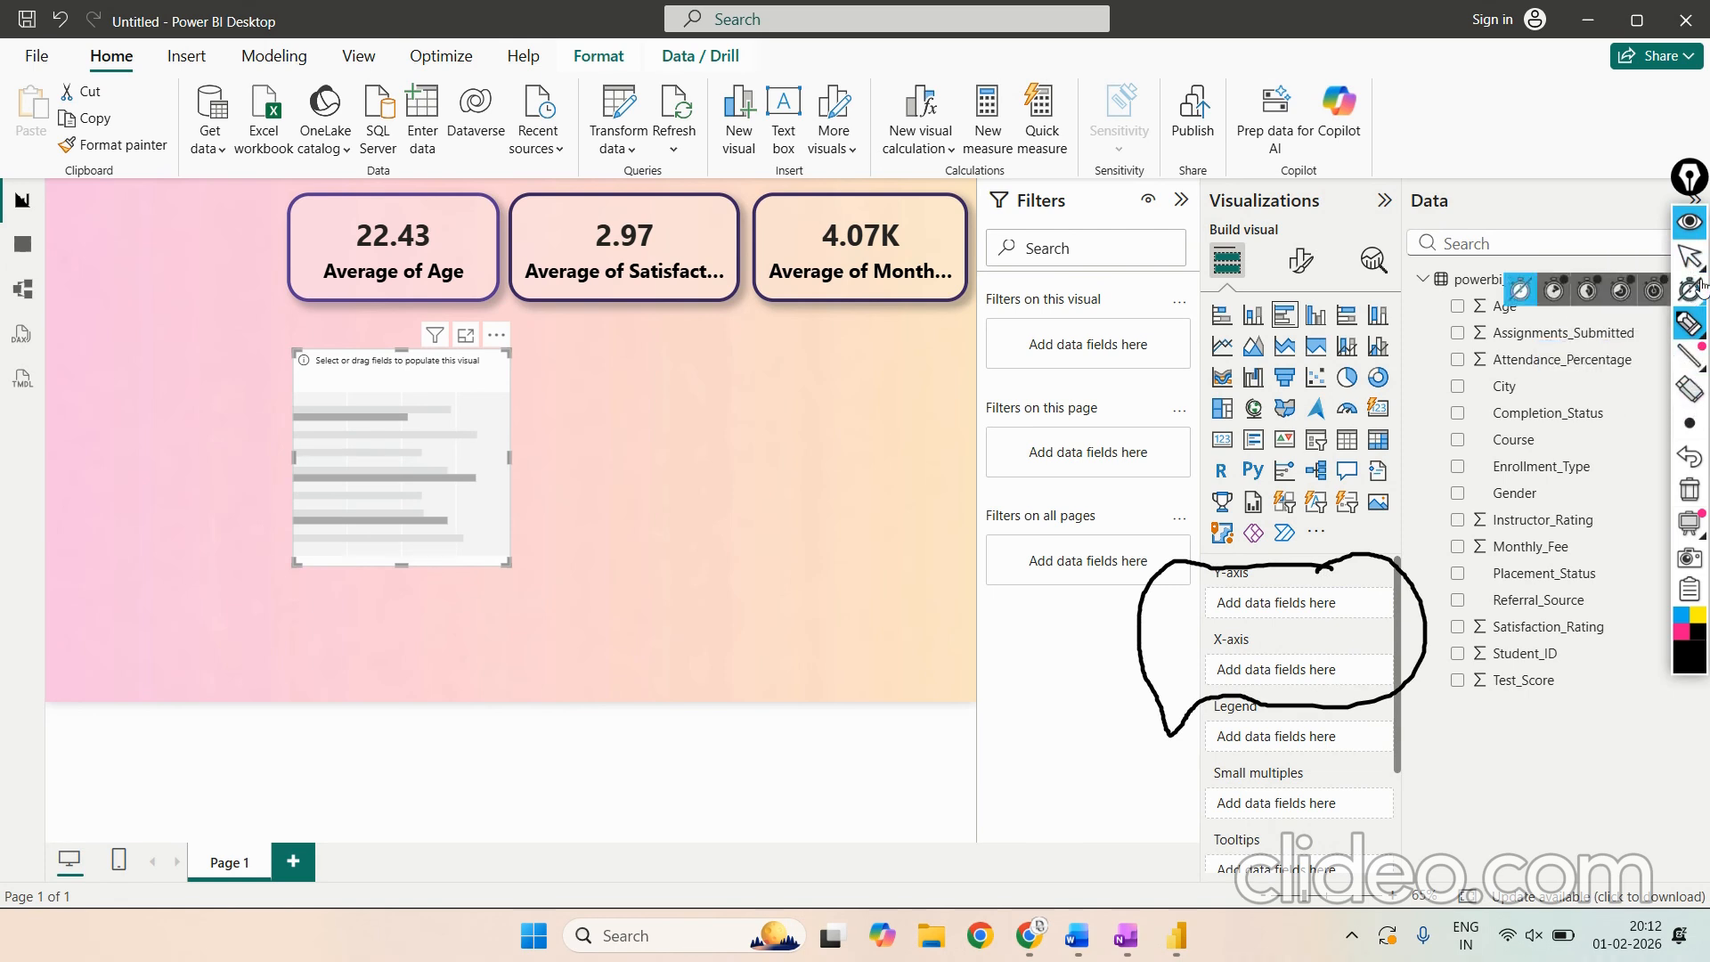
{"action": "left_click", "coordinate": [1693, 390]}
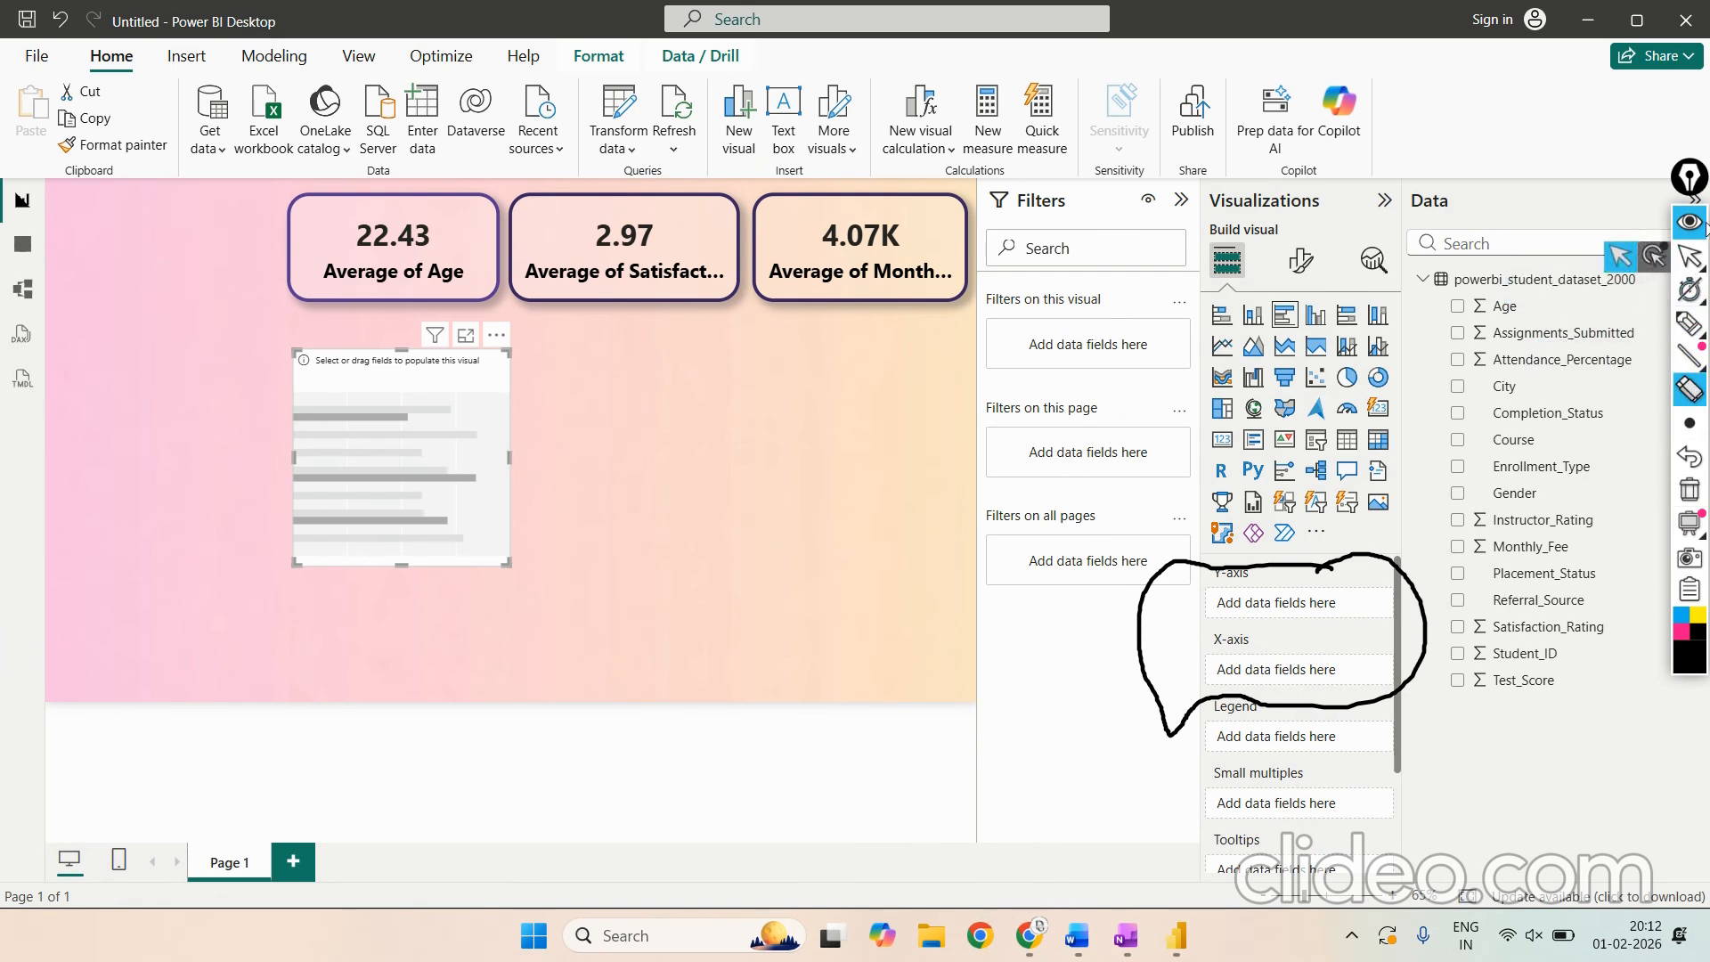